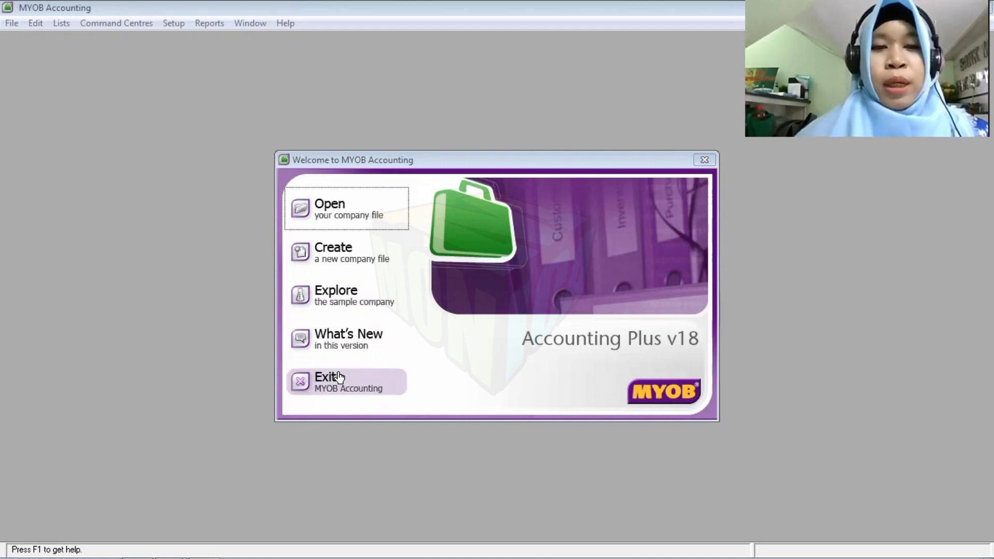
- Start a new company file and enter PT ELMINA as the company name, consulting SOAL PT ELMINA.pdf in Firefox for the company identity
left_click(354, 255)
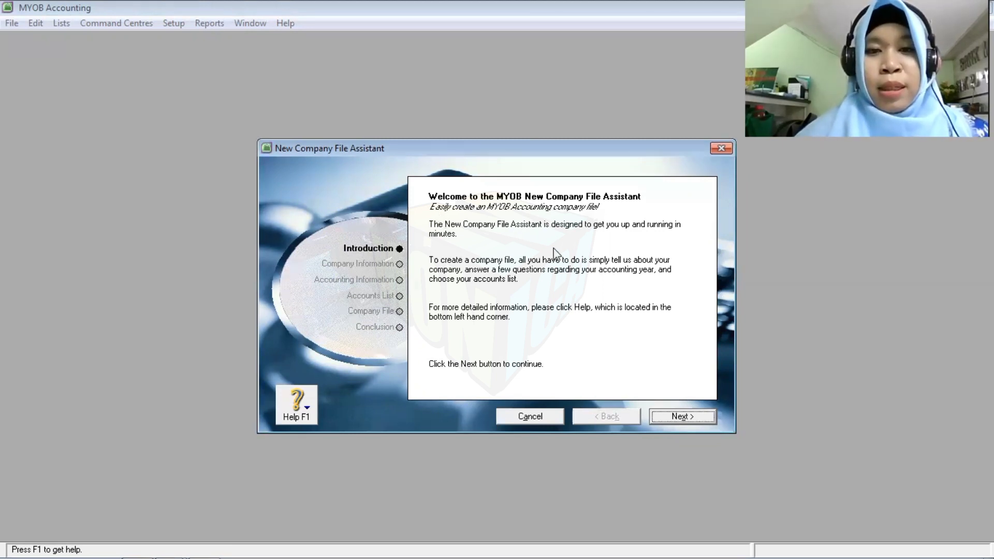
left_click(688, 416)
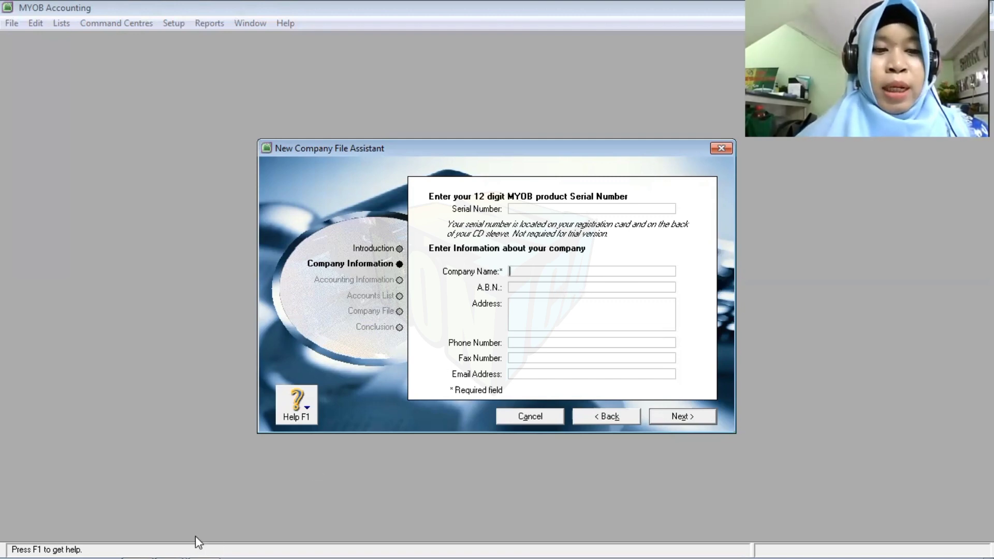
mouse_move(209, 537)
left_click(137, 547)
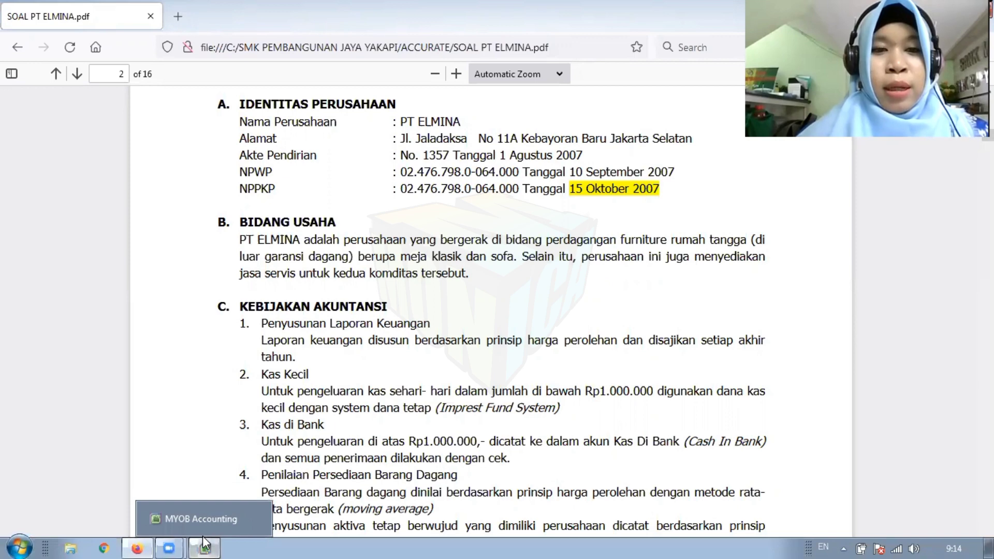
left_click(204, 548)
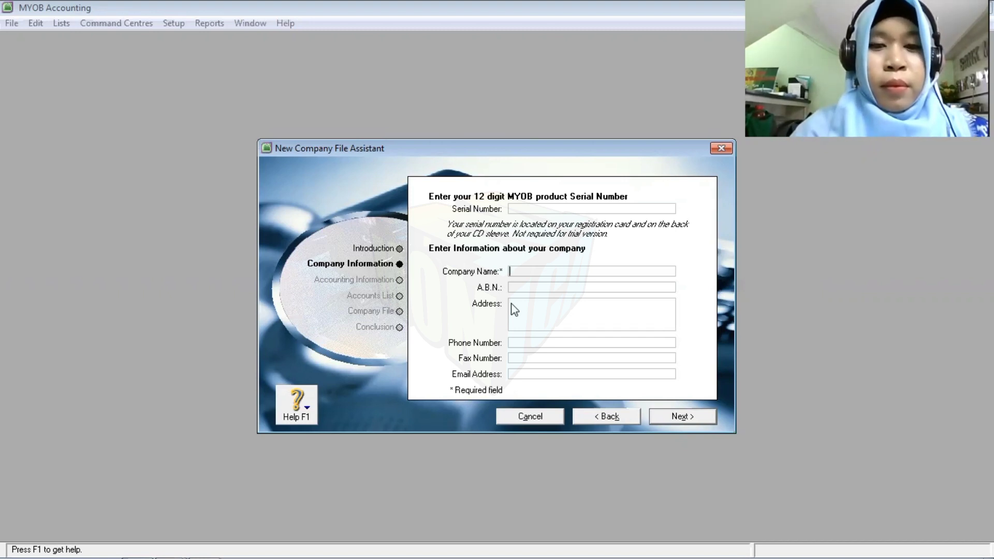
type("PT ELM")
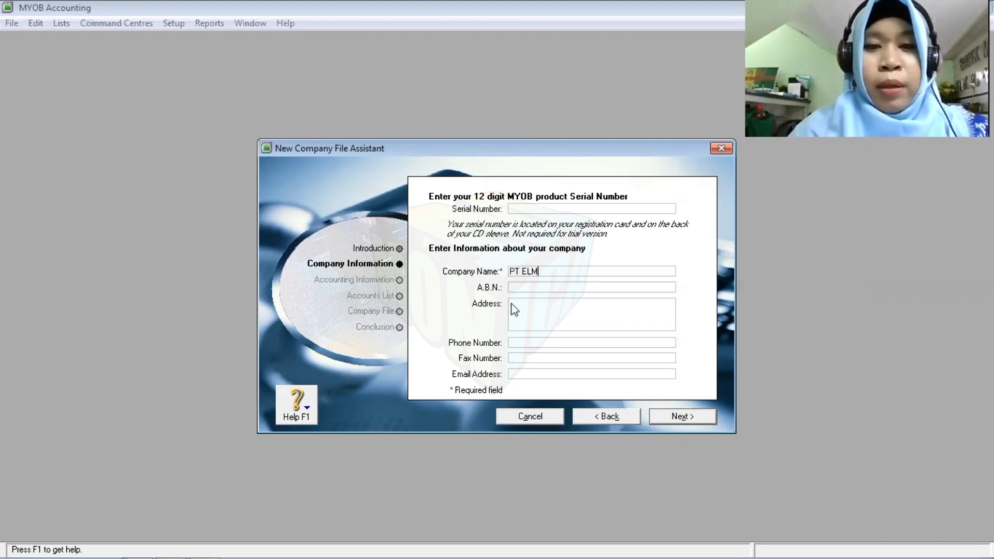
type("INA")
key("Tab")
- Fill in the company's postal address as given in the identity section of the exercise PDF
left_click(512, 304)
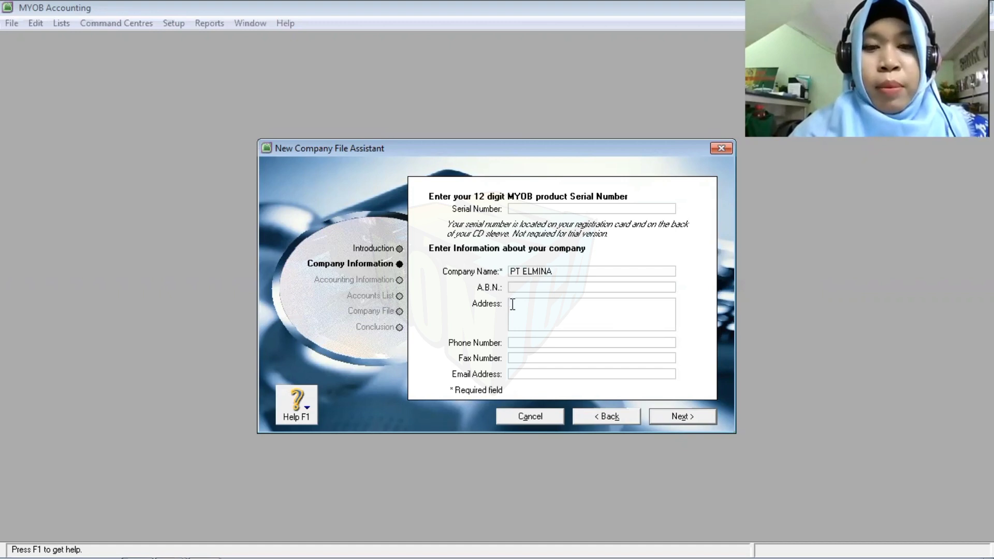
type("JL ")
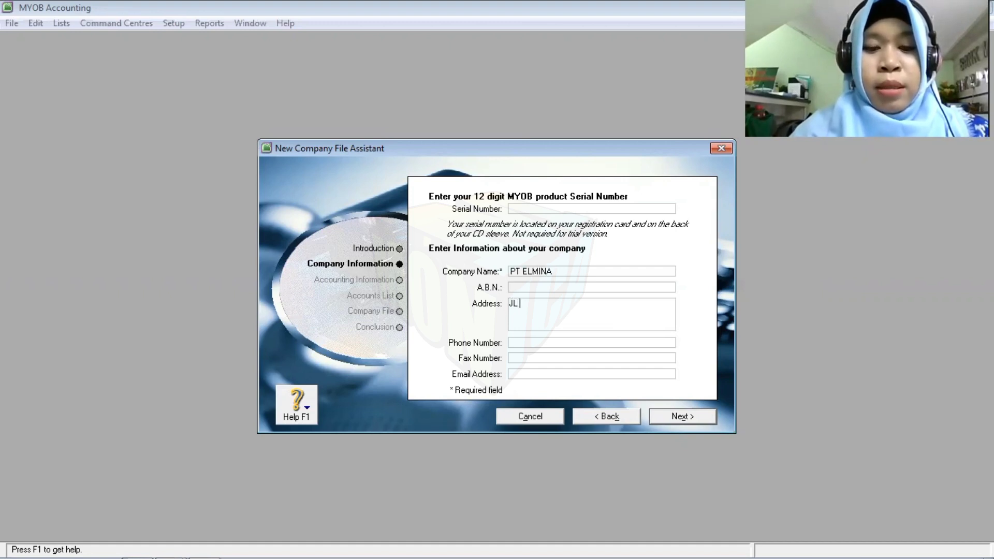
type("JALADAKSA")
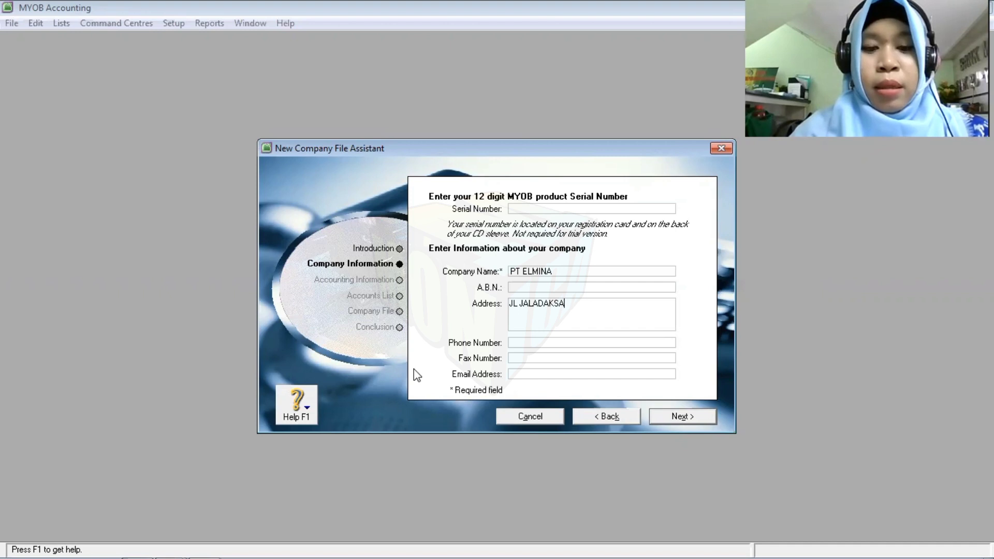
type(" NO.11A")
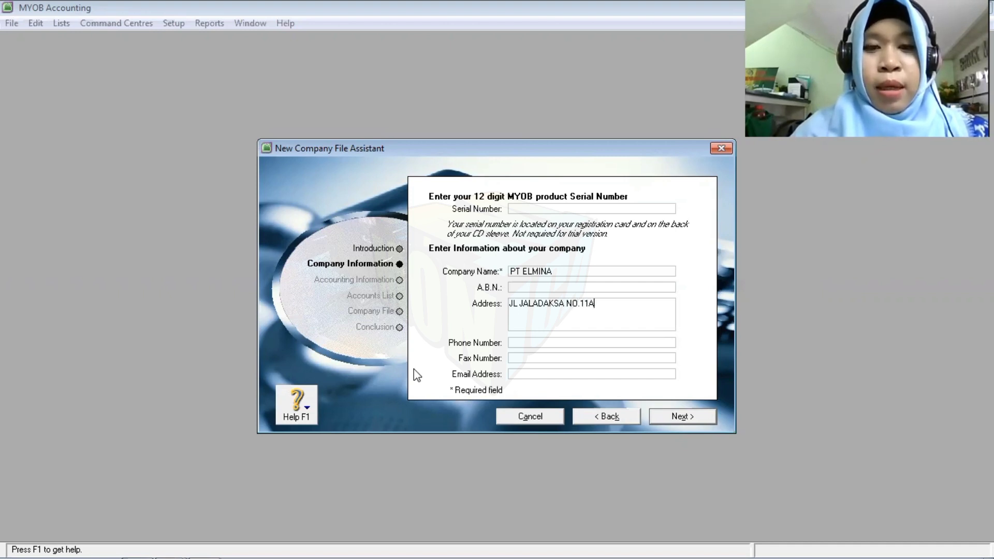
type(", KEBAYO")
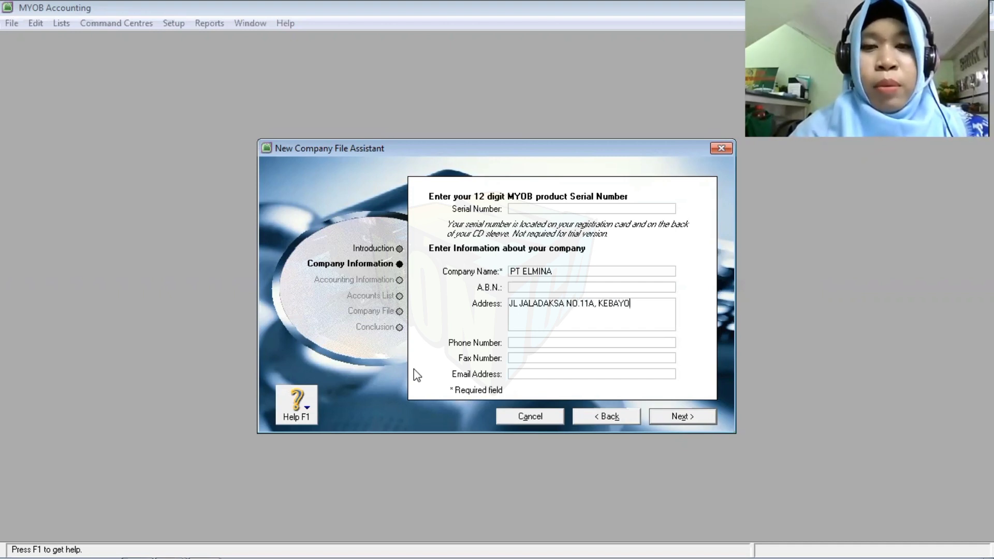
type("RAN BARU,")
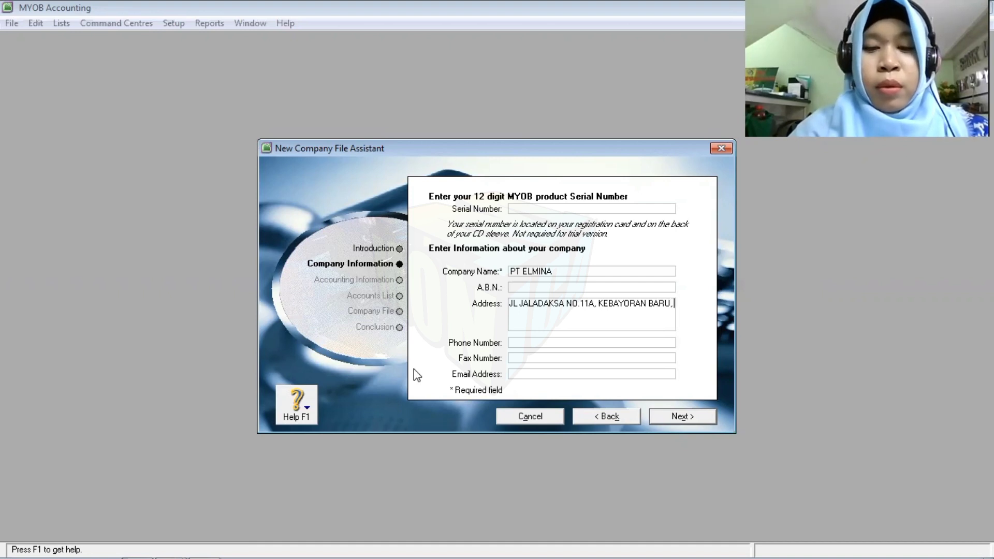
type(" JAKARTA SELATA")
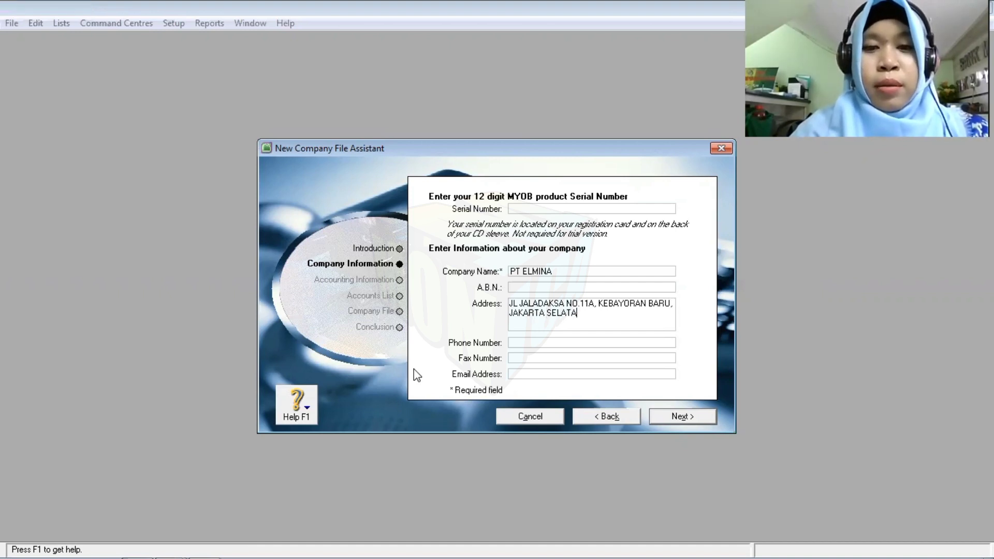
type("N")
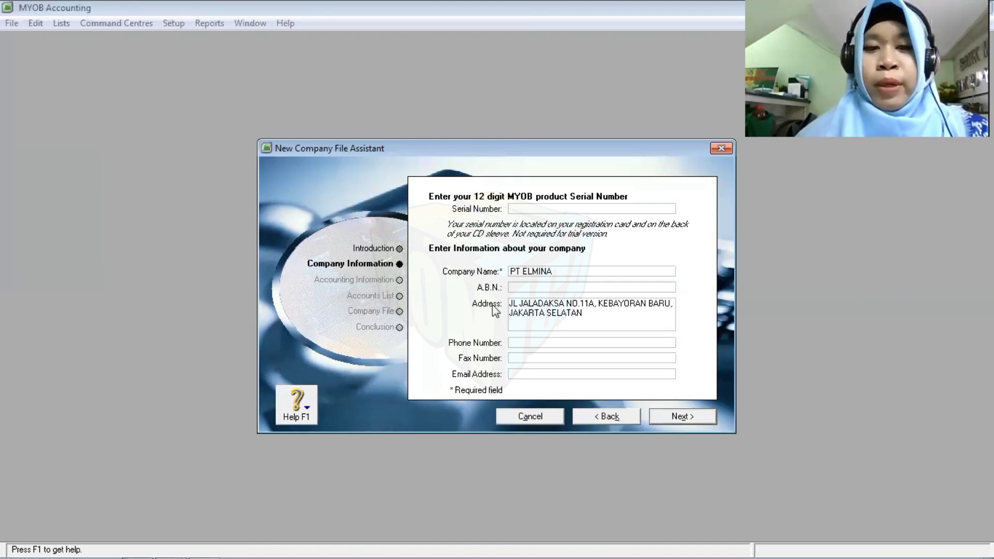
- Enter a hyphen for the phone number, fax number and email address, and continue to the accounting information
left_click(537, 342)
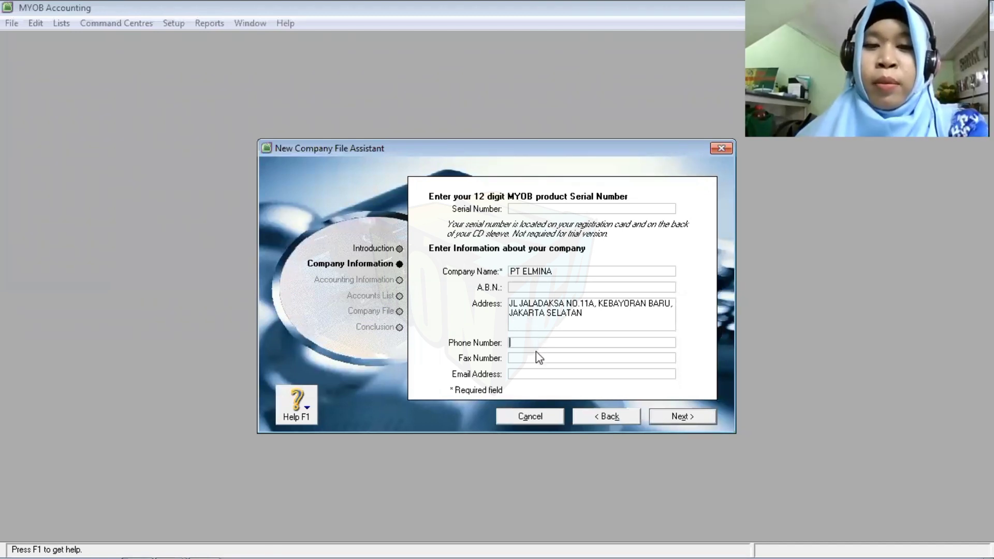
type("-")
left_click(537, 358)
type("-")
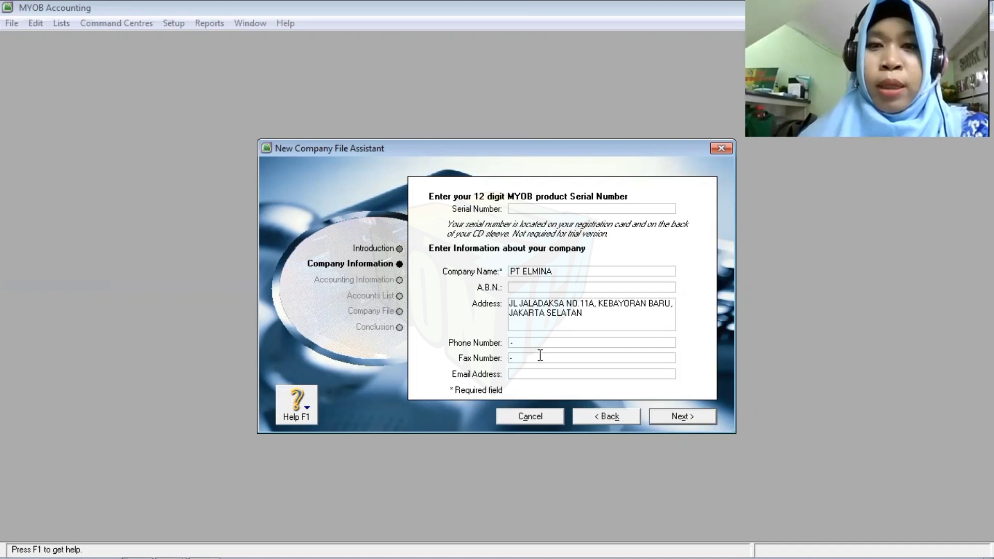
left_click(535, 373)
type("-")
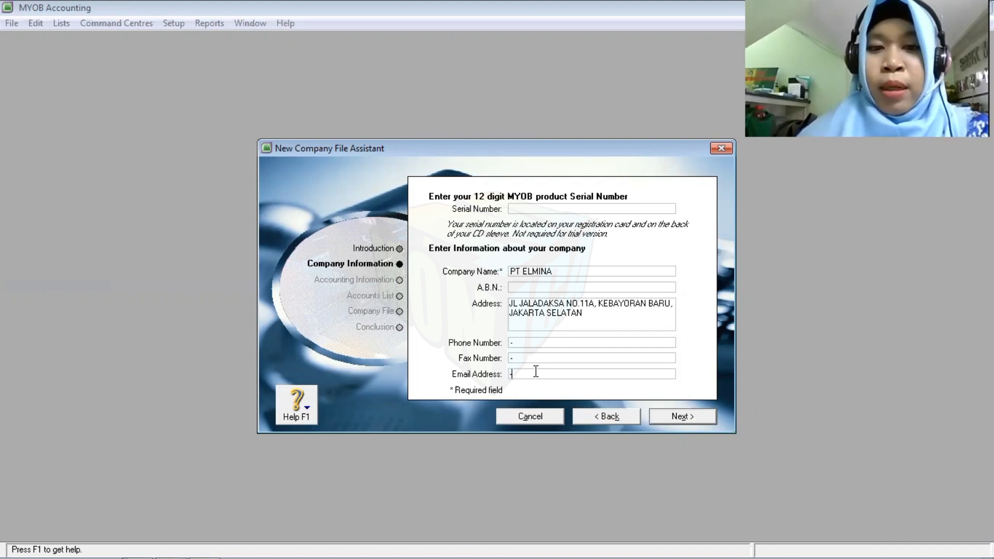
left_click(681, 418)
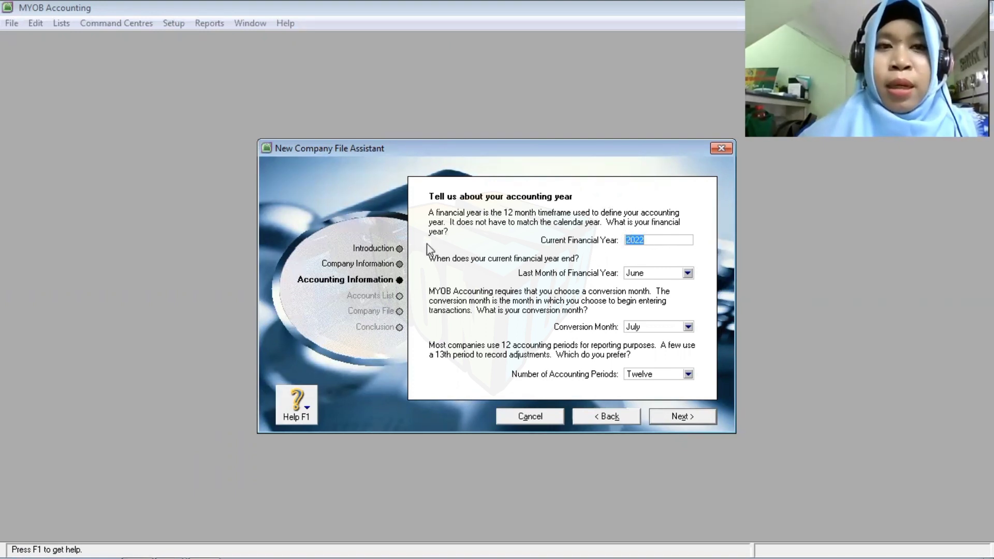
- Examine the date of the trial balance in SOAL PT ELMINA.pdf in Firefox and return to MYOB Accounting
mouse_move(200, 538)
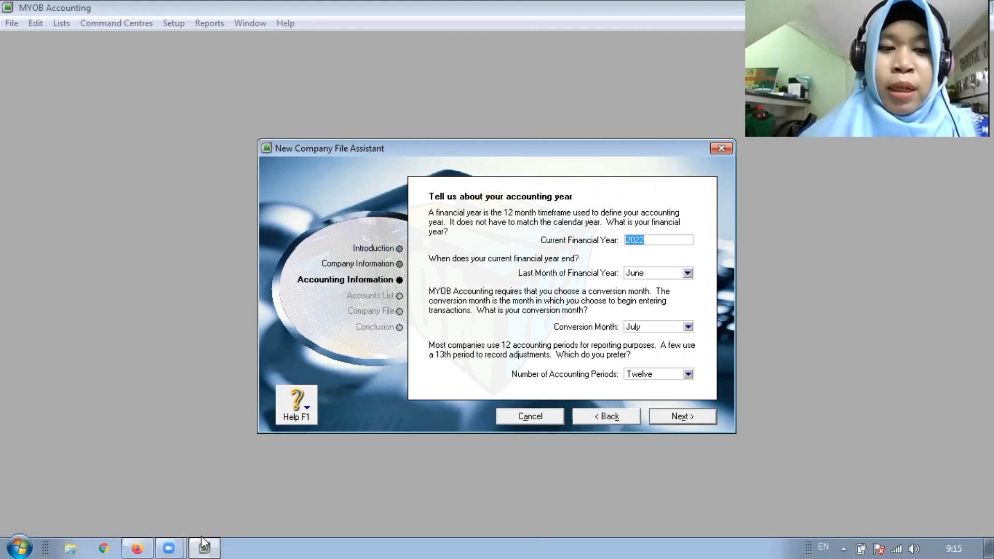
left_click(137, 548)
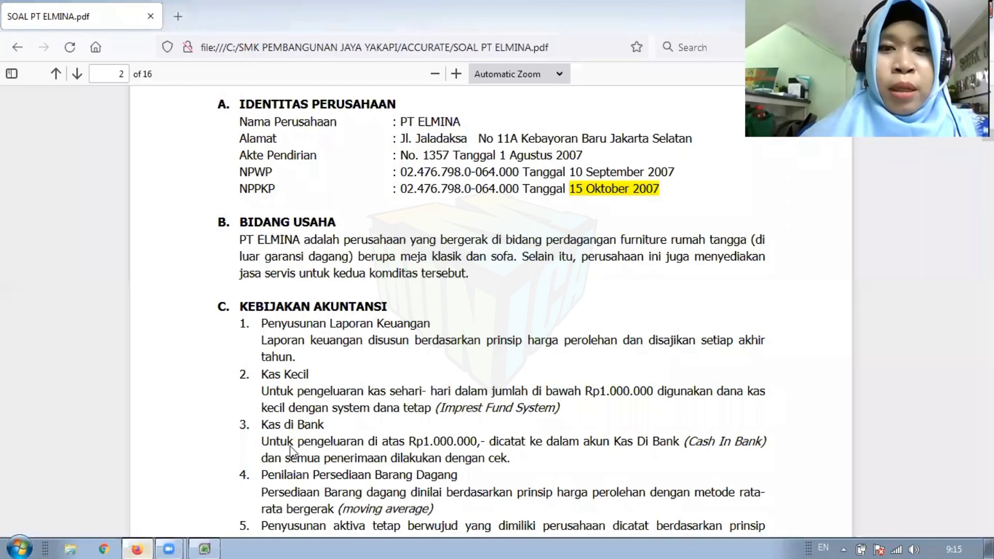
scroll(389, 383, "down", 8)
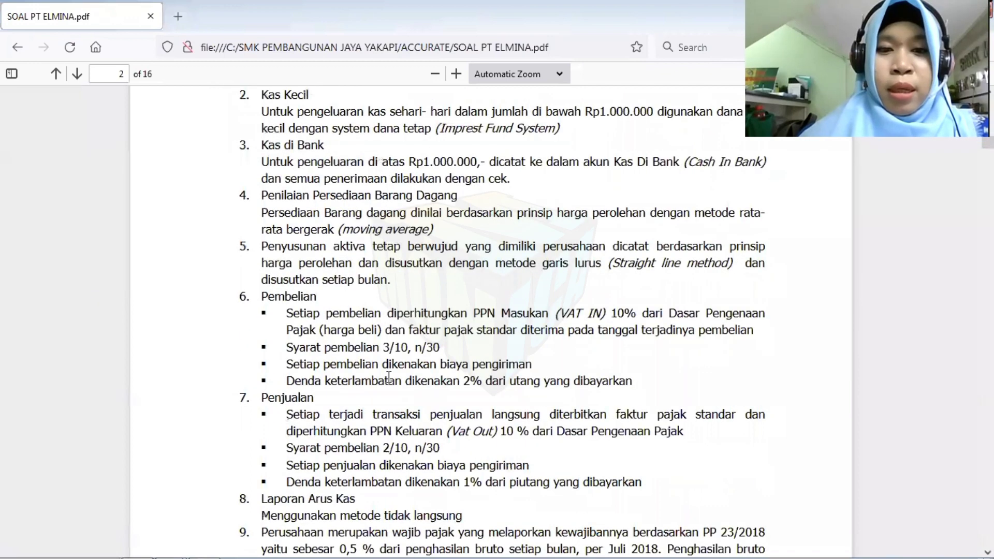
scroll(389, 377, "down", 3)
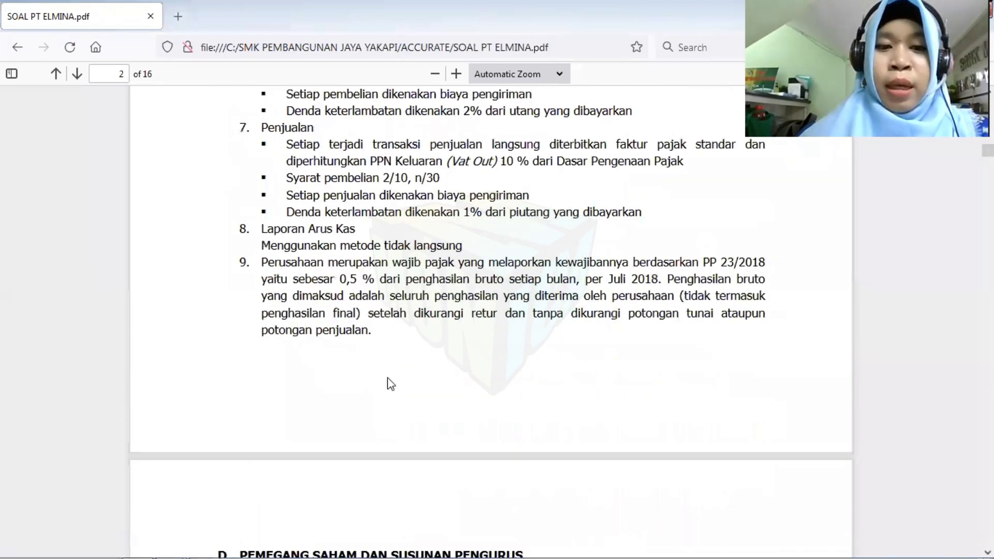
scroll(391, 384, "down", 7)
scroll(391, 383, "down", 10)
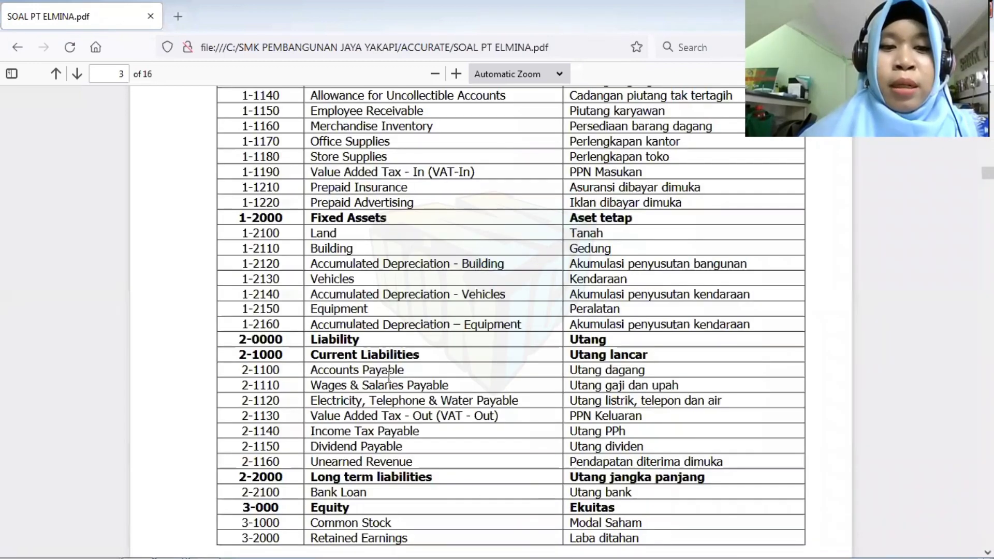
scroll(392, 383, "down", 3)
scroll(392, 384, "down", 4)
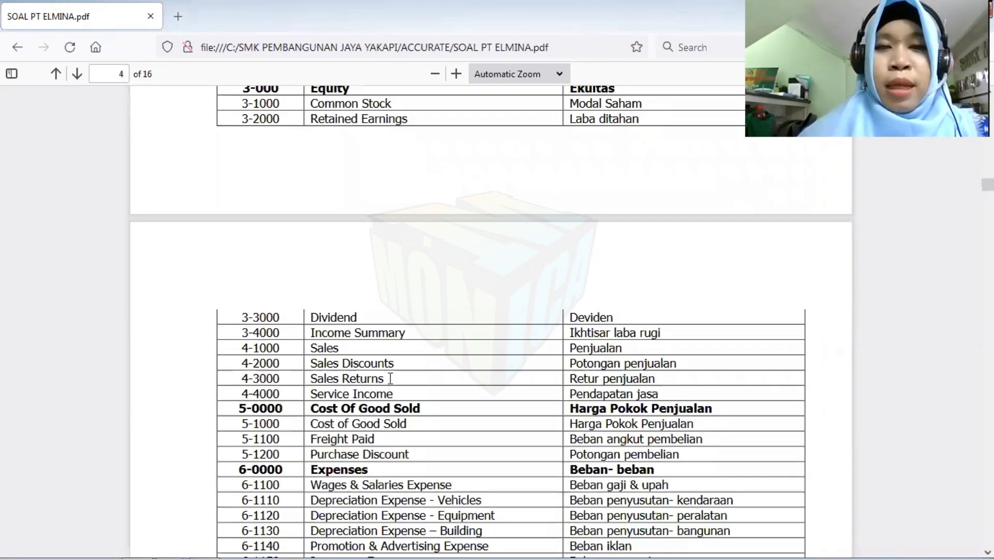
scroll(390, 379, "down", 10)
scroll(390, 379, "down", 10)
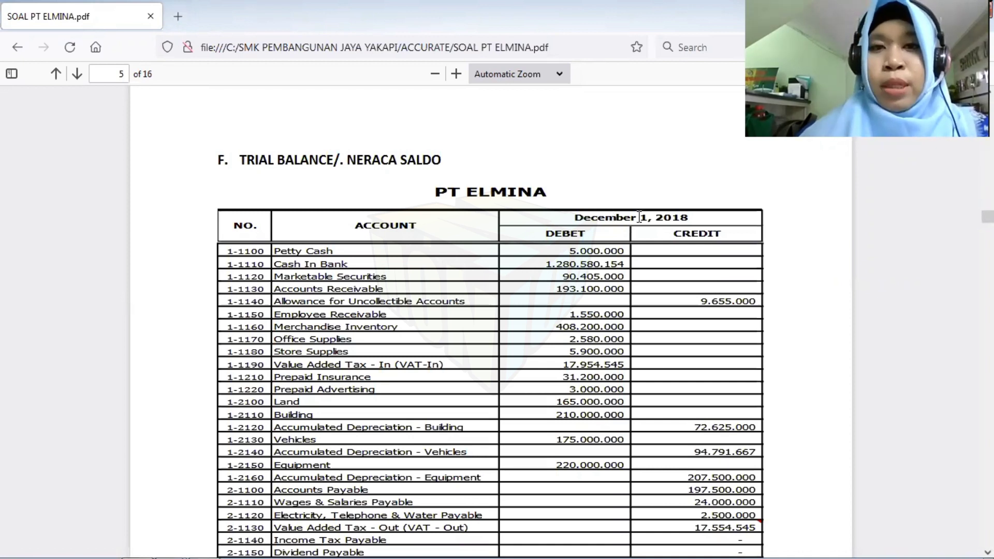
mouse_move(106, 542)
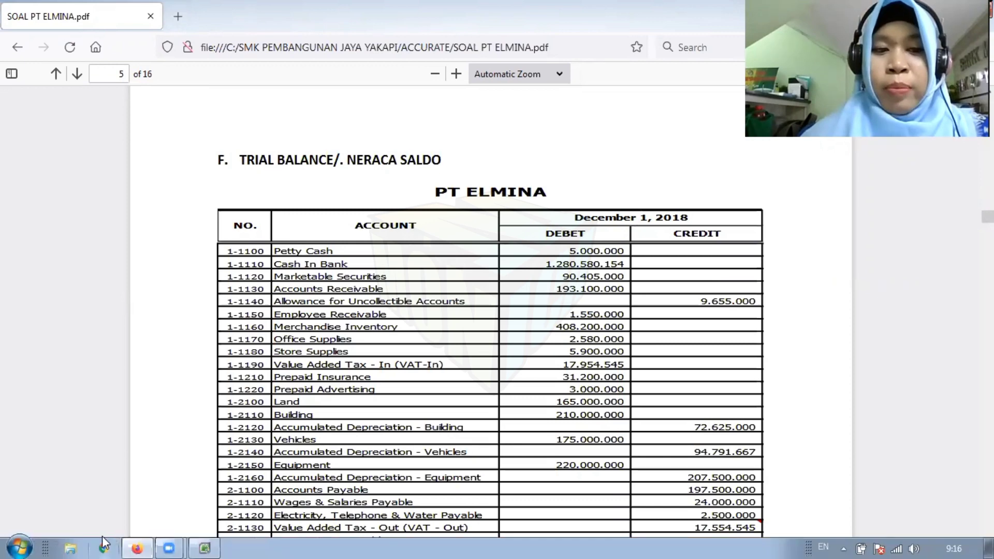
left_click(205, 547)
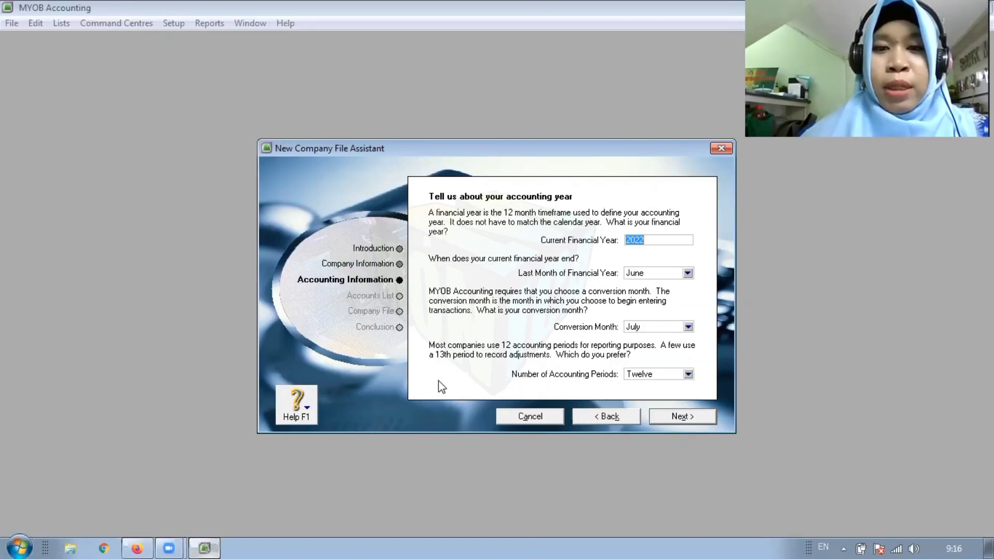
- Set the current financial year to 2018 and its last month to December
type("2018")
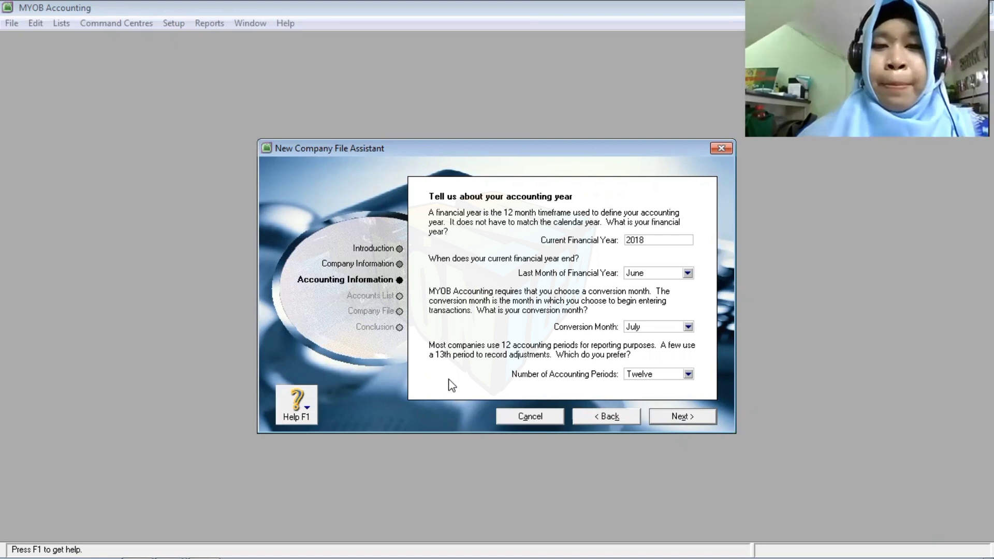
key("Tab")
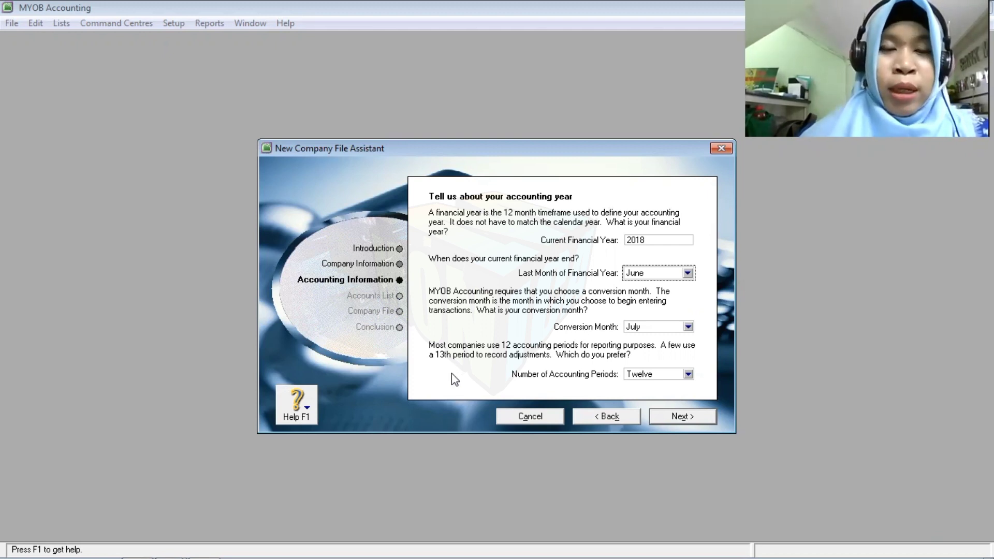
left_click(687, 272)
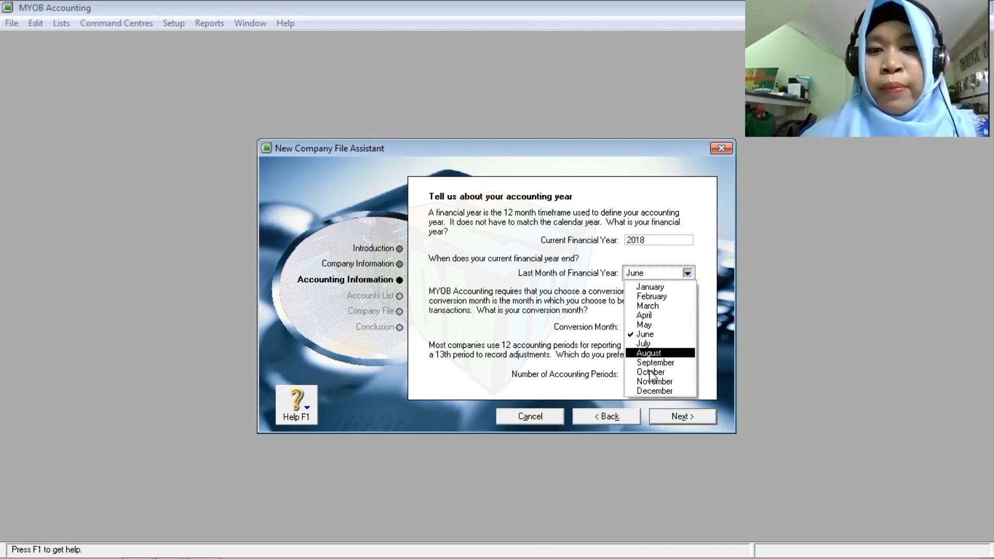
left_click(654, 391)
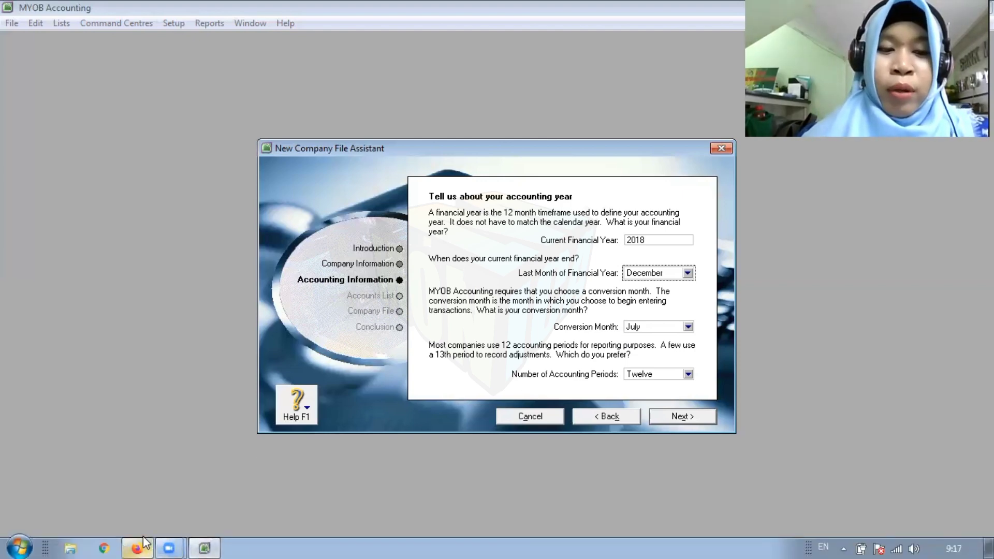
- Check the trial balance date in the Firefox PDF again and set the conversion month to December in MYOB Accounting
left_click(145, 543)
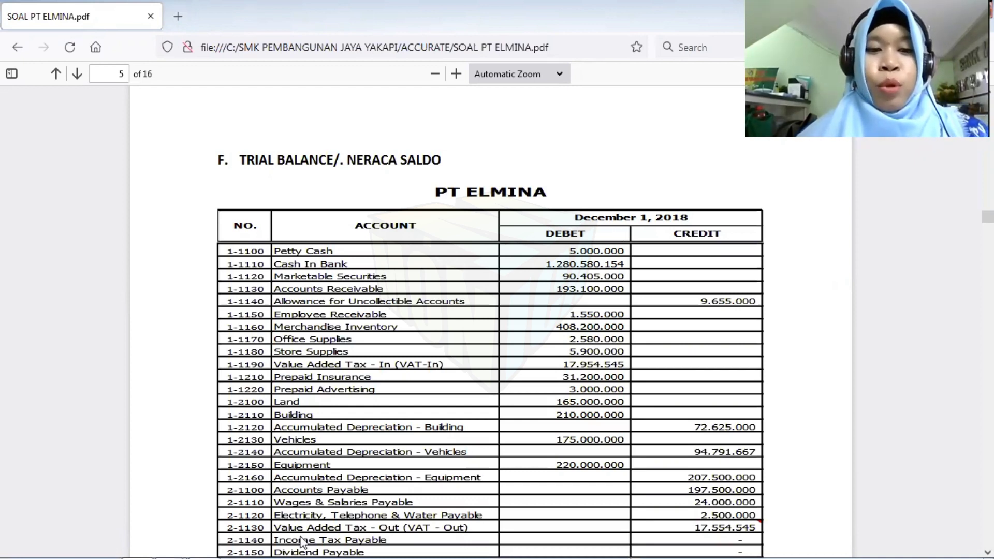
mouse_move(253, 542)
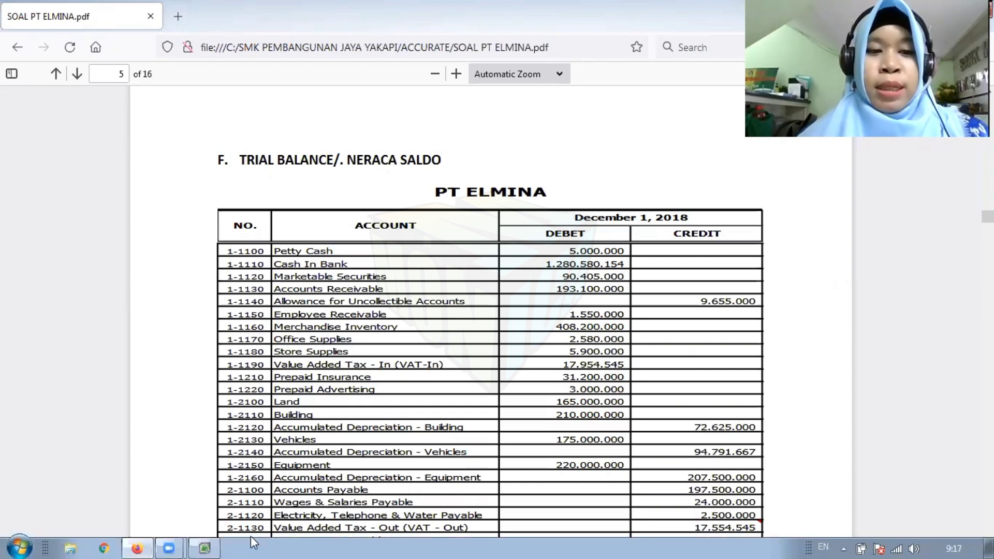
left_click(216, 540)
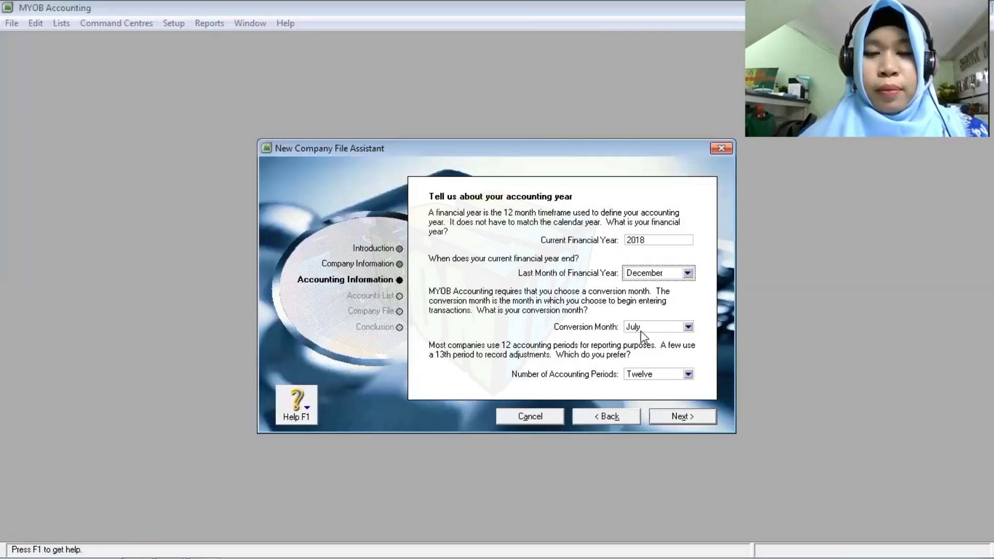
left_click(642, 328)
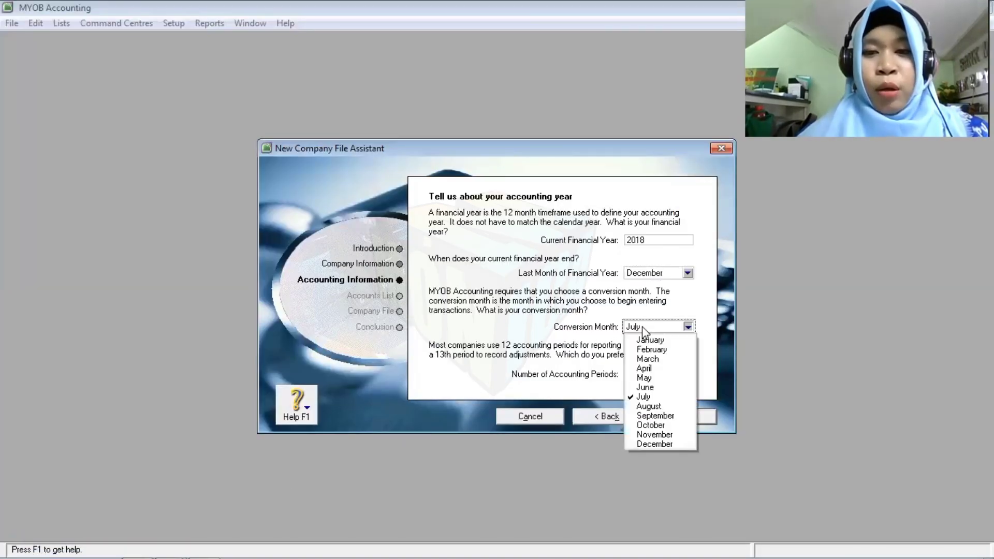
left_click(641, 443)
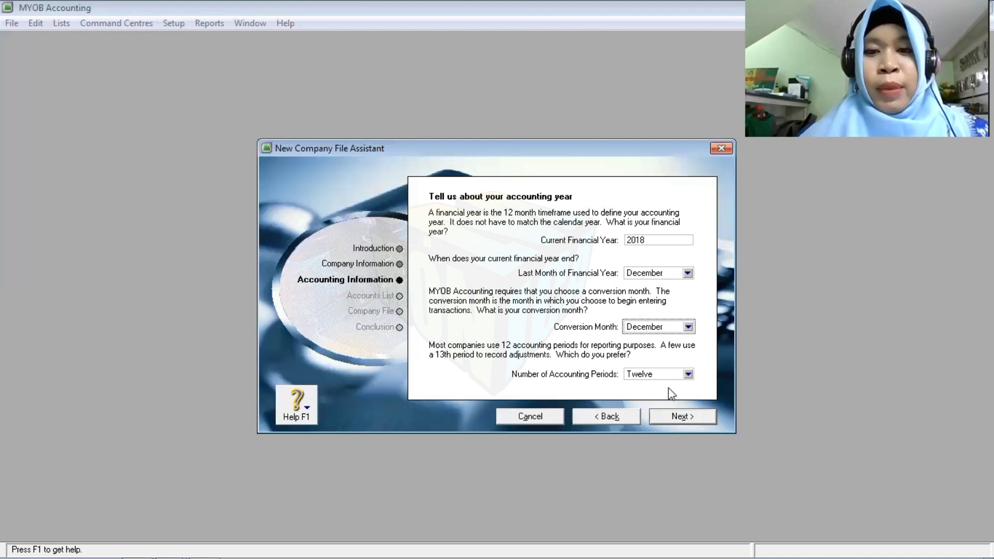
- Confirm the accounting year information and choose to import a list of accounts provided by the accountant after the company file is created
left_click(690, 418)
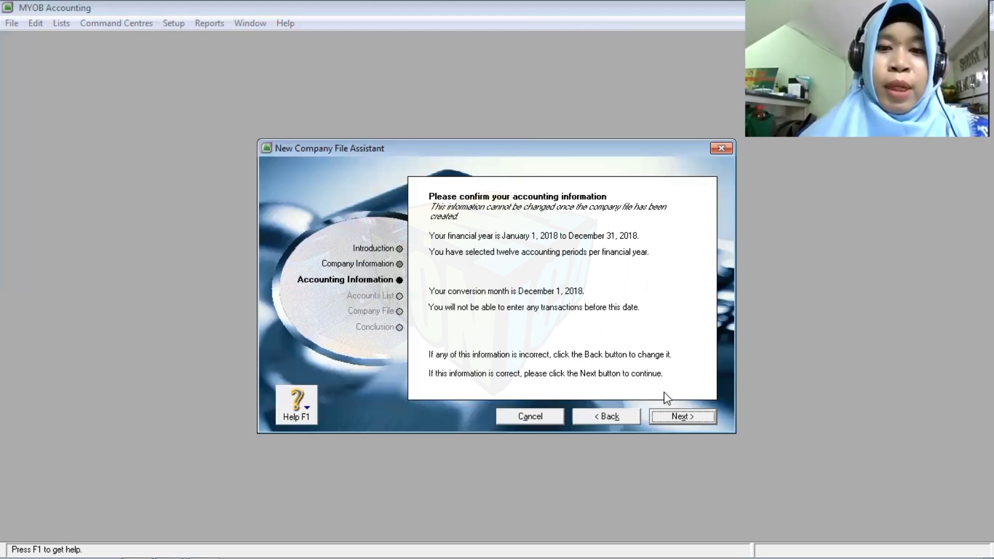
left_click(682, 417)
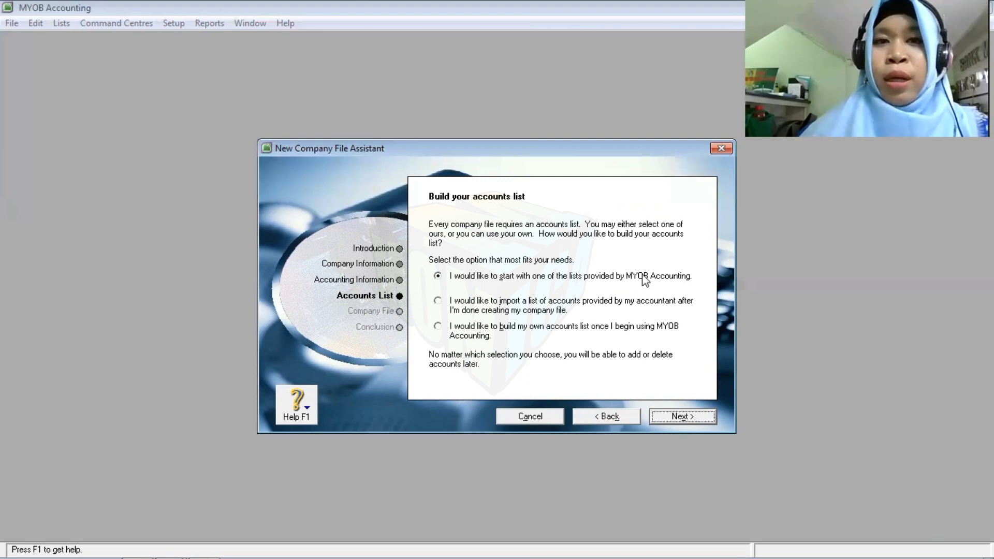
left_click(524, 307)
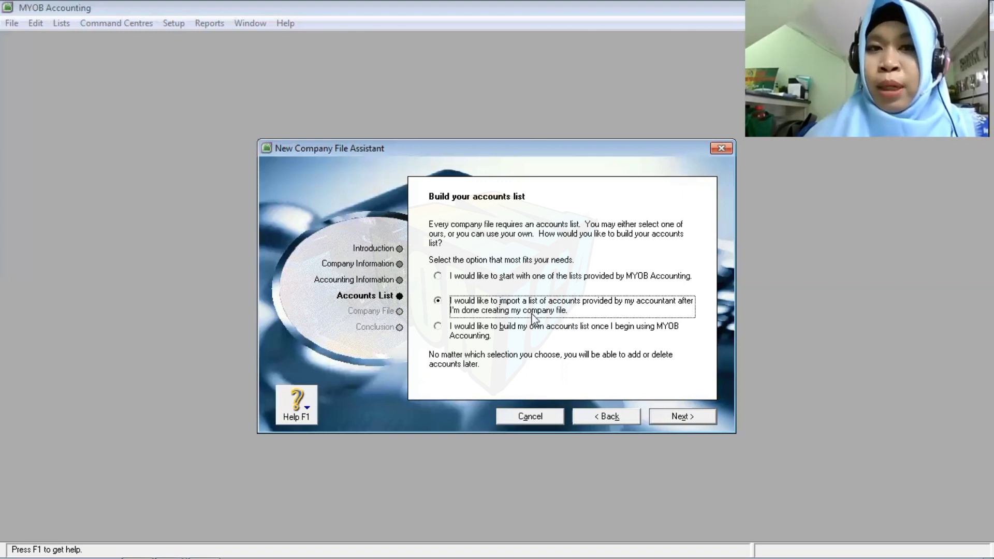
left_click(496, 341)
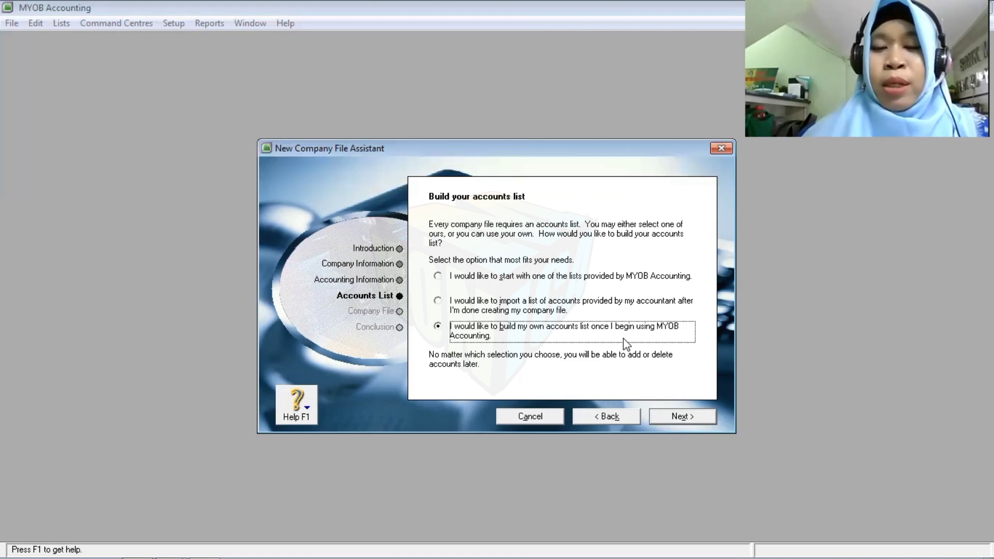
left_click(524, 312)
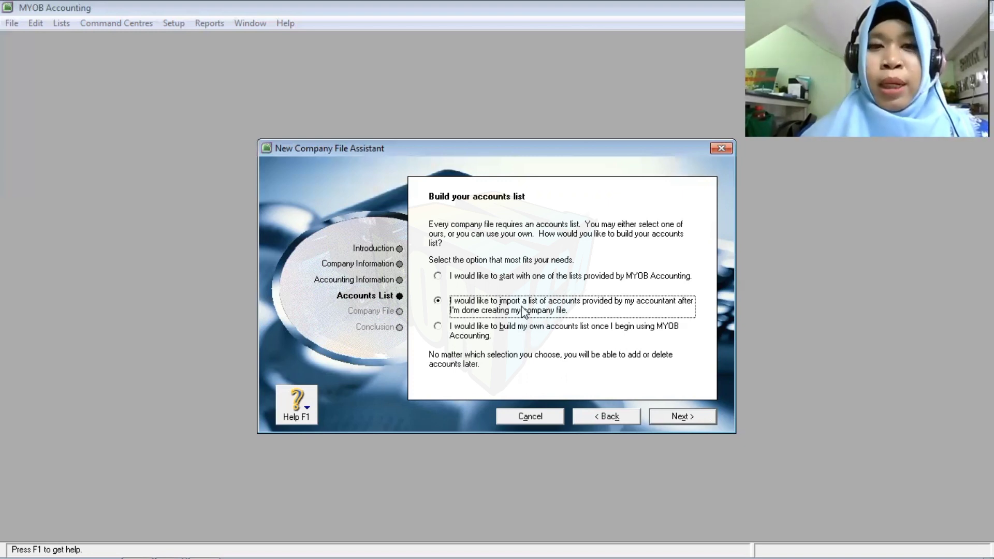
left_click(681, 416)
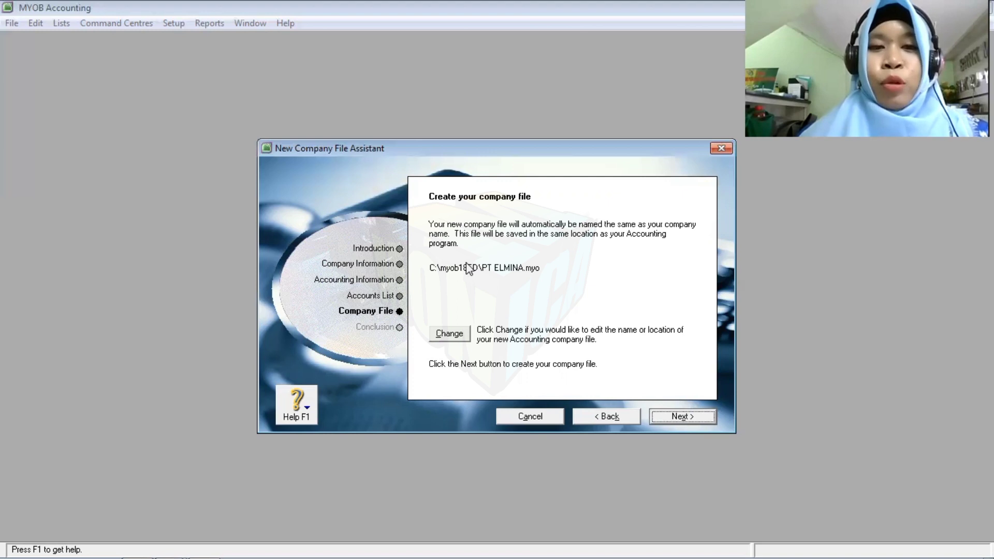
- Change the company file's location to a new folder named MYOB ACCOUNTING on the Desktop
left_click(458, 335)
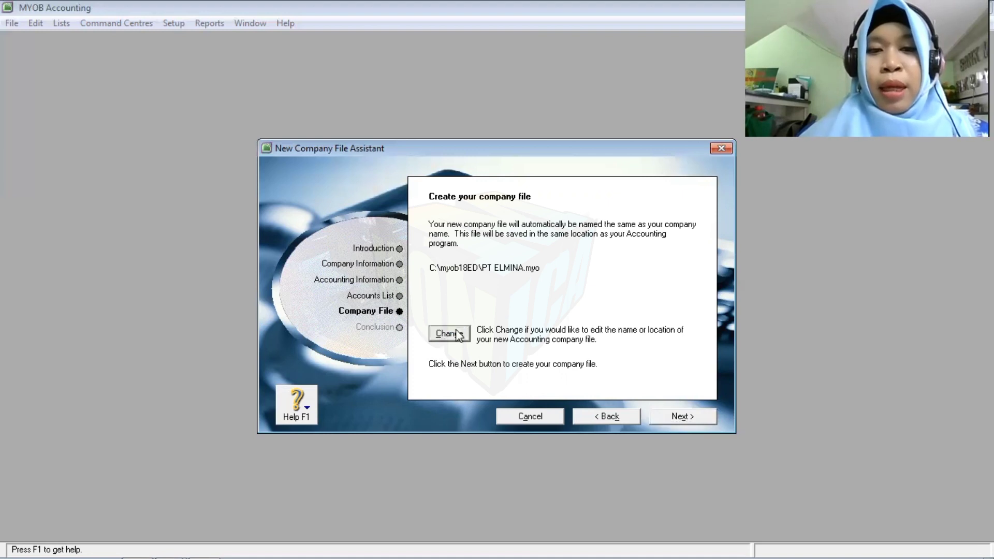
left_click(458, 335)
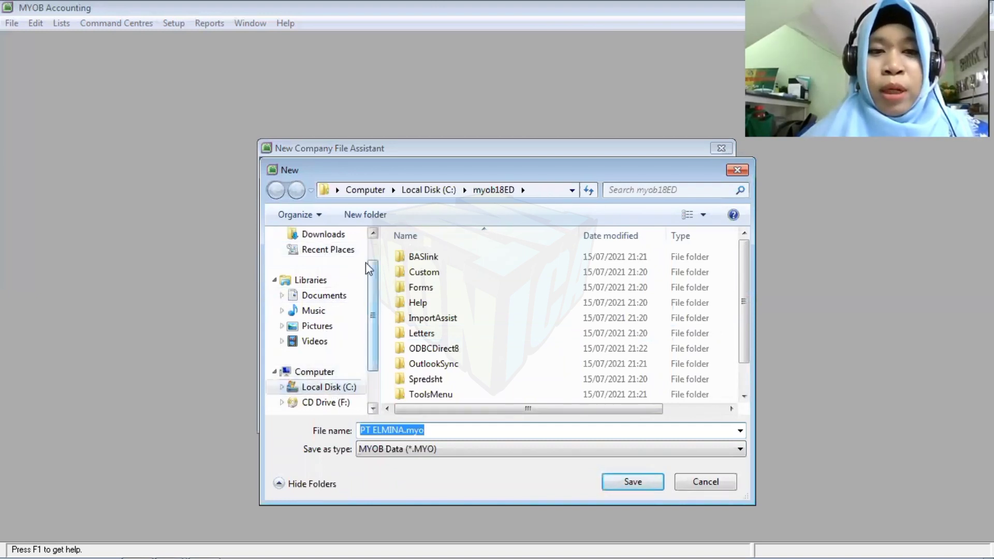
scroll(327, 267, "up", 1)
left_click(327, 257)
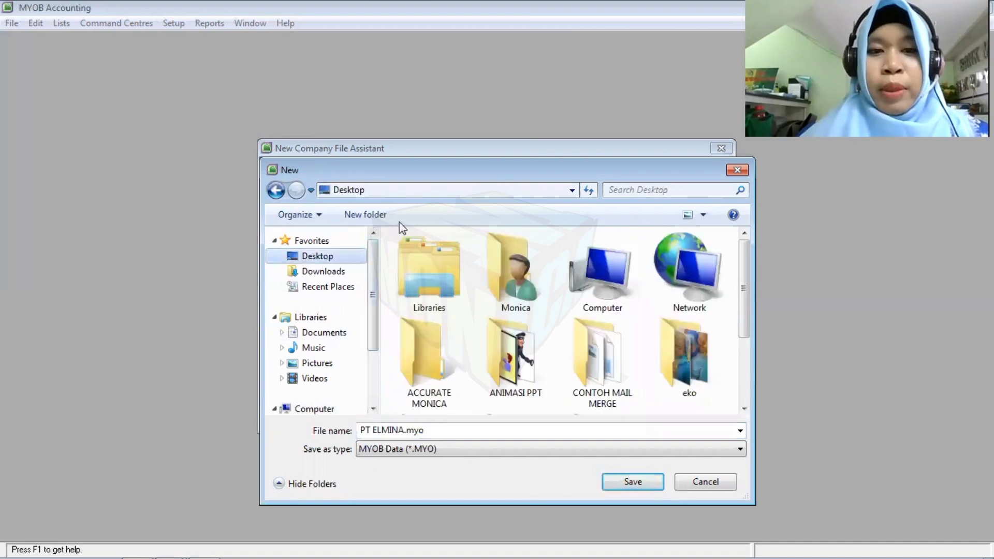
left_click(368, 216)
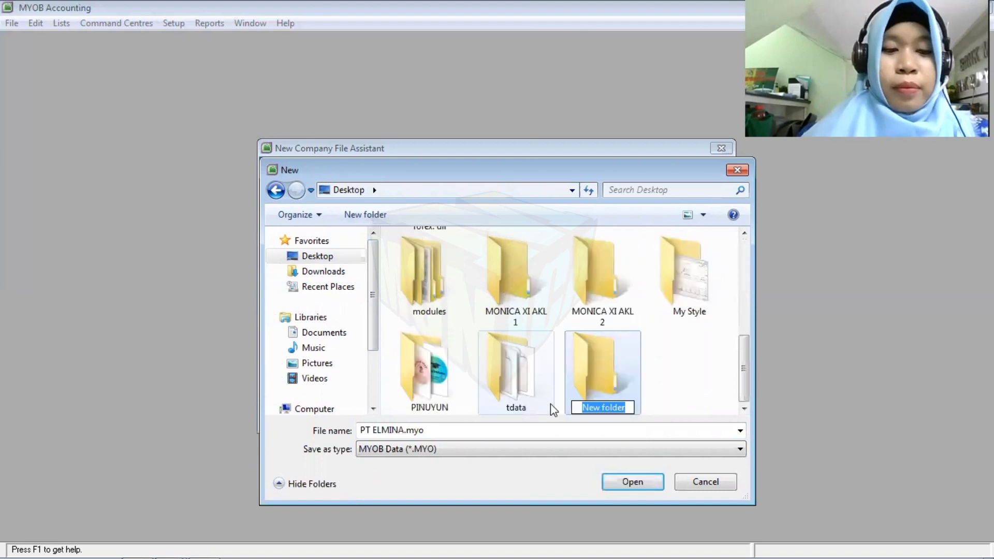
type("MYO")
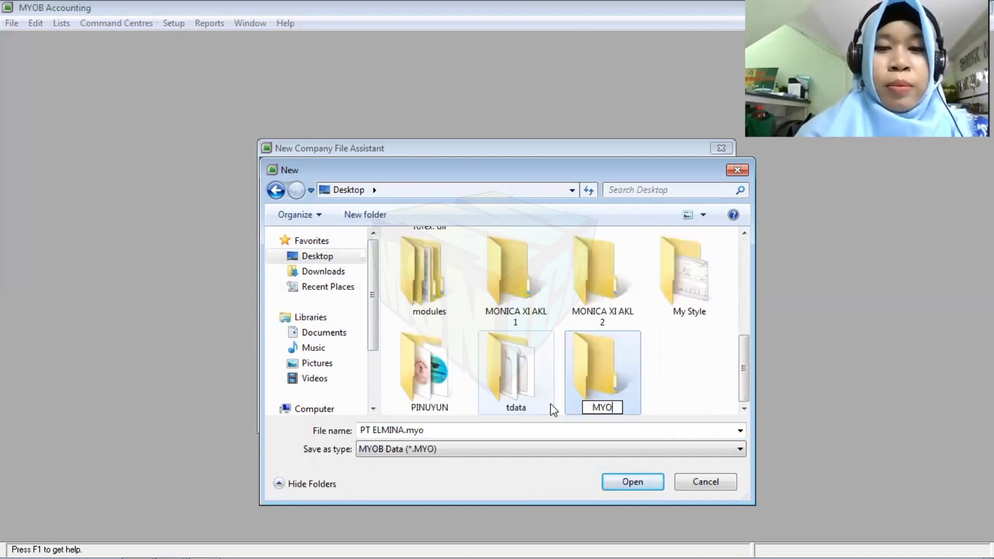
type("B ACCOUNT")
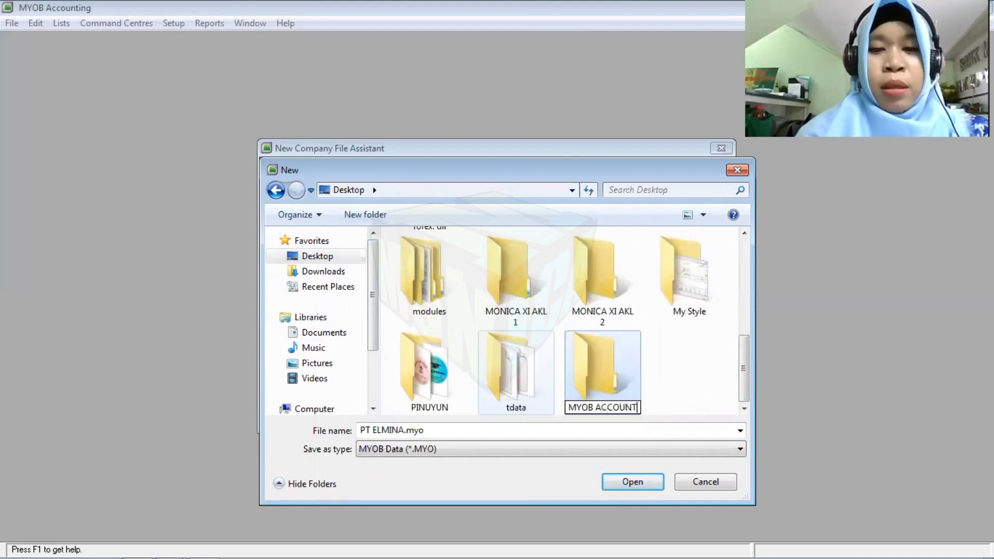
type("ING")
left_click(628, 357)
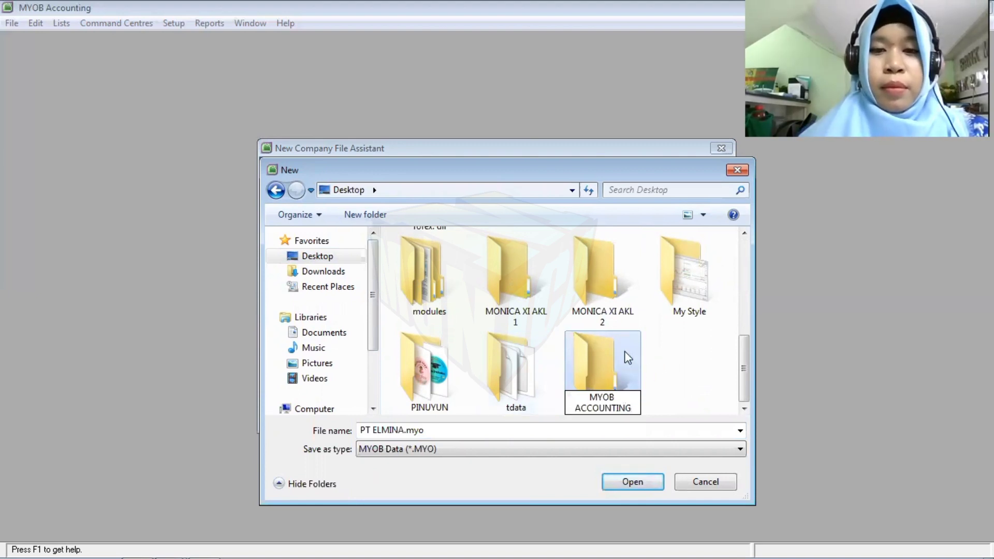
double_click(622, 352)
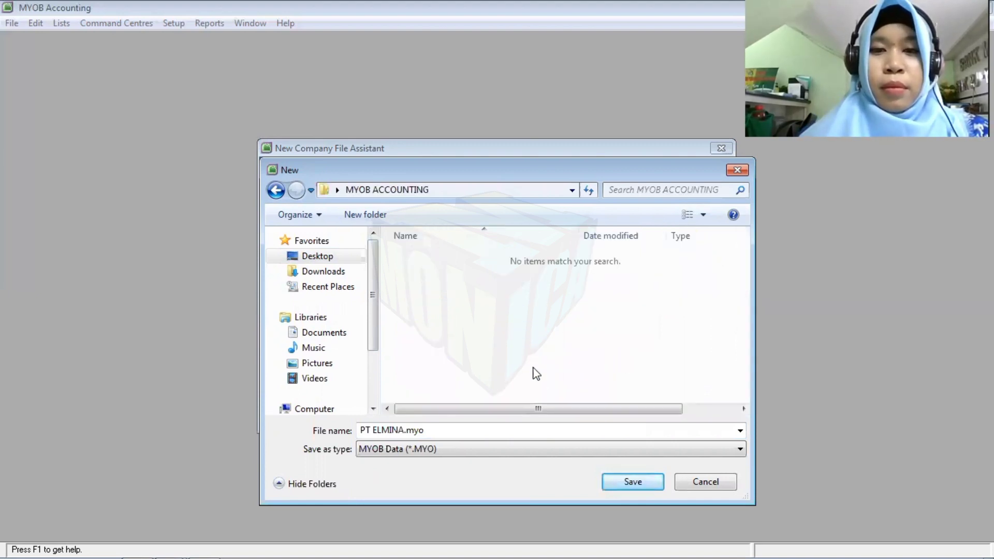
- Add the account owner's first name after PT ELMINA in the .myo file name and save the new file location
left_click(407, 430)
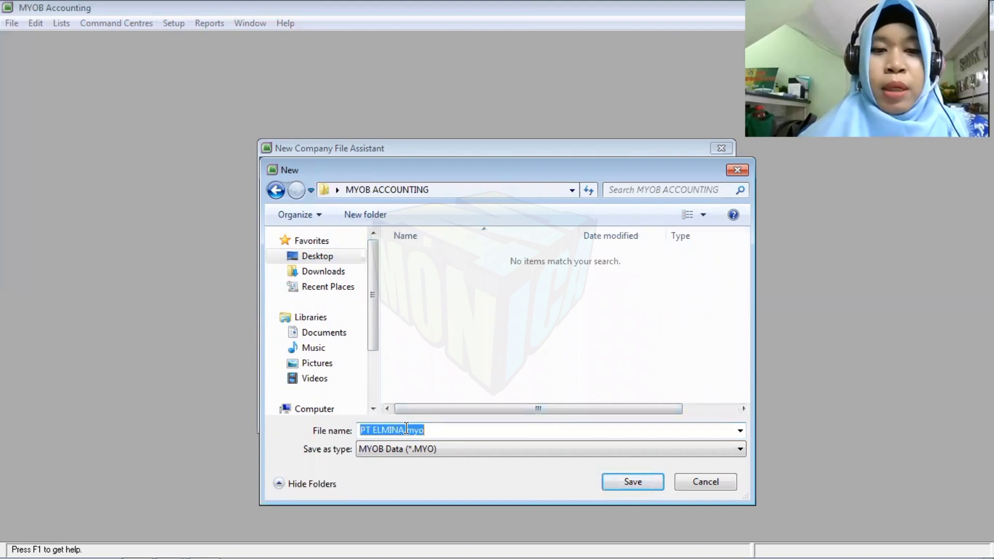
left_click(406, 429)
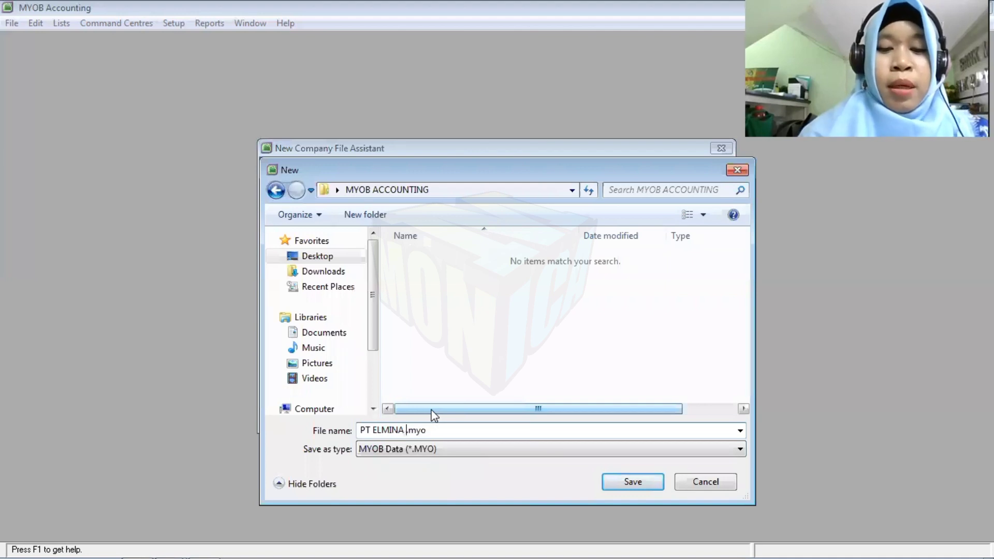
type("MONICA")
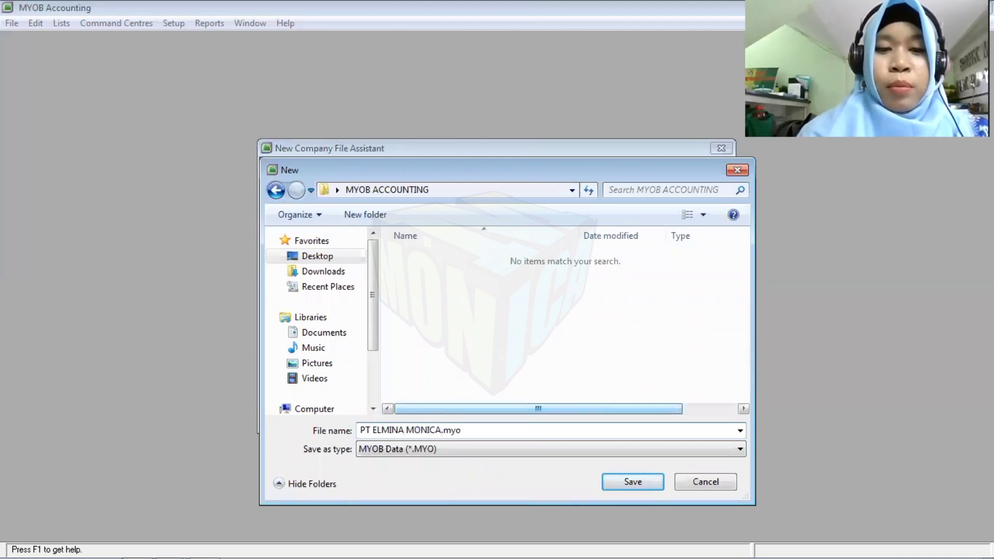
left_click(621, 484)
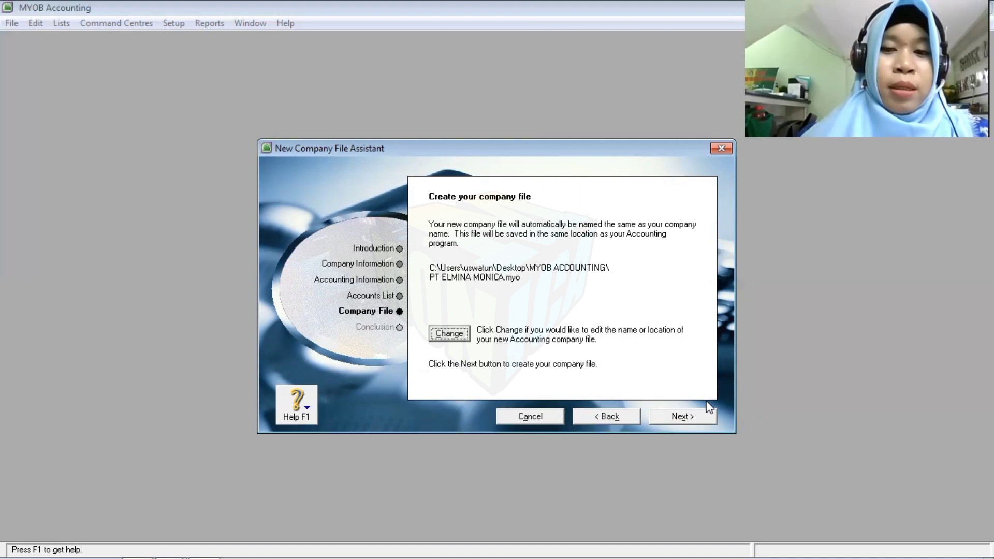
- Create the company file and open its Command Centre in a maximized window
left_click(703, 419)
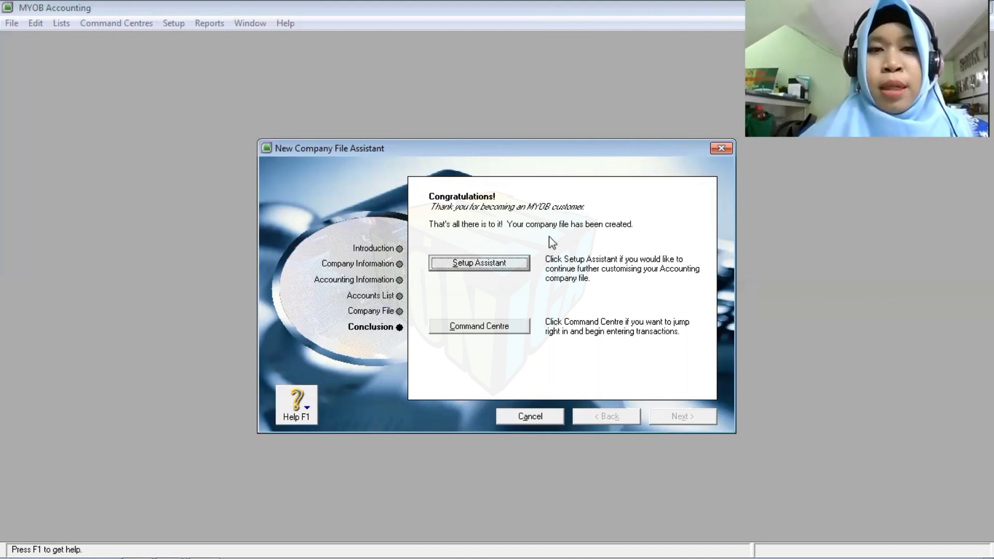
left_click(491, 328)
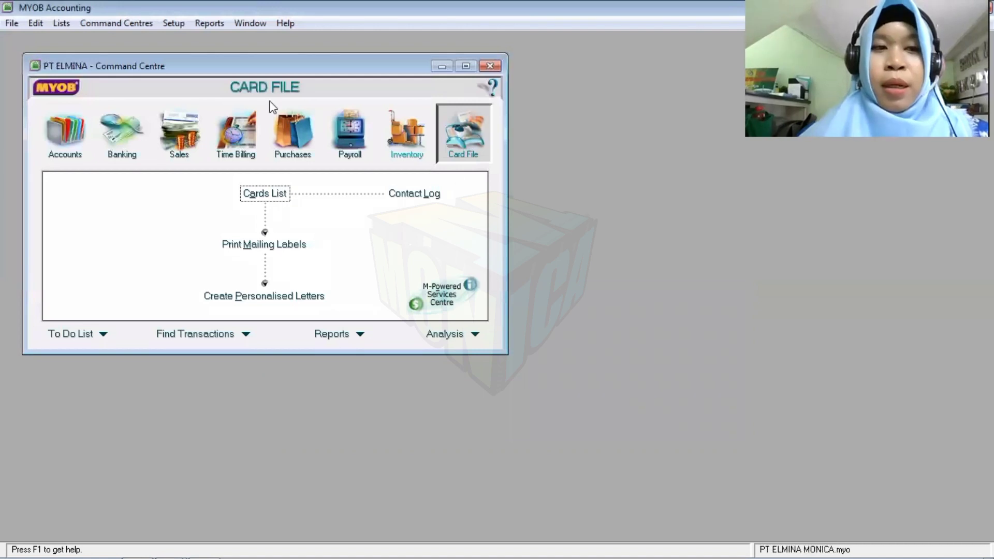
left_click(465, 67)
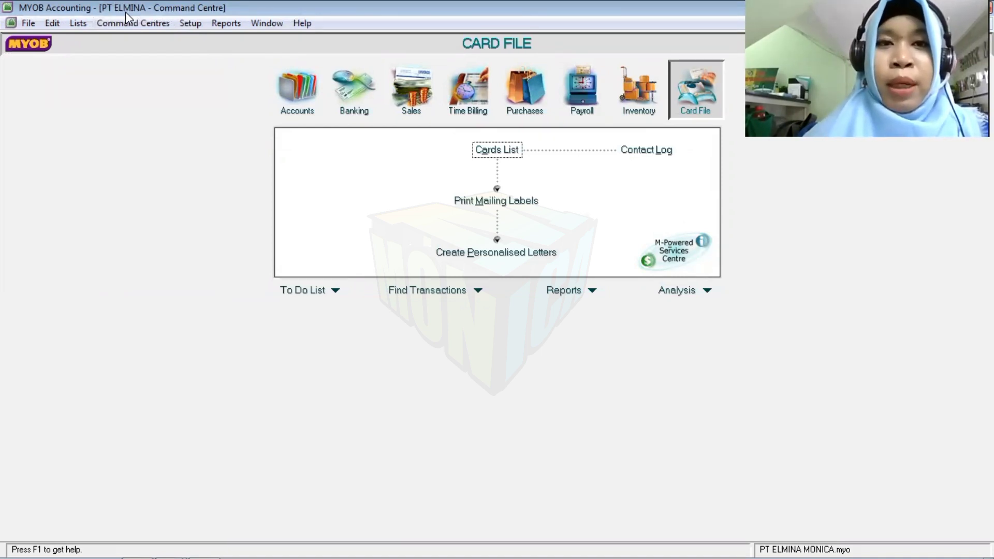
- Append the account owner's first name to the company name PT ELMINA in the Company Information
left_click(191, 24)
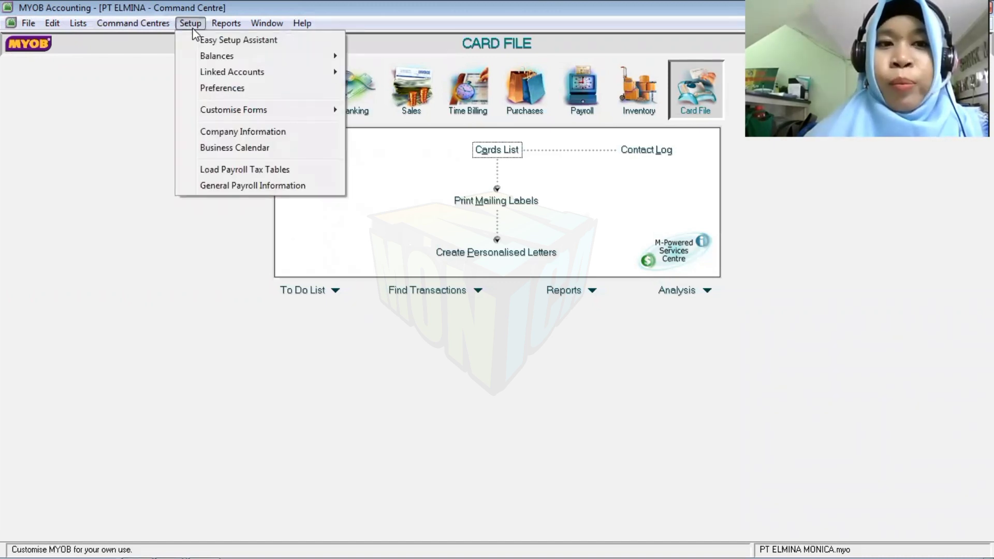
left_click(229, 132)
left_click(183, 98)
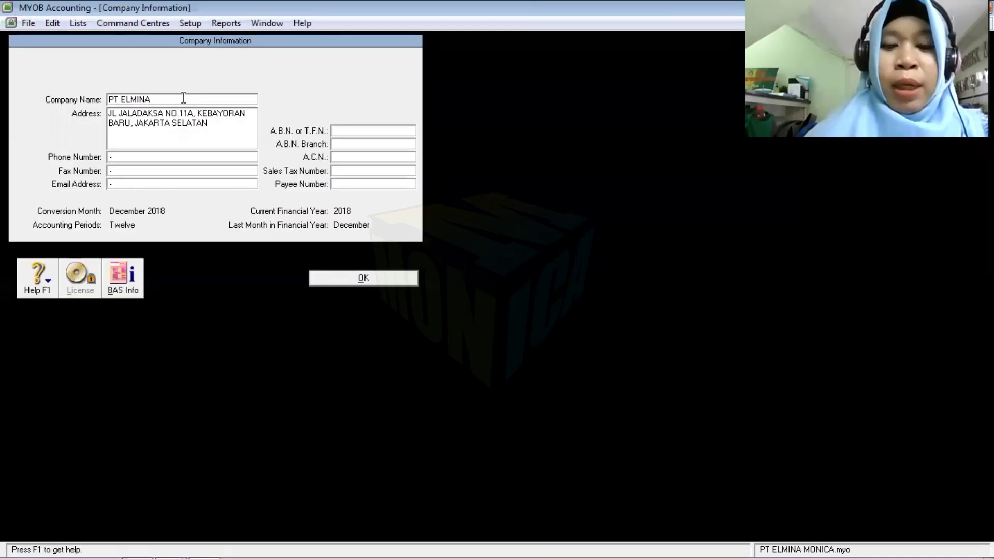
type("MON")
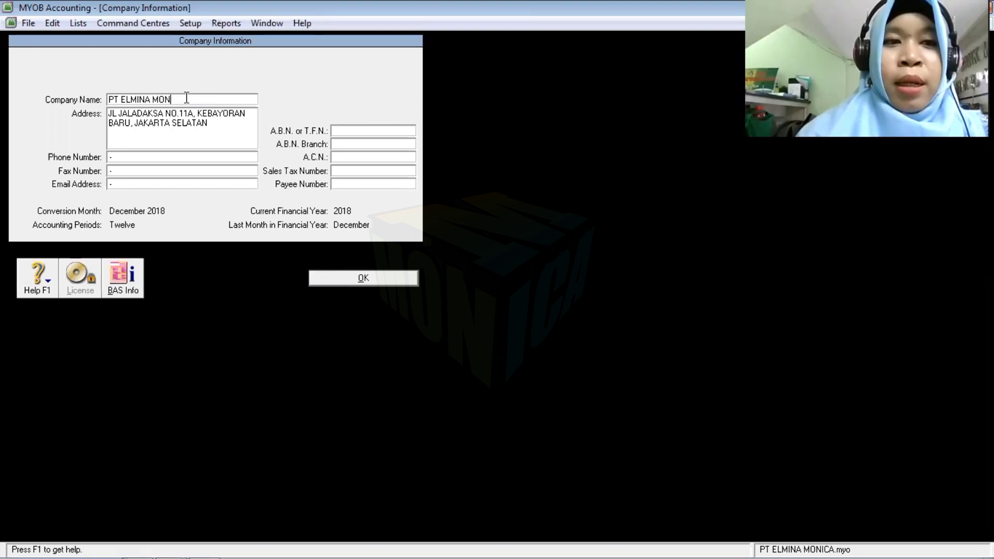
type("ICA")
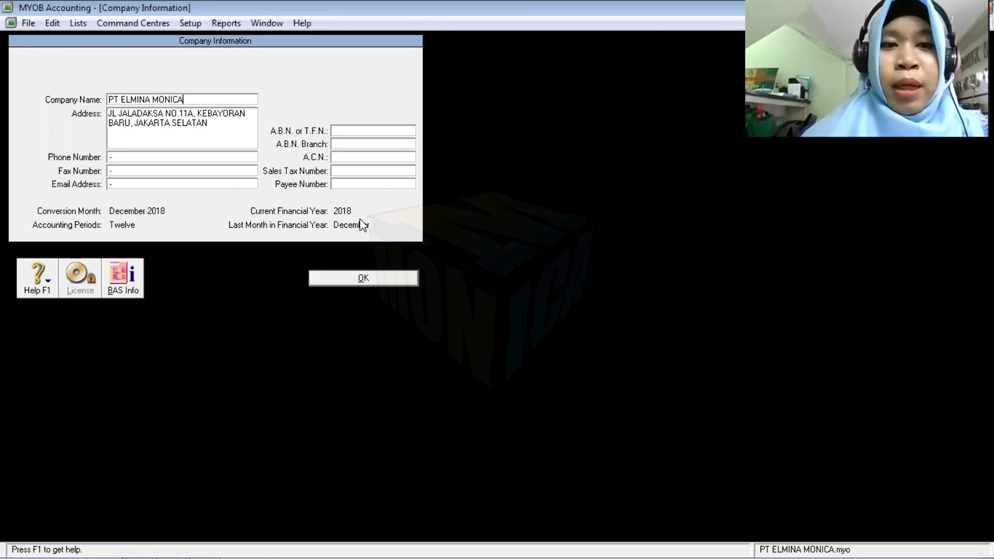
left_click(368, 278)
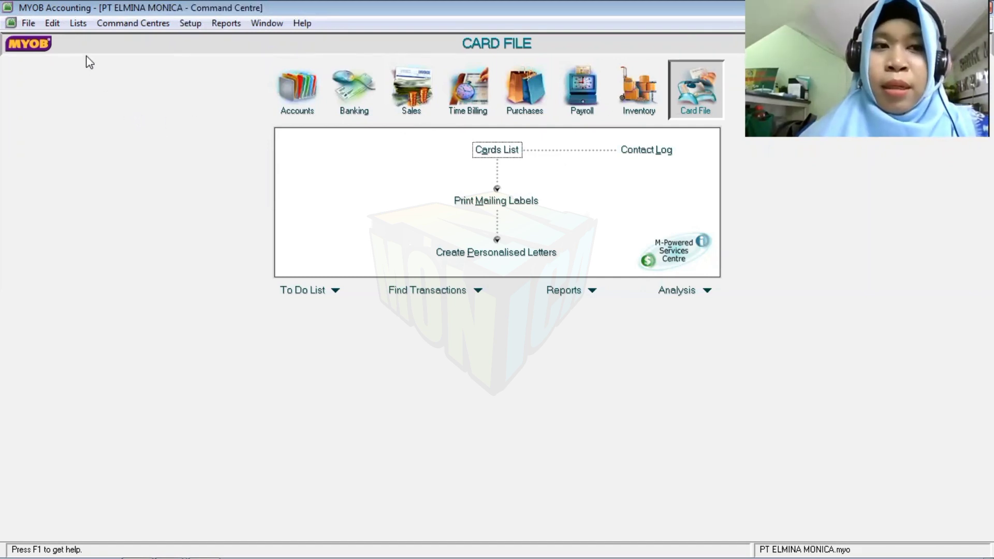
- Delete the EXP, FRE and GCA tax codes from the Tax Code List
left_click(78, 24)
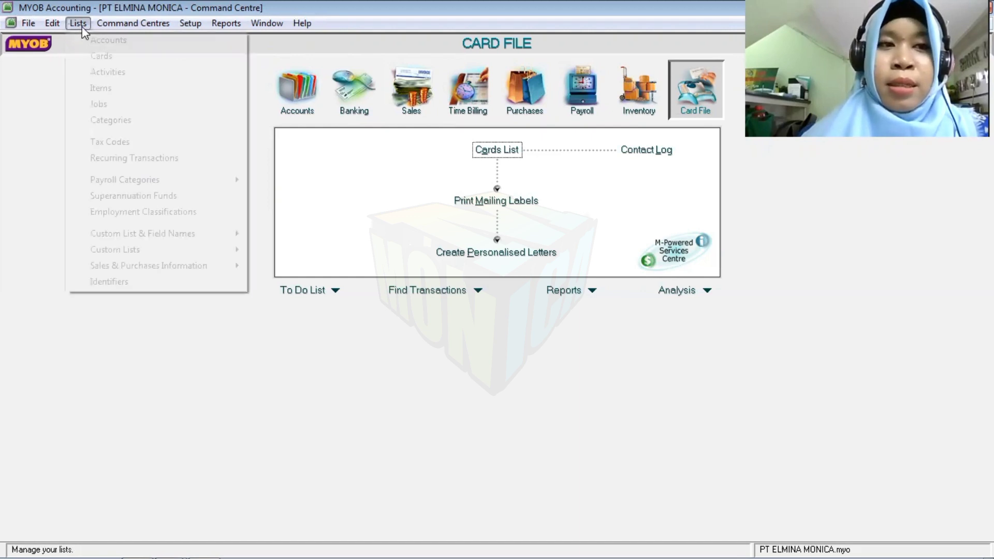
left_click(133, 143)
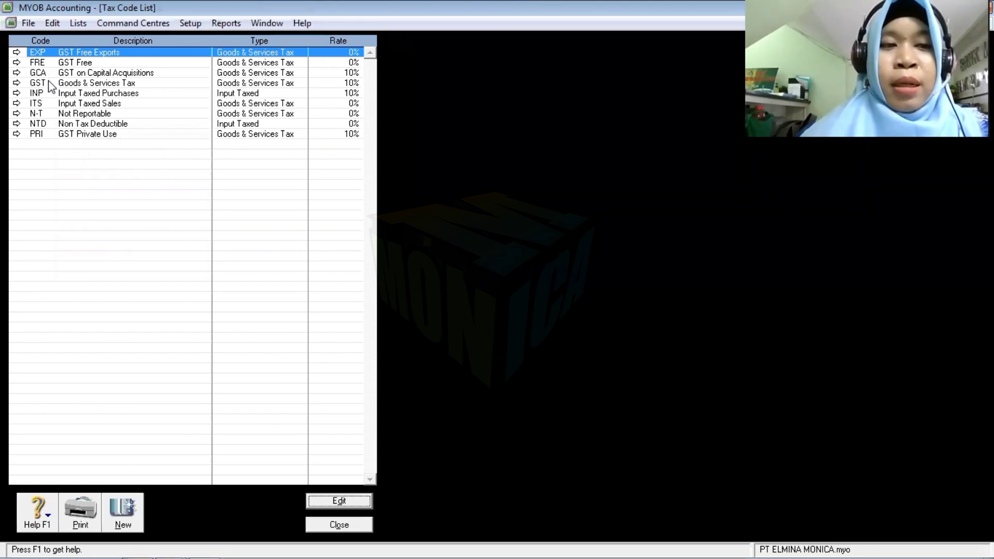
left_click(57, 23)
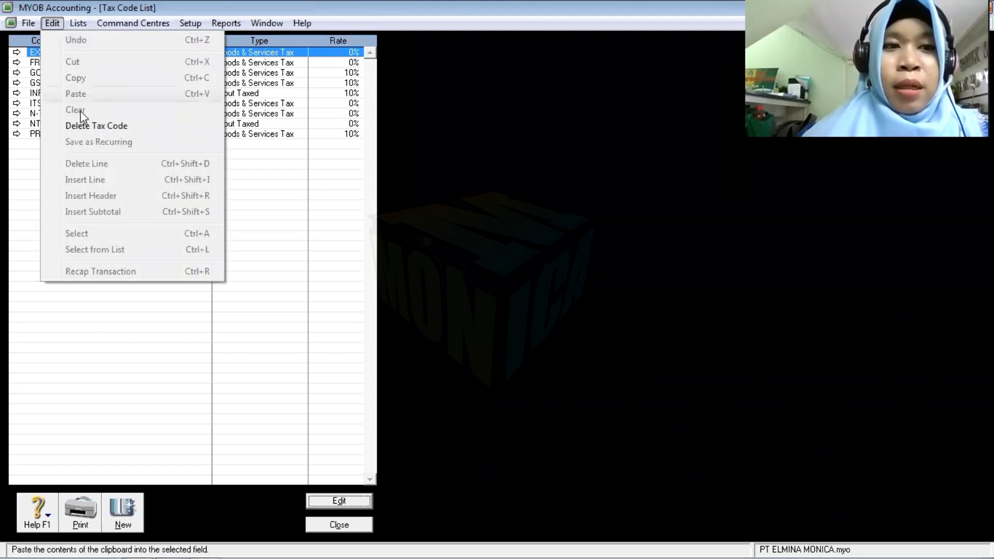
left_click(88, 126)
left_click(52, 24)
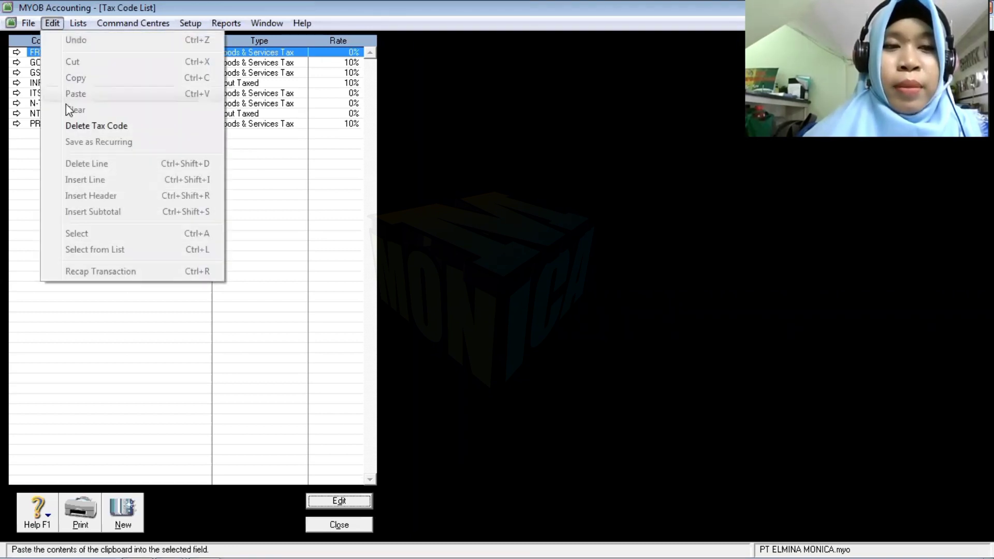
left_click(76, 126)
left_click(51, 23)
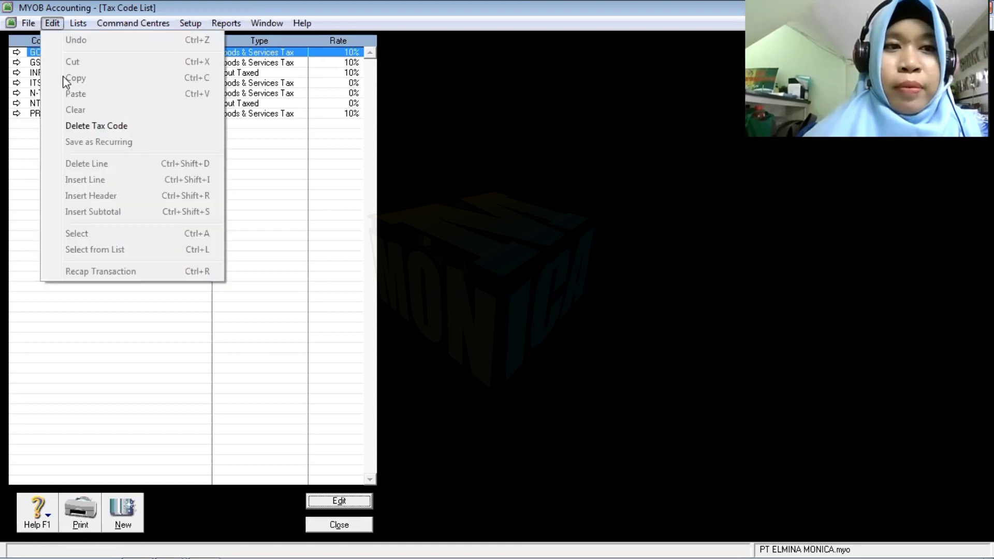
left_click(76, 126)
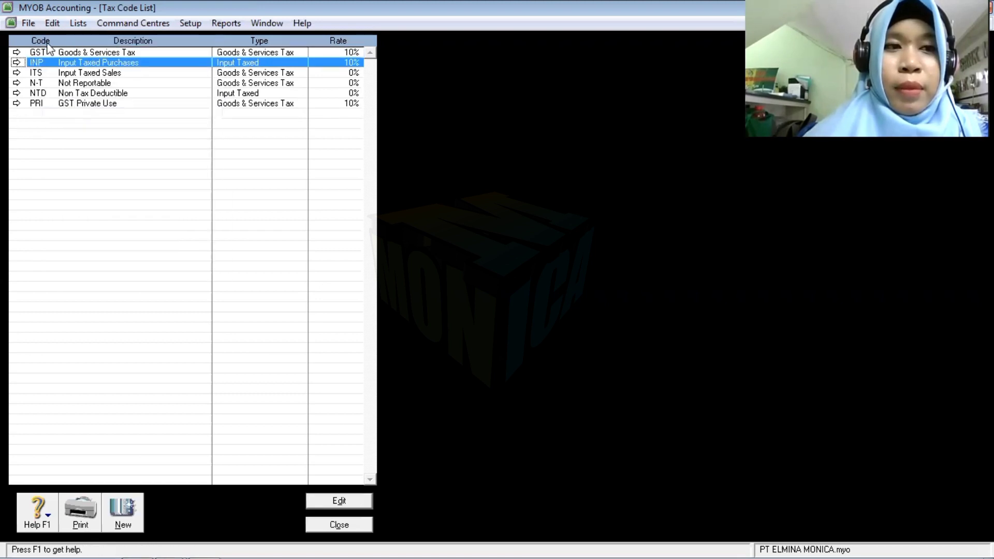
- Delete the INP, ITS, NTD and PRI tax codes and close the Tax Code List
left_click(53, 24)
left_click(76, 126)
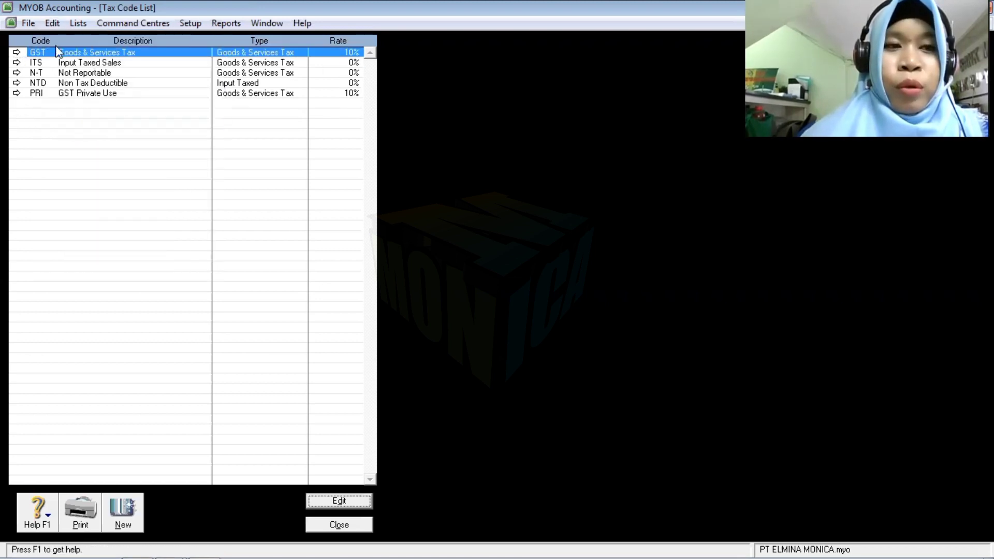
left_click(40, 62)
left_click(52, 23)
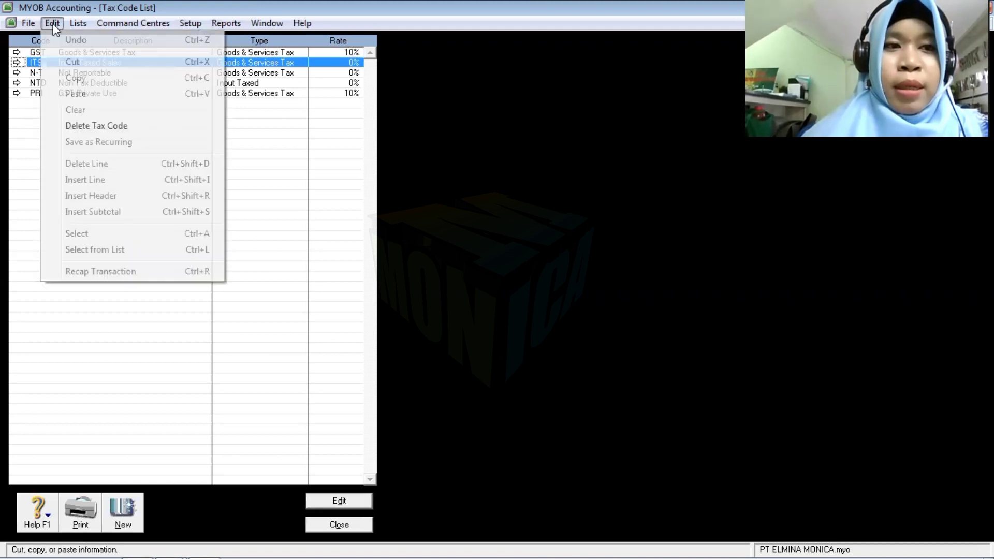
left_click(80, 127)
left_click(46, 72)
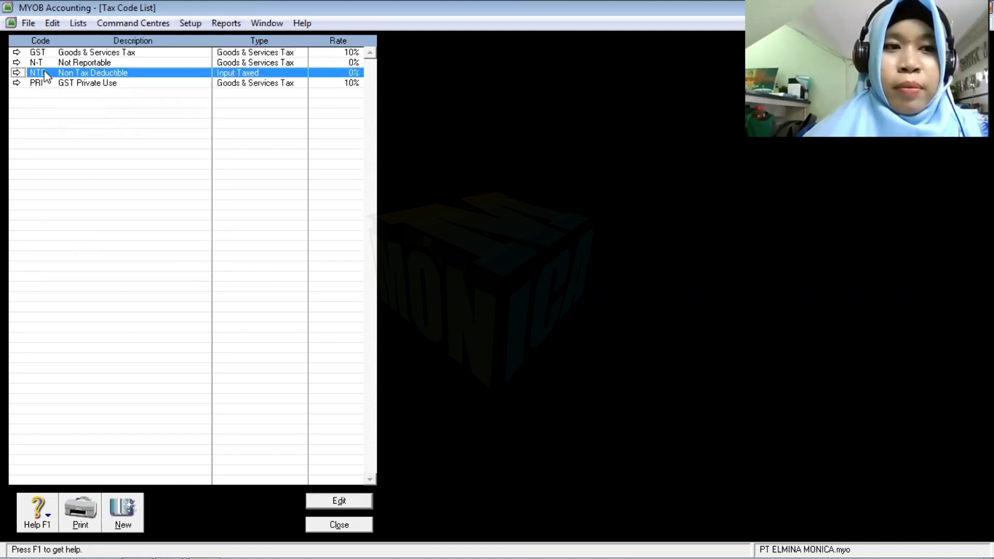
left_click(52, 23)
left_click(80, 129)
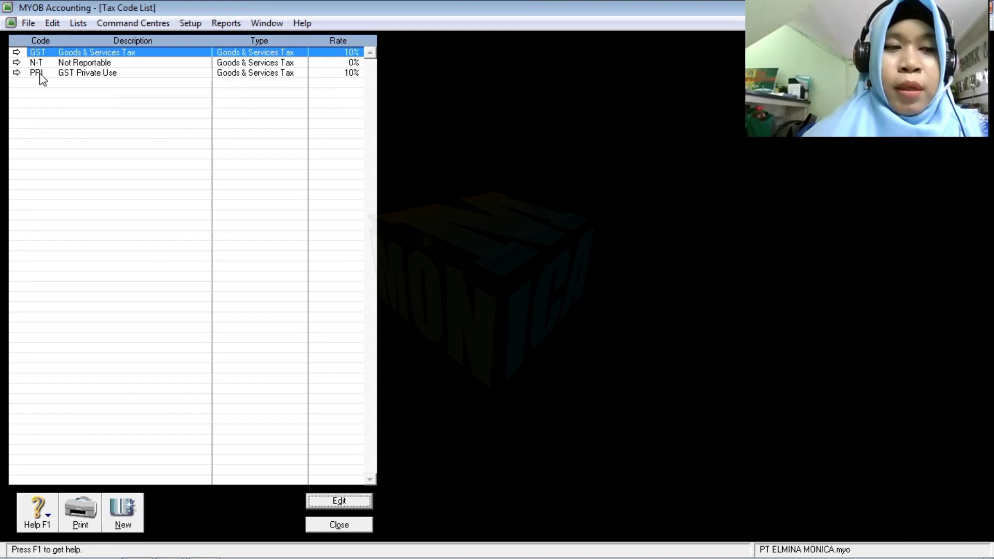
left_click(43, 73)
left_click(49, 23)
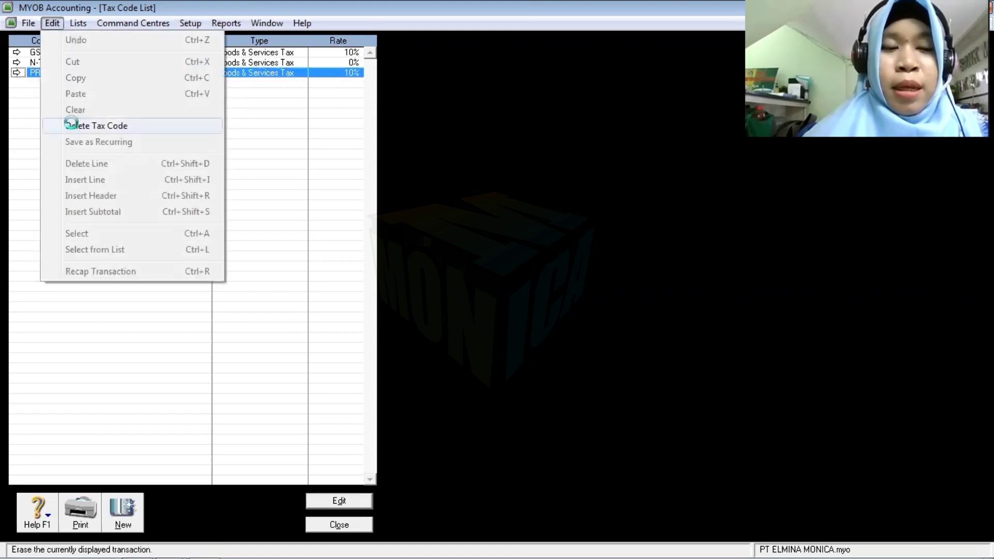
left_click(72, 125)
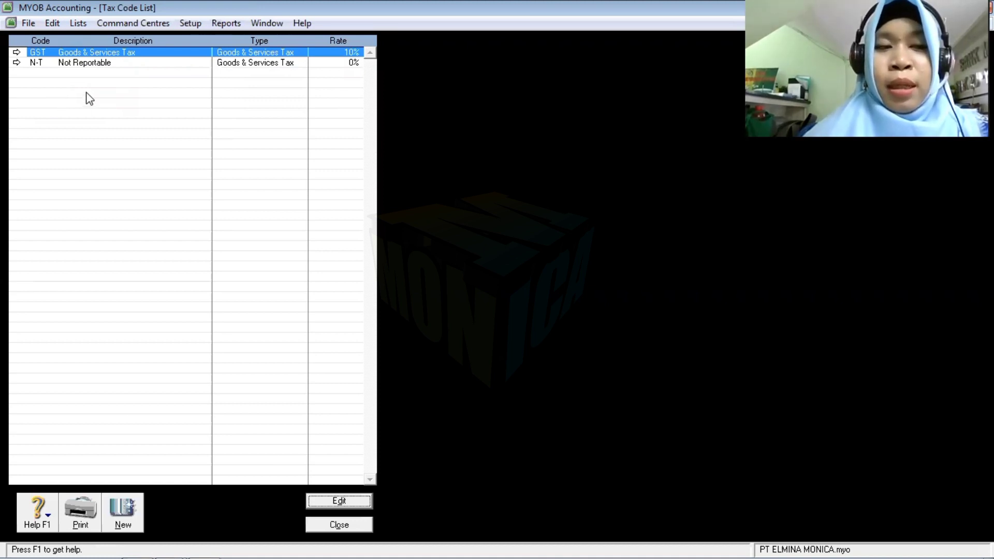
left_click(339, 527)
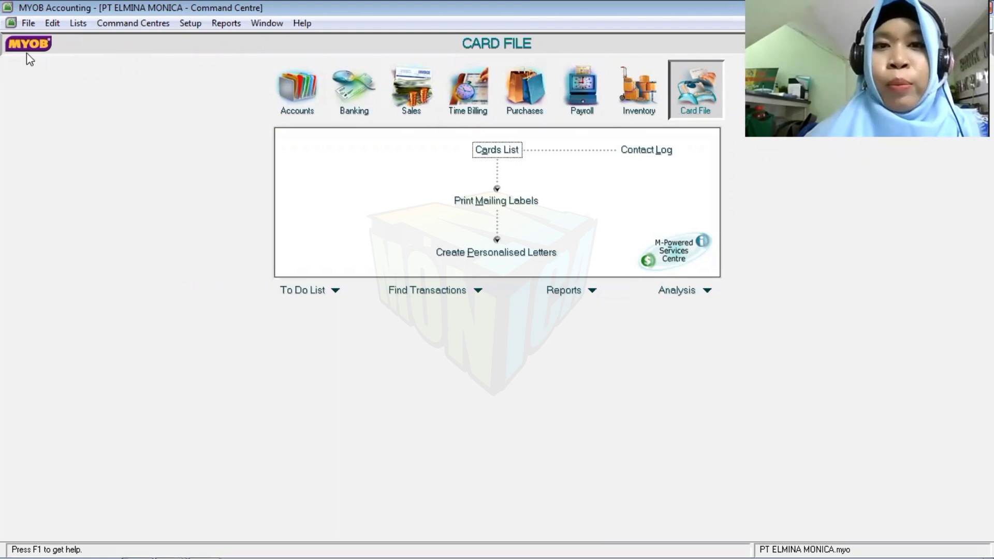
- Start an Account Information import with duplicate records set to Update Existing Record, keeping the Tab-delimited format and Header Record
left_click(28, 24)
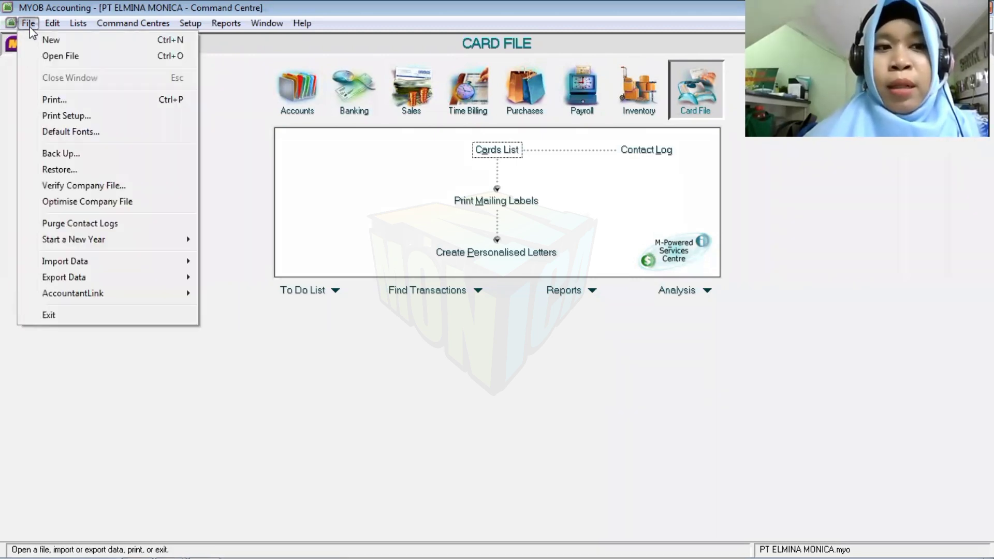
mouse_move(134, 265)
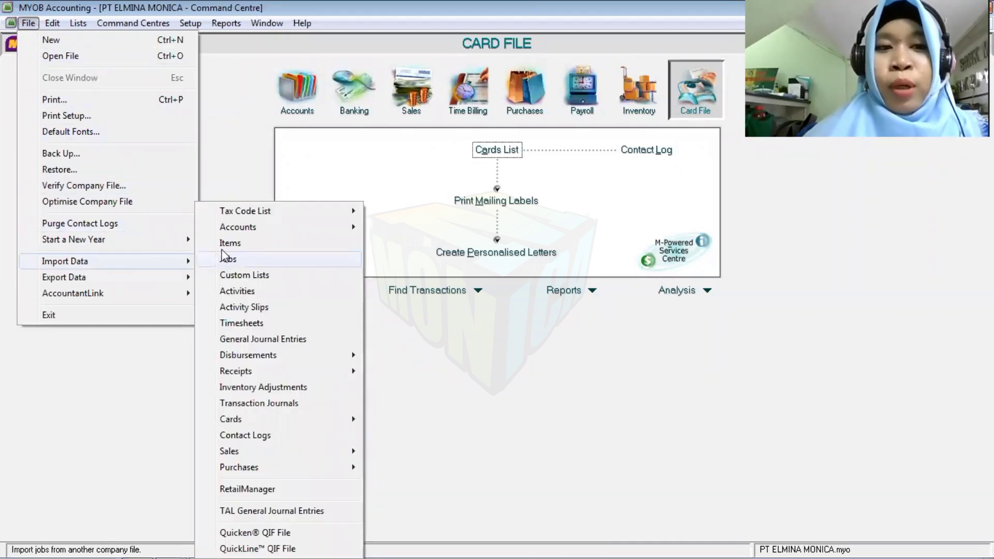
mouse_move(286, 228)
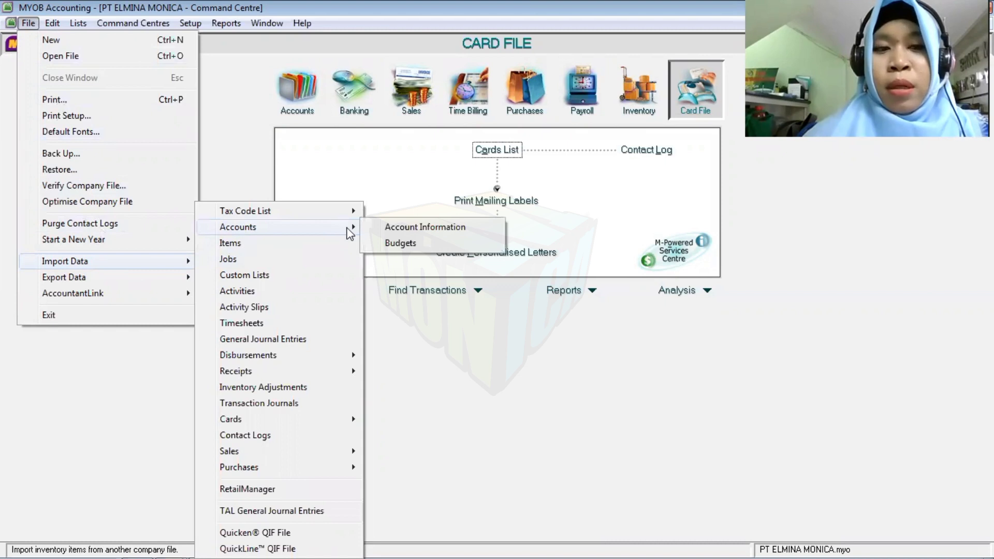
left_click(381, 232)
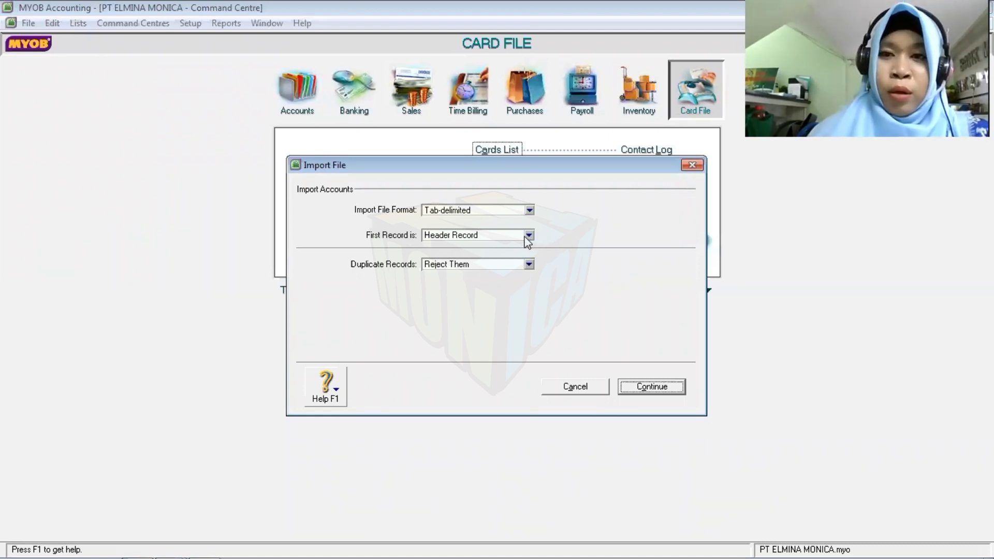
left_click(479, 268)
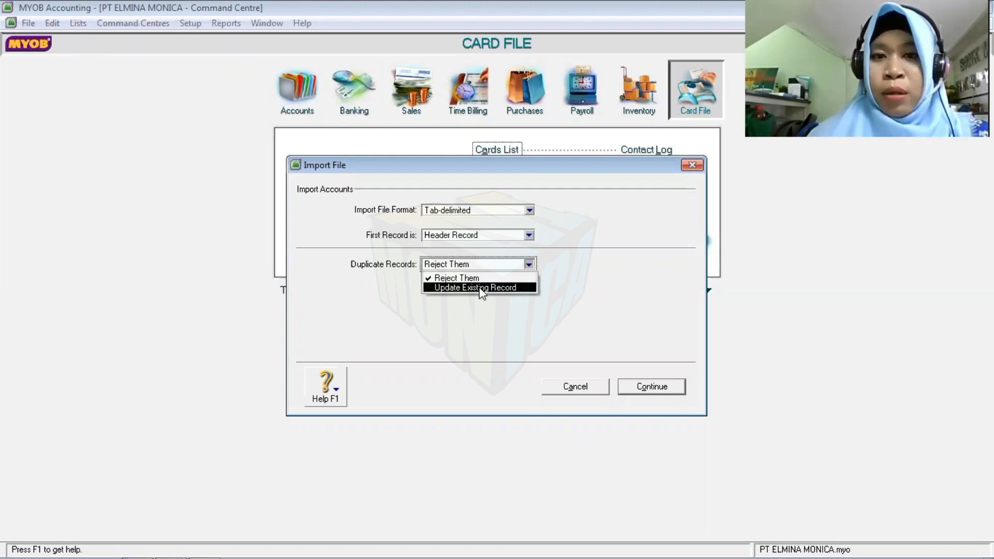
left_click(480, 288)
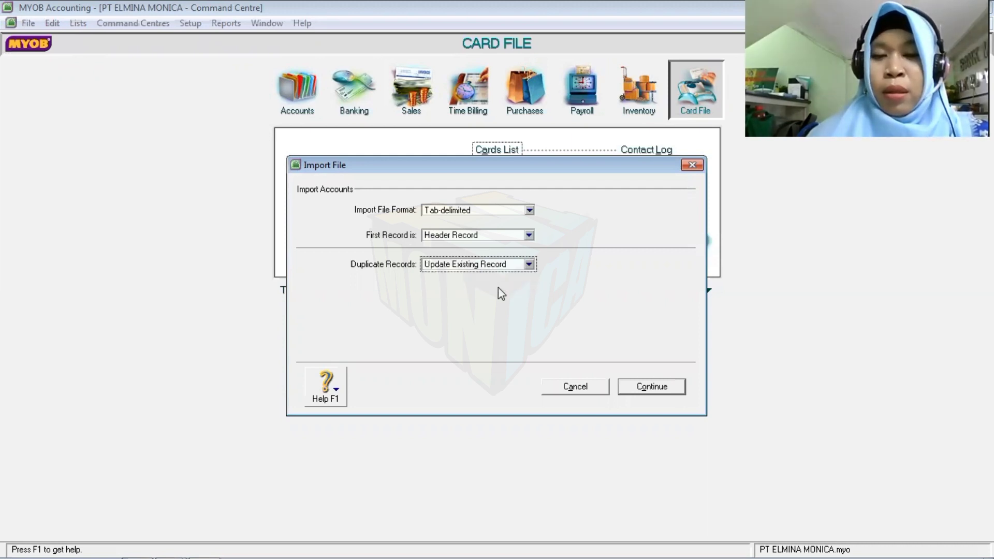
left_click(652, 385)
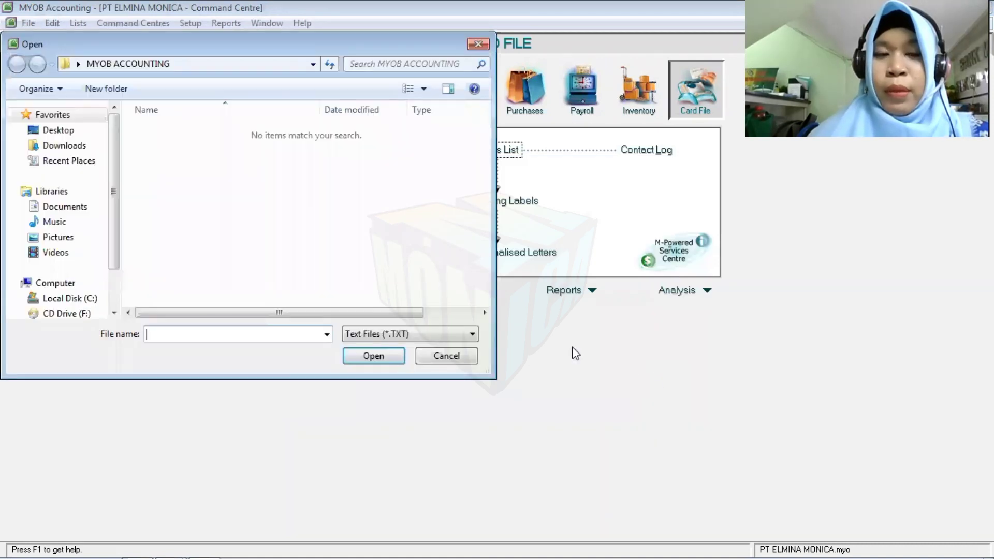
- Open Akun Impor PT ELMINA.txt from the Downloads folder as the accounts import file
left_click(74, 149)
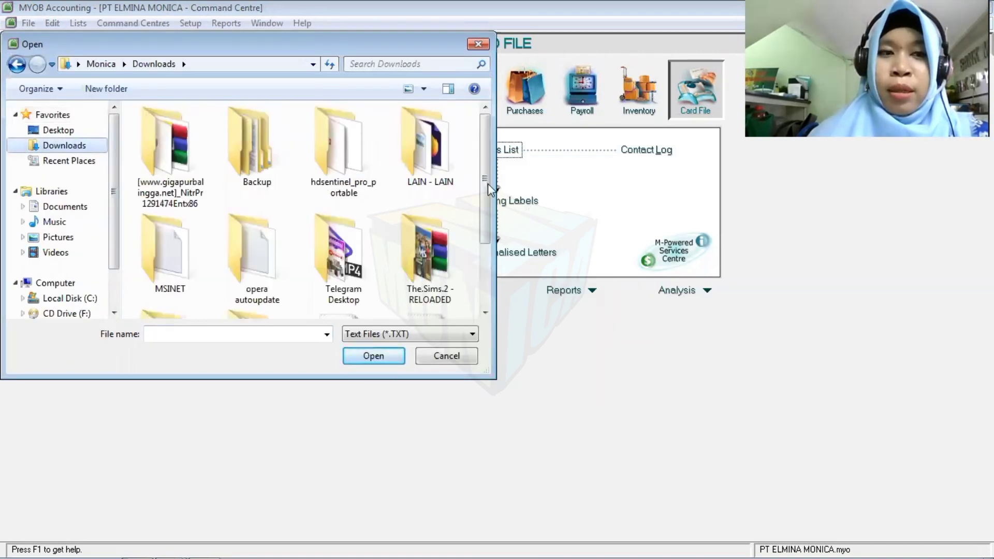
left_click_drag(488, 183, 495, 278)
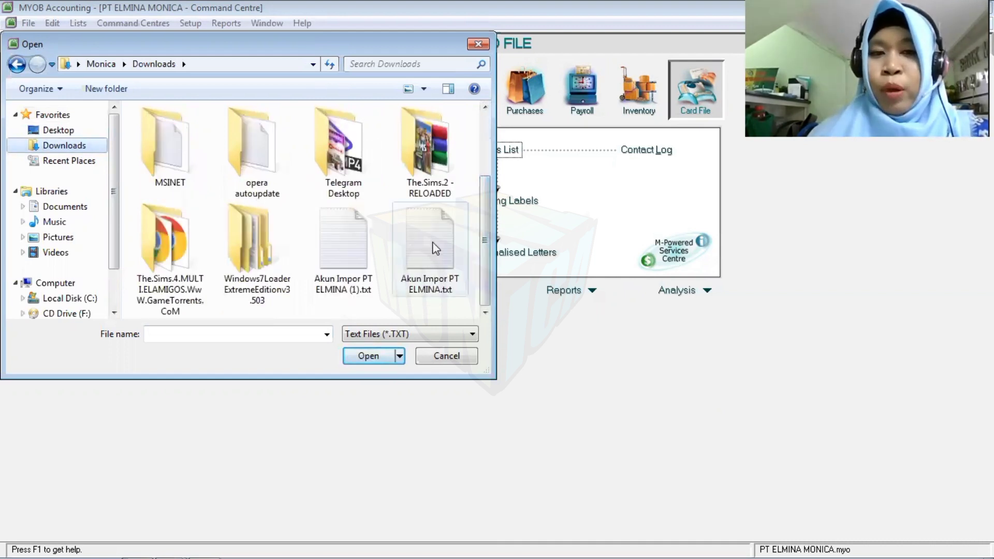
left_click(455, 297)
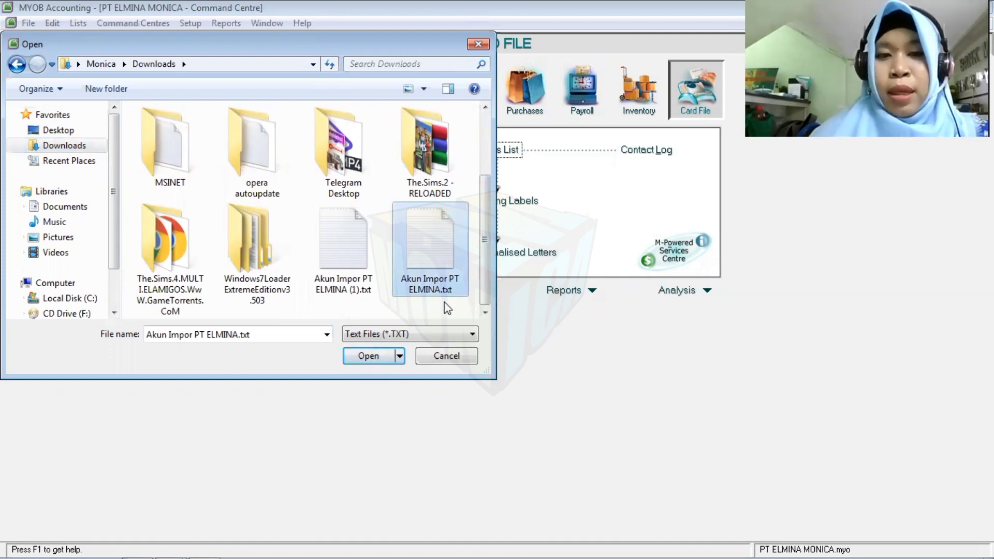
left_click(374, 356)
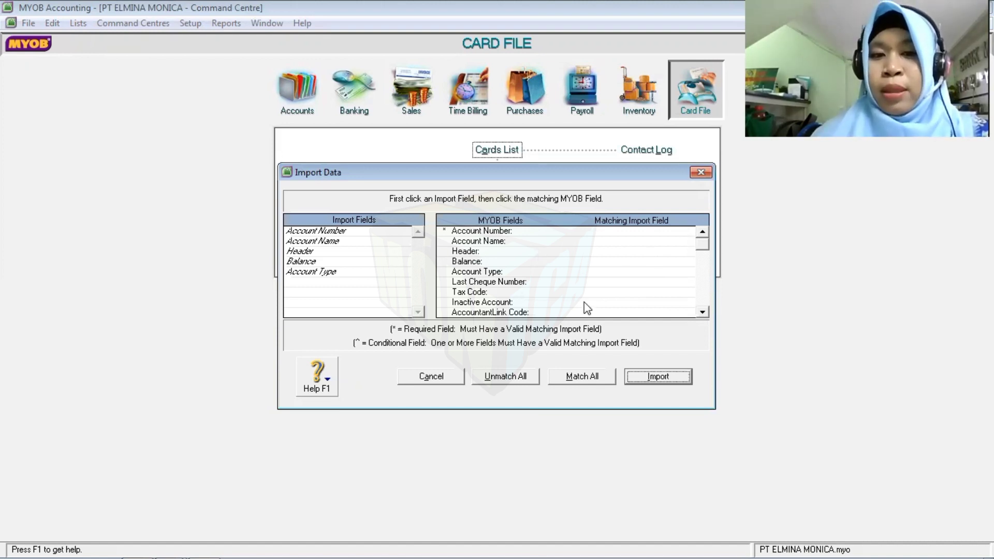
- Match all import fields to the MYOB fields and import the account records
left_click(583, 377)
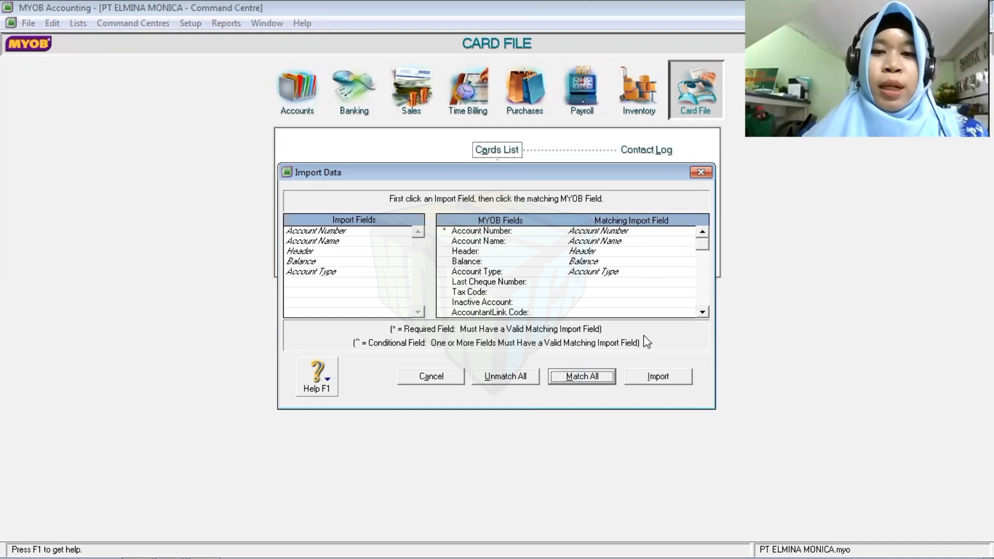
left_click(657, 378)
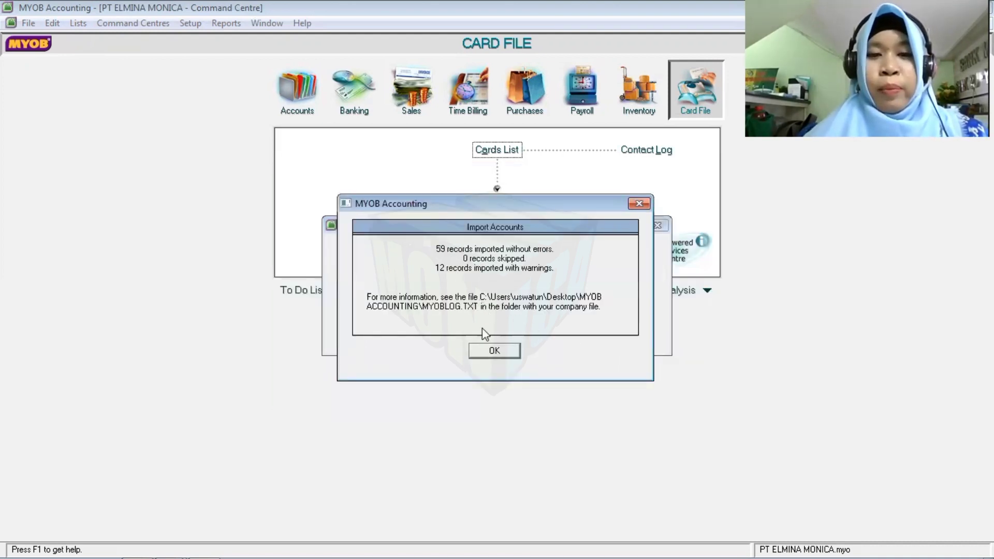
left_click(495, 351)
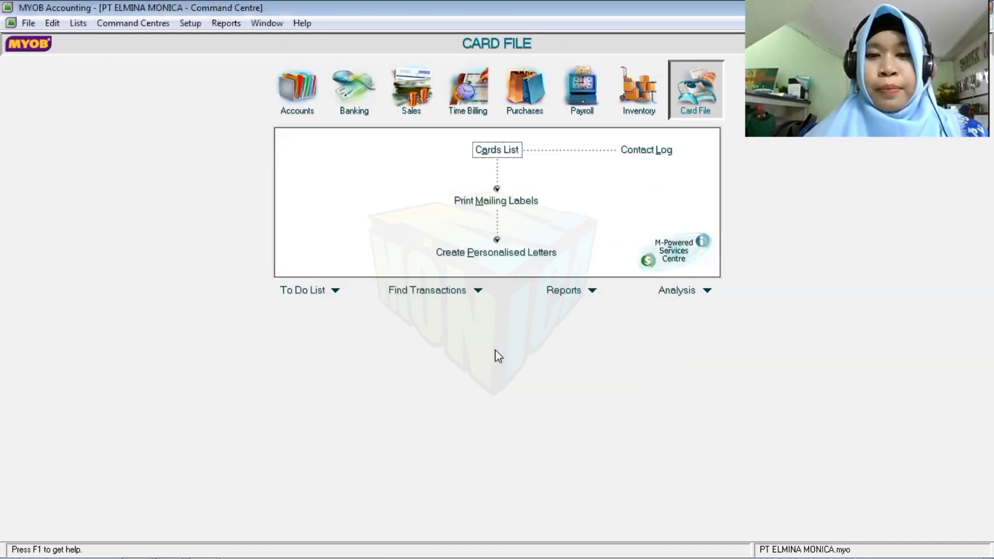
- Review the imported accounts in the Accounts List and close it
left_click(292, 111)
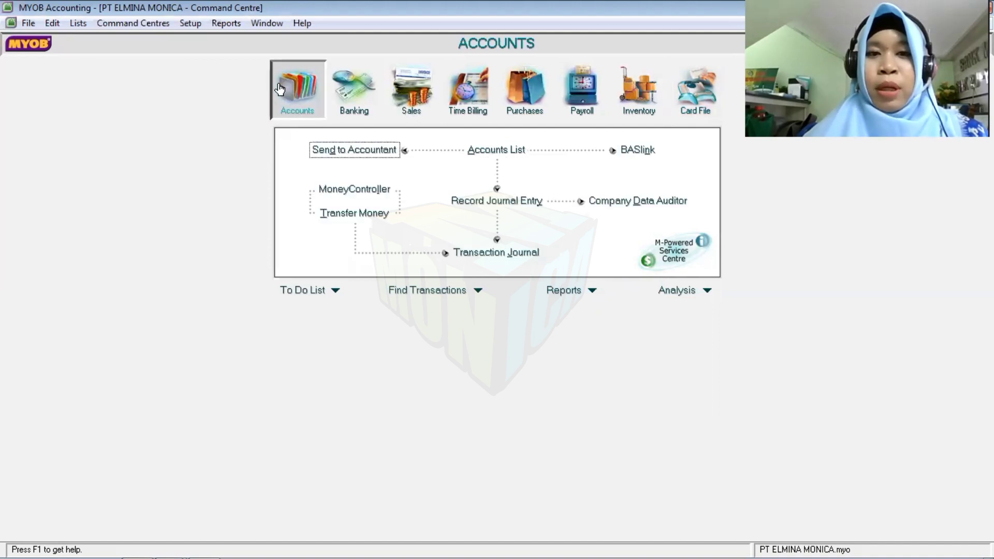
left_click(484, 150)
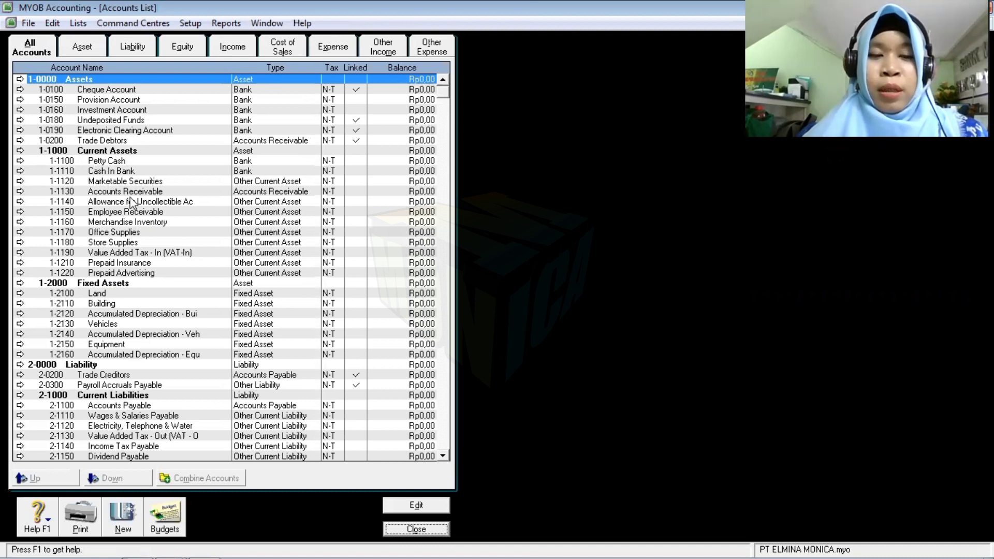
left_click(415, 529)
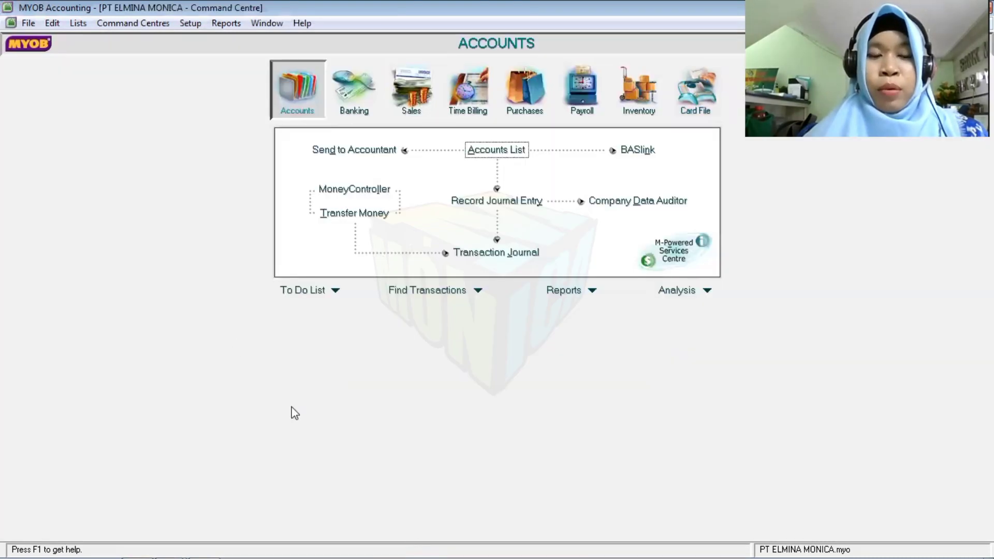
- Rename the GST tax code to PPN and set its description to PAJAK PERTAMBAHAN NILAI
left_click(76, 25)
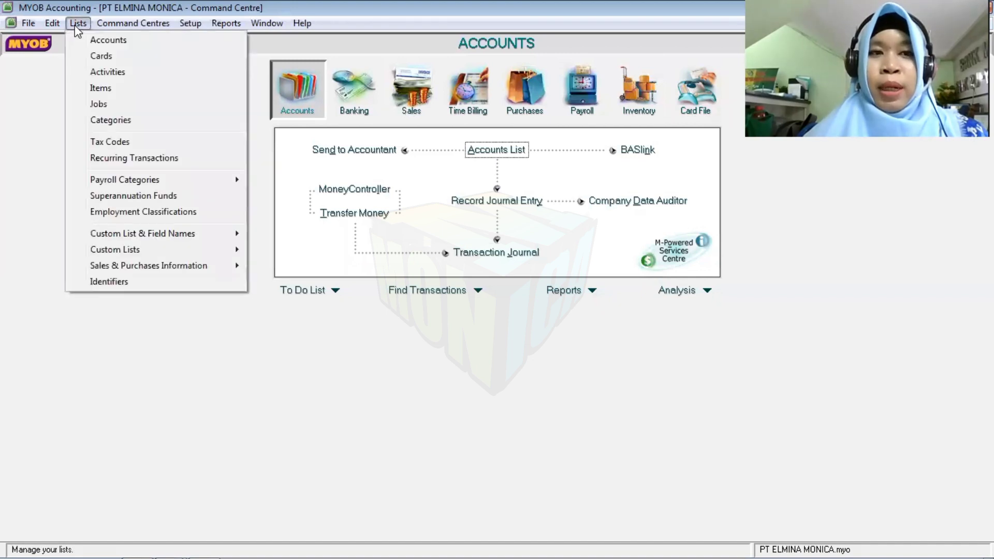
left_click(97, 144)
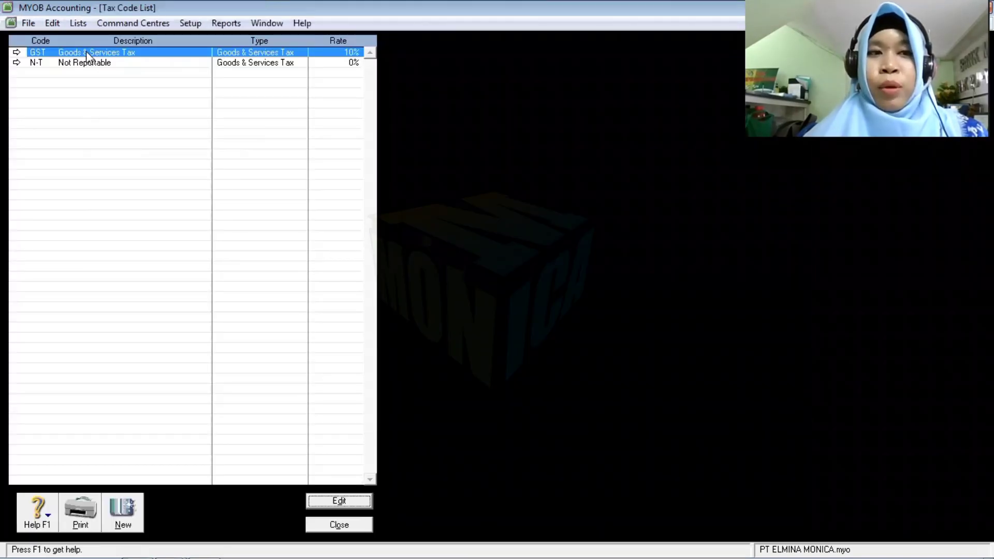
left_click(17, 54)
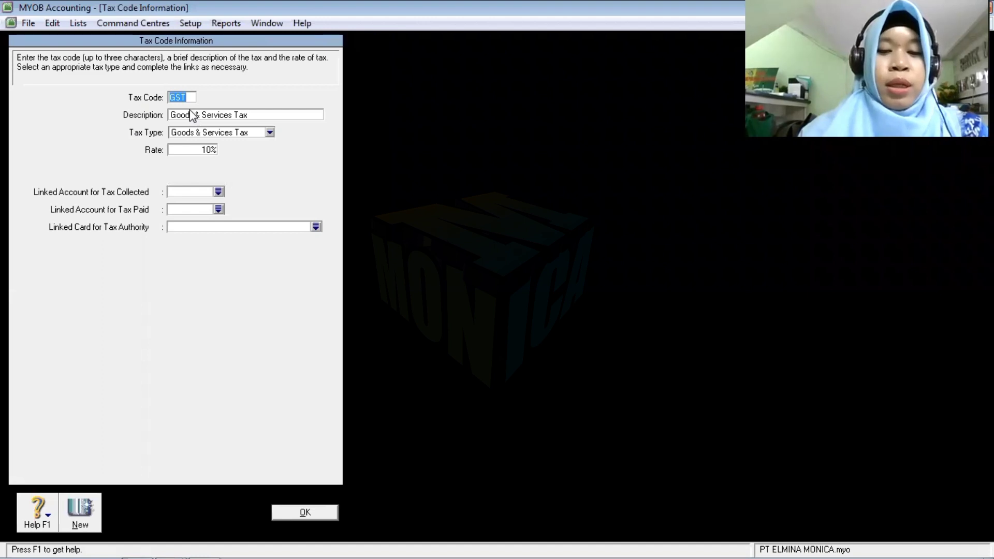
type("PPN")
key("Tab")
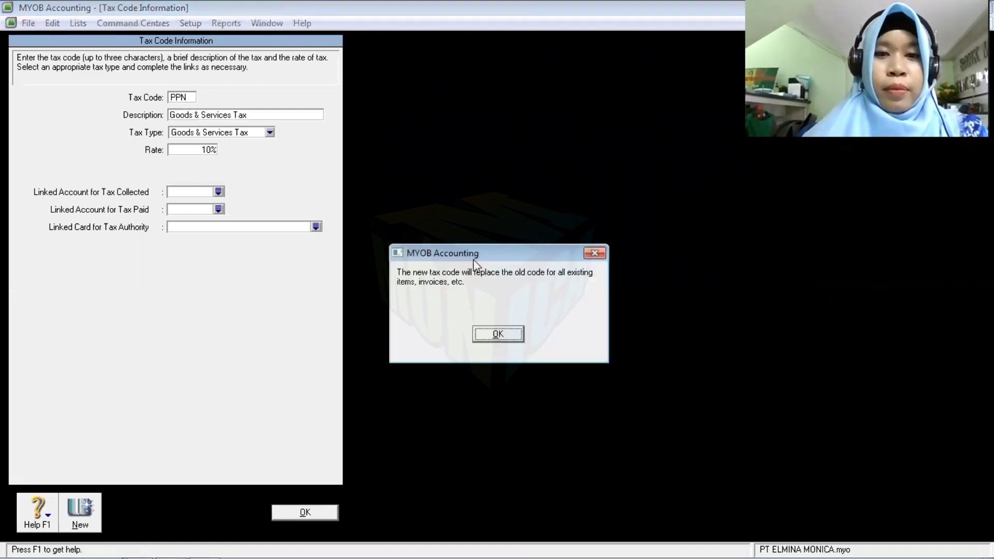
left_click(498, 335)
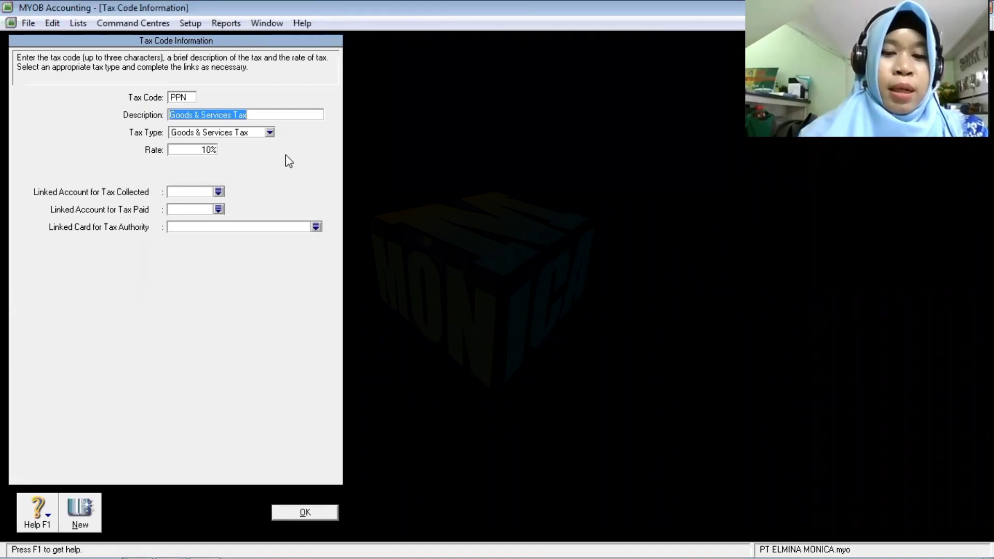
type("PAJAK ")
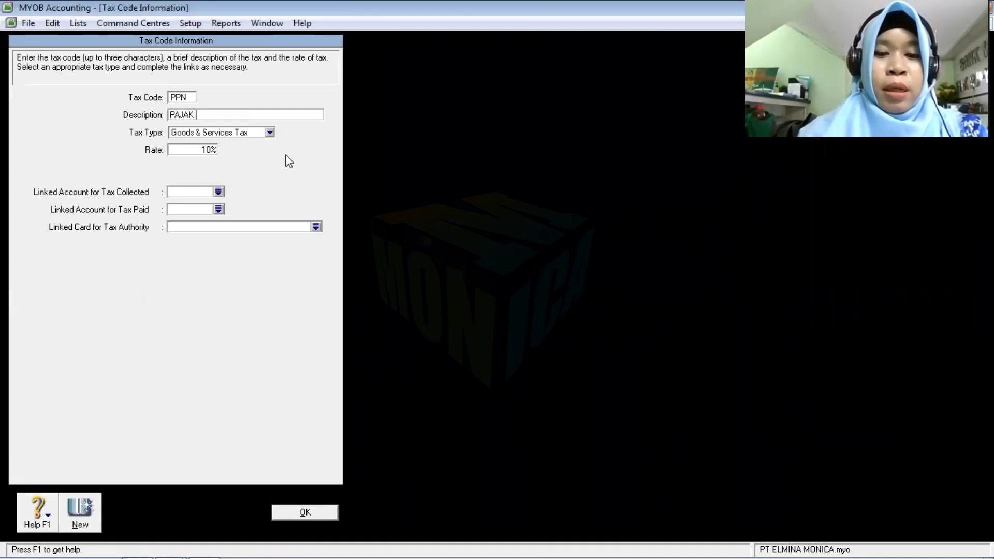
type("PERTAMBAHAN")
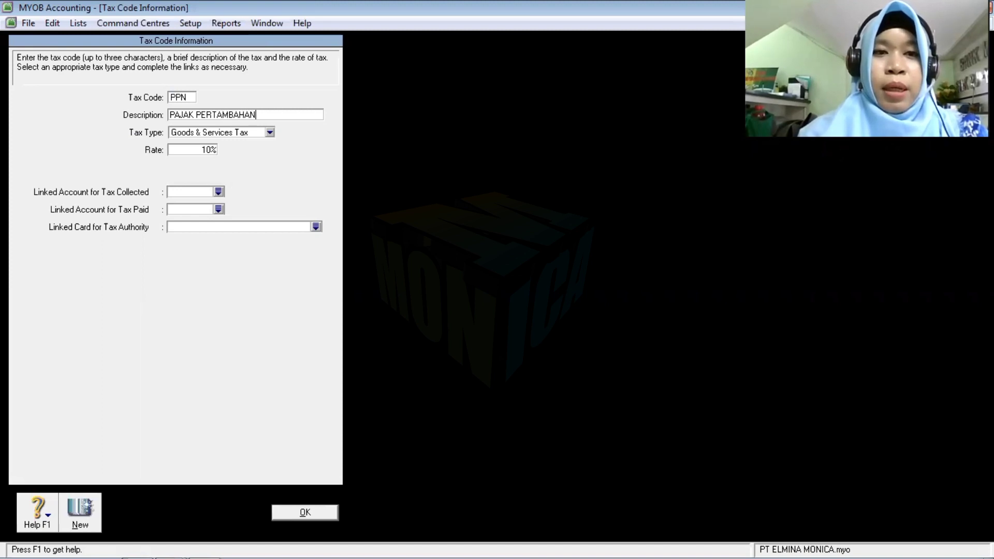
type(" NILAI")
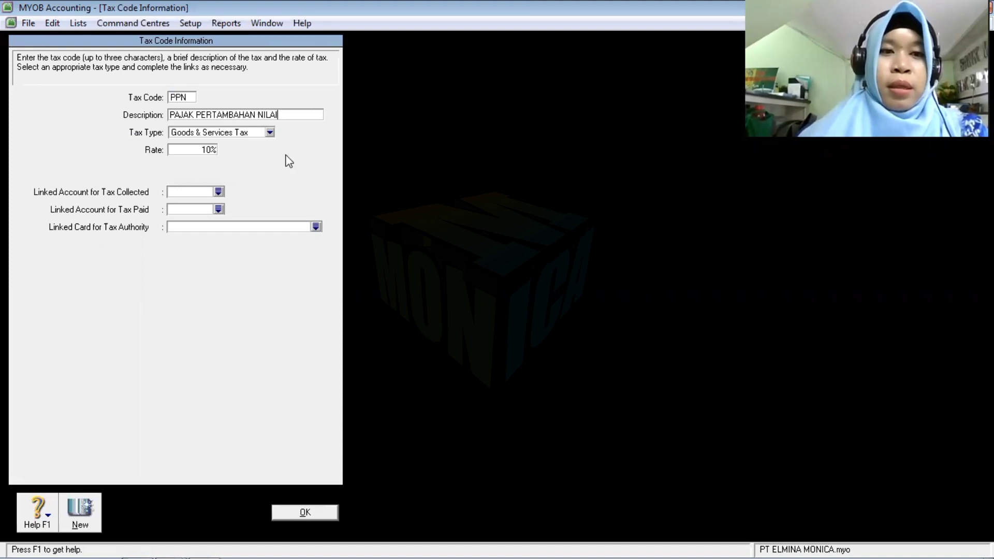
- Link account 2-1130 Value Added Tax - Out as the PPN code's account for tax collected
left_click(218, 191)
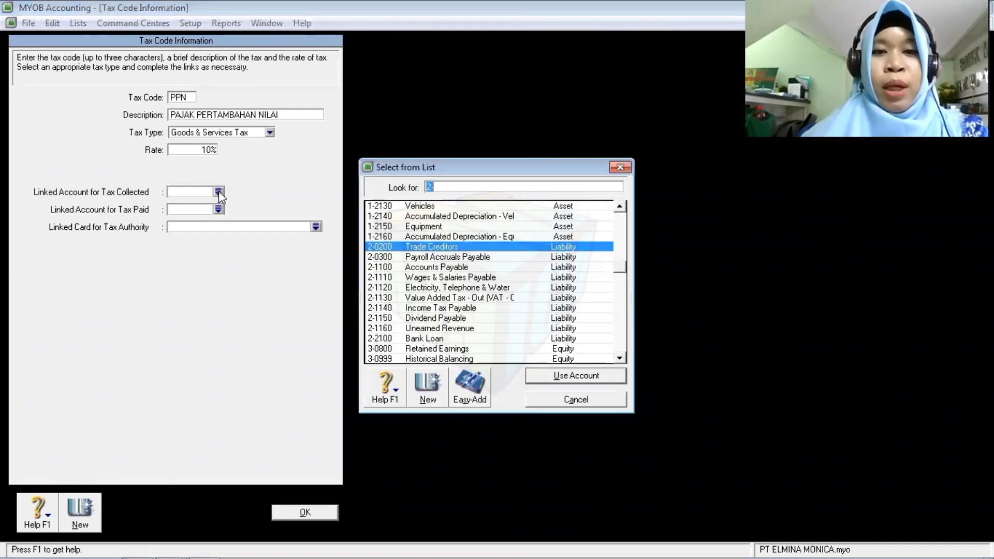
left_click(501, 298)
left_click(546, 371)
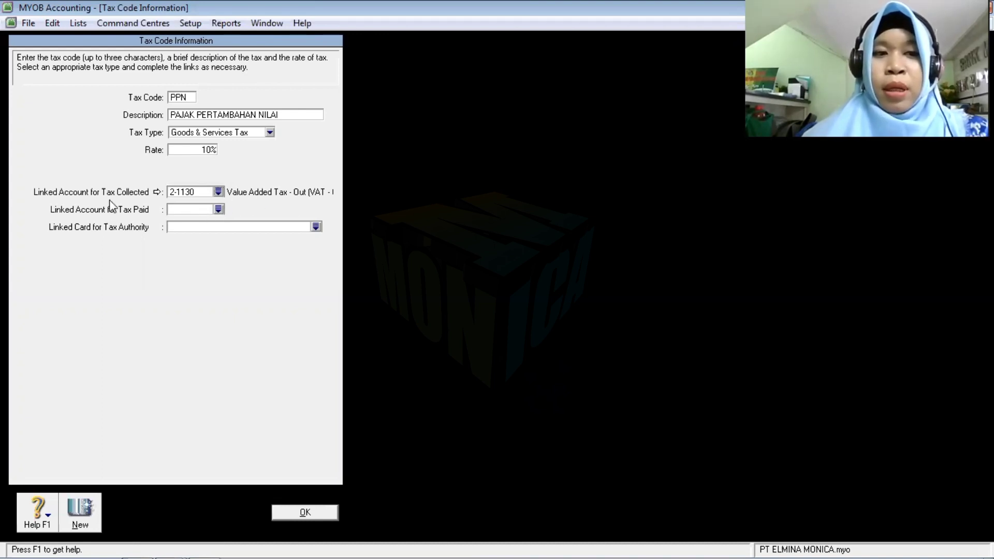
- Link account 1-1190 Value Added Tax - In as the PPN code's account for tax paid and save the code
left_click(219, 210)
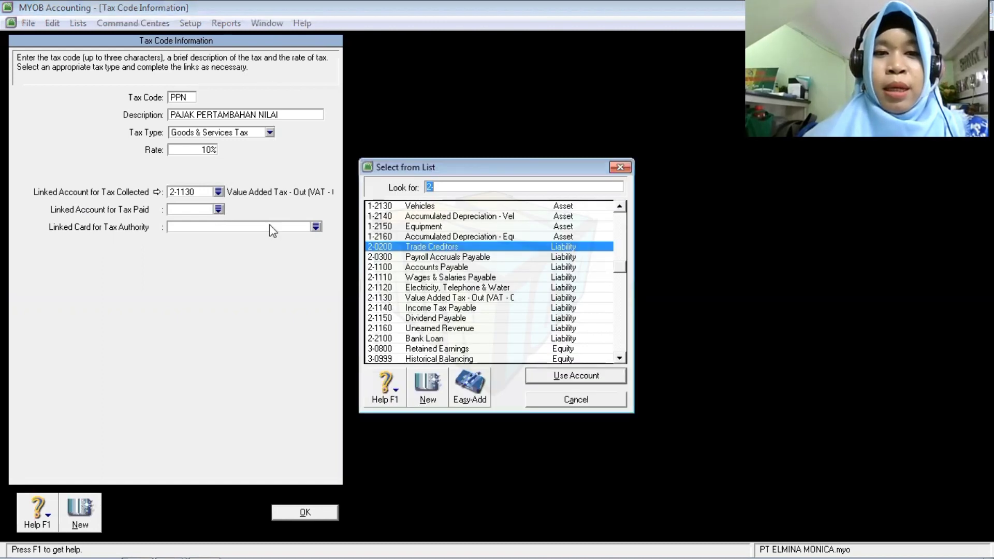
type("1")
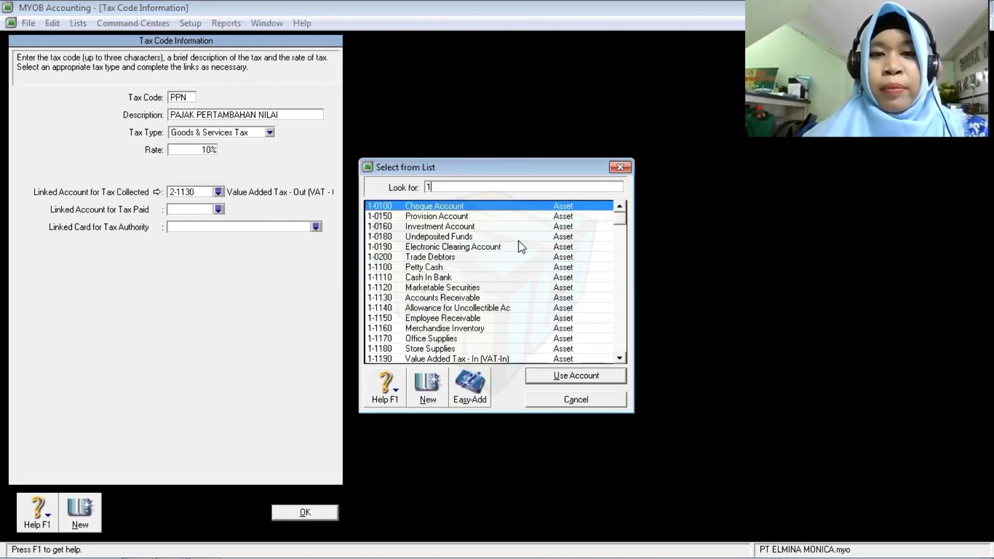
left_click(494, 359)
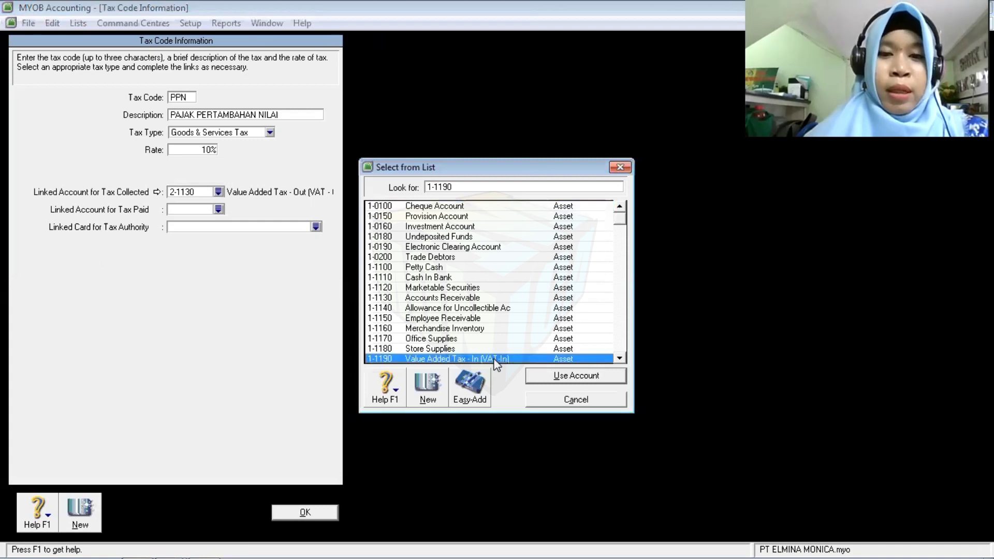
left_click(546, 379)
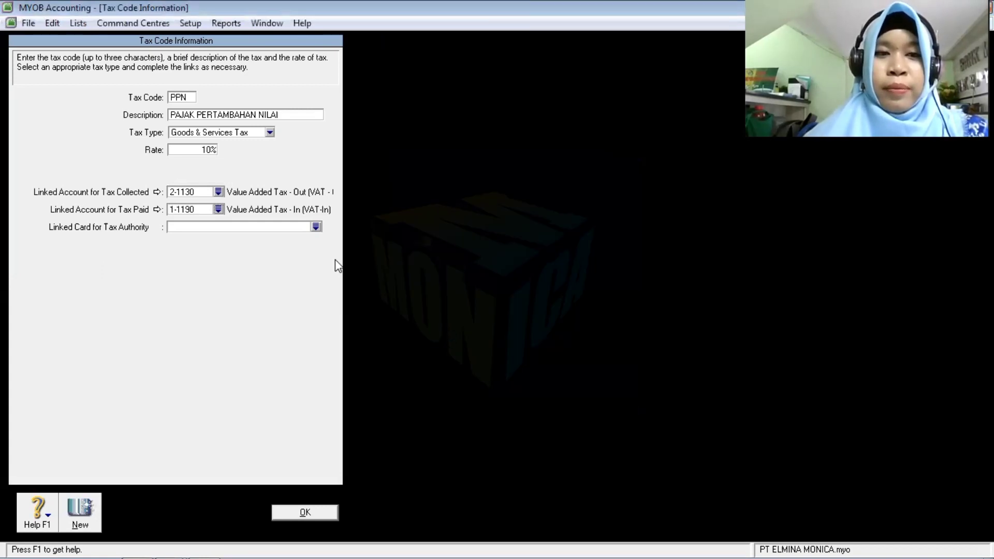
left_click(304, 512)
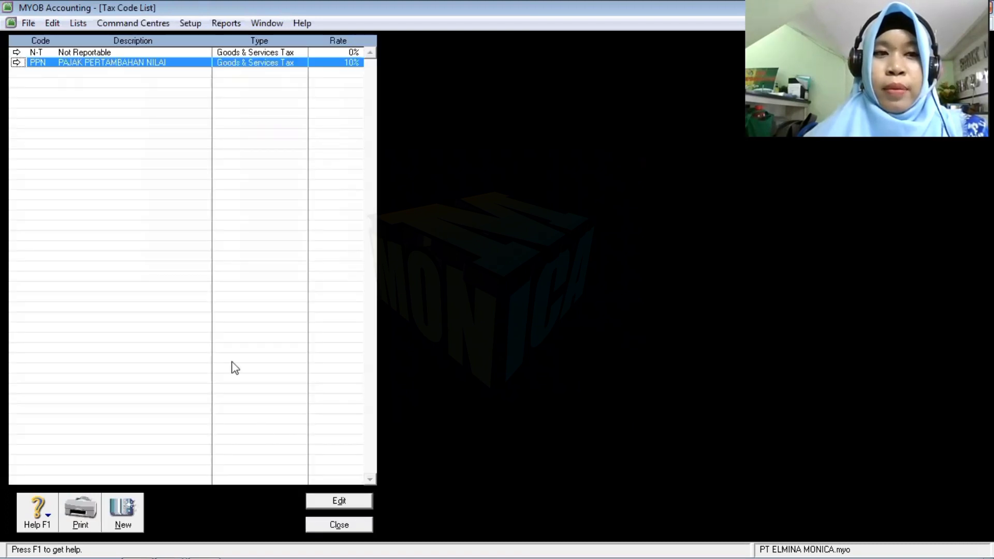
- Link account 2-1130 Value Added Tax - Out as the N-T tax code's account for tax collected
double_click(98, 52)
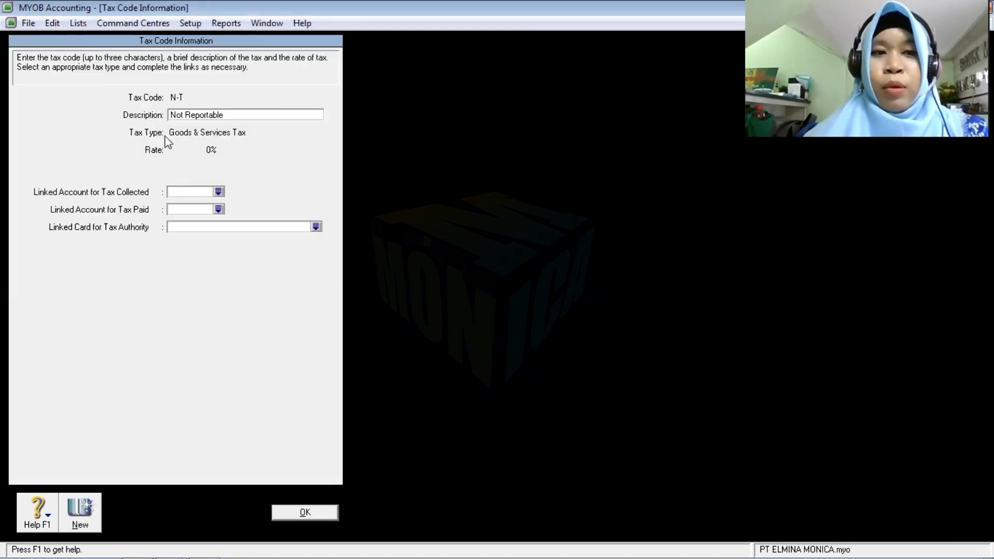
left_click(218, 192)
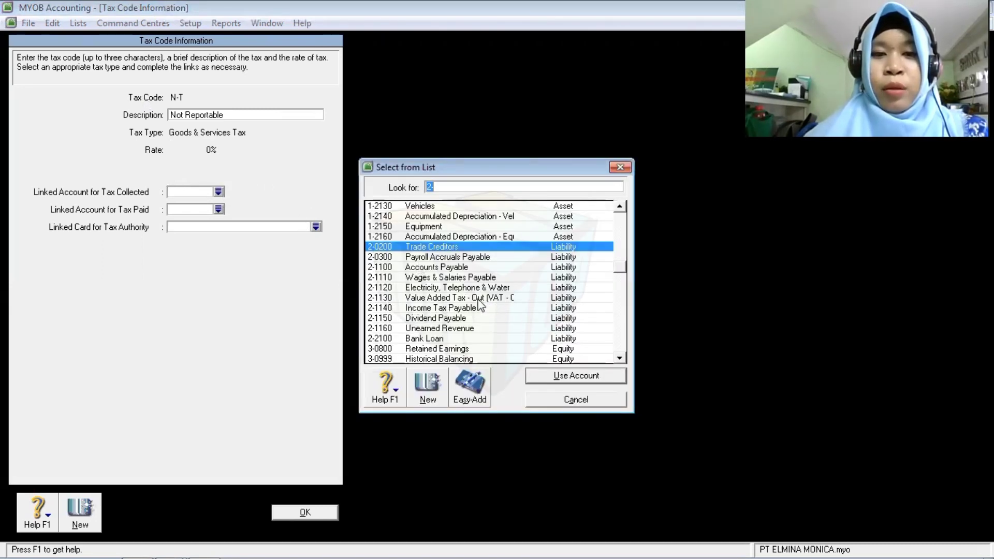
type("2-1130")
left_click(554, 377)
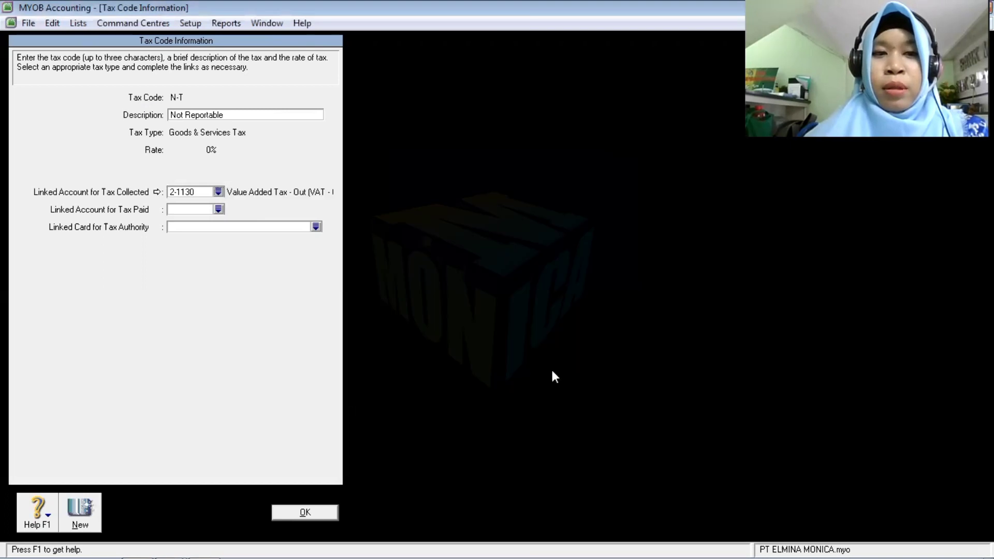
- Link account 1-1190 Value Added Tax - In as the N-T code's account for tax paid, then save and close the tax code list
left_click(218, 209)
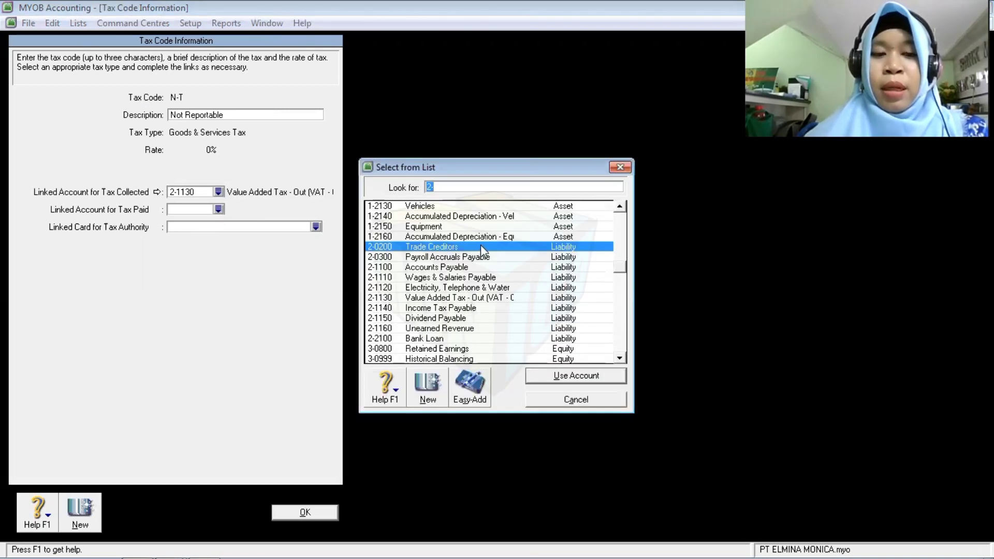
type("1")
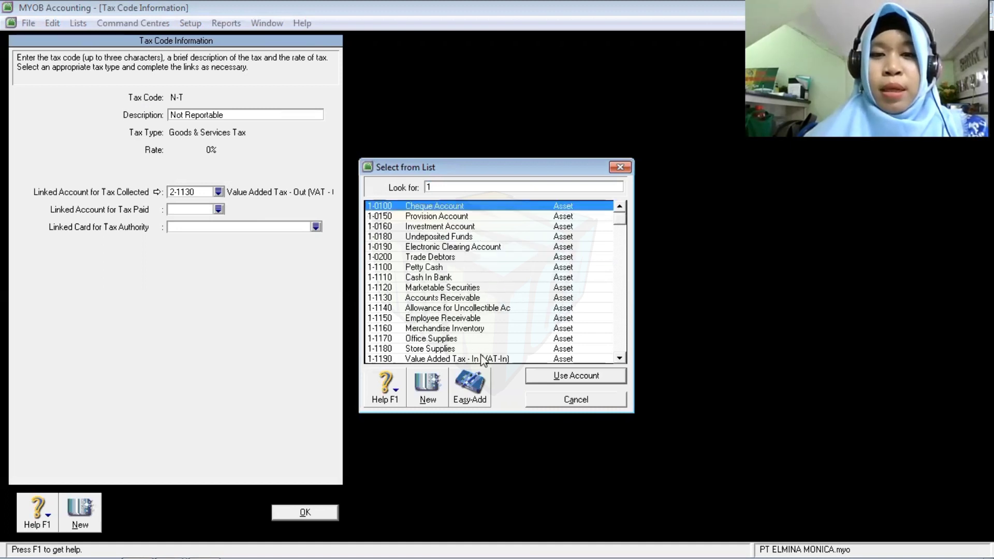
type("-1190")
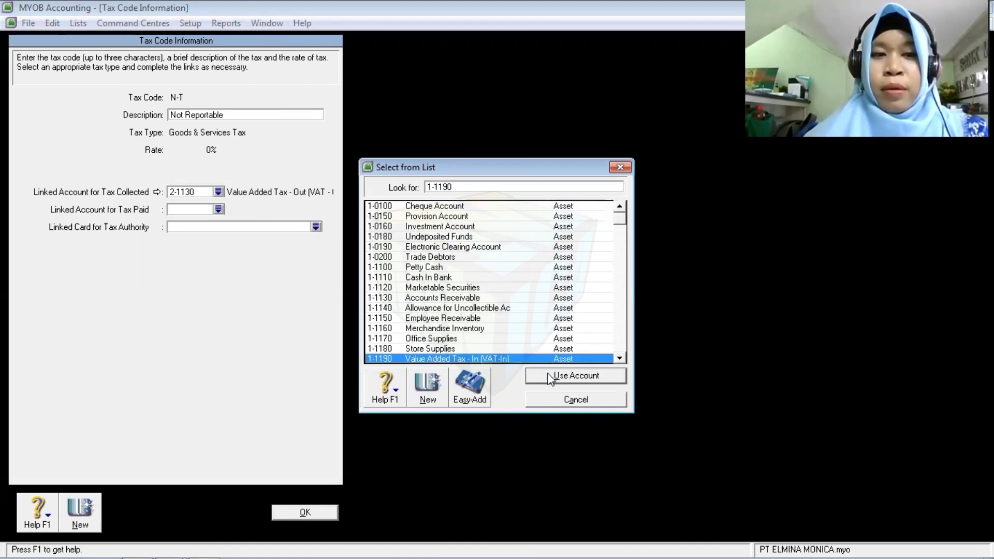
left_click(550, 382)
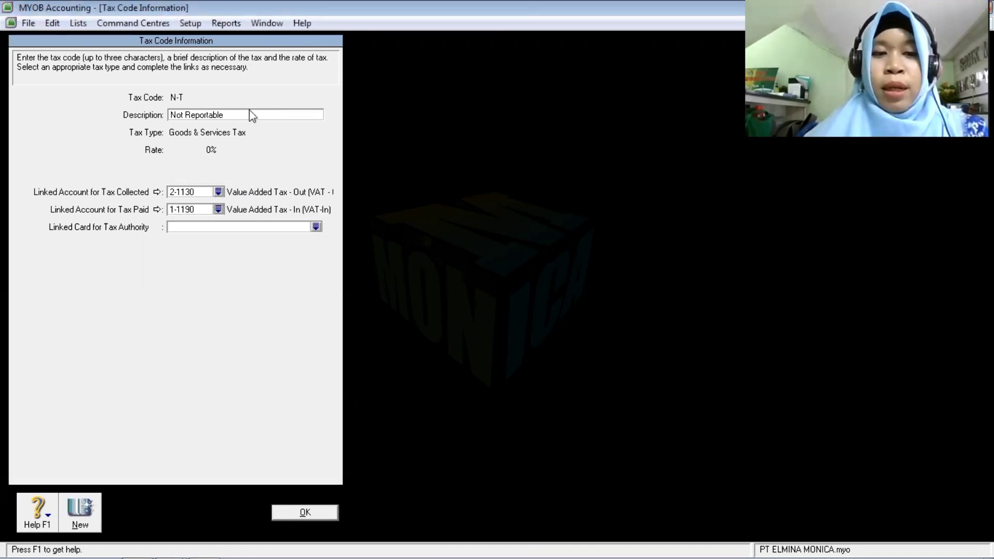
left_click(314, 511)
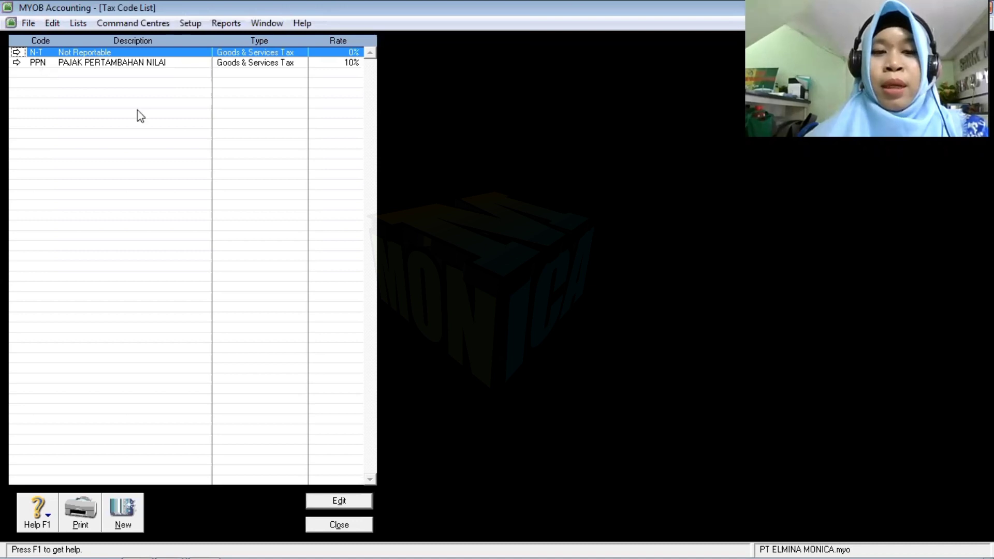
left_click(319, 525)
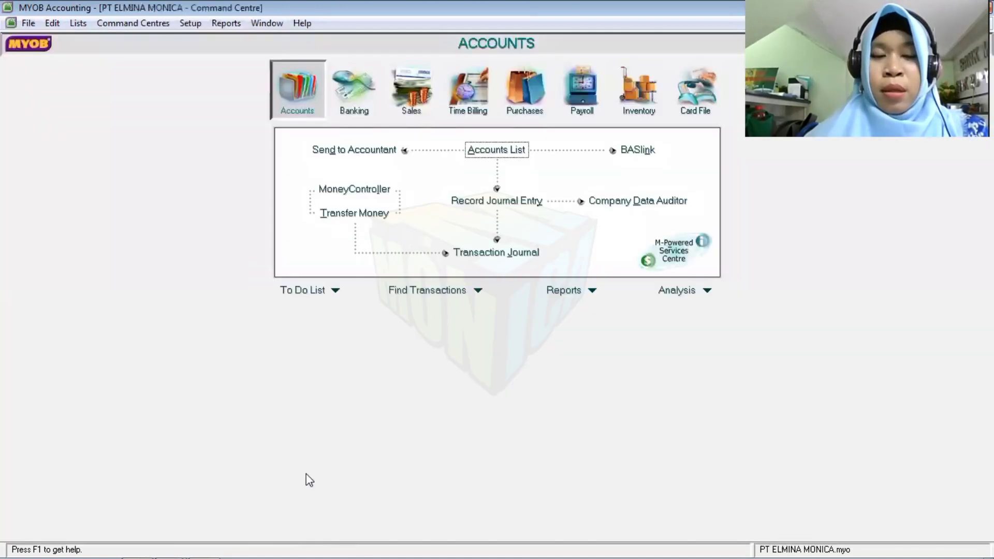
- Change the linked bank account for undeposited funds to 1-1110 Cash In Bank and save the accounts and banking links
left_click(189, 23)
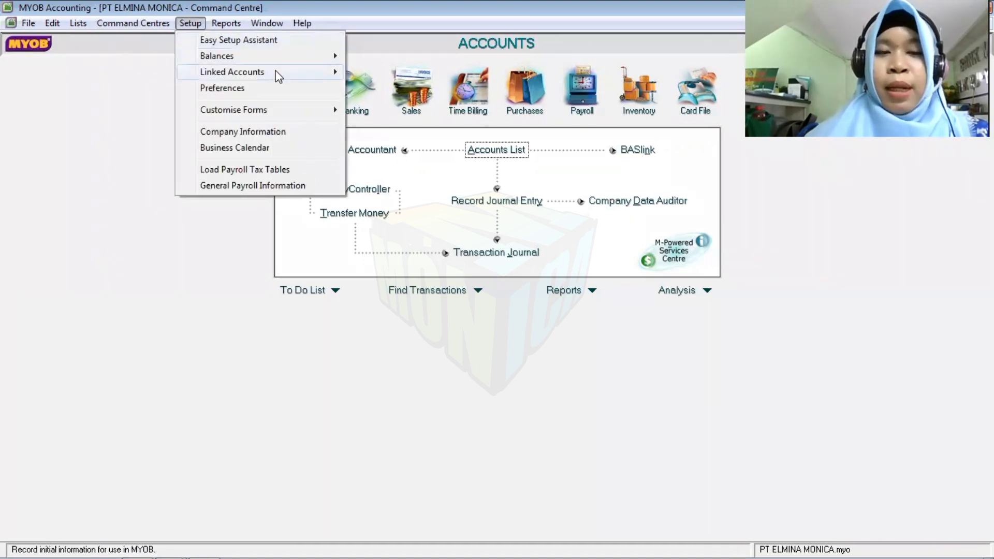
mouse_move(275, 71)
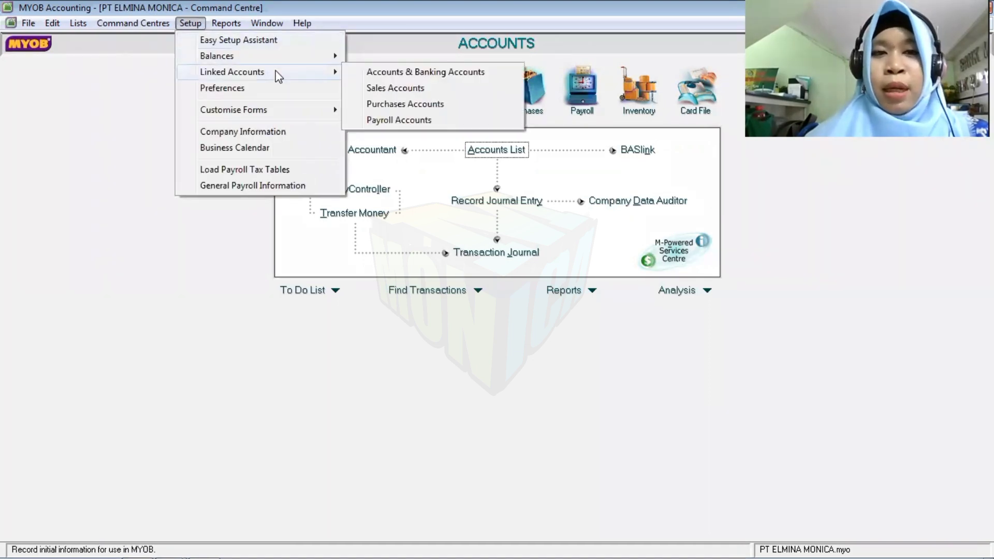
left_click(371, 74)
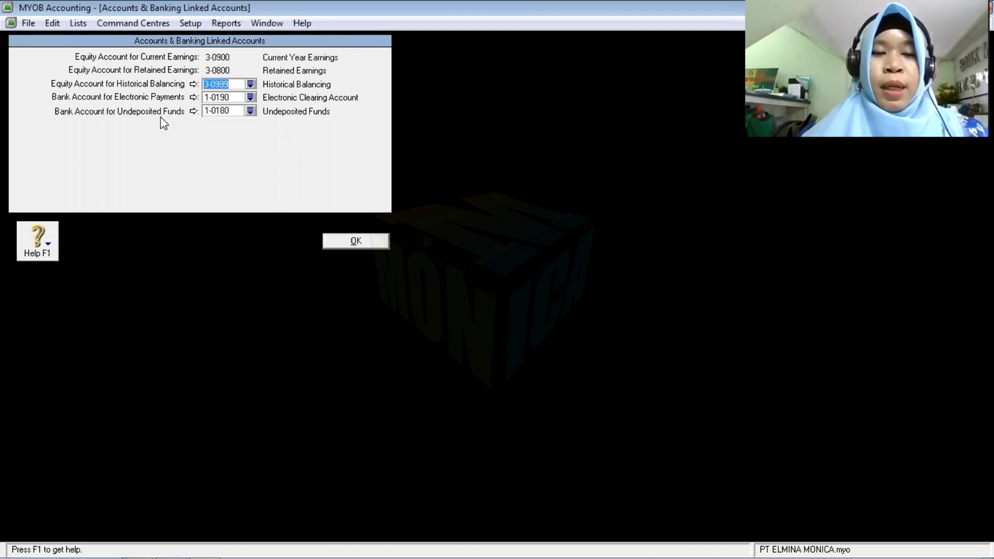
left_click(251, 111)
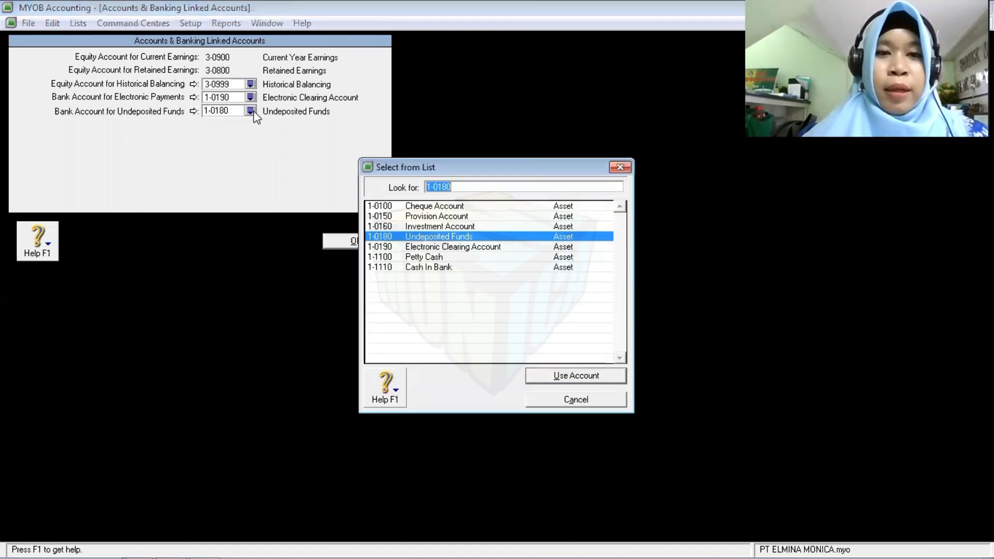
left_click(420, 268)
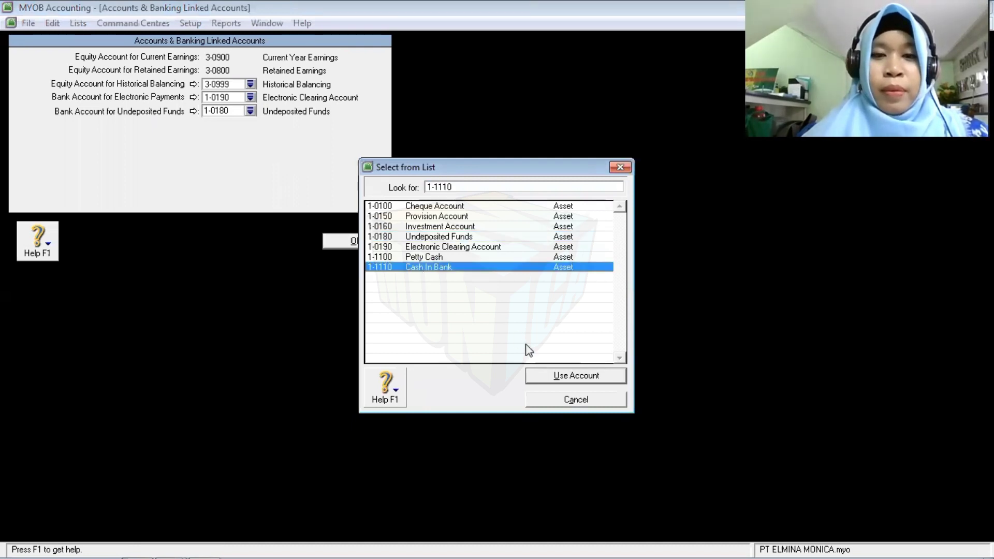
left_click(558, 377)
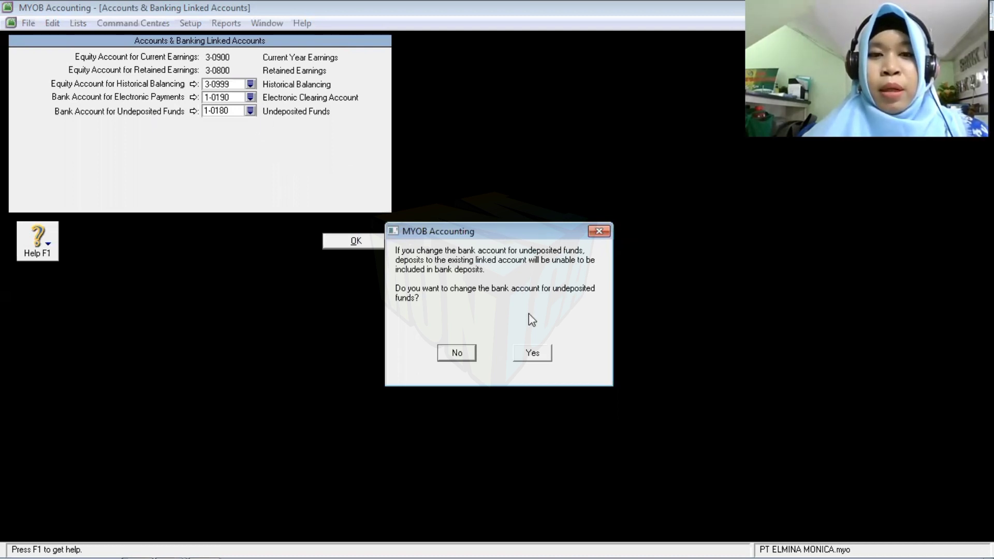
left_click(538, 354)
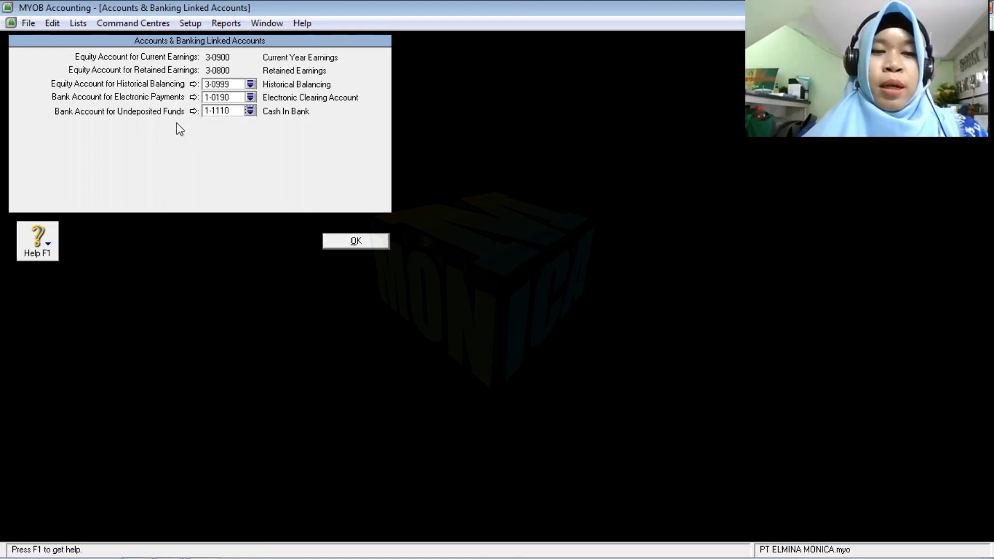
left_click(368, 241)
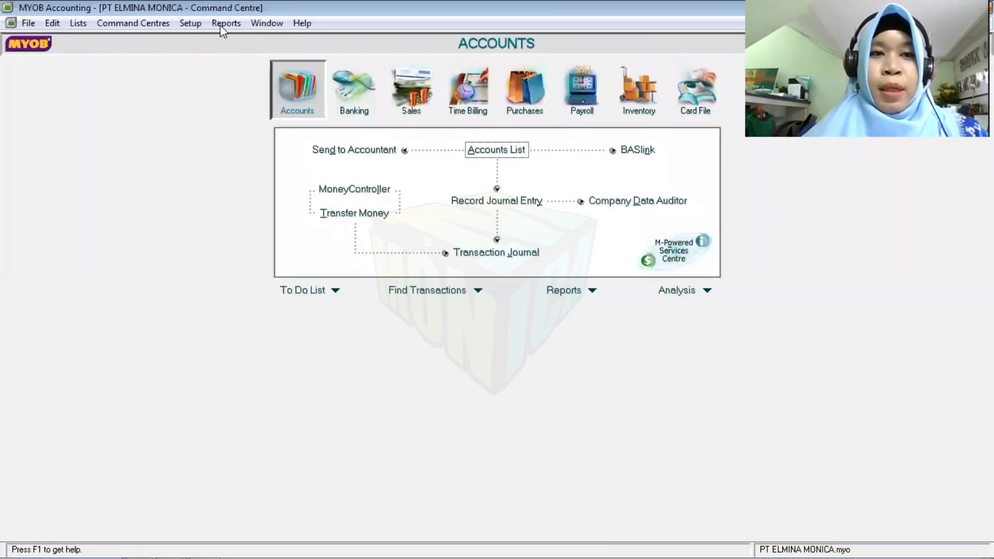
- Set the sales linked asset account for tracking receivables to 1-1130 Accounts Receivable
left_click(190, 23)
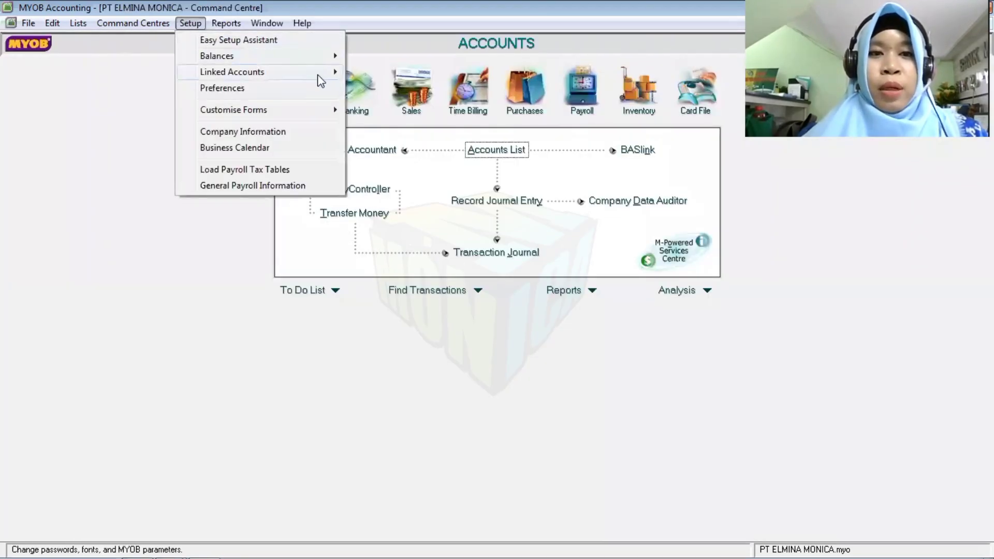
mouse_move(319, 73)
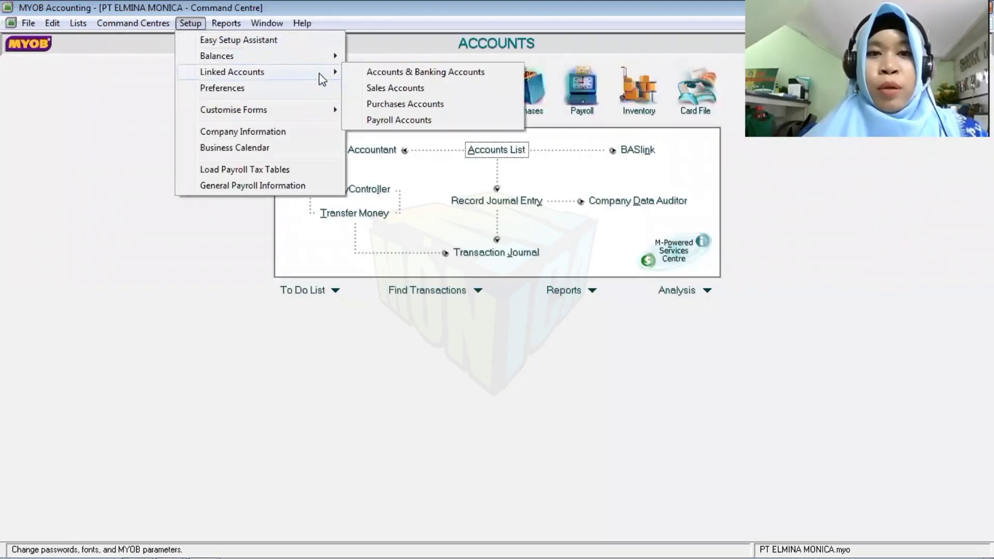
left_click(369, 89)
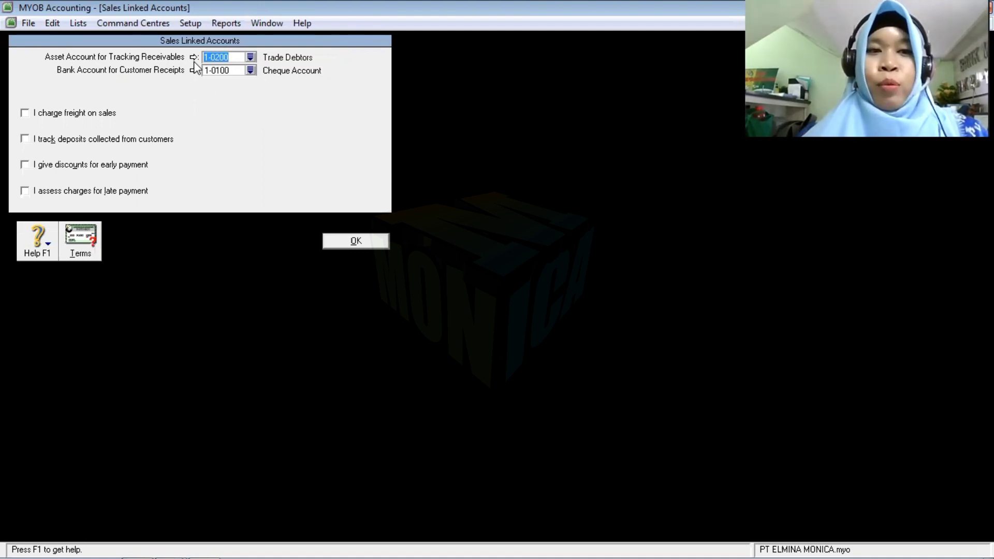
left_click(251, 57)
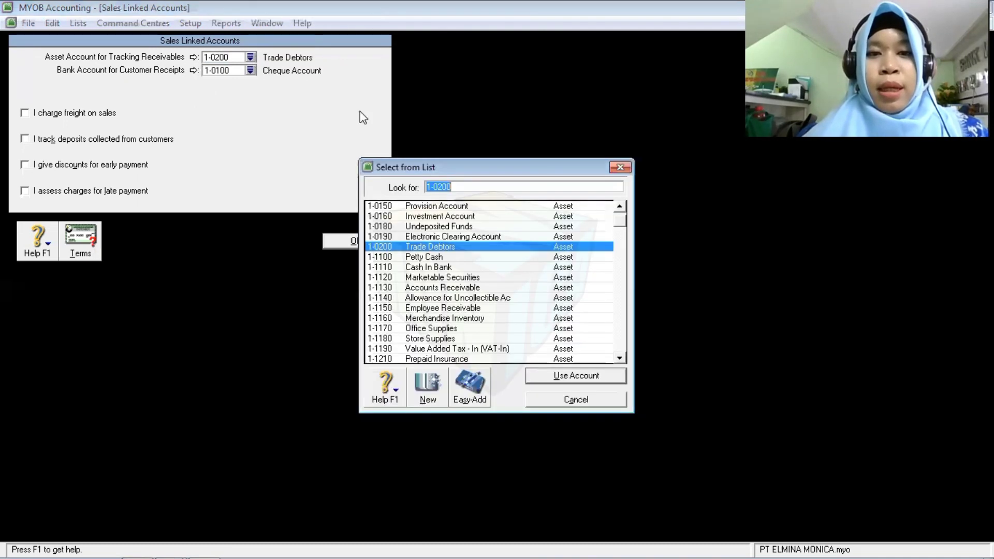
left_click(454, 291)
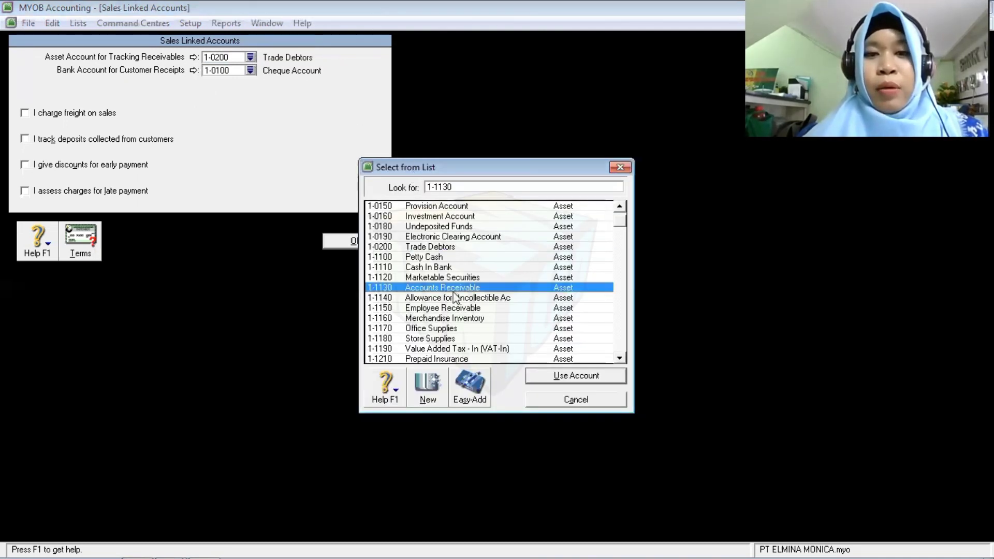
left_click(548, 377)
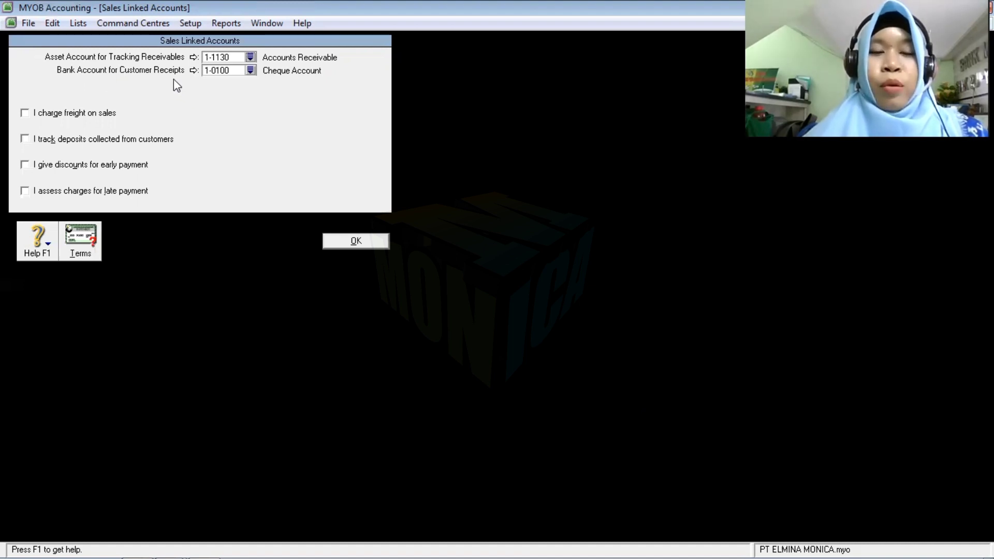
- Set the sales linked bank account for customer receipts to 1-1110 Cash In Bank and save the sales links
left_click(251, 71)
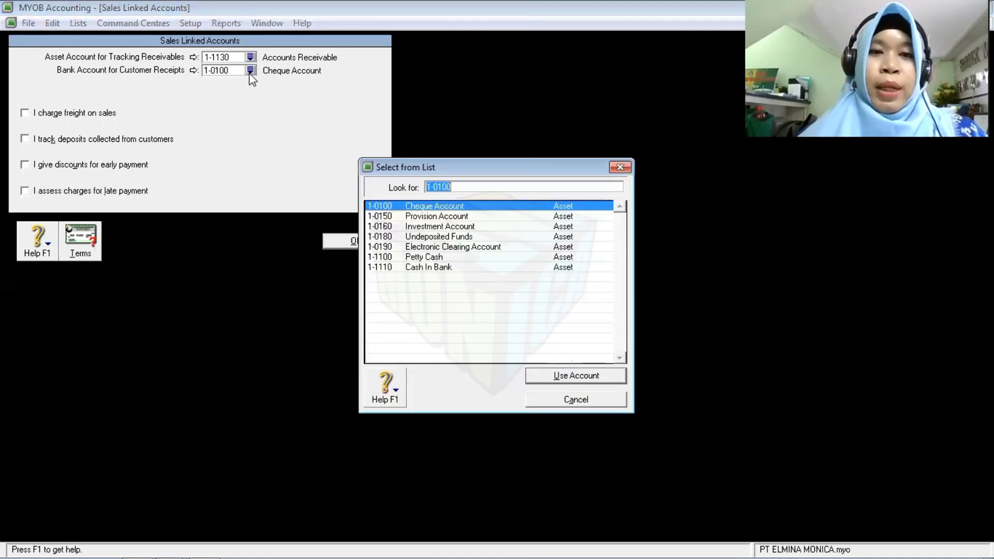
left_click(417, 268)
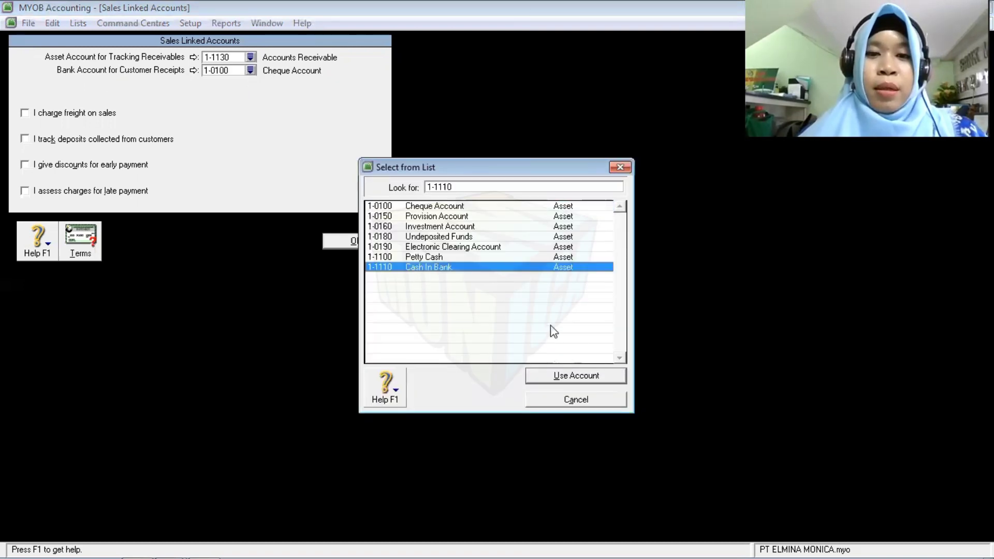
left_click(594, 376)
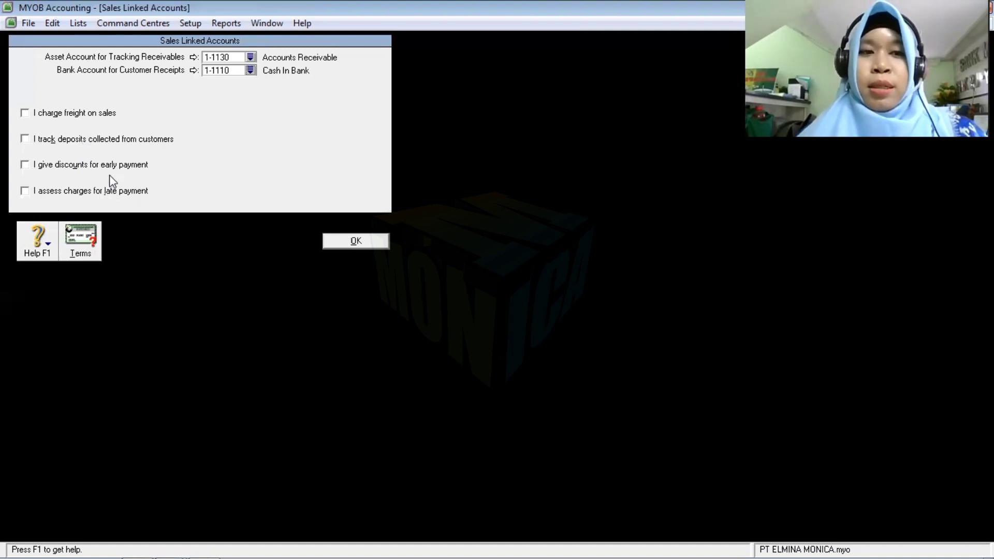
left_click(348, 239)
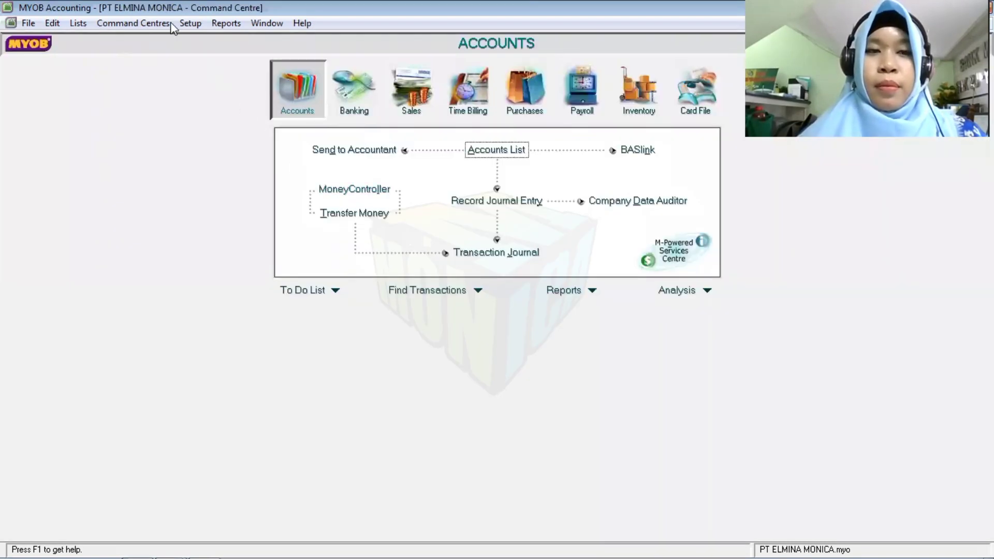
- Set the purchases linked liability account for tracking payables to 2-1100 Accounts Payable
left_click(189, 23)
mouse_move(317, 78)
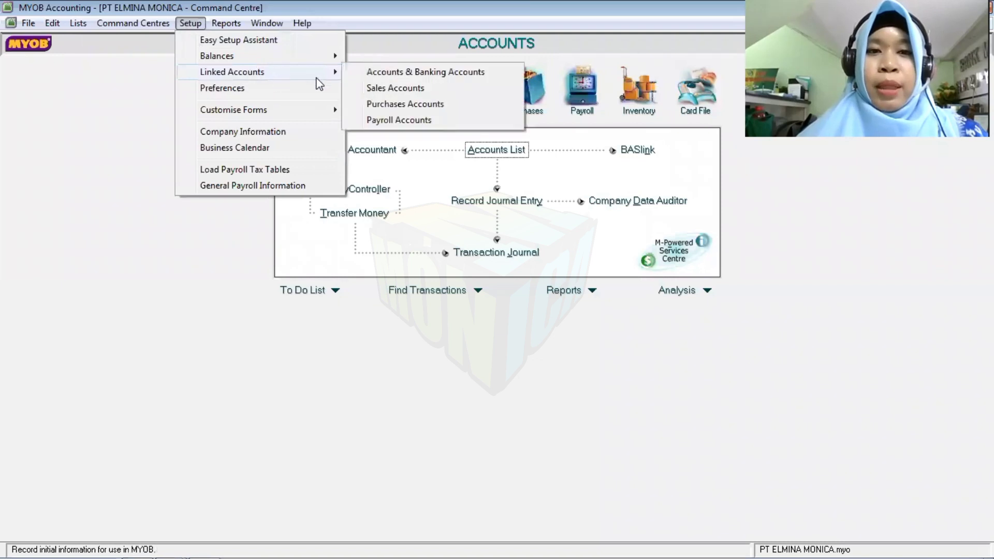
left_click(394, 104)
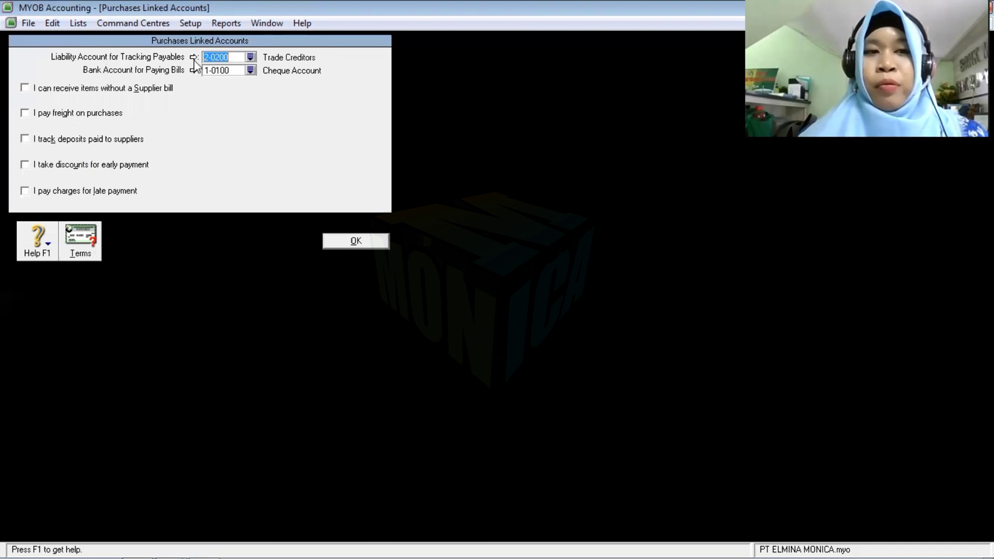
left_click(251, 57)
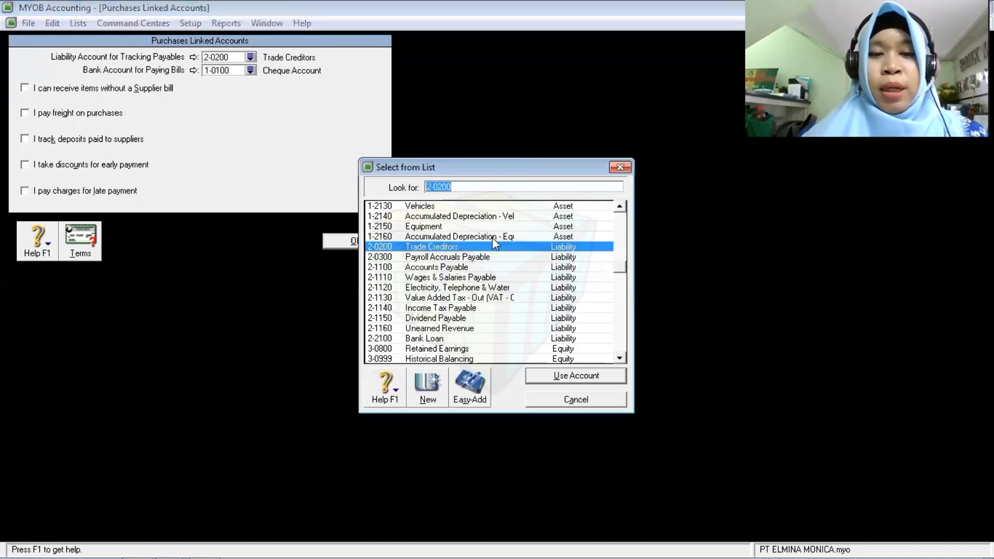
left_click(467, 267)
left_click(593, 377)
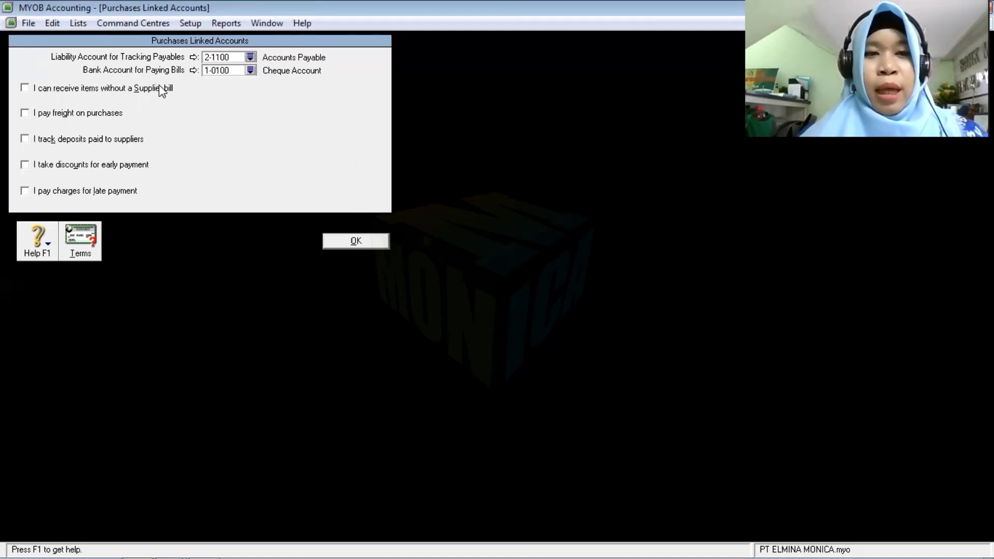
- Set the purchases linked bank account for paying bills to 1-1110 Cash In Bank and save the purchases links
left_click(250, 71)
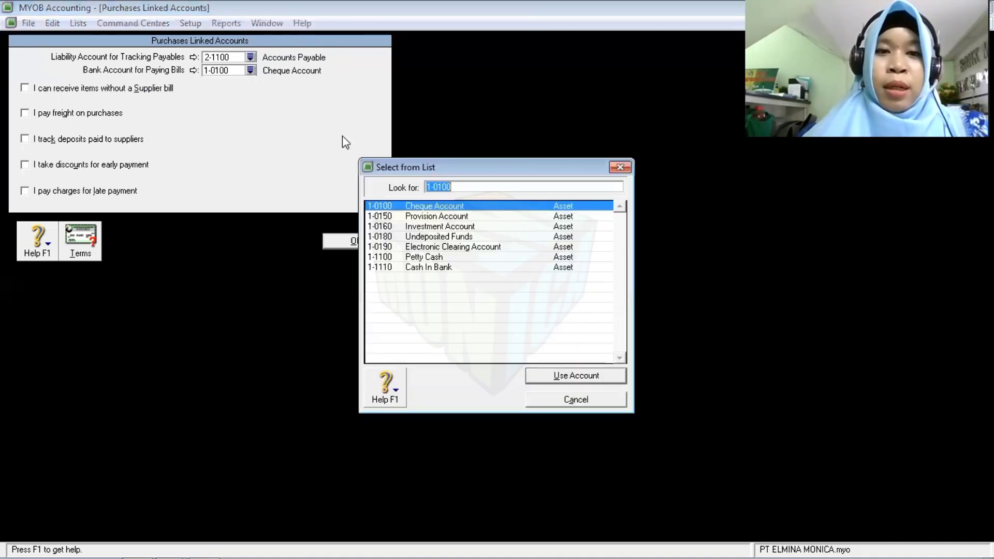
left_click(424, 266)
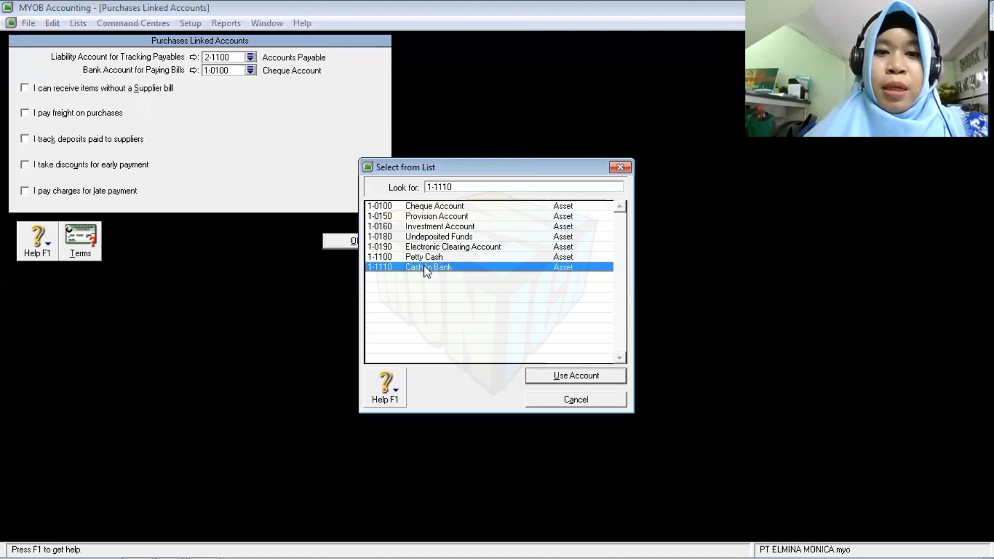
left_click(557, 378)
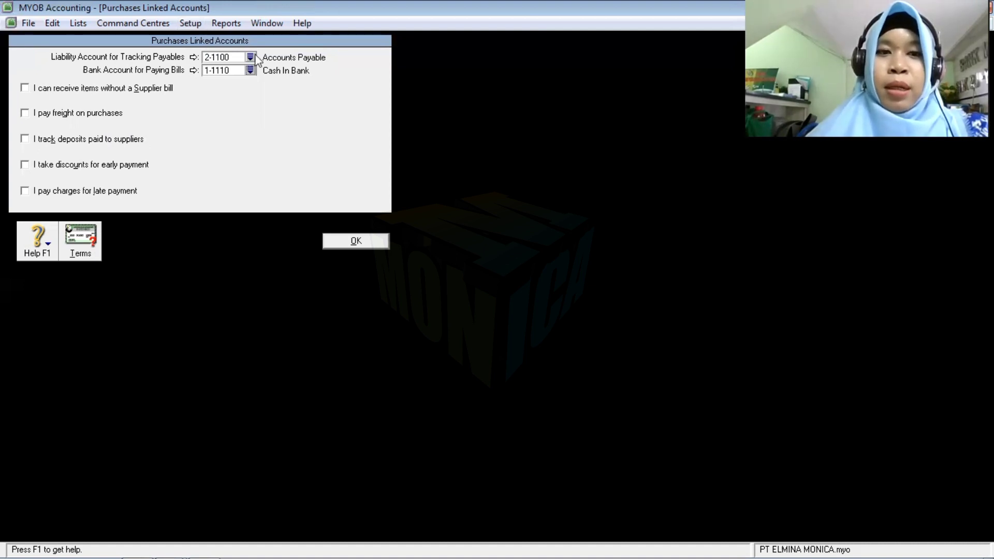
left_click(348, 241)
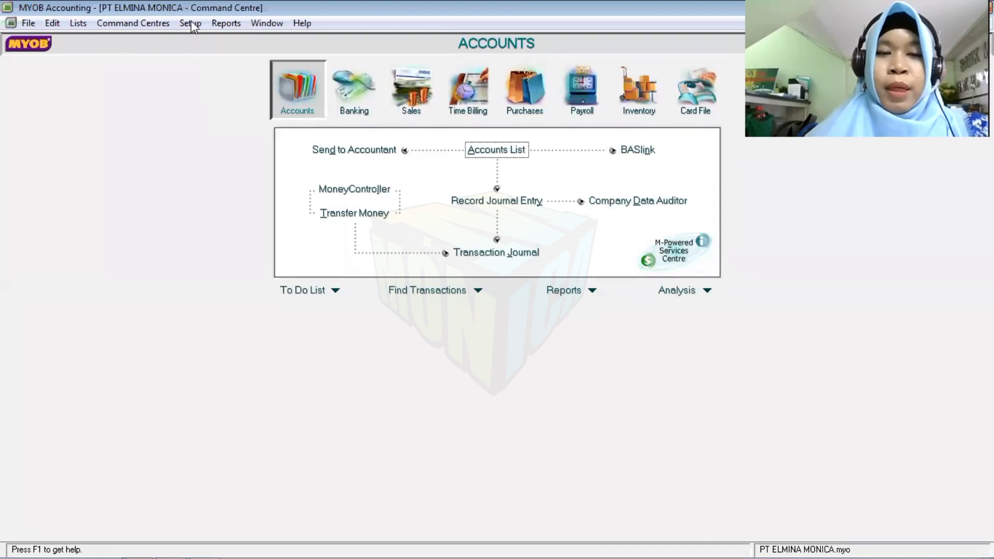
- Set the payroll linked bank accounts for cash payments and cheque payments to 1-1110 Cash In Bank
left_click(190, 24)
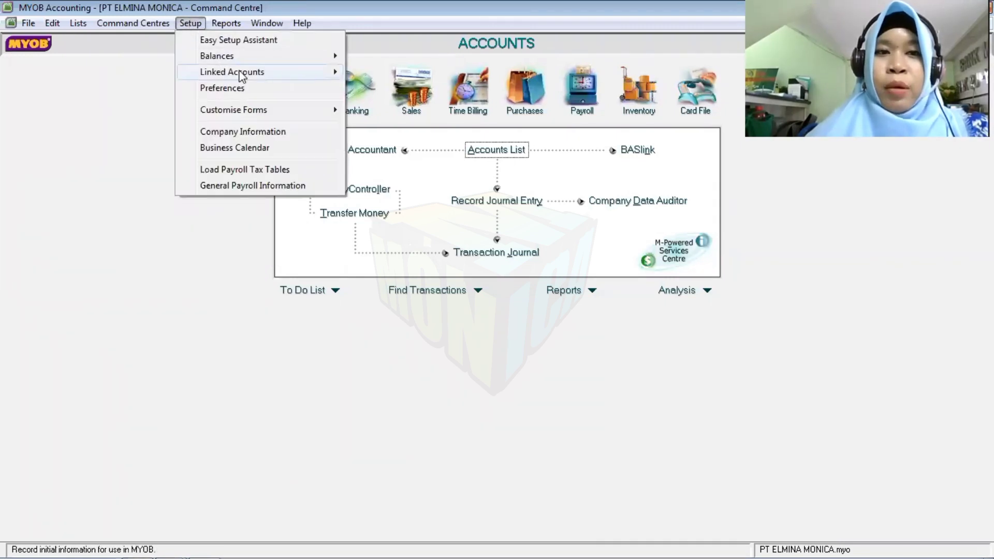
mouse_move(300, 76)
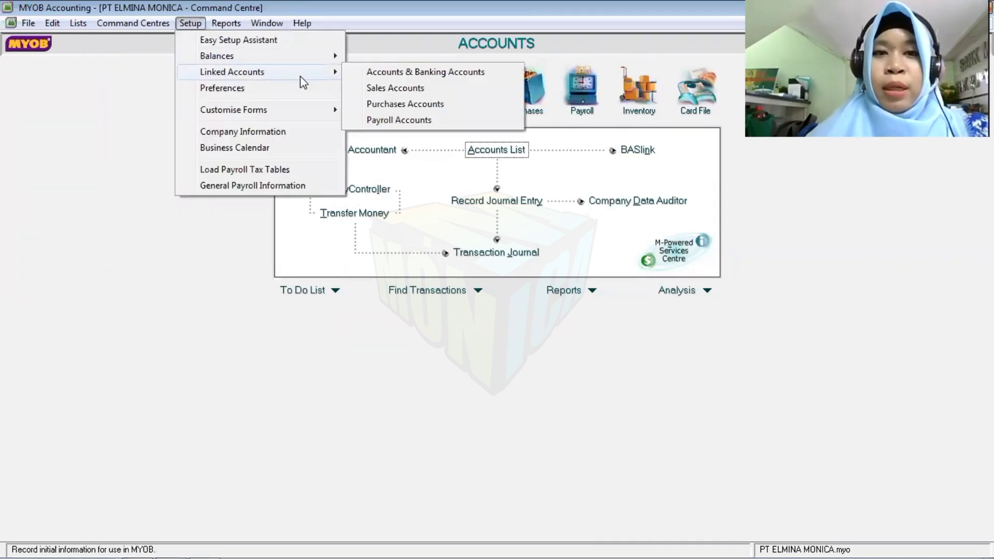
left_click(375, 120)
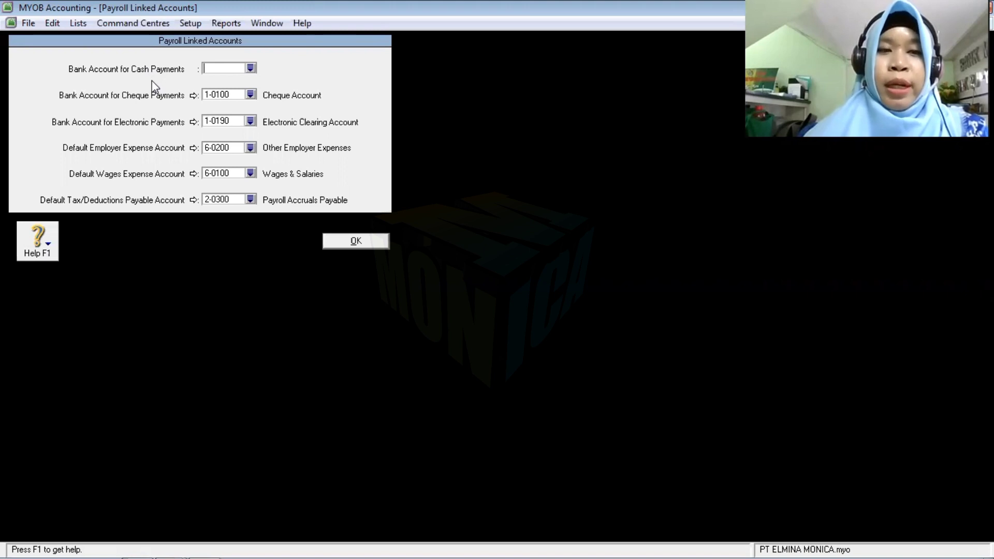
left_click(252, 69)
left_click(420, 269)
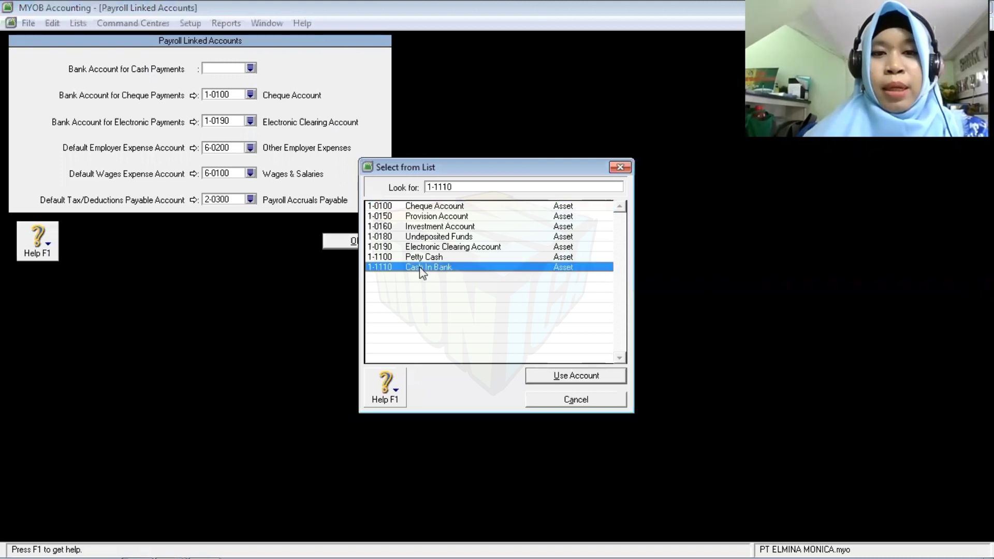
left_click(536, 379)
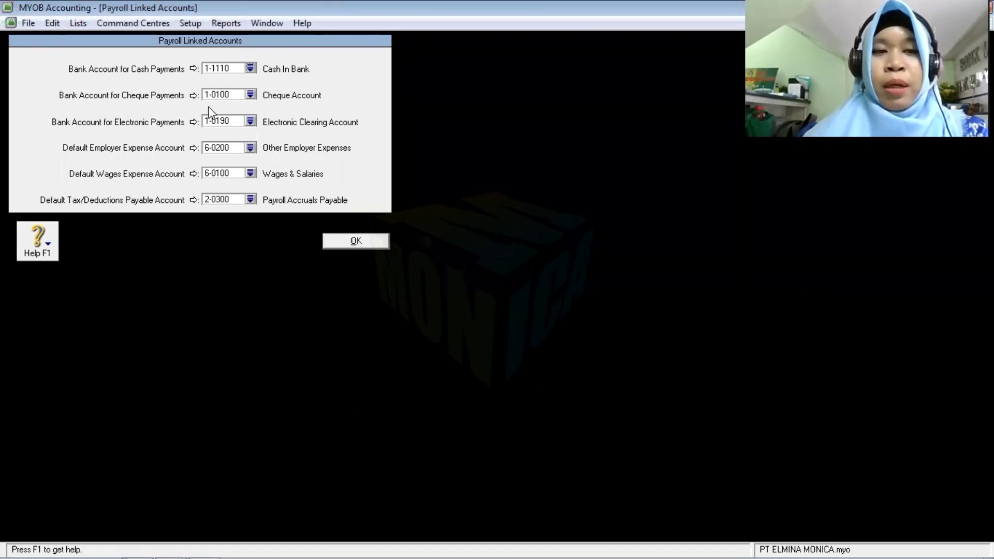
left_click(250, 95)
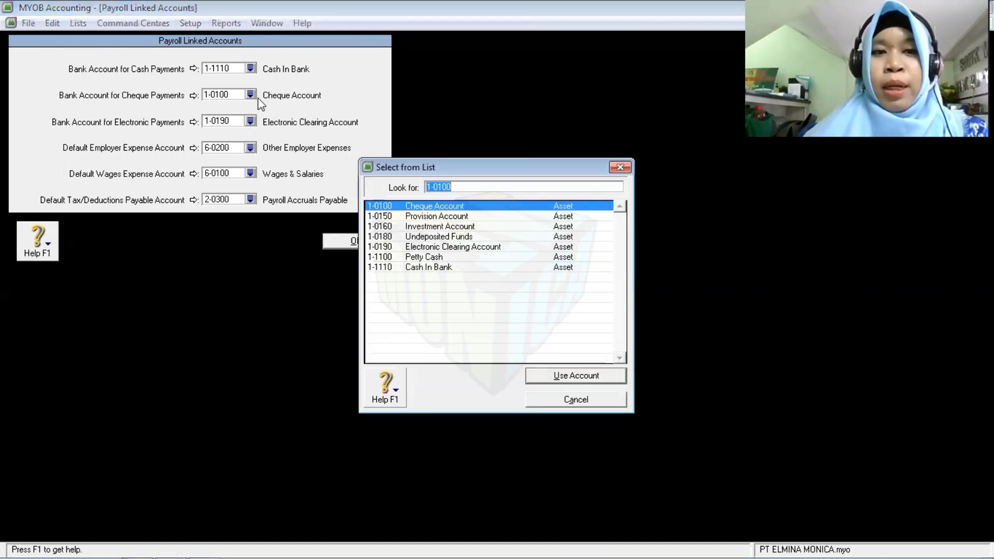
left_click(417, 268)
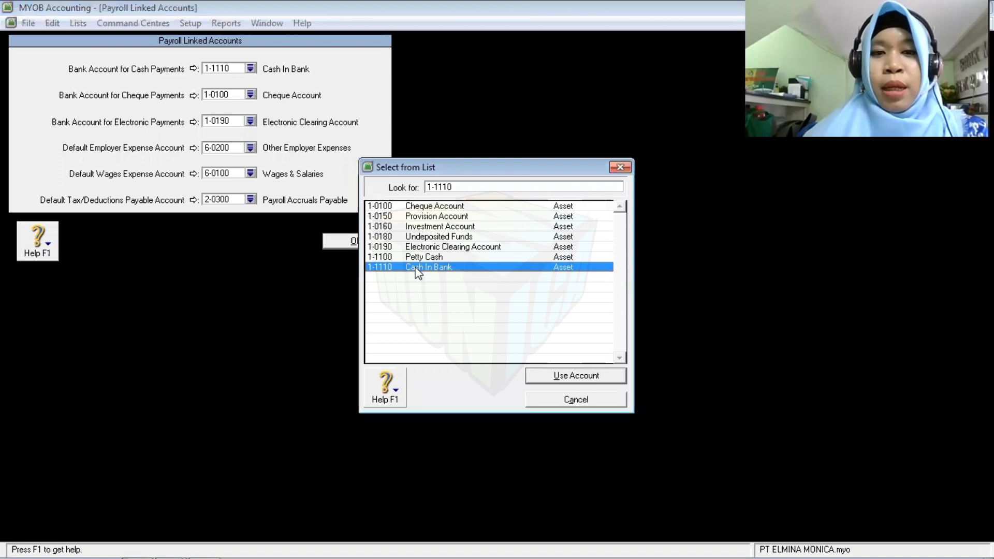
left_click(537, 375)
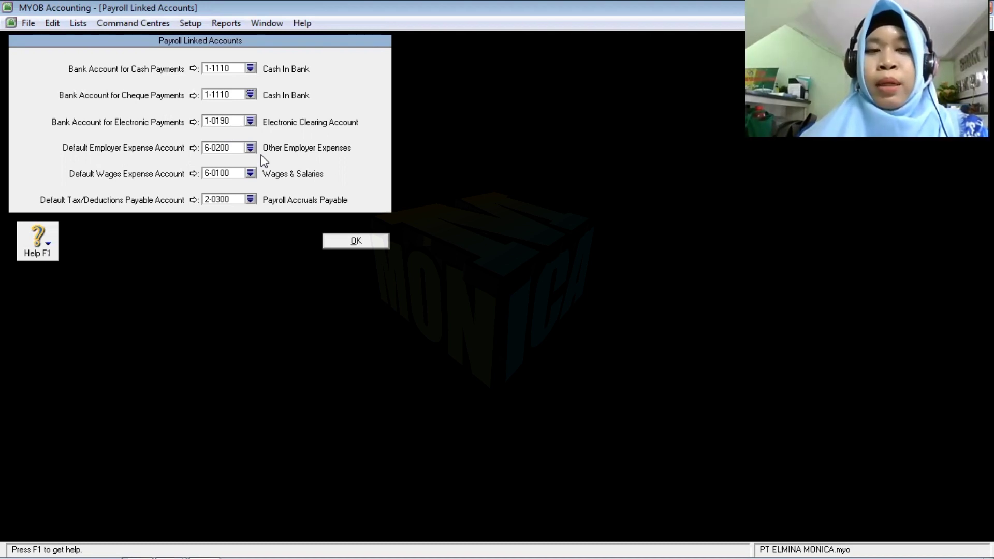
- Set the payroll default employer expense and default wages expense accounts to 6-1100 Wages & Salaries Expense
left_click(250, 147)
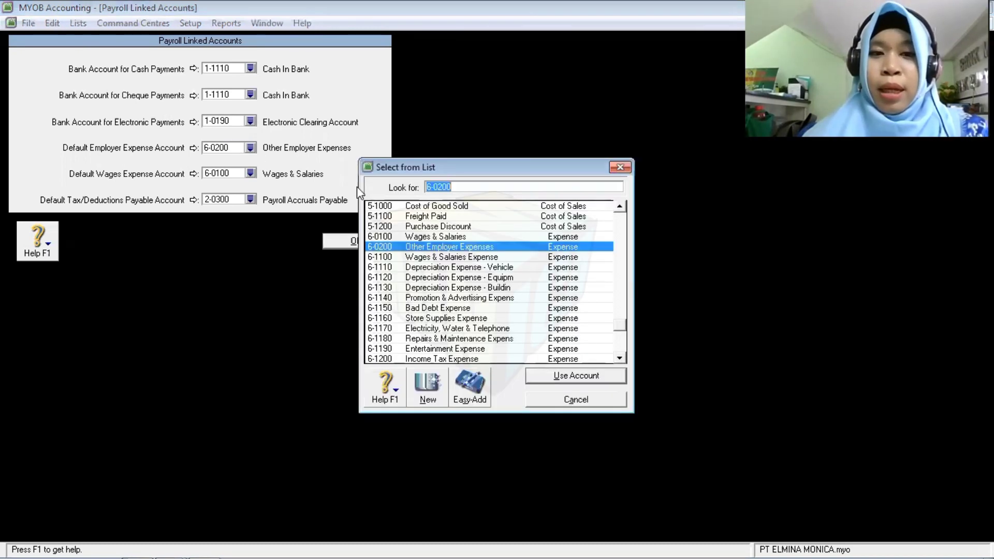
left_click(463, 259)
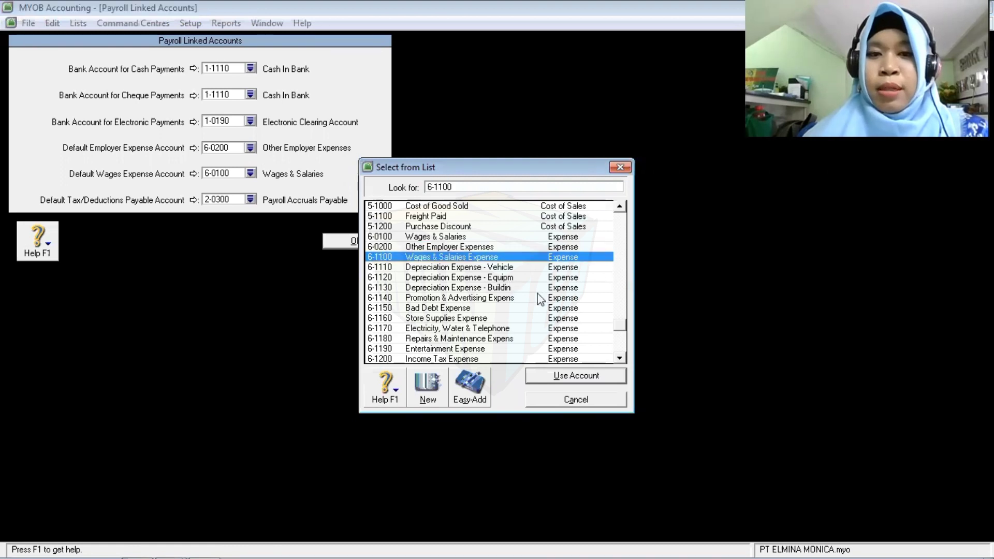
left_click(579, 377)
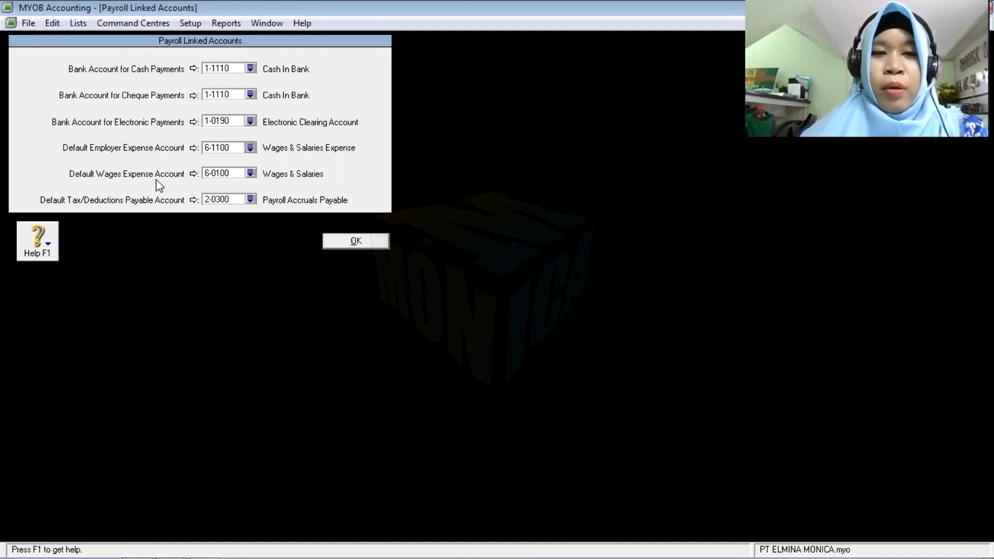
left_click(249, 176)
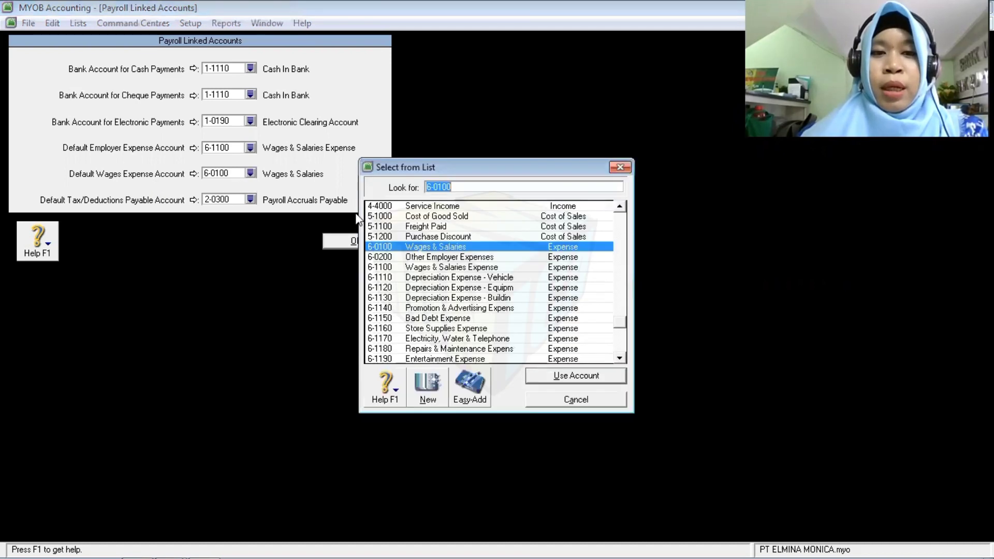
left_click(494, 268)
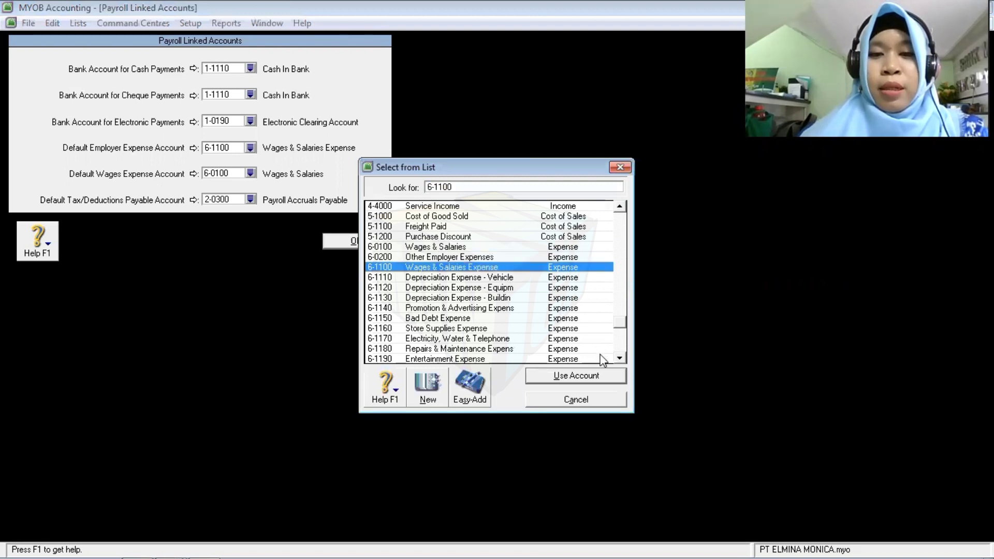
left_click(601, 377)
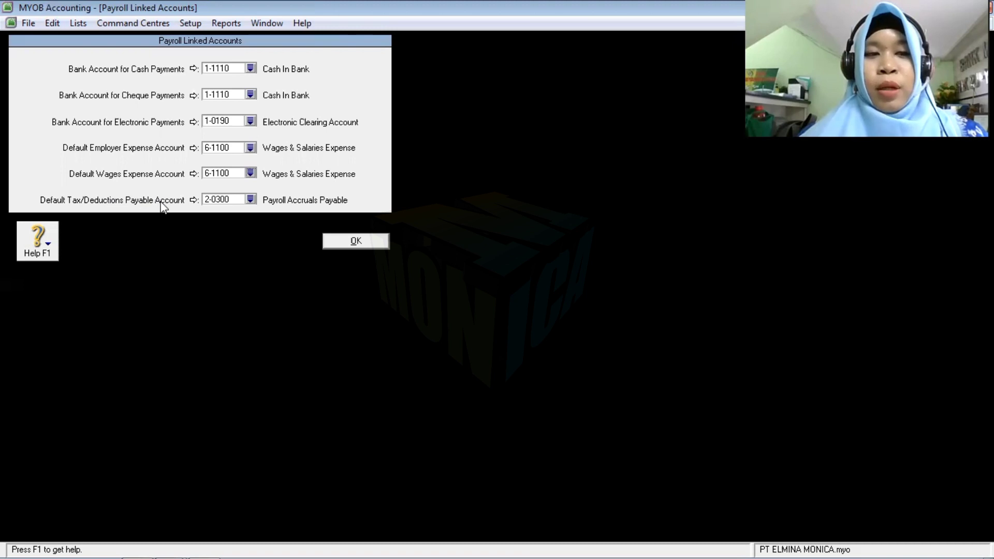
- Set the payroll default tax/deductions payable account to 2-1140 Income Tax Payable and save the payroll links
left_click(250, 200)
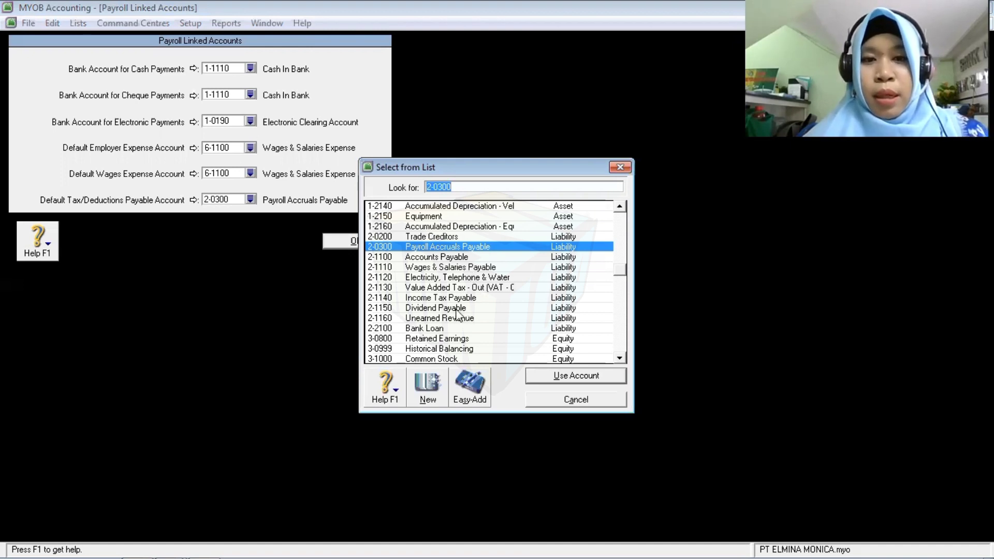
left_click(415, 299)
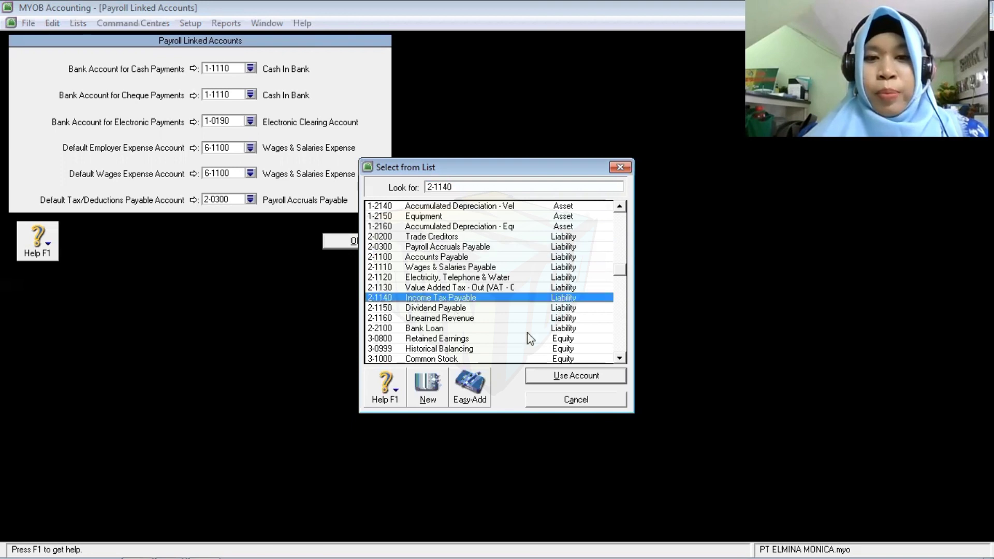
left_click(585, 379)
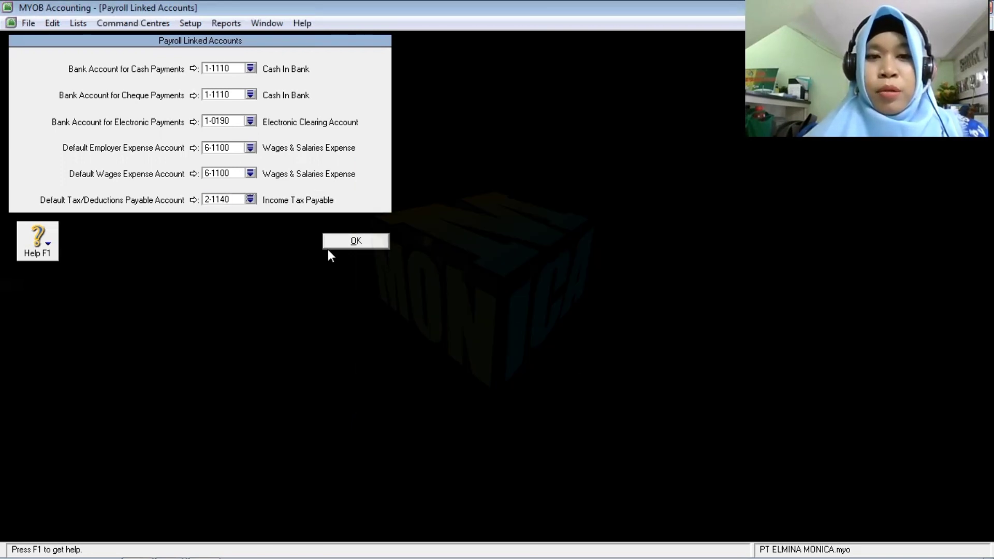
left_click(340, 245)
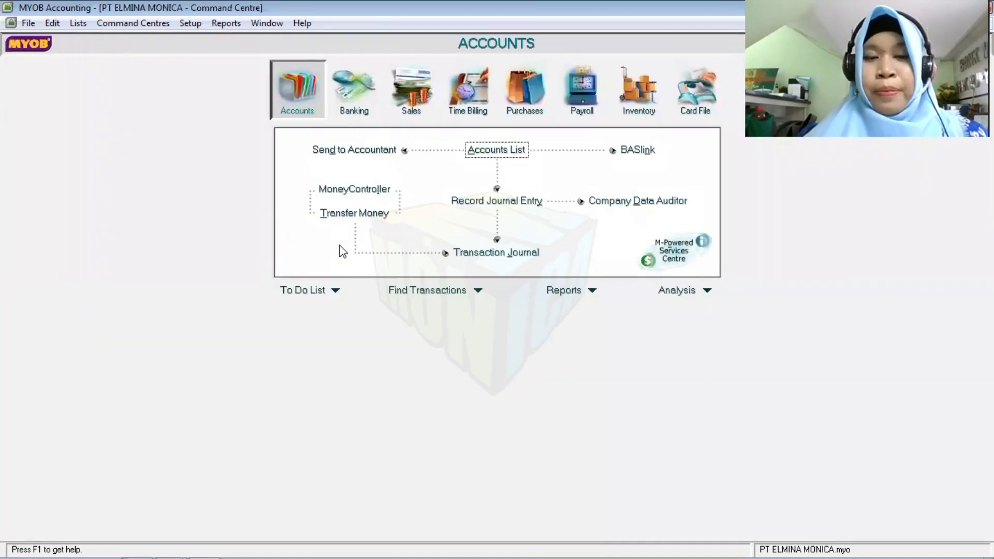
- Delete the accounts 1-0100 Cheque Account and 1-0150 Provision Account from the accounts list
left_click(489, 153)
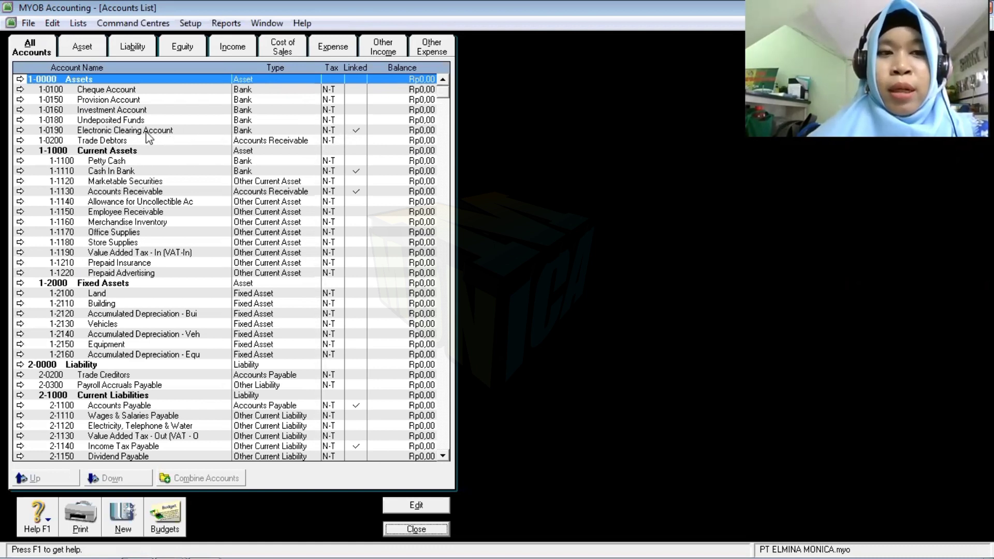
double_click(94, 95)
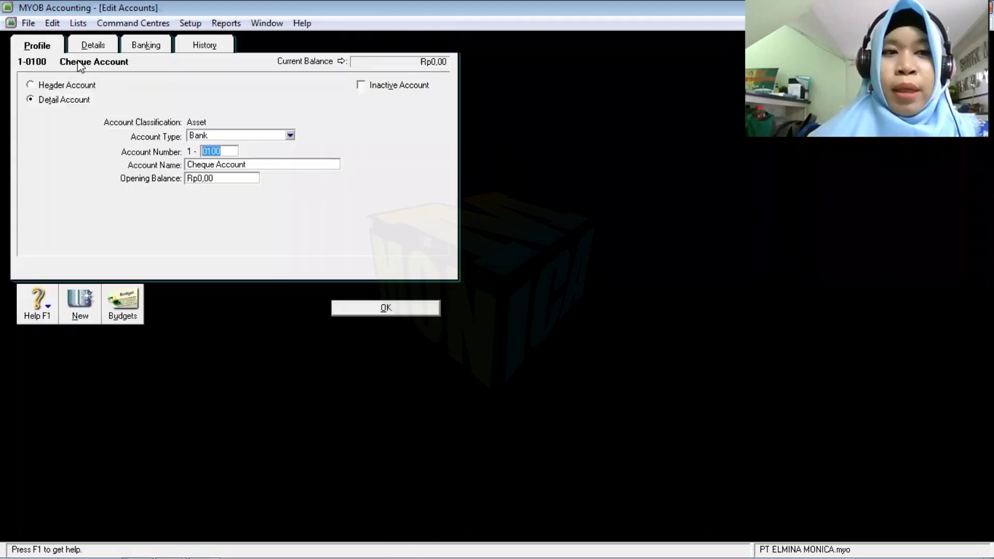
left_click(54, 22)
left_click(106, 125)
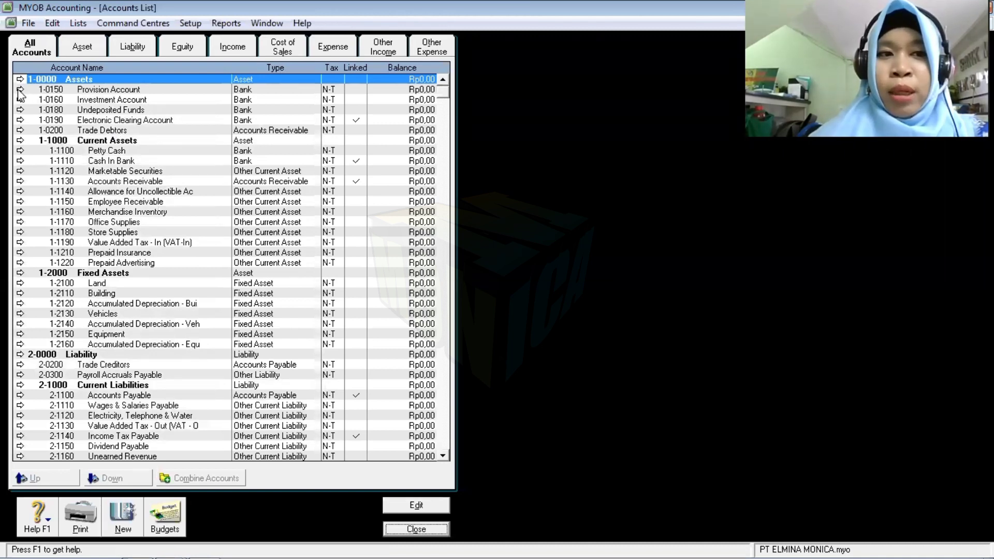
left_click(20, 90)
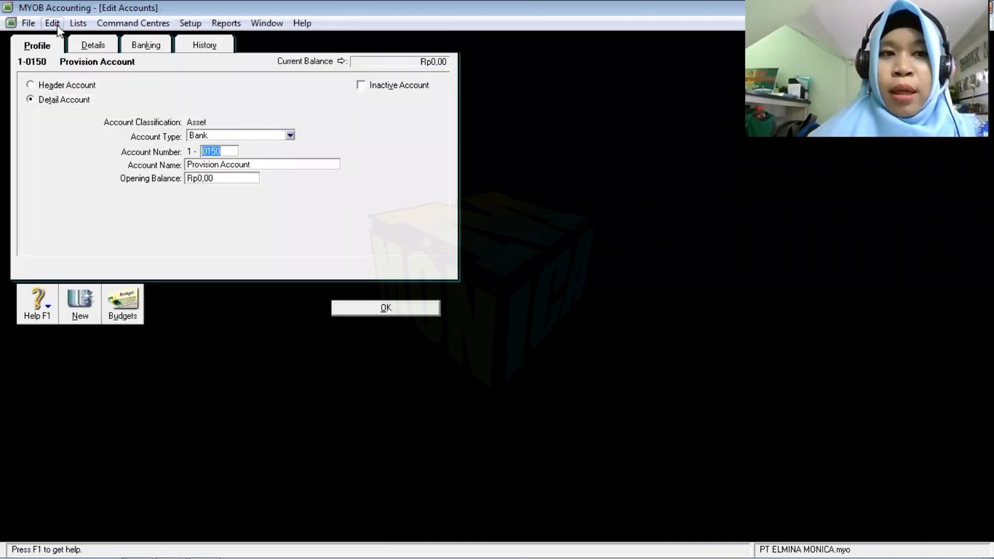
left_click(52, 23)
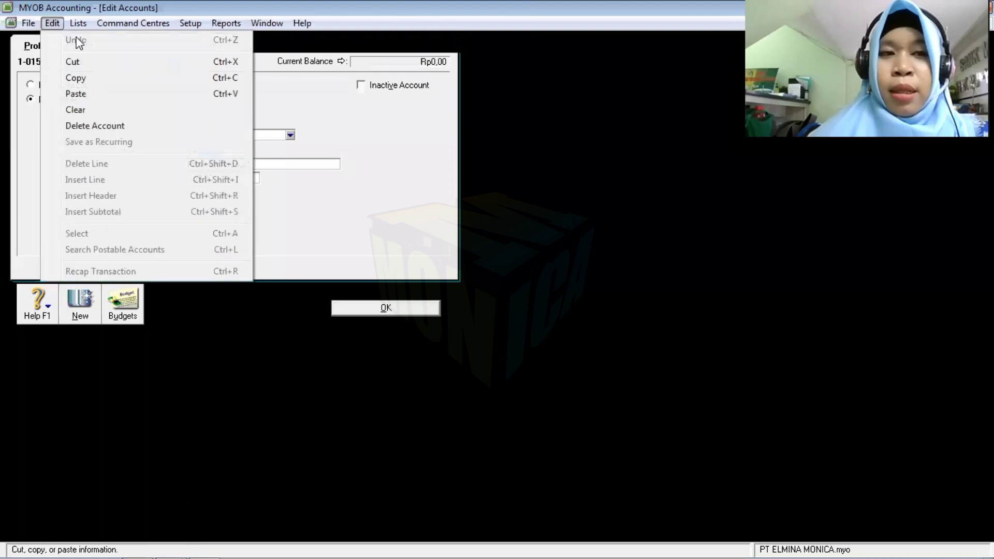
left_click(117, 128)
- Delete the accounts 1-0160 Investment Account and 1-0180 Undeposited Funds from the accounts list
double_click(101, 91)
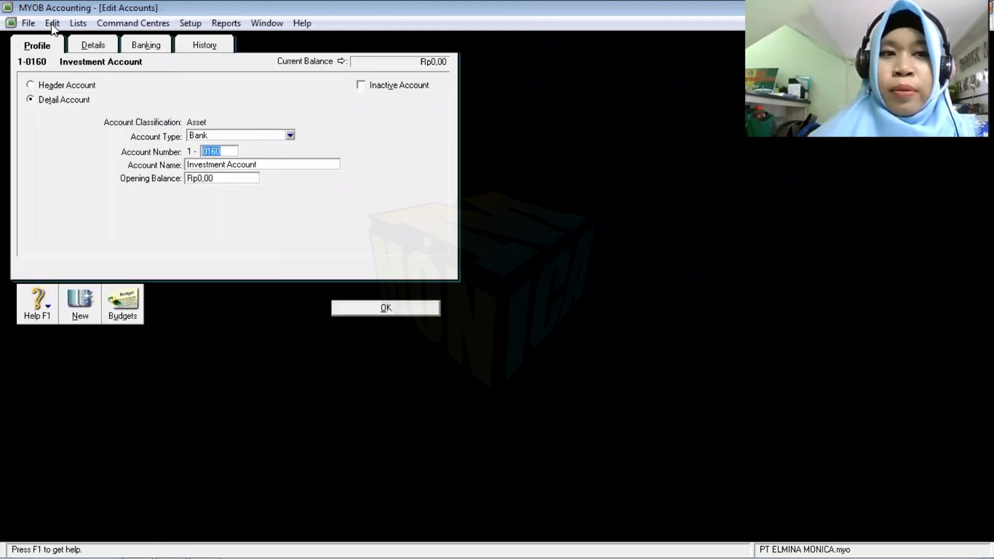
left_click(53, 23)
left_click(97, 123)
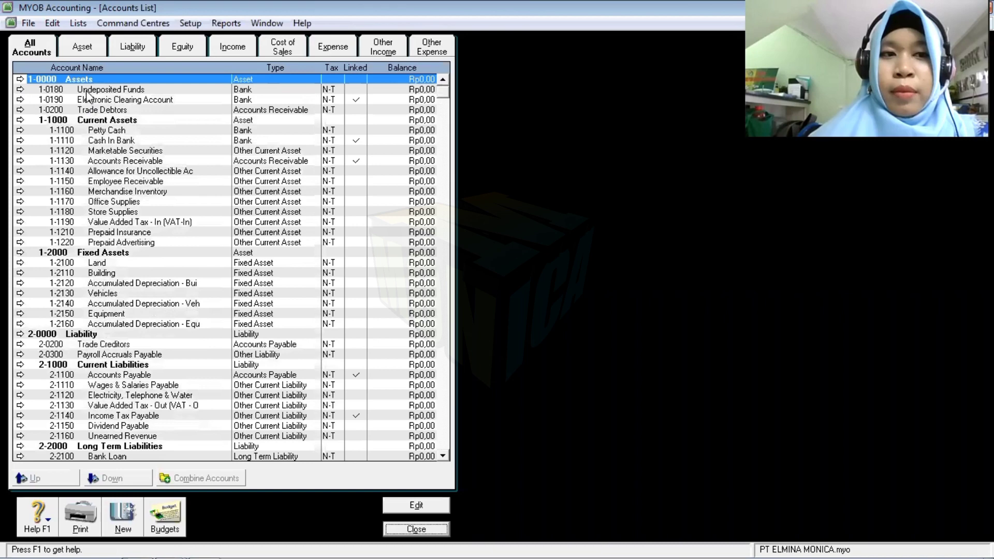
double_click(82, 89)
left_click(52, 23)
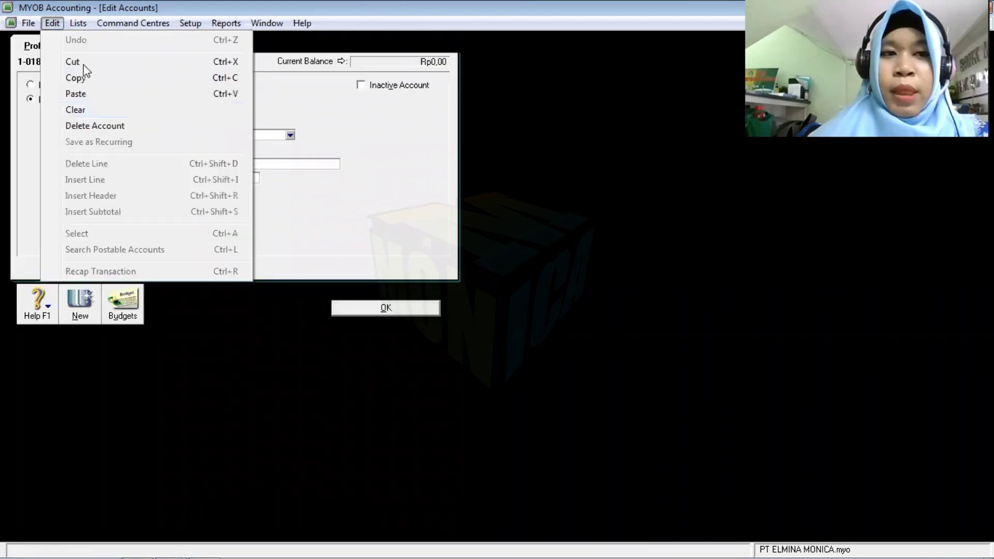
left_click(100, 121)
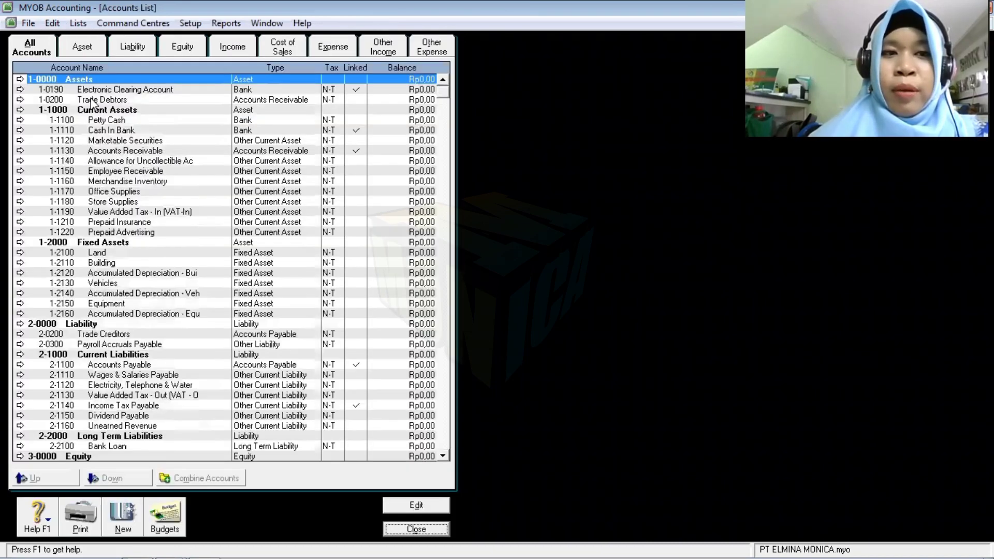
- Delete the account 1-0200 Trade Debtors from the accounts list
double_click(91, 102)
left_click(53, 22)
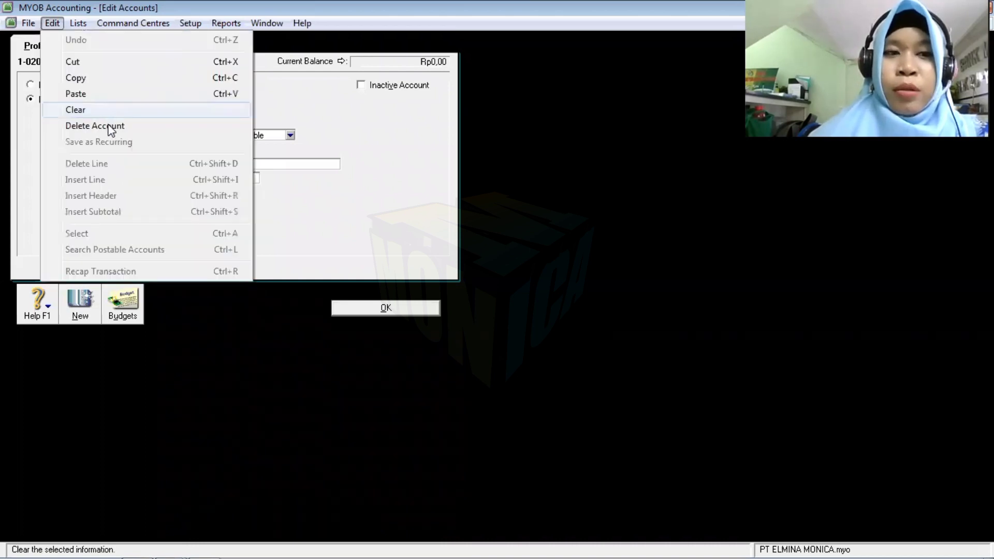
left_click(95, 126)
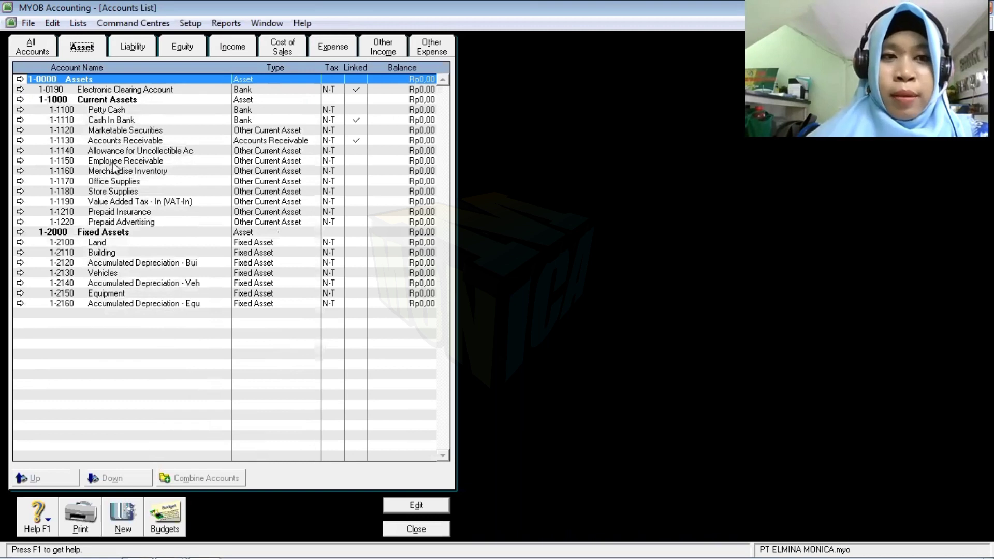
- Delete the liability accounts 2-0200 Trade Creditors and 2-0300 Payroll Accruals Payable
left_click(138, 50)
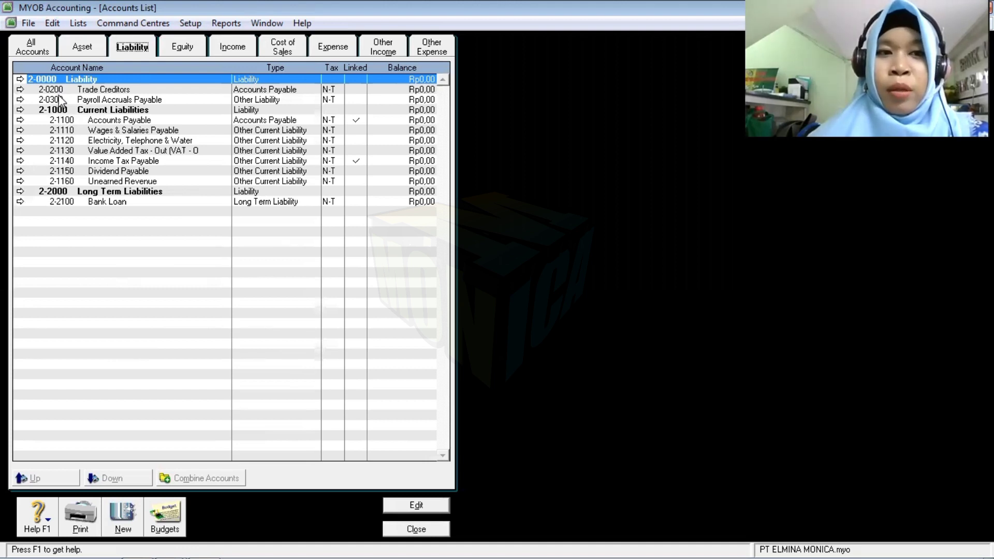
left_click(107, 91)
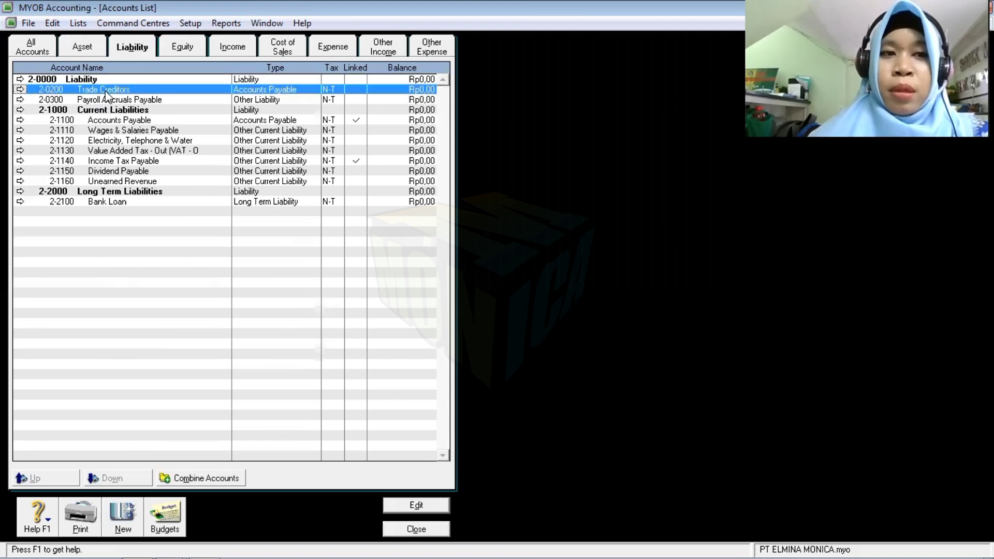
double_click(105, 90)
left_click(52, 23)
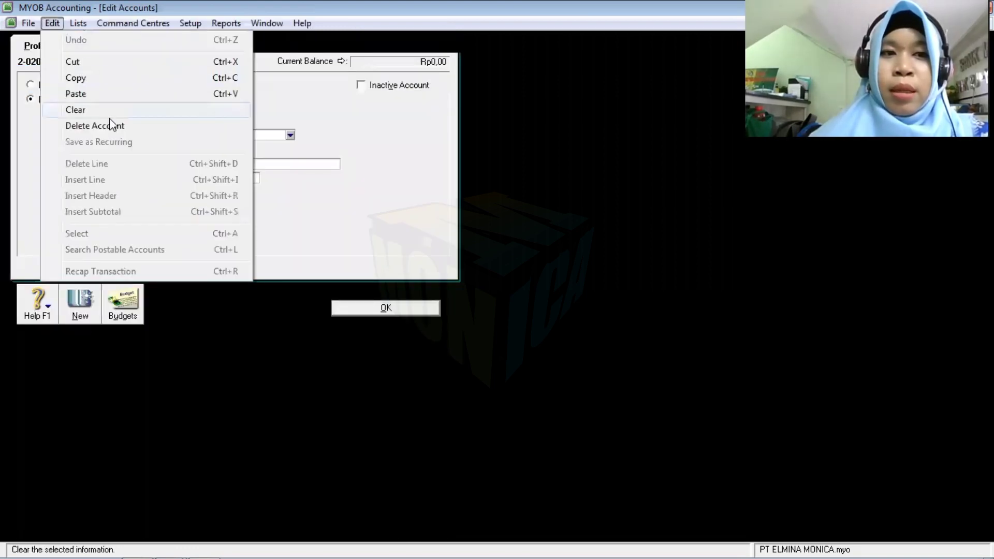
left_click(111, 125)
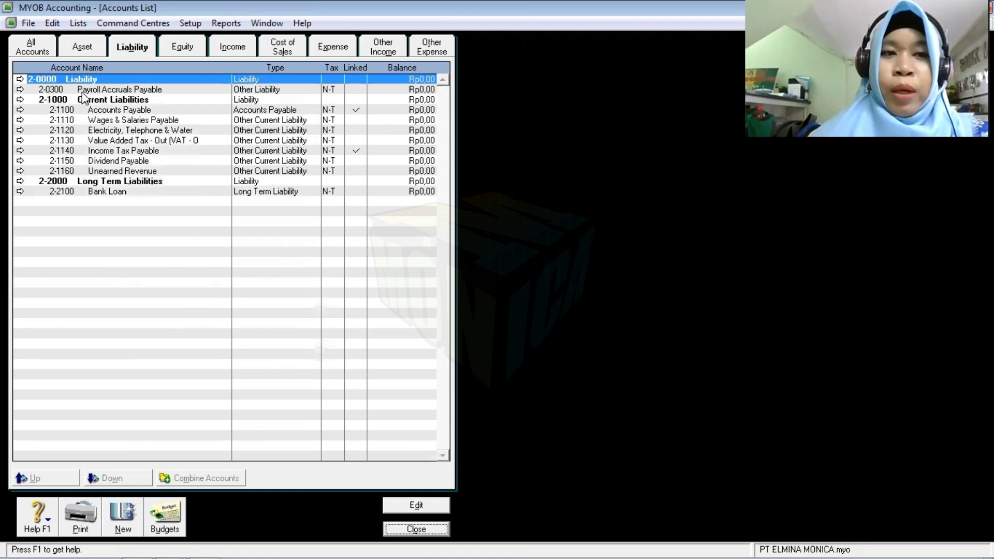
double_click(83, 92)
left_click(52, 22)
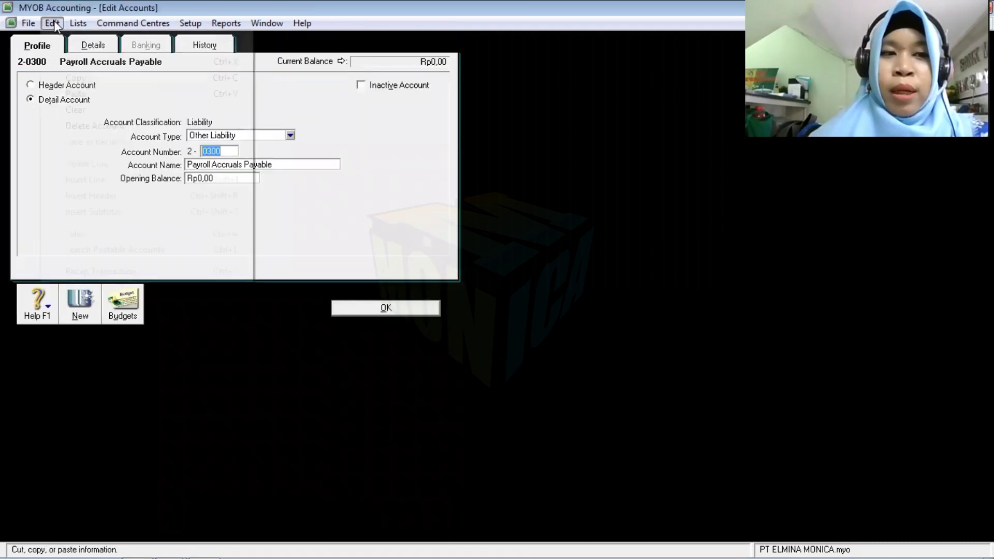
left_click(107, 126)
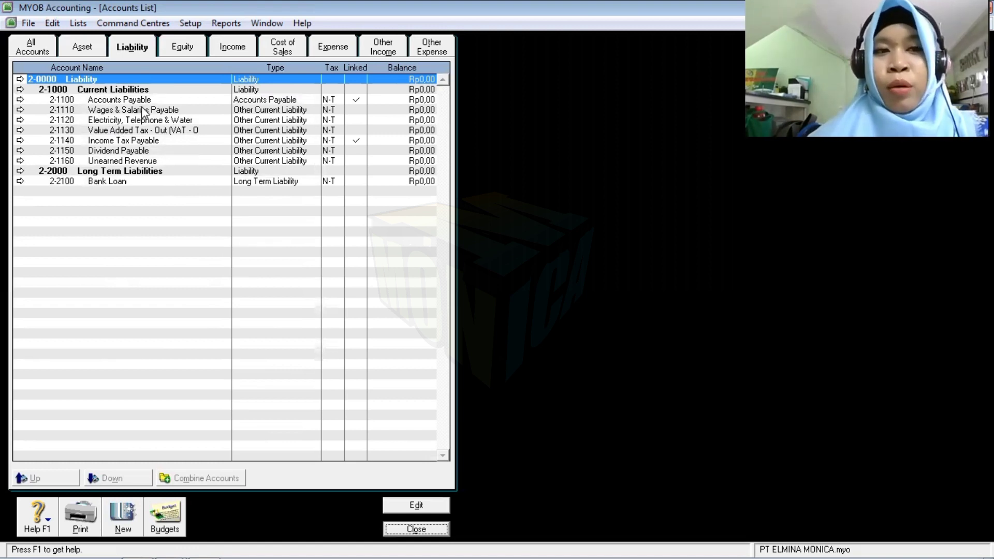
- Delete the unlinked equity account 3-2000 Retained Earnings
left_click(179, 52)
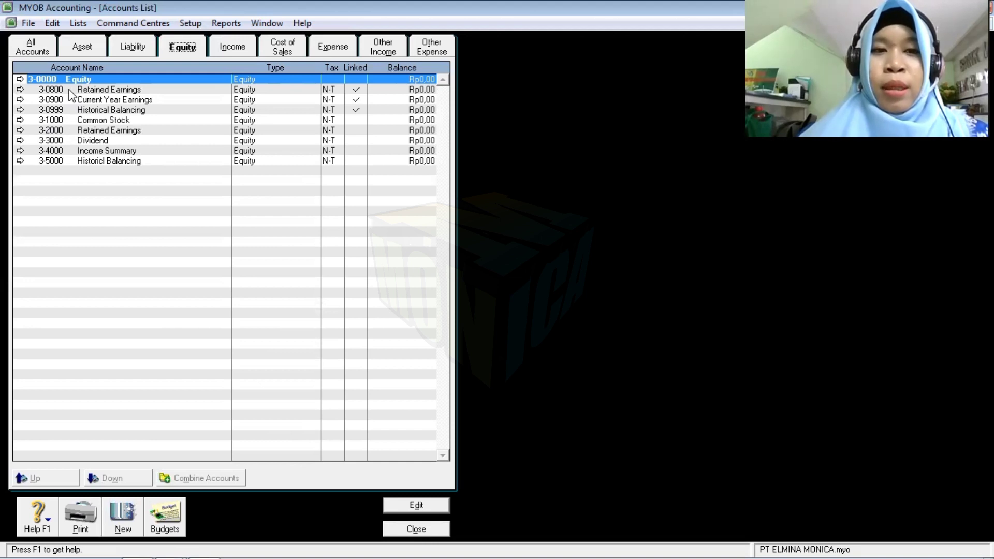
double_click(102, 129)
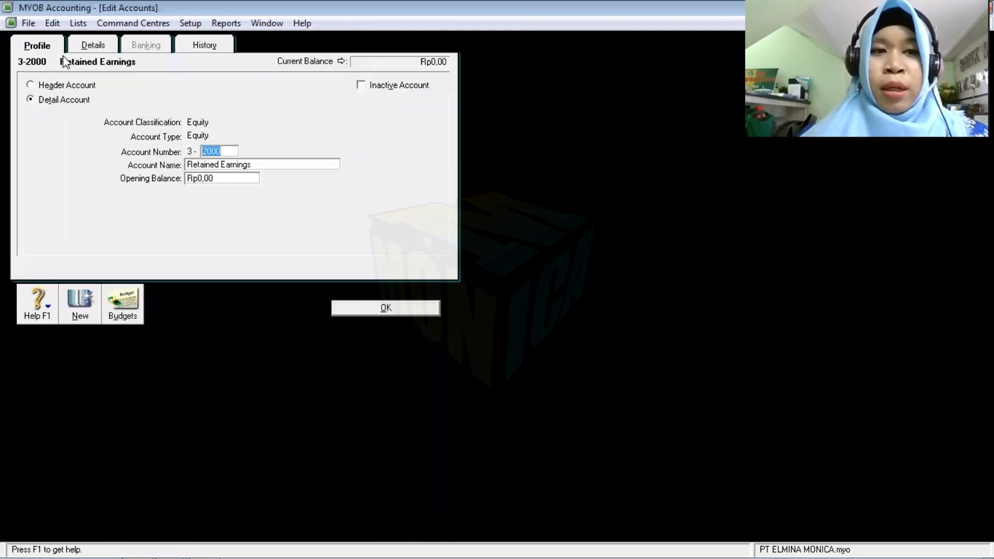
left_click(57, 23)
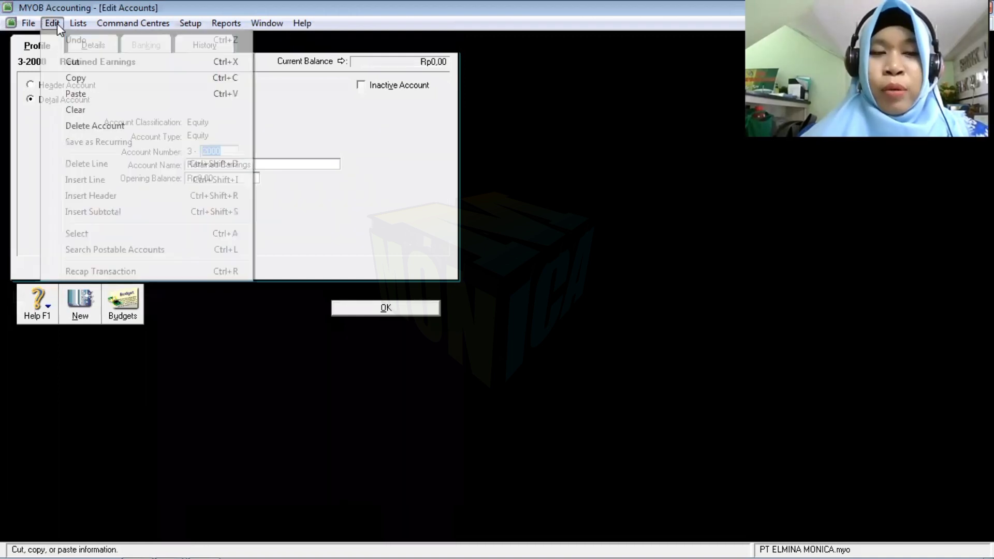
left_click(106, 128)
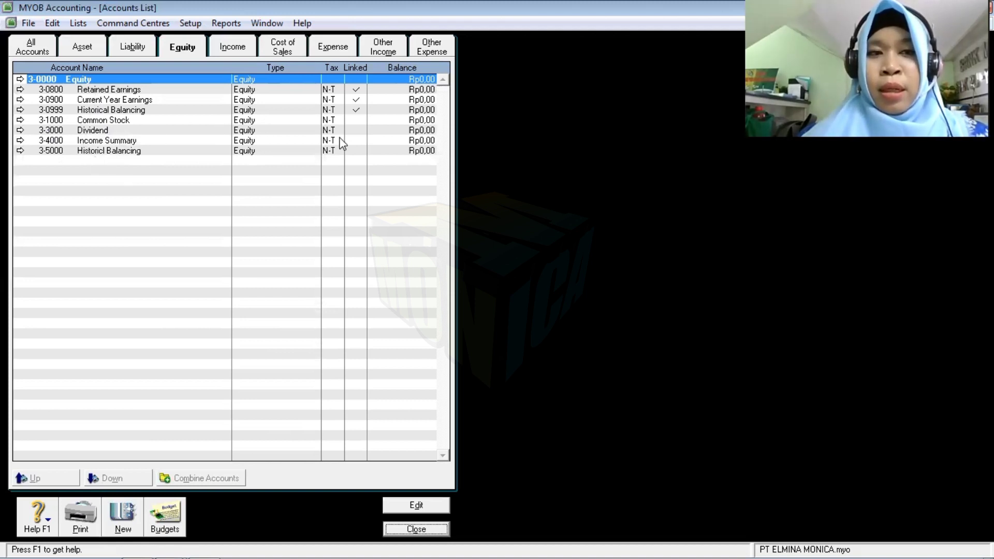
- Renumber the linked equity account 3-0800 Retained Earnings to 3-2000 and save it
double_click(119, 91)
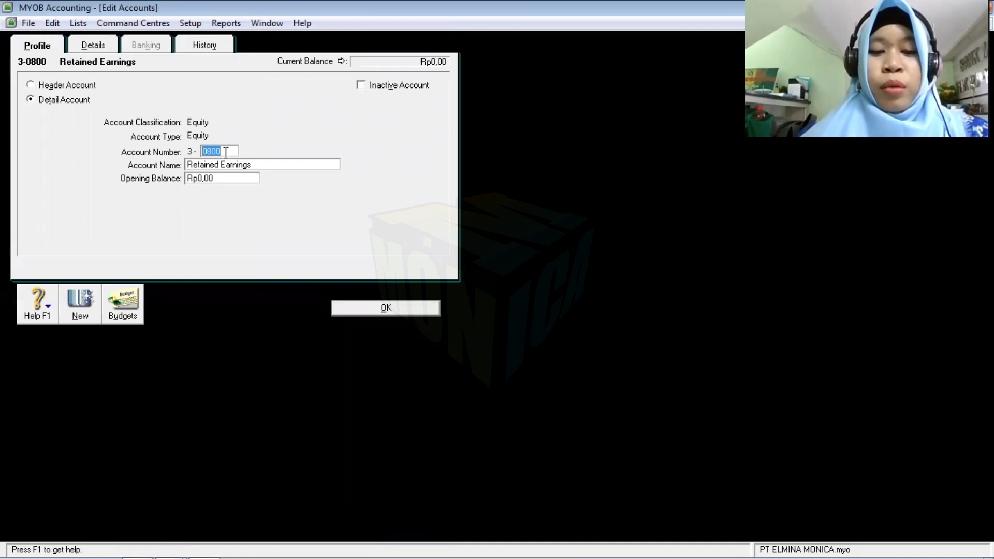
type("200")
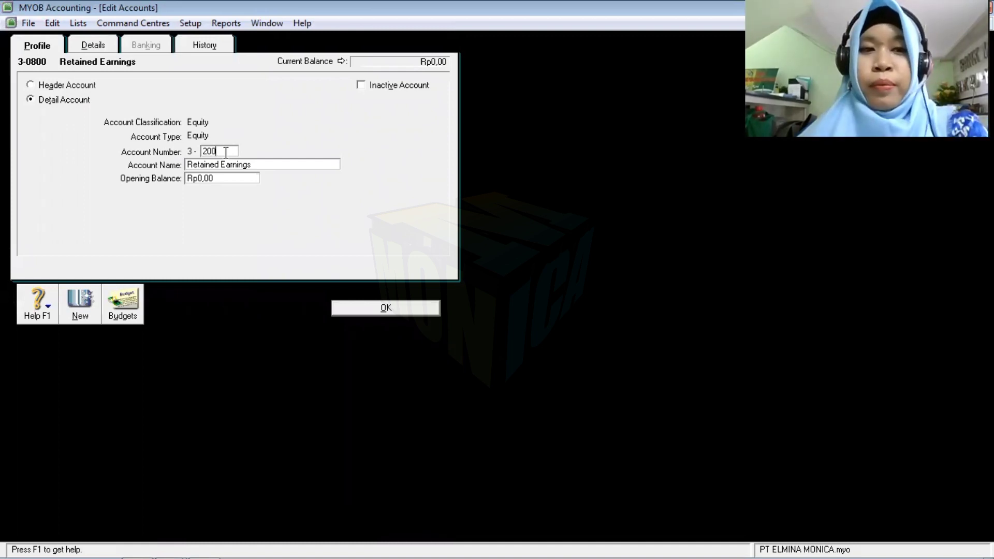
type("0")
left_click(428, 307)
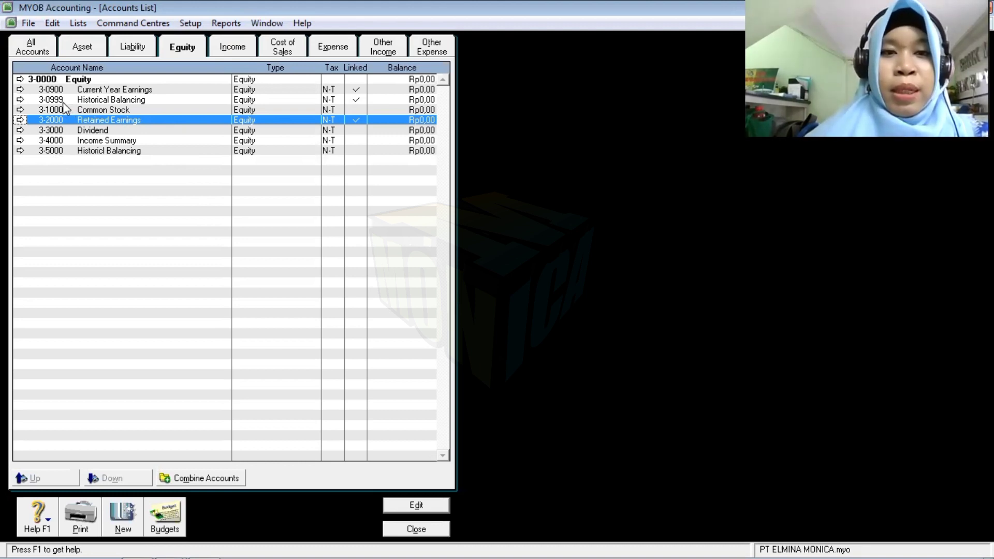
- Delete the equity account 3-5000 Historicl Balancing and renumber the linked 3-0999 Historical Balancing account to 3-5000
double_click(51, 156)
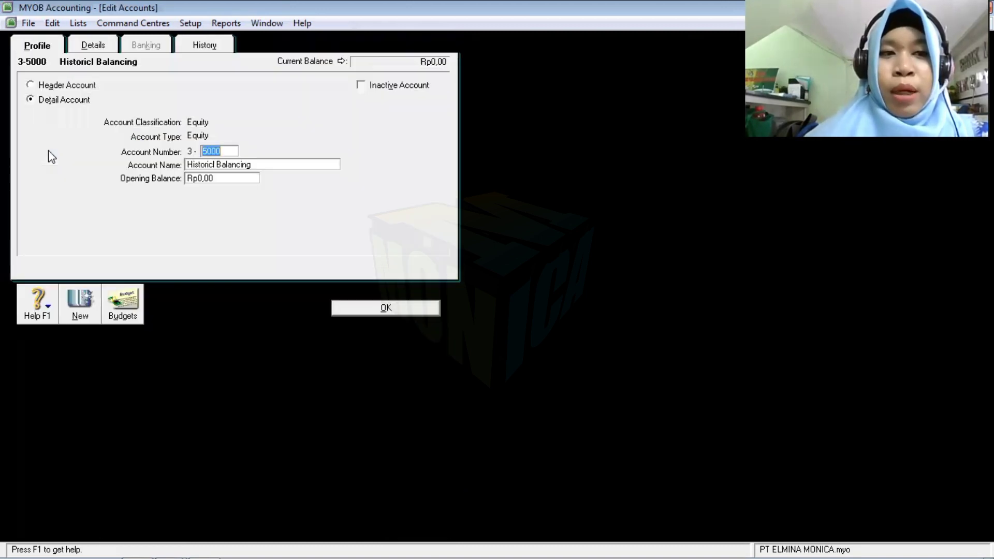
left_click(57, 22)
left_click(96, 127)
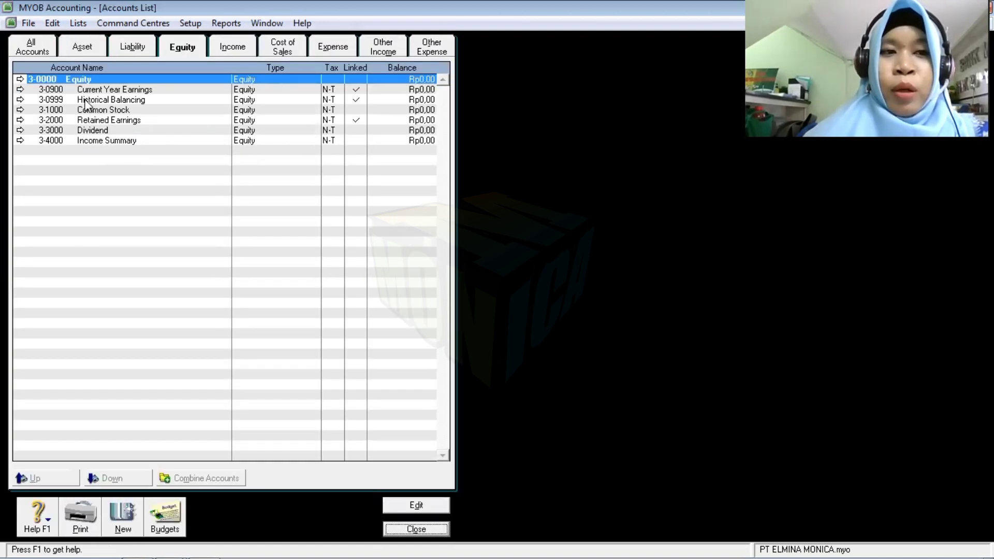
double_click(84, 100)
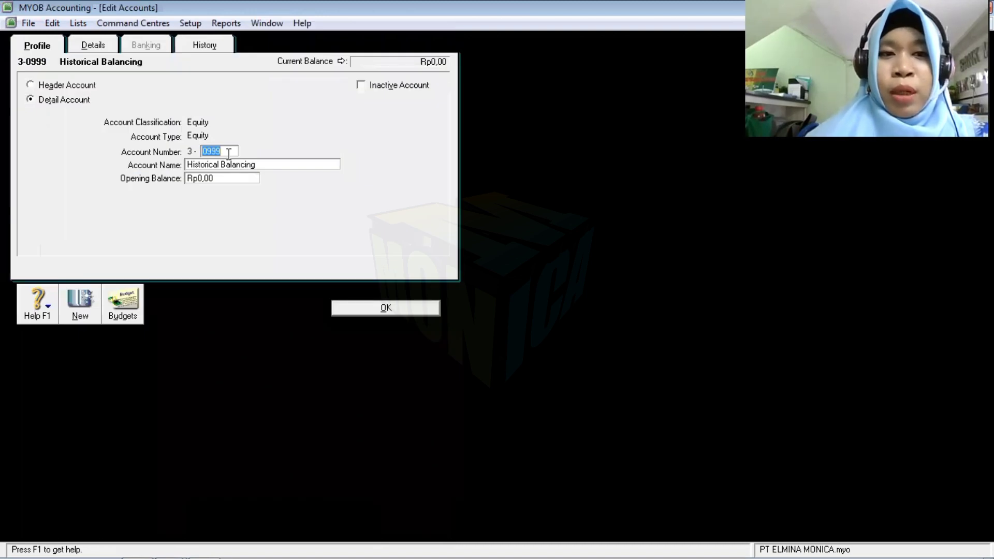
type("5000")
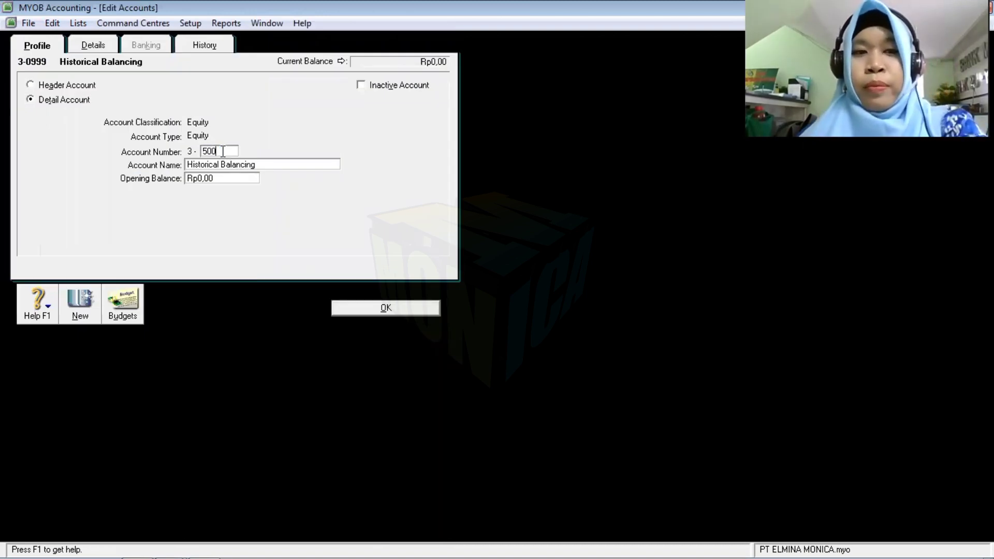
left_click(417, 310)
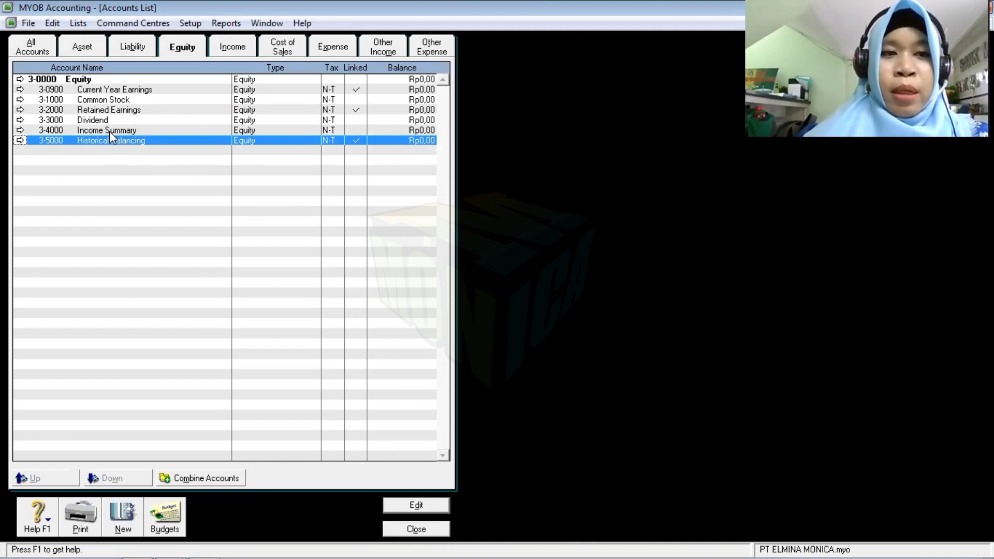
- Delete the unlinked equity account 3-4000 Income Summary
double_click(75, 131)
left_click(52, 23)
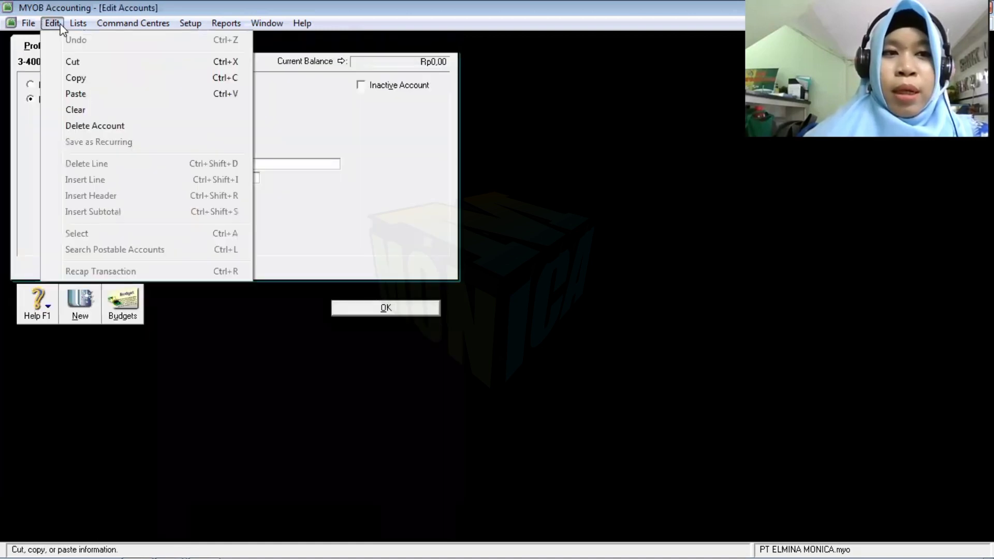
left_click(116, 130)
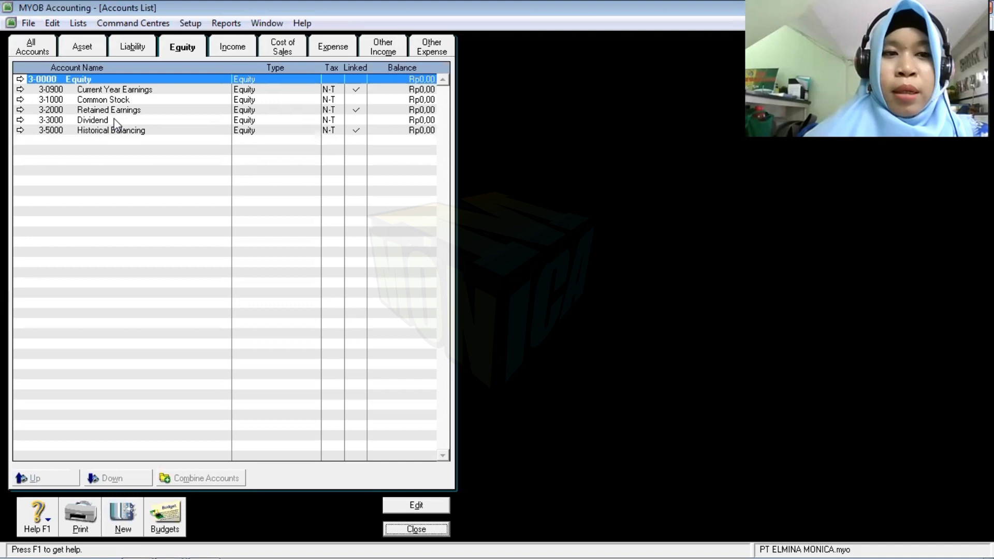
- Renumber the equity account 3-0900 Current Year Earnings to 3-4000, rename it Income Summary and save it
double_click(96, 91)
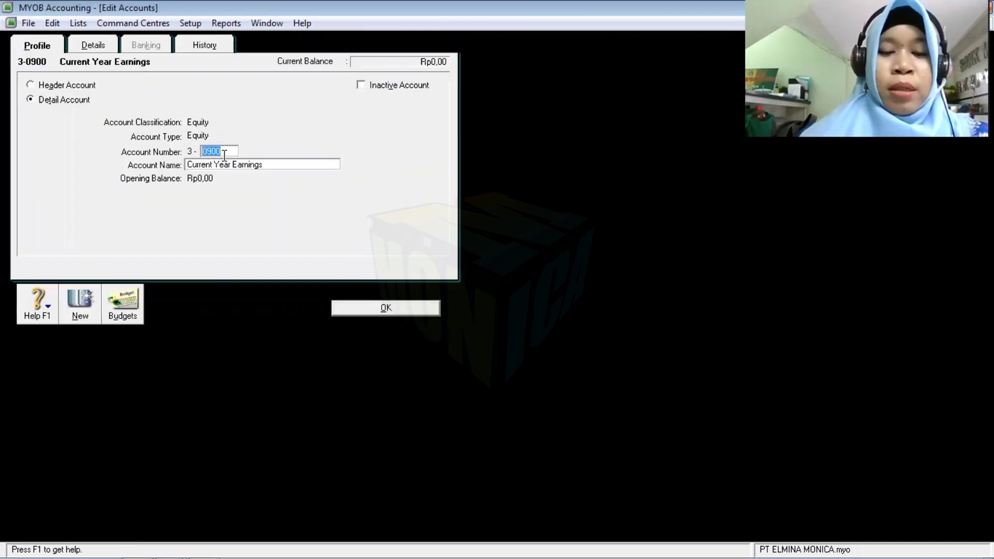
type("4000")
key("Tab")
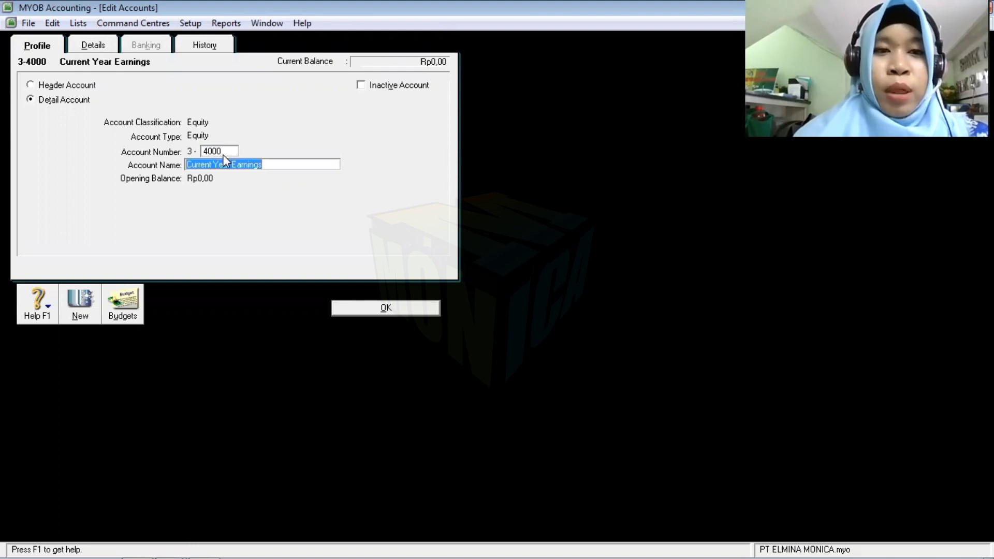
type("iNCO")
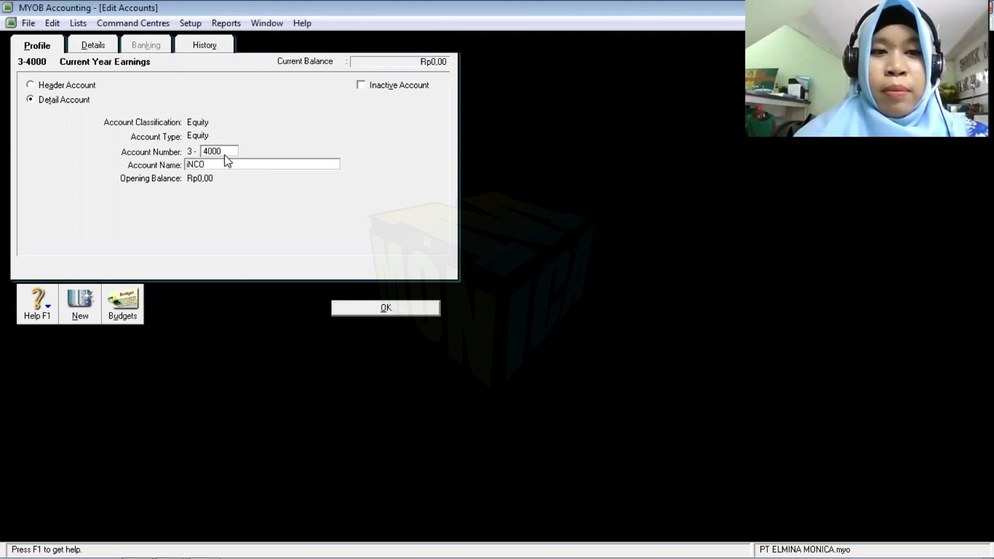
key("BackSpace")
key("BackSpace")
key("BackSpace")
key("BackSpace")
type("In")
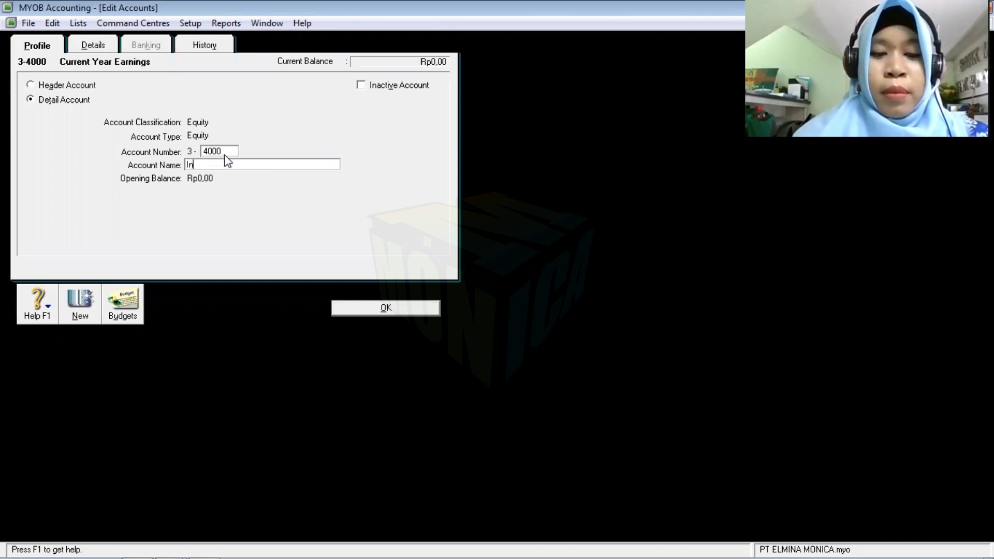
type("come Summa")
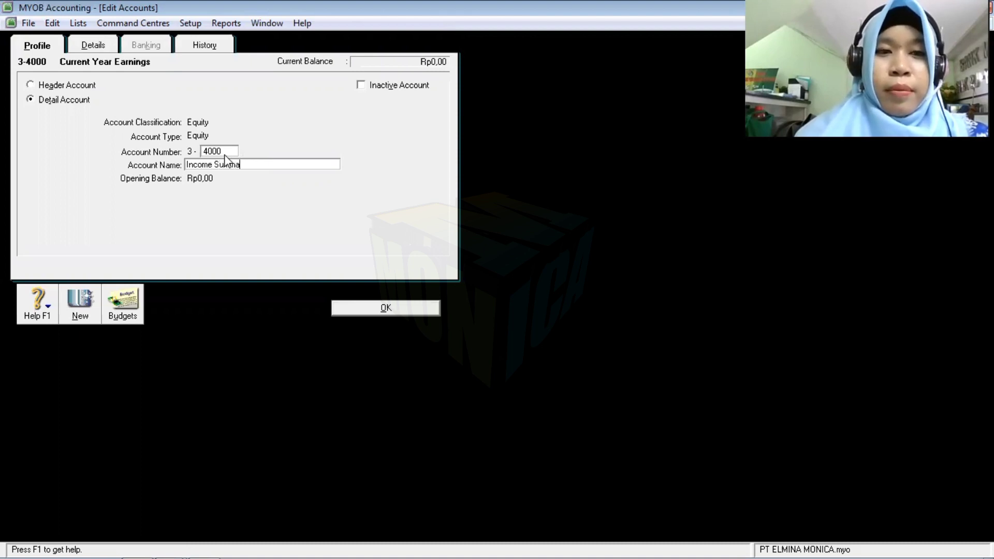
type("ry")
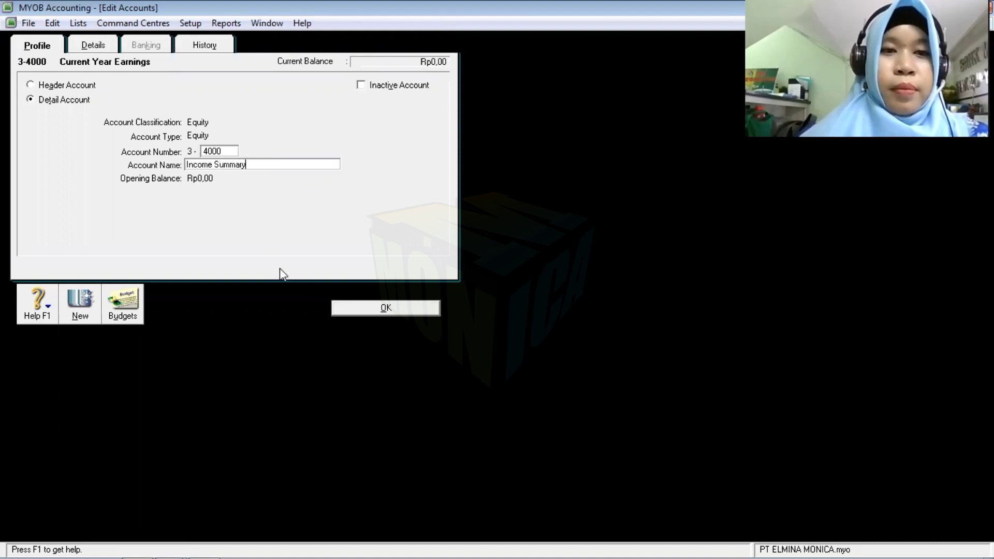
left_click(374, 307)
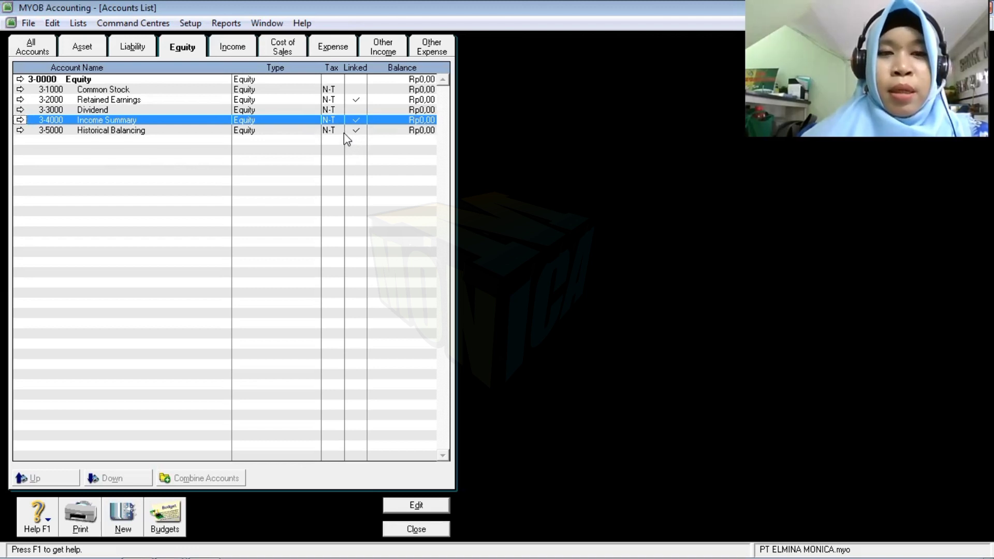
- Check the income and cost of sales accounts, and delete the expense account 6-0100 Wages & Salaries
left_click(241, 51)
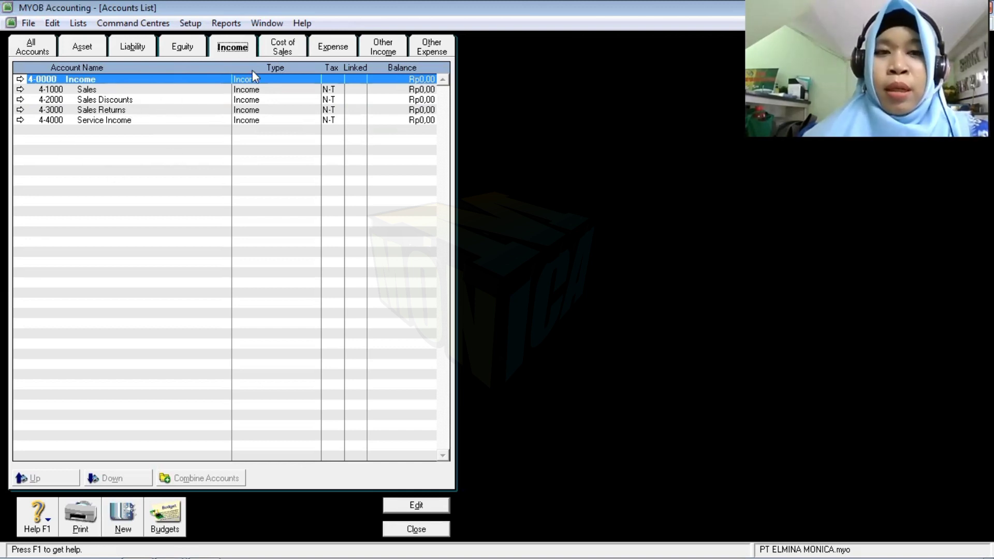
left_click(279, 53)
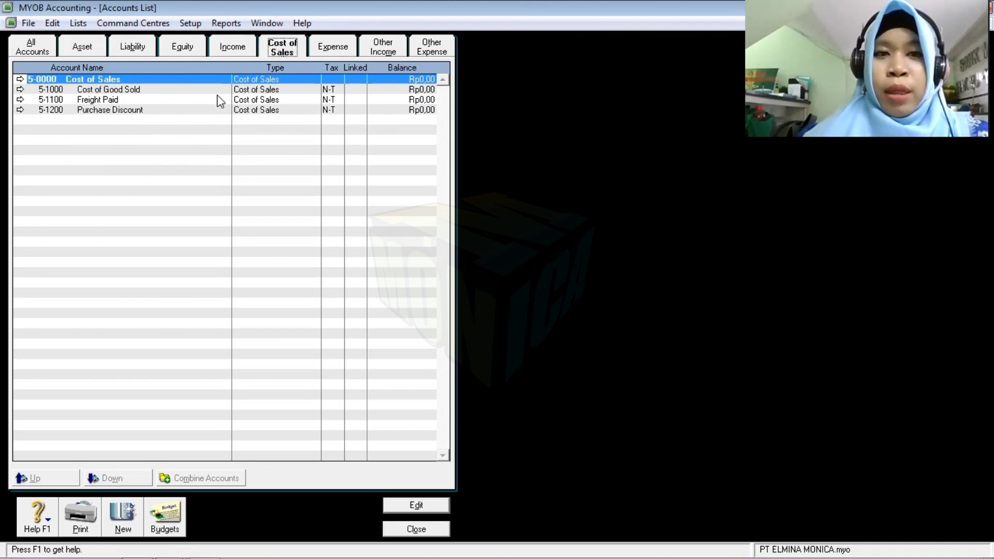
left_click(325, 46)
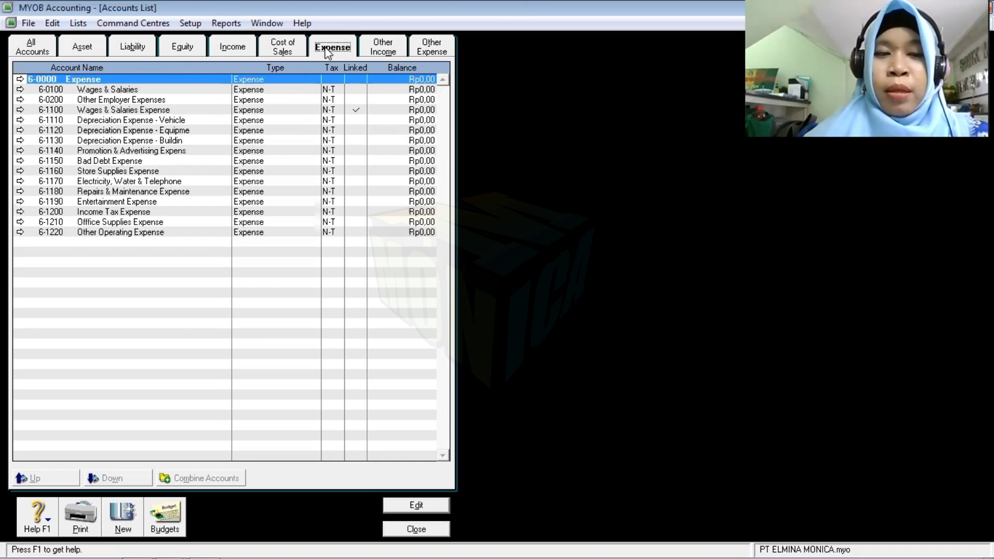
double_click(118, 91)
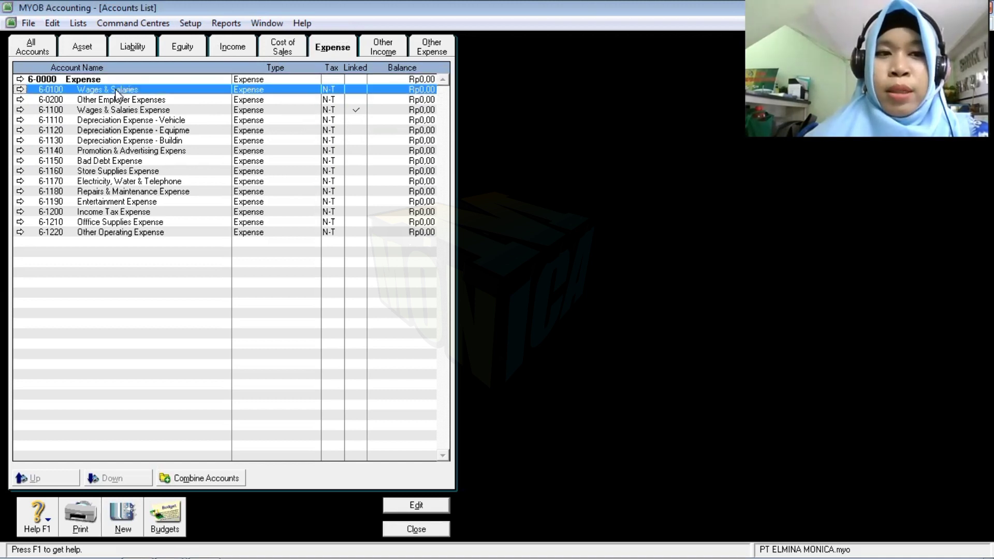
left_click(53, 22)
left_click(98, 126)
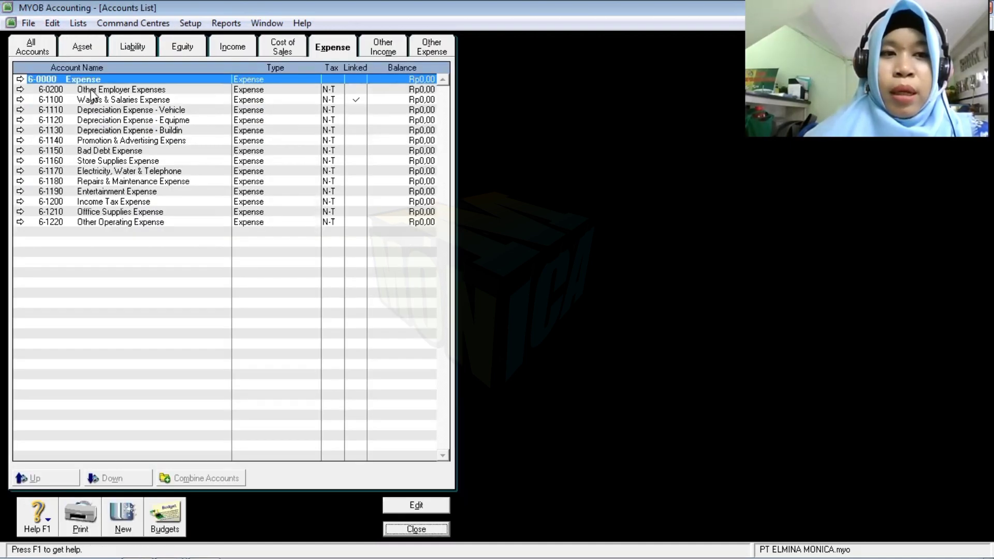
- Delete the expense account 6-0200 Other Employer Expenses
double_click(91, 90)
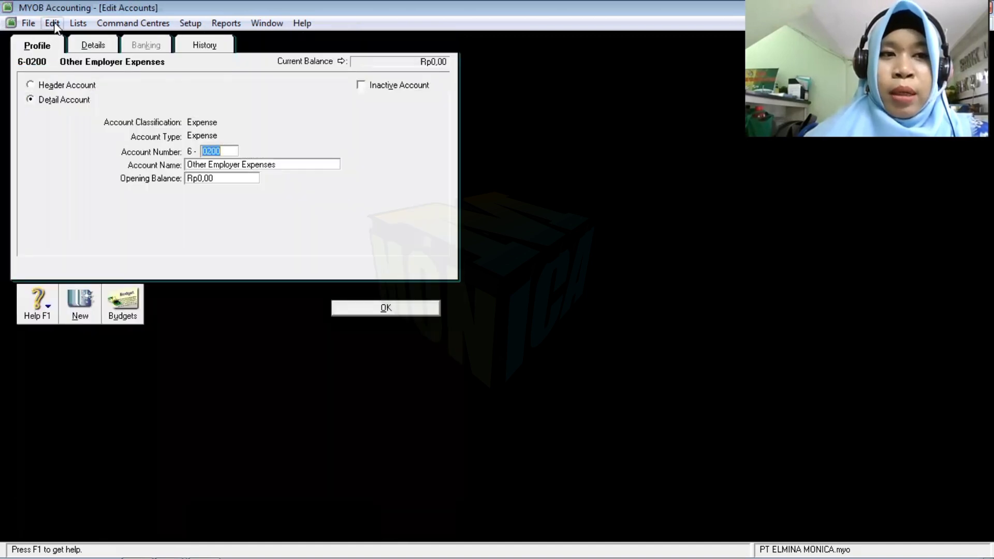
left_click(52, 23)
left_click(117, 126)
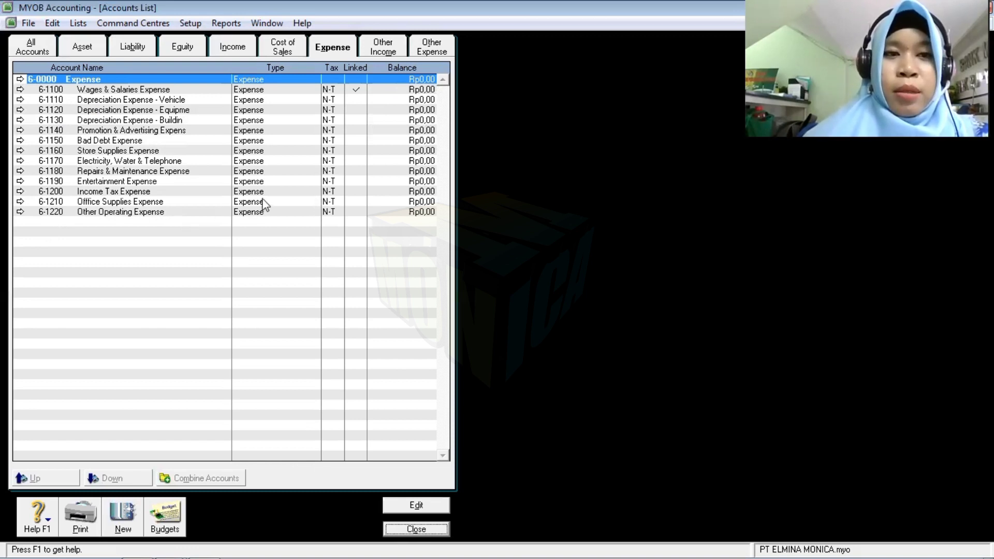
- Check the other income and other expense accounts, and close the accounts list
left_click(383, 48)
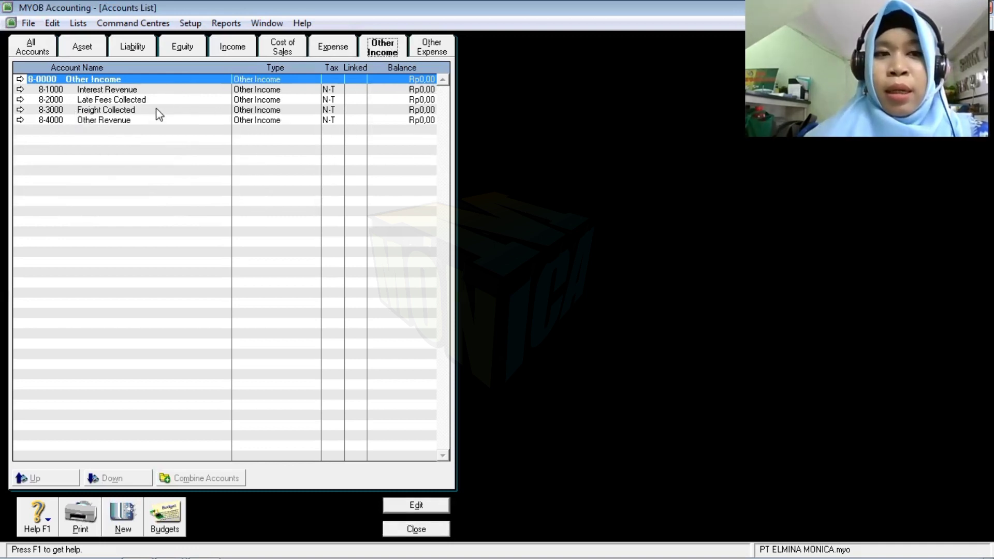
left_click(431, 47)
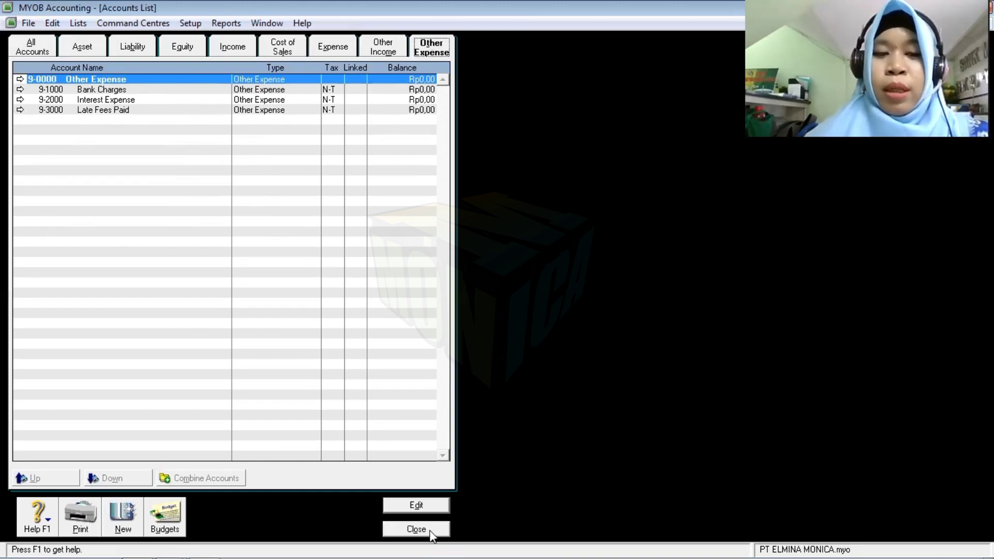
left_click(415, 529)
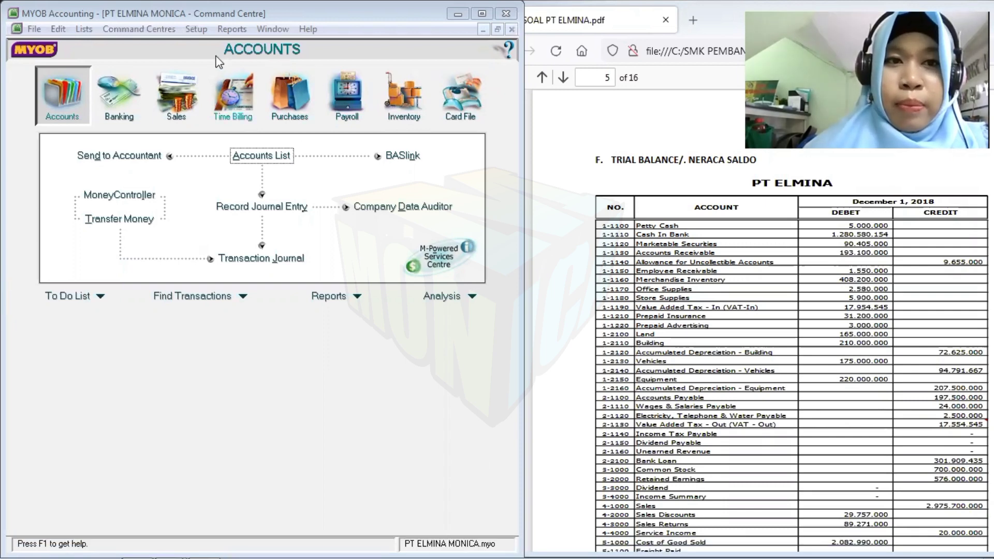
- Open the account opening balances, skip the Electronic Clearing Account and set Petty Cash to Rp5.000.000
left_click(199, 28)
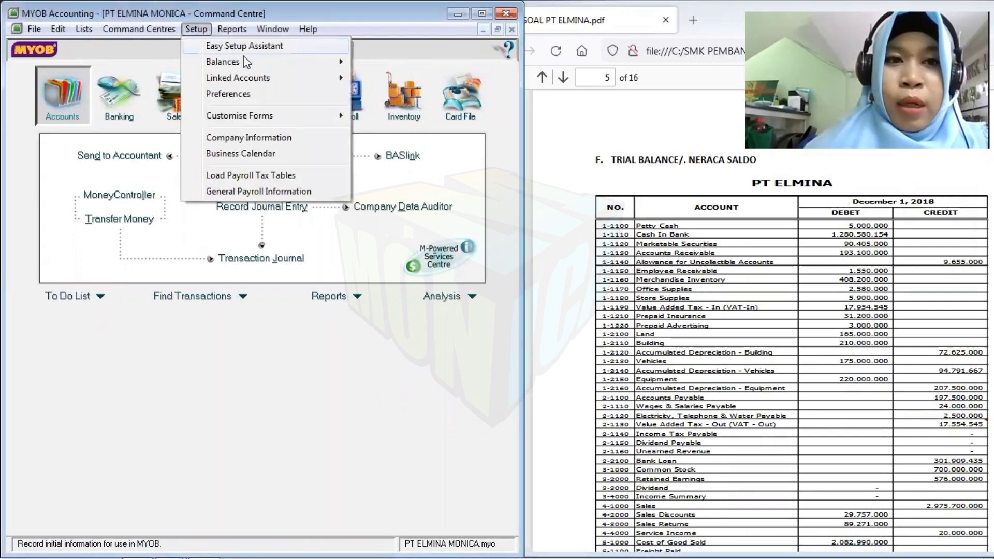
mouse_move(265, 60)
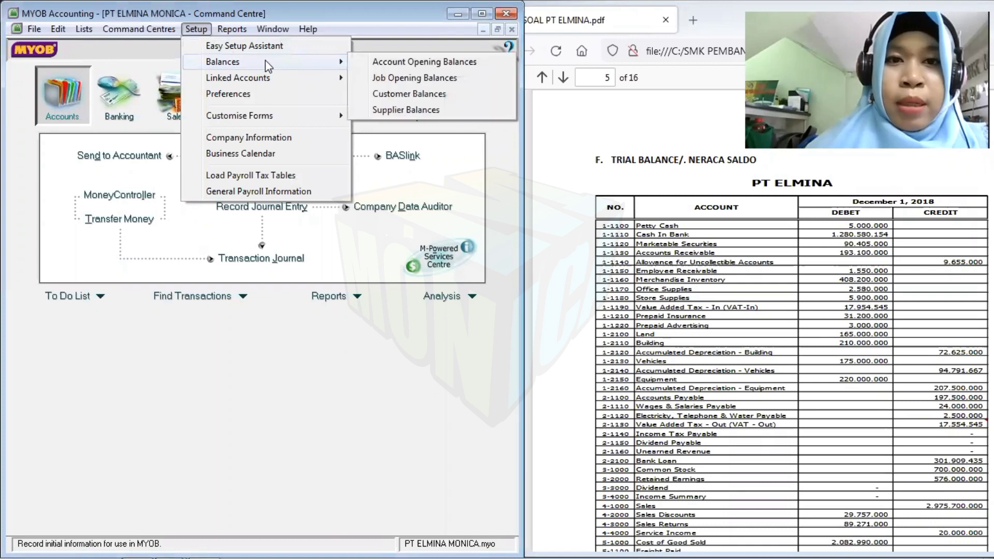
left_click(365, 69)
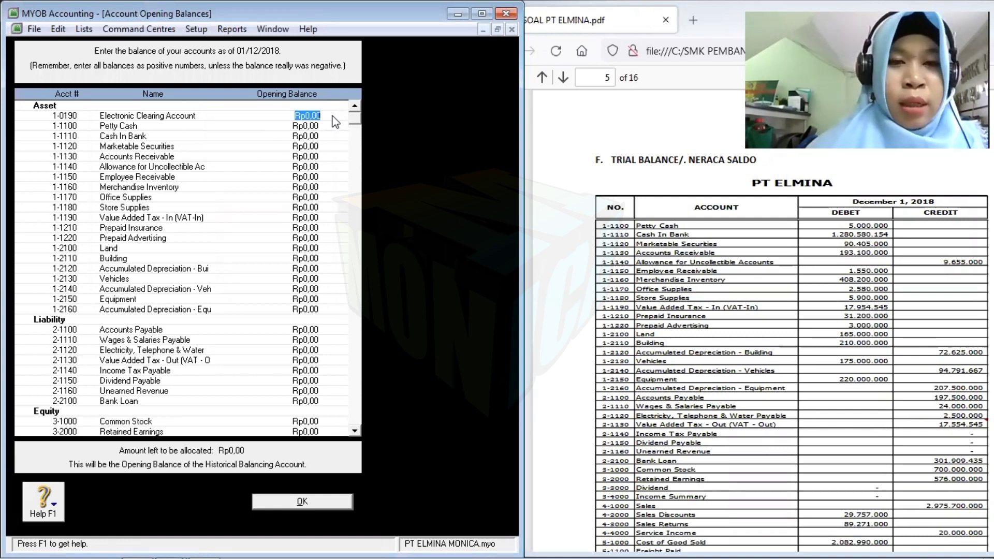
key("Tab")
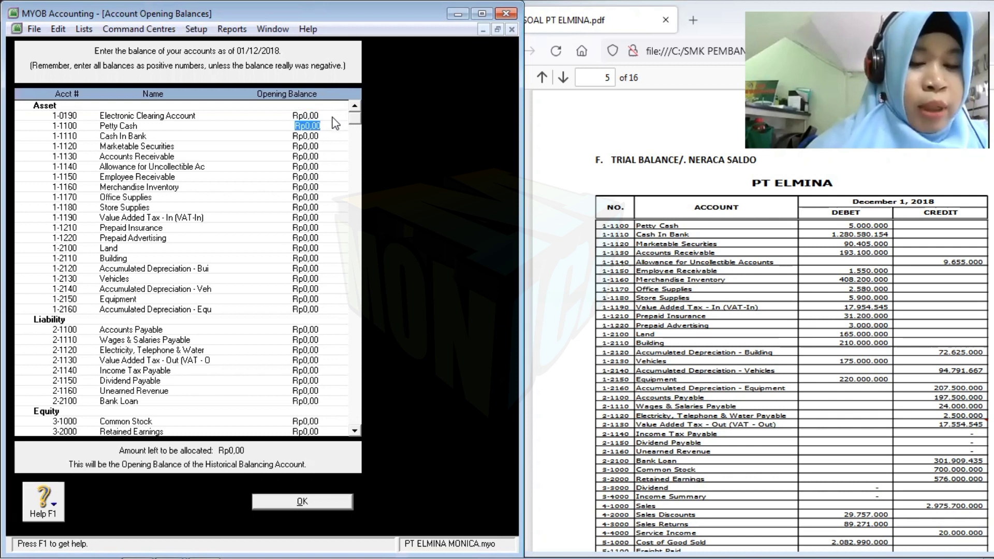
type("5000000")
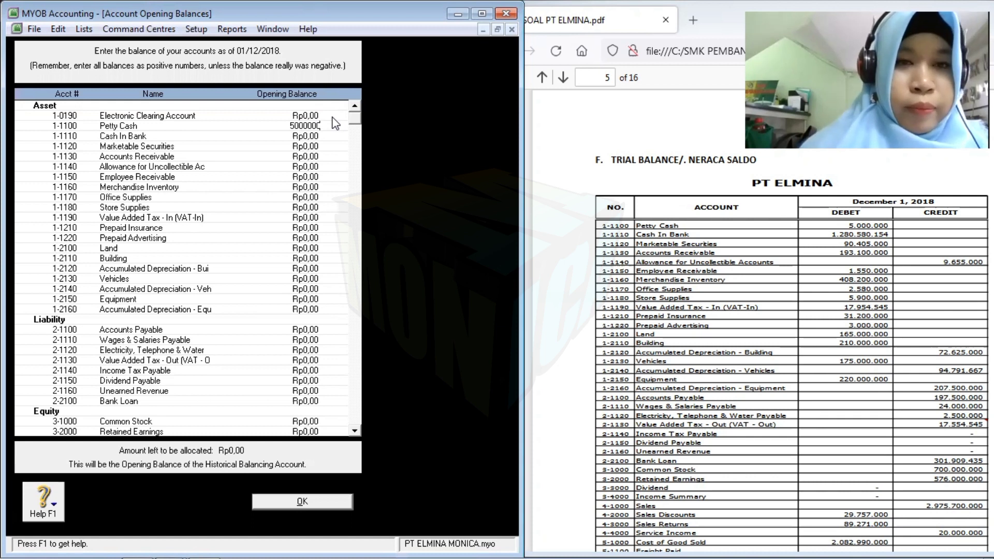
key("Tab")
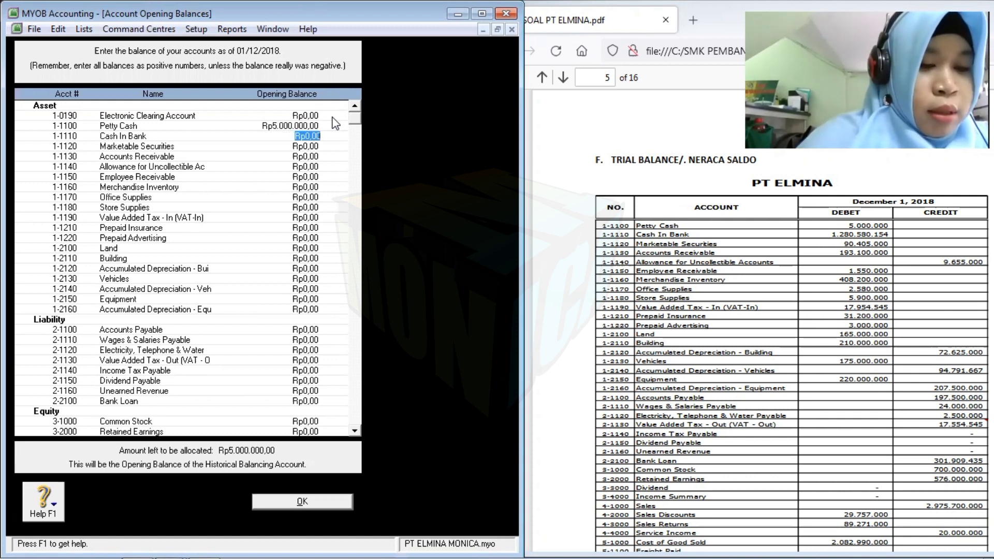
- Set the opening balances of Cash In Bank to Rp1.280.580.154 and Marketable Securities to Rp90.405.000
type("128")
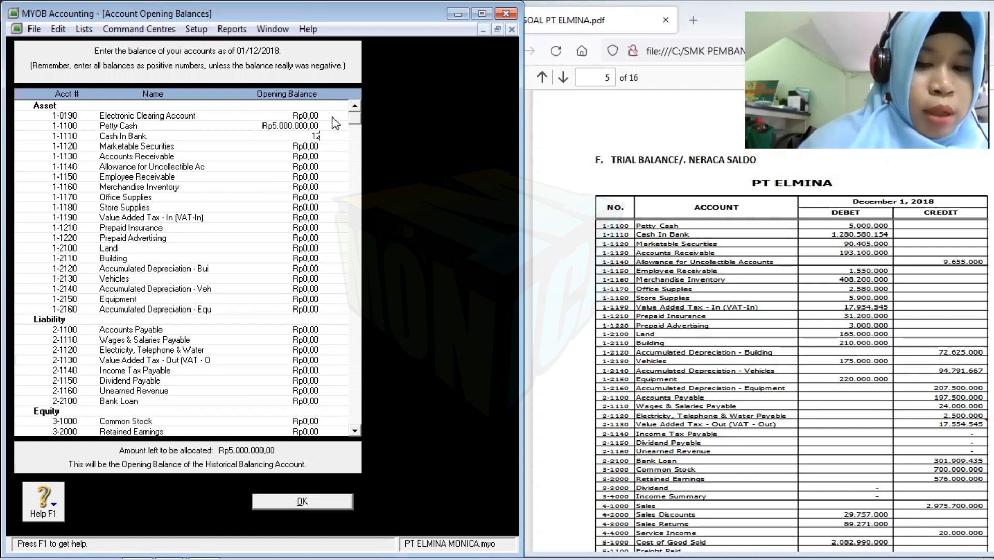
type("05")
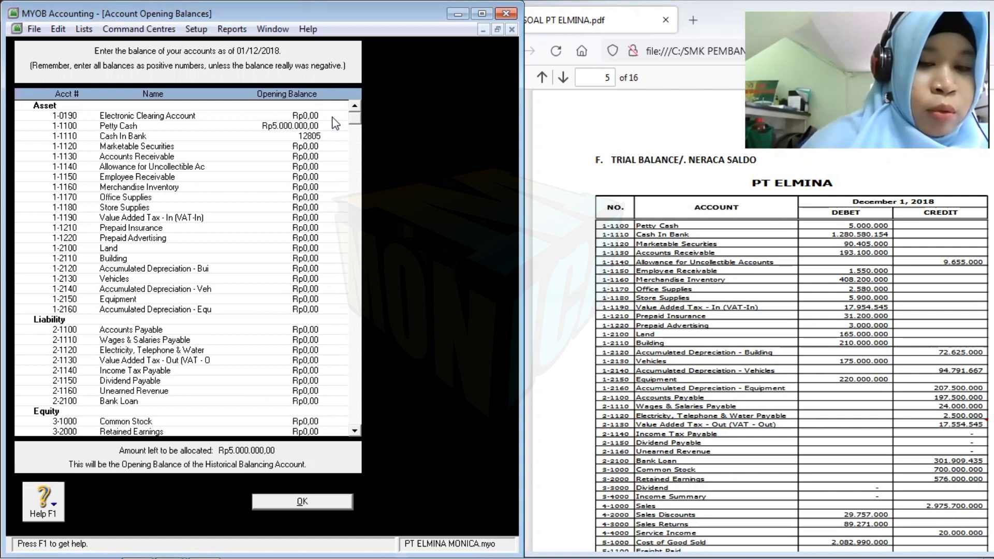
type("80154")
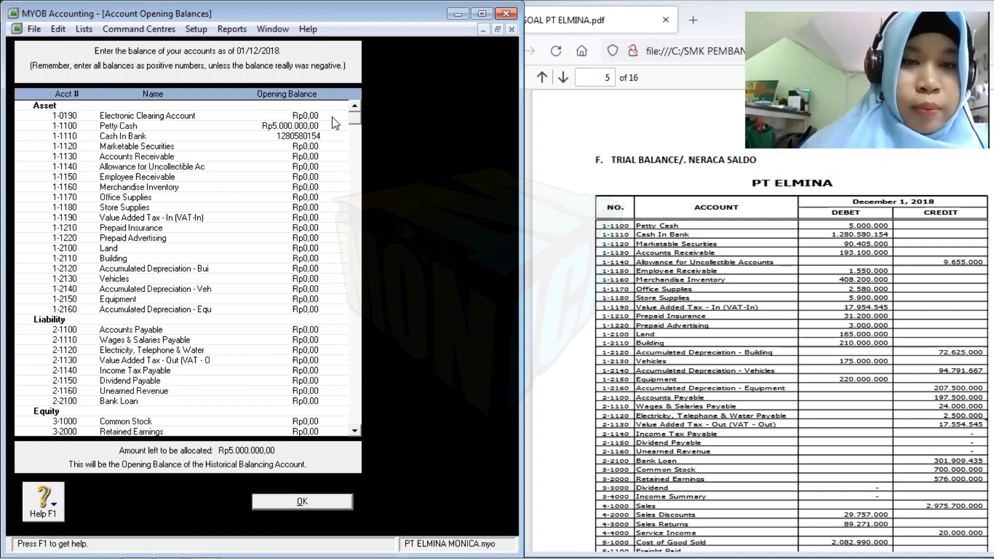
key("Tab")
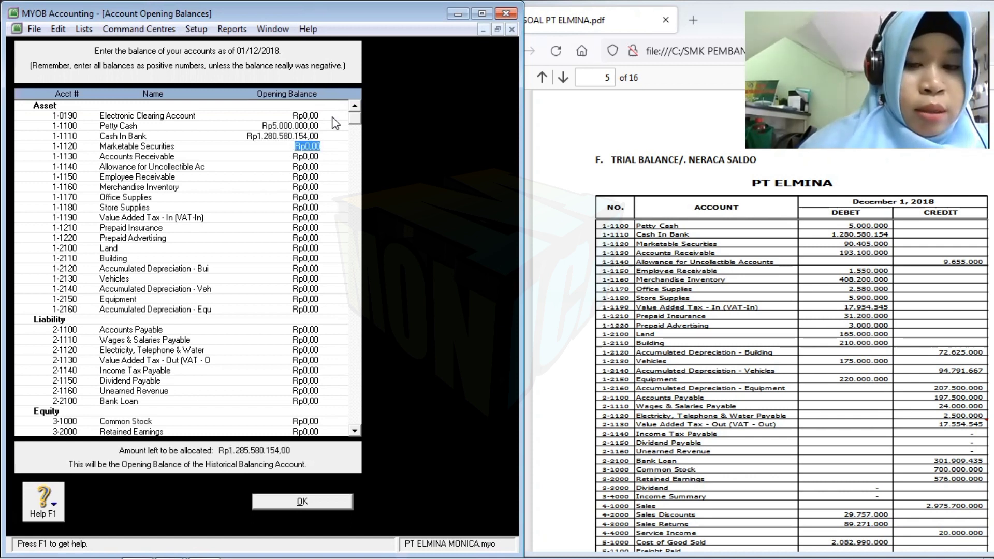
type("90405000")
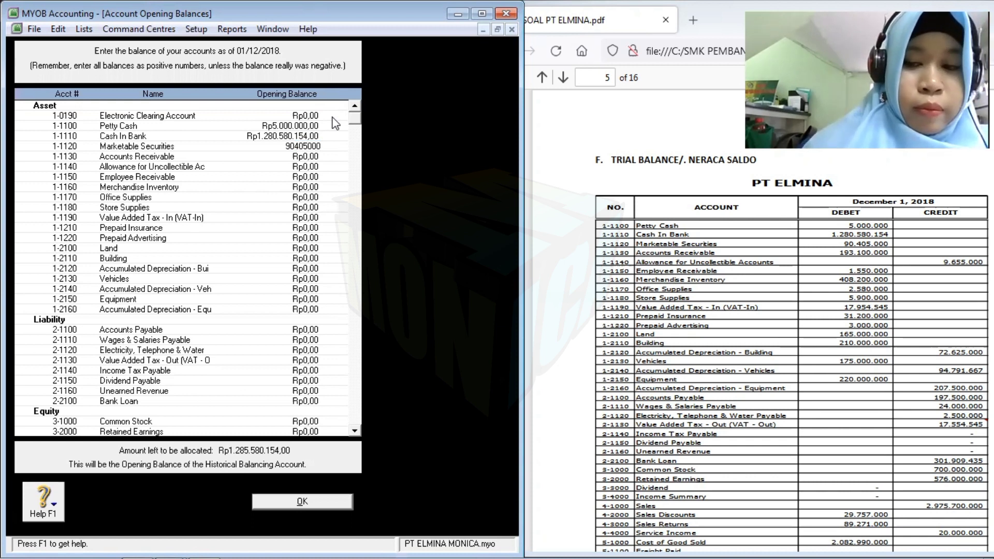
key("Tab")
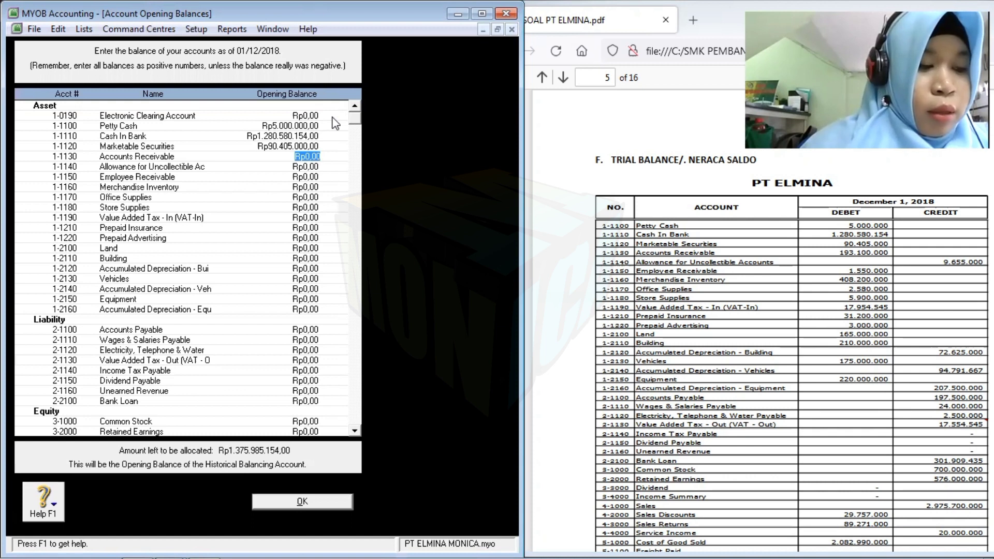
- Set the opening balances of Accounts Receivable to Rp193.100.000 and Allowance for Uncollectible Accounts to minus Rp9.655.000
type("19")
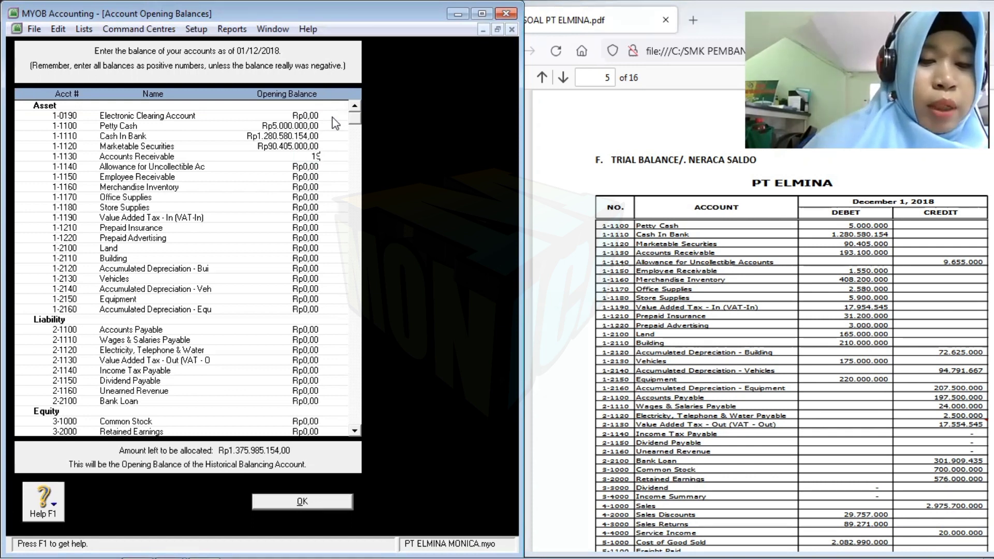
type("3.10")
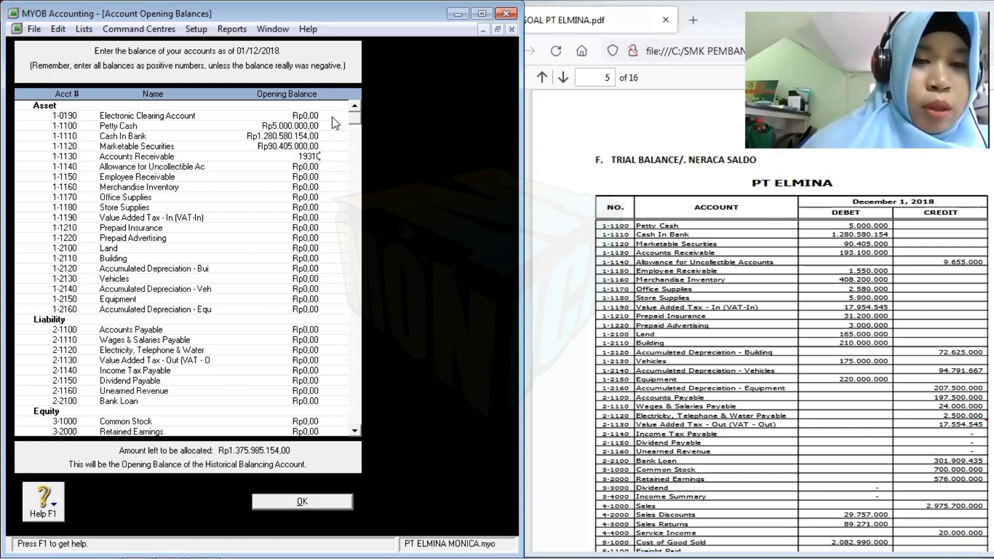
type("0.00000")
key("Tab")
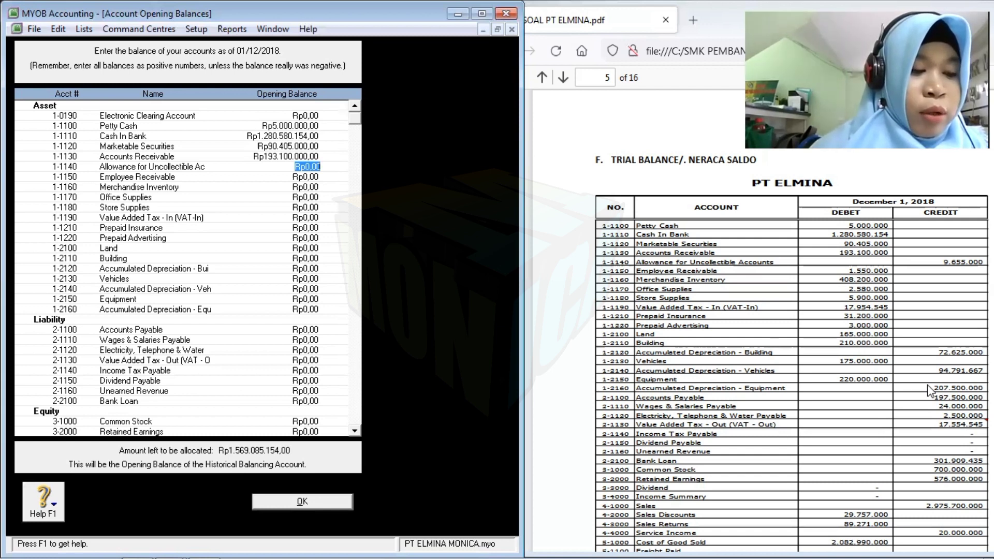
key("BackSpace")
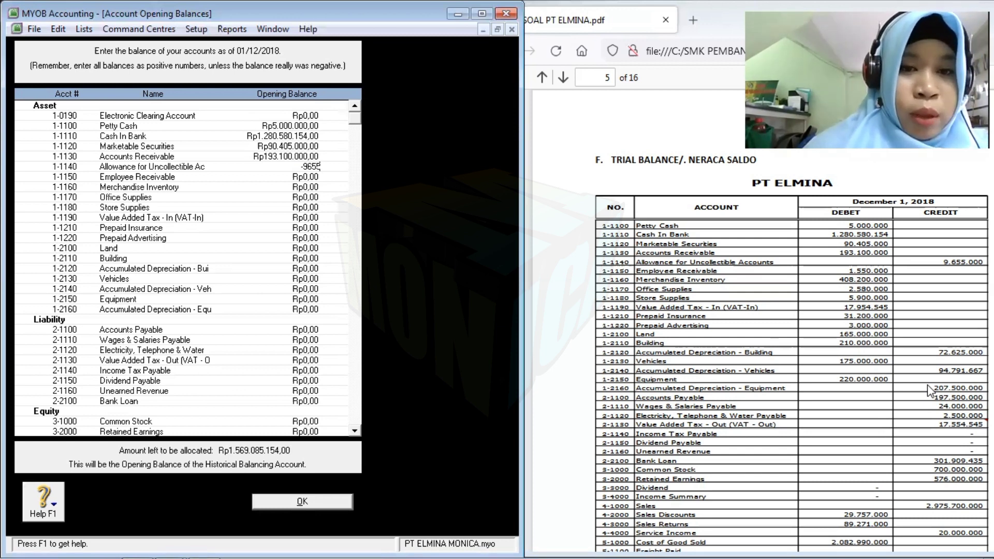
type("-9655000")
key("Tab")
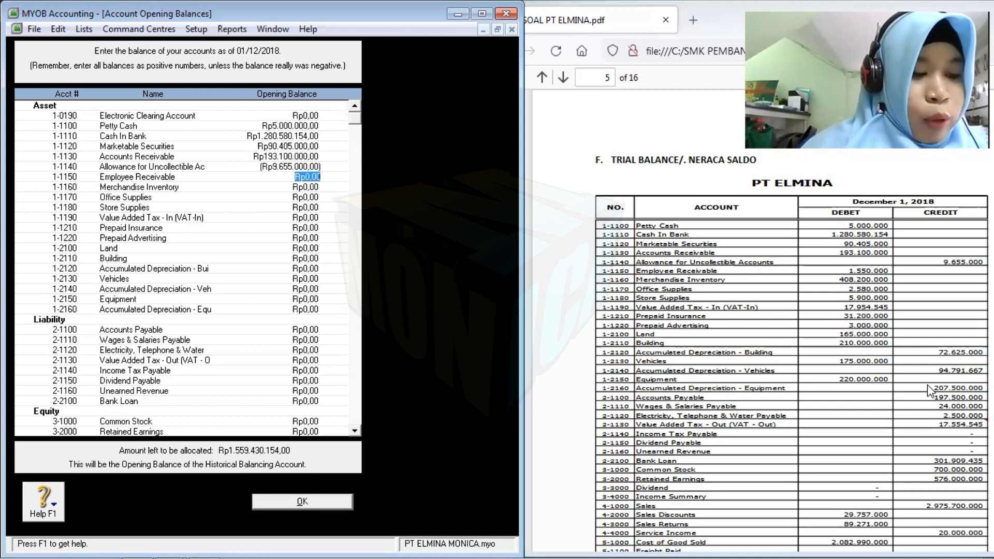
- Set the opening balance of Employee Receivable to Rp1.550.000
type("1")
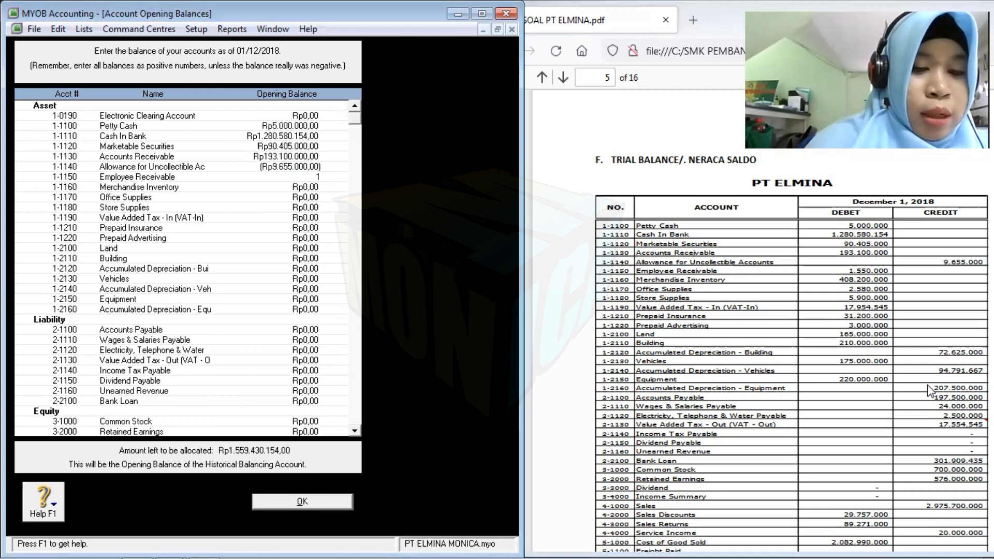
type("5500")
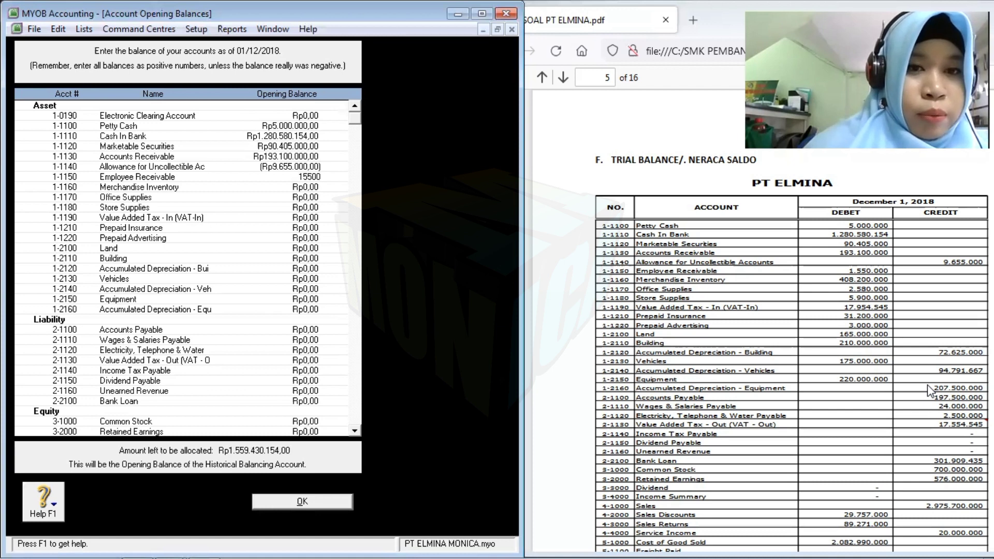
type("00")
key("Tab")
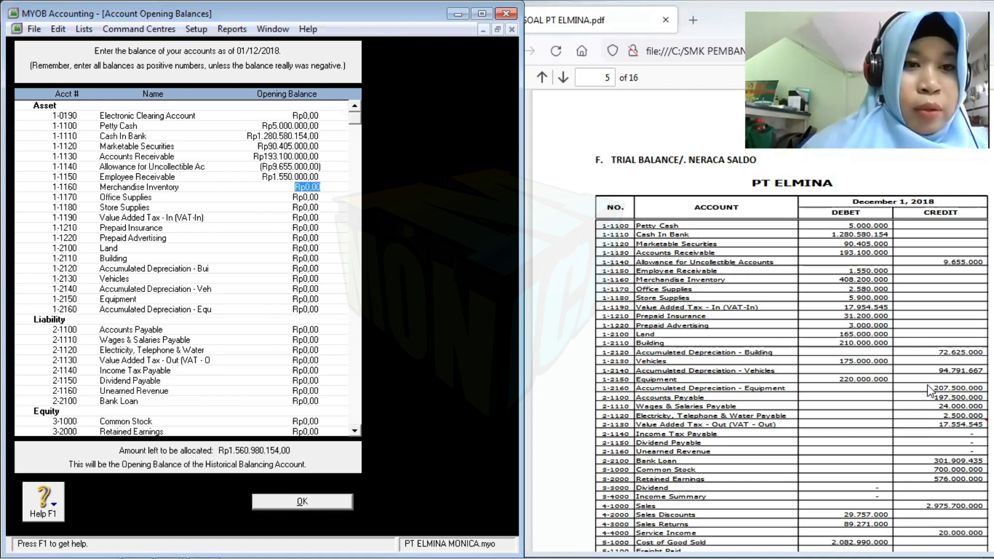
- Set the opening balance of Merchandise Inventory to Rp408.200.000
type("40")
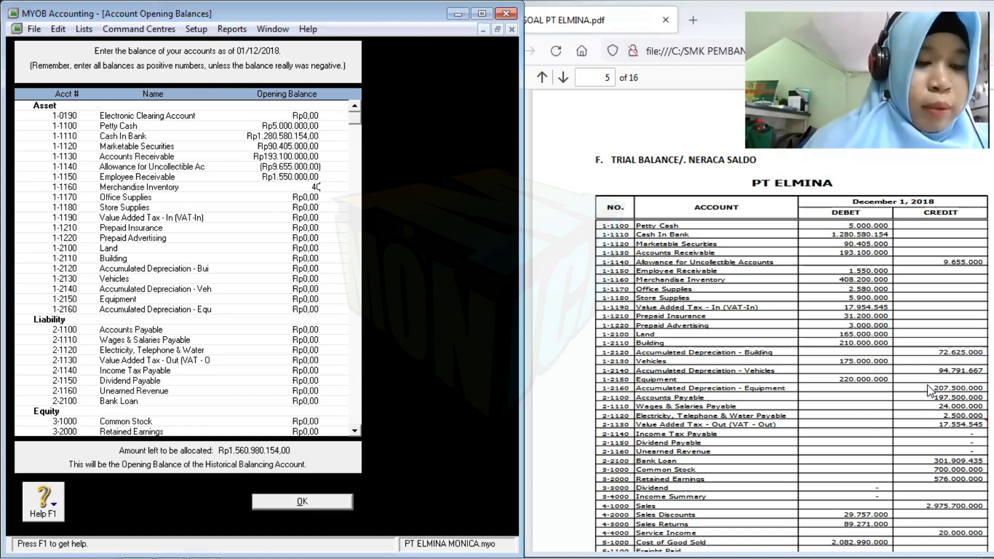
type("82000")
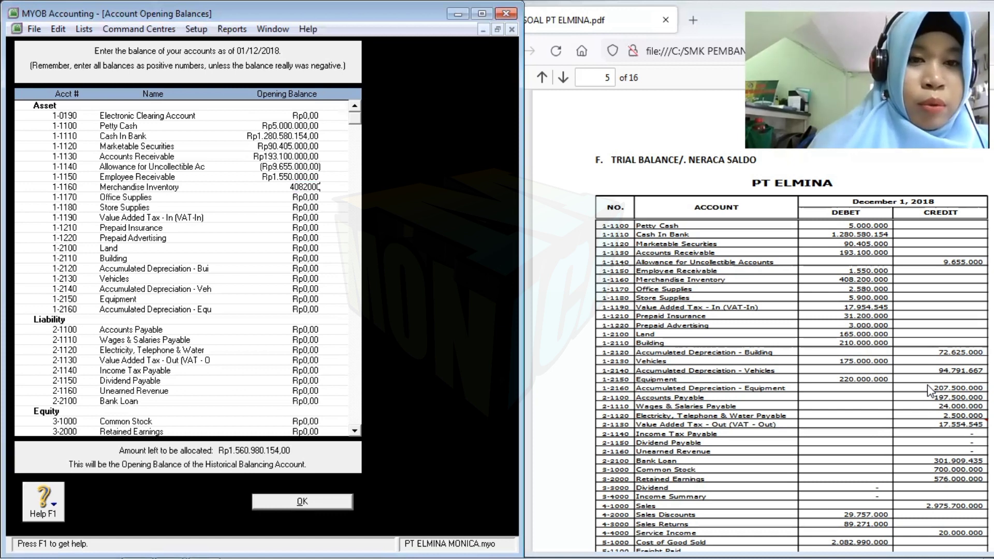
type("00")
key("BackSpace")
key("BackSpace")
key("BackSpace")
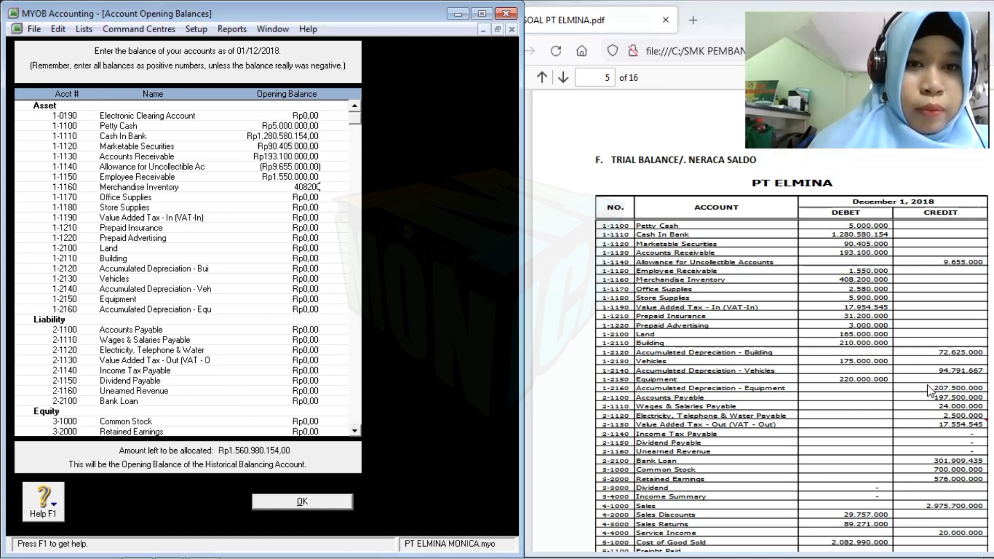
type("000")
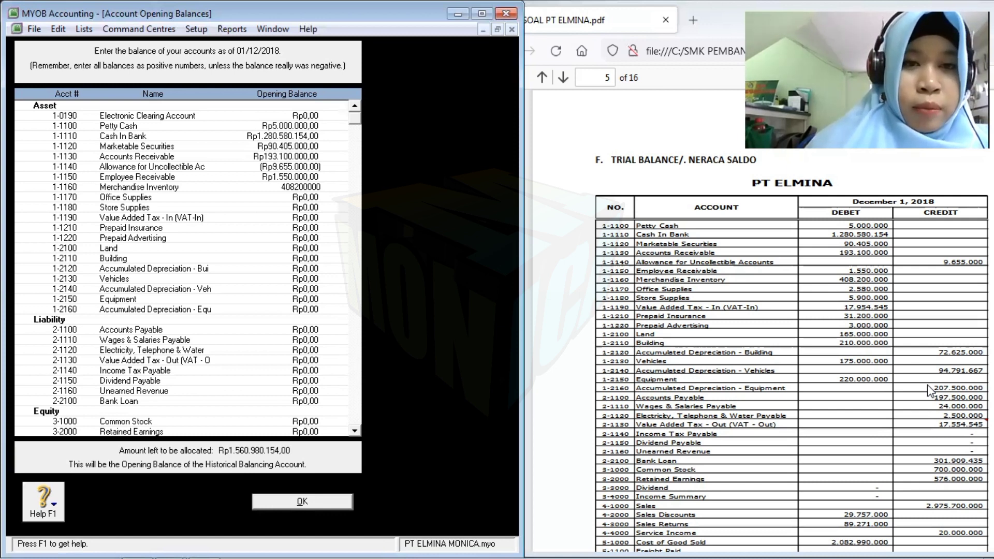
key("Tab")
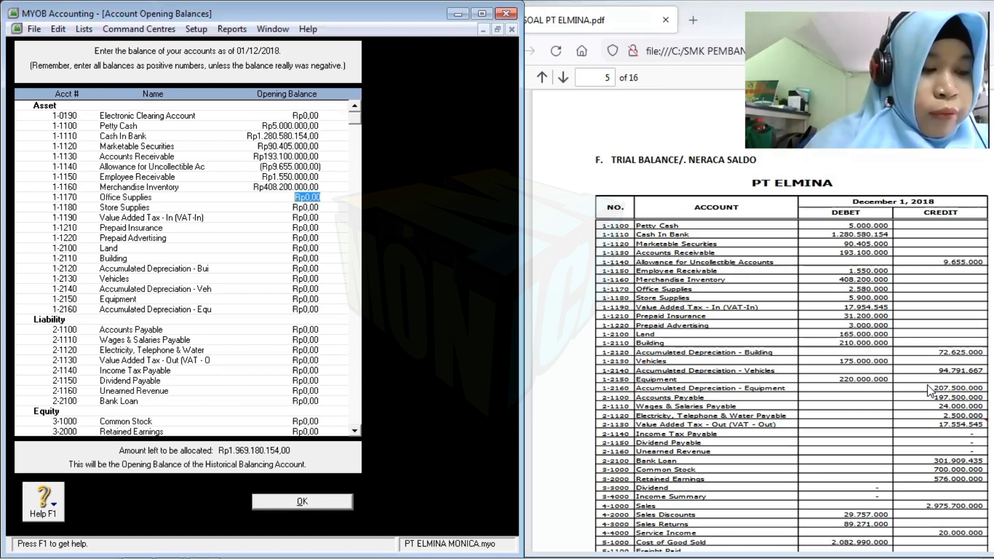
- Set the opening balances of Office Supplies to Rp2.580.000 and Store Supplies to Rp5.900.000
type("2")
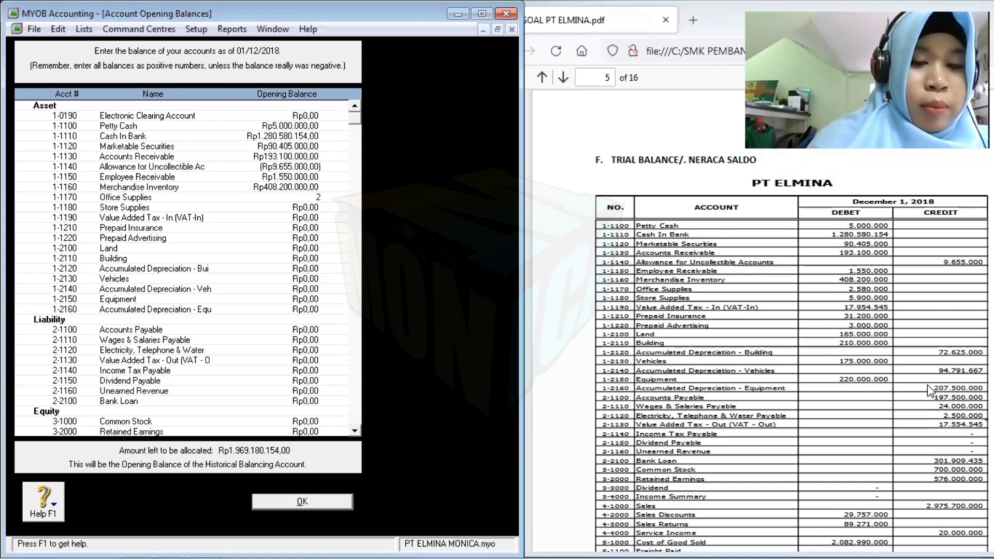
type("580000")
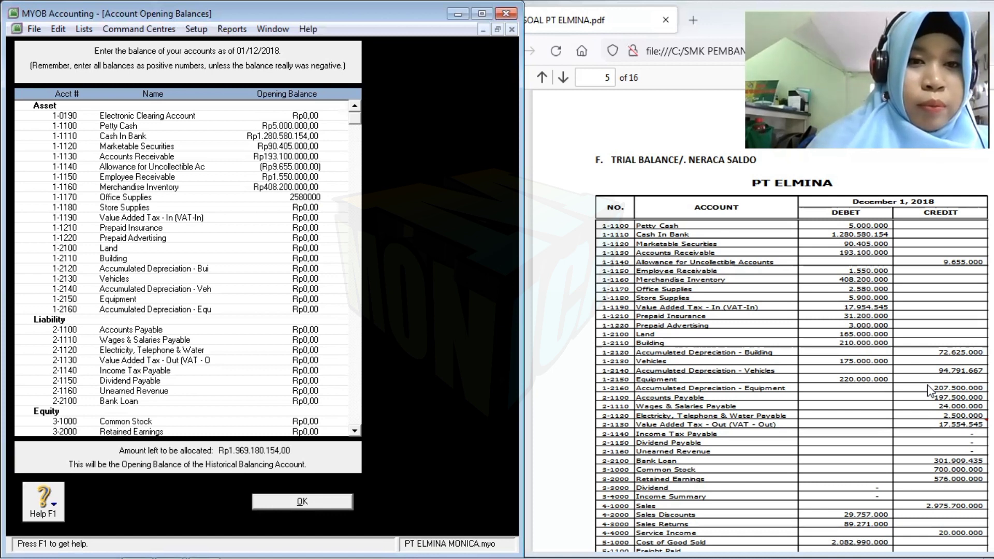
key("Tab")
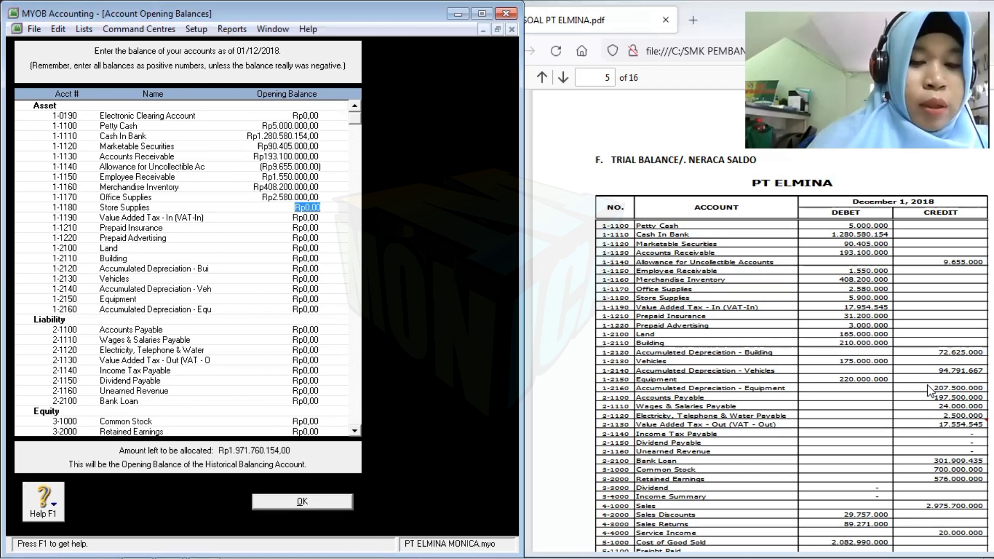
type("5900000")
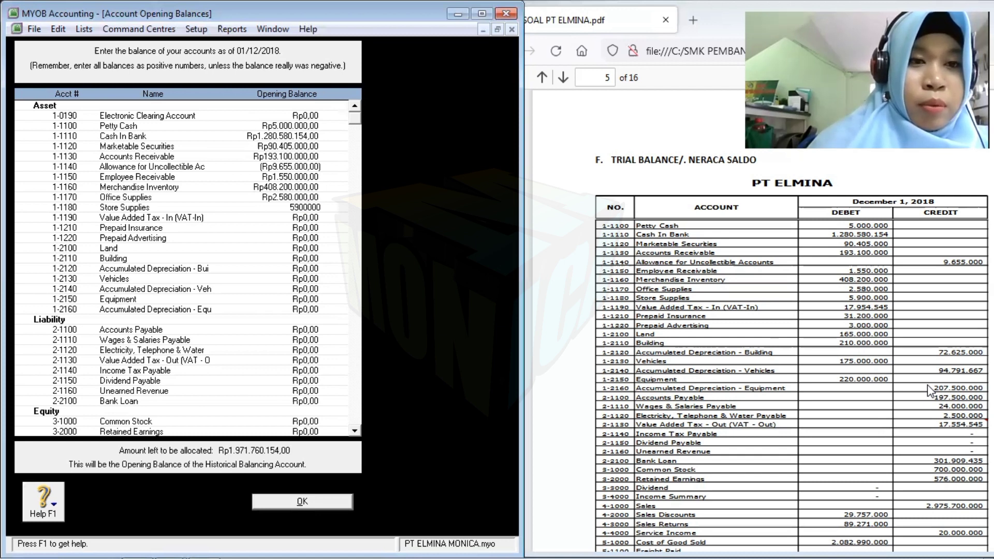
type("0")
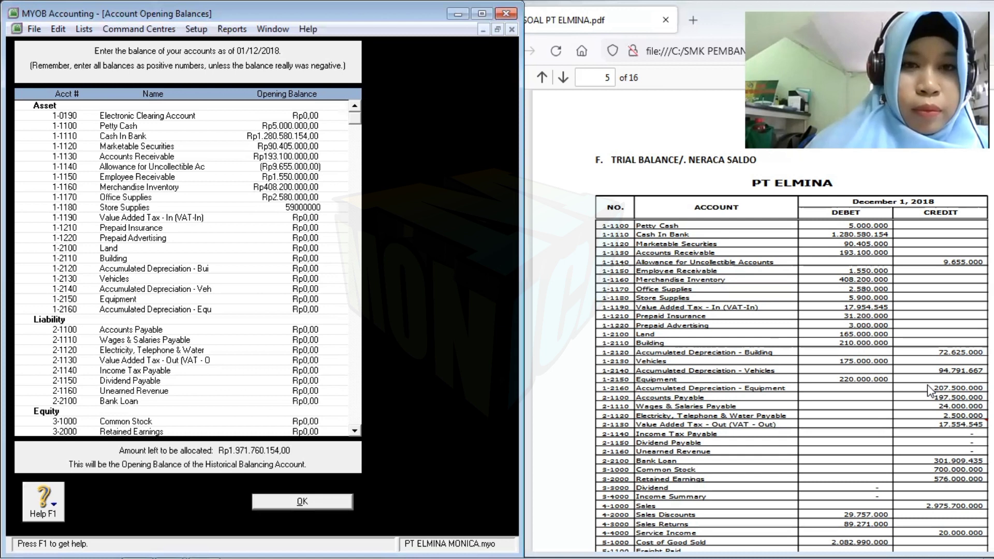
key("BackSpace")
key("BackSpace")
key("BackSpace")
key("BackSpace")
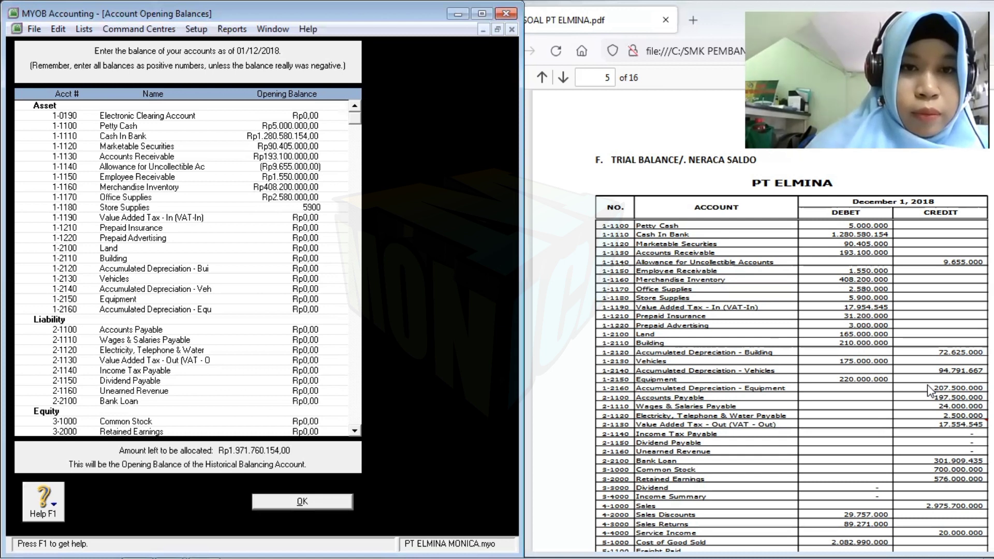
type("000")
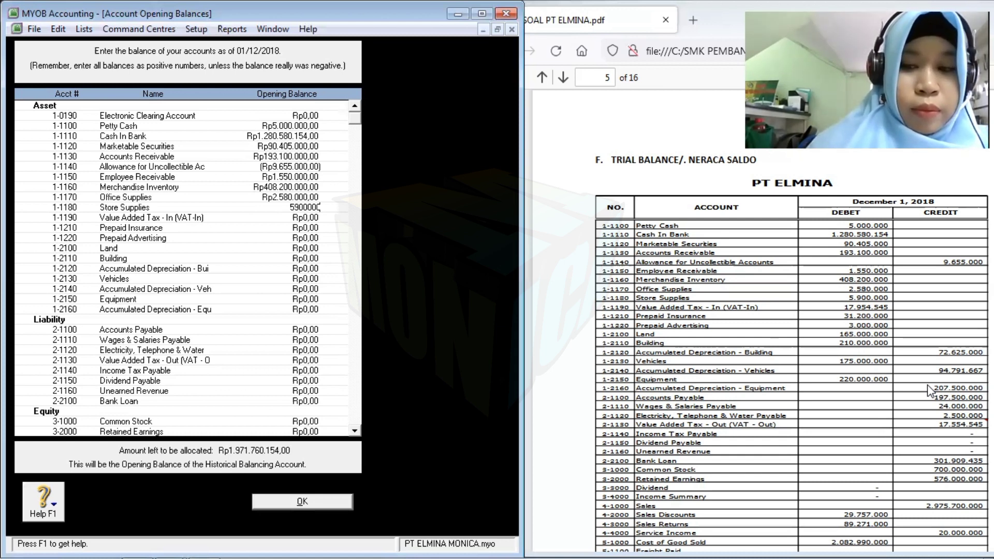
key("Tab")
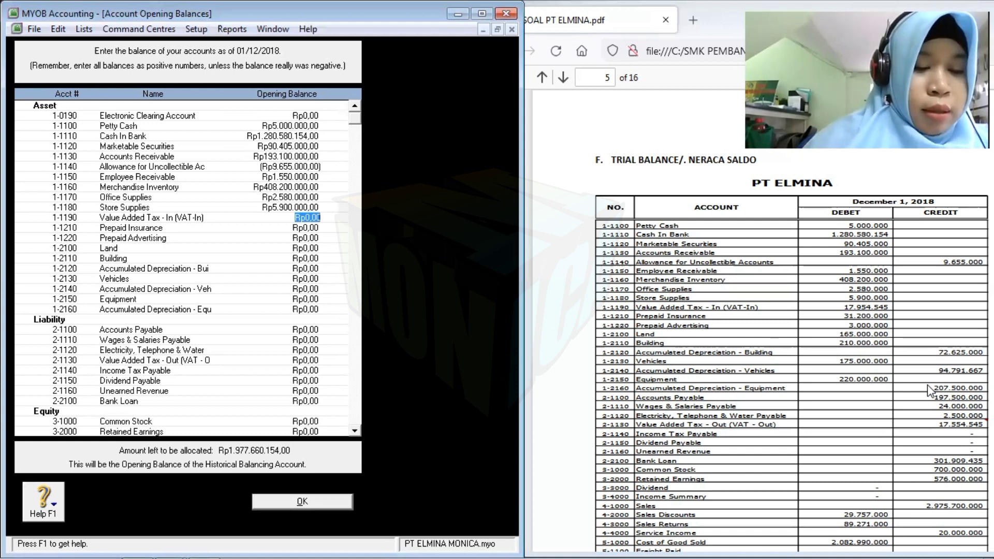
- Set the opening balance of Value Added Tax - In (VAT-In) to Rp17.954.545
type("17")
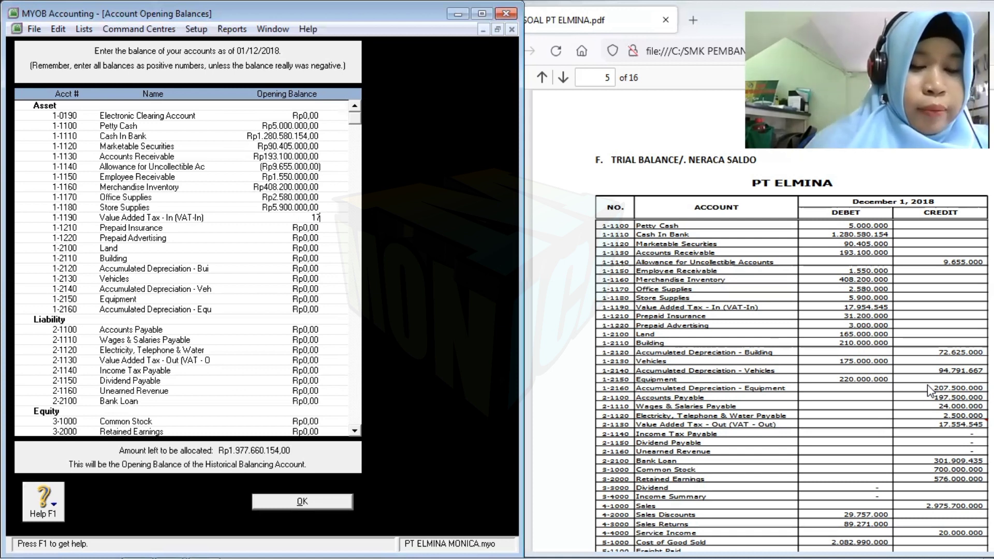
type("9")
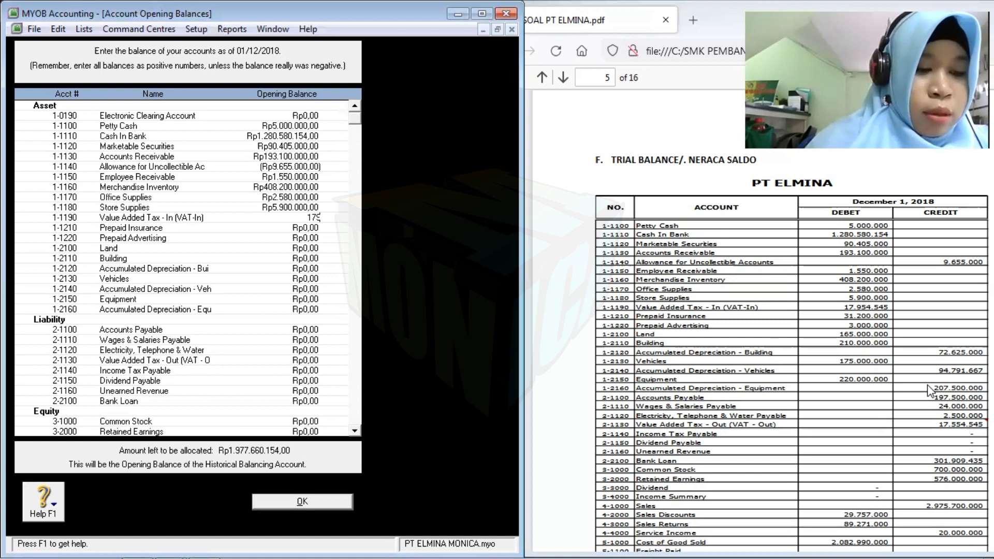
type("54")
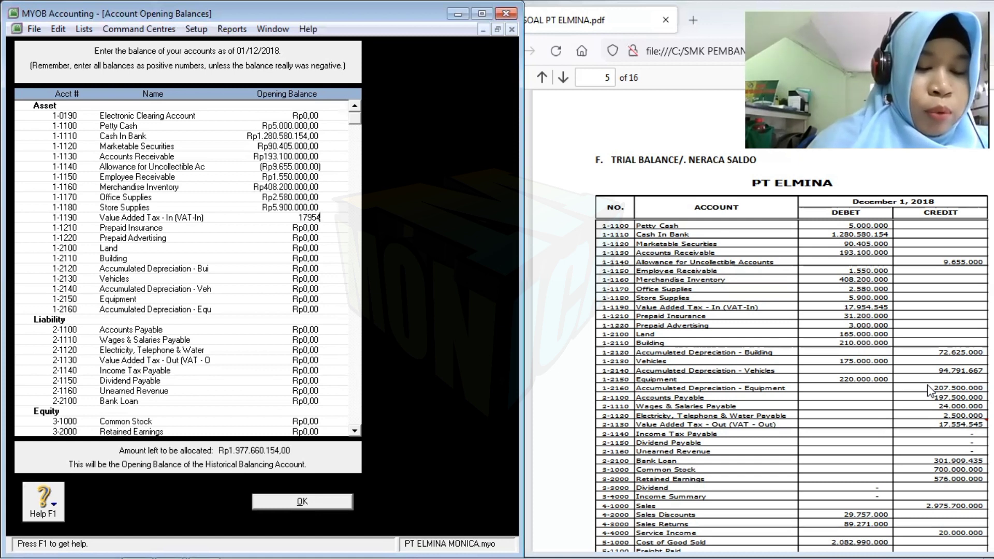
type("5")
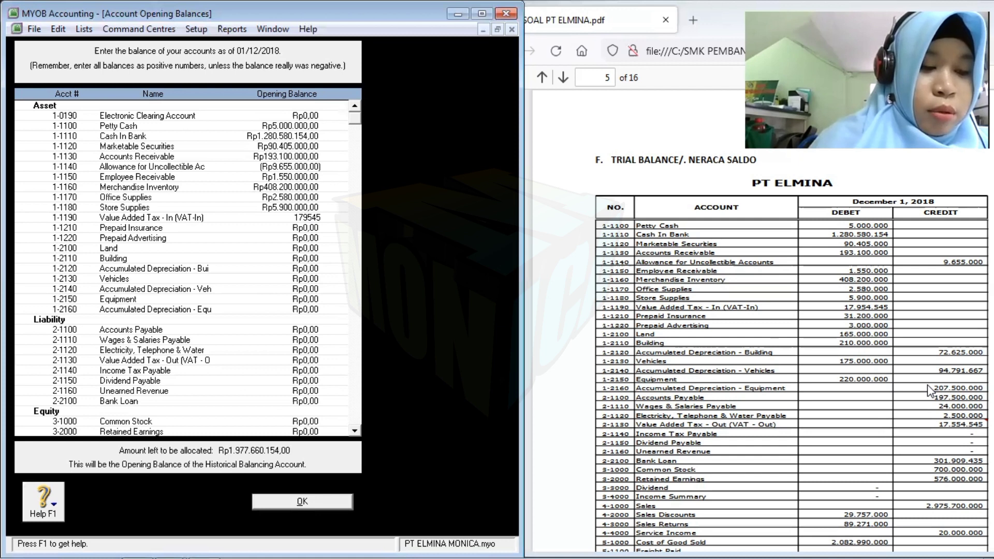
type("45")
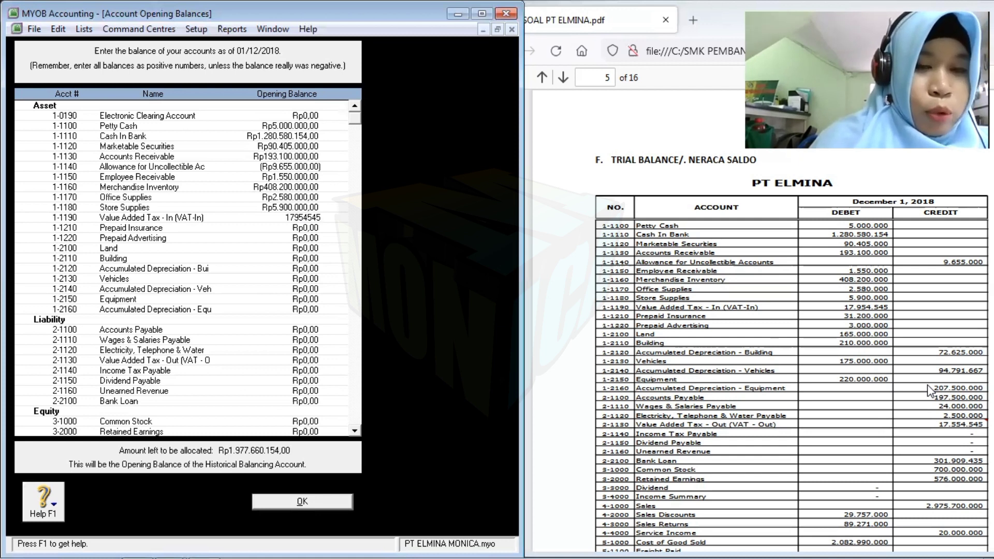
key("Tab")
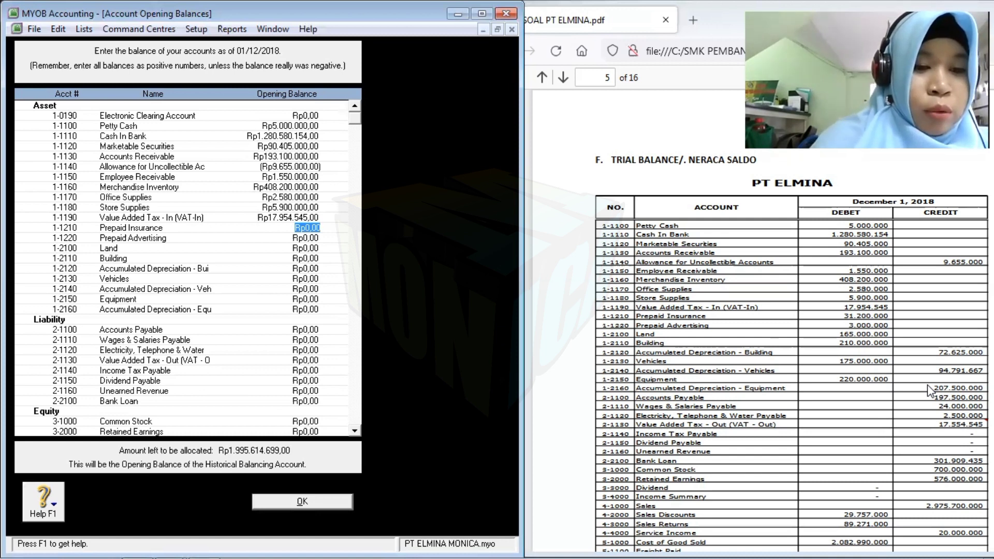
- Set the opening balances of Prepaid Insurance to Rp31.200.000 and Prepaid Advertising to Rp3.000.000
type("312")
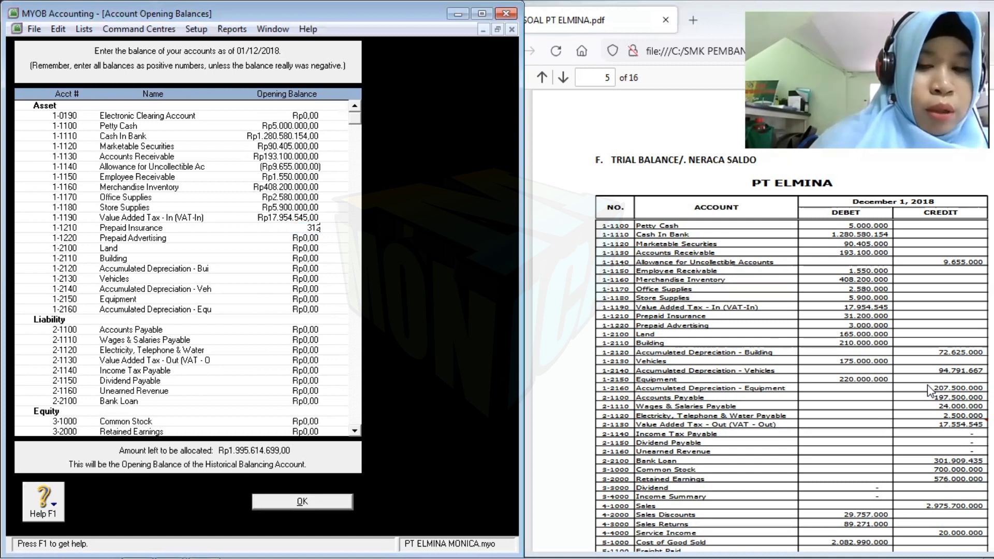
type("0000")
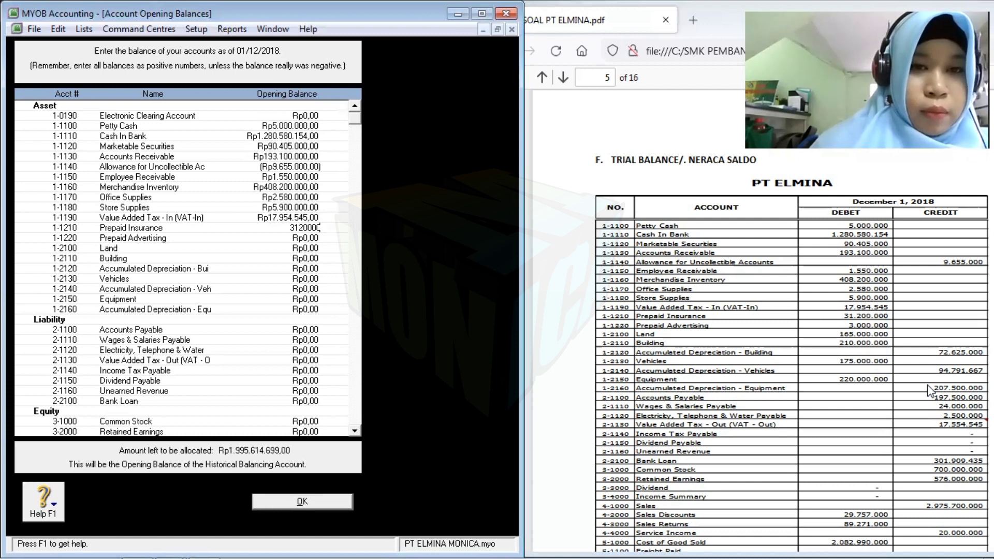
type("0")
key("Tab")
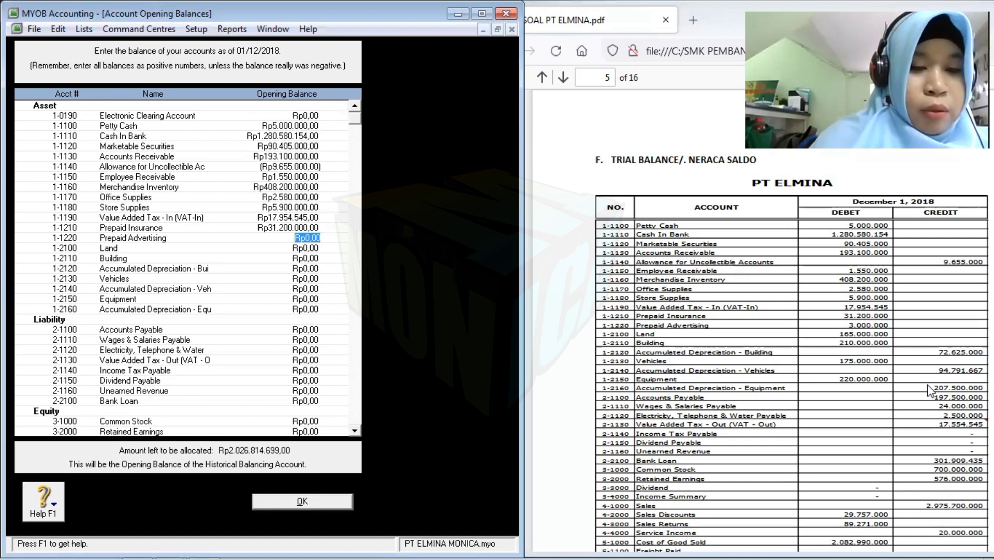
type("3000000")
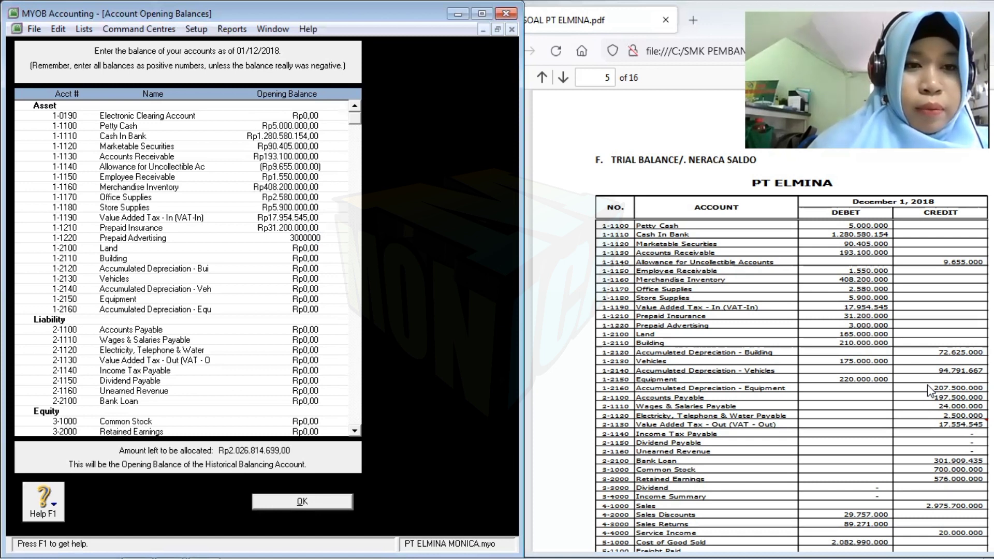
key("Tab")
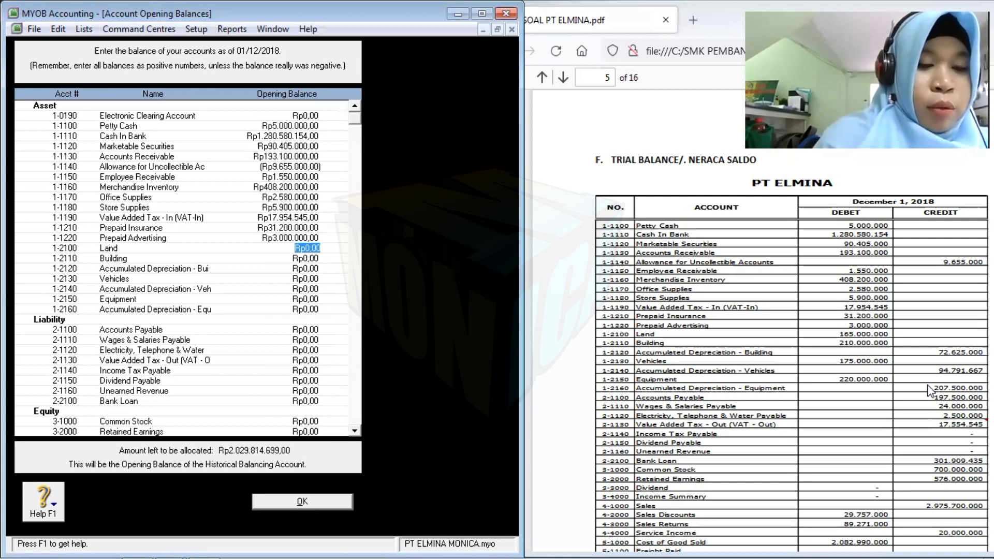
- Set the opening balances of Land to Rp165.000.000 and Building to Rp210.000.000
type("165")
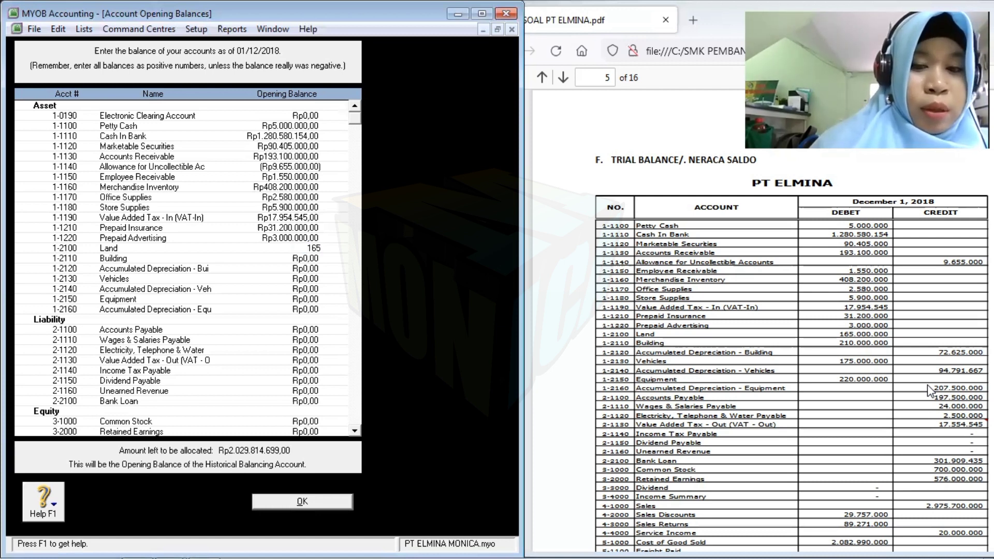
type("000000")
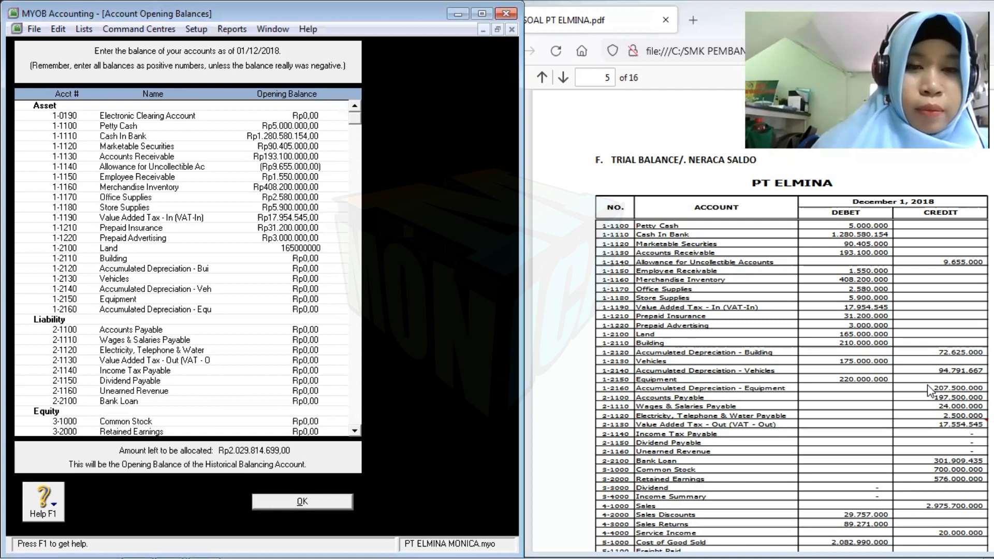
key("Tab")
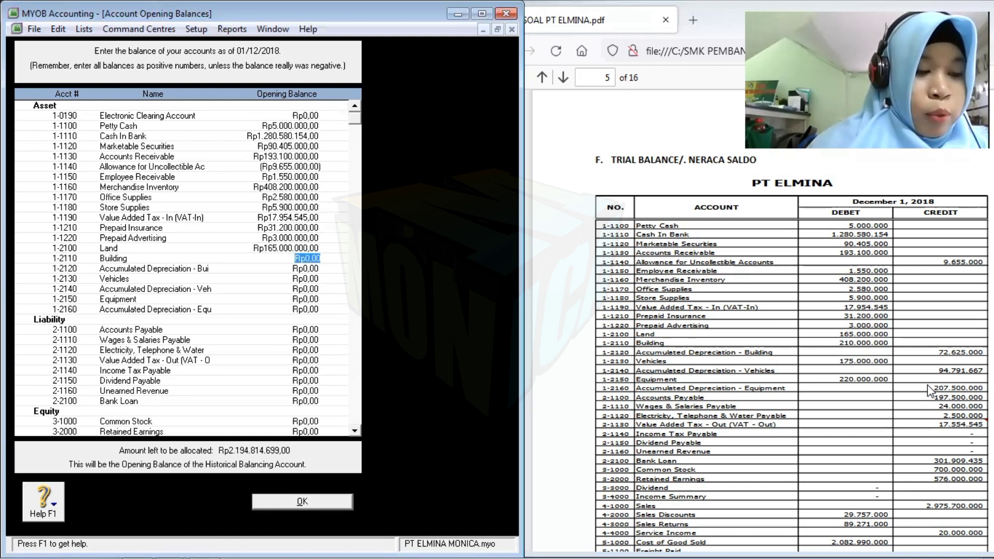
type("21")
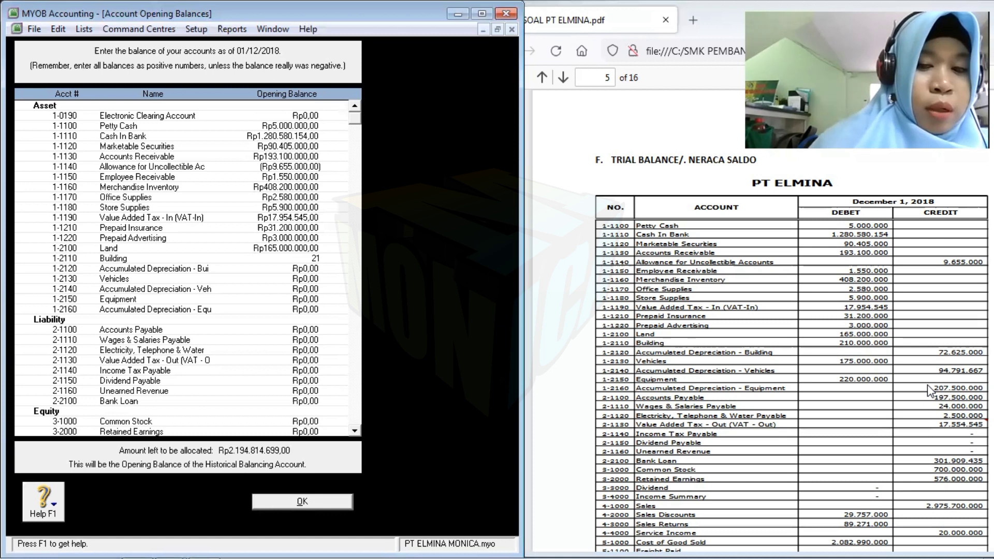
type("0000")
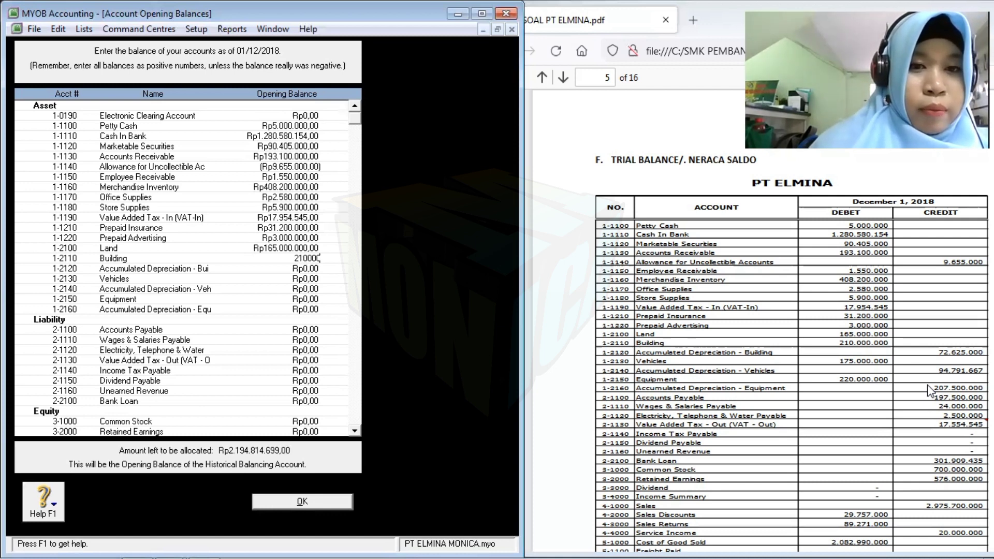
key("BackSpace")
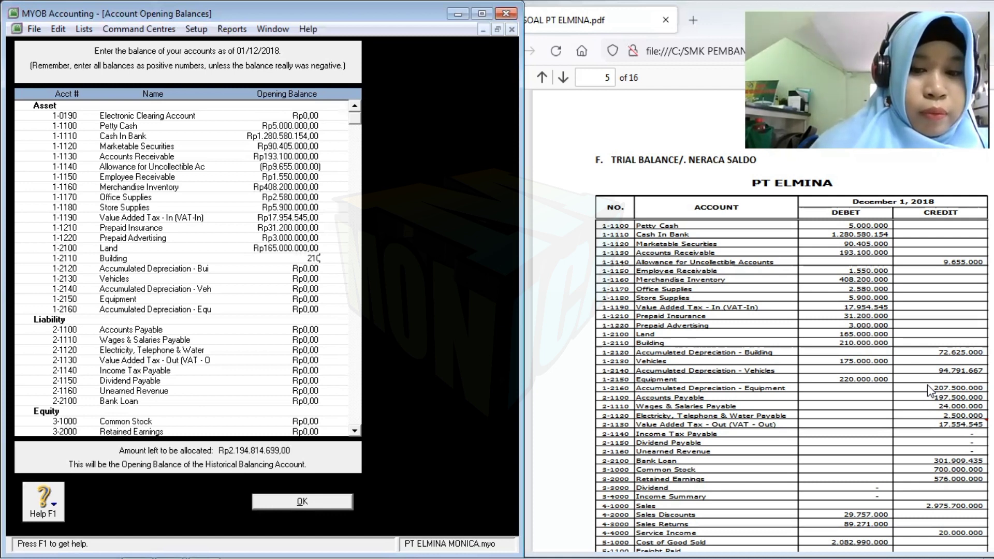
type("000000")
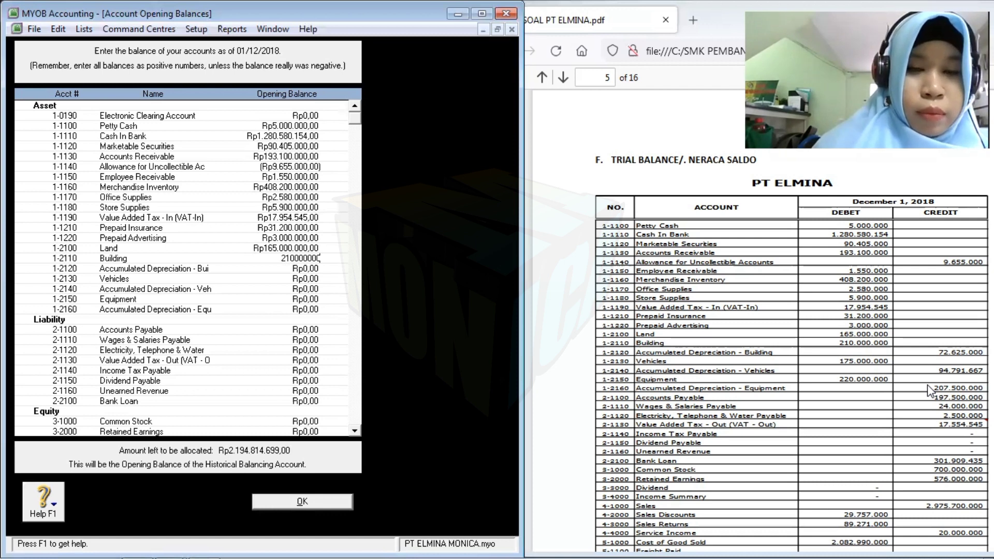
key("Tab")
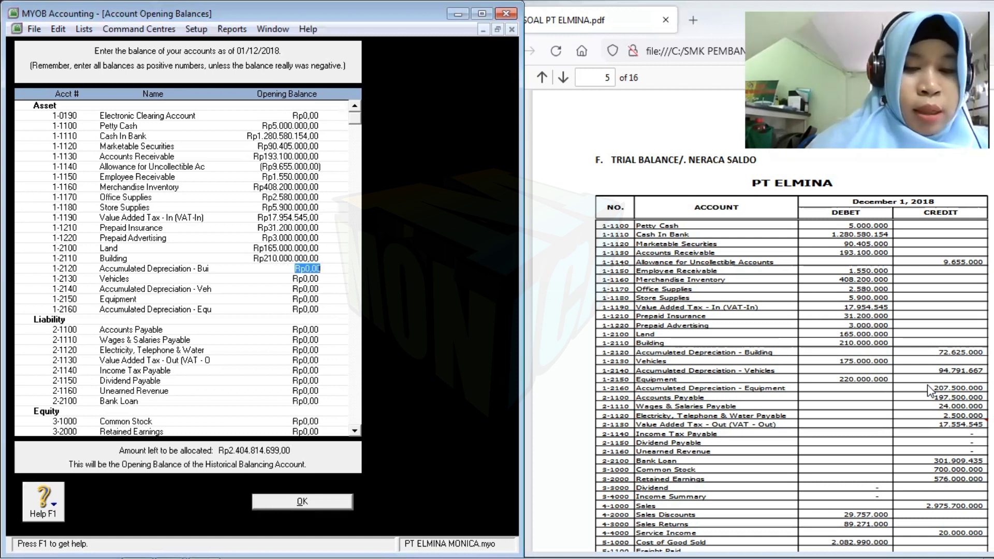
- Set the opening balance of the building's Accumulated Depreciation account to minus Rp72.625.000
key("BackSpace")
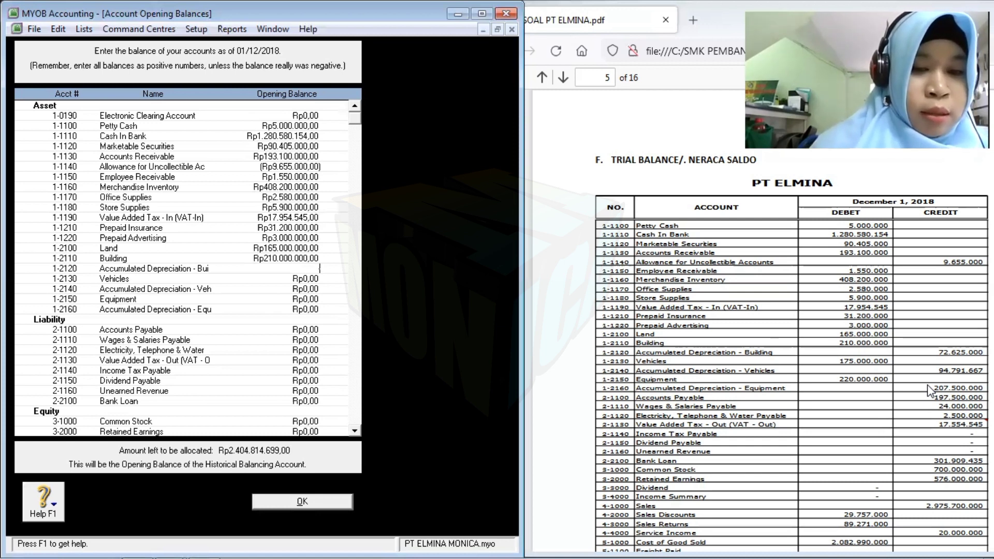
type("-72")
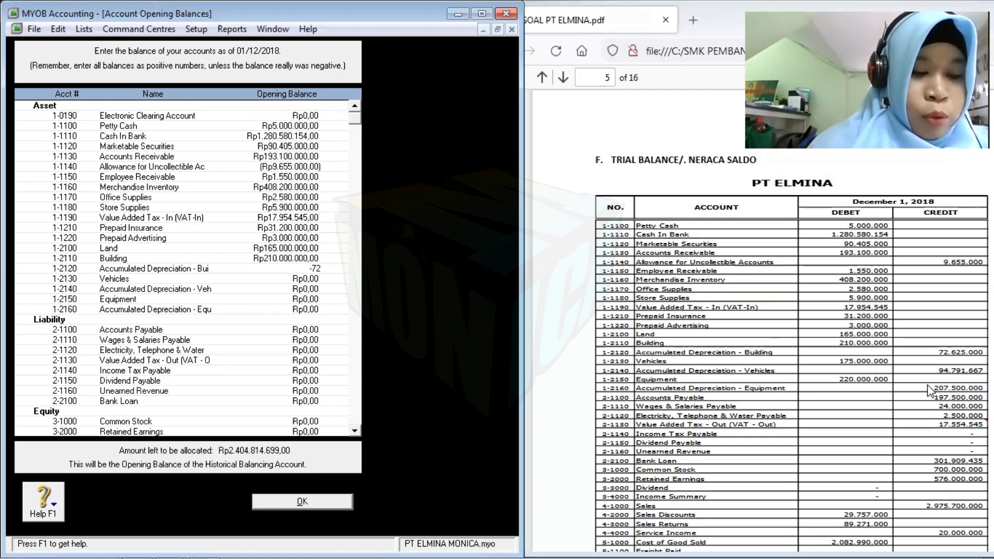
type("6")
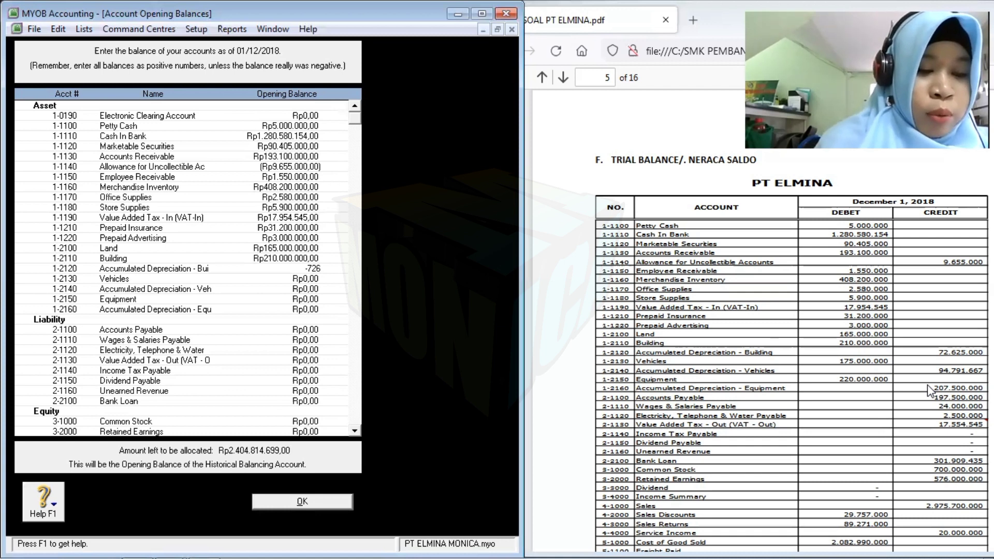
type("25000")
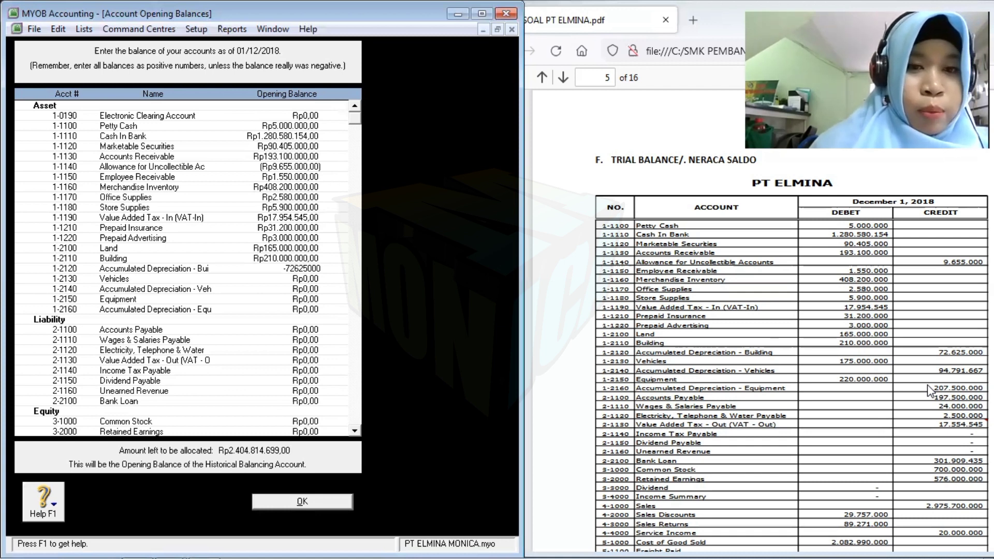
key("Tab")
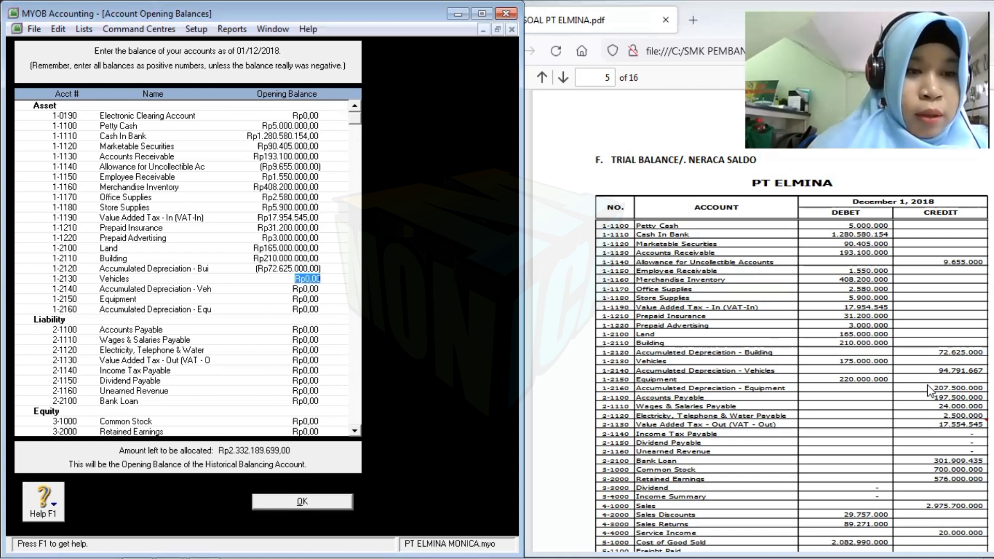
- Set the opening balance of the Vehicles account to Rp175.000.000
type("1")
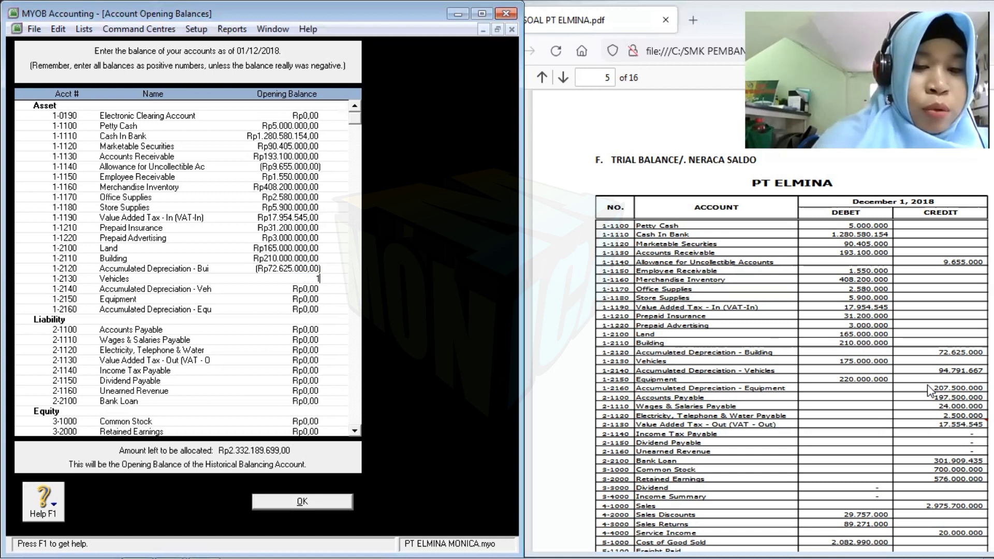
type("75.000.")
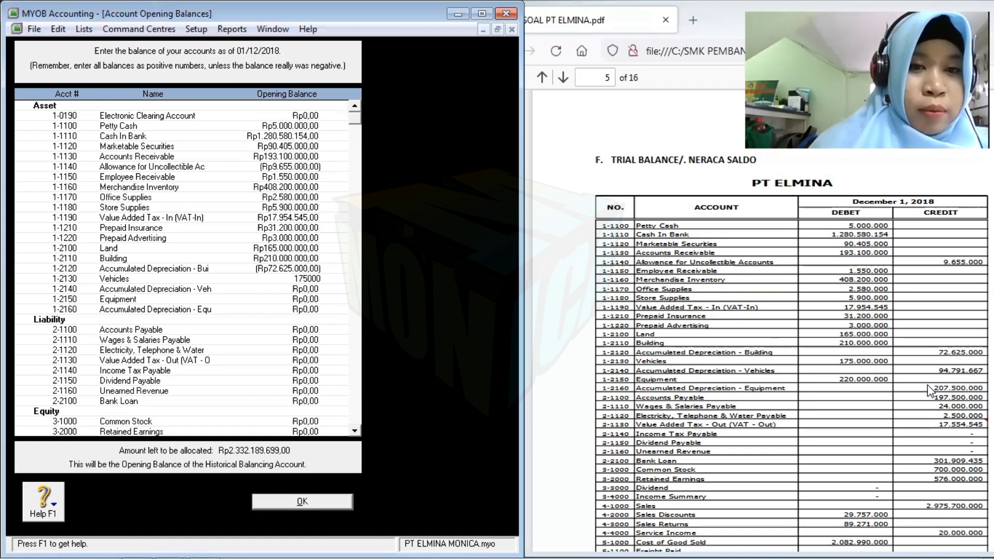
type("000")
key("Tab")
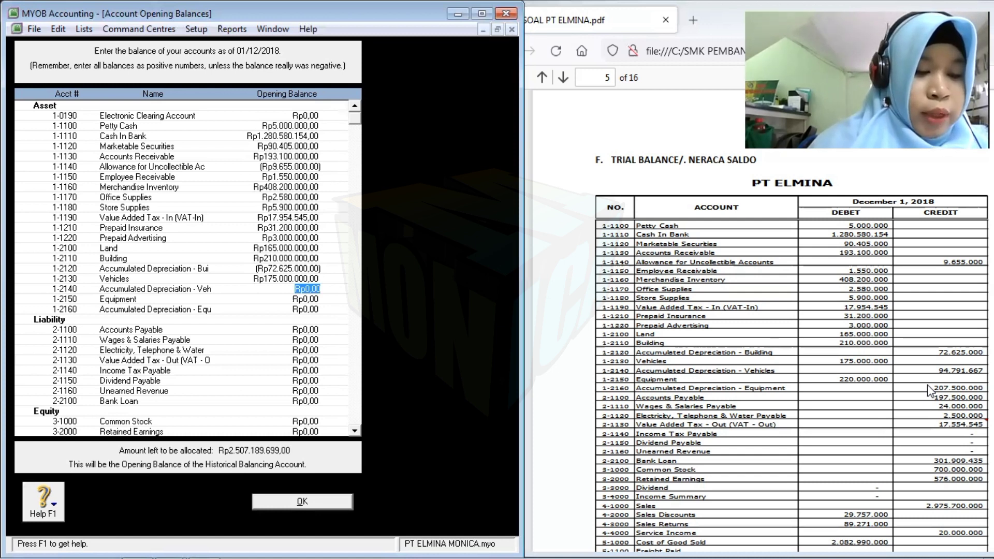
- Set the opening balance of the vehicles' Accumulated Depreciation account to minus Rp94.791.667
type("-")
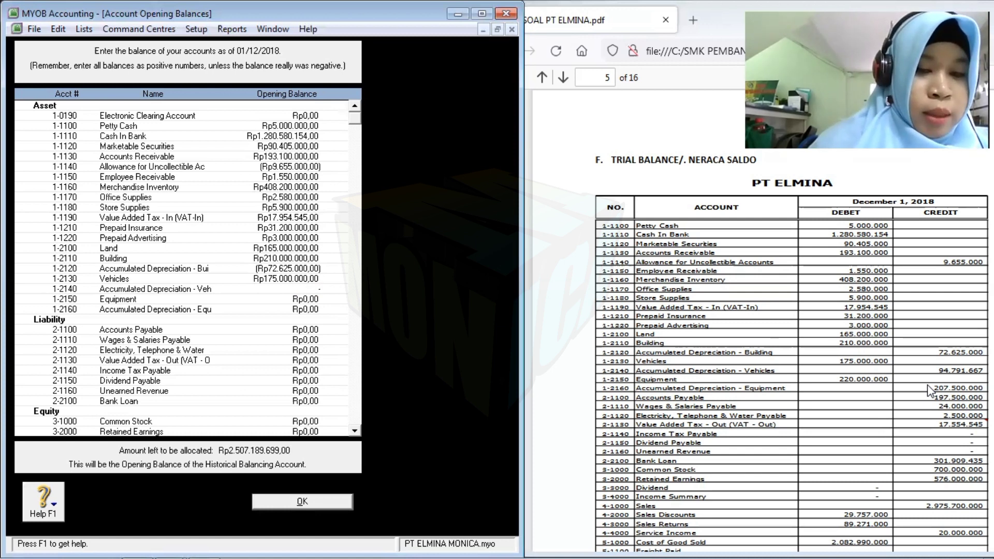
type("94")
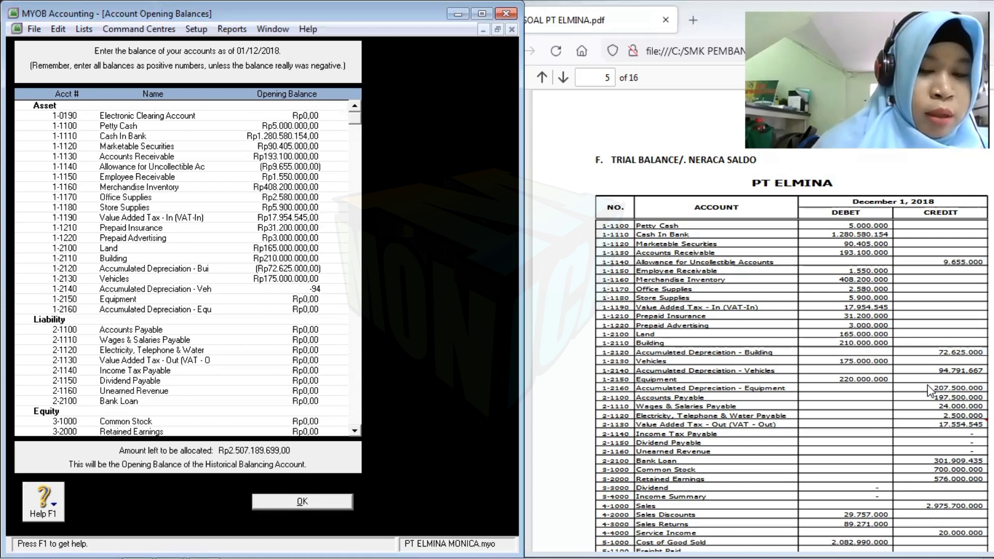
type("791")
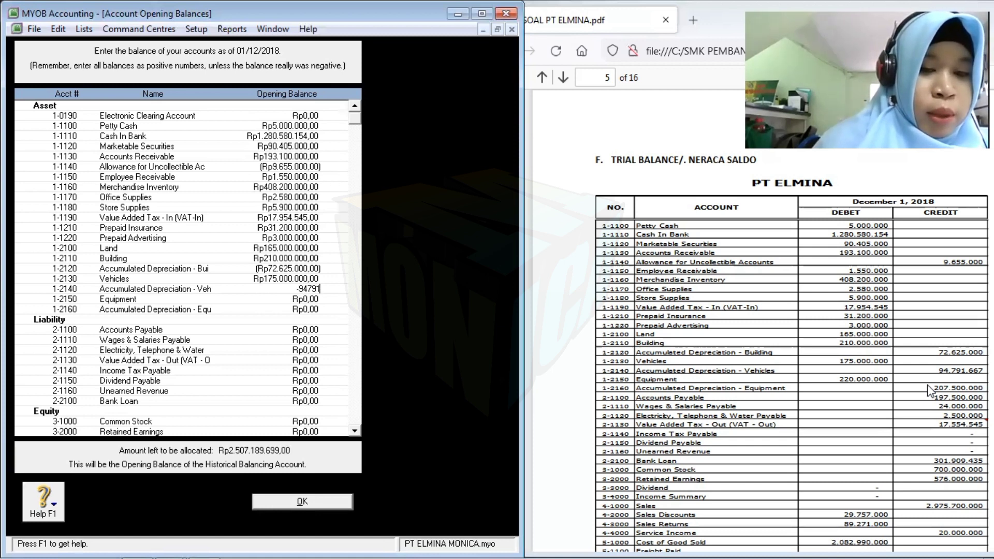
type("667")
key("Tab")
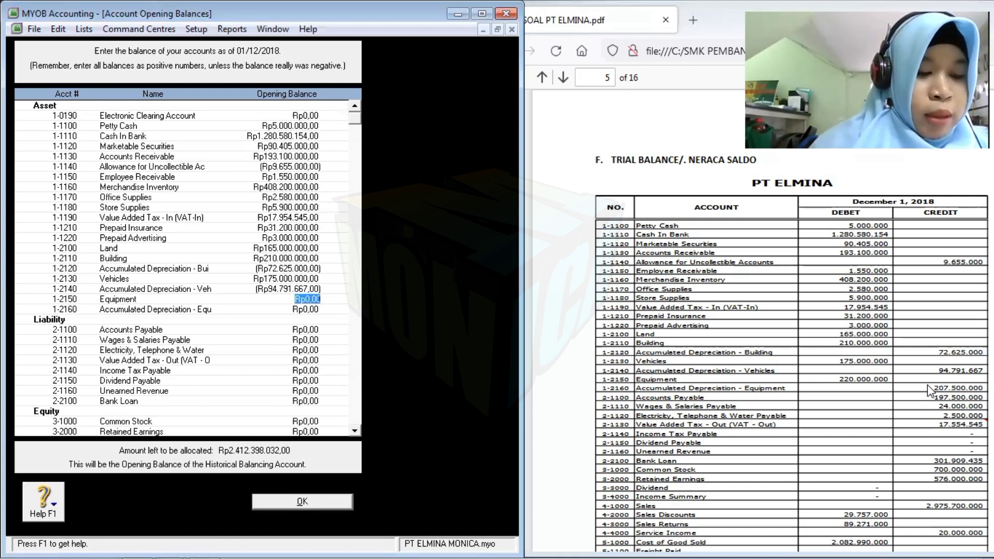
- Set the opening balance of the Equipment account to Rp220.000.000
type("220")
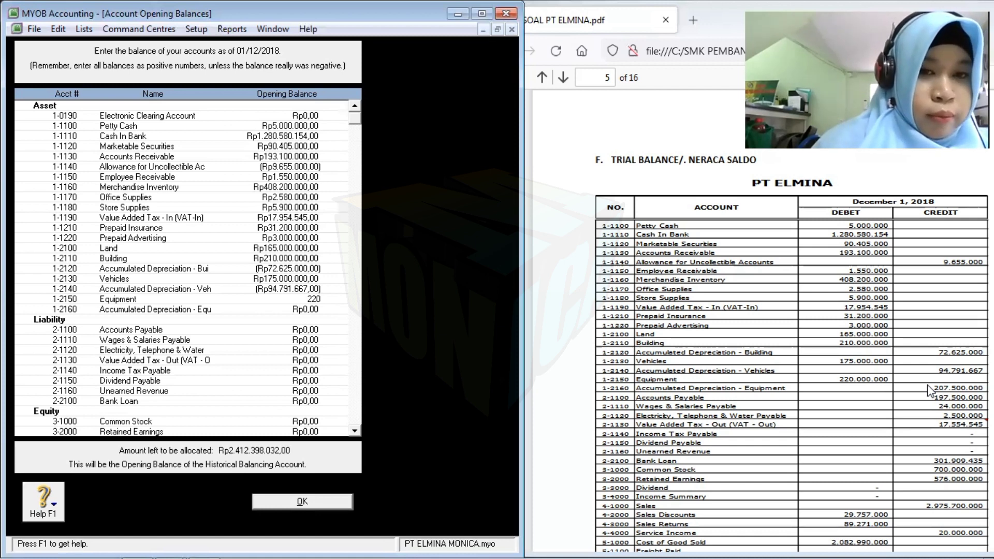
type(".000.")
type("000000")
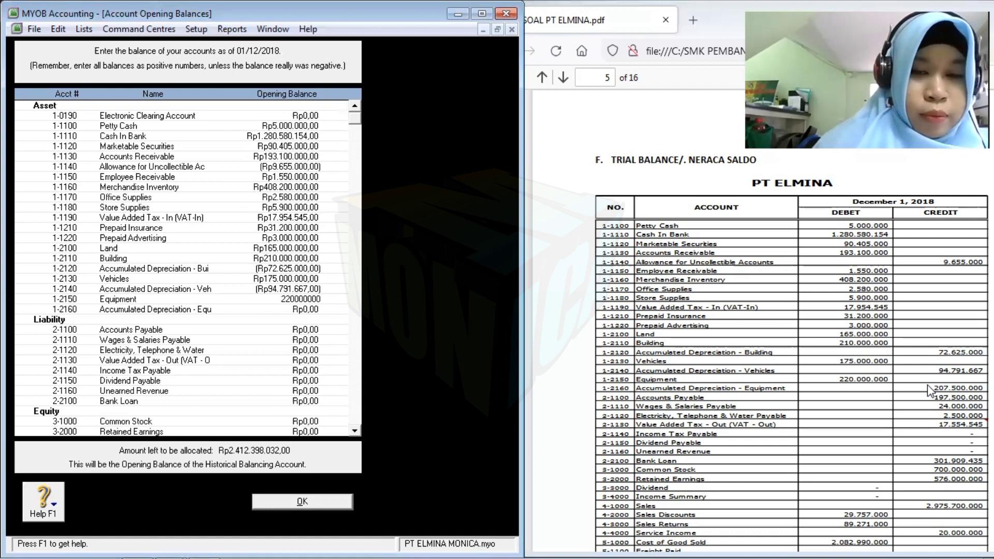
key("Tab")
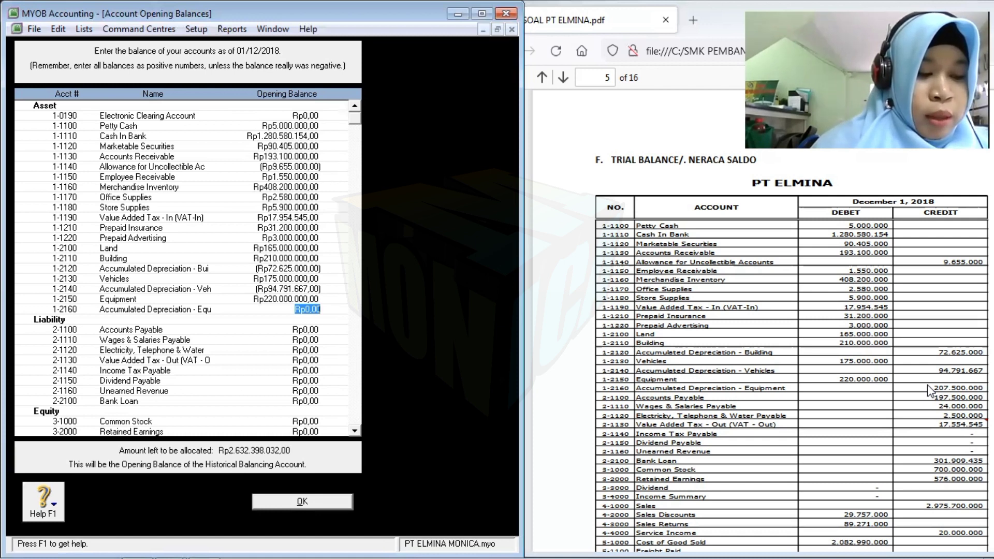
- Set the opening balance of the equipment's Accumulated Depreciation account to minus Rp207.500.000
type("-2")
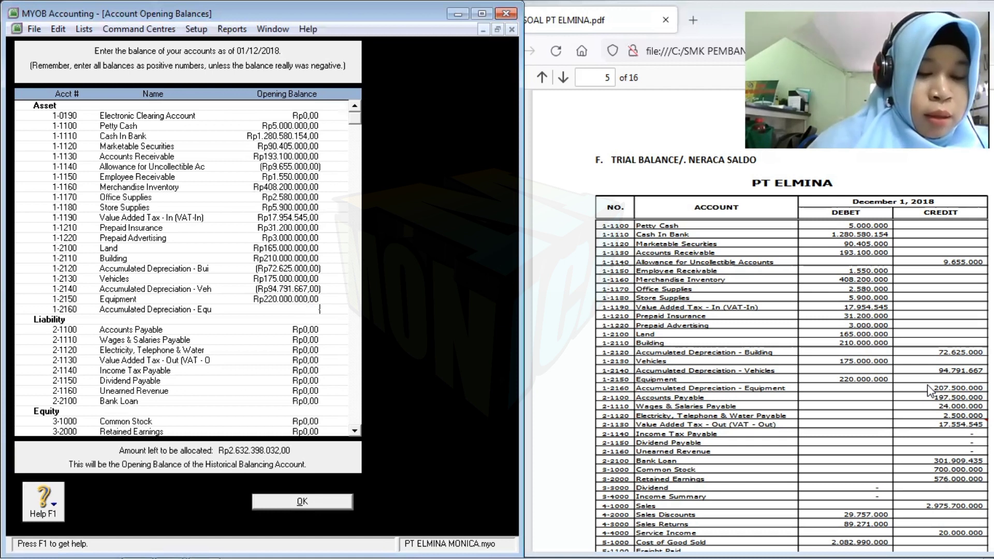
type("07")
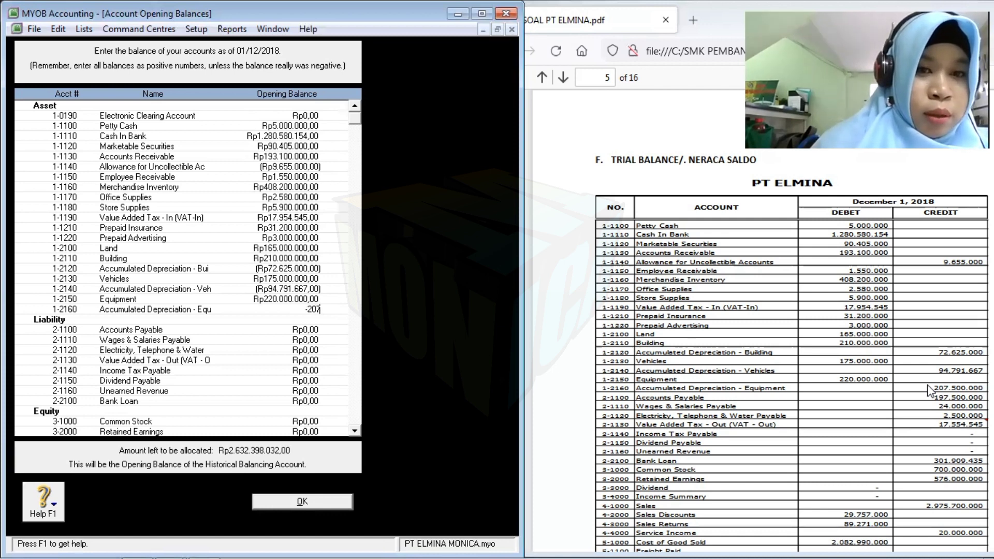
type("50")
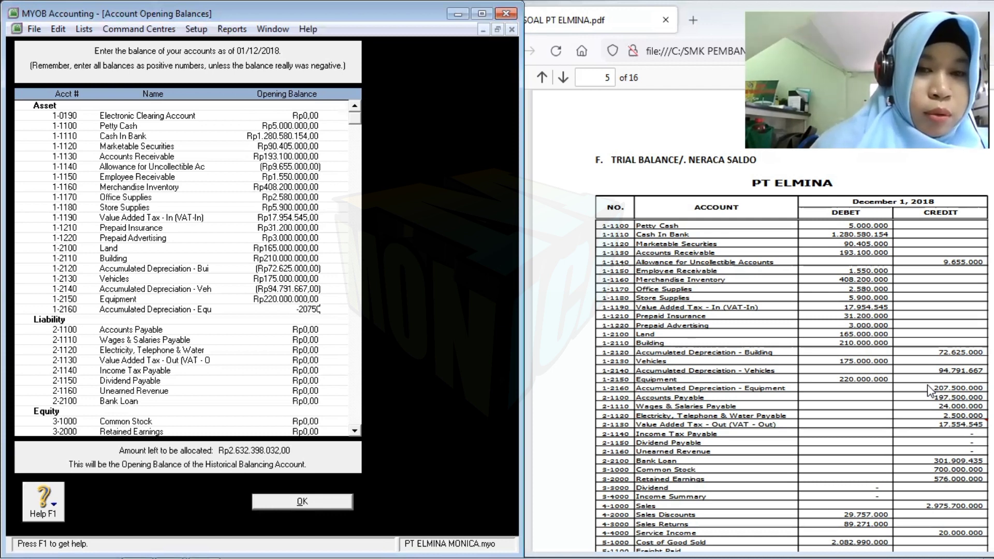
type("0000")
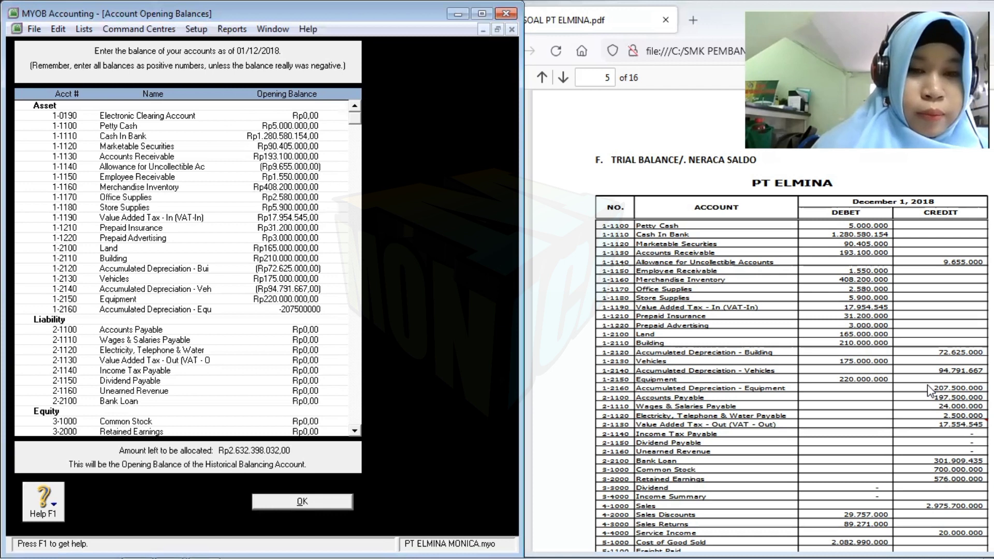
key("Tab")
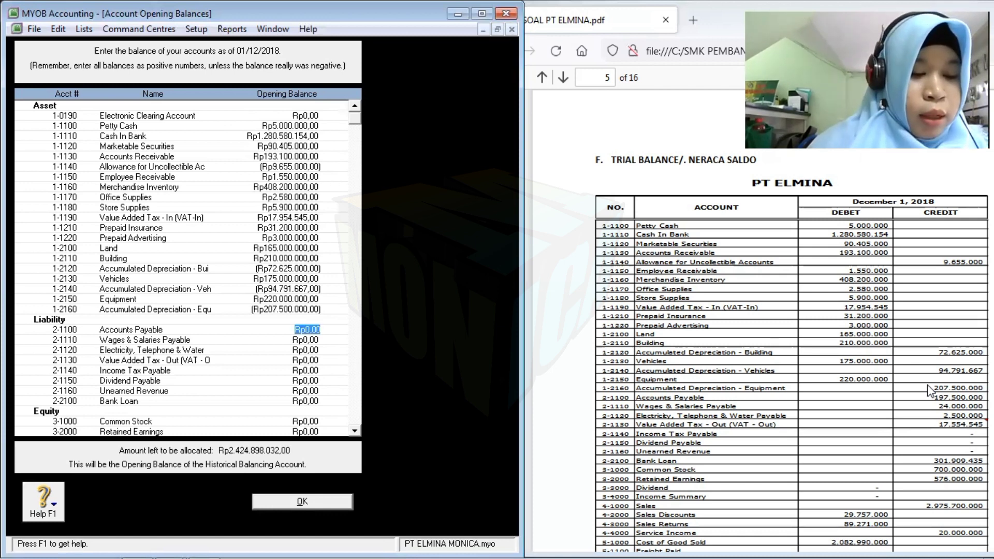
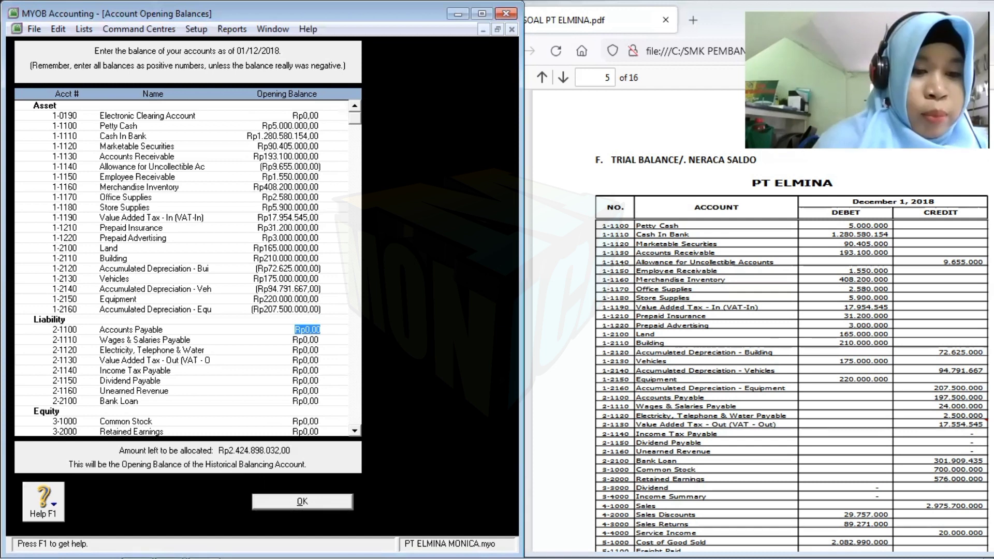
- Set the opening balances of Accounts Payable to Rp197.500.000 and Wages & Salaries Payable to Rp24.000.000
type("197")
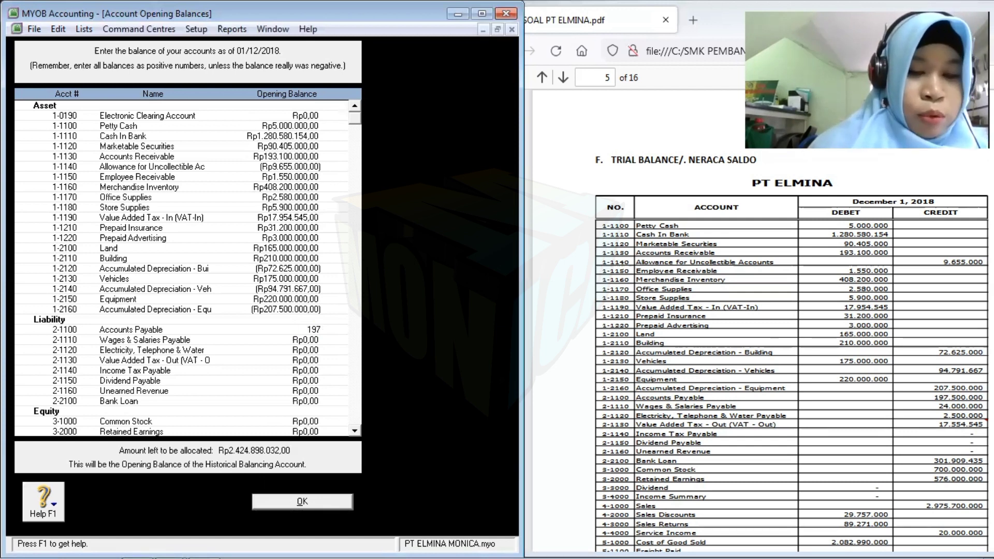
type("500000")
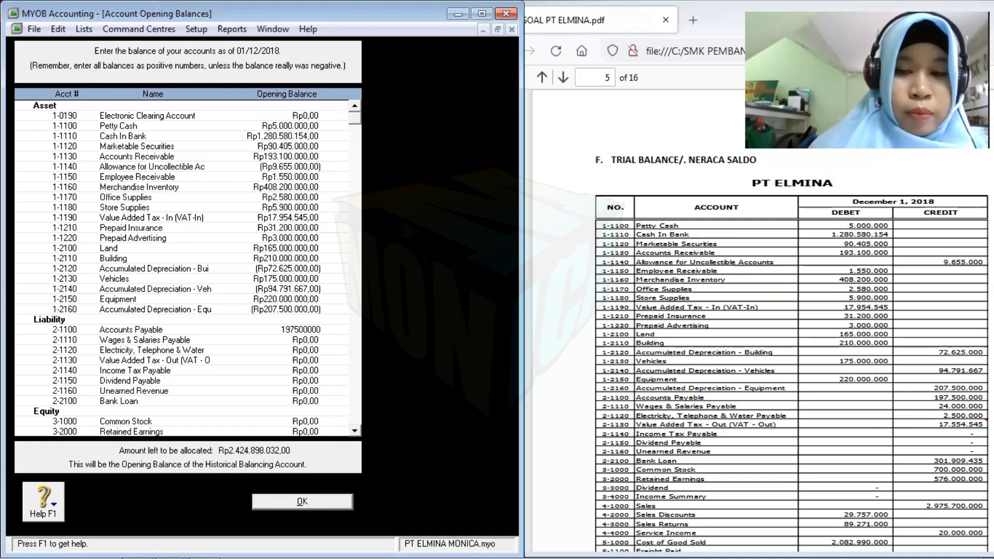
key("Tab")
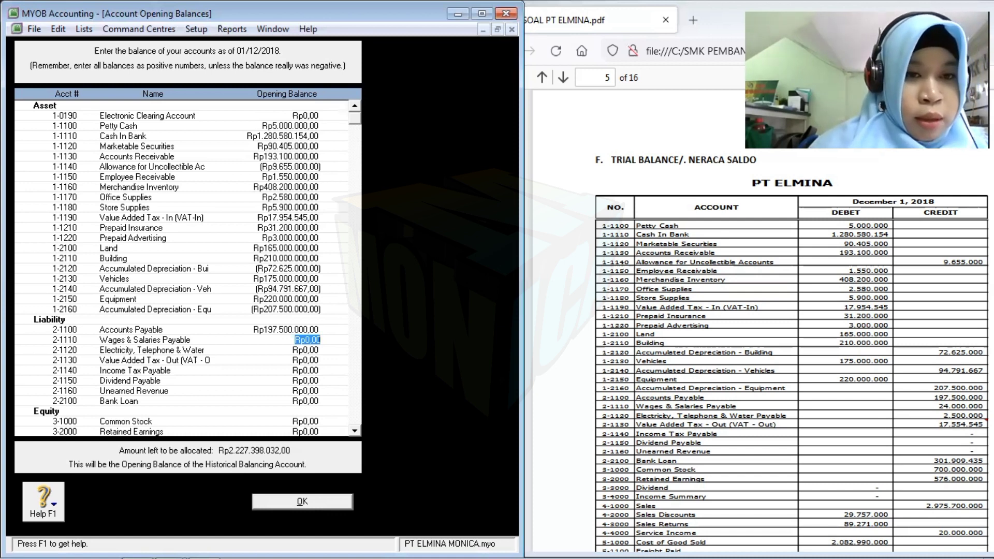
type("24.")
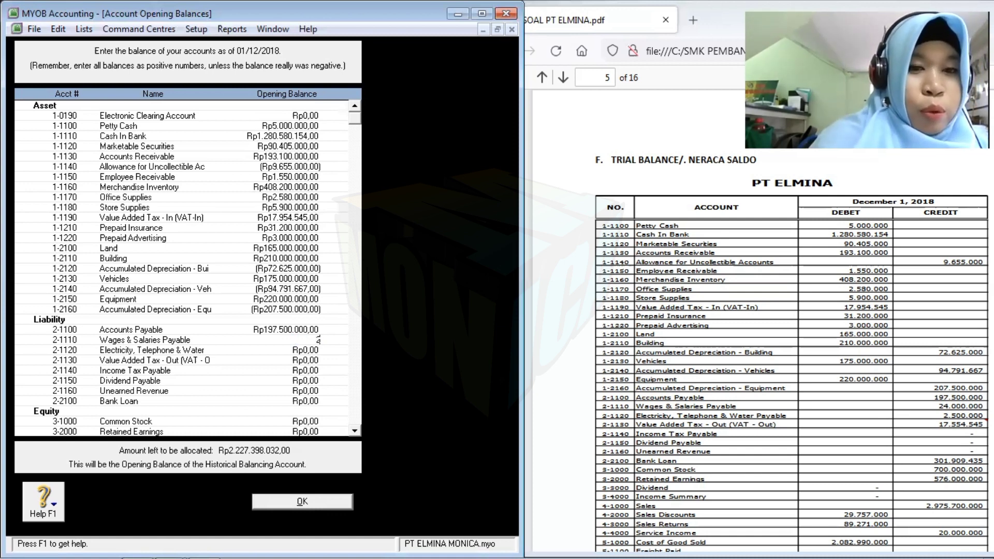
type("00")
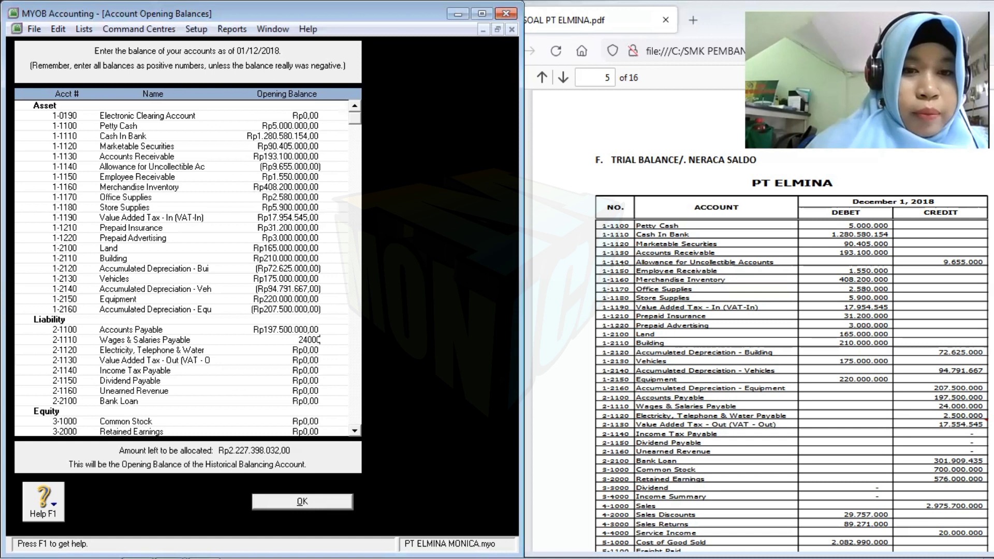
type("0.000")
key("Tab")
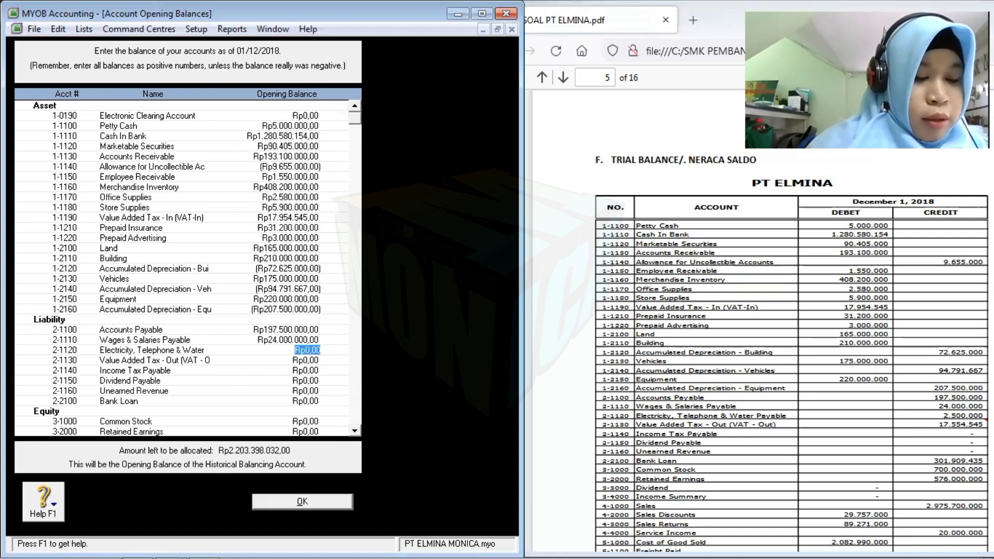
- Set the opening balances of Electricity, Telephone & Water Payable to Rp2.500.000 and Value Added Tax - Out to Rp17.554.545
type("25")
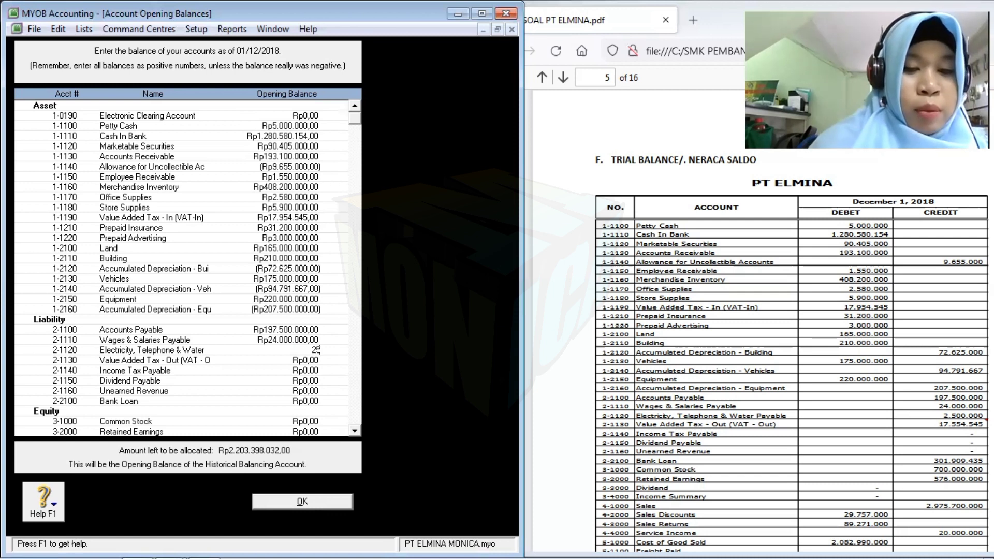
type("000")
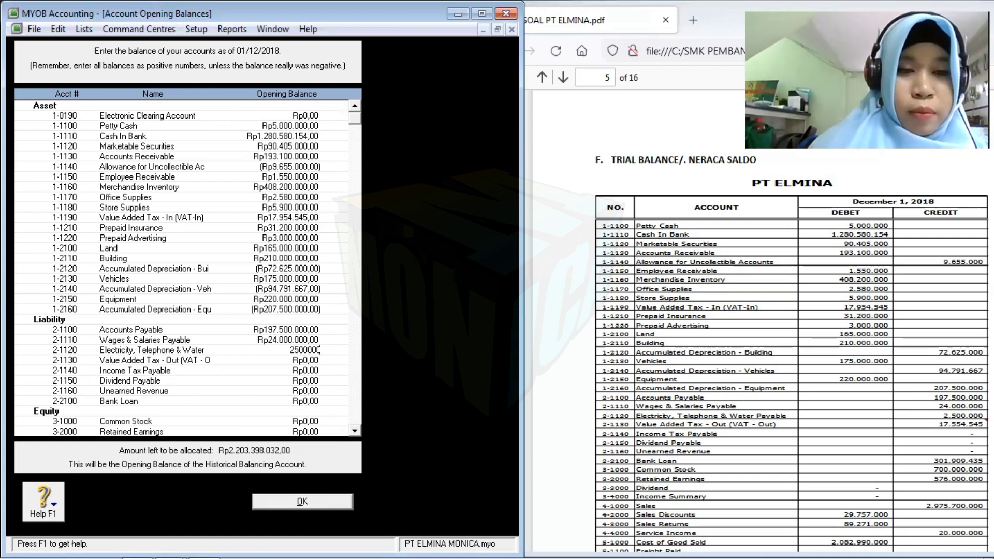
key("Tab")
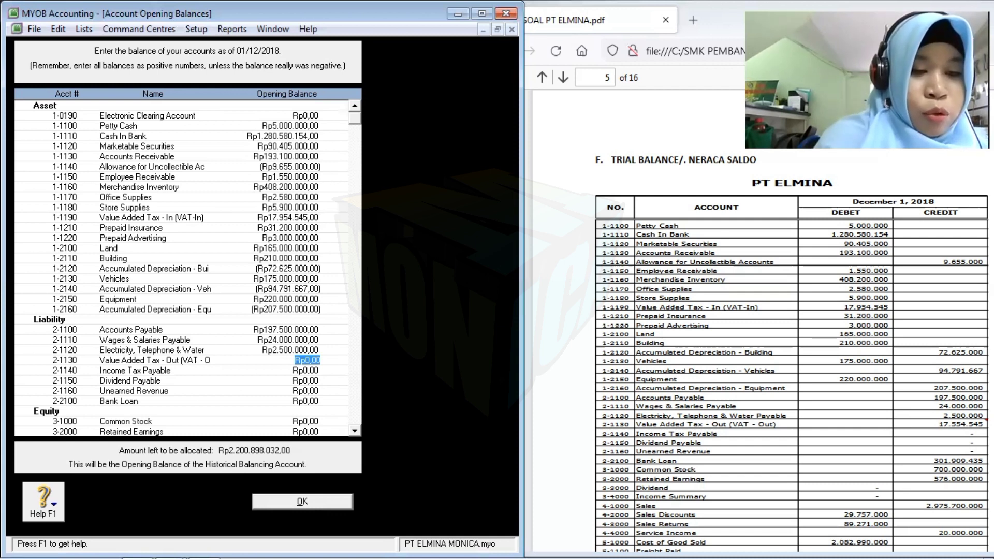
type("17")
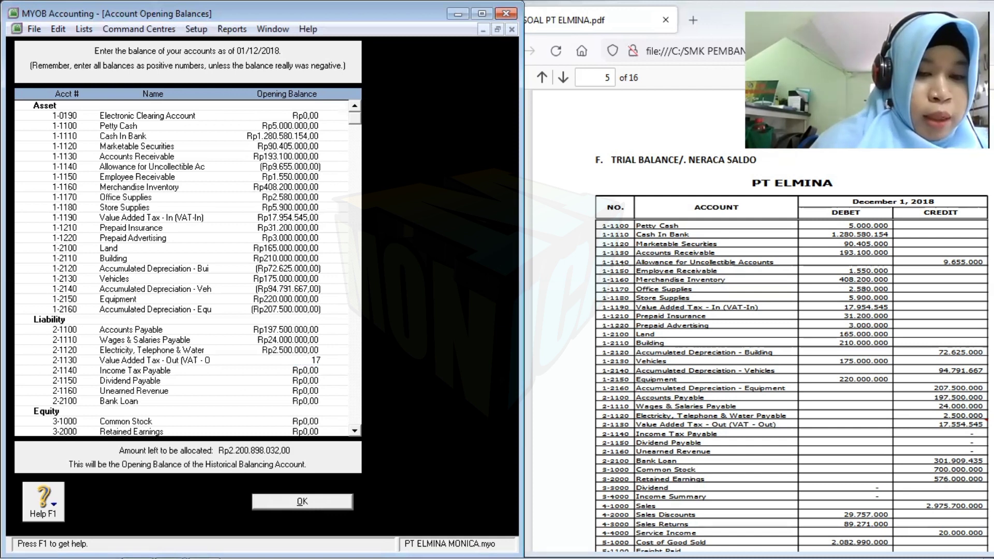
type("554")
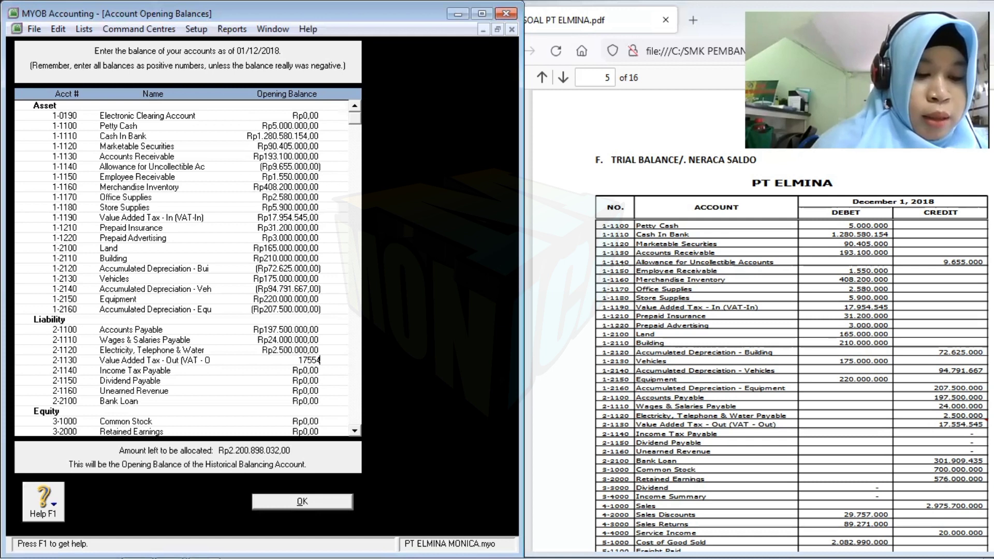
type("545")
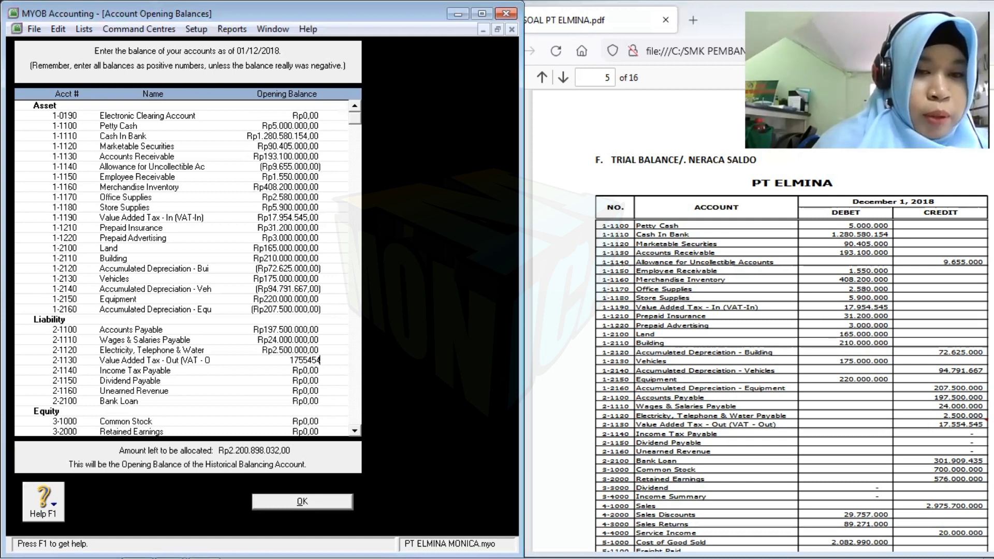
key("Tab")
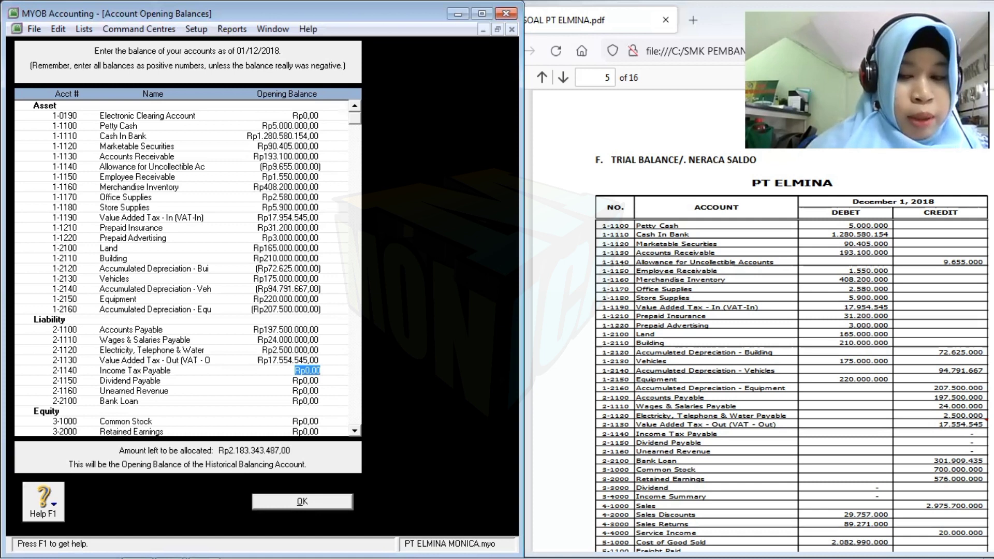
- Leave Income Tax Payable, Dividend Payable and Unearned Revenue at zero and set the Bank Loan opening balance to Rp301.909.435
key("Tab")
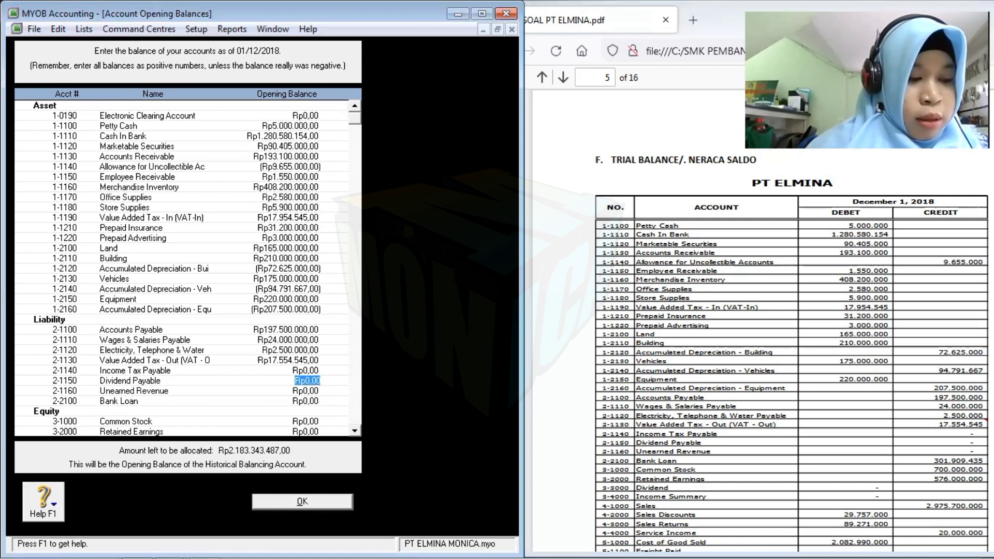
key("Tab")
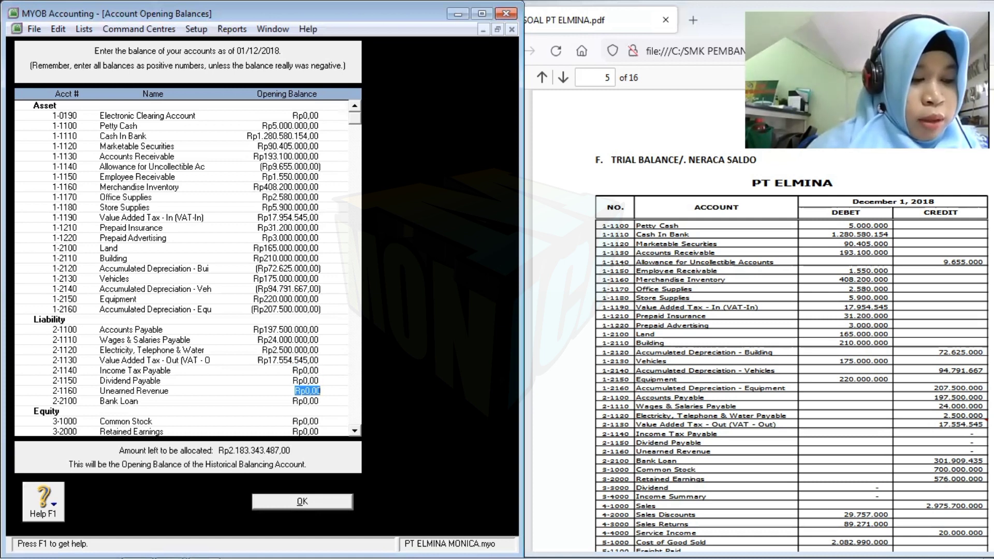
key("Tab")
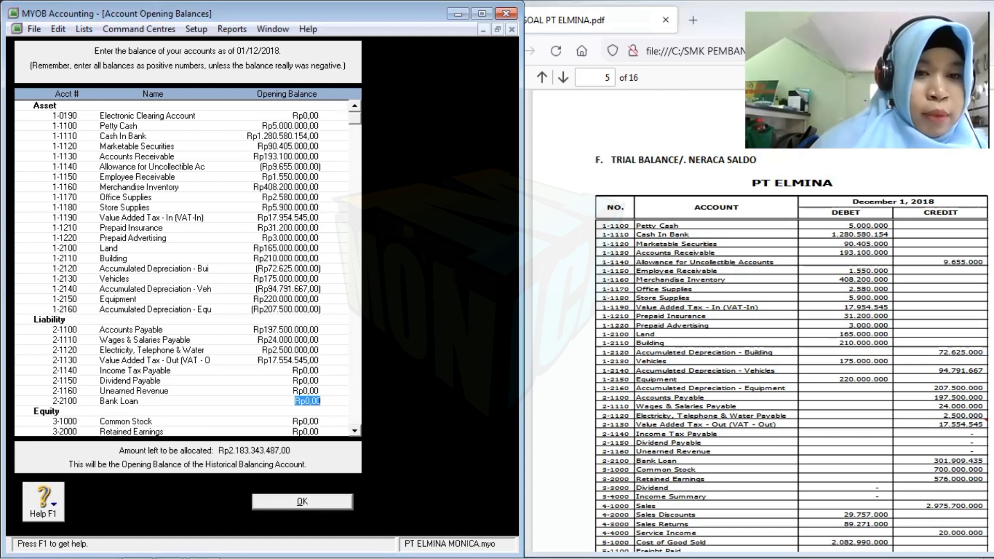
type("30")
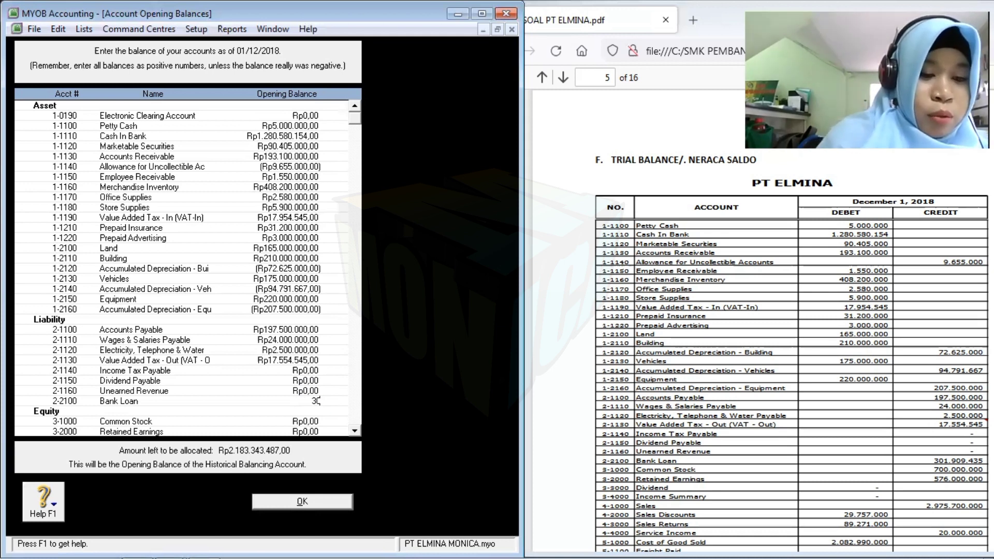
type("1909")
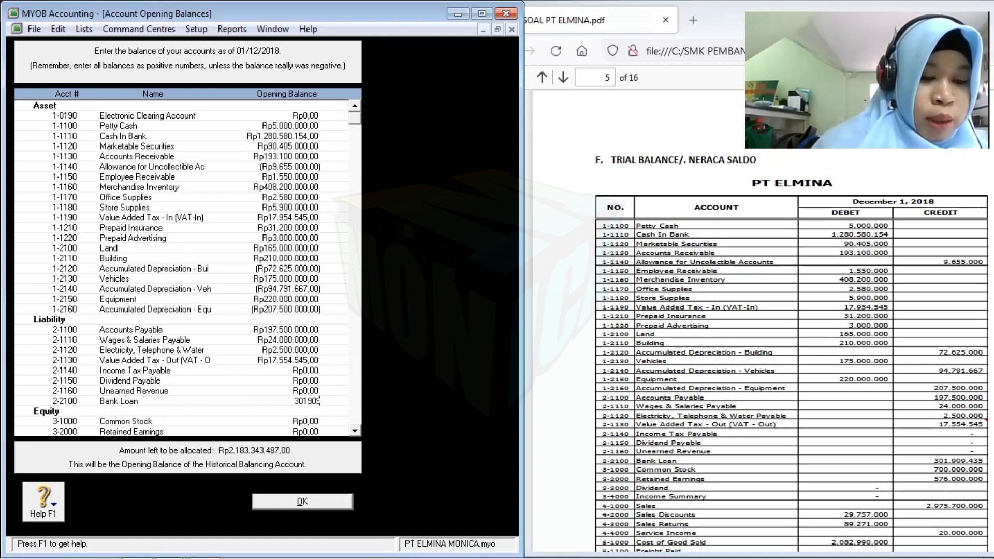
type("435")
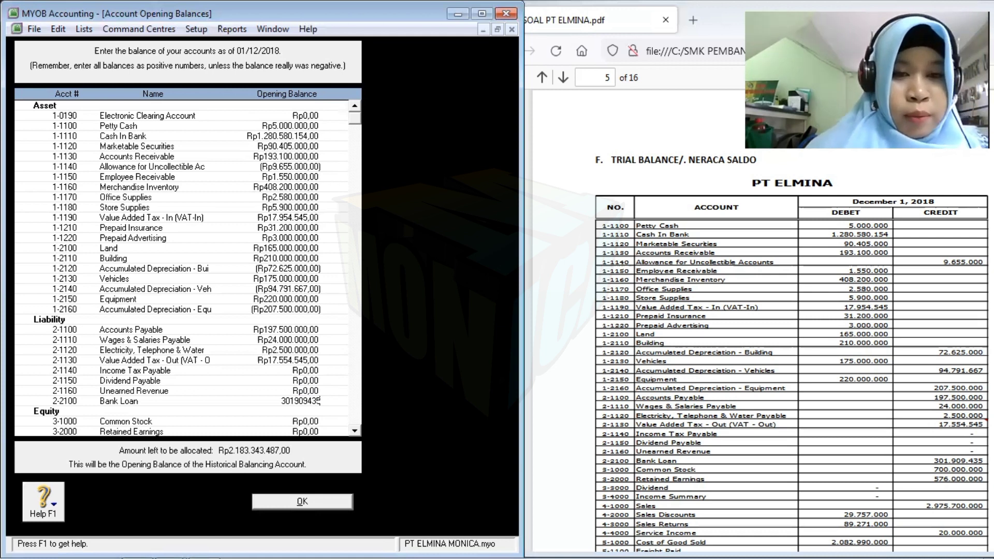
key("Tab")
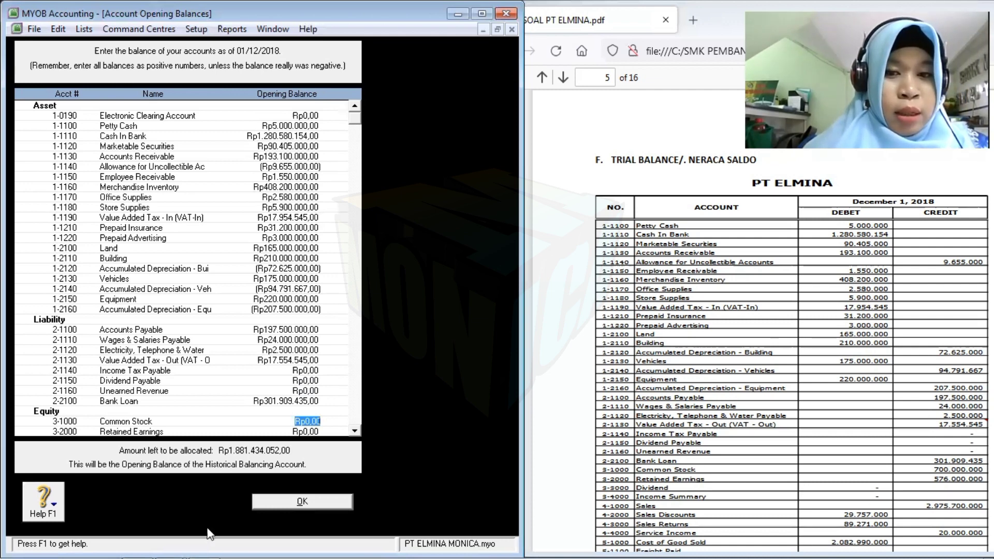
- Set the opening balances of Common Stock to Rp700.000.000 and Retained Earnings to Rp576.000.000
left_click(355, 429)
left_click(355, 430)
left_click(355, 430)
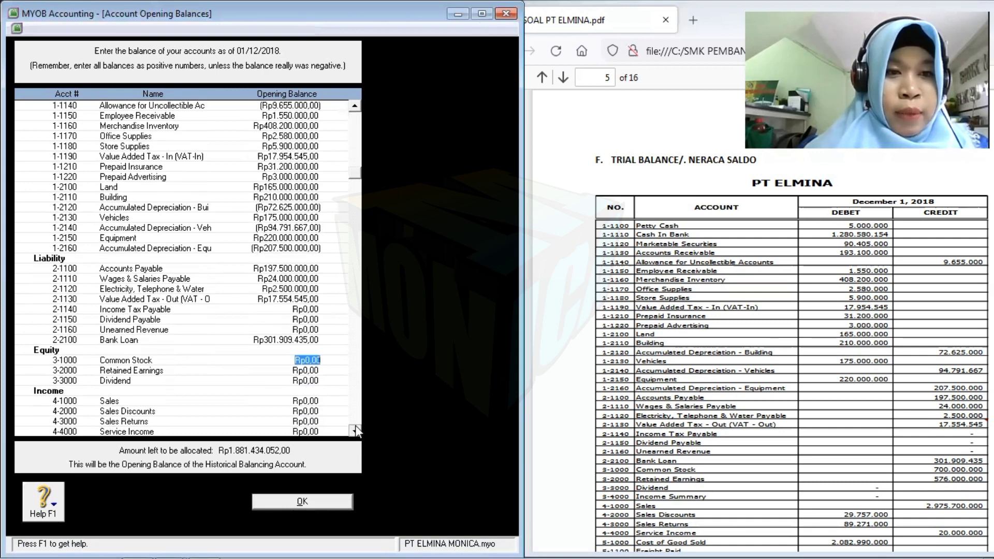
left_click(355, 429)
left_click(355, 429)
left_click(355, 429)
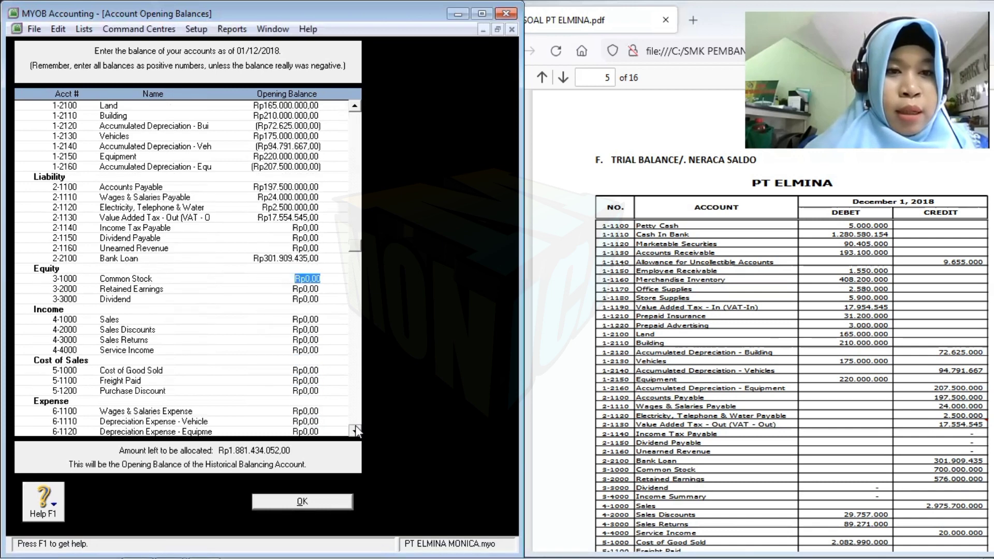
left_click(355, 430)
left_click(355, 429)
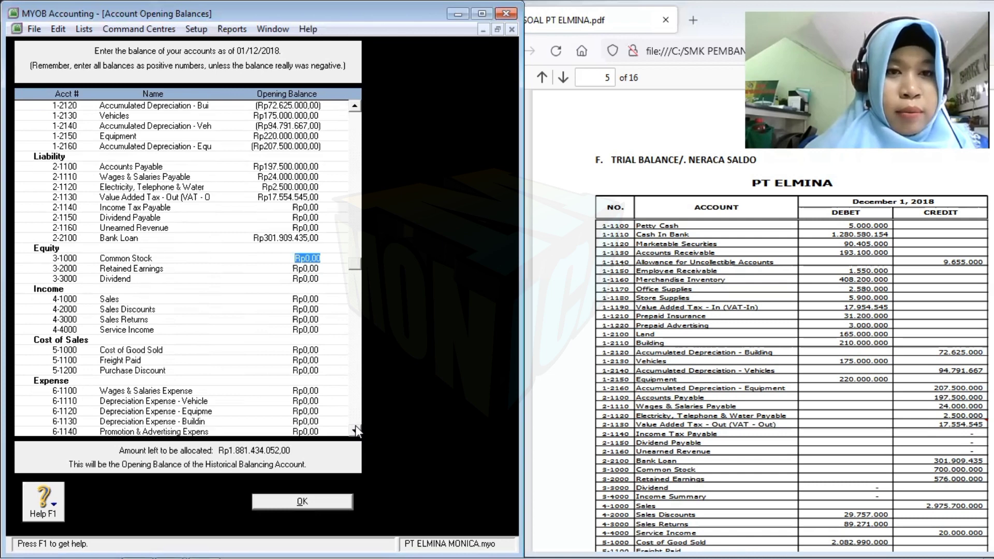
left_click(355, 430)
left_click(355, 429)
left_click(355, 429)
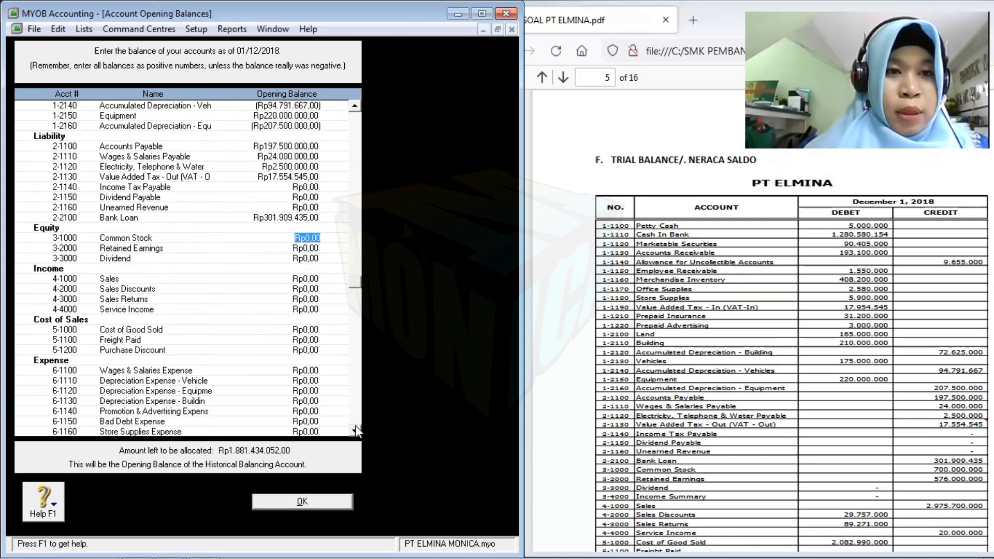
left_click(355, 429)
left_click(355, 430)
left_click(355, 430)
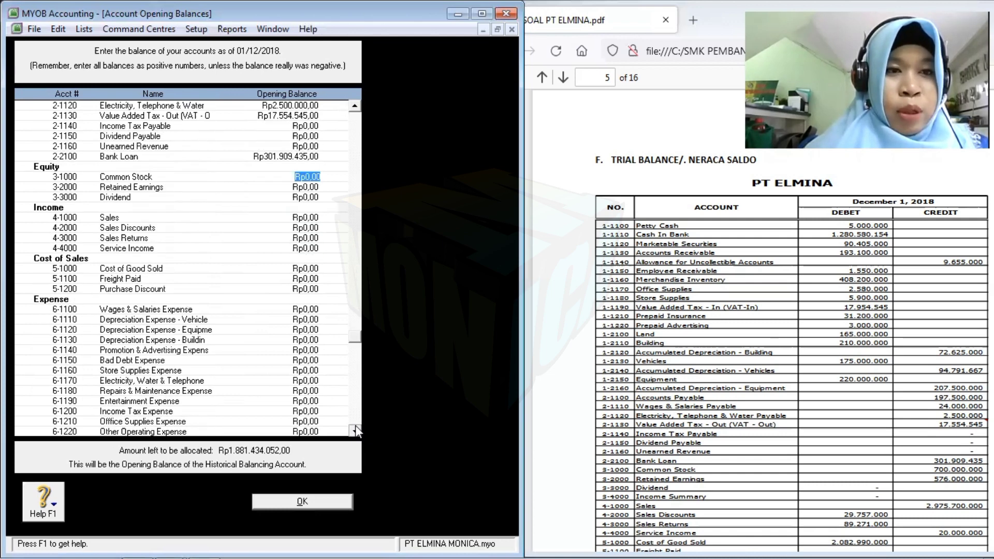
left_click(355, 430)
left_click(355, 430)
left_click(355, 430)
left_click(355, 430)
left_click(355, 430)
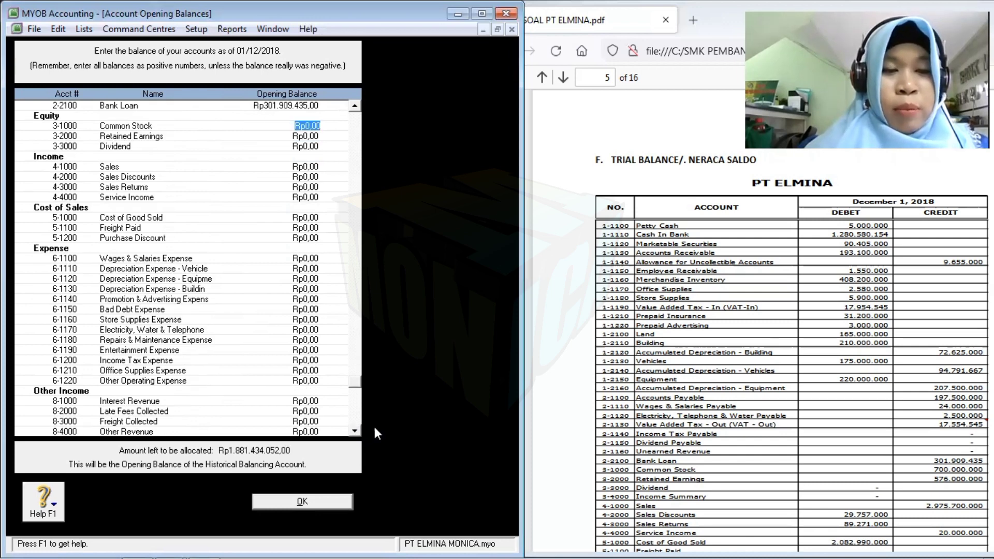
left_click(355, 431)
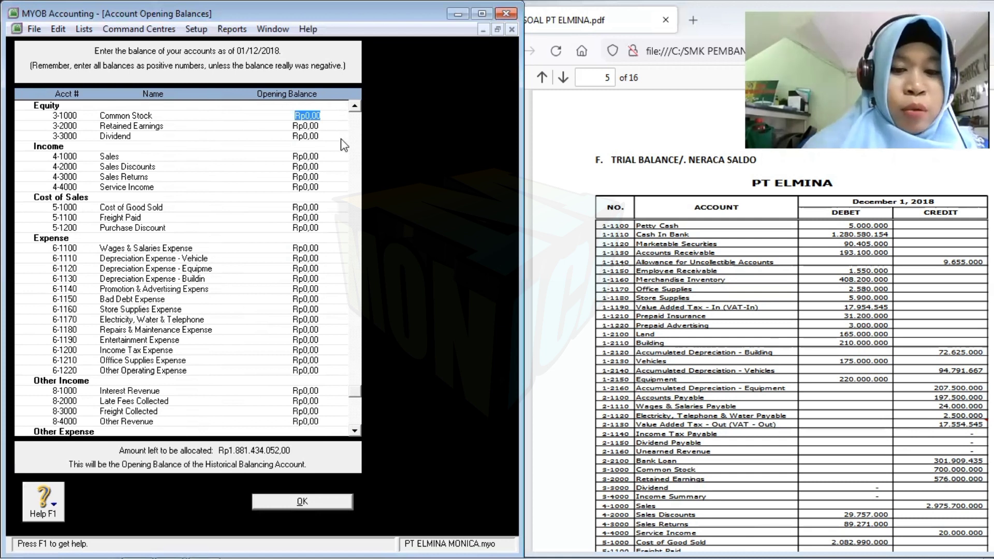
type("700.000.00")
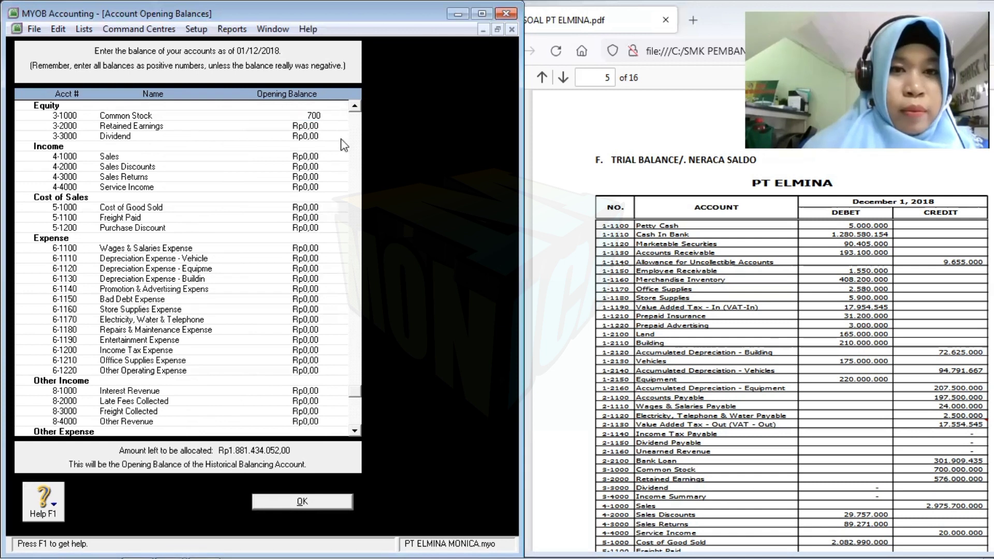
type("0")
key("Tab")
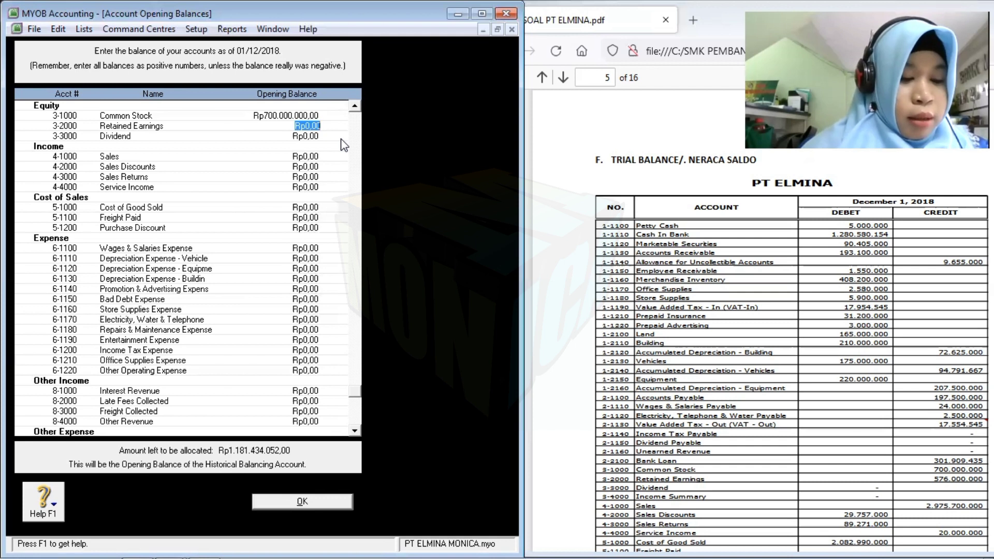
type("576")
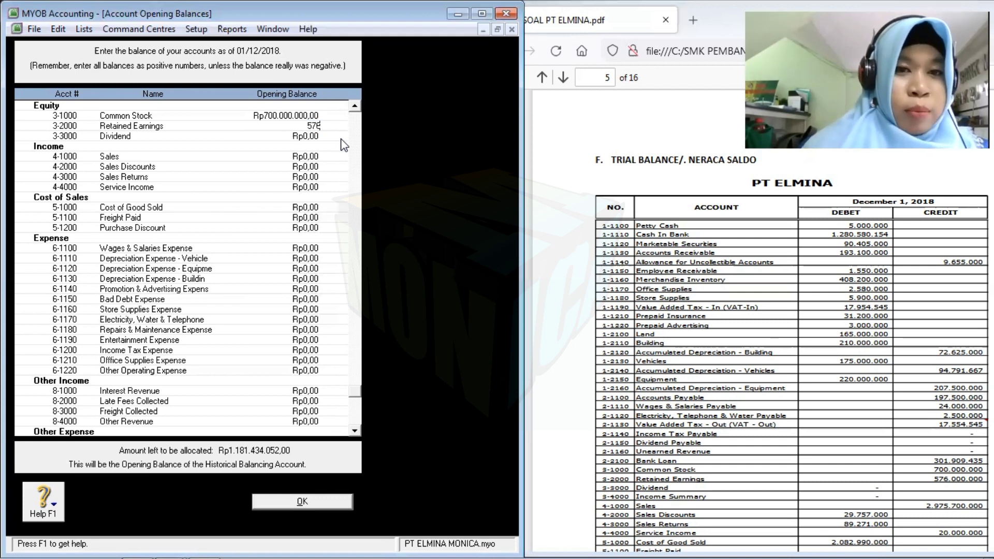
type("000000")
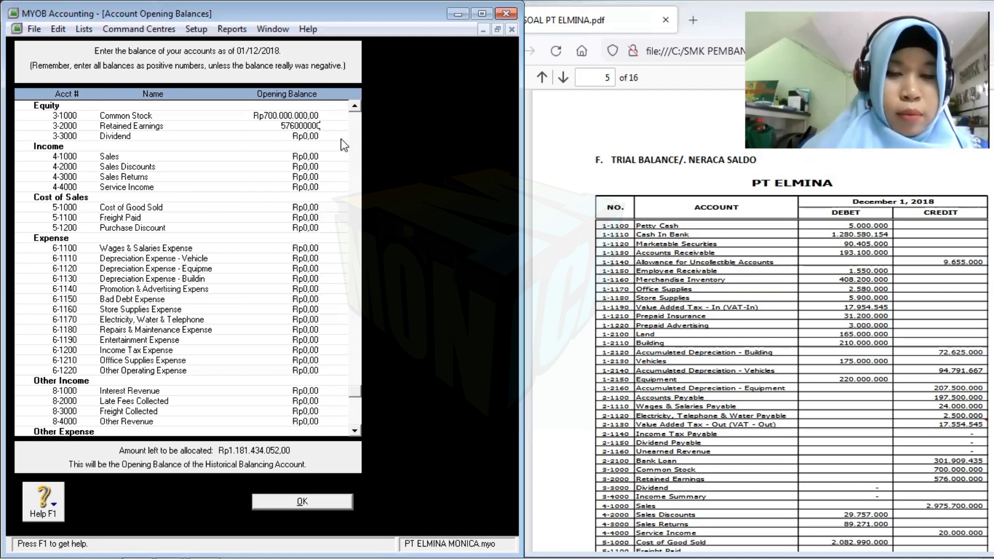
key("Tab")
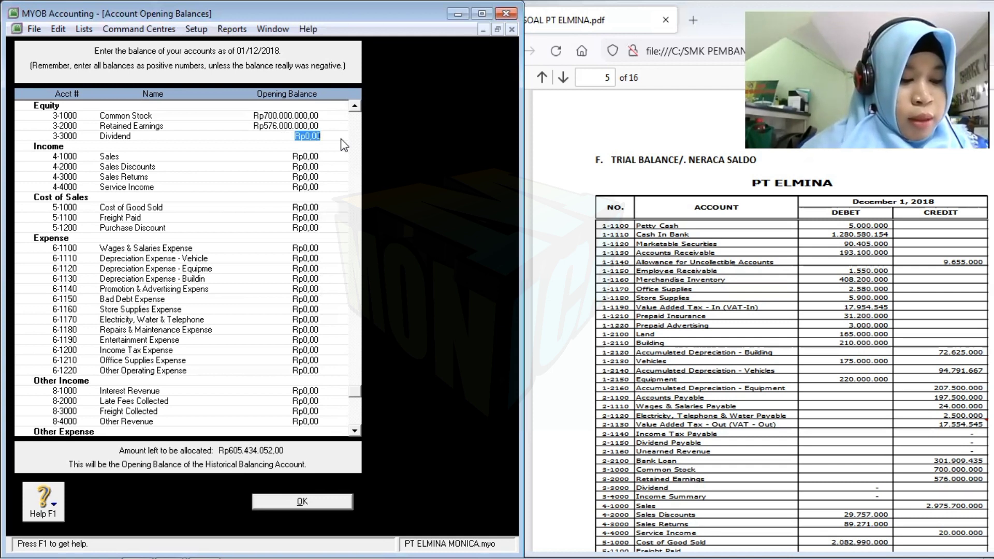
- Leave Dividend at zero and set the Sales opening balance to Rp2.975.700.000
key("Tab")
key("Tab")
key("shift+Tab")
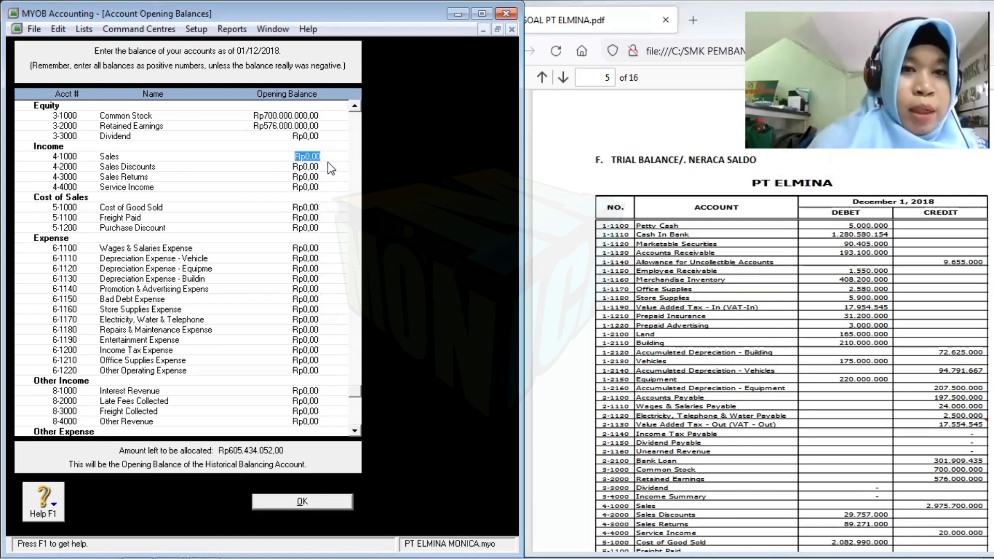
type("2")
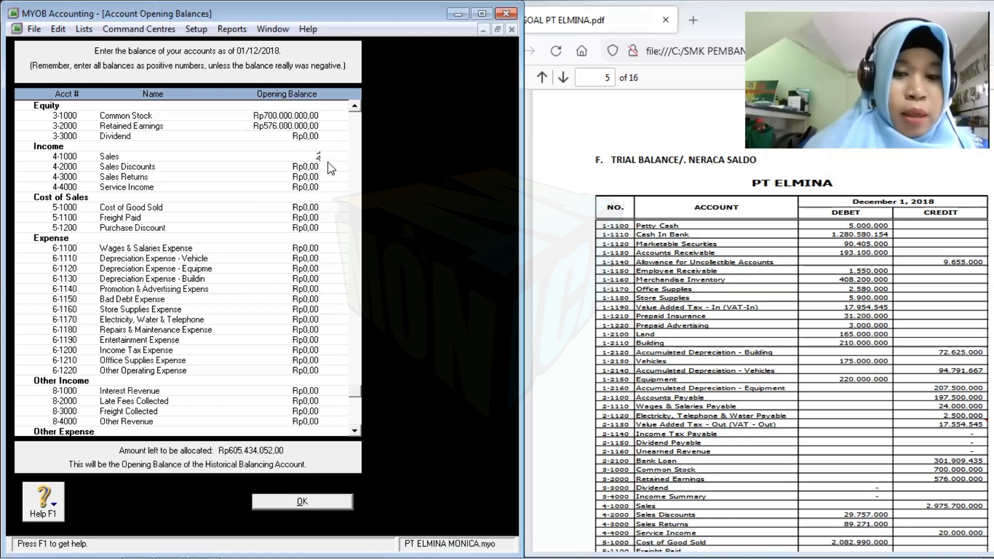
type("97")
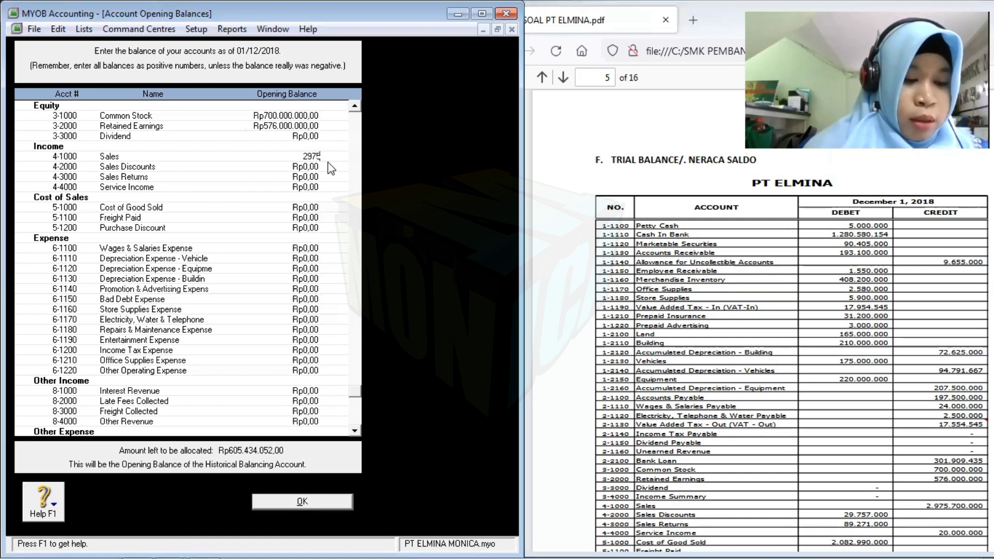
type("5700000")
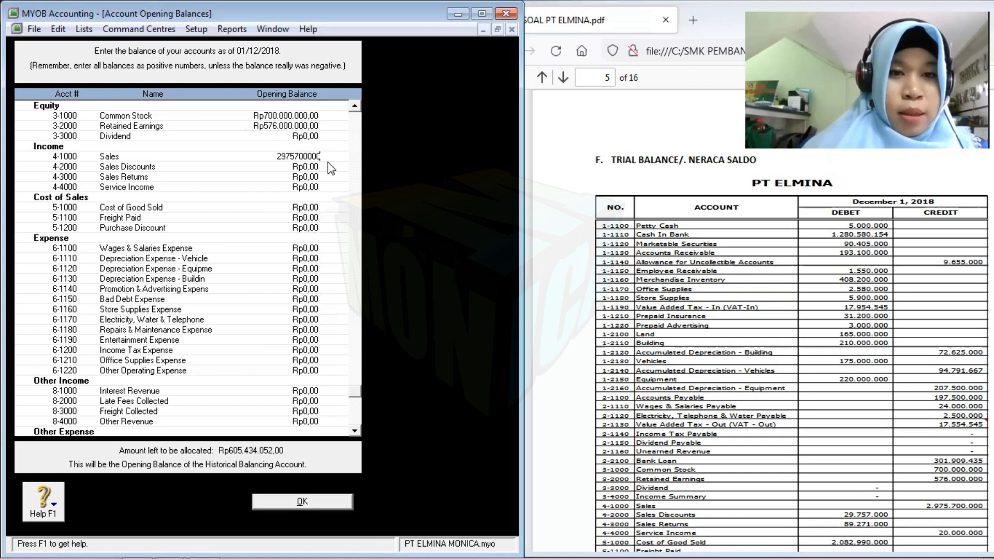
key("Tab")
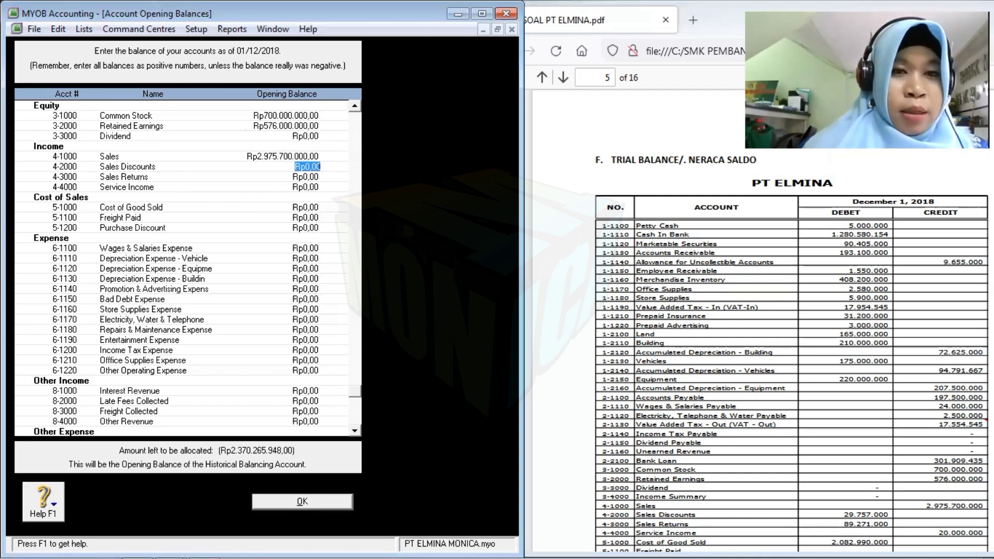
- Set the opening balances of Sales Discounts to minus Rp29.757.000 and Sales Returns to minus Rp89.271.000
key("BackSpace")
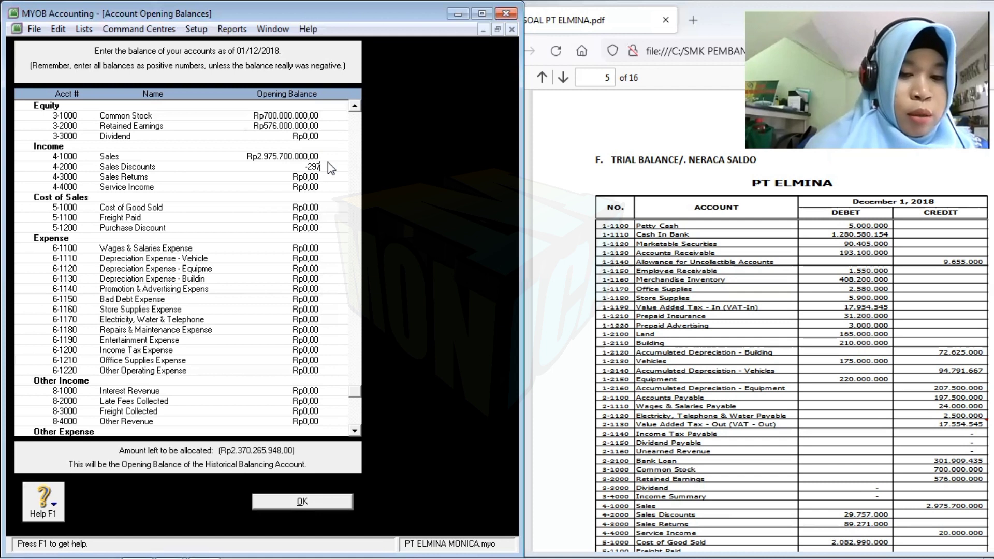
type("-29757")
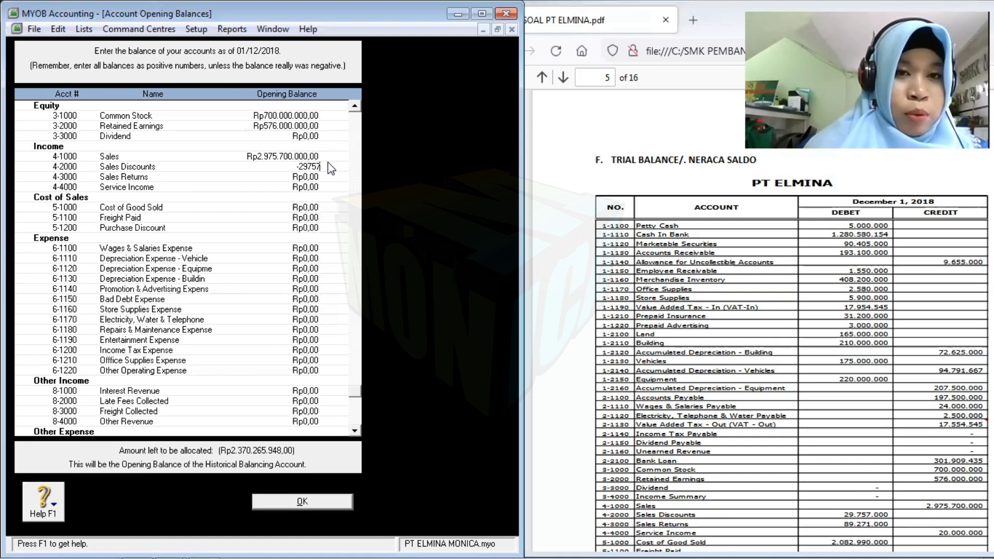
type("000")
key("Tab")
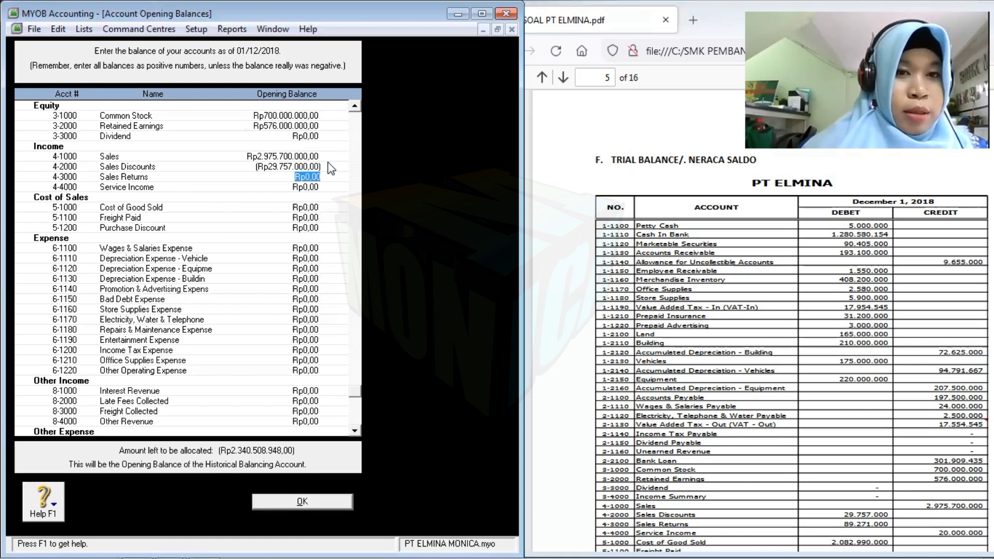
type("-")
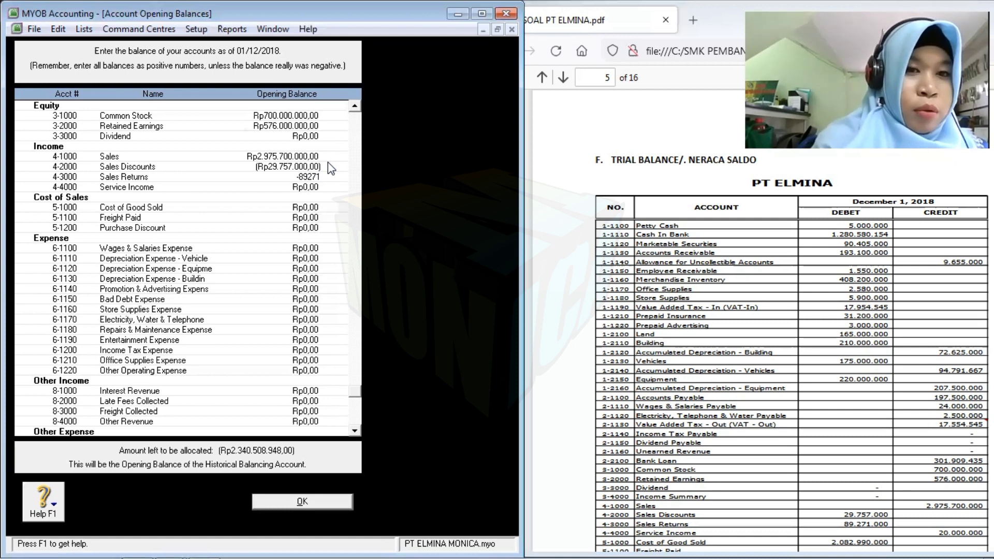
type("89271000")
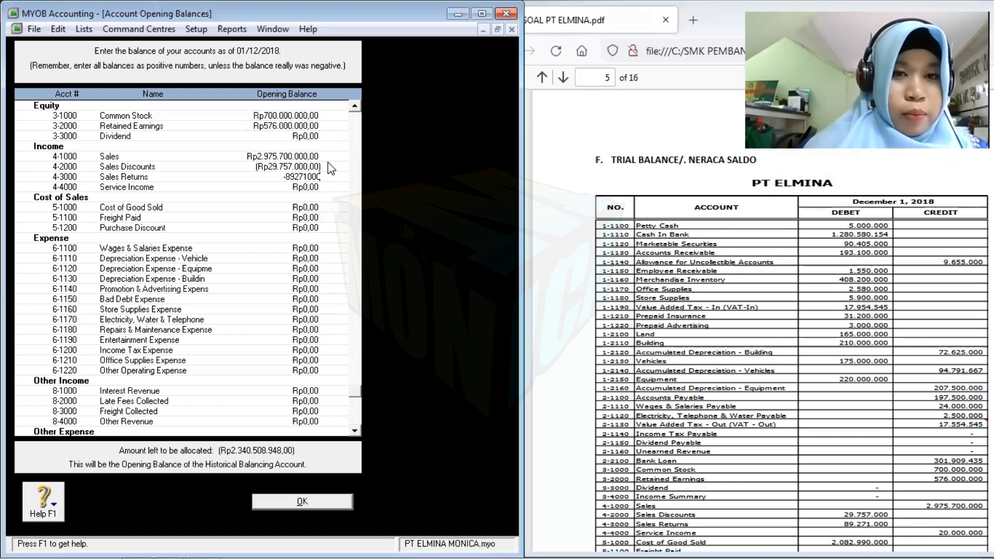
key("Tab")
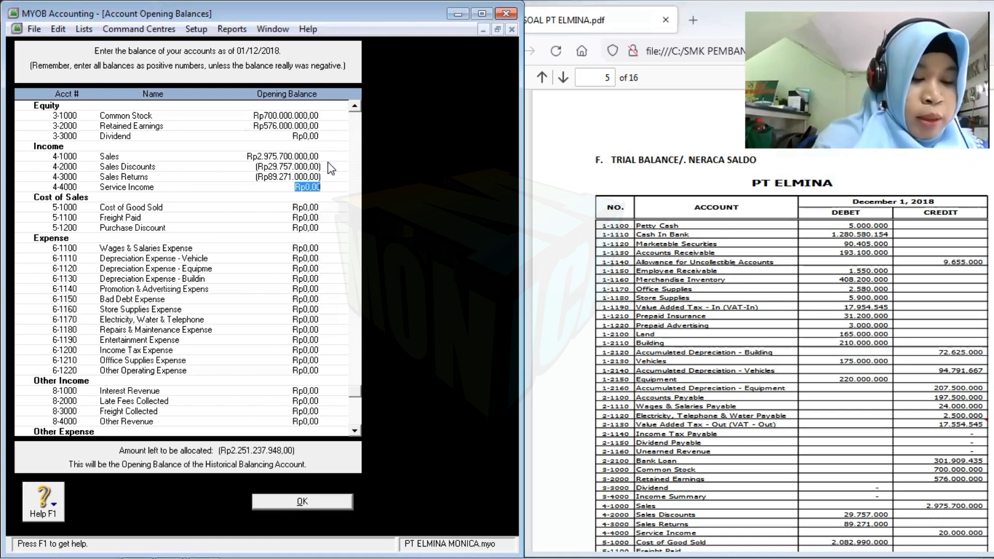
- Set the opening balance of Service Income to Rp20.000.000
type("20")
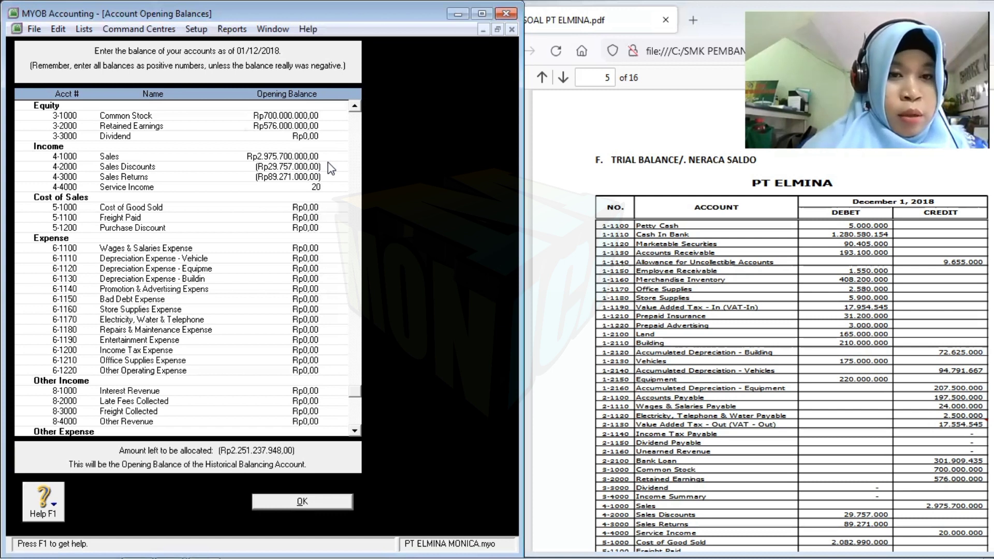
type(".0")
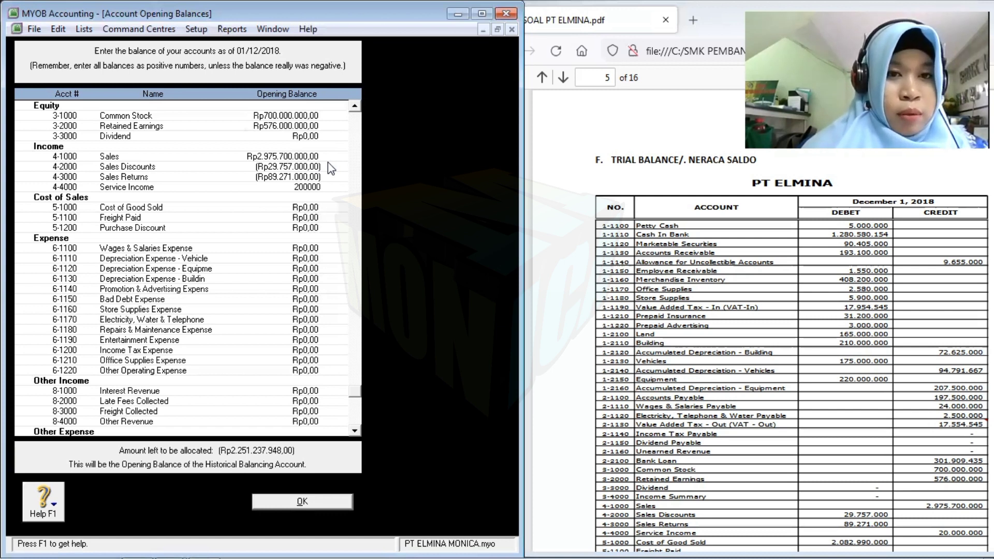
type("00.000")
key("Tab")
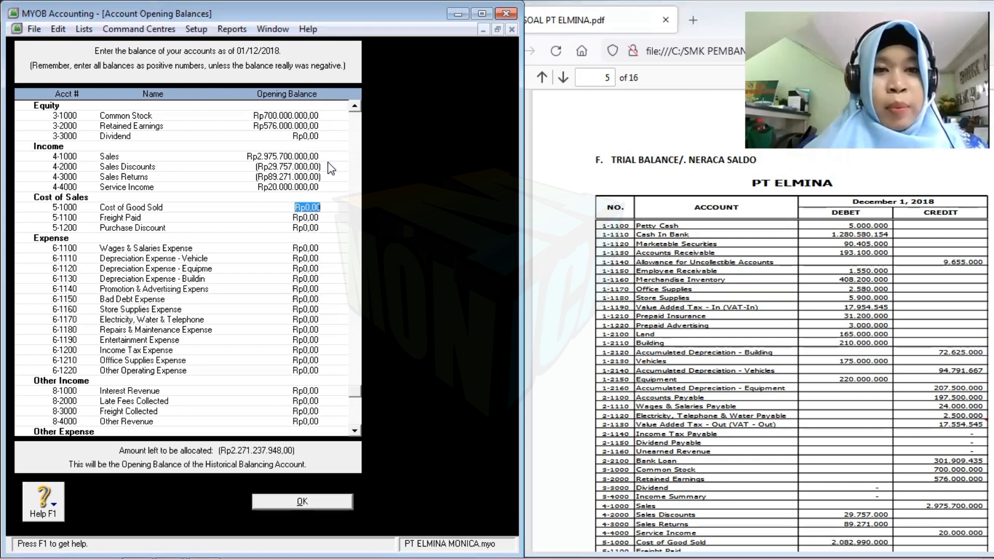
- Set the Cost of Good Sold opening balance to Rp2.082.990.000 and leave Freight Paid and Purchase Discount at zero
left_click(815, 424)
scroll(816, 423, "down", 3)
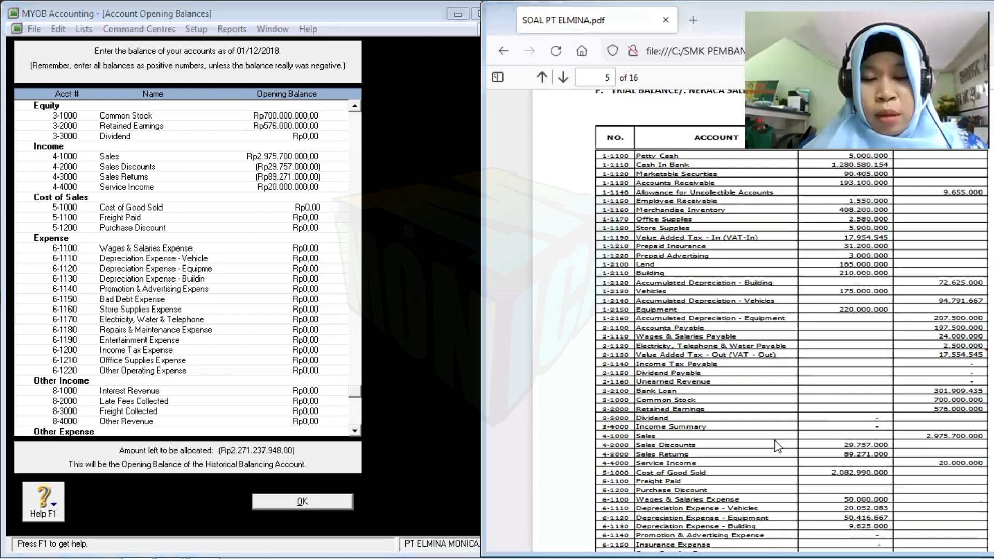
scroll(703, 457, "down", 3)
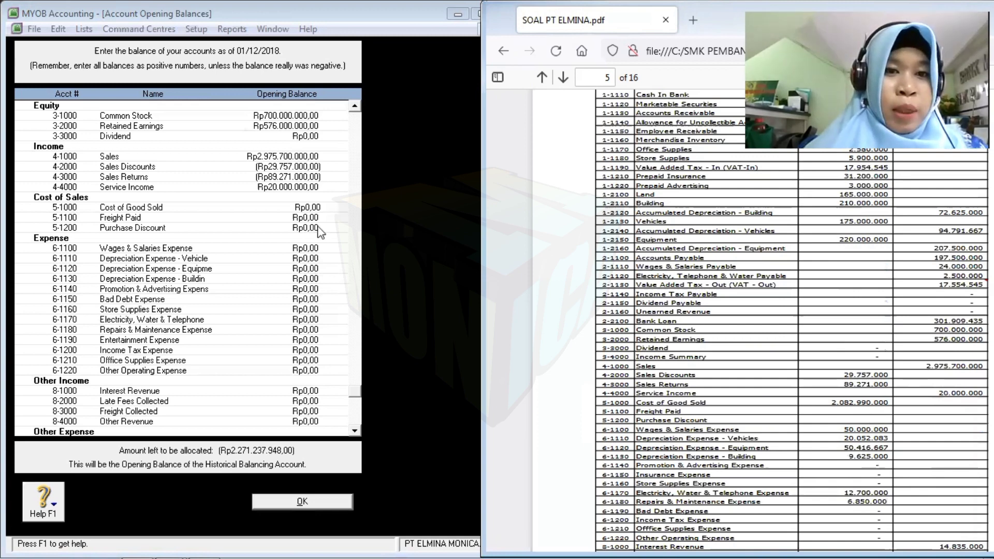
left_click(291, 207)
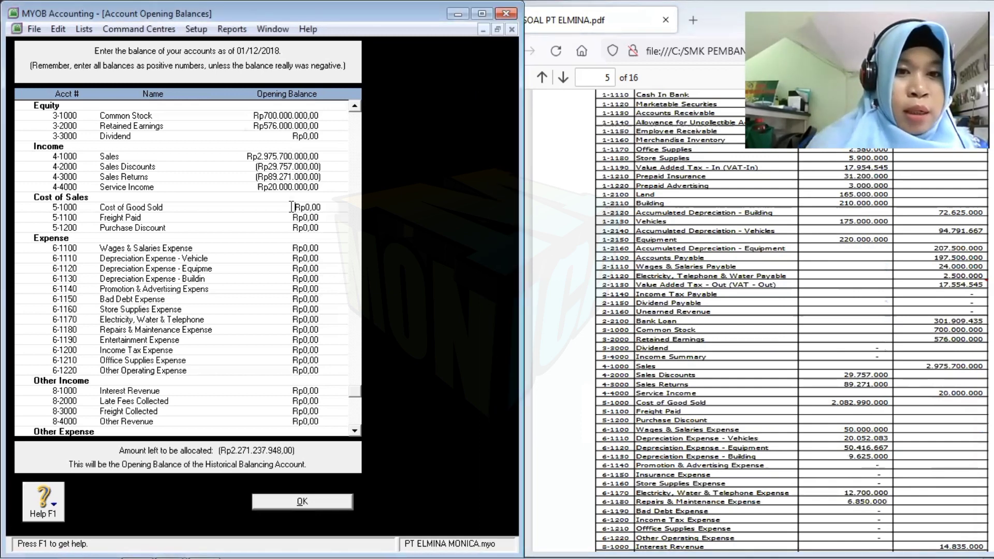
type("2")
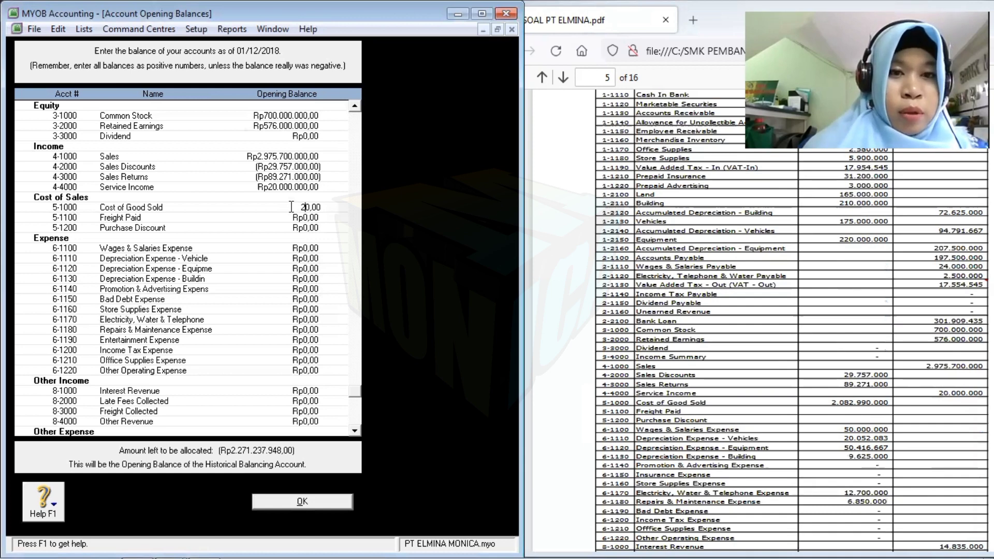
key("Delete")
key("Delete")
key("Delete")
key("Delete")
key("BackSpace")
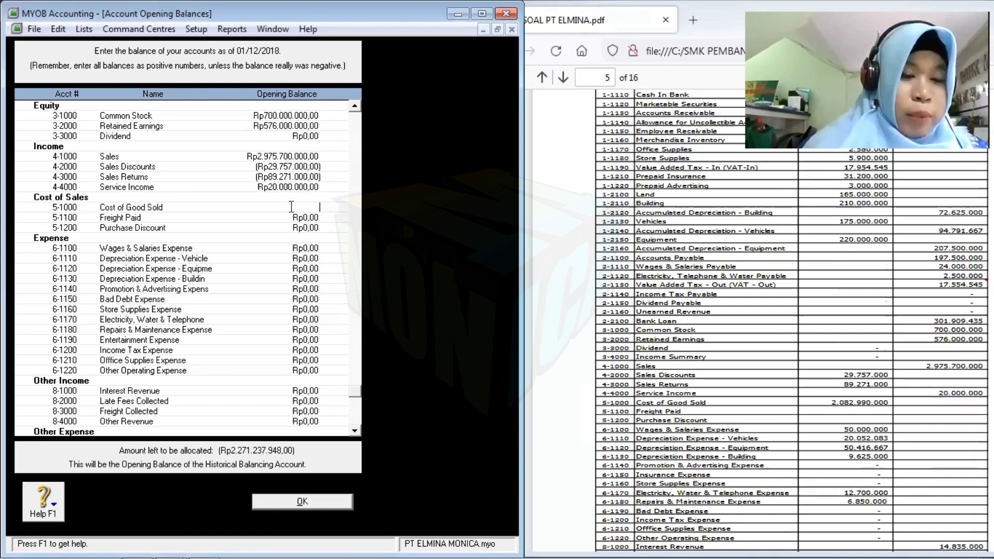
type("208")
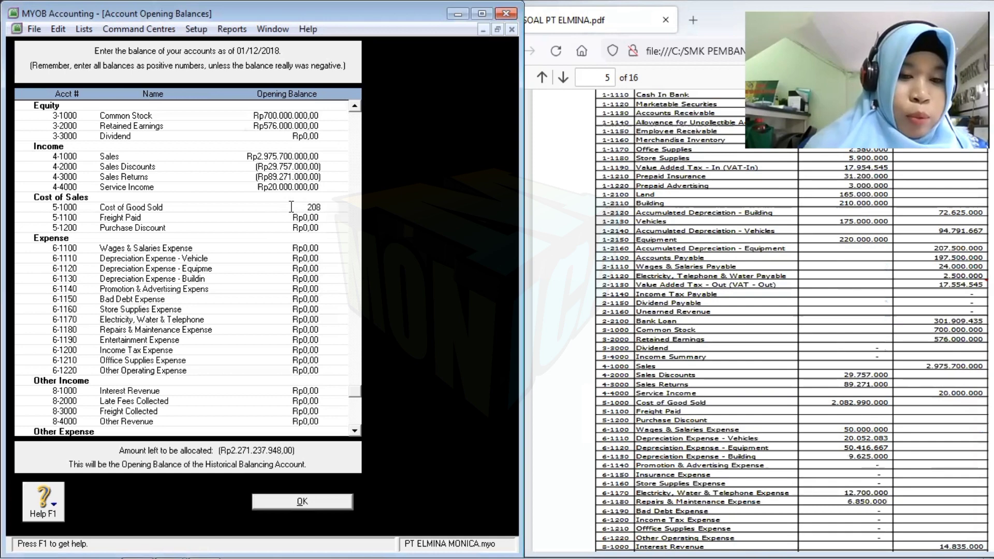
type("2990000")
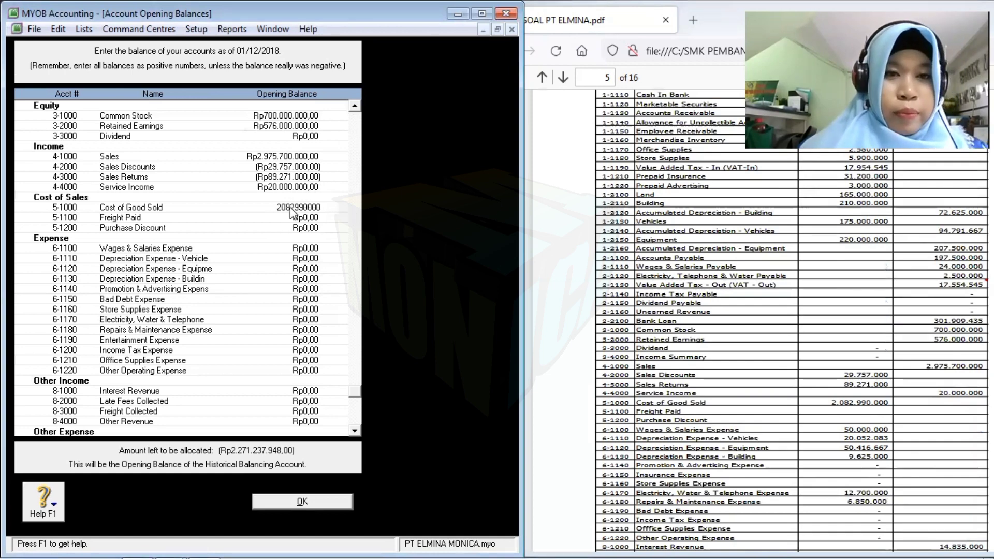
key("Tab")
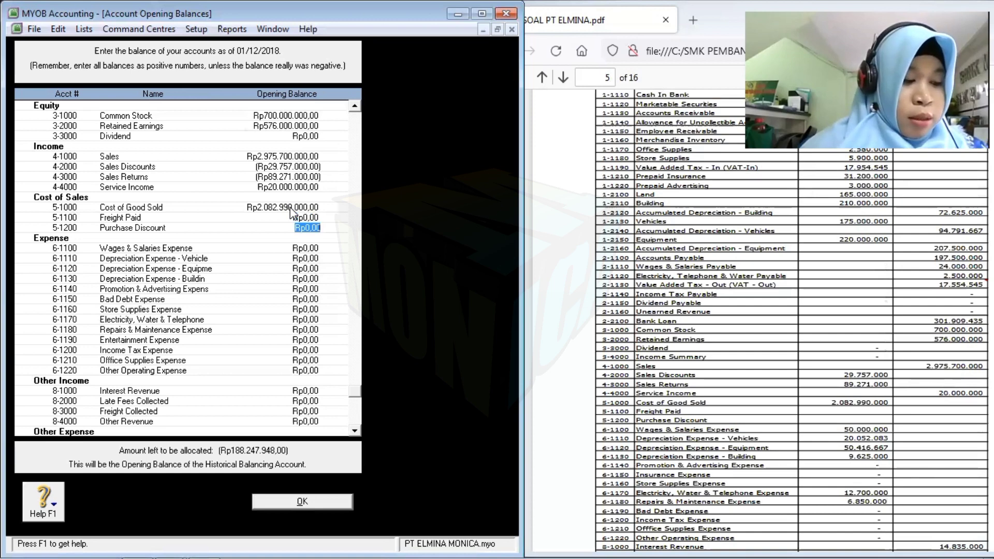
key("Tab")
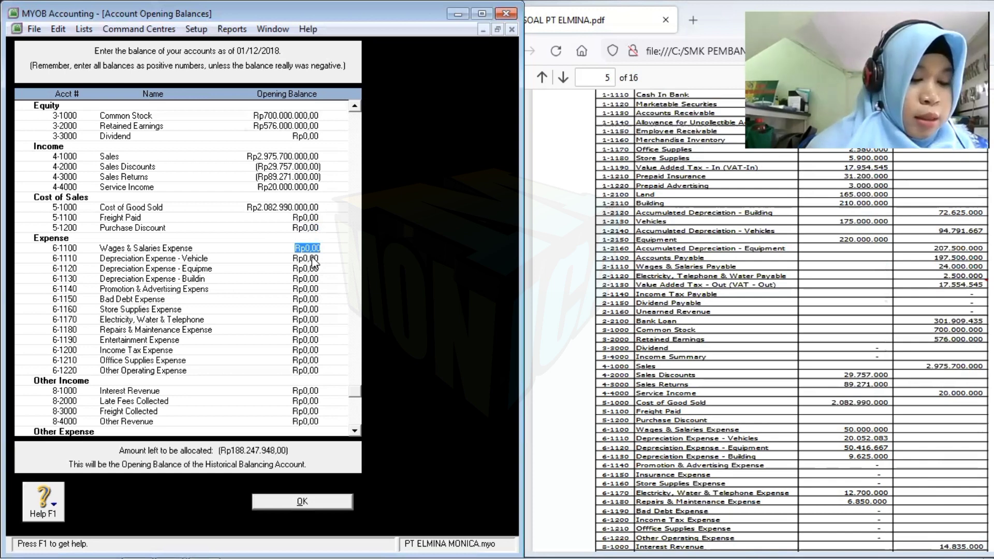
- Set the opening balances of Wages & Salaries Expense to Rp50.000.000 and Depreciation Expense - Vehicle to Rp20.052.083
type("50000000")
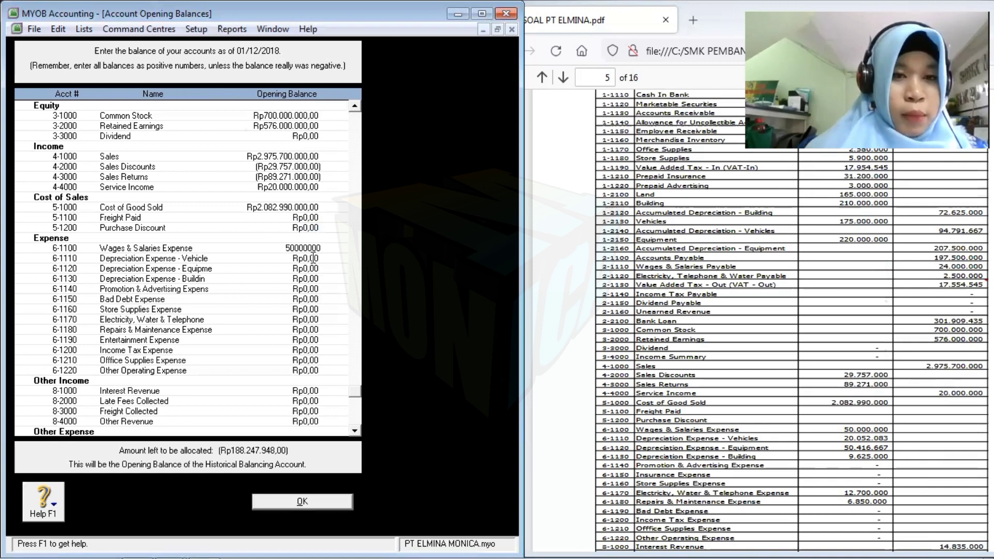
left_click(314, 258)
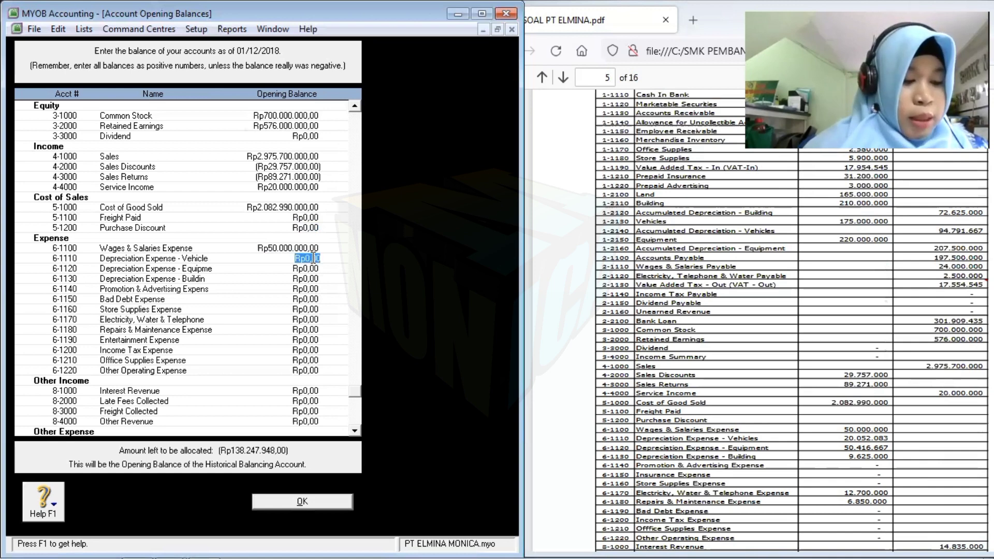
type("20")
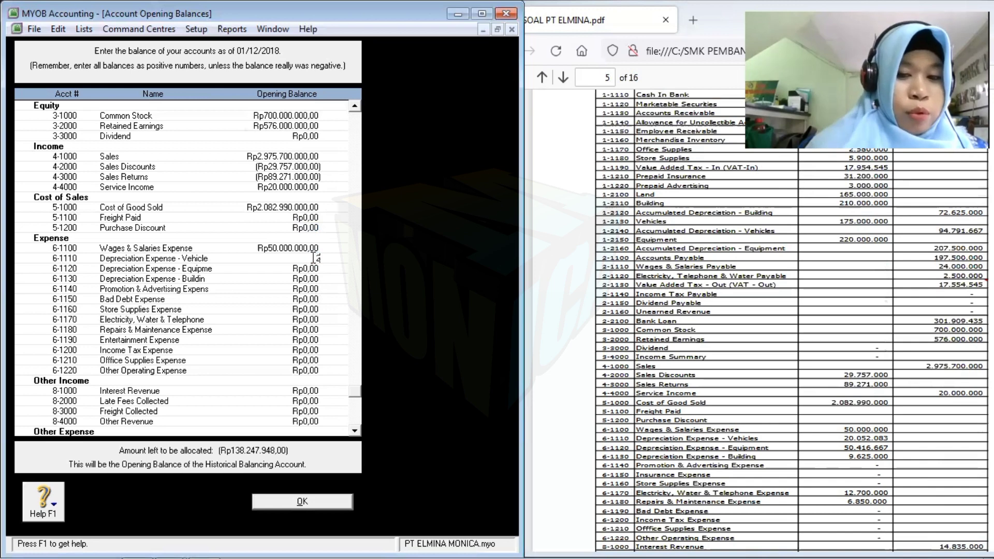
type("052")
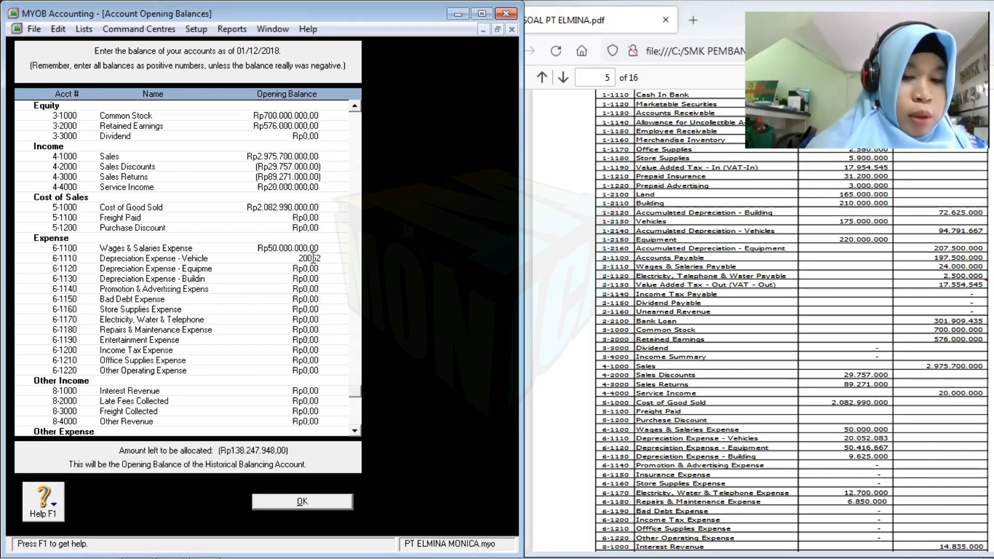
type("083")
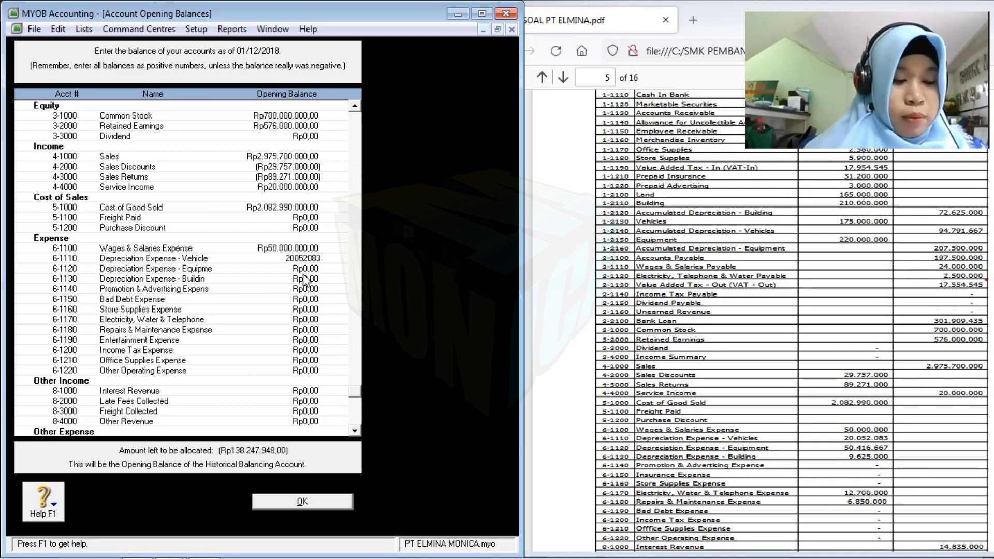
key("Tab")
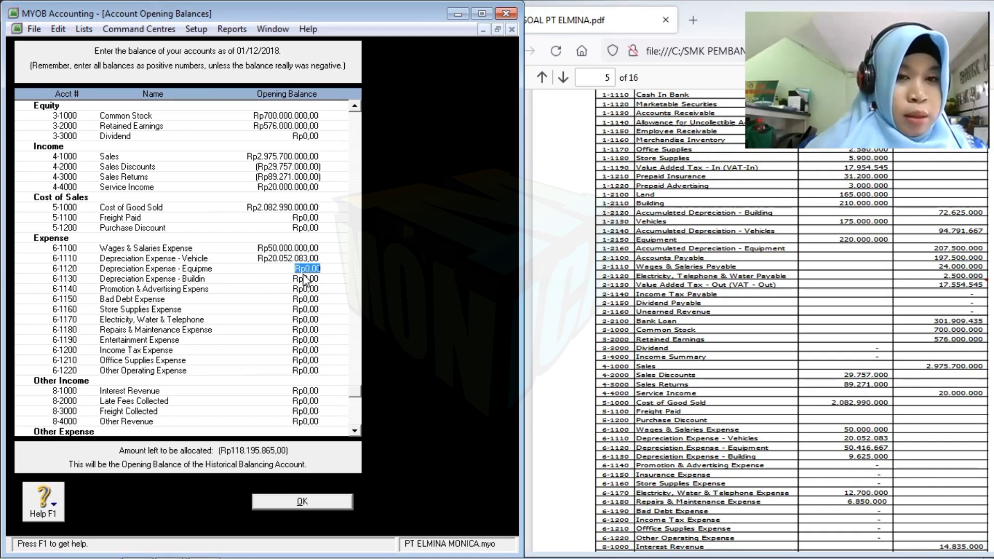
- Set the opening balances of the equipment depreciation expense to Rp50.416.667 and the building depreciation expense to Rp9.625.000
type("50")
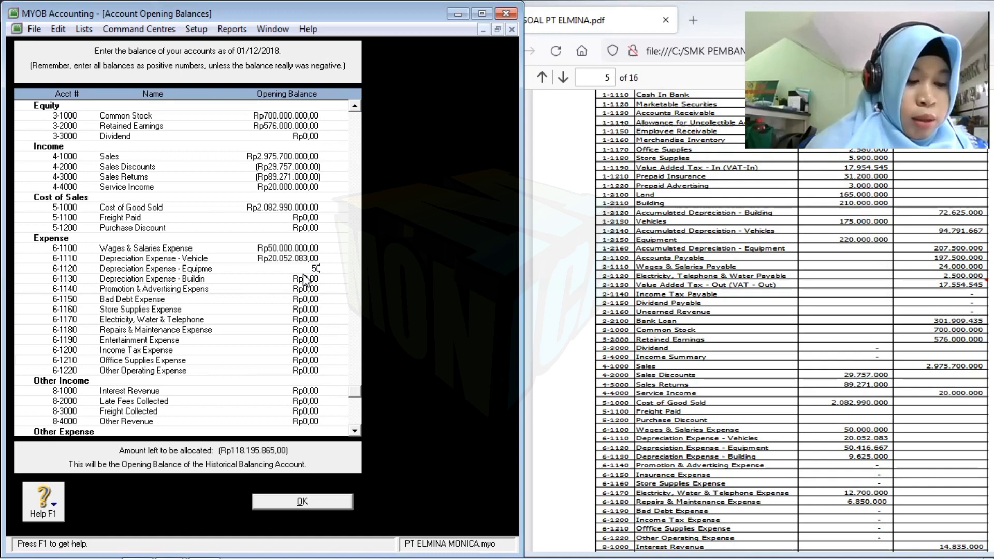
type("41")
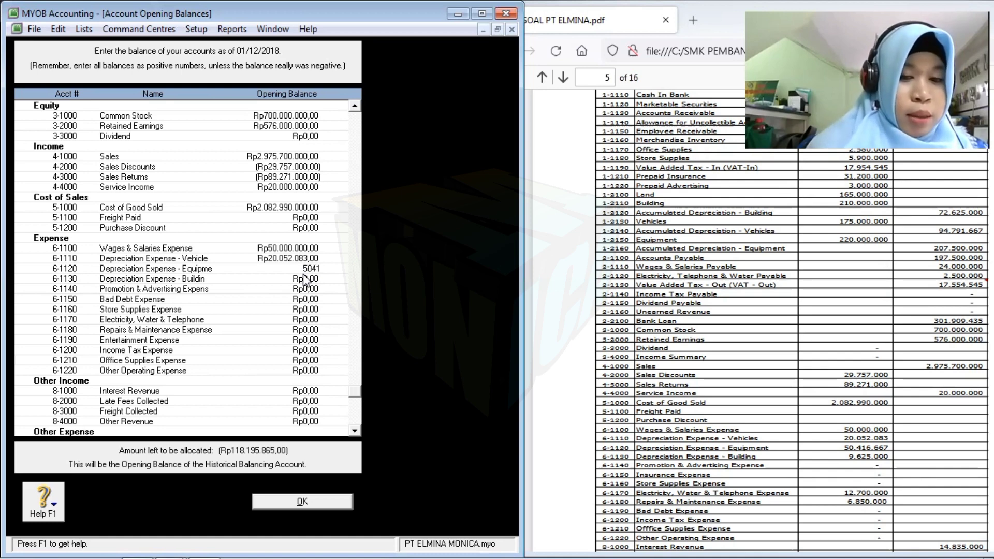
type("6667")
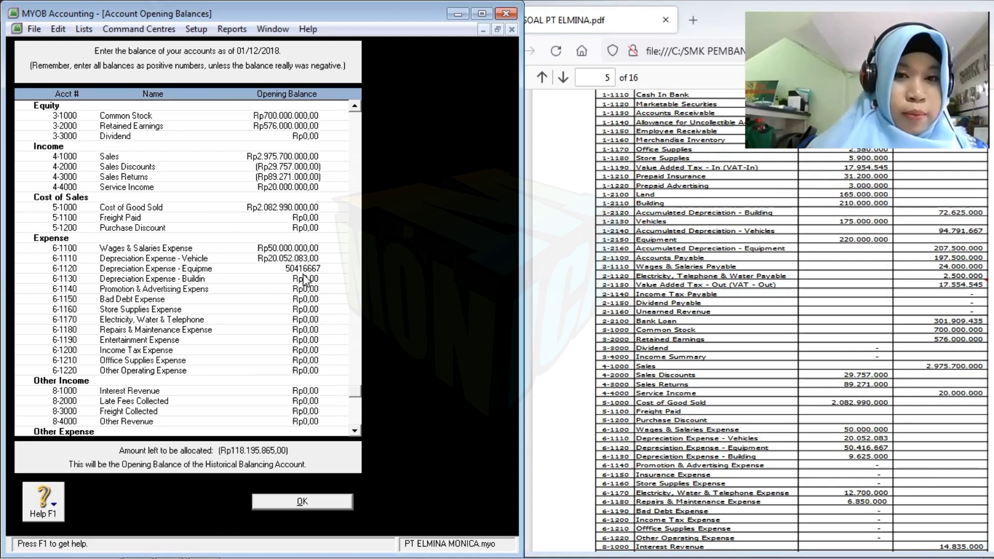
left_click(306, 279)
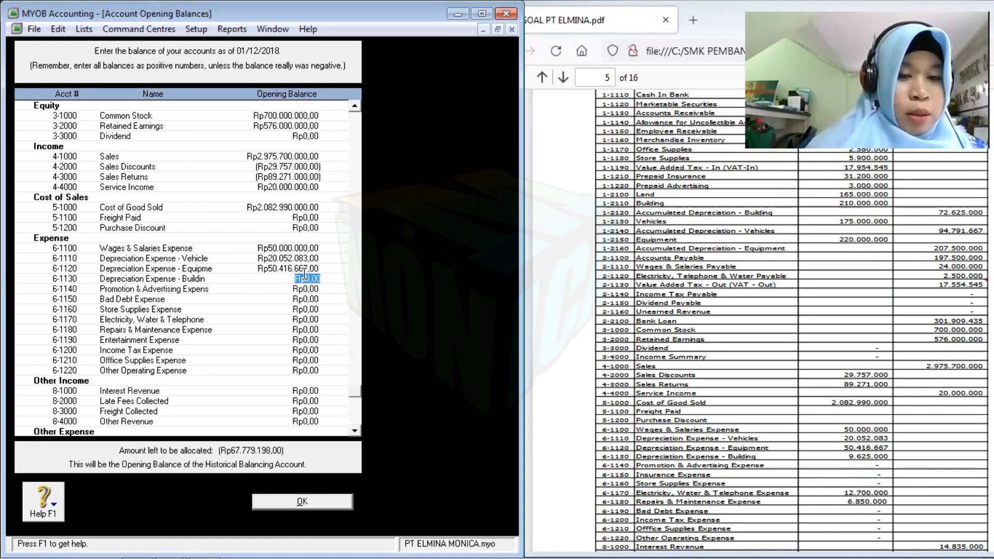
type("9")
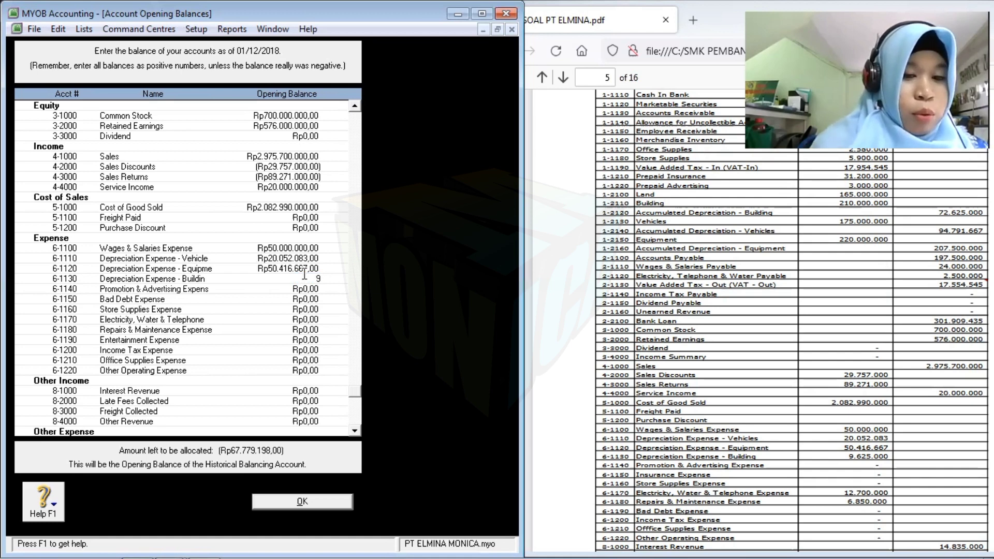
type(".625.")
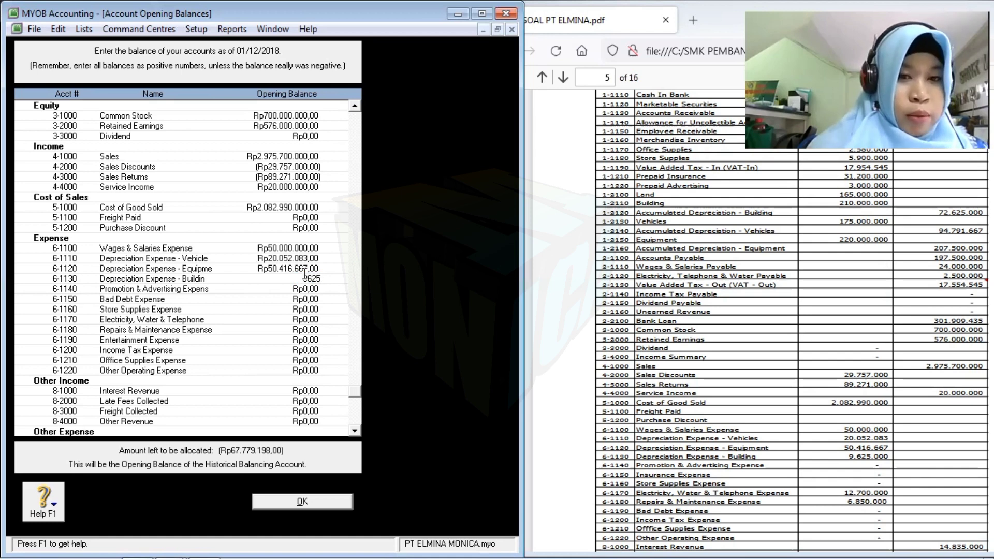
type("000")
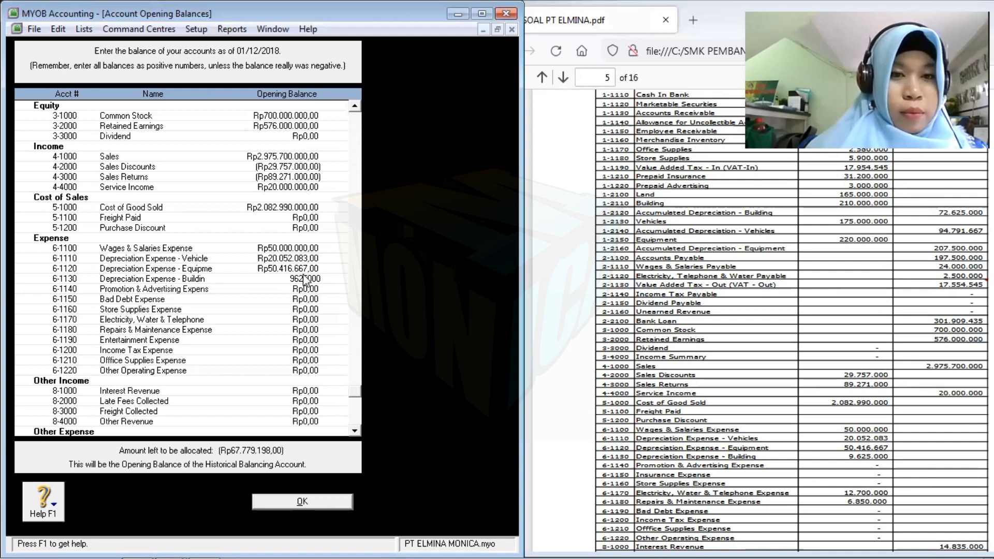
key("Tab")
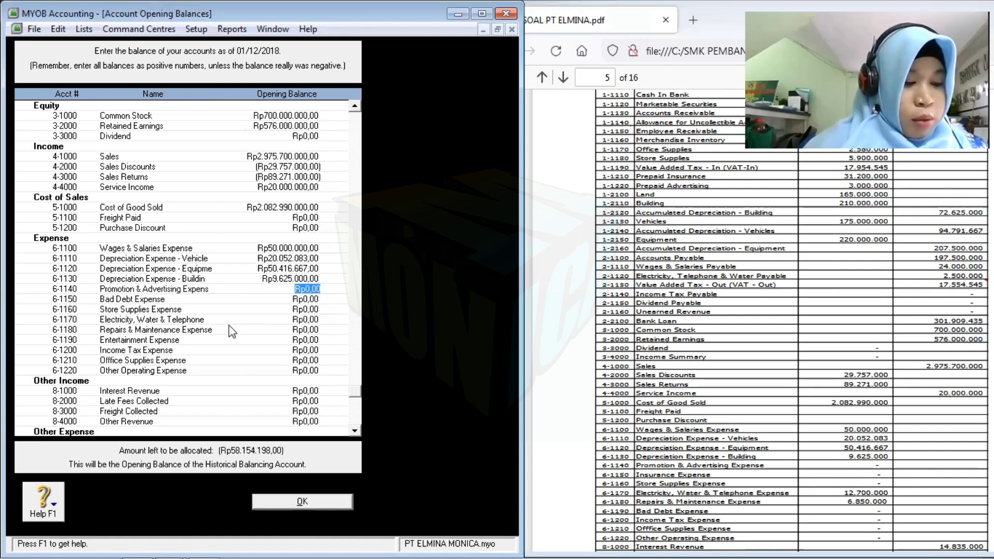
- Leave Promotion & Advertising, Bad Debt and Store Supplies Expense at zero and set the Electricity, Water & Telephone opening balance to Rp12.700.000
key("Tab")
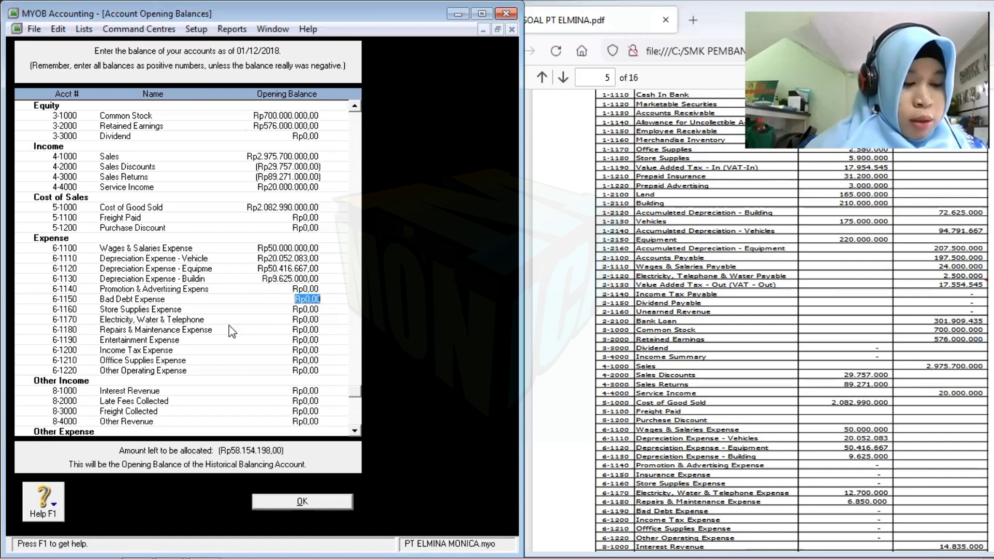
key("Tab")
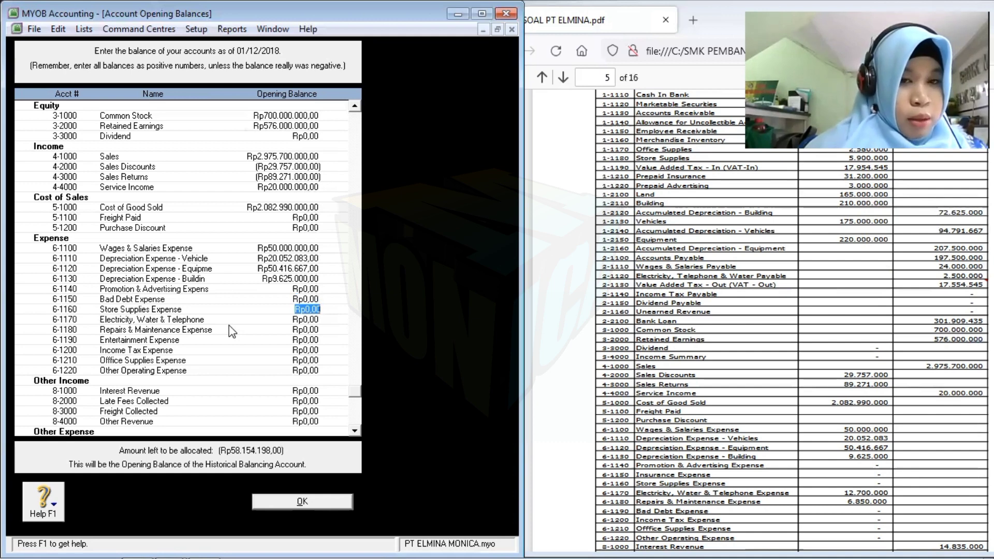
key("Tab")
key("Tab")
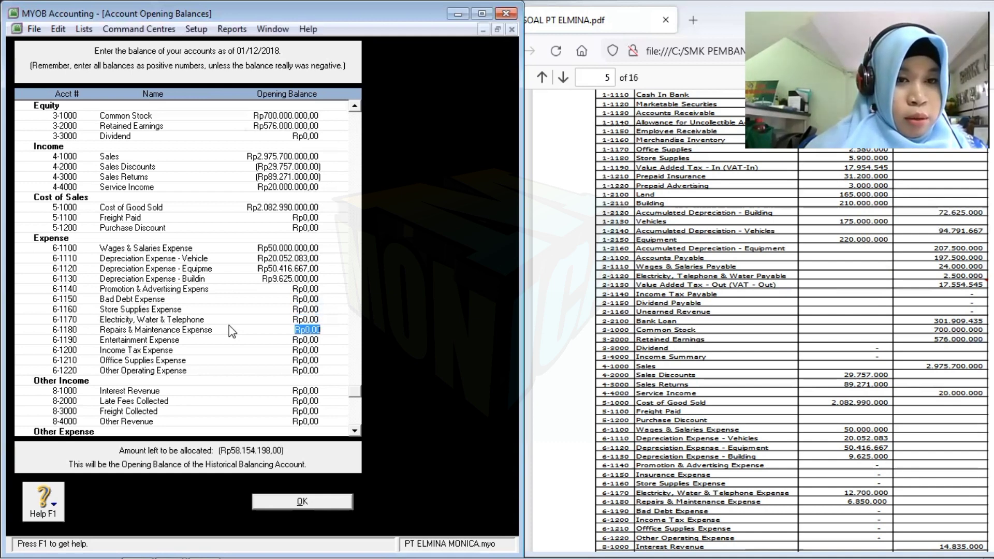
key("shift+Tab")
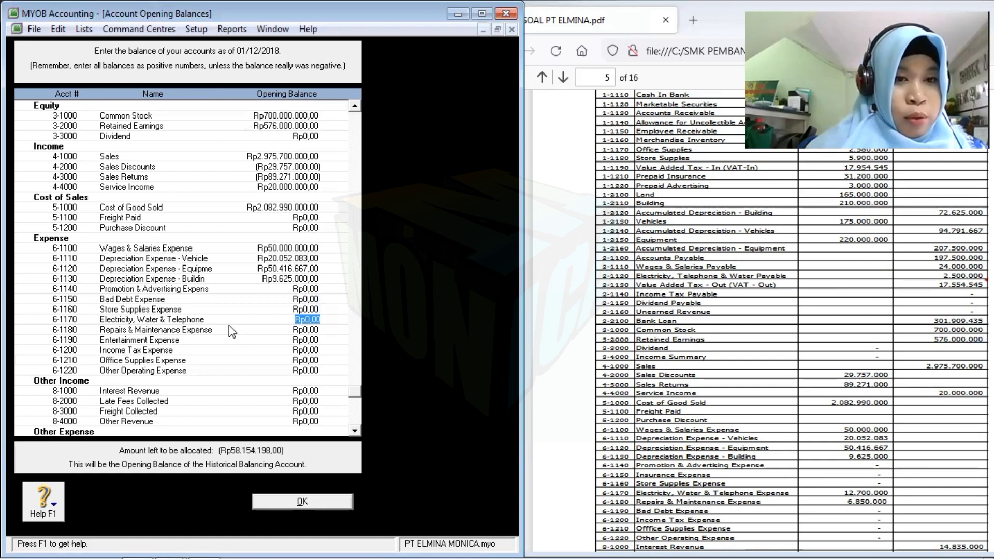
type("12")
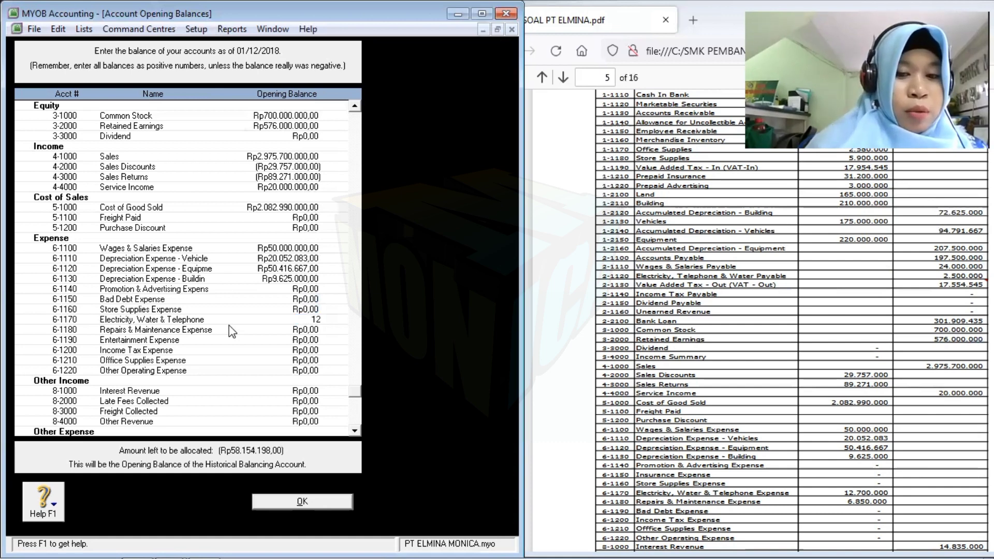
type("700000")
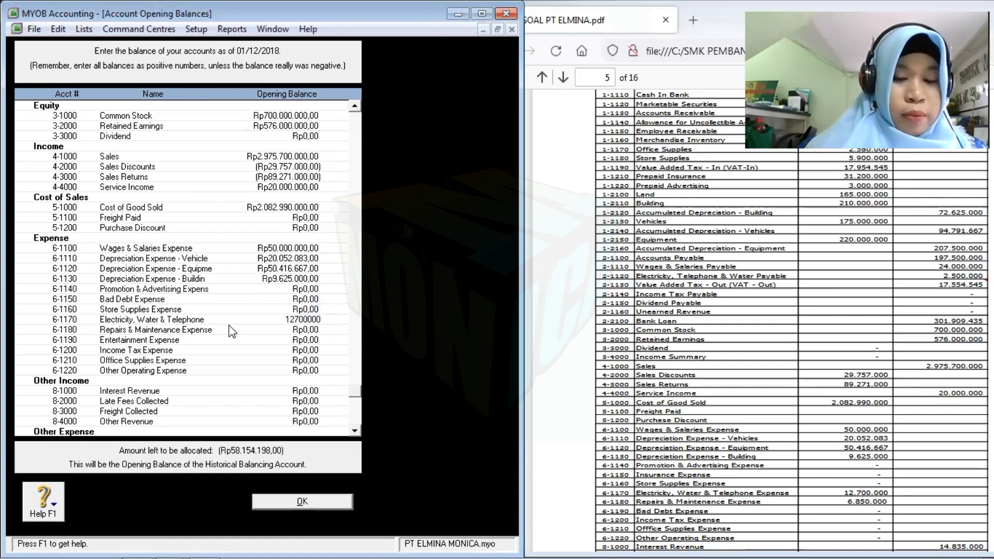
key("Tab")
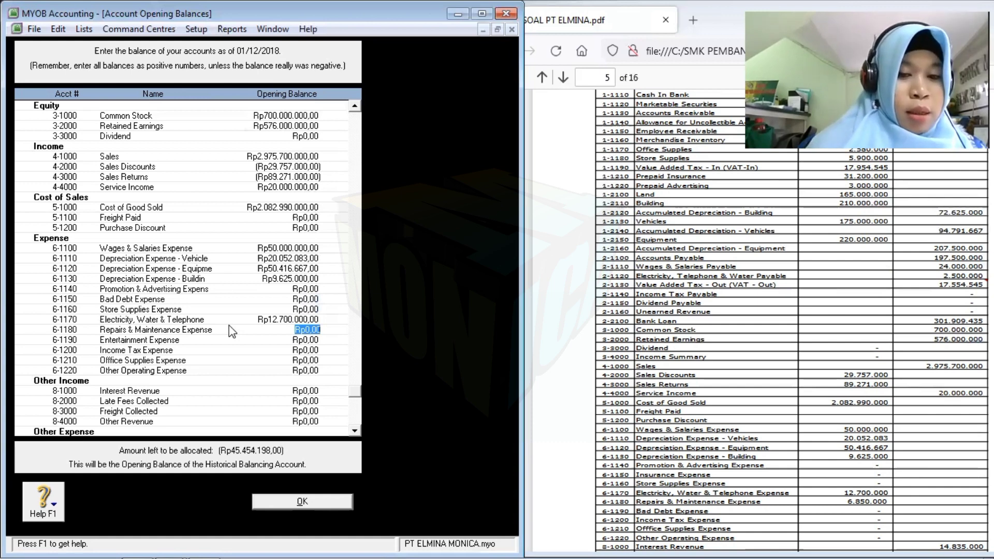
- Set the Repairs & Maintenance Expense opening balance to Rp6.850.000 and leave the remaining expense accounts at zero
type("6850000")
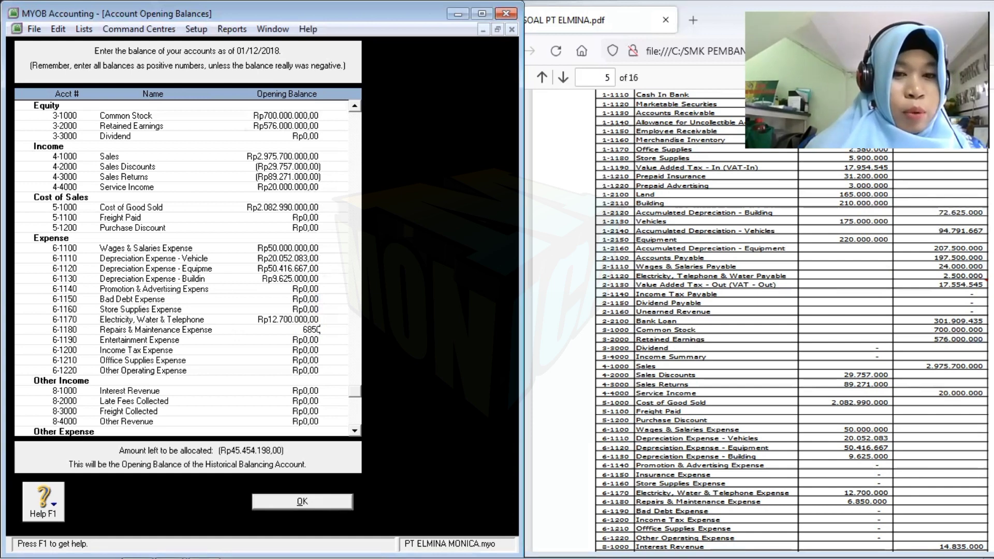
key("Tab")
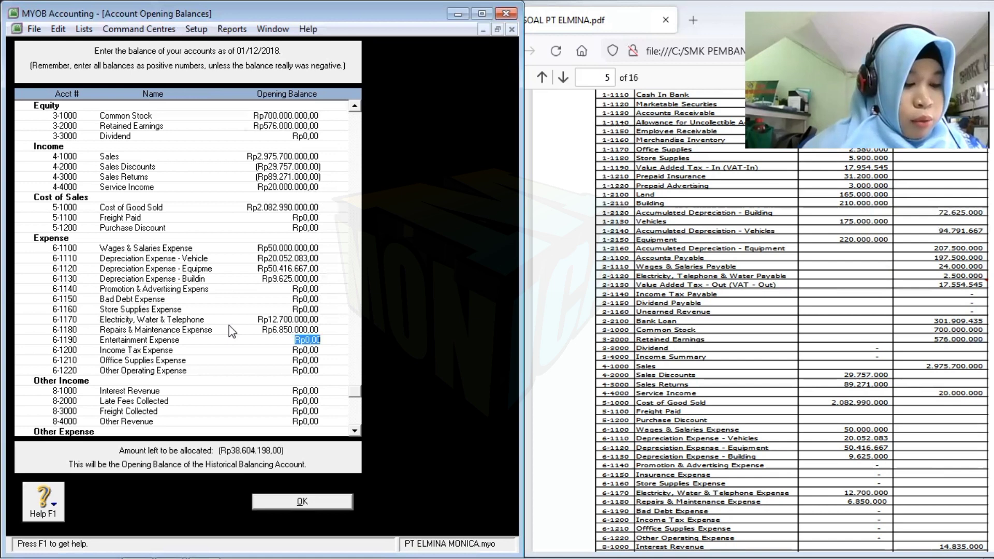
key("Tab")
key("Tab")
key("Tab")
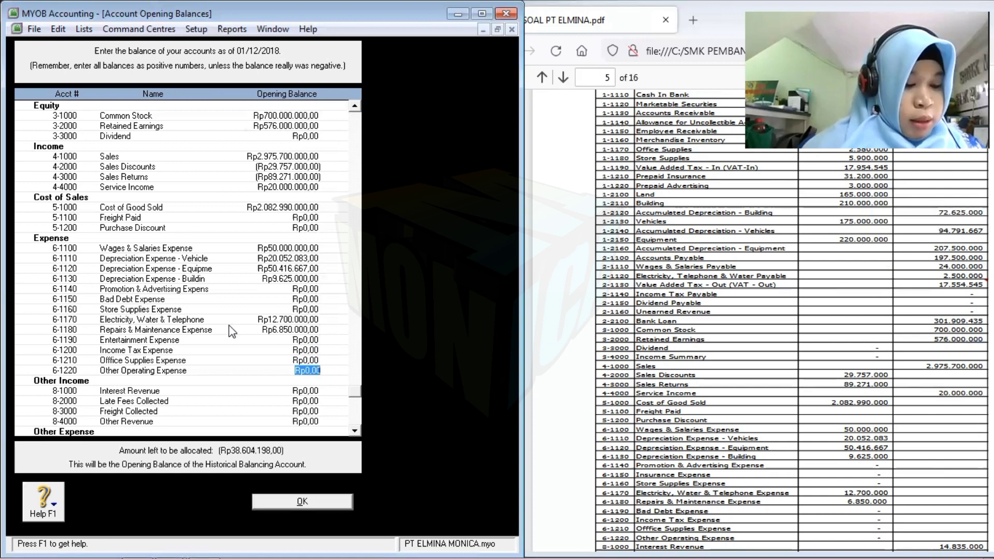
key("Tab")
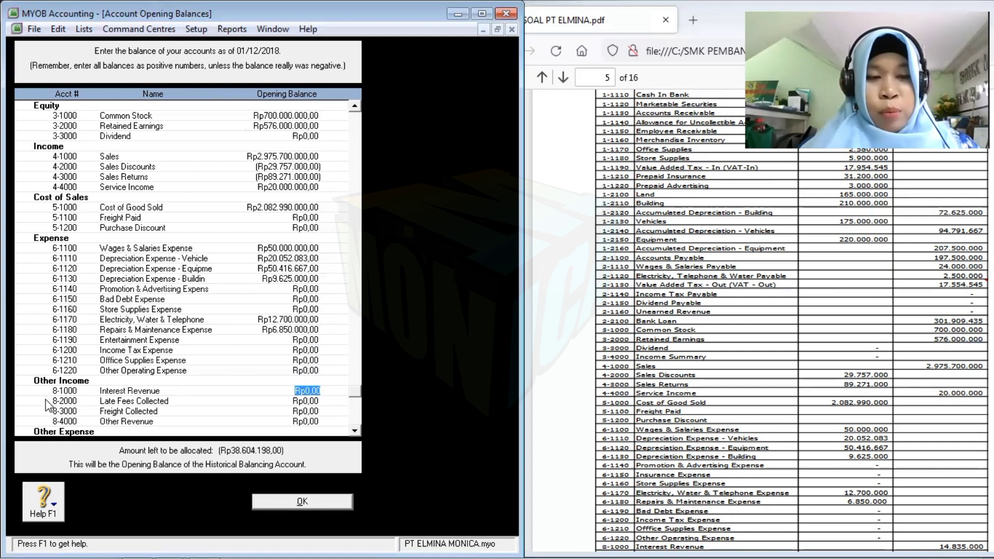
- Switch to the SOAL PT ELMINA PDF and consult the last trial balance rows, from Interest Revenue to Interest Expense
left_click(813, 494)
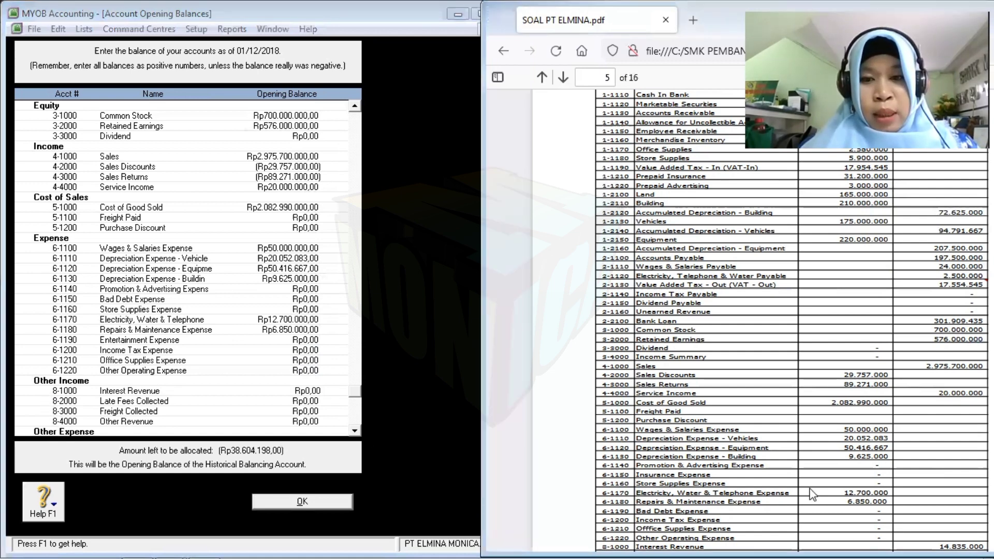
scroll(813, 494, "down", 5)
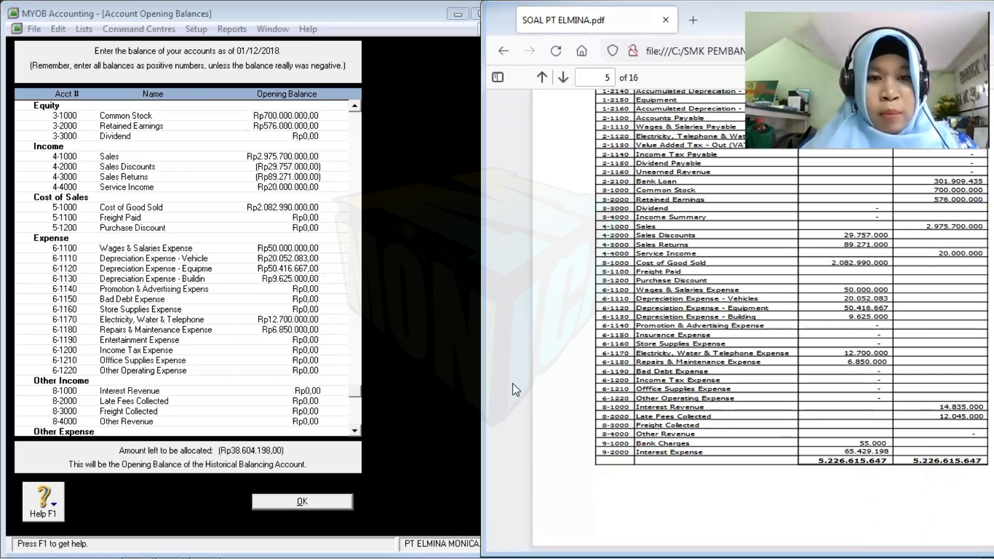
- Enter an opening balance of Rp14.835.000 for the Interest Revenue account (8-1000)
left_click(311, 395)
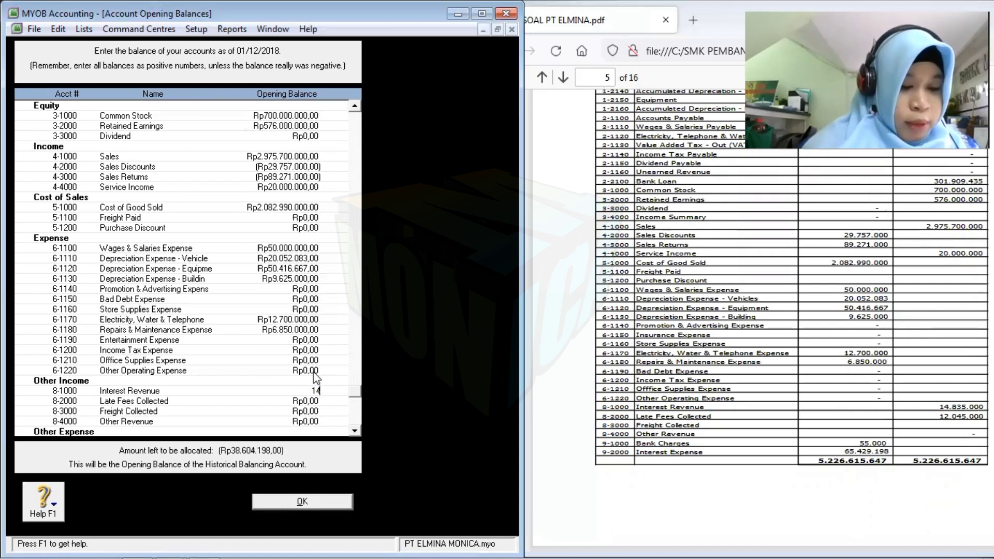
type("835")
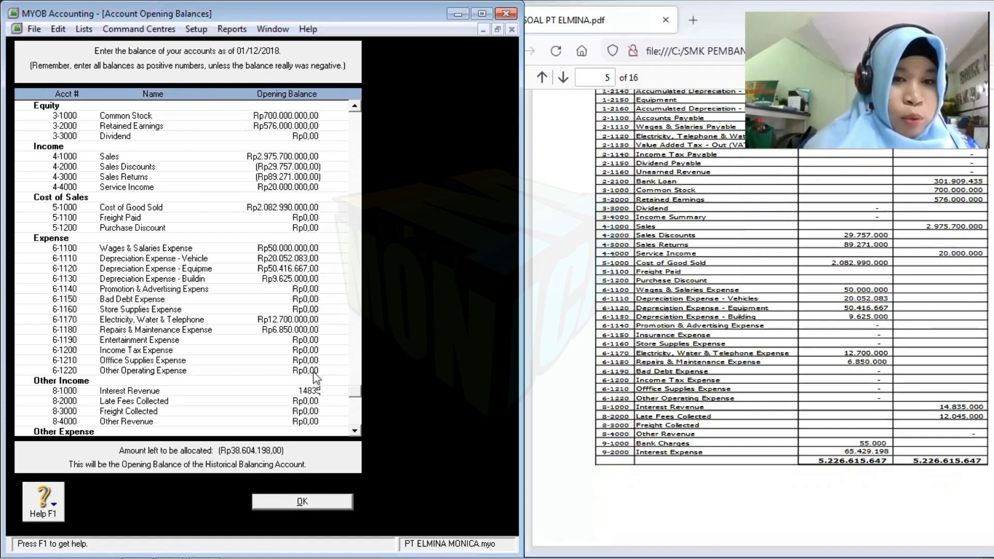
type(".000")
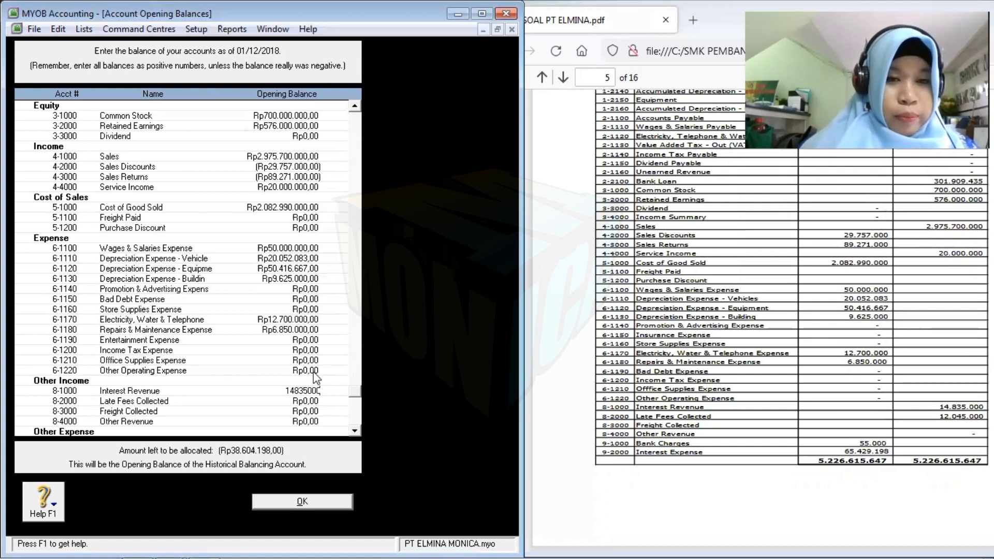
key("Tab")
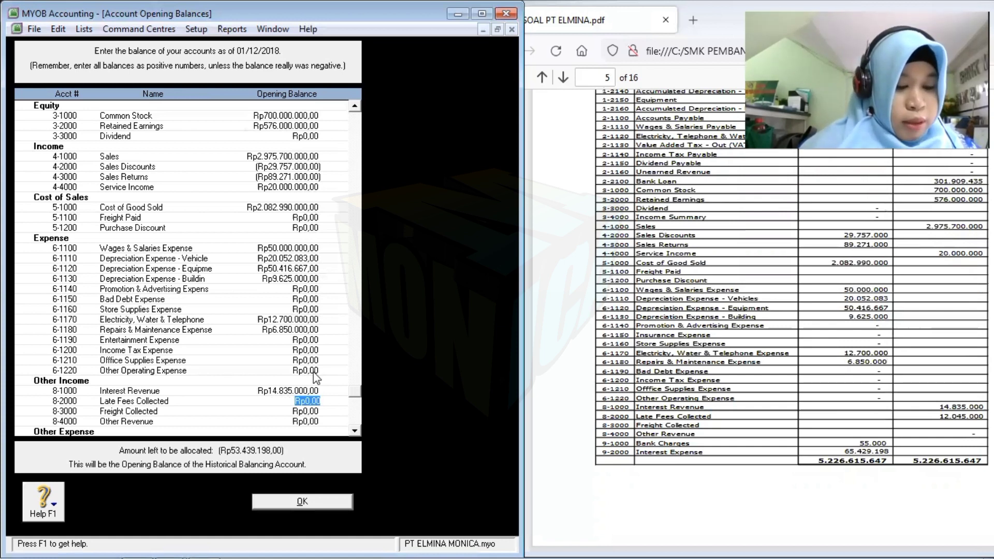
- Enter an opening balance of Rp12.045.000 for the Late Fees Collected account (8-2000)
type("12")
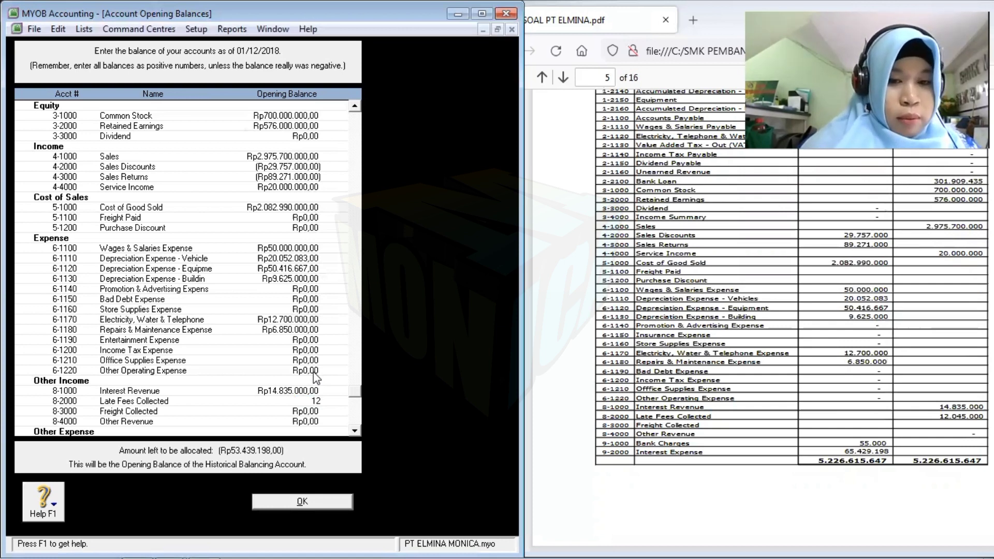
type("045")
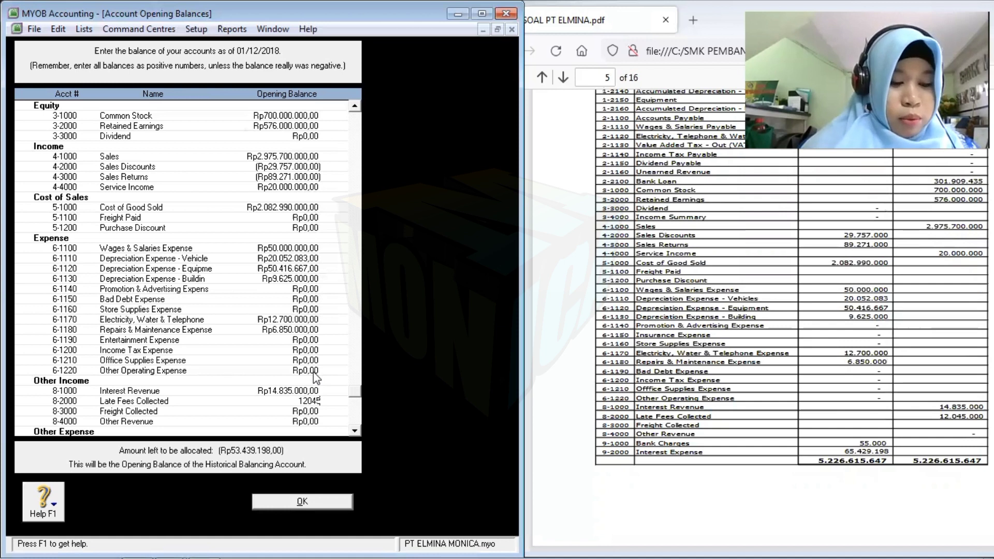
type("00")
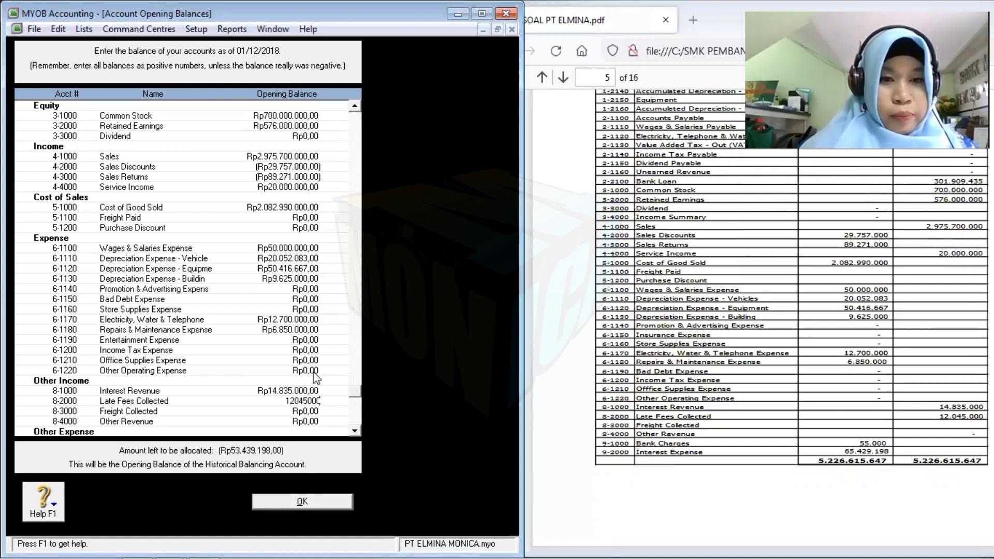
key("Tab")
- Enter an opening balance of Rp55.000 for Bank Charges (9-1000), leaving Freight Collected and Other Revenue at zero
key("Tab")
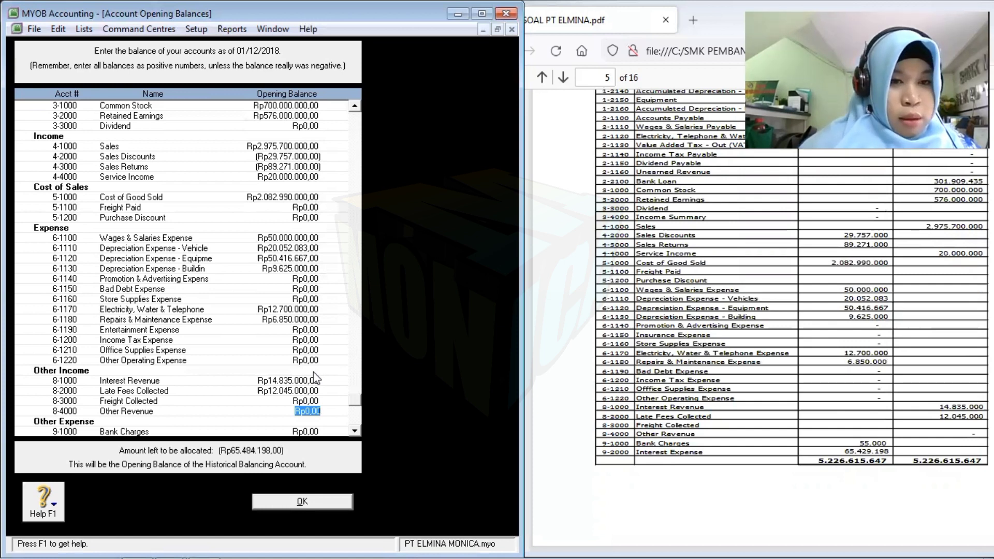
key("Tab")
key("Tab")
key("Tab")
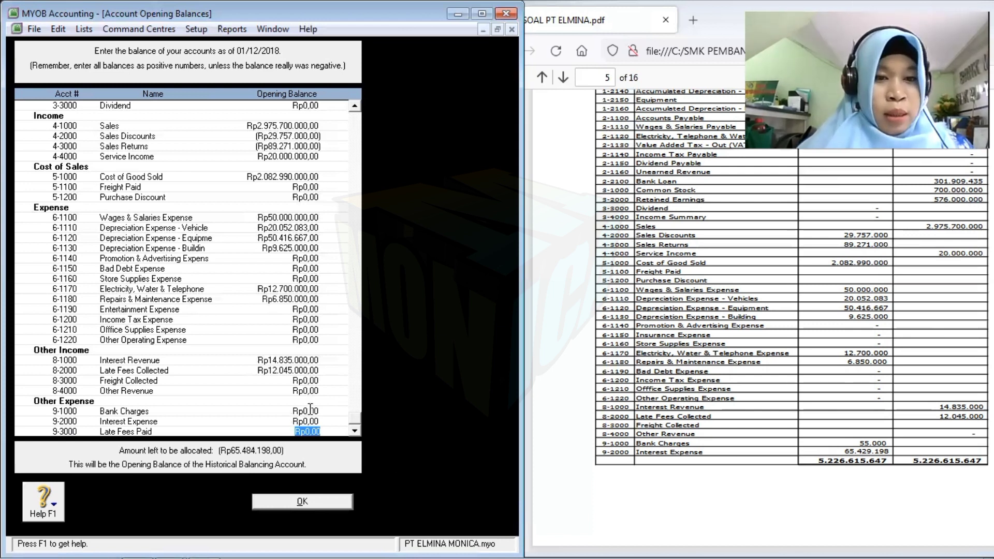
left_click(306, 410)
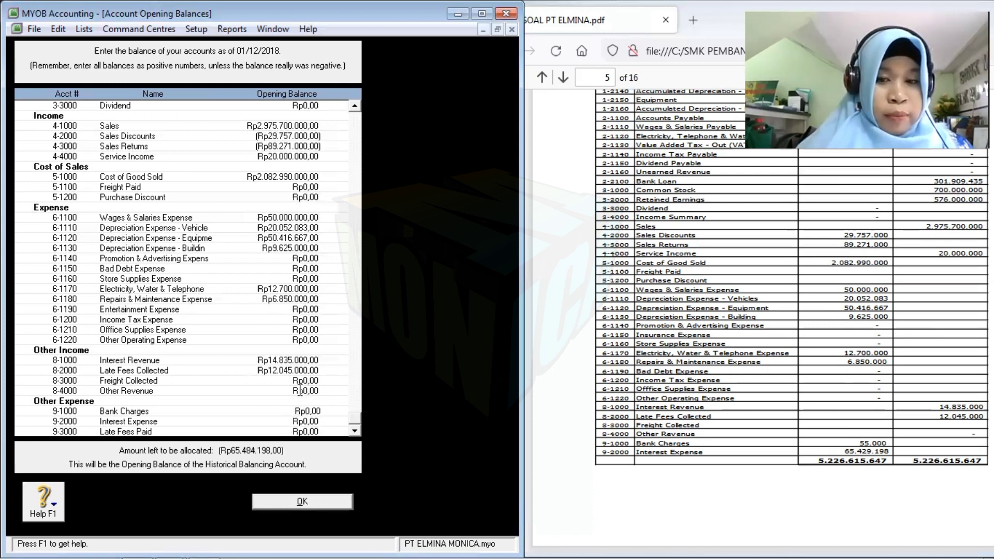
left_click(308, 390)
key("Tab")
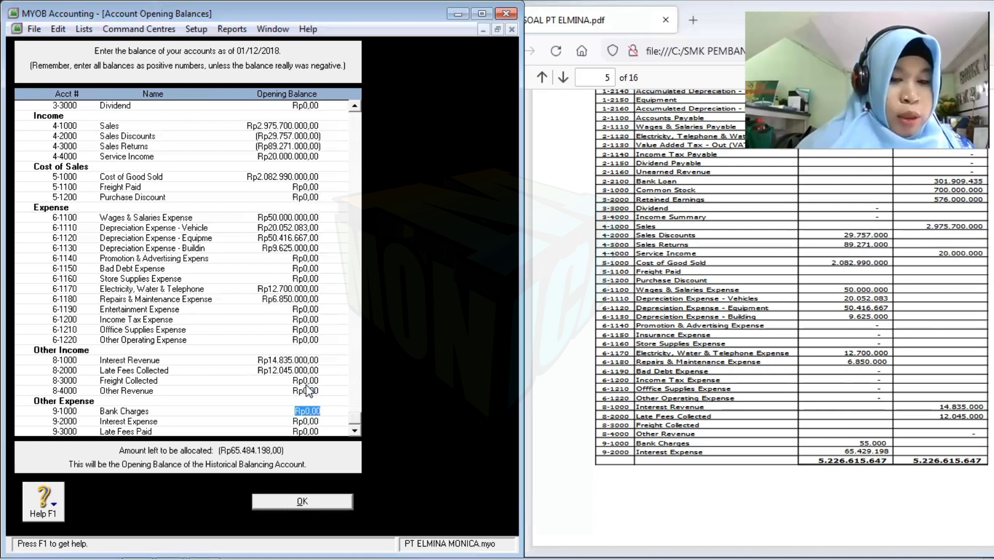
type("55")
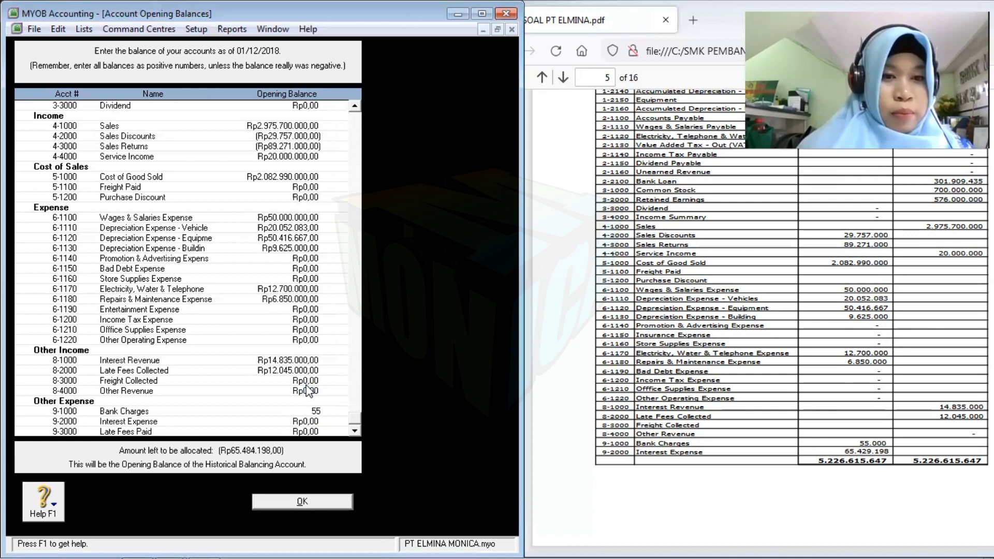
type("000")
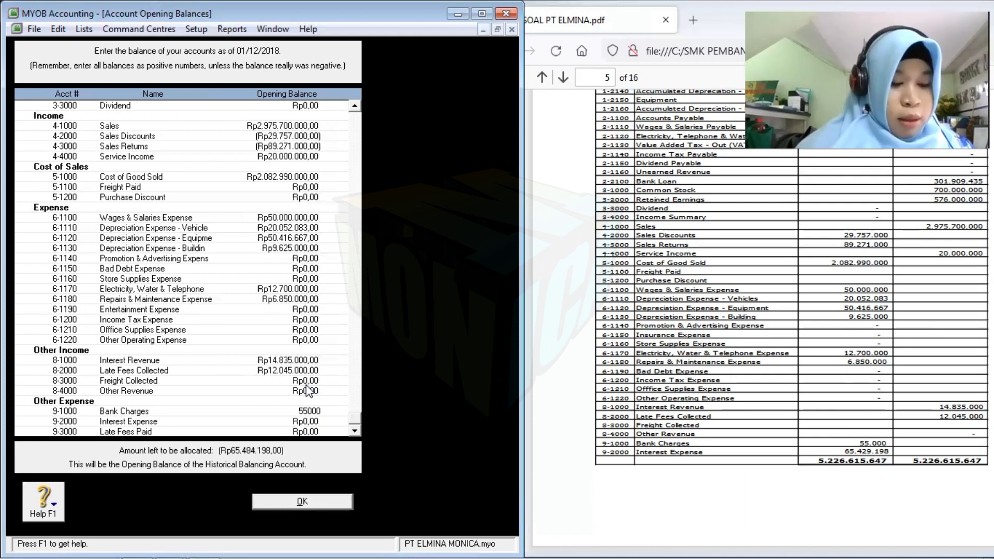
key("Tab")
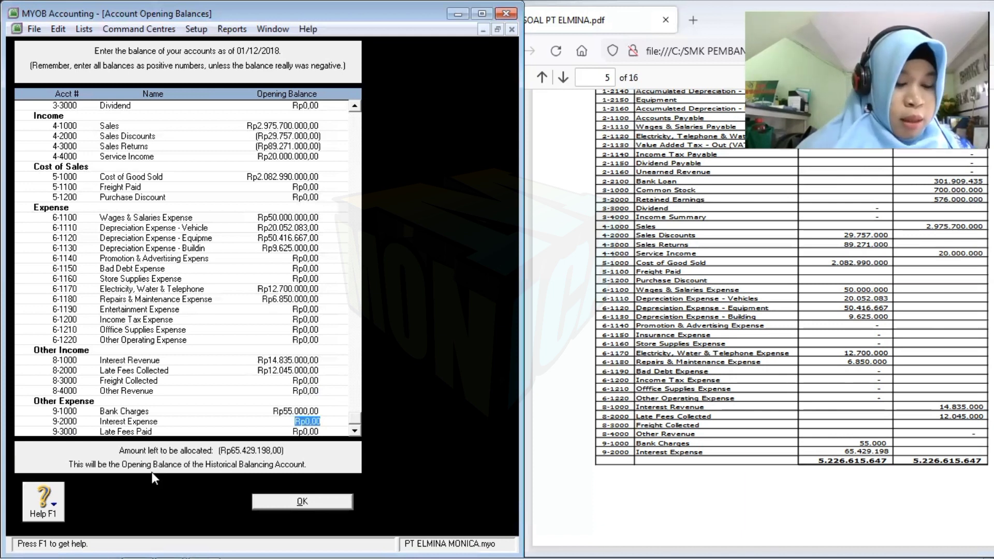
- Enter an opening balance of Rp65.429.198 for the Interest Expense account (9-2000)
type("65")
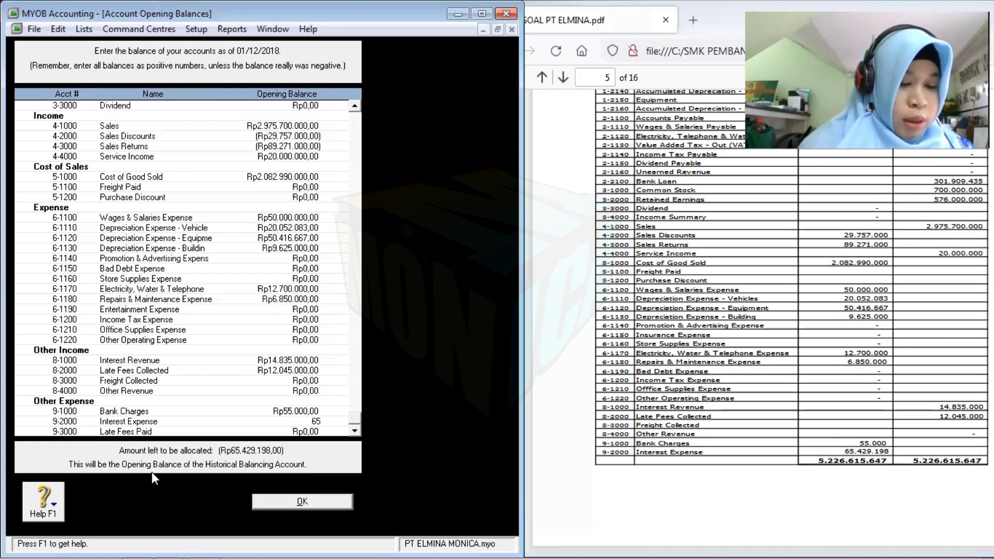
type("42")
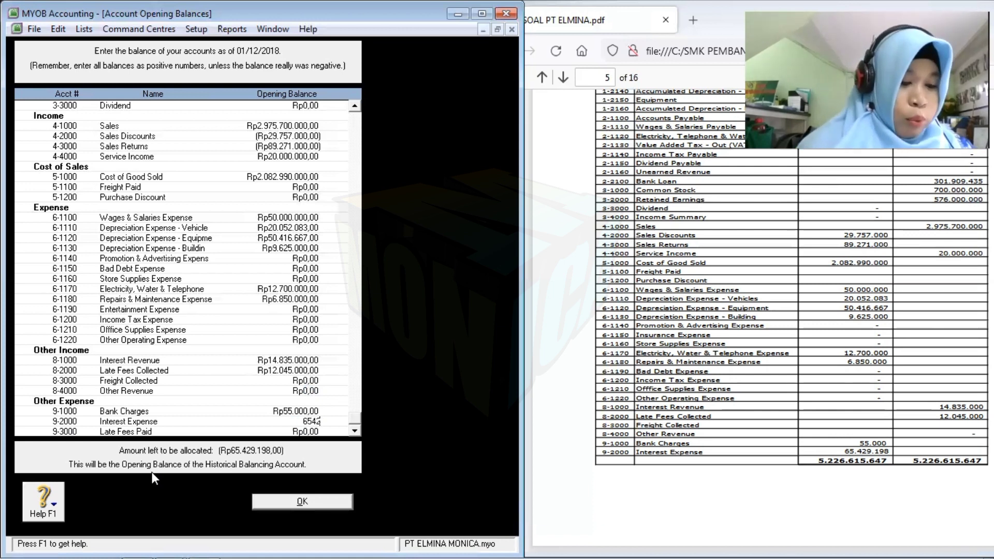
type("9198")
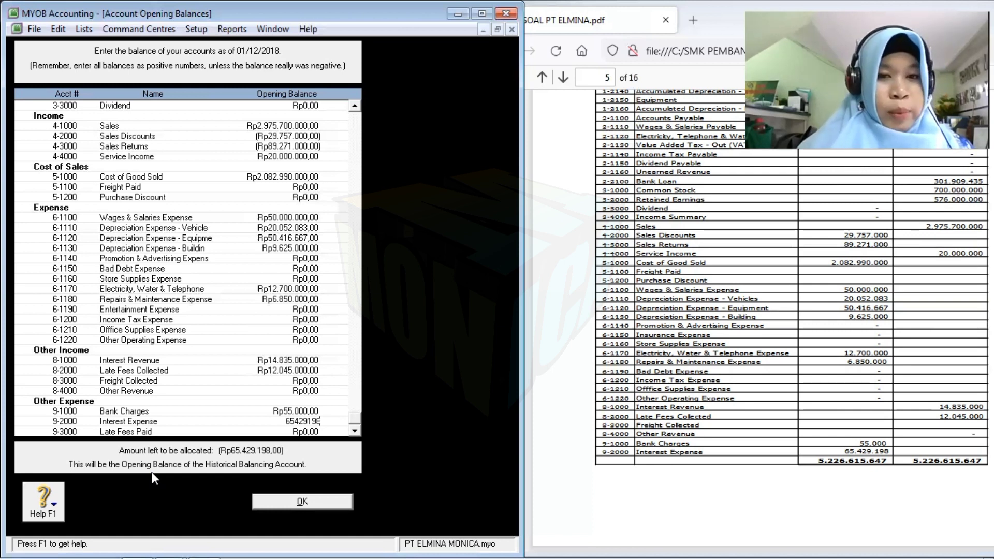
key("Tab")
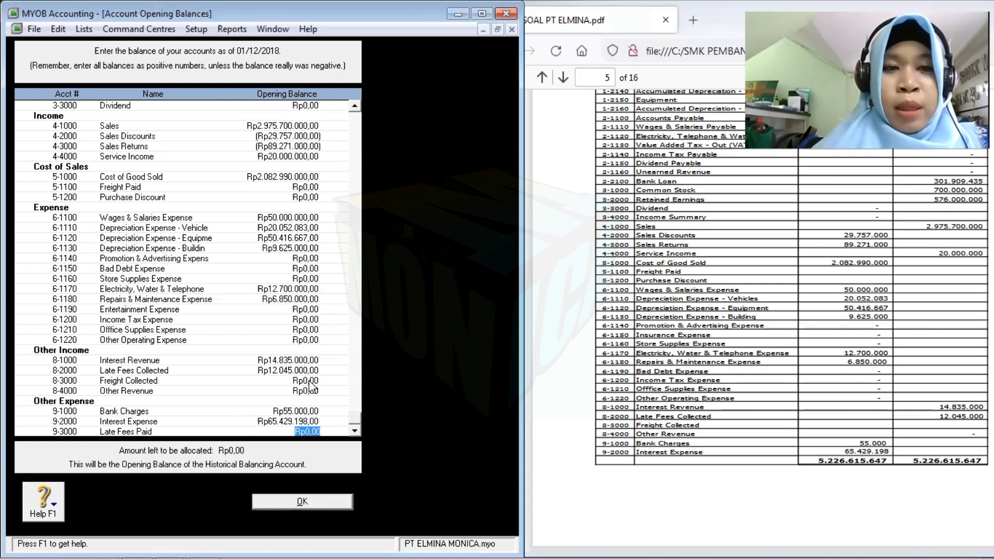
- Review the opening balances from the asset accounts through Other Expense, and accept them to finish the account opening balances
left_click(310, 381)
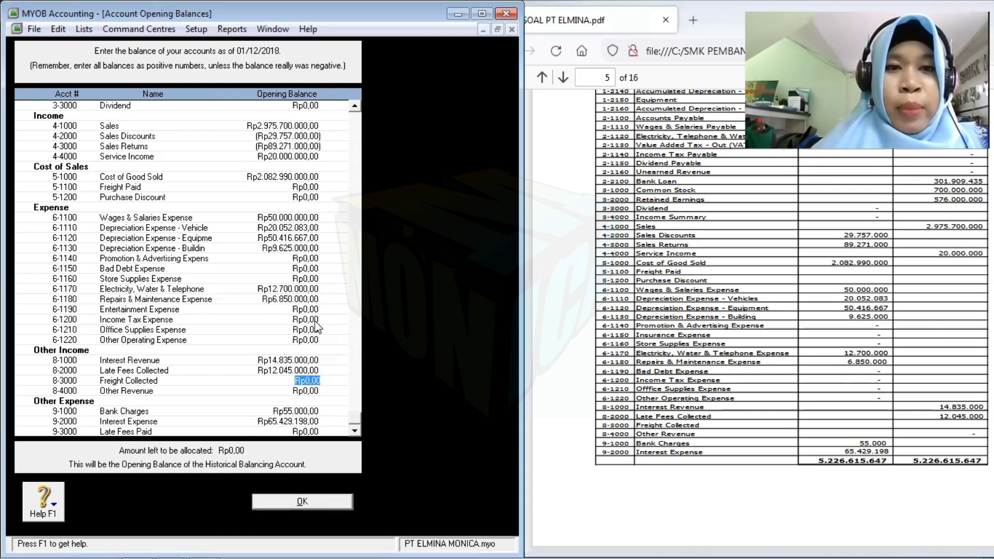
left_click(356, 130)
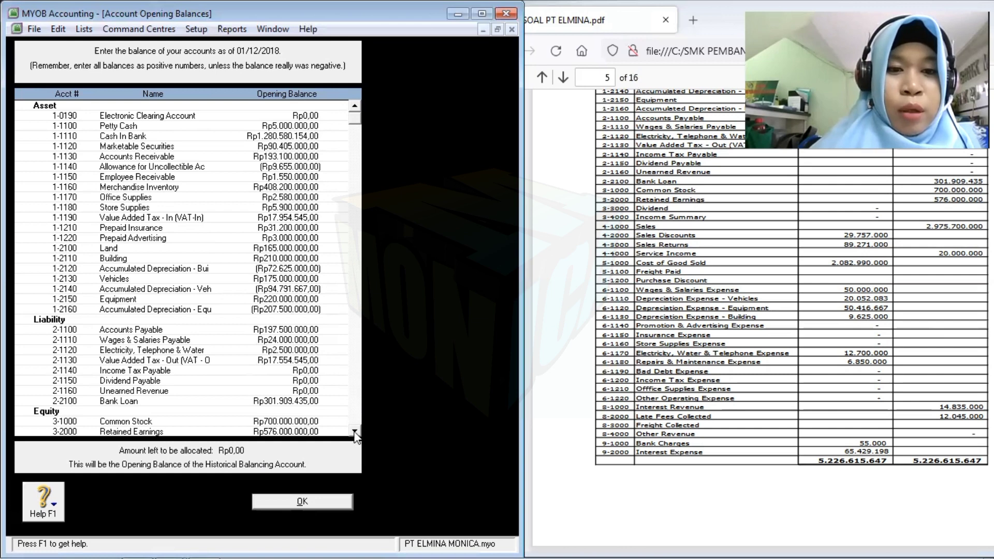
scroll(355, 437, "down", 3)
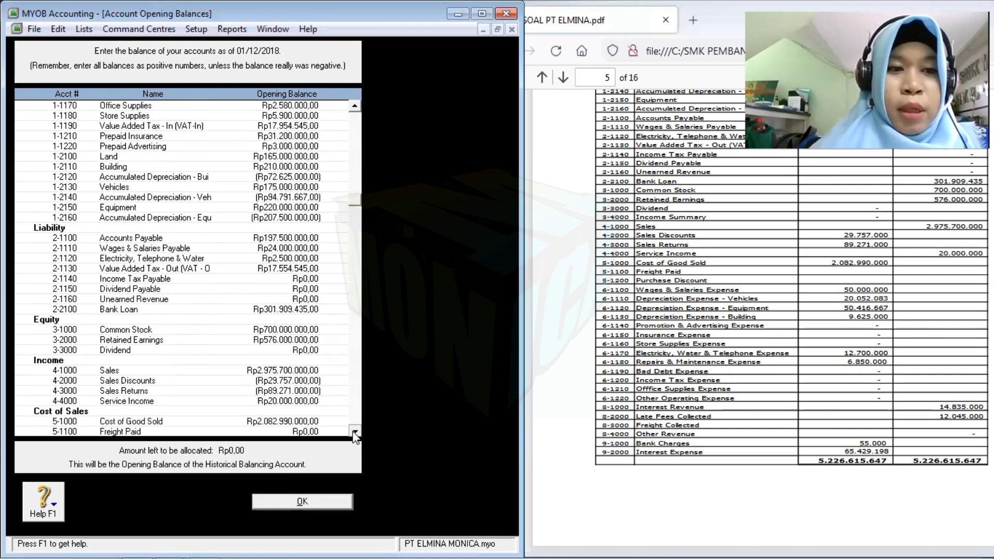
scroll(355, 437, "down", 7)
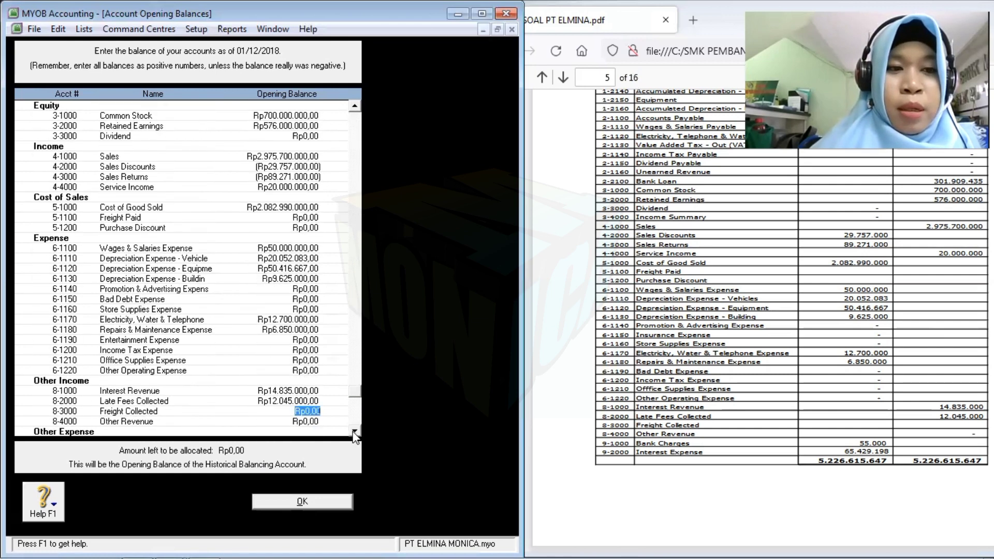
scroll(355, 437, "down", 1)
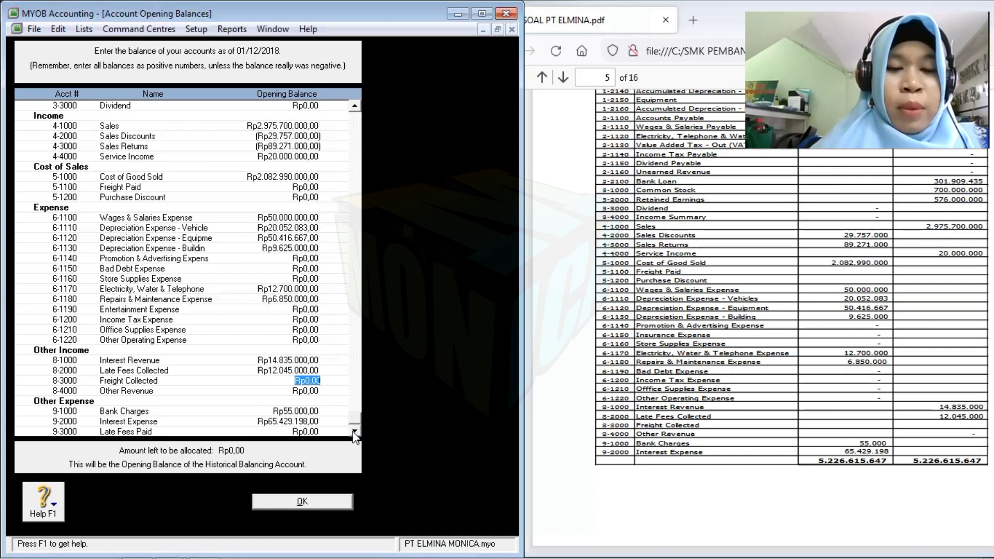
left_click(331, 499)
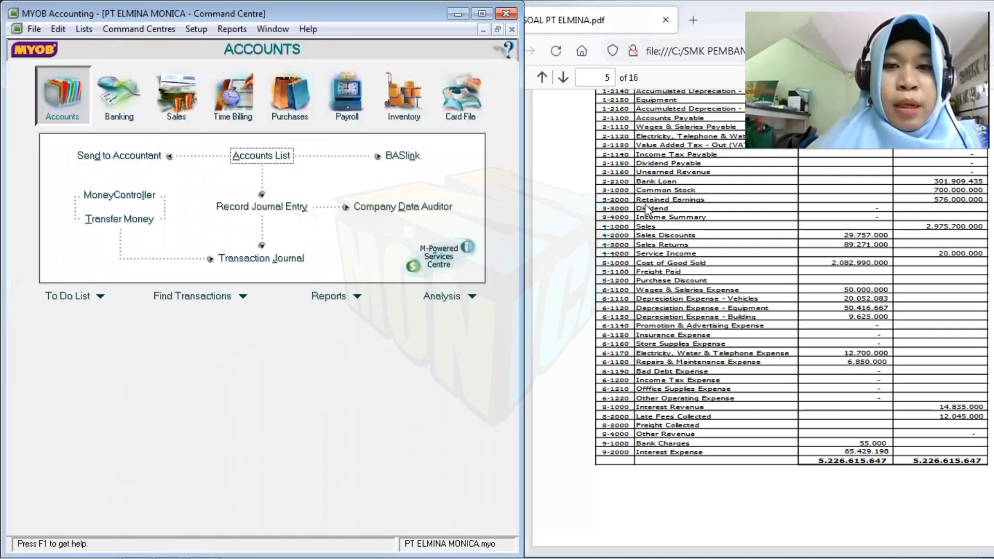
- Switch to SOAL PT ELMINA.pdf and read the RINCIAN section, covering the receivable, inventory and payable details with customer and supplier lists
left_click(615, 238)
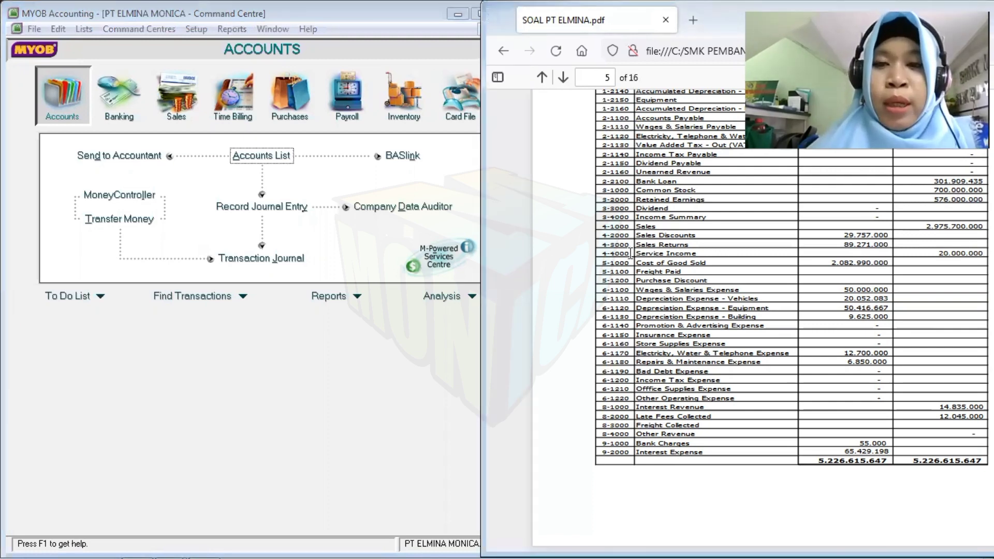
scroll(631, 253, "down", 1)
scroll(631, 254, "down", 4)
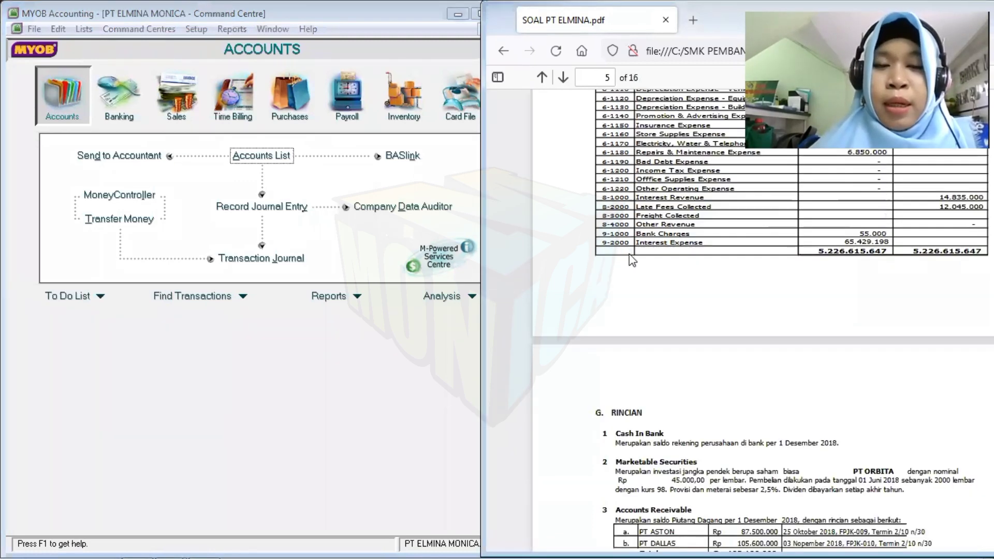
scroll(629, 254, "down", 4)
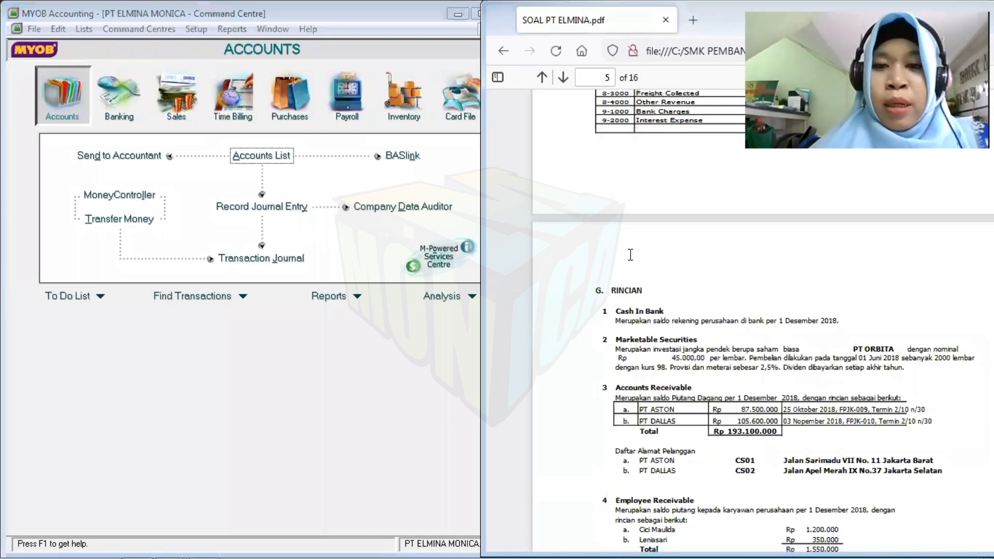
scroll(645, 267, "down", 1)
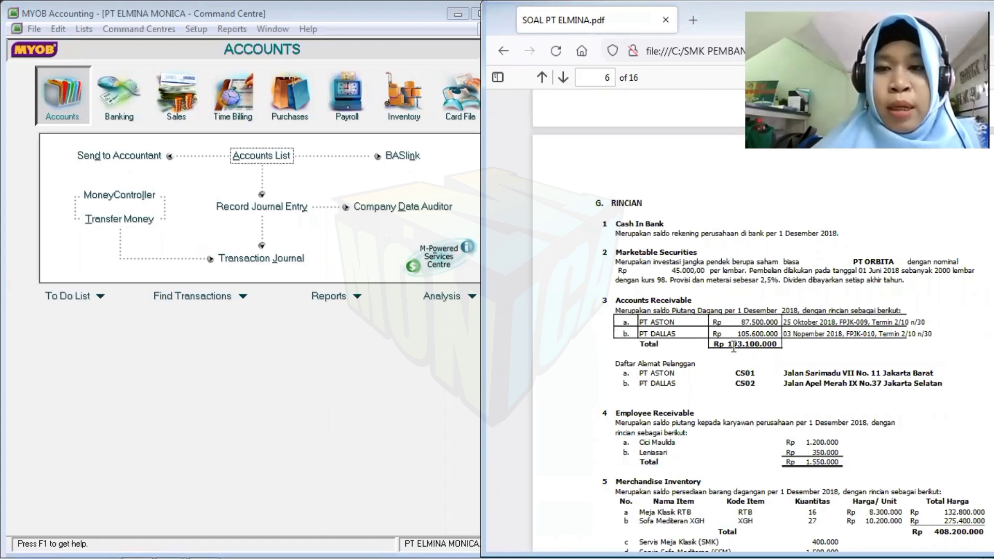
scroll(734, 347, "down", 2)
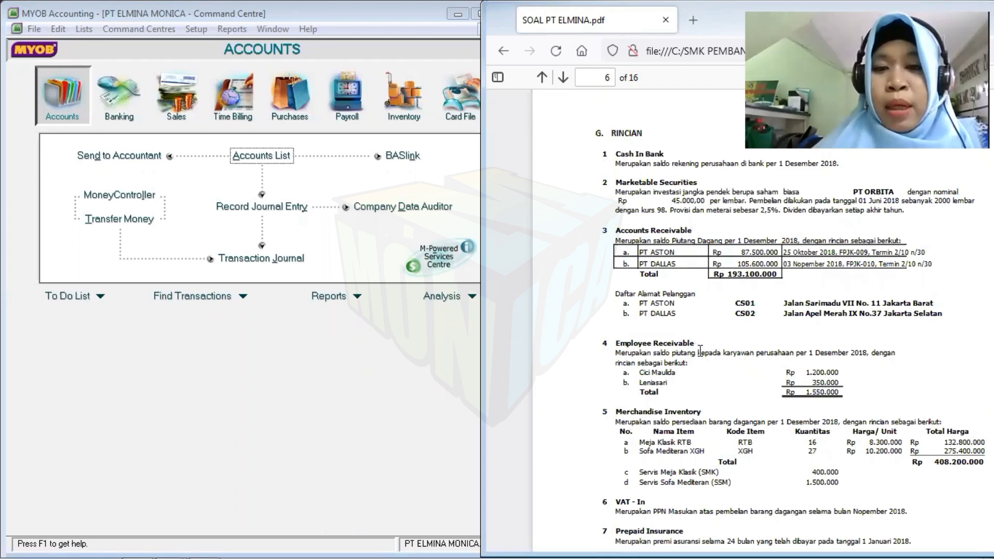
scroll(699, 352, "down", 3)
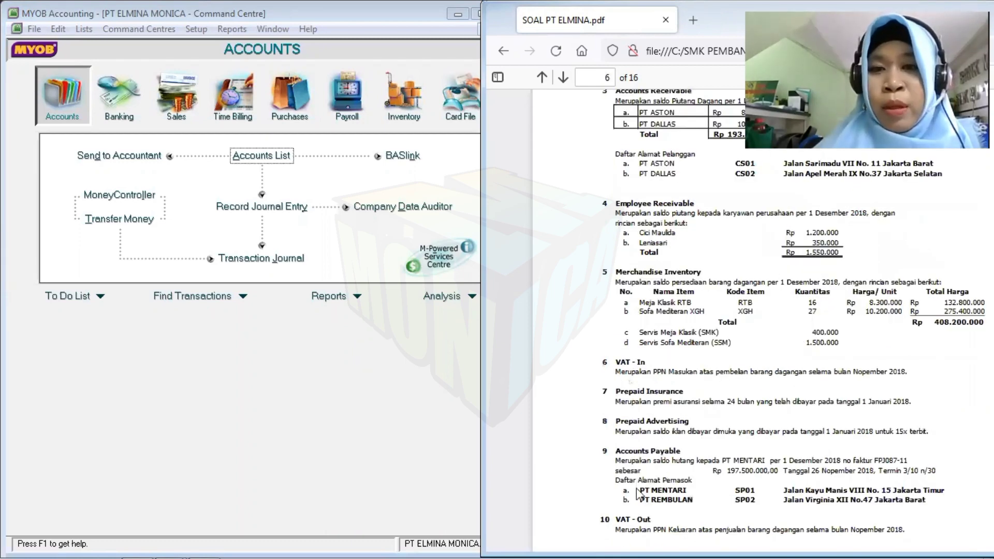
scroll(681, 357, "up", 2)
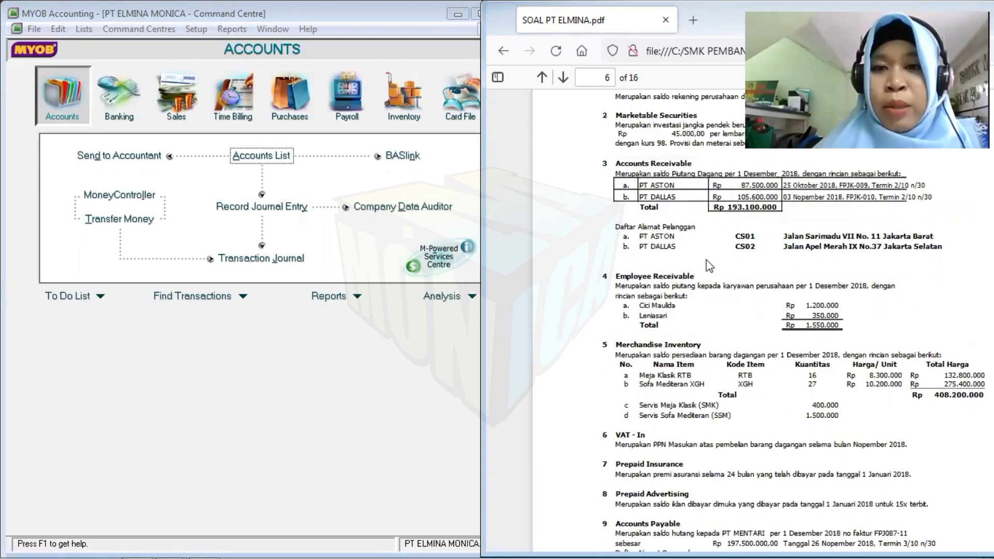
scroll(654, 264, "up", 2)
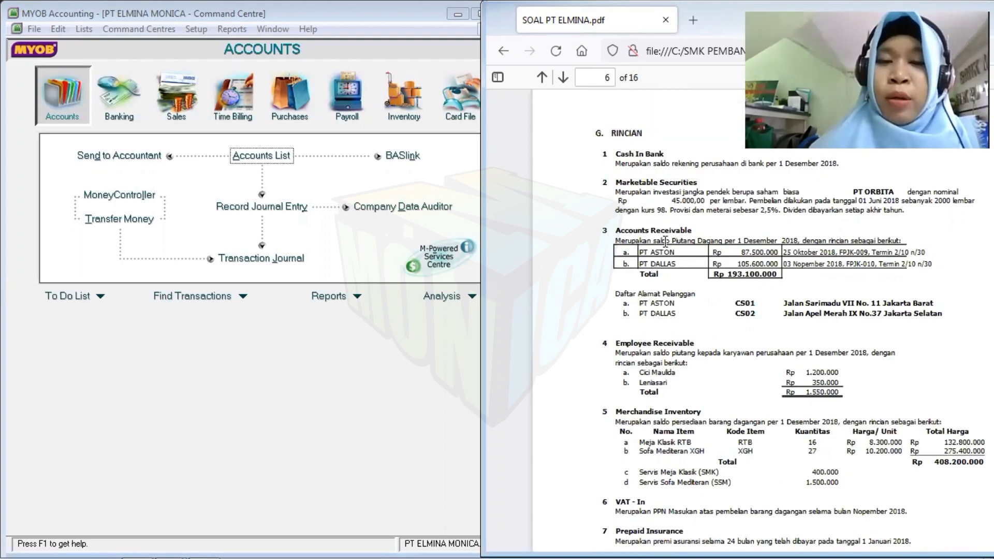
- Switch back to MYOB Accounting and open the Cards List of the Card File command centre
left_click(420, 340)
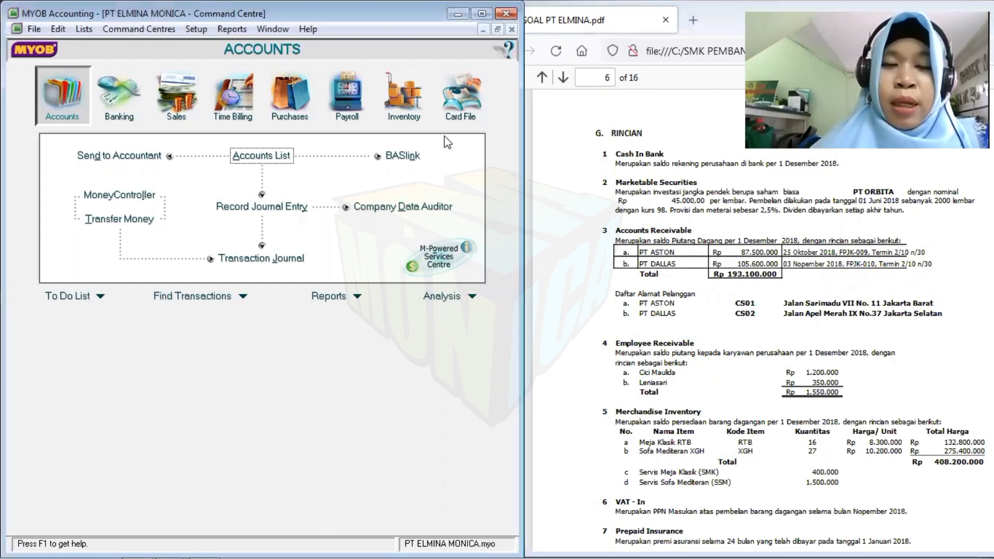
left_click(462, 100)
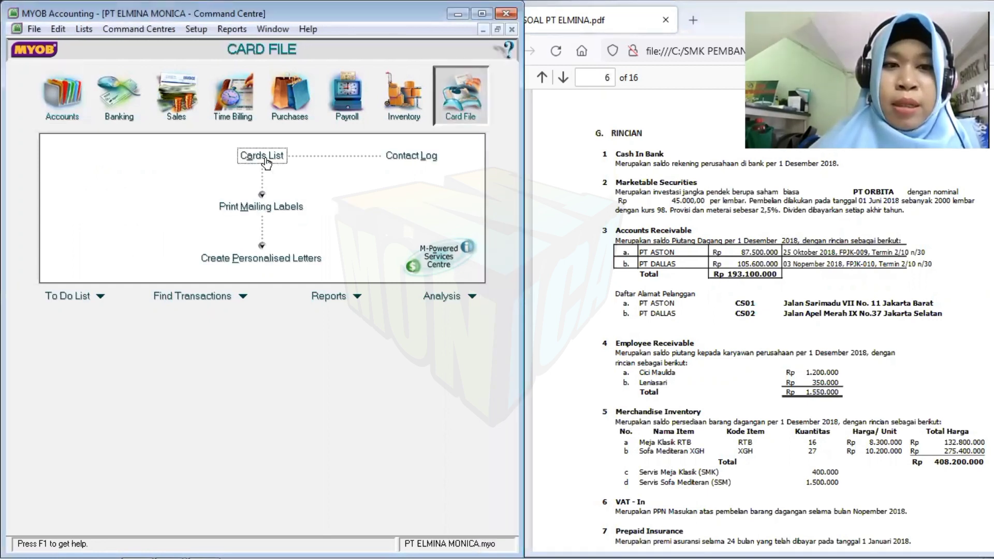
left_click(266, 158)
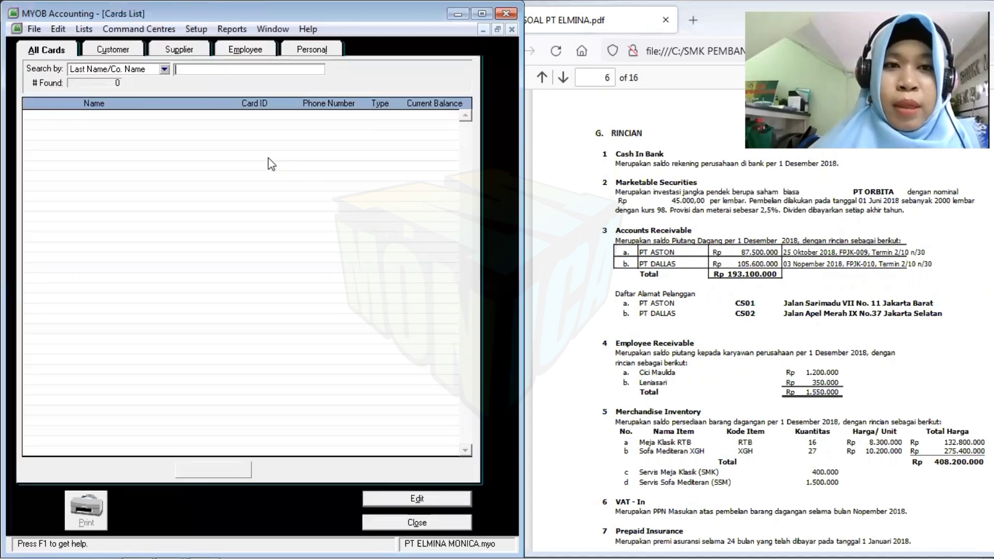
- Create a new customer card named PT ASTON and enter its card ID from the PDF's customer list
left_click(133, 54)
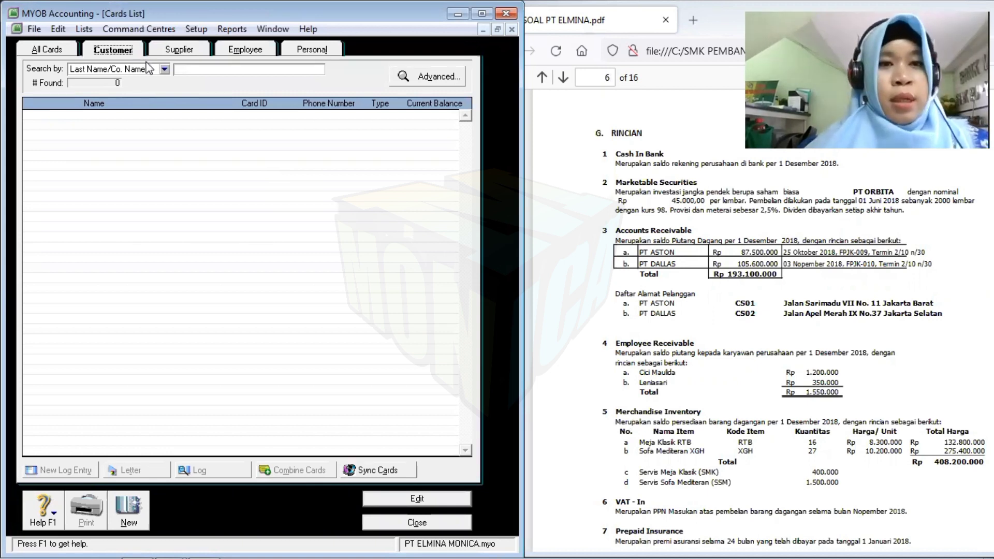
left_click(129, 522)
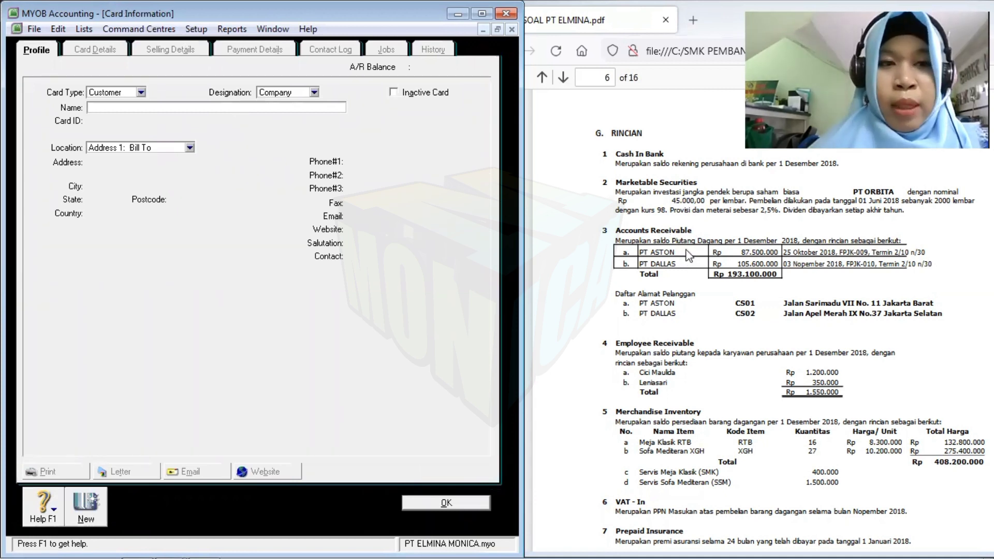
type("PT ASTON")
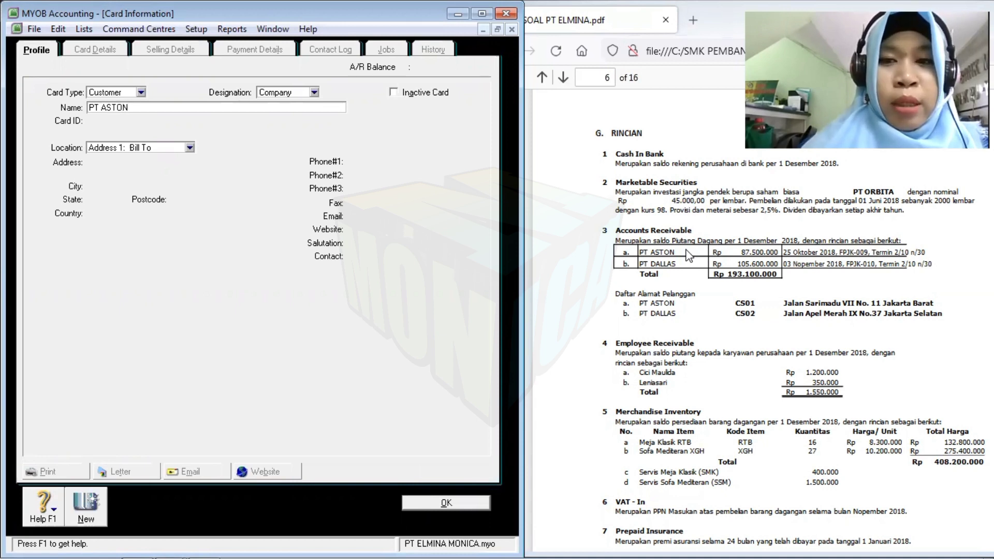
key("Tab")
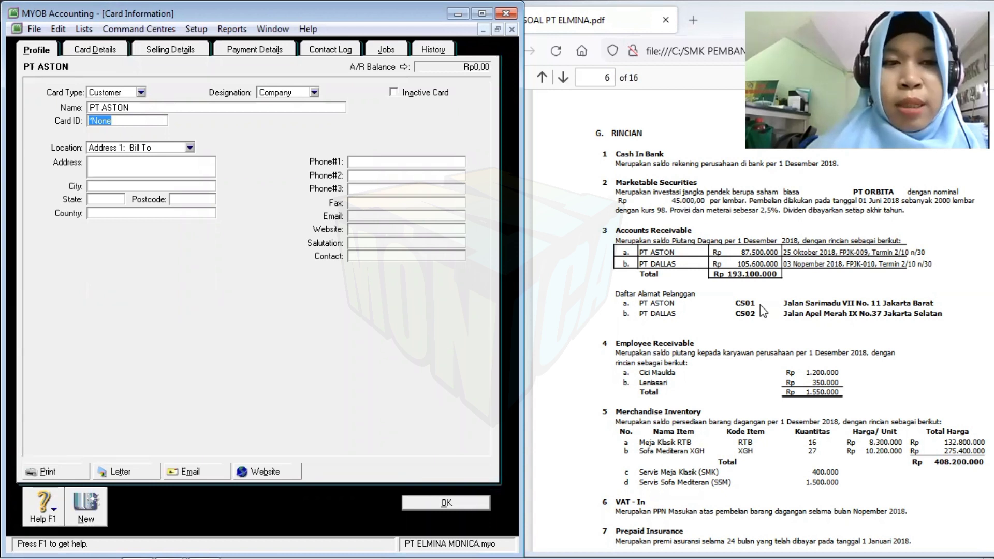
type("CS")
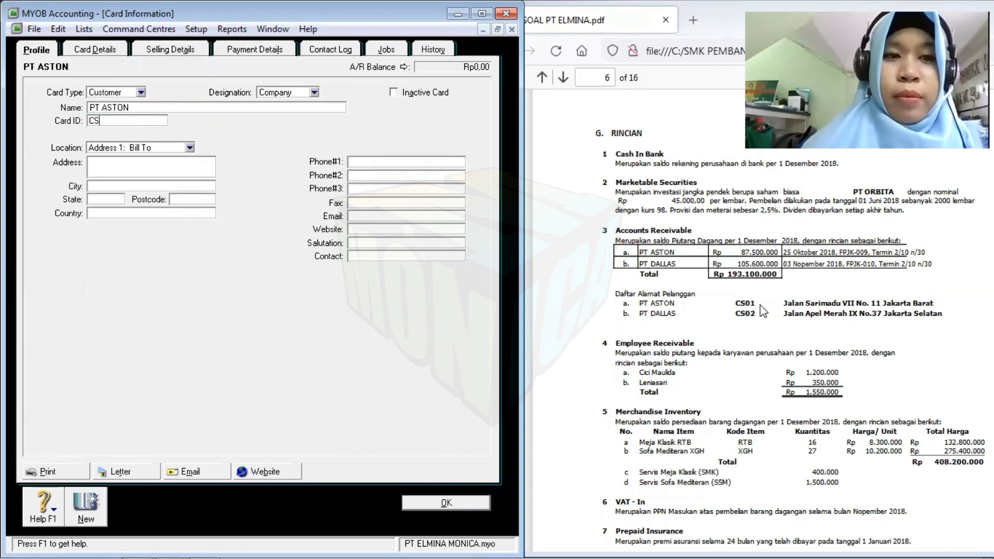
type("01")
key("Tab")
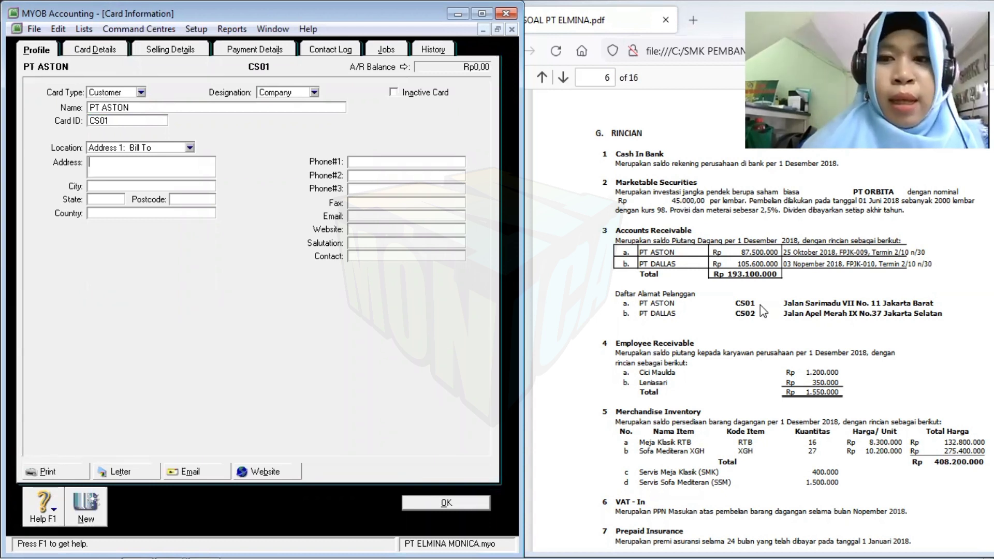
- Fill in PT ASTON's street address and city from the PDF, and set the country to INDONESIA
type("JA")
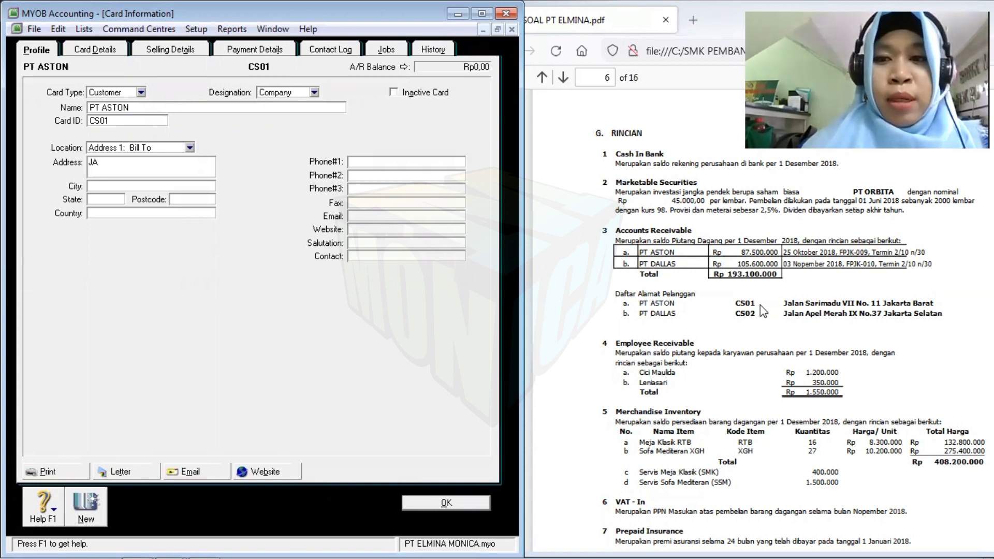
type("LAN S")
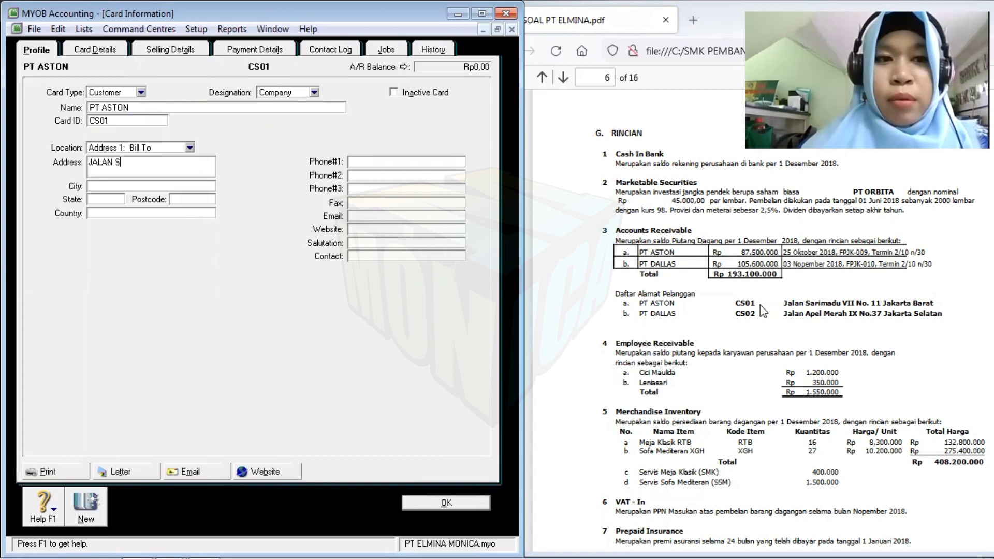
type("ARIMADU")
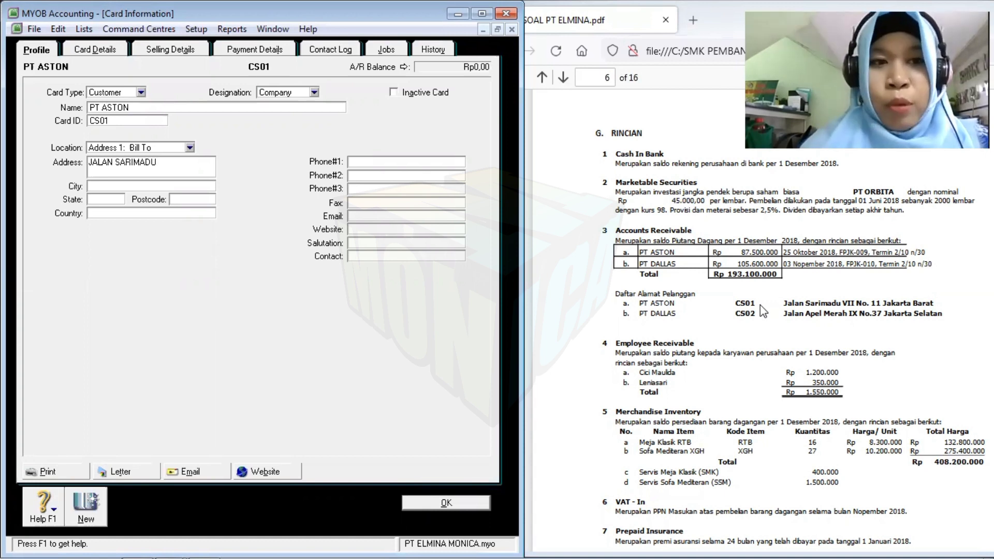
type(" VII NO")
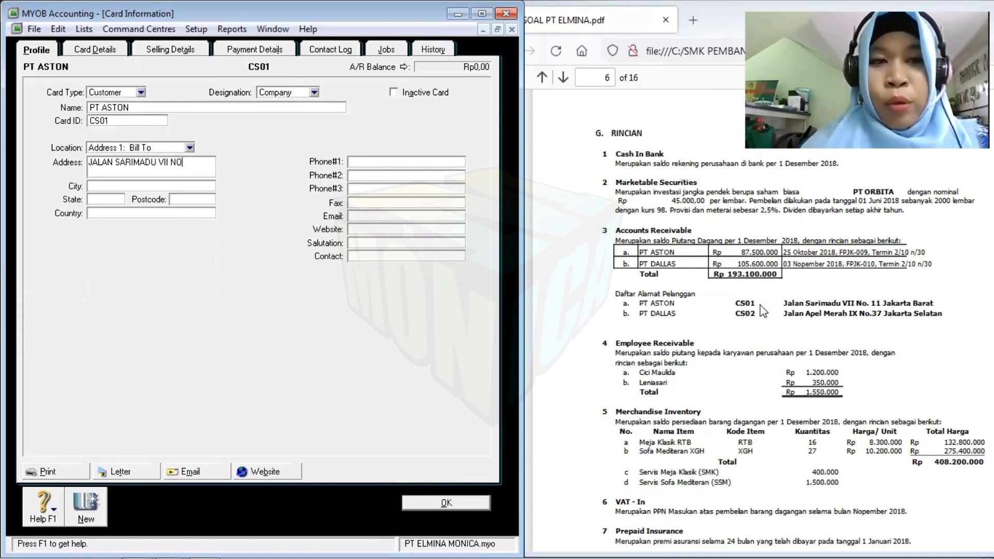
type(".11 ")
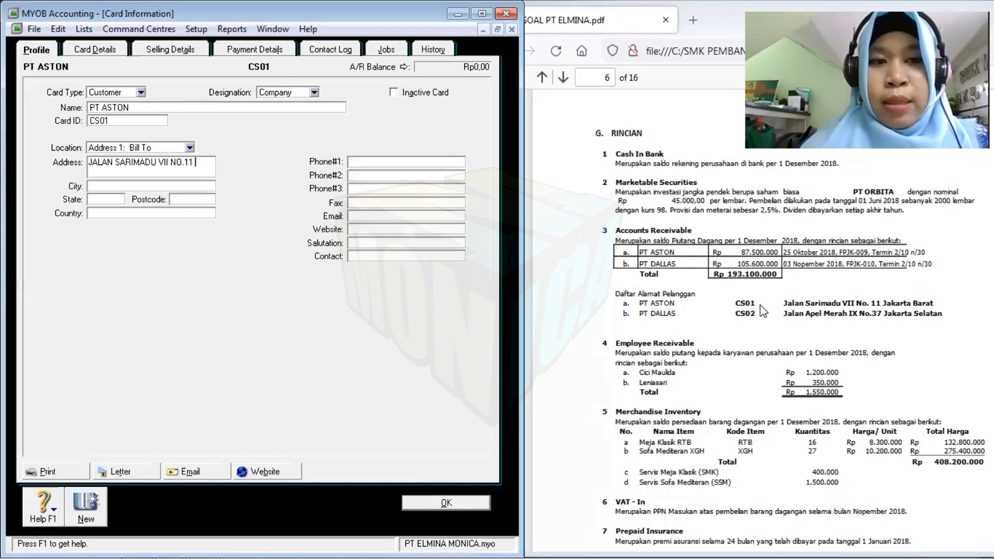
type("JAKARTA BA")
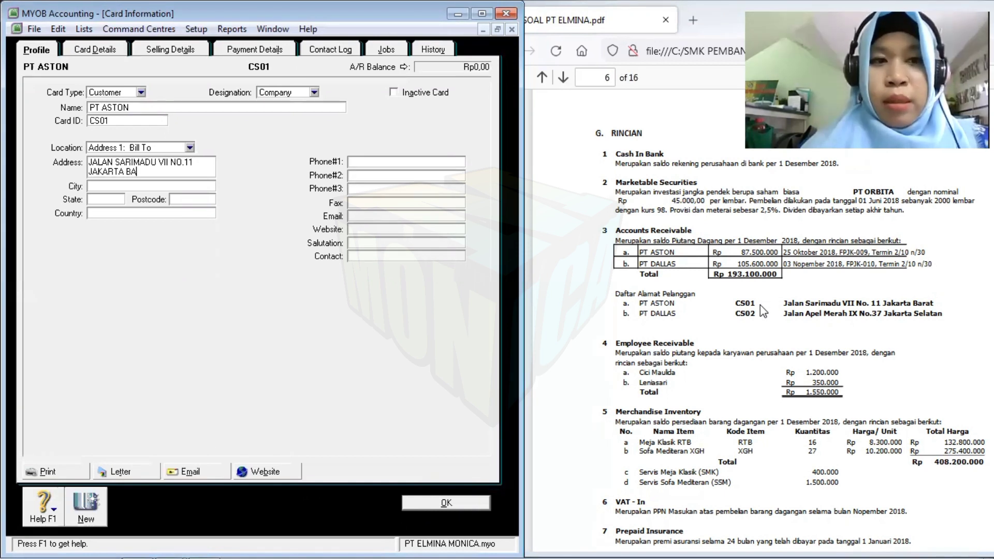
type("RAT")
key("Tab")
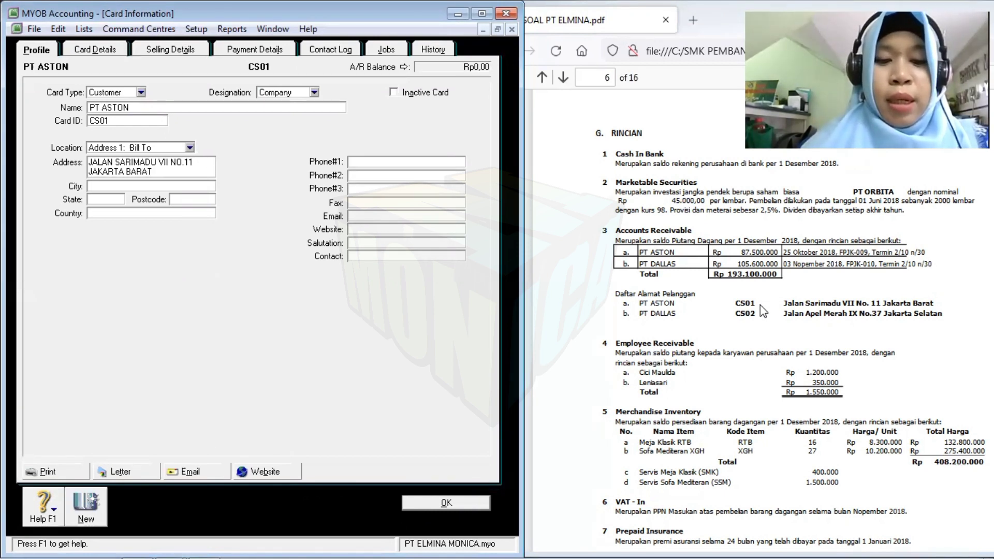
type("JAKARTA")
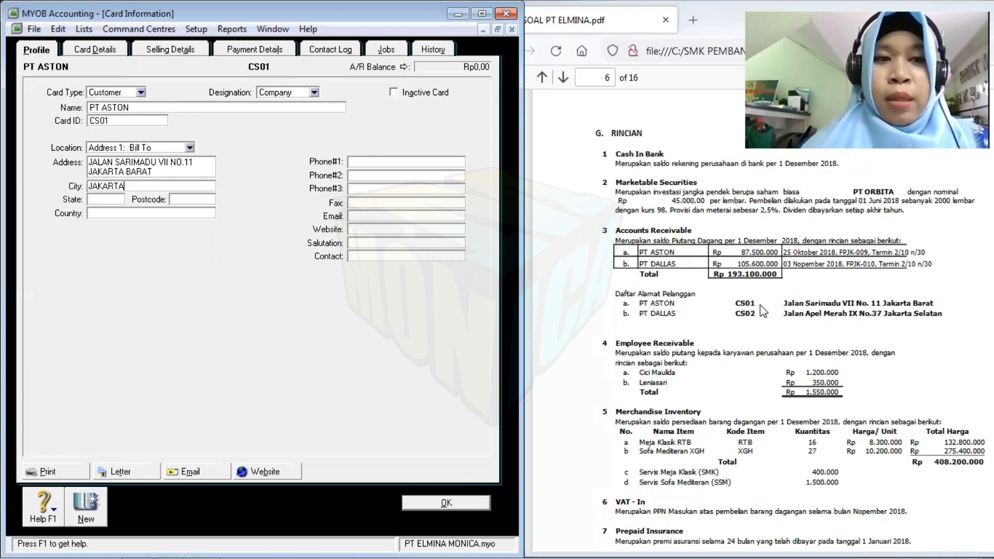
type(" BARAT")
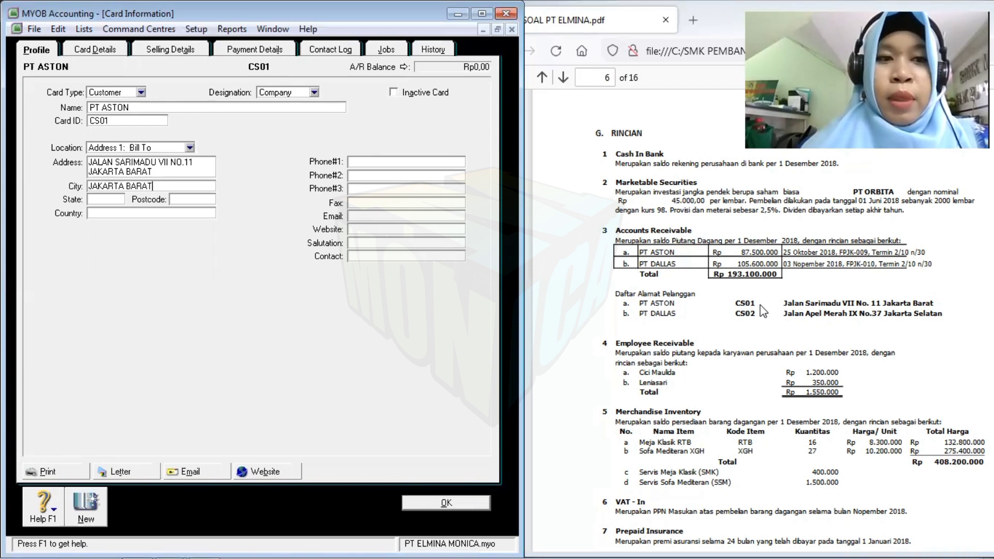
key("Tab")
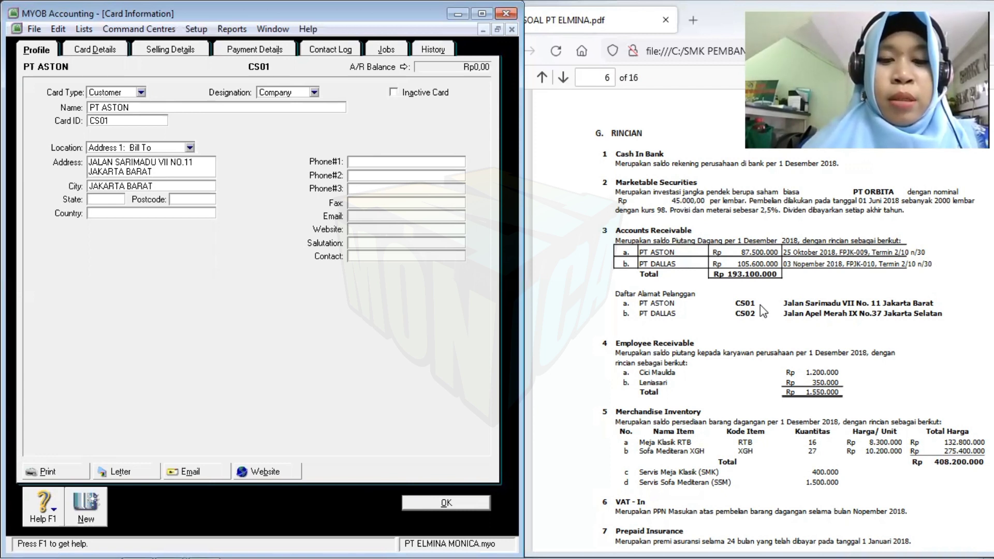
type("INDONESIA")
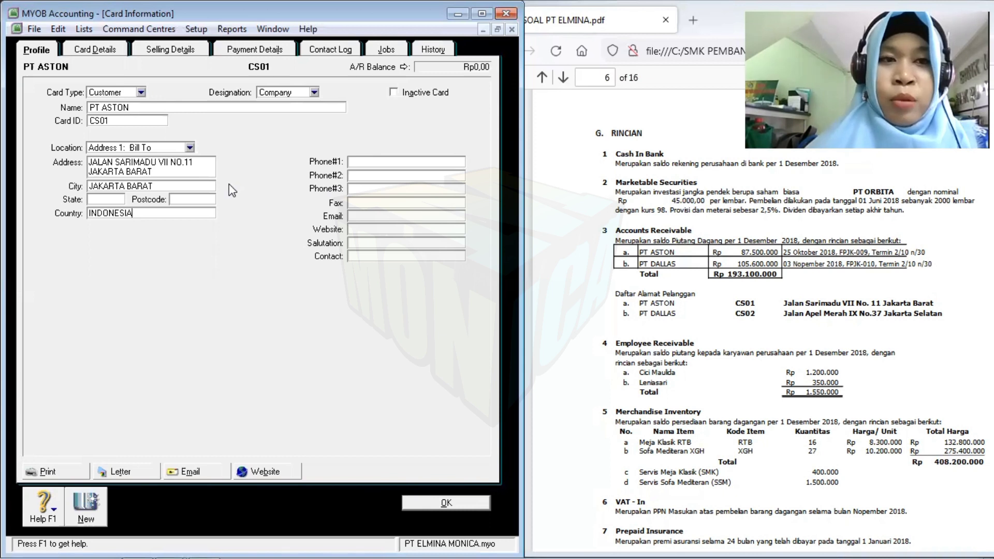
- Set the freight tax code in PT ASTON's selling details to N-T (Not Reportable)
left_click(196, 54)
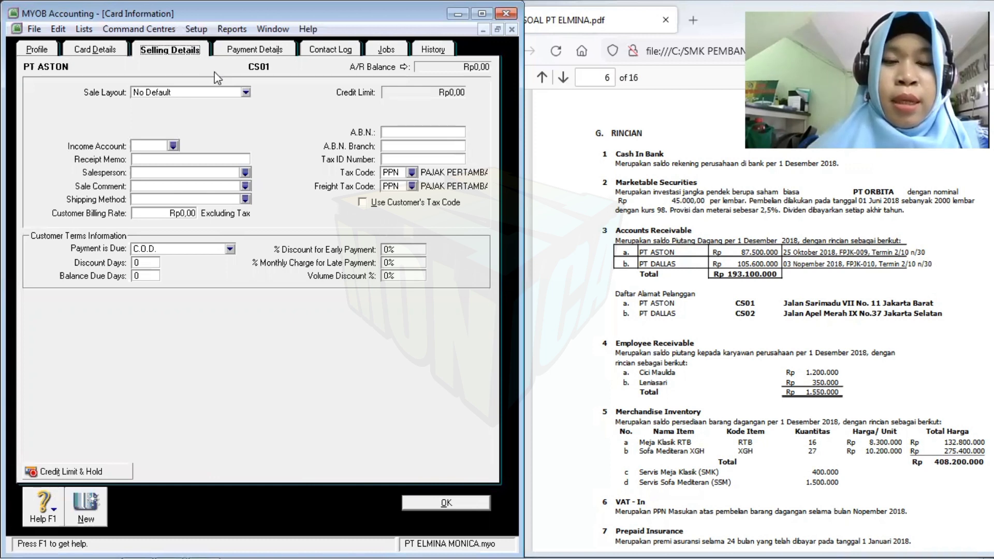
left_click(389, 186)
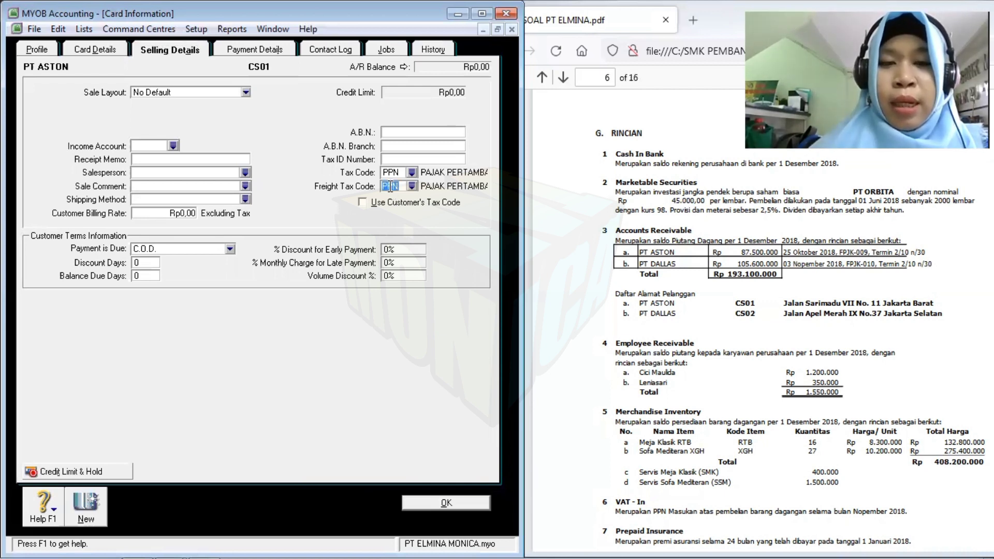
type("N-T")
key("Tab")
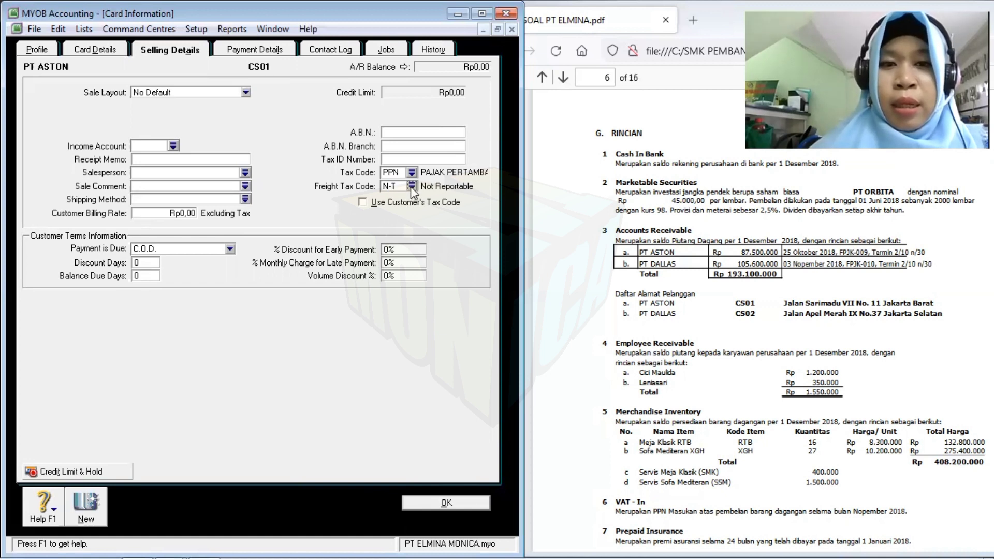
left_click(412, 186)
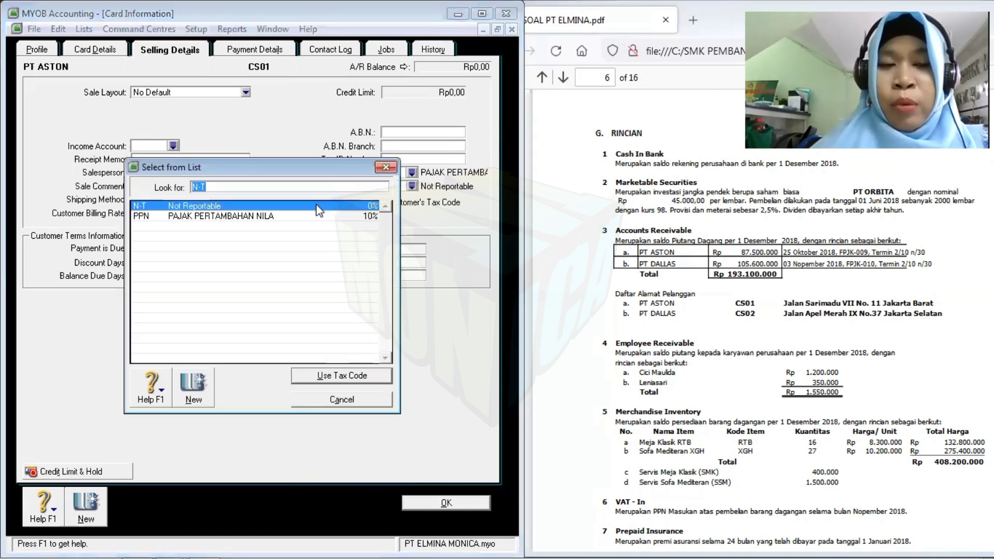
left_click(386, 167)
double_click(396, 188)
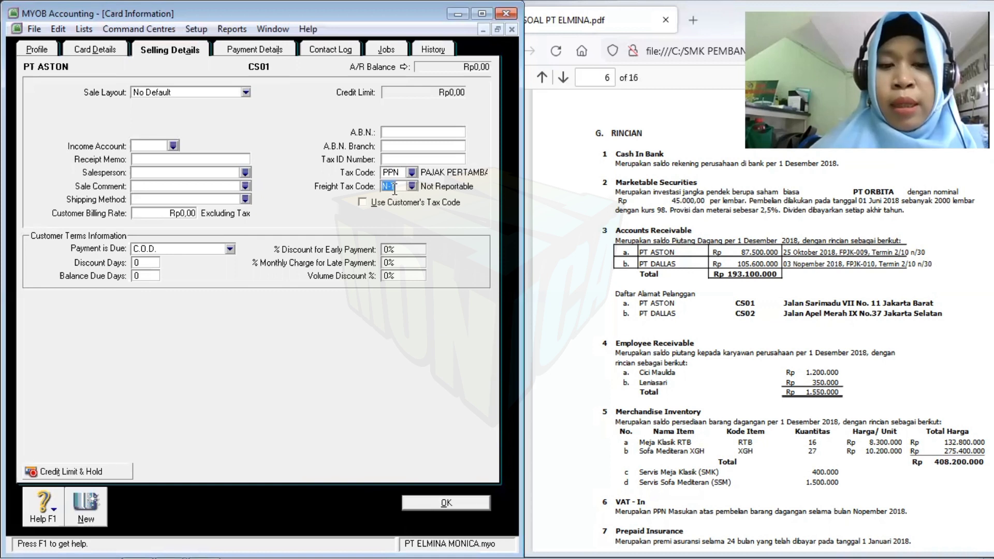
type("N")
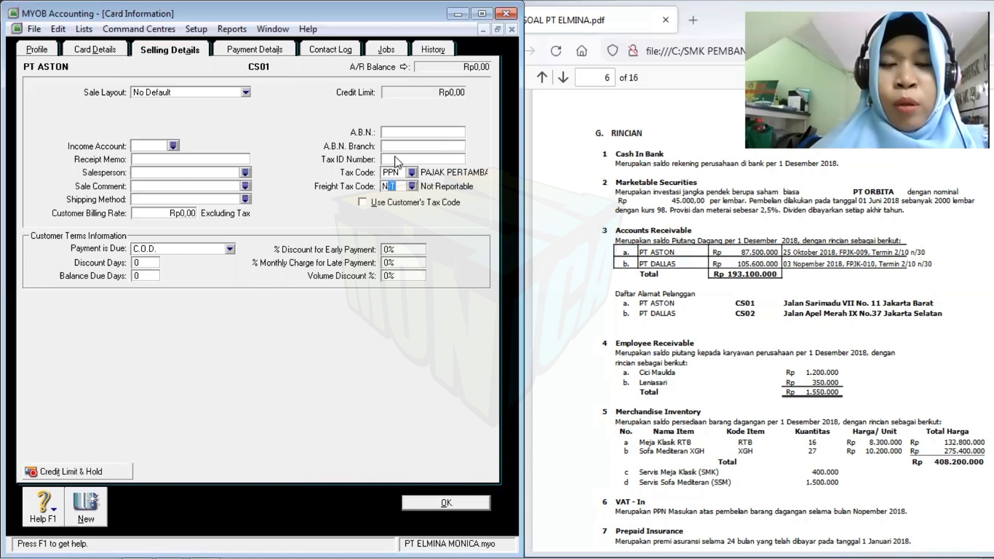
key("Tab")
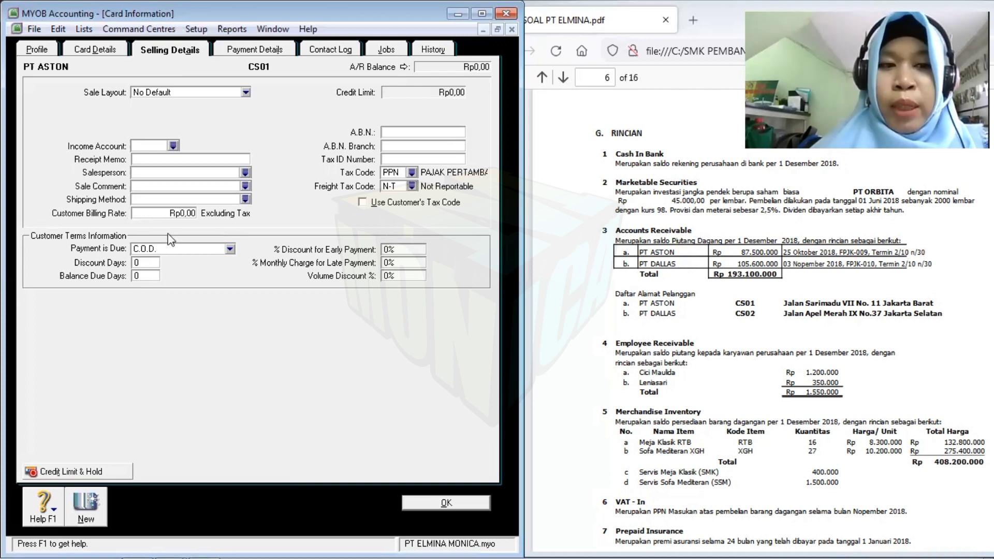
- Set PT ASTON's payment terms to In a Given # of Days, with 10 discount days, 30 balance due days and 2% early payment discount
left_click(197, 249)
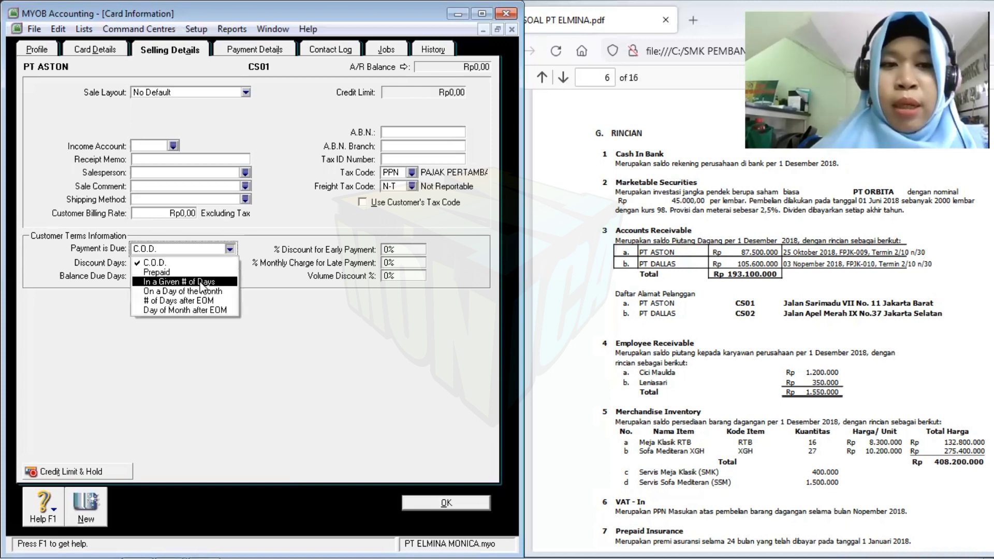
left_click(201, 282)
left_click(150, 263)
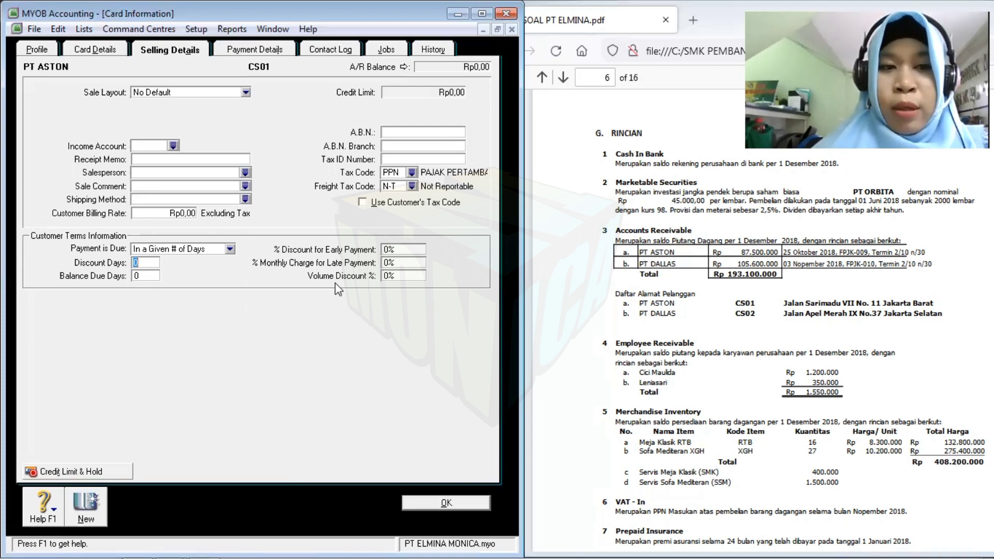
type("10")
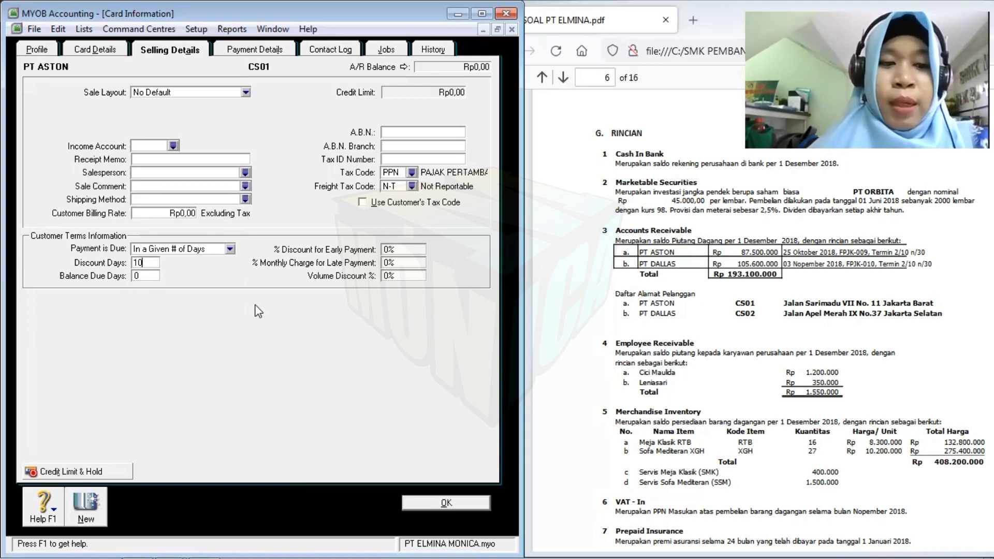
key("Tab")
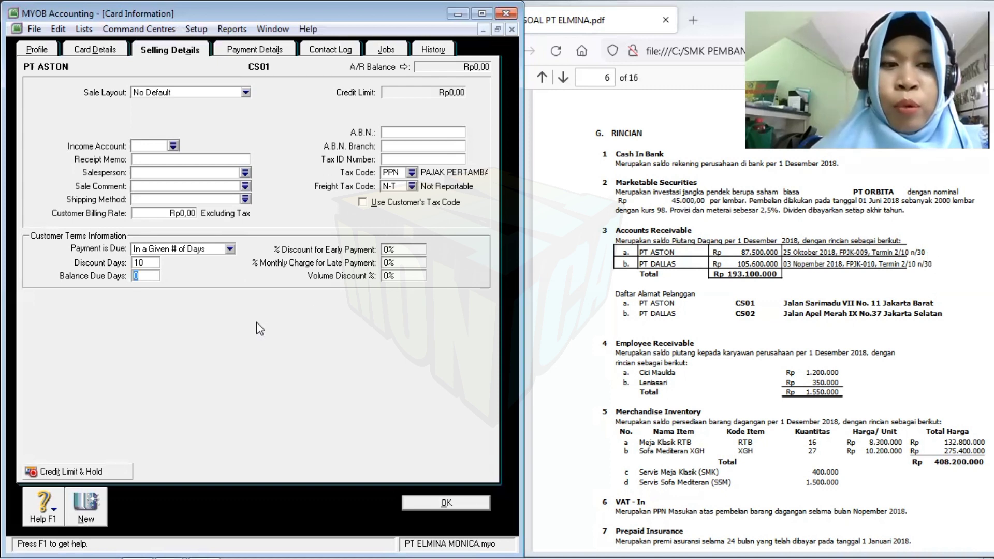
type("30")
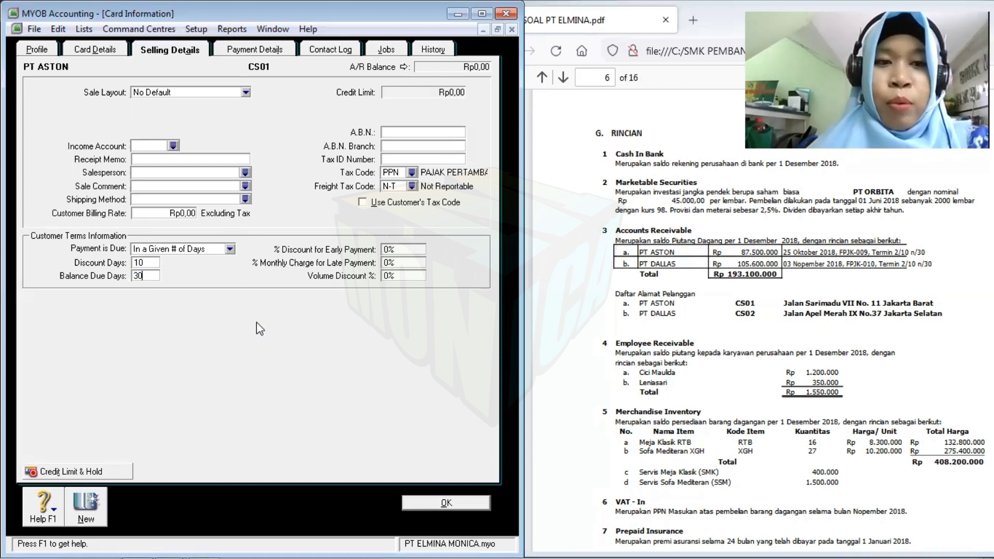
left_click(411, 248)
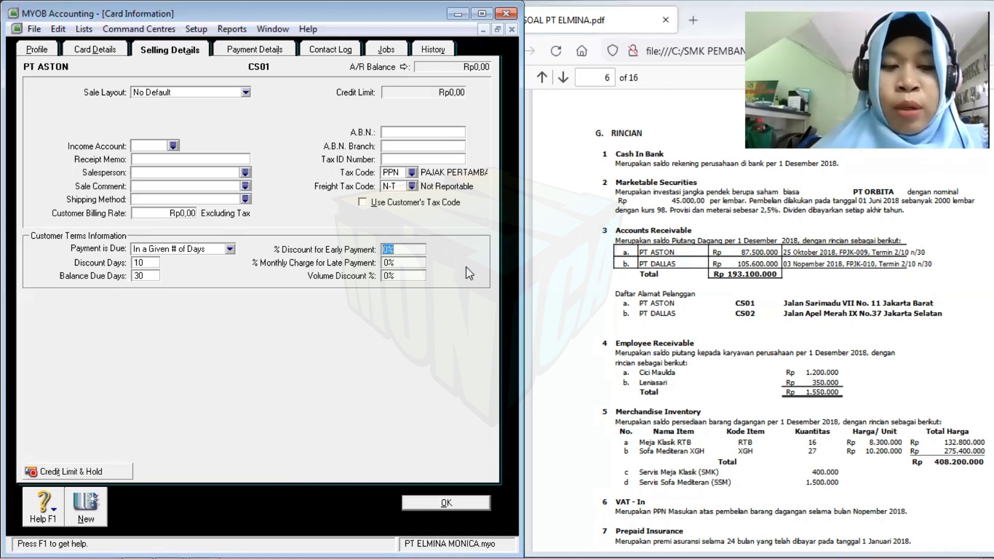
type("2")
key("Tab")
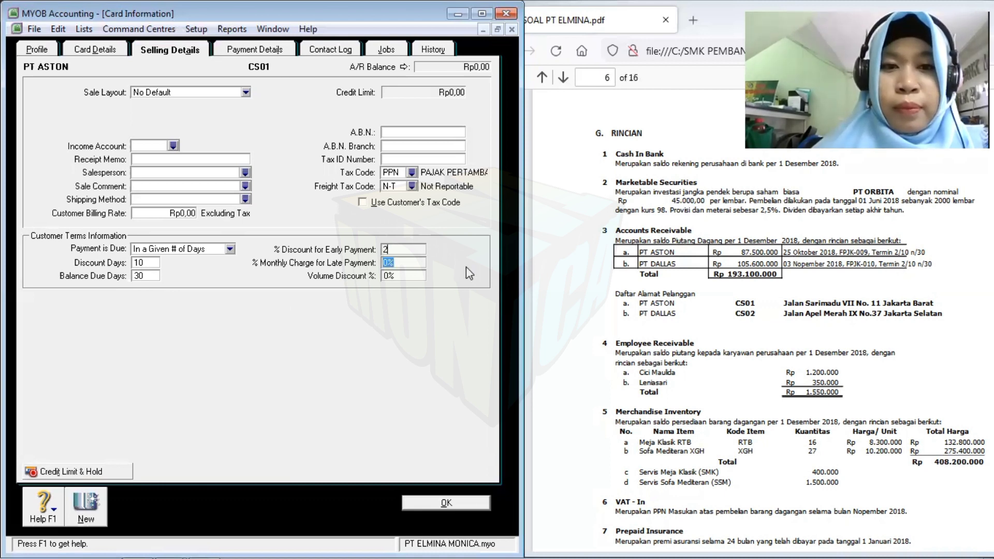
- Look up the late payment charge in the PDF's sales policy, set PT ASTON's monthly late payment charge to 1%, and save the card
left_click(680, 338)
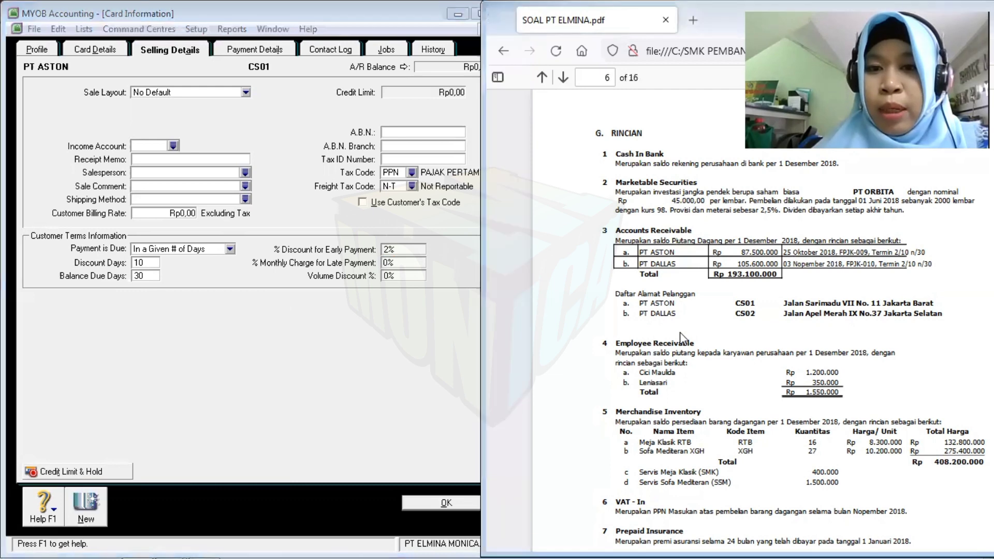
scroll(681, 333, "up", 4)
scroll(681, 333, "up", 10)
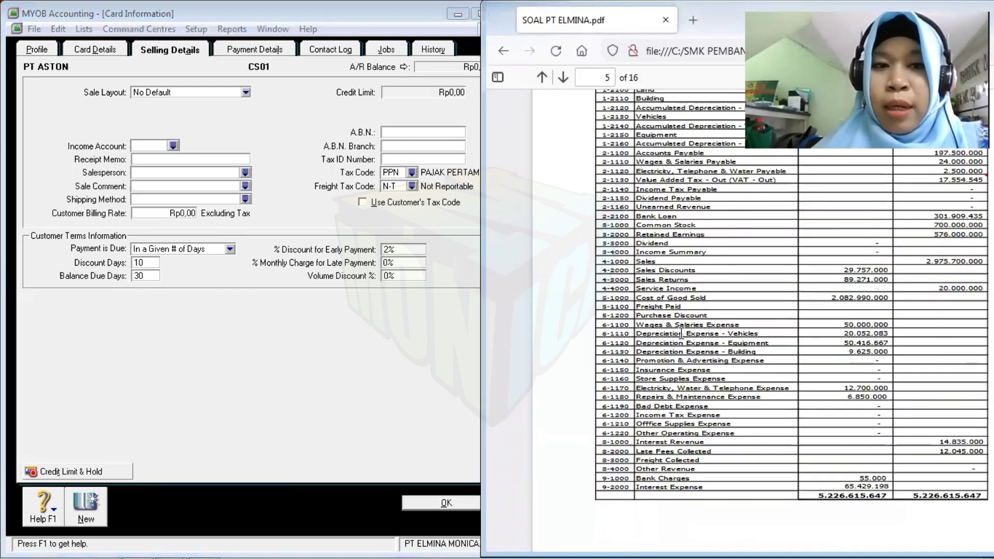
scroll(680, 334, "up", 8)
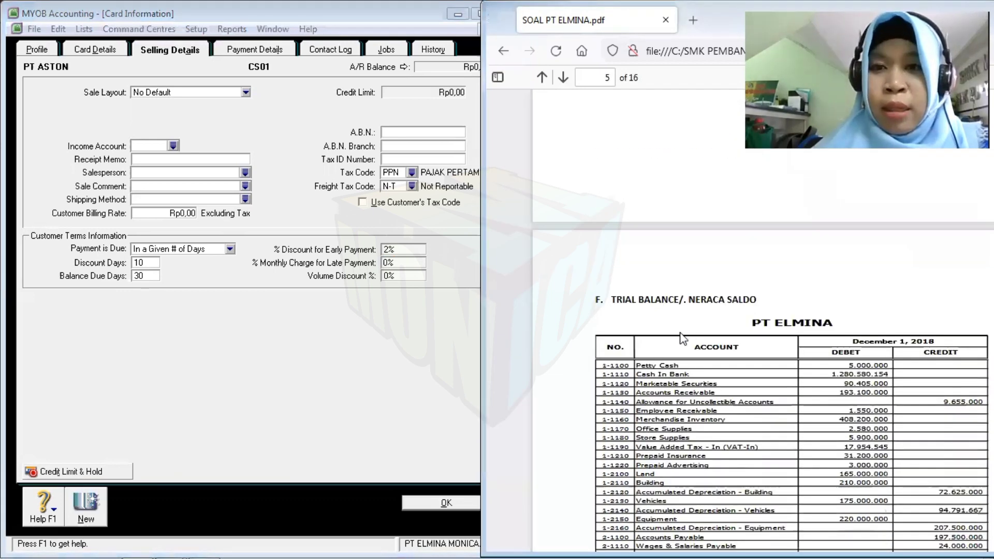
scroll(682, 333, "up", 10)
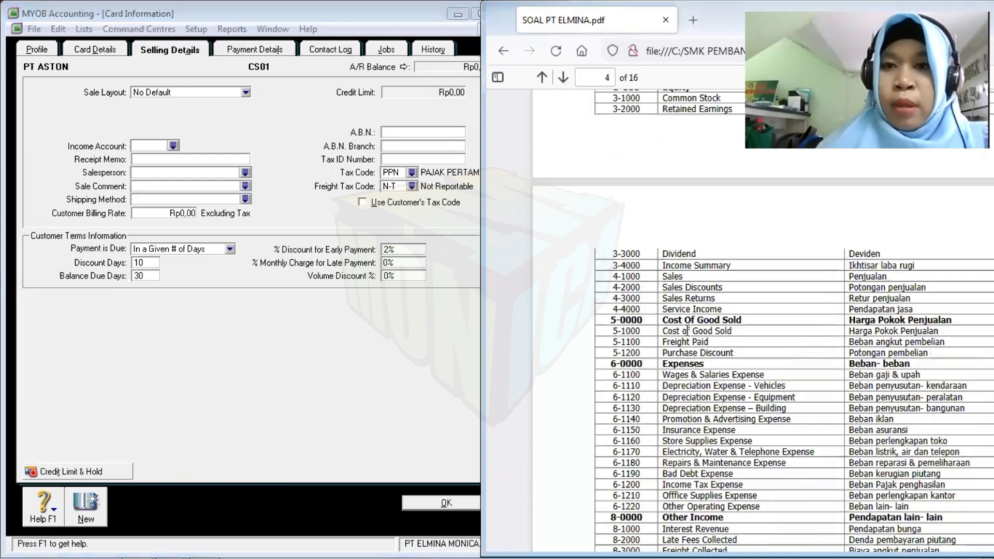
scroll(689, 329, "up", 10)
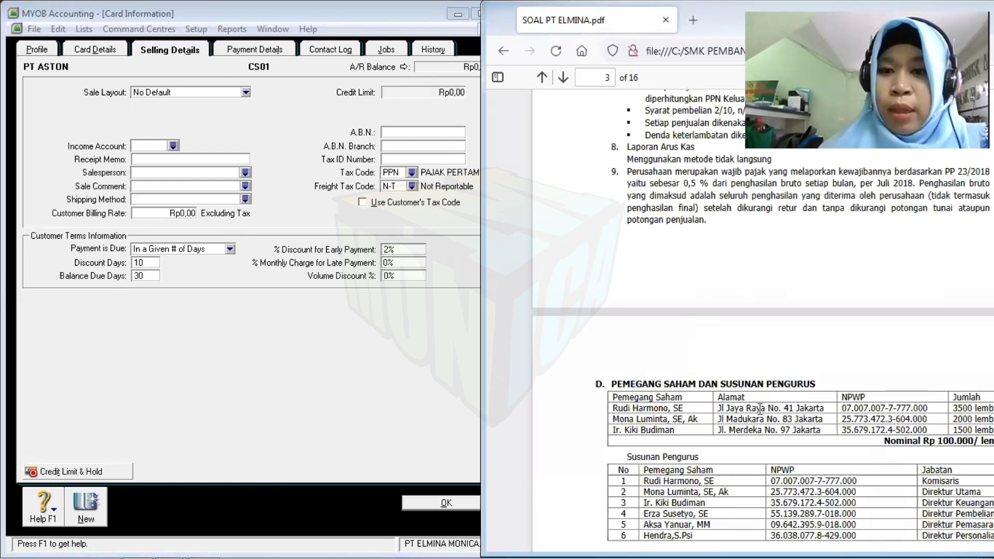
scroll(689, 329, "up", 5)
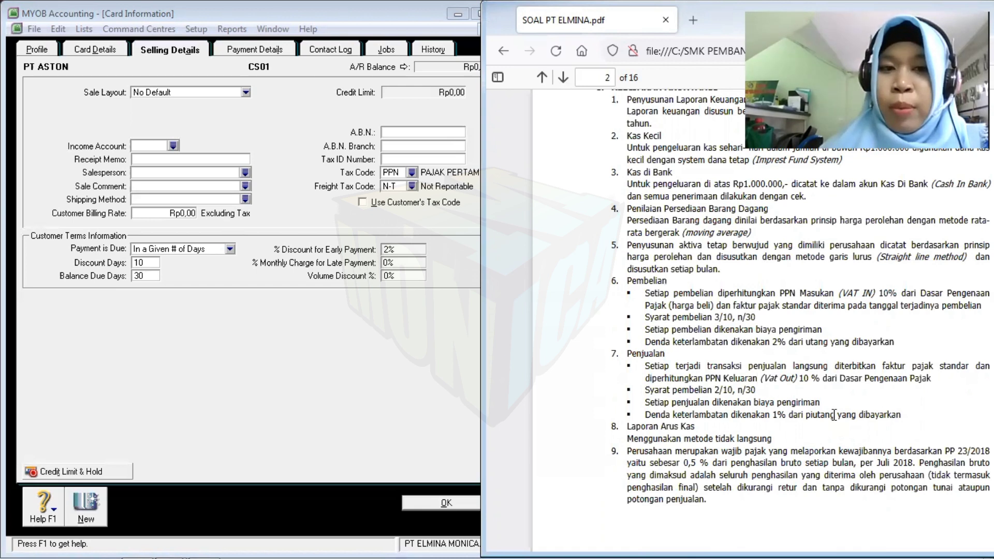
left_click(397, 263)
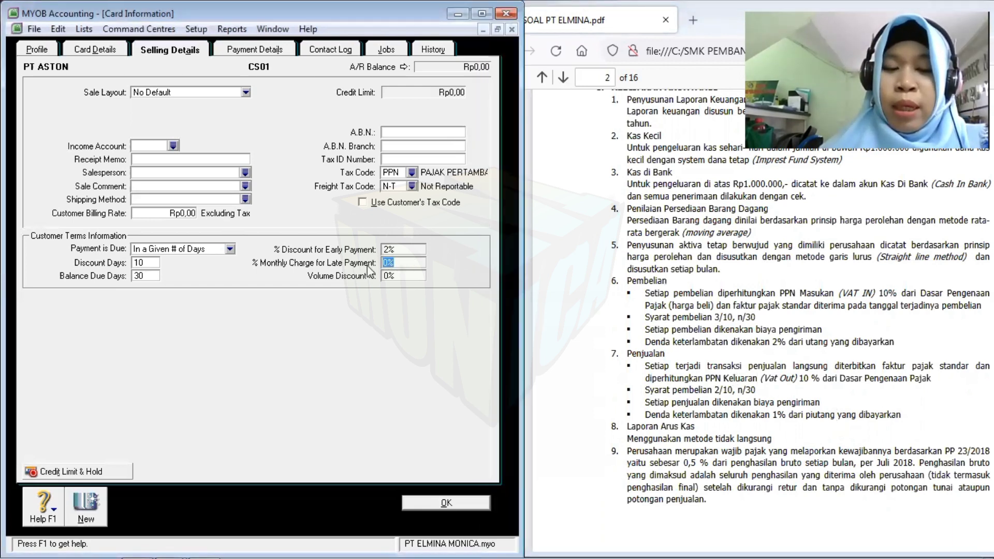
type("1")
left_click(406, 276)
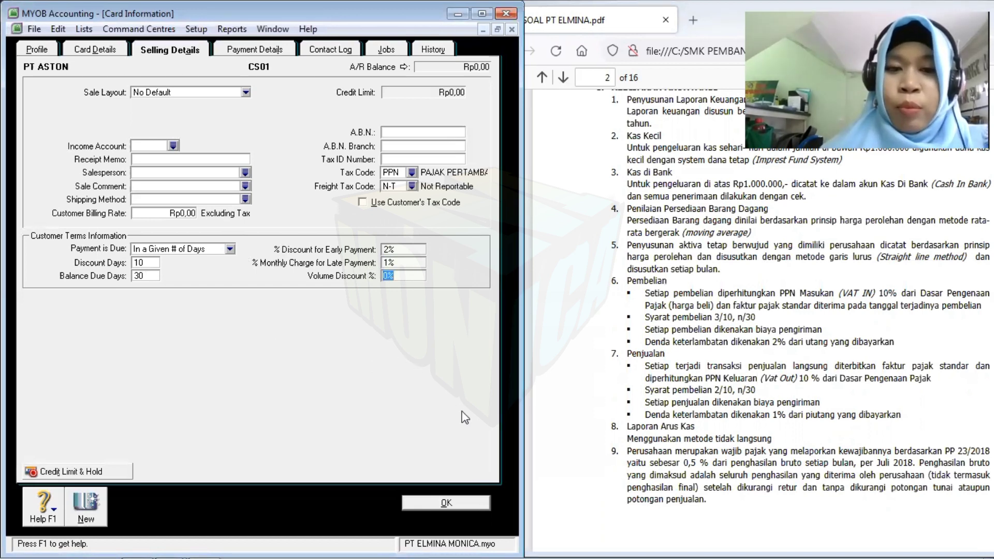
left_click(444, 501)
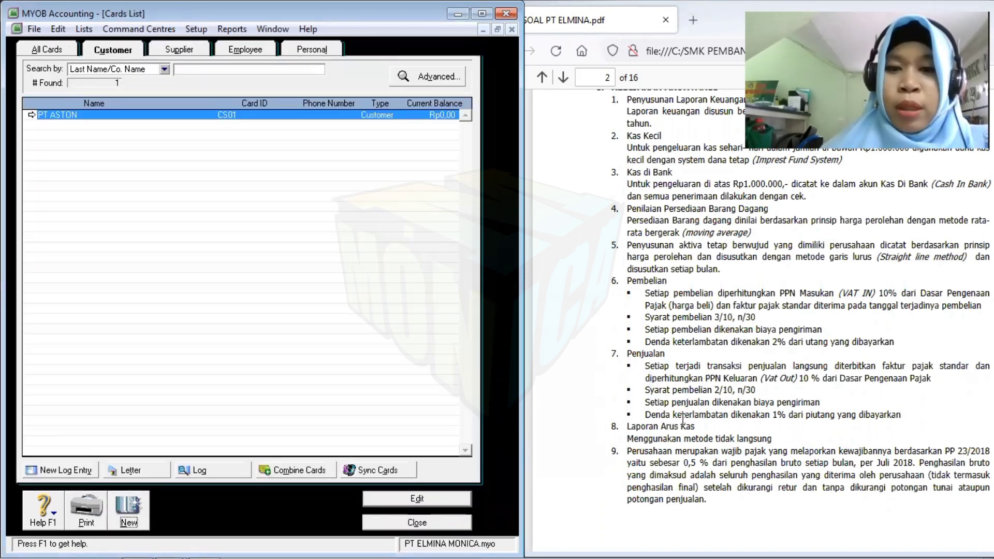
- Create a new customer card named PT DALLAS and enter its card ID from the customer address list in the PDF
left_click(683, 419)
scroll(683, 418, "down", 15)
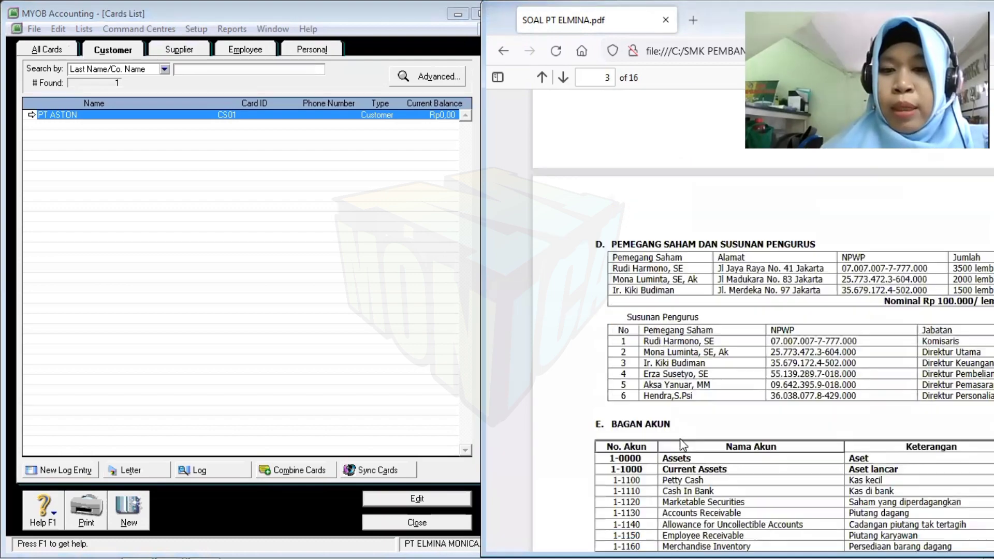
scroll(684, 450, "down", 15)
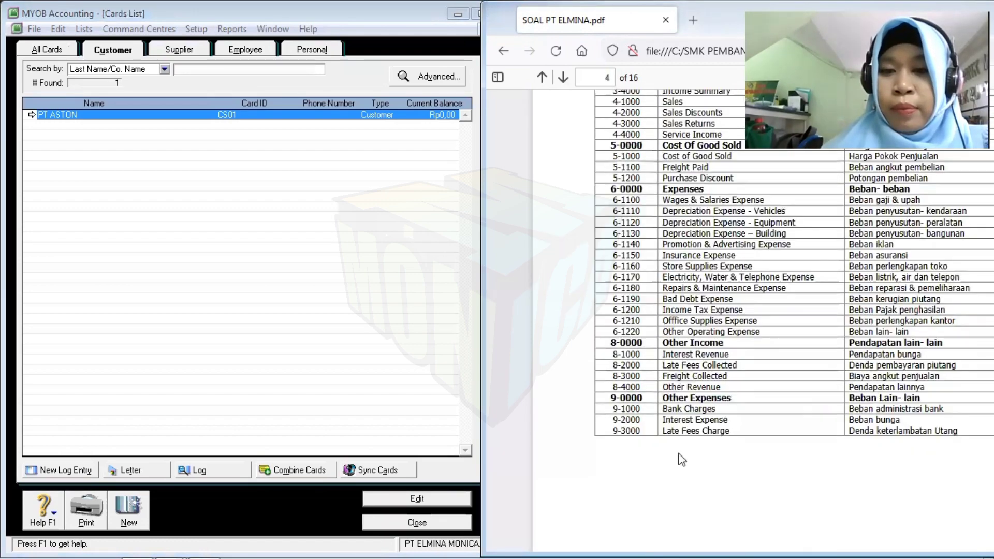
scroll(678, 457, "down", 15)
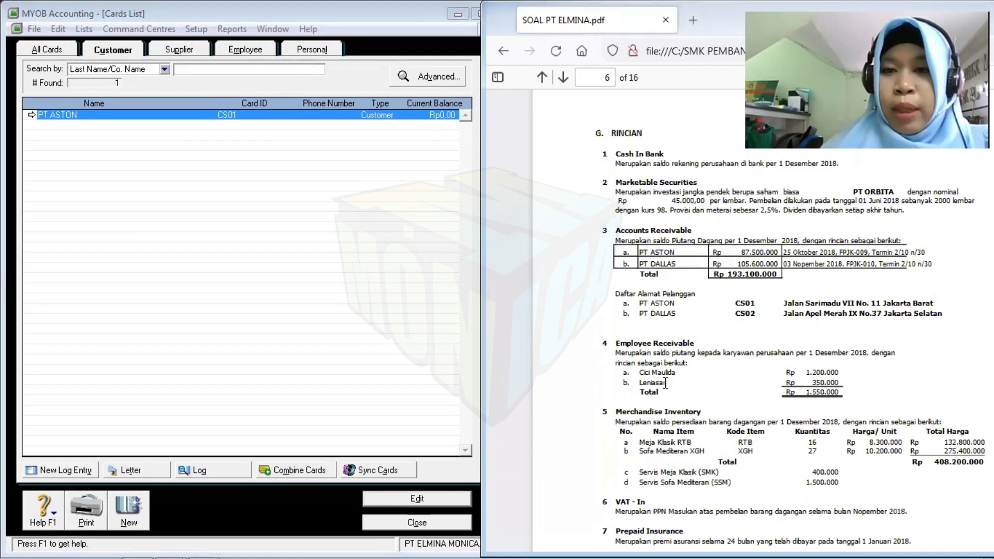
left_click(125, 512)
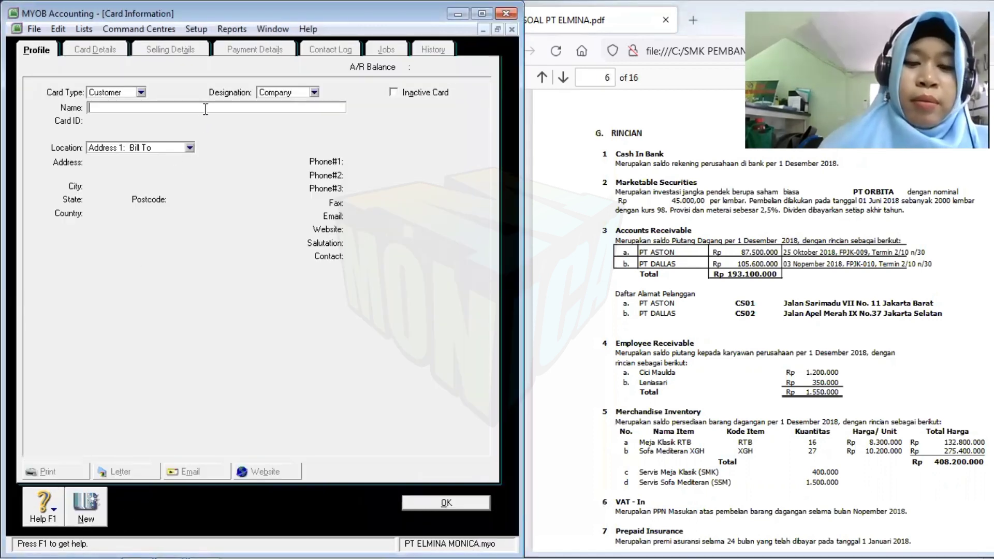
type("PT ")
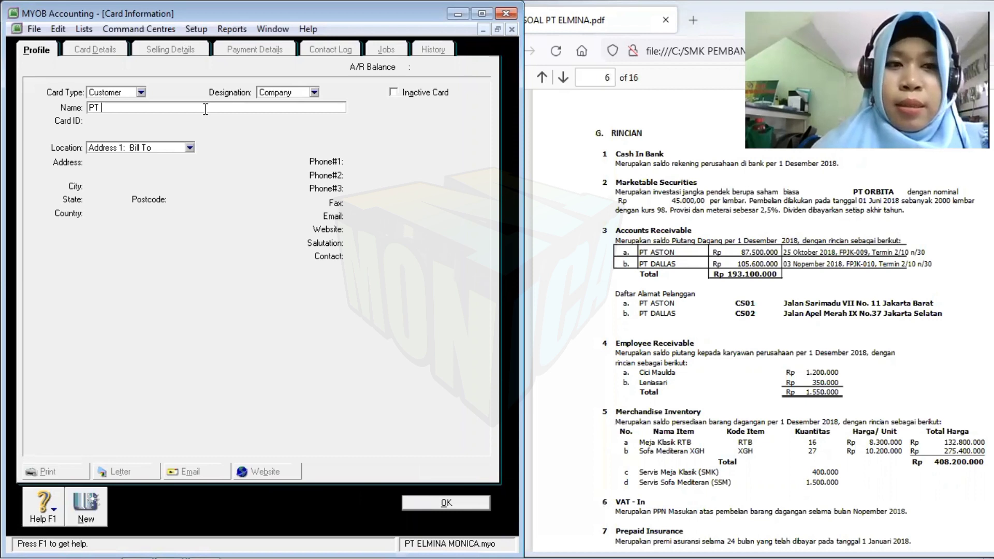
type("DALLAS")
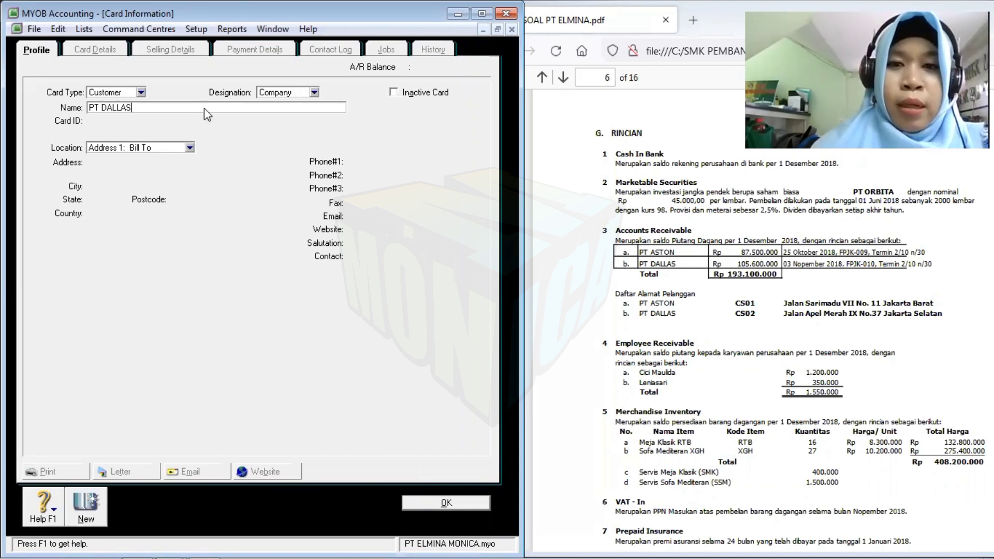
key("Tab")
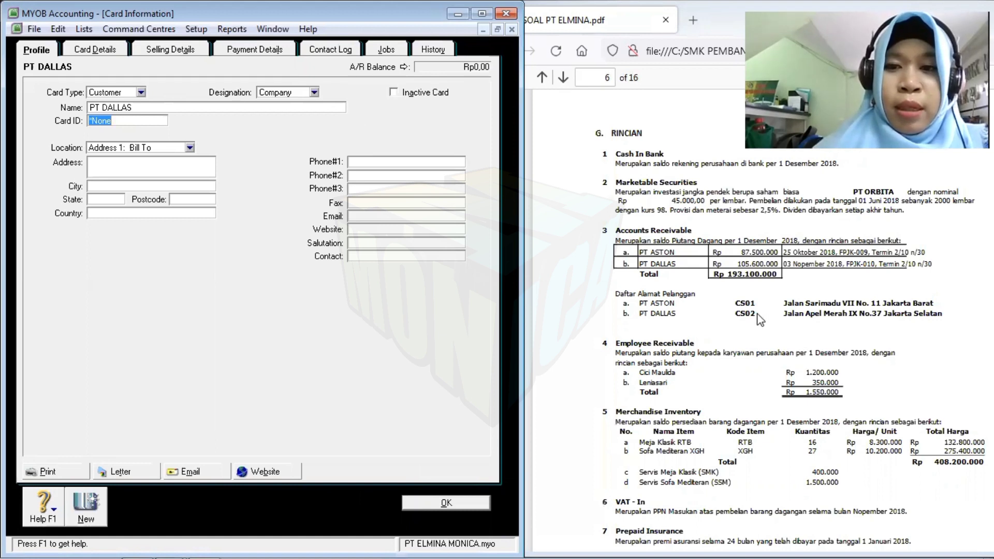
type("CS")
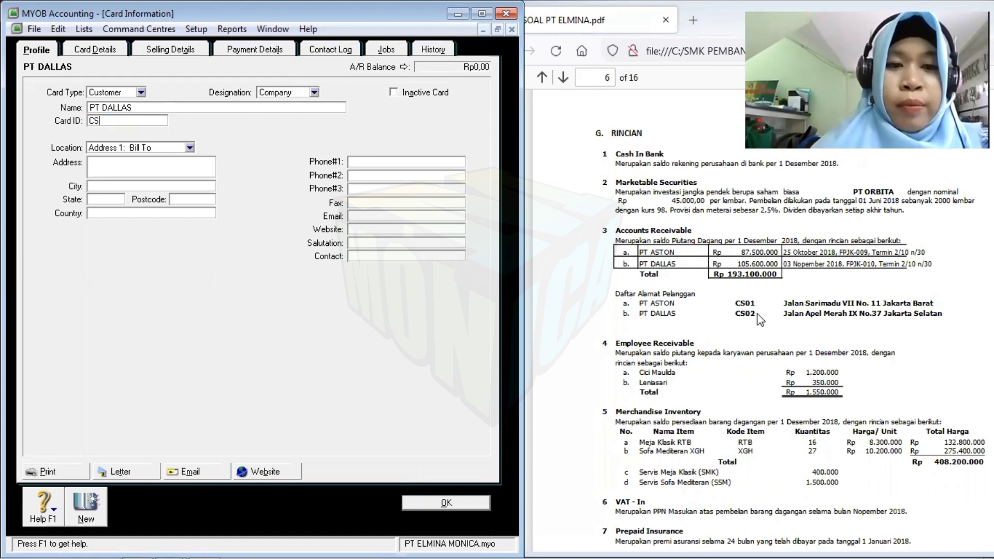
type("02")
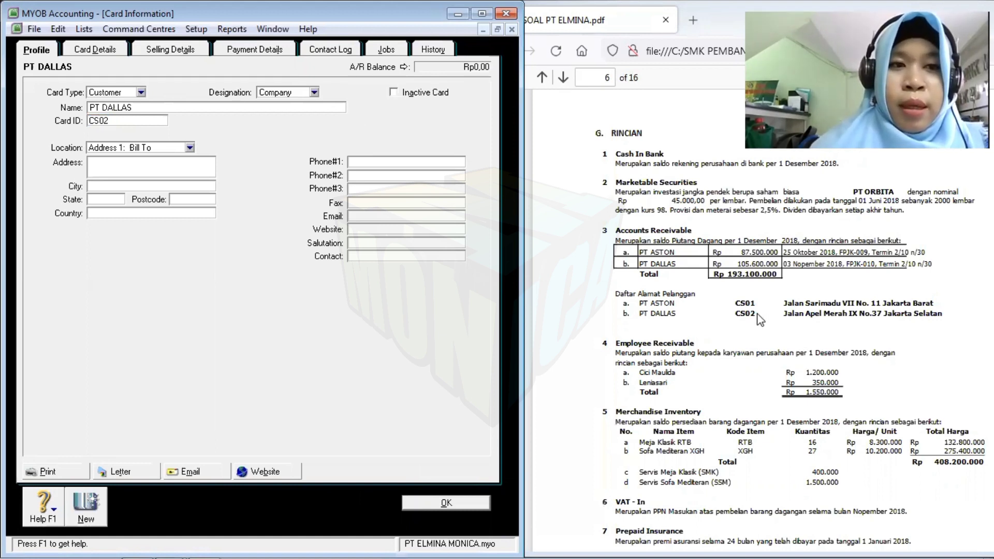
key("Tab")
- Fill in PT DALLAS's street address and city from the PDF, and set the country to INDONESIA
type("JA")
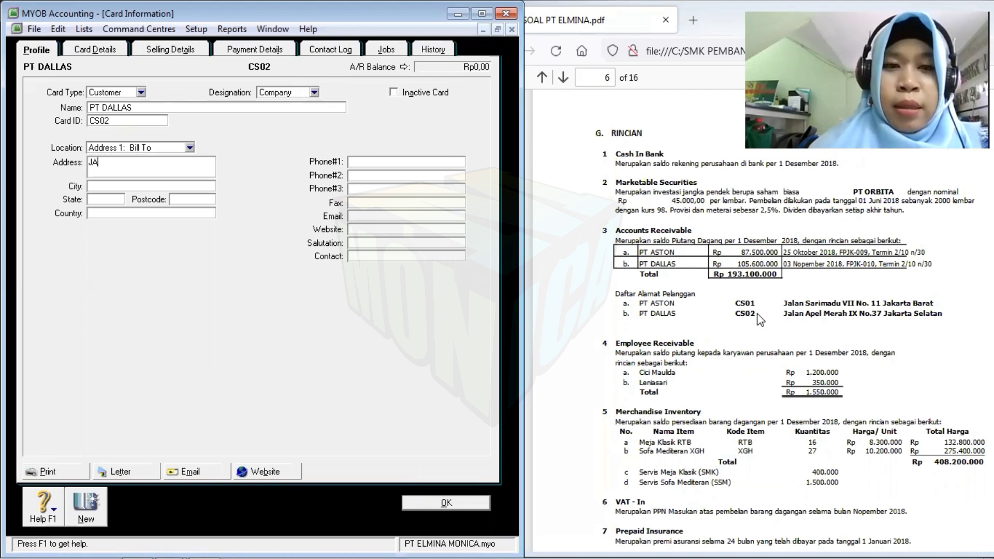
type("LAN APEL MERAH ")
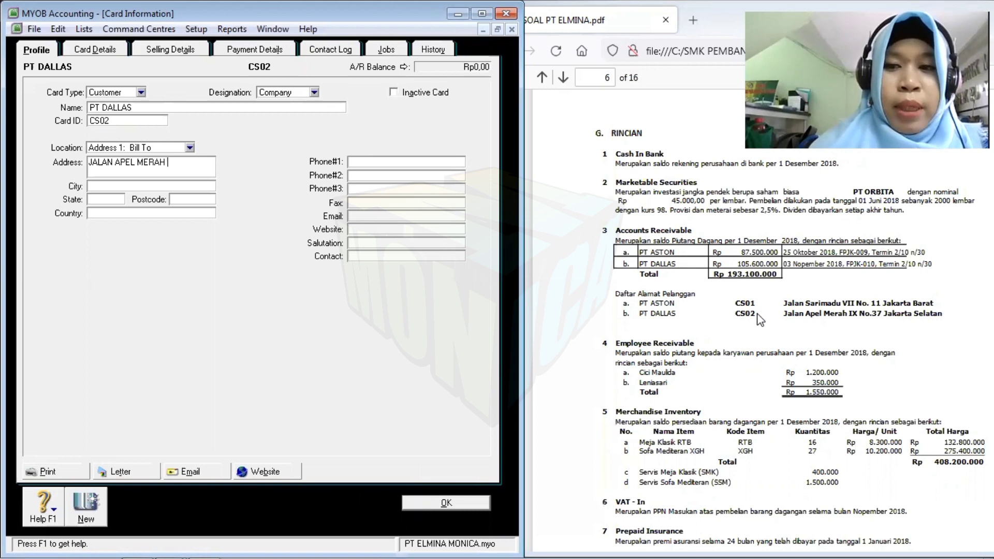
type("IX")
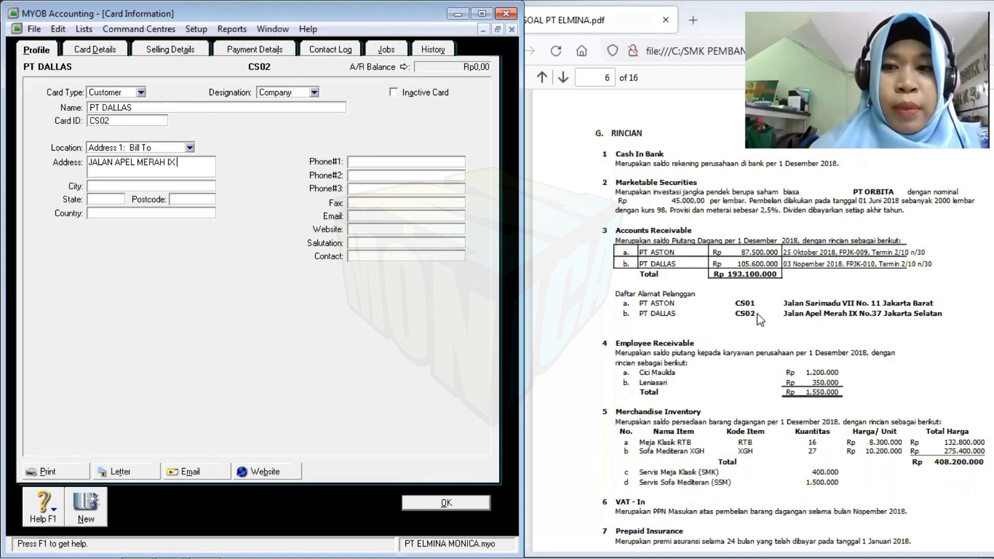
type(" NO.3")
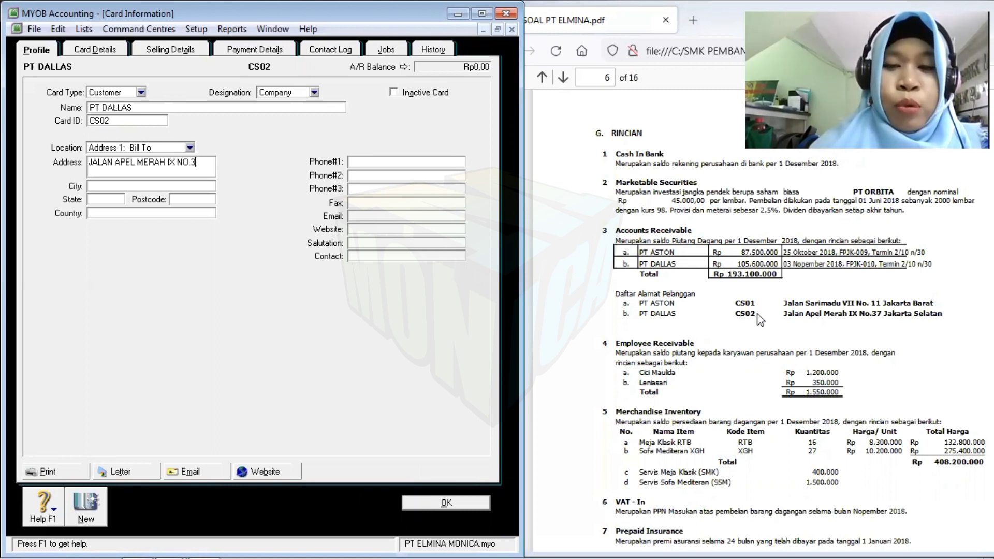
type("7 JAKARTA")
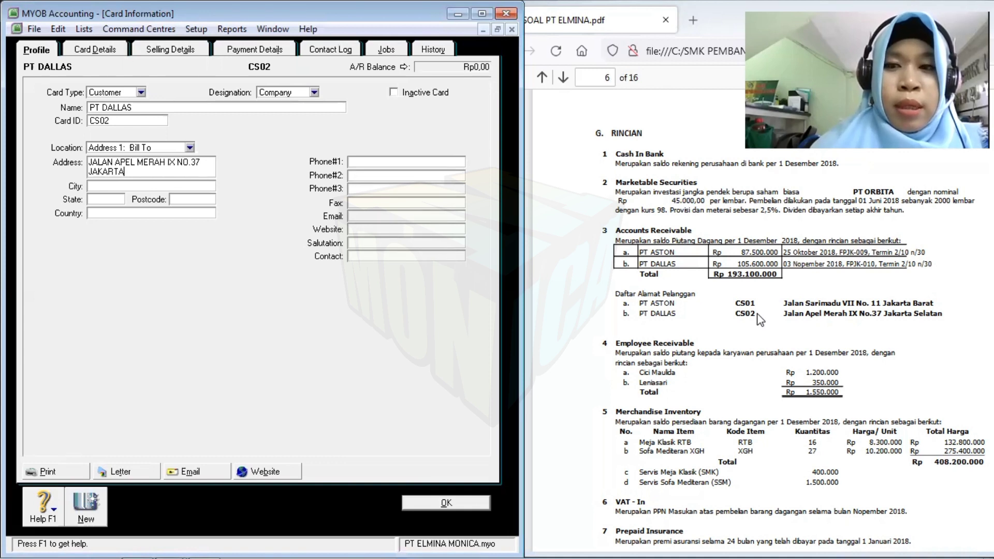
type(" SELATAN")
key("Tab")
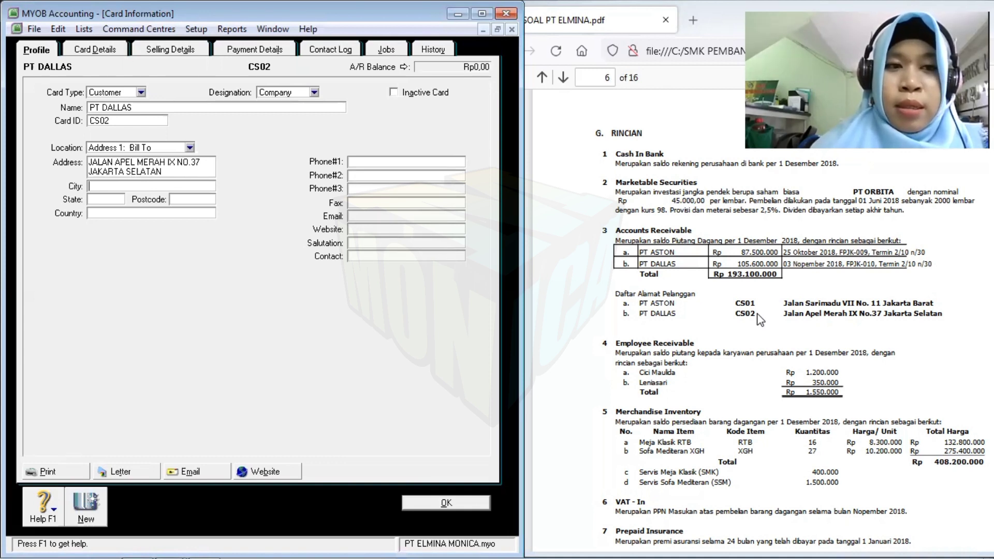
type("JAKARTA SE")
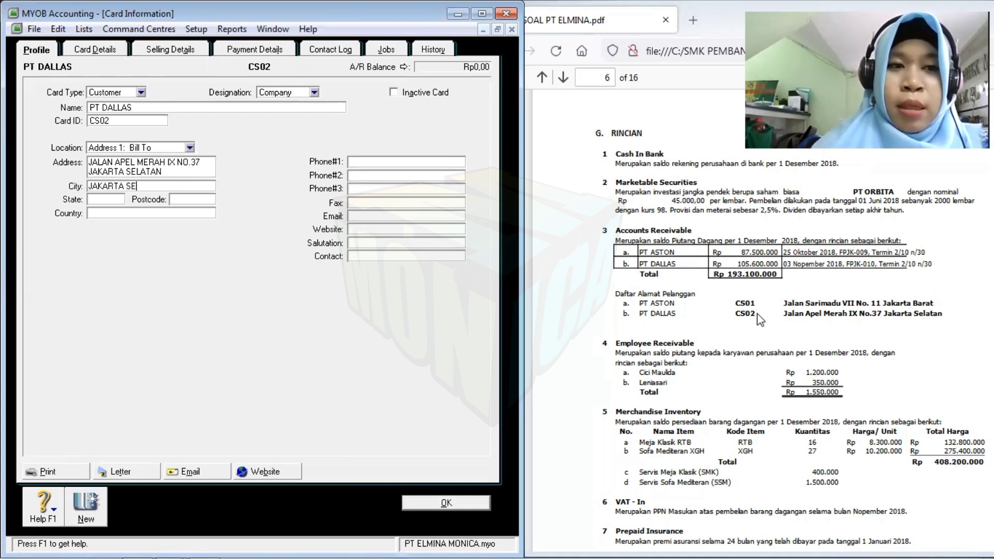
type("LATAN")
key("Tab")
key("Tab")
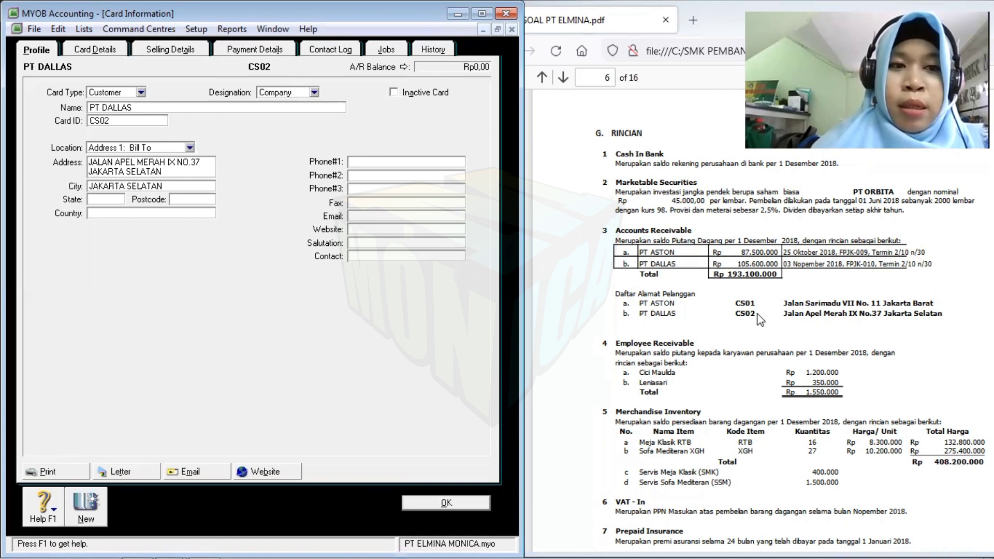
key("Tab")
type("INDONESIA")
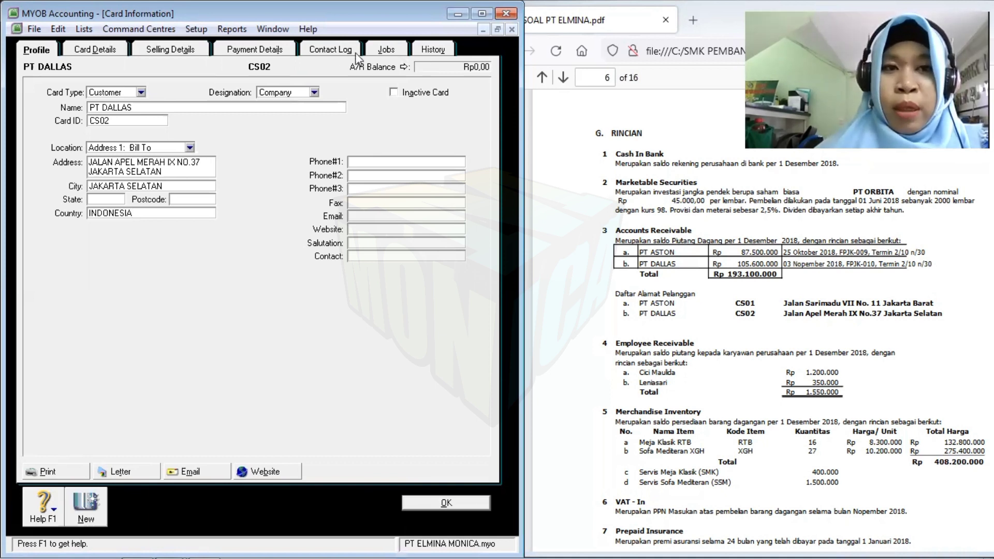
- Set the freight tax code in PT DALLAS's selling details to N-T (Not Reportable)
left_click(182, 51)
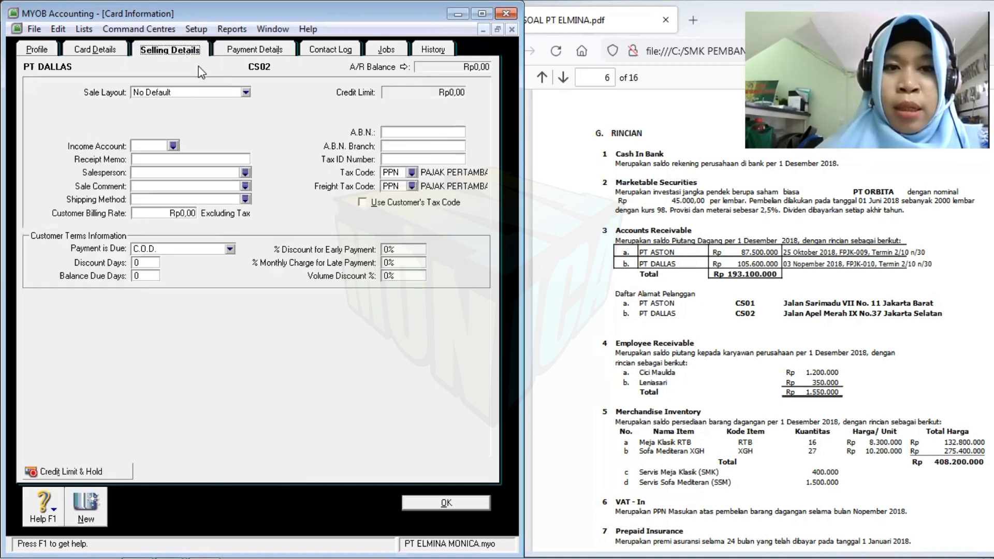
left_click(396, 185)
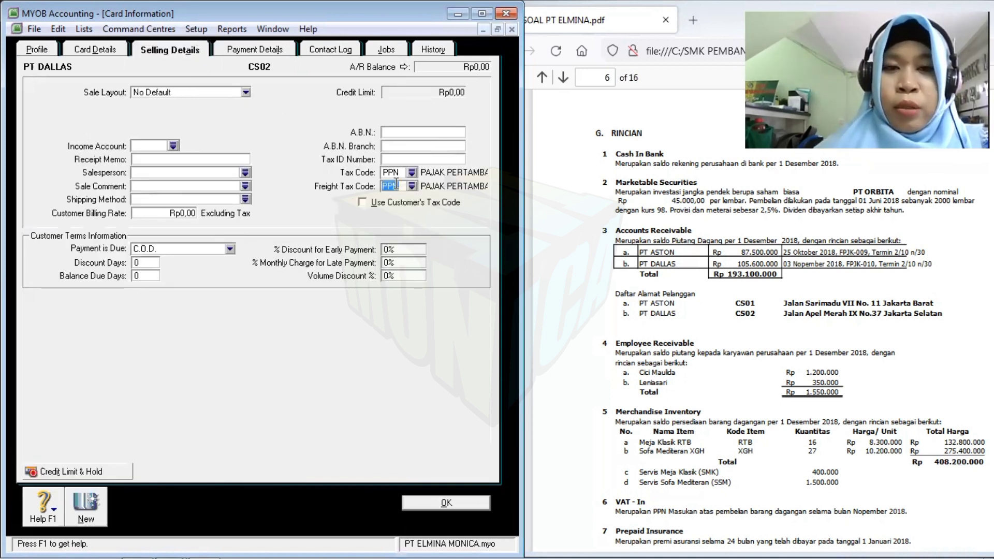
type("N-T")
key("Tab")
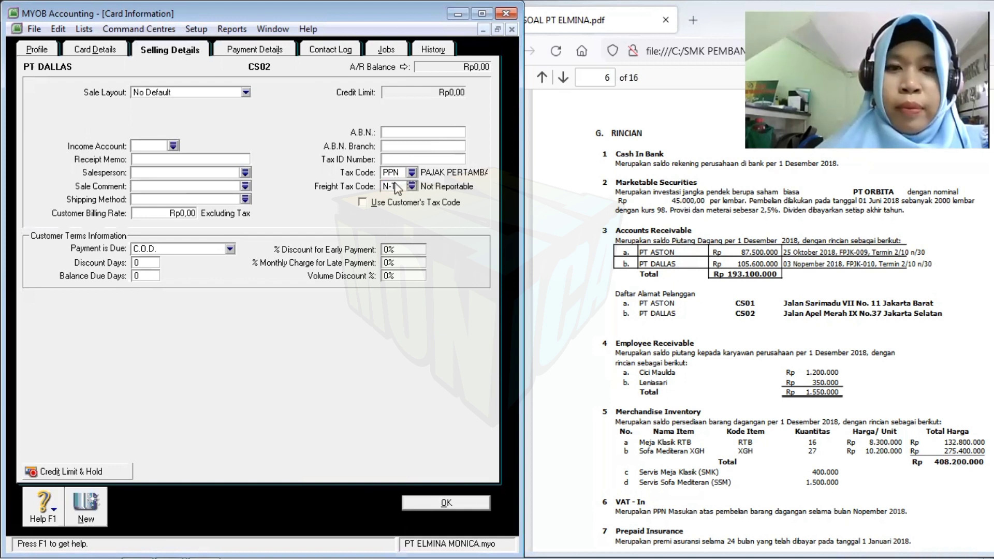
- Set PT DALLAS's payment terms to In a Given # of Days with 10 discount days and 30 balance due days
left_click(211, 247)
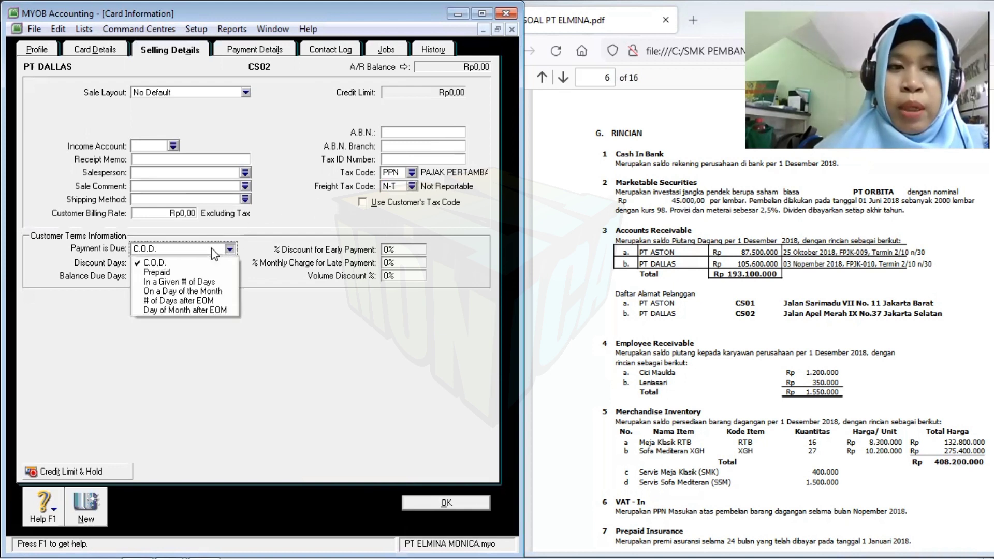
left_click(208, 284)
key("Tab")
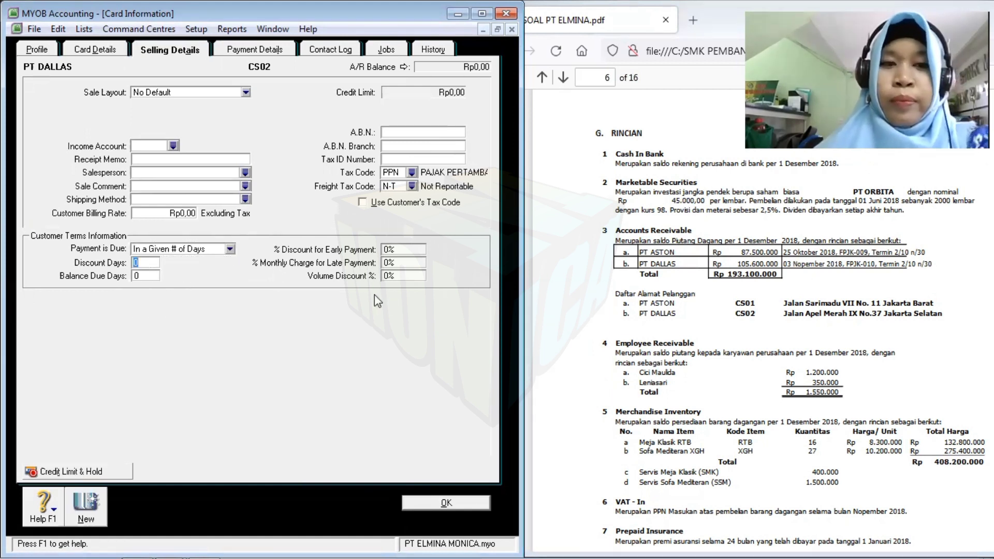
type("10")
left_click(141, 276)
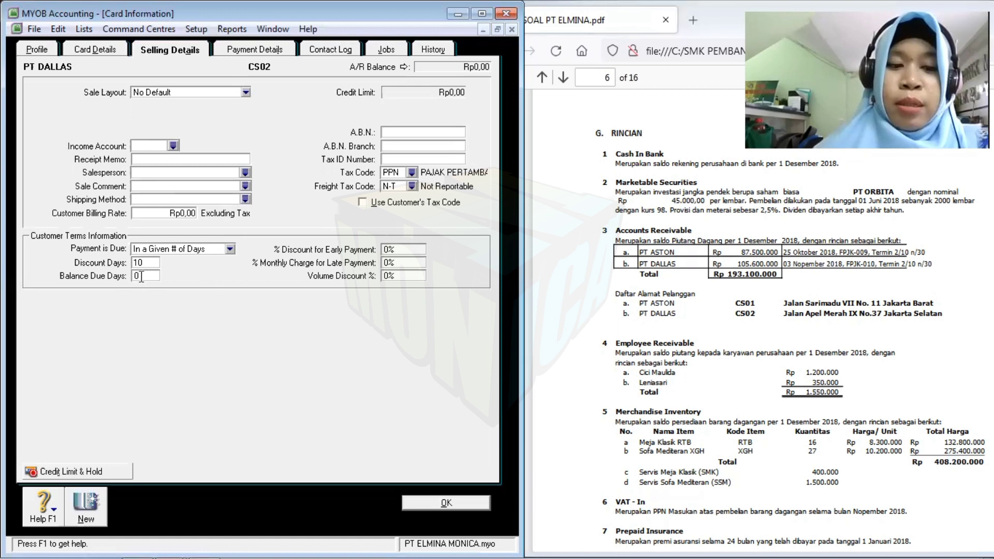
key("BackSpace")
type("30")
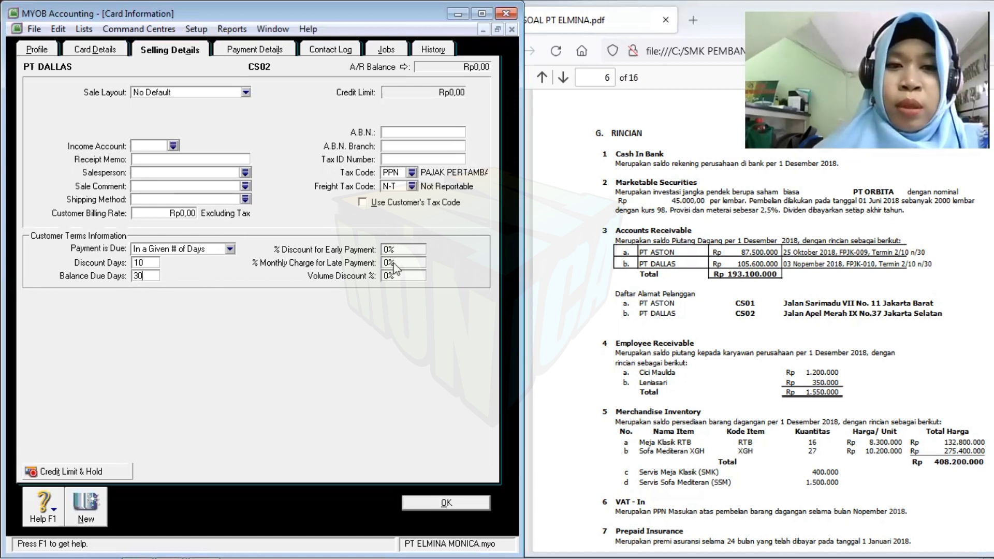
- Set PT DALLAS's early payment discount to 2% and monthly late payment charge to 1%, and save the card
left_click(403, 252)
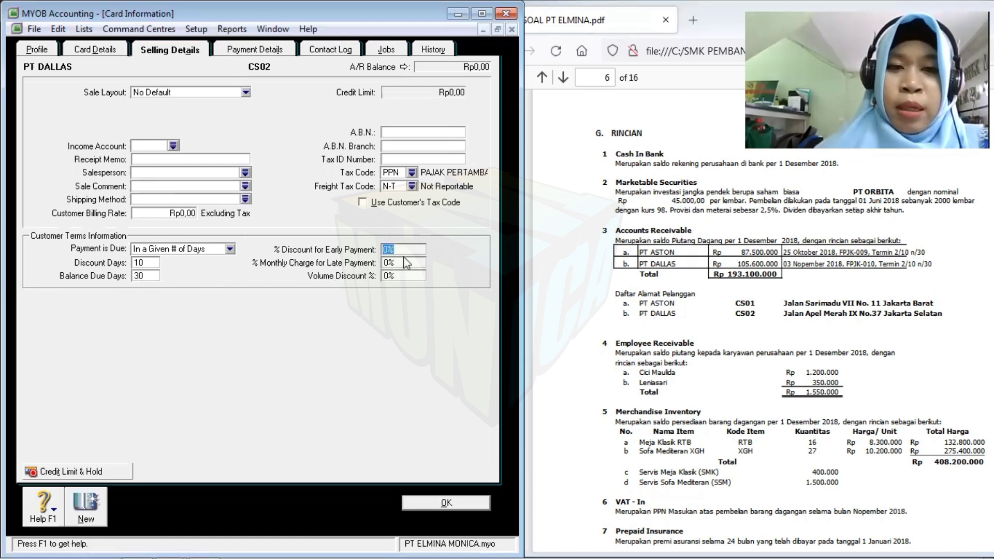
type("2")
left_click(405, 264)
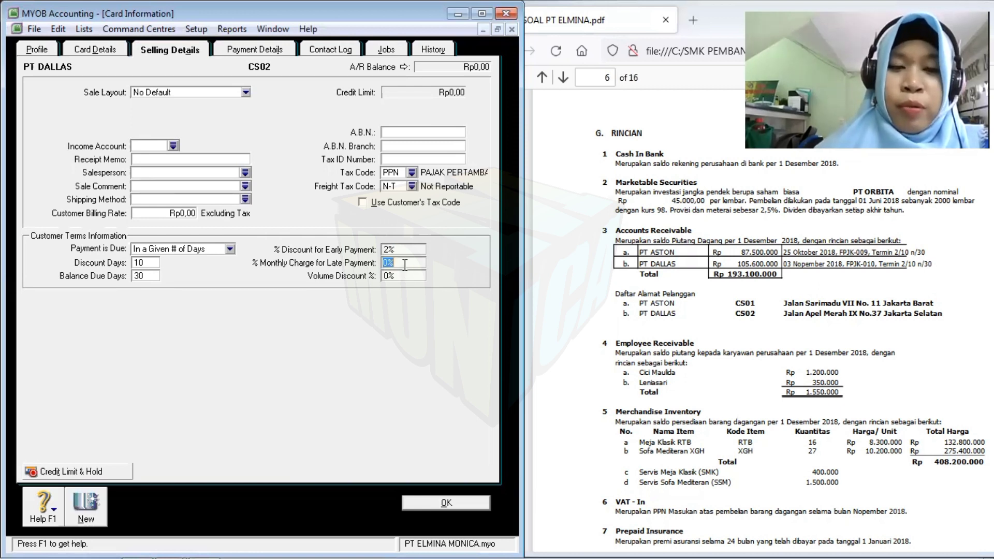
type("1")
left_click(404, 276)
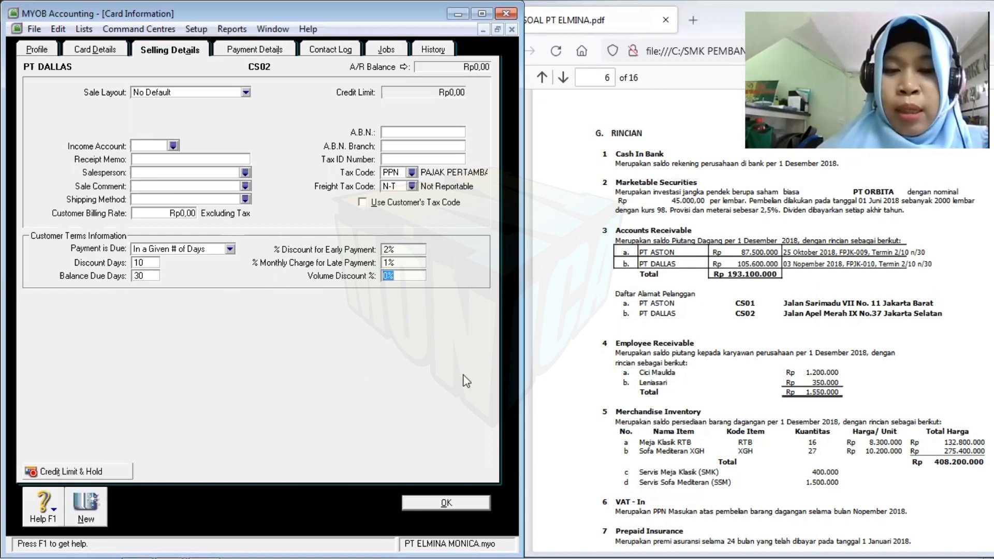
left_click(446, 503)
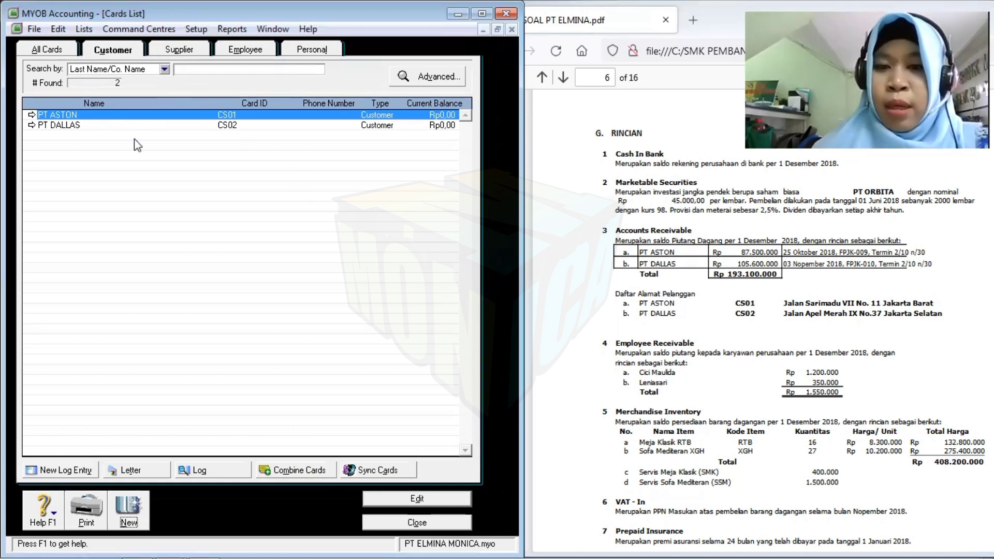
- Create a new supplier card named PT MENTARI and enter its card ID from the supplier address list in the PDF
left_click(669, 314)
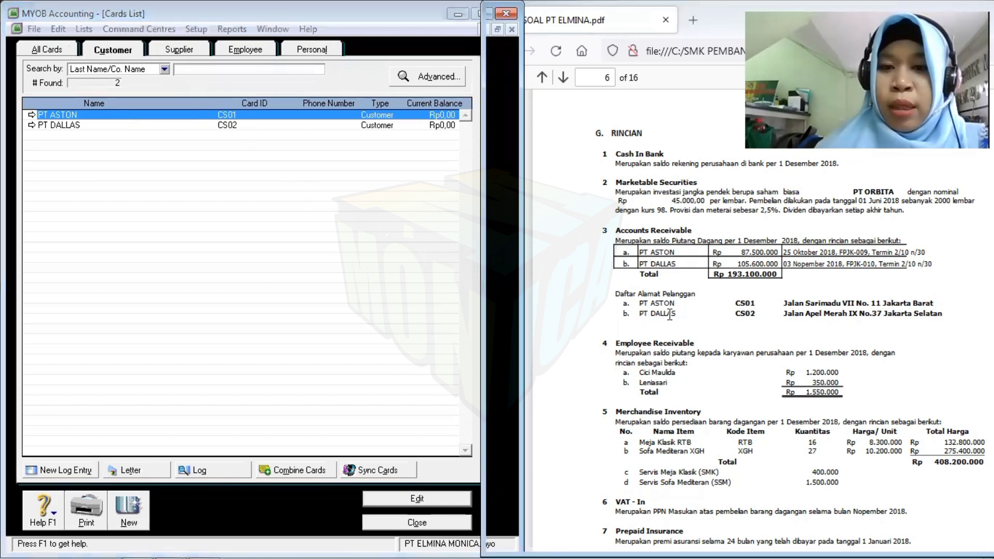
scroll(672, 319, "down", 3)
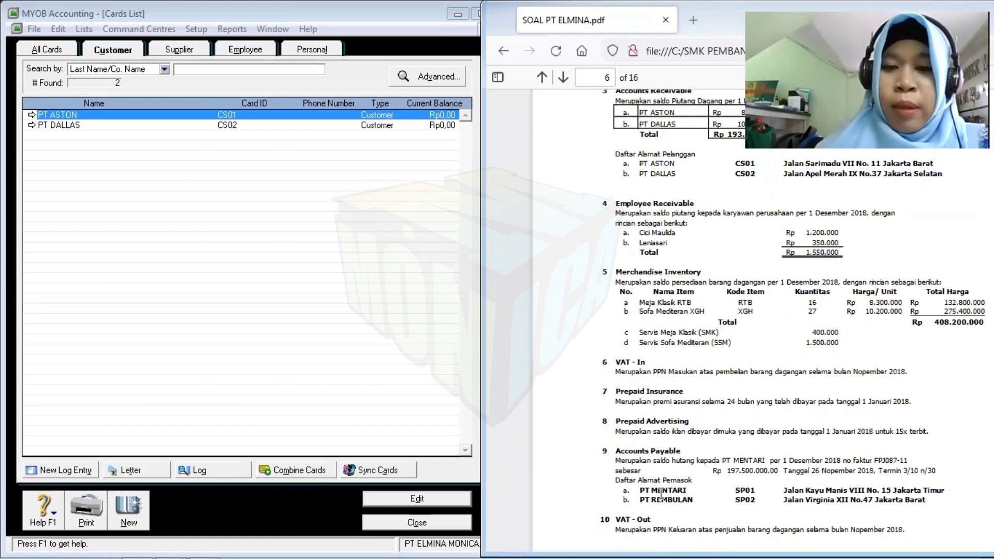
left_click(179, 52)
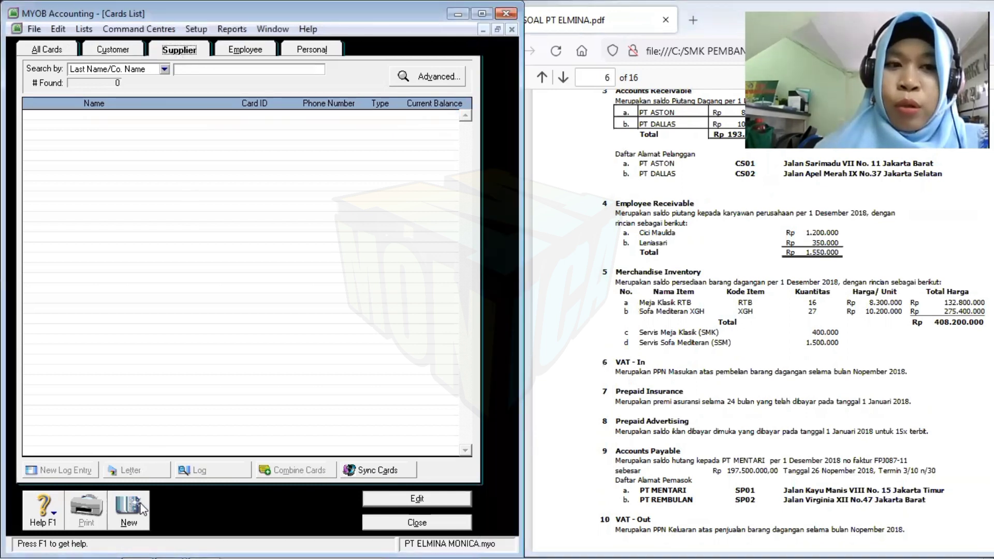
left_click(129, 509)
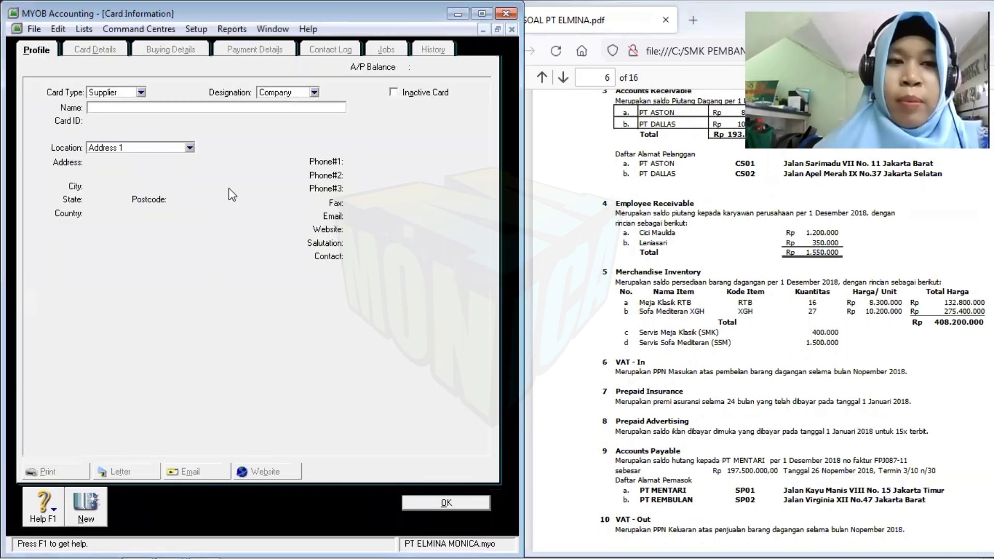
type("PT MENT")
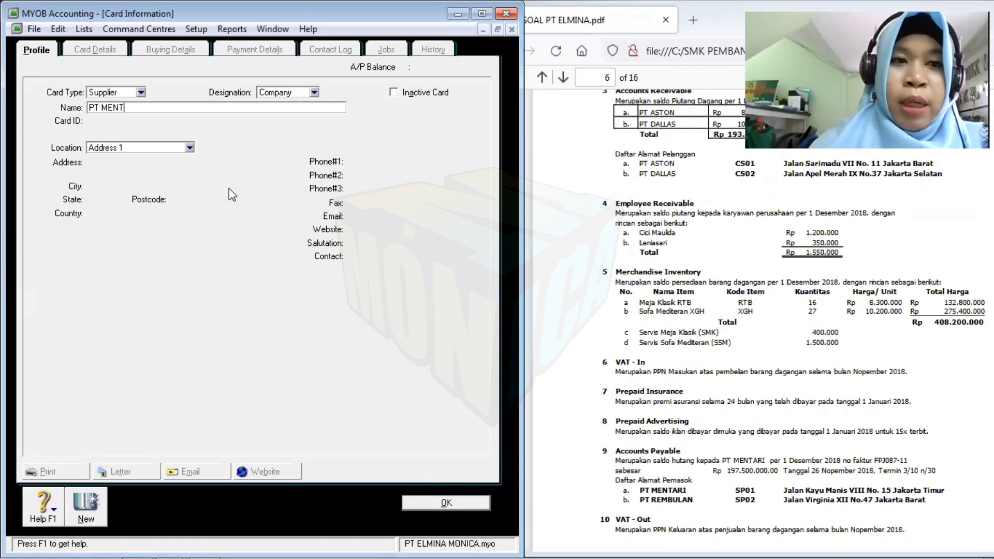
type("ARI")
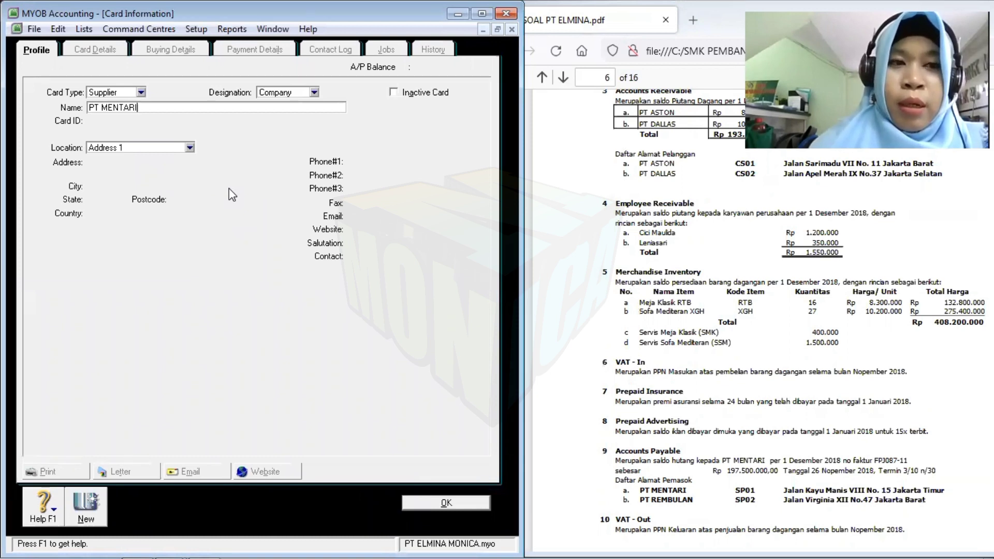
key("Tab")
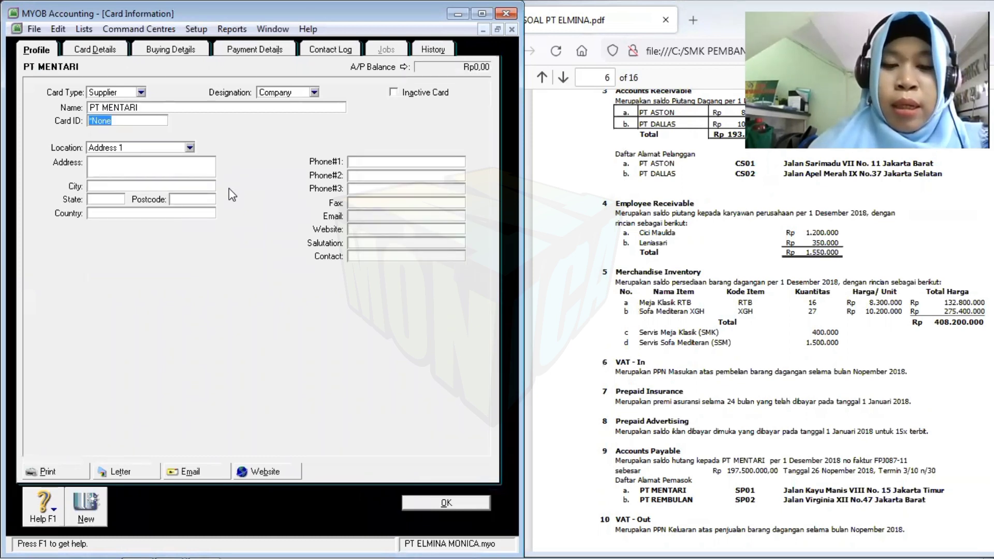
type("SP")
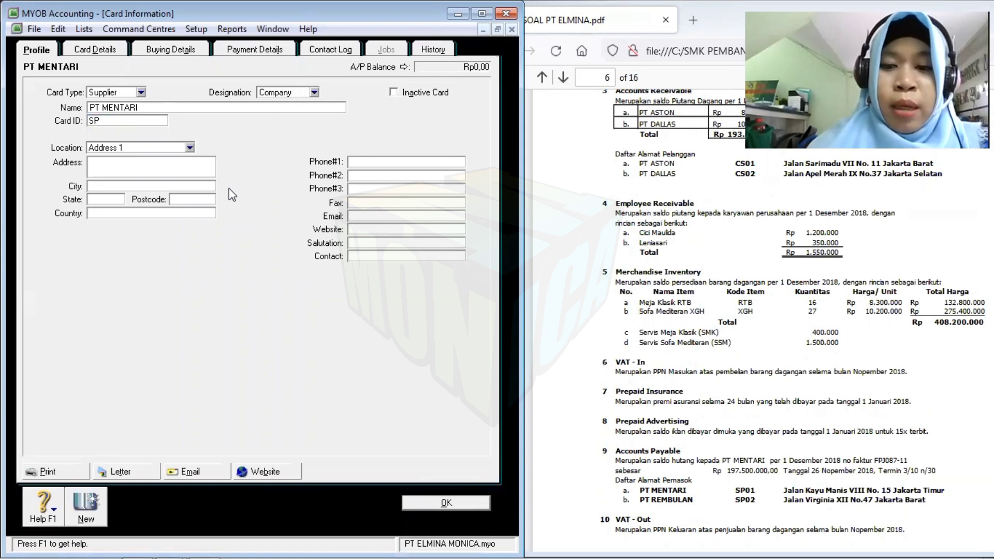
type("01")
key("Tab")
key("Tab")
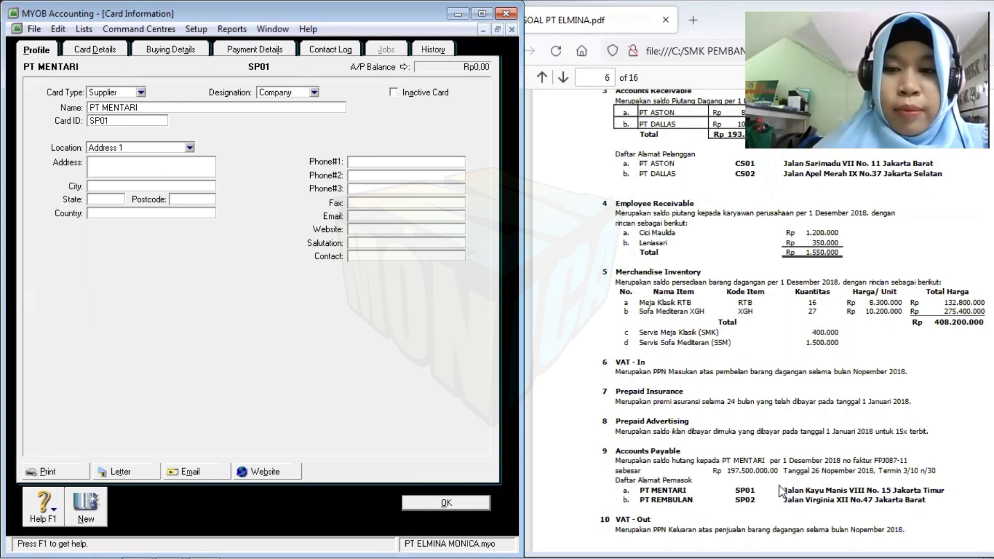
- Fill in PT MENTARI's street address and city from the PDF, and set the country to INDONESIA
type("AL")
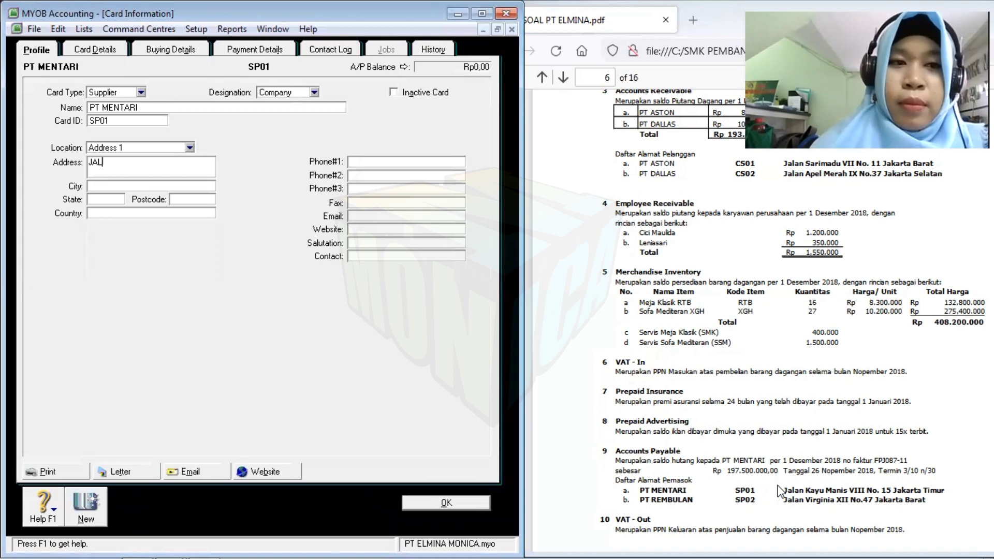
type("AN KAYU MANIS ")
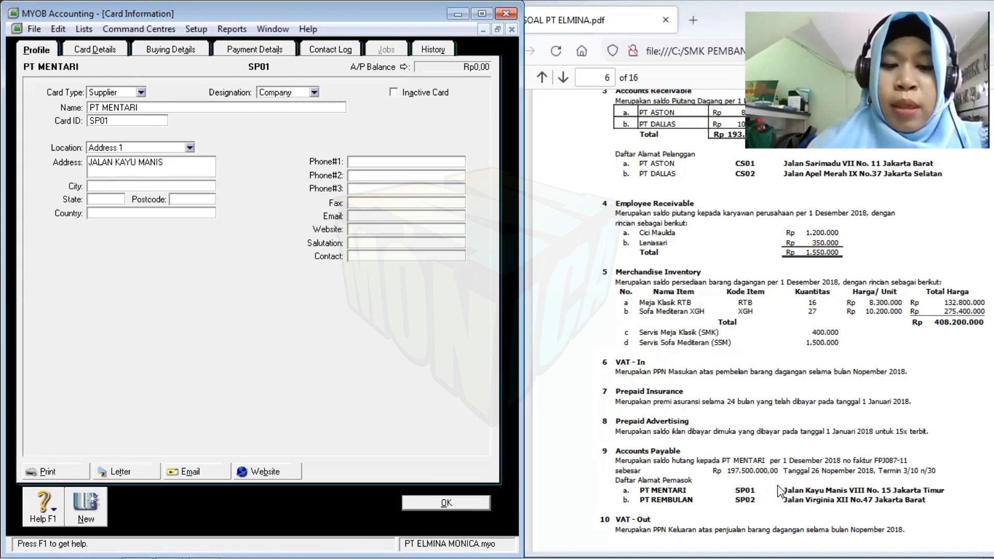
type("VIII")
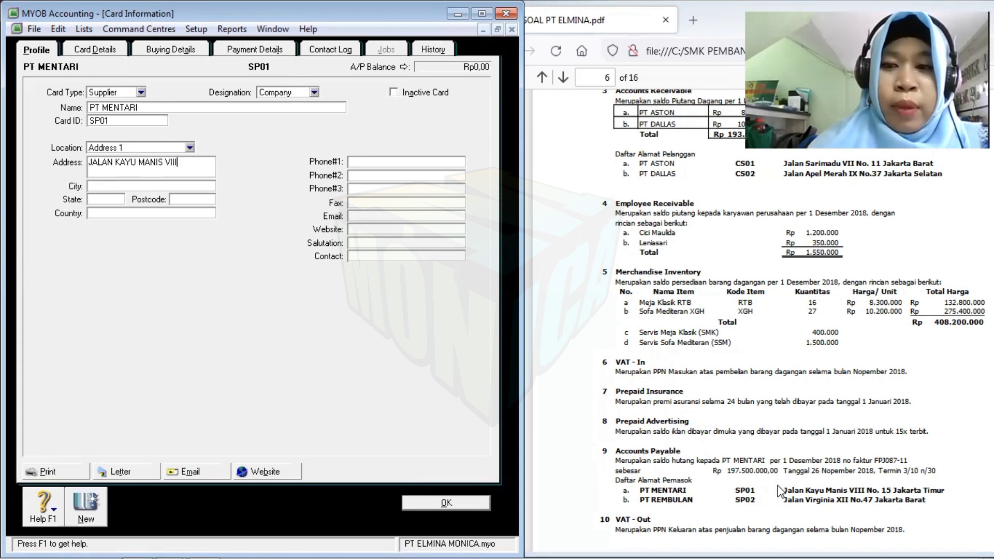
type("NO")
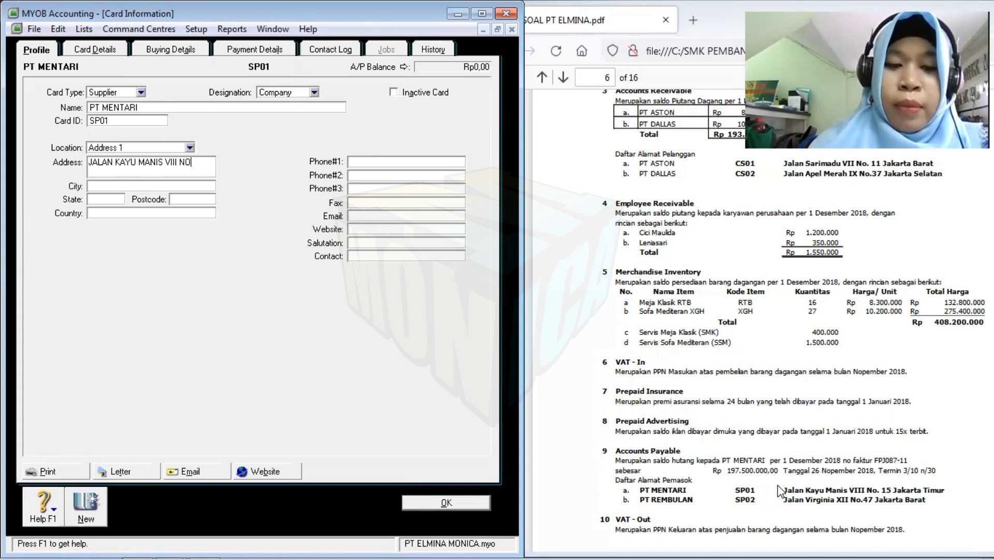
type(".15 J")
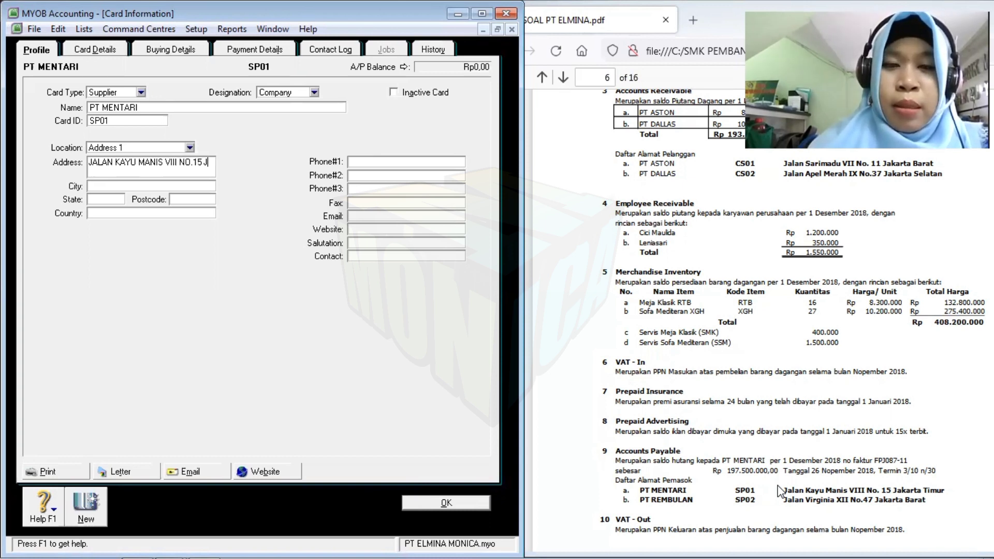
type("AKARTA TIMU")
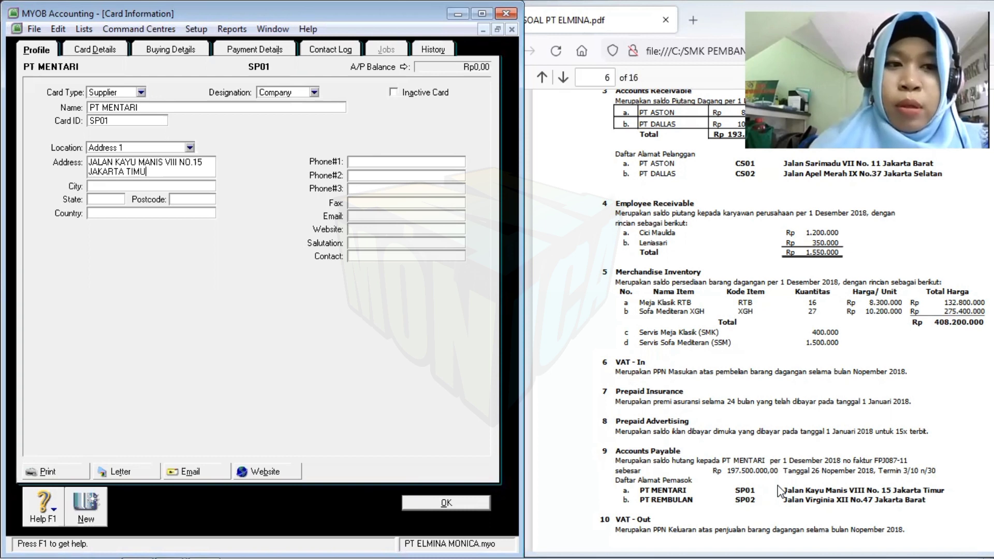
type("R")
key("Tab")
type("JAKARTA")
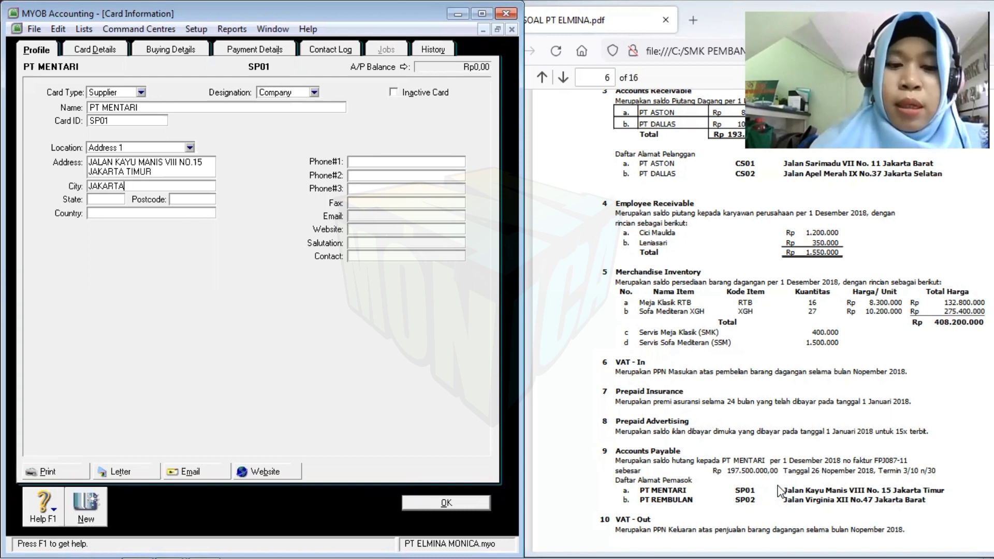
type(" TIMUR")
key("Tab")
key("Tab")
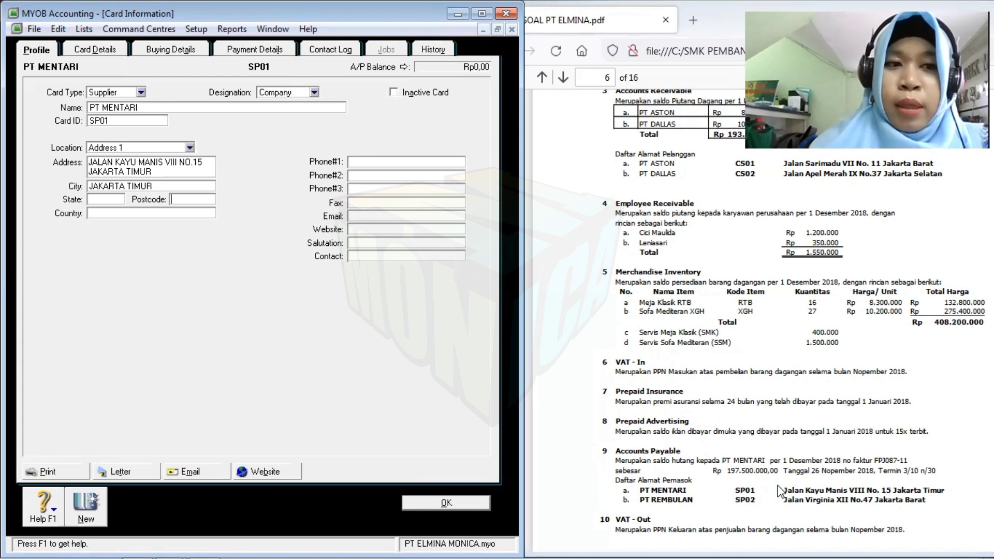
type("INDONESIA")
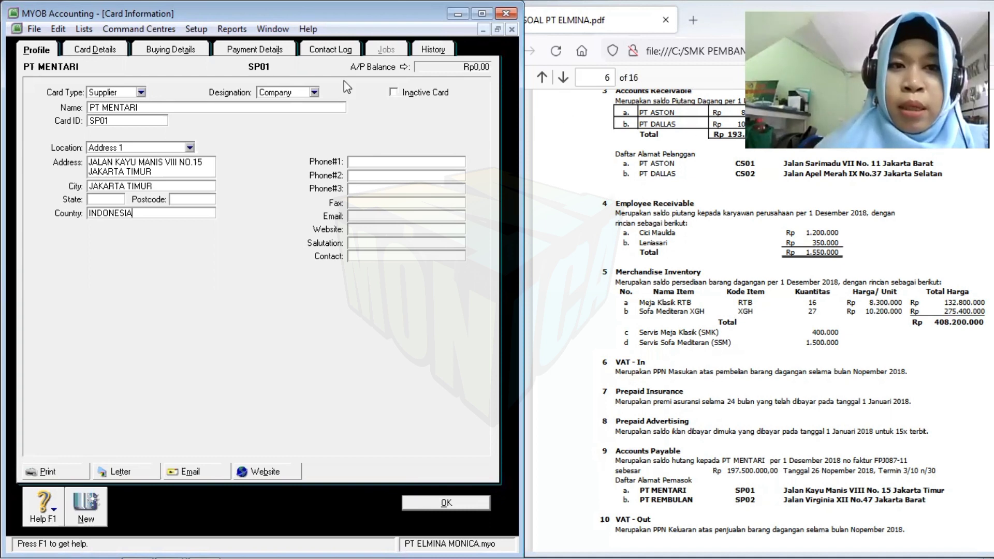
- Set the freight tax code in PT MENTARI's buying details to N-T (Not Reportable)
left_click(165, 52)
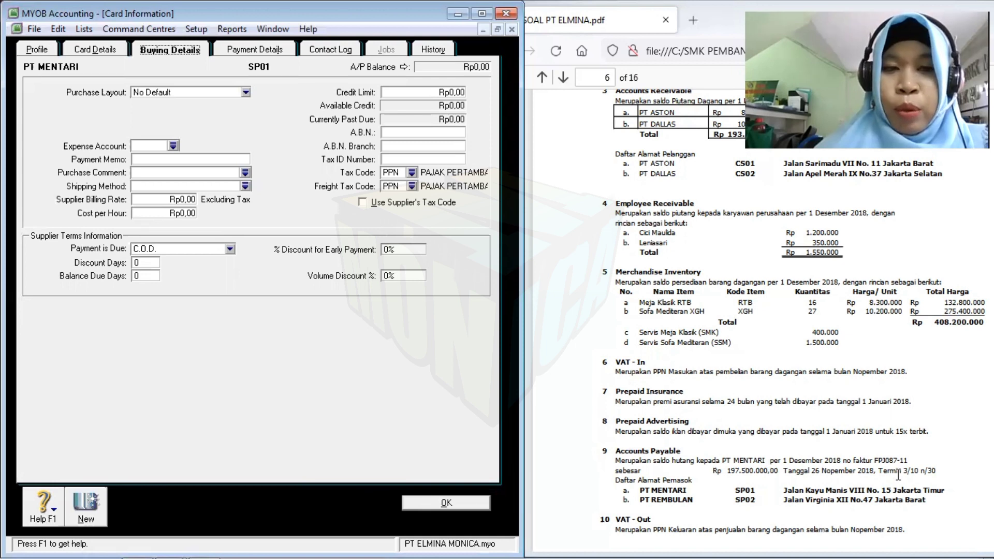
left_click(400, 188)
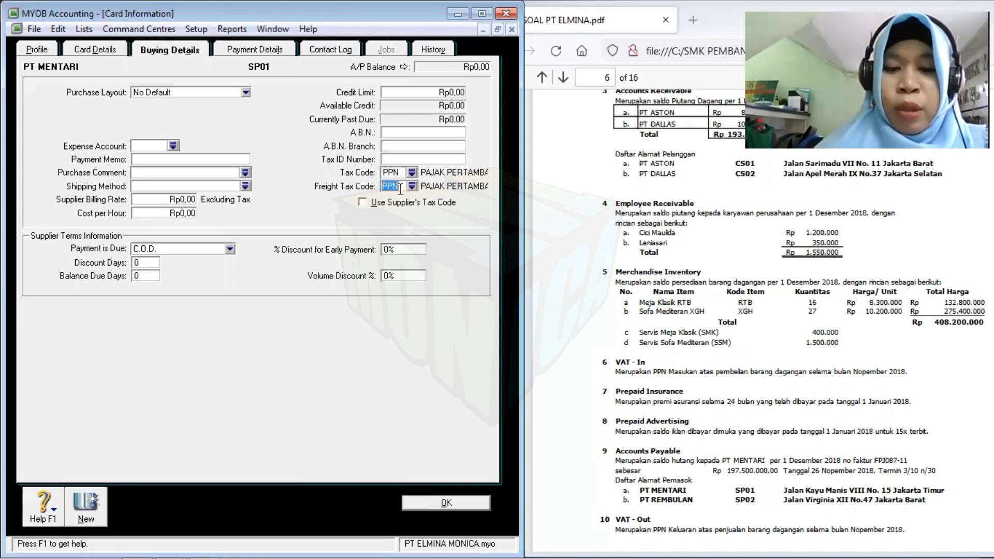
type("N-T")
key("Tab")
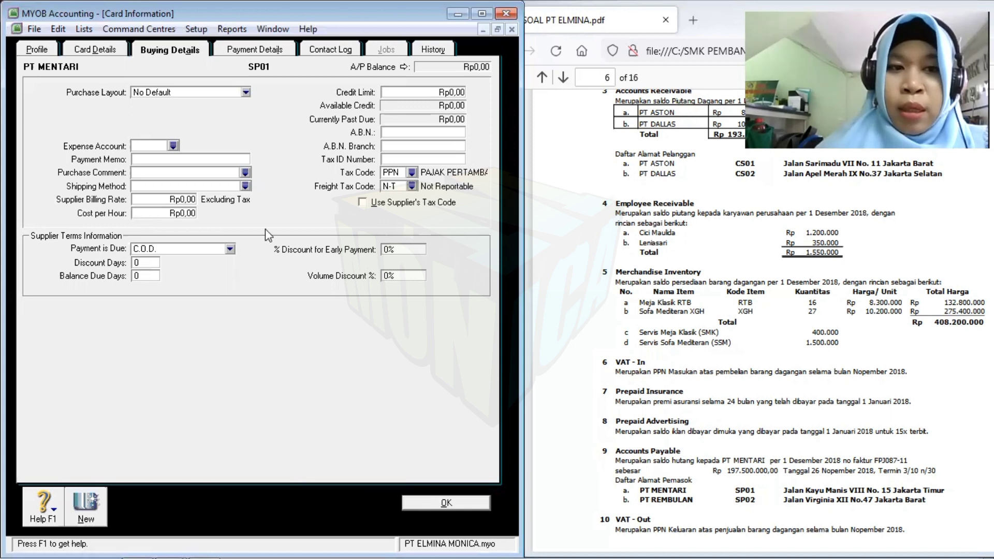
- Set PT MENTARI's payment to be due In a Given # of Days, with 10 discount days and 30 balance due days
left_click(220, 248)
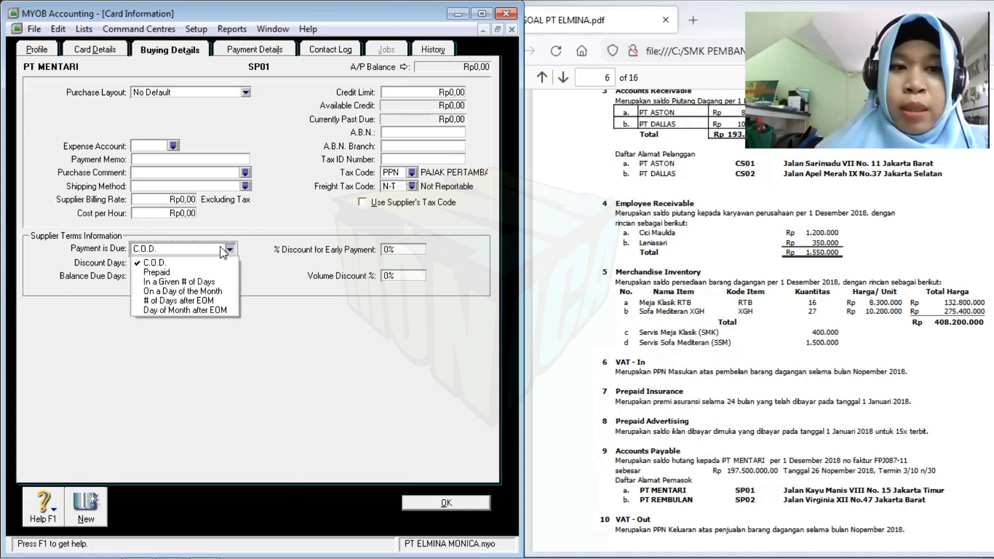
left_click(191, 281)
left_click(157, 265)
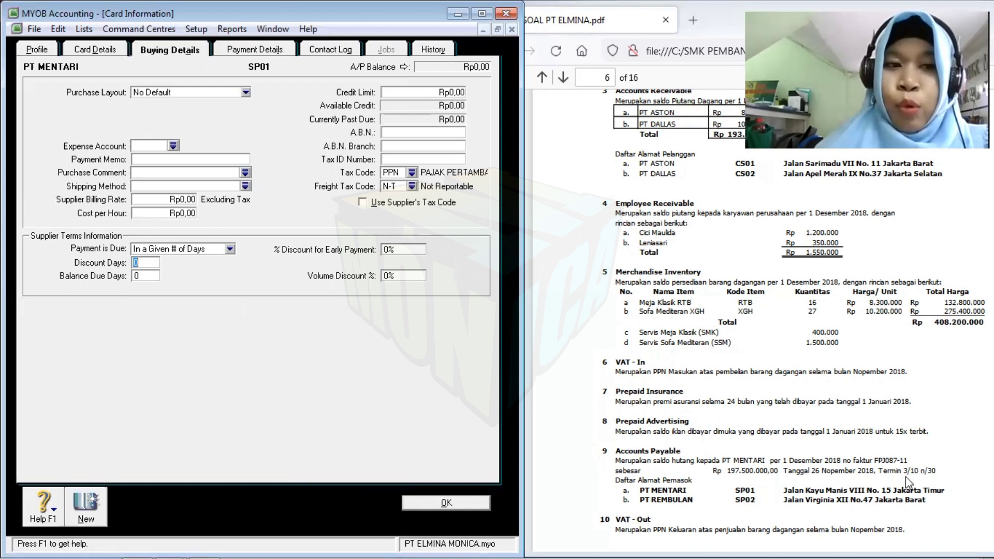
type("10")
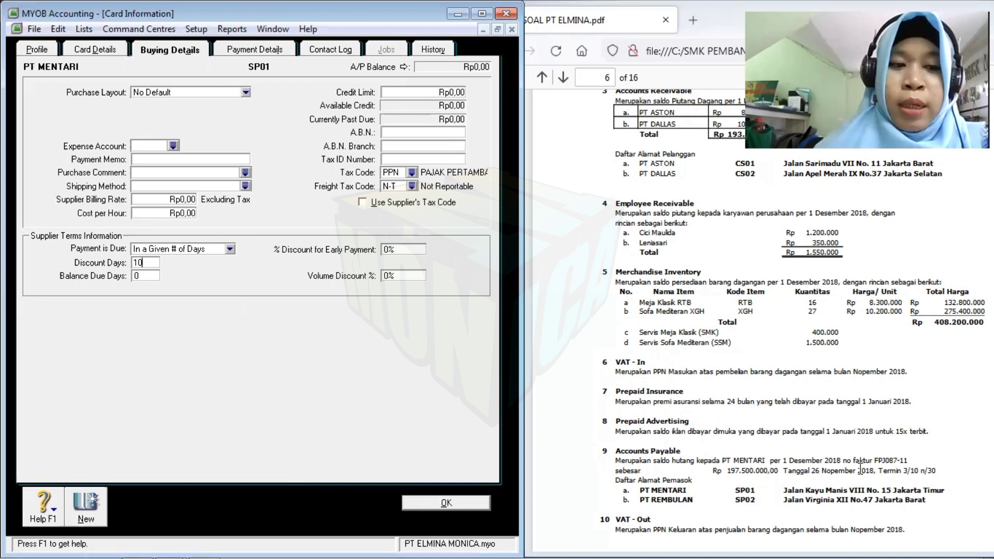
key("Tab")
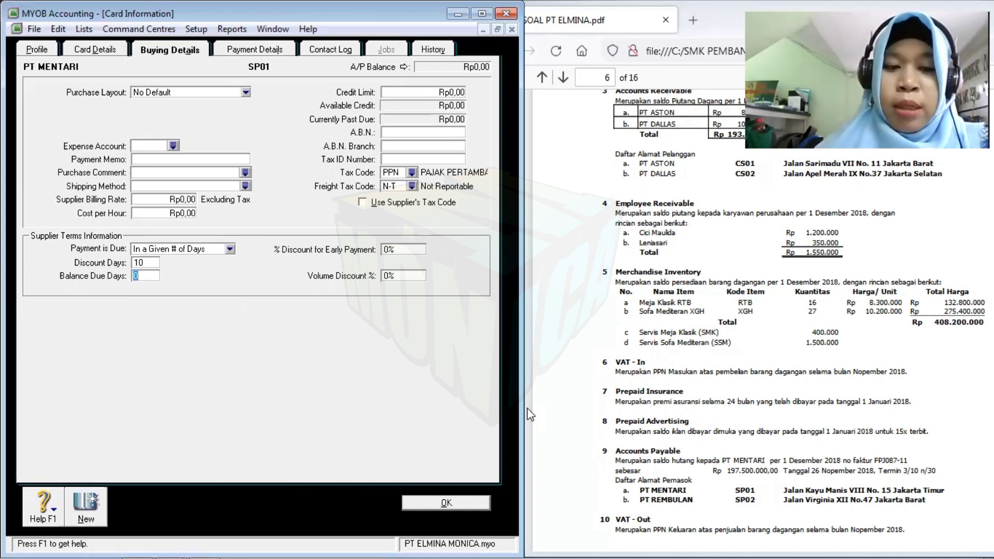
type("30")
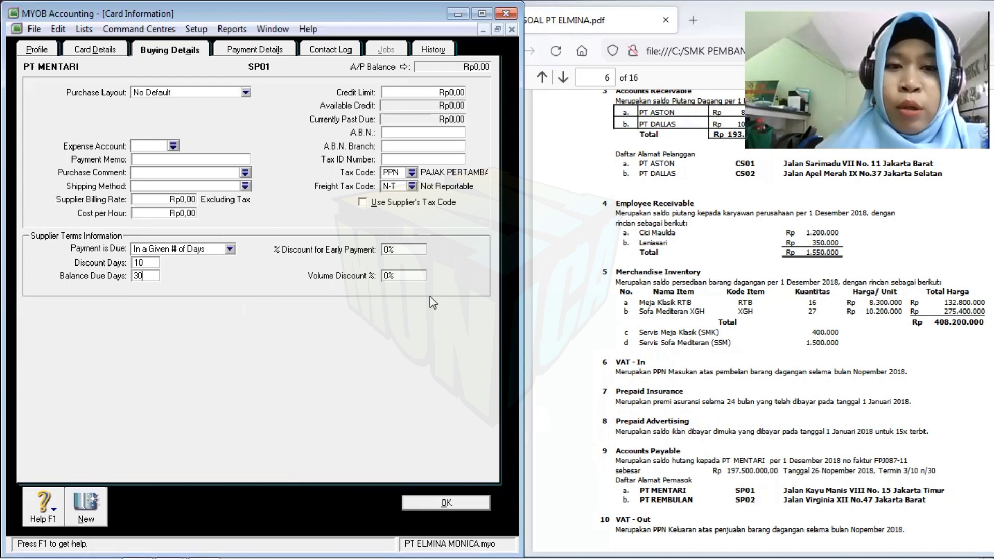
- Set PT MENTARI's early payment discount to 3% and save the card
left_click(412, 251)
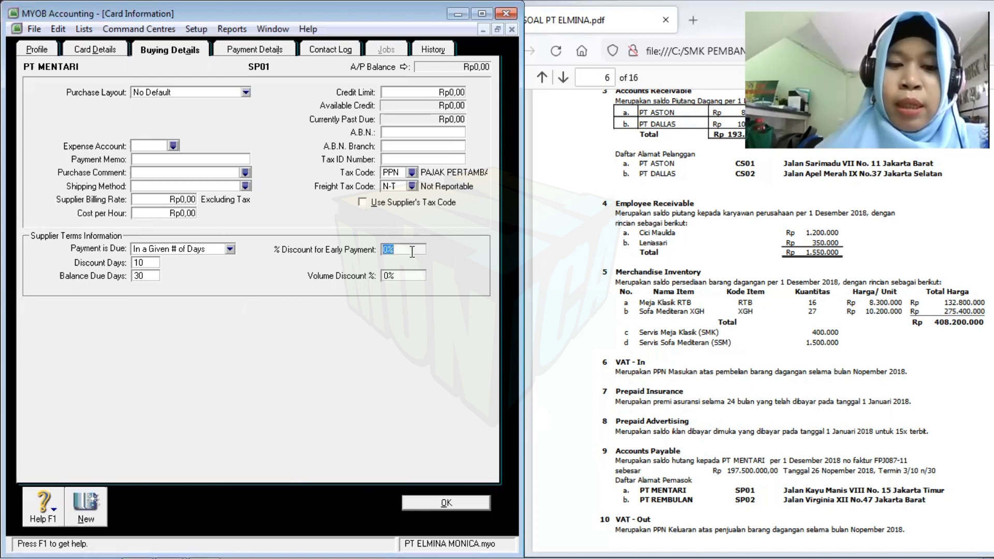
type("3")
left_click(416, 276)
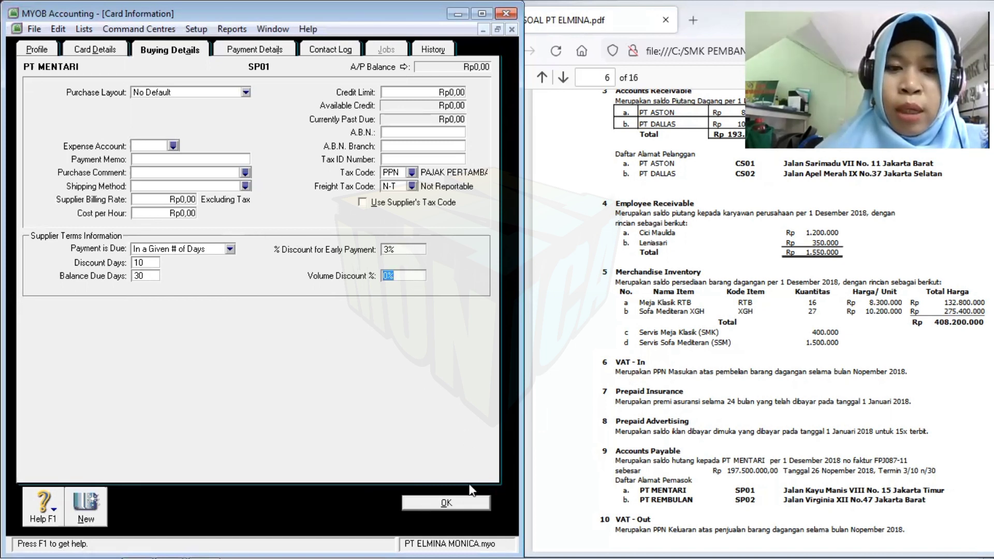
left_click(464, 502)
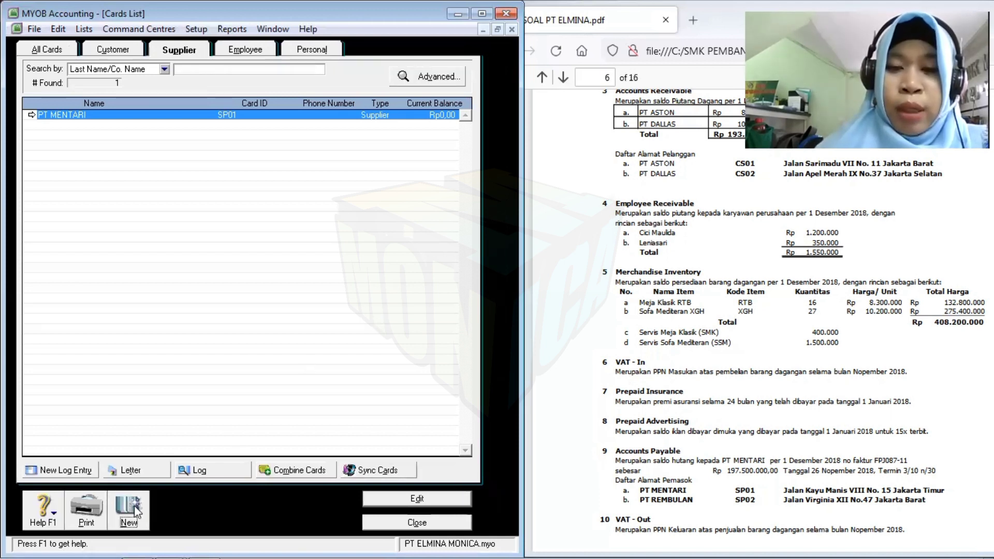
- Create a new supplier card named PT REMBULAN and enter its card ID from the supplier address list in the PDF
left_click(136, 511)
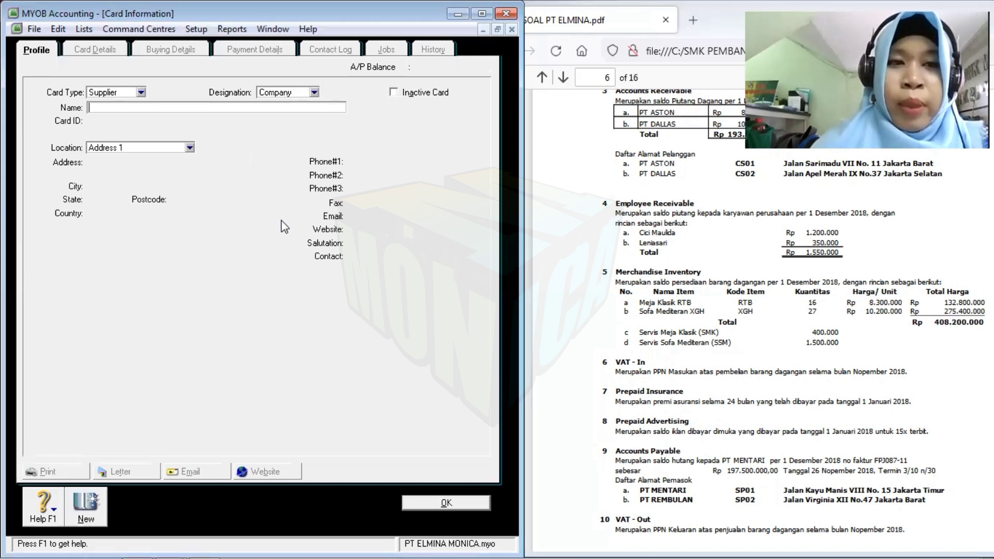
type("PT REM")
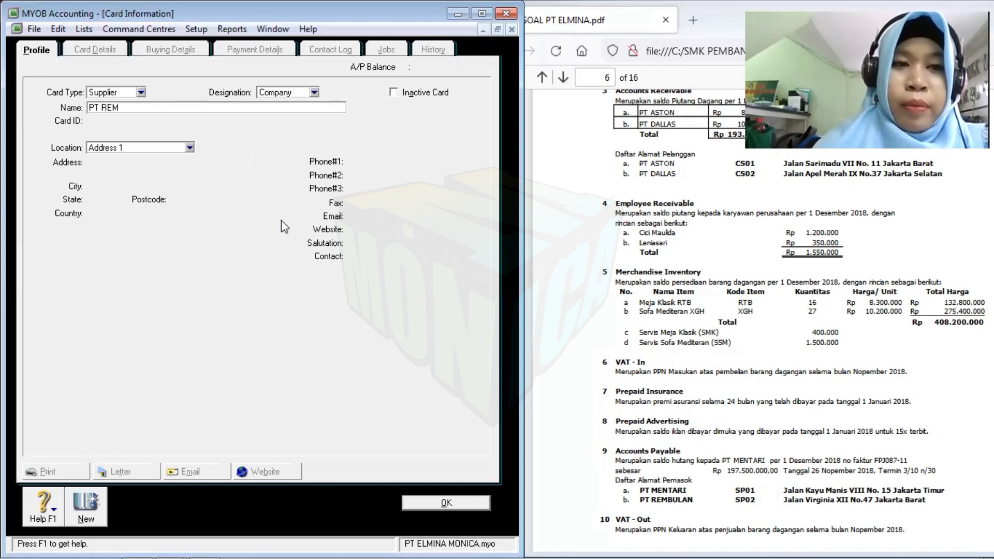
type("BULAN")
key("Tab")
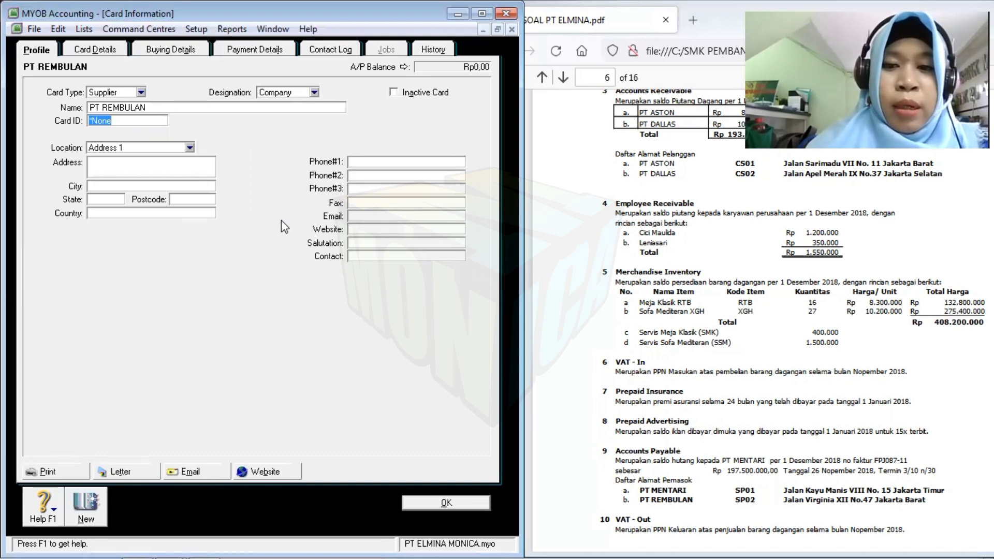
type("S")
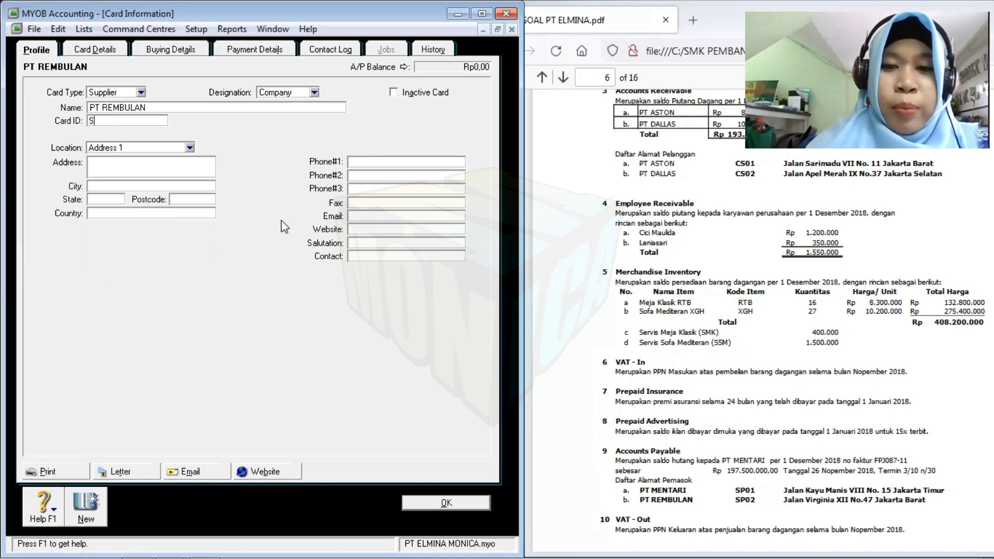
type("P02")
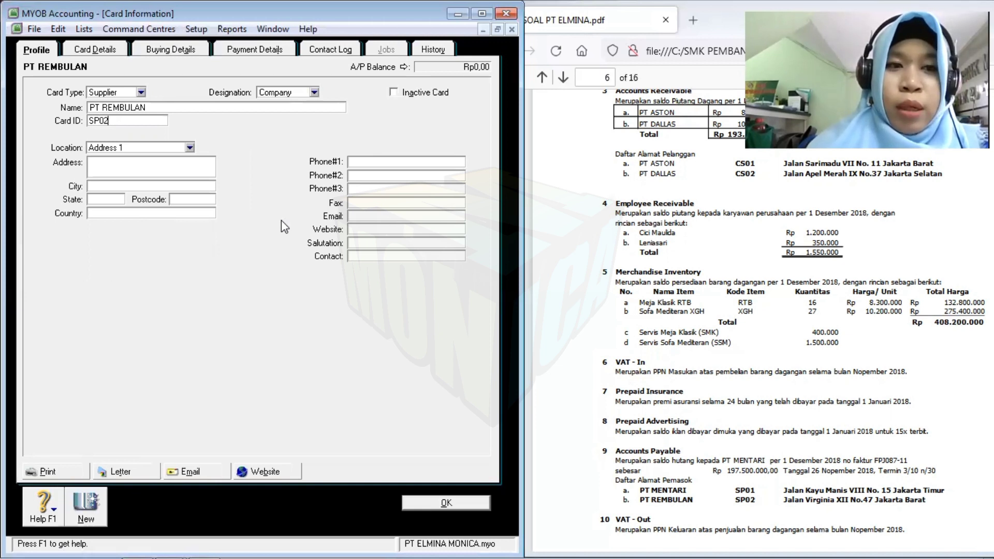
key("Tab")
key("Tab")
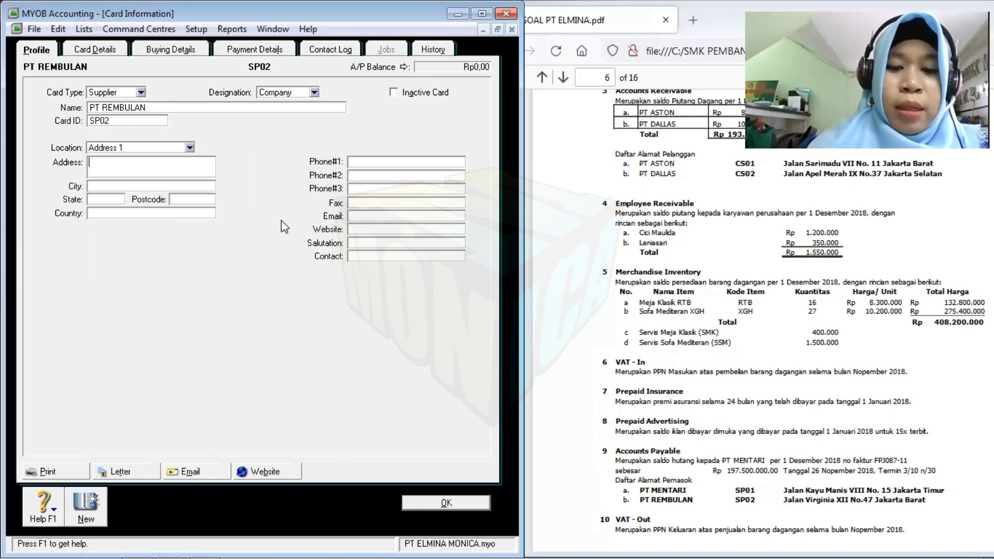
- Fill in PT REMBULAN's street address and city from the PDF, and set the country to INDONESIA
type("JALAN VIR")
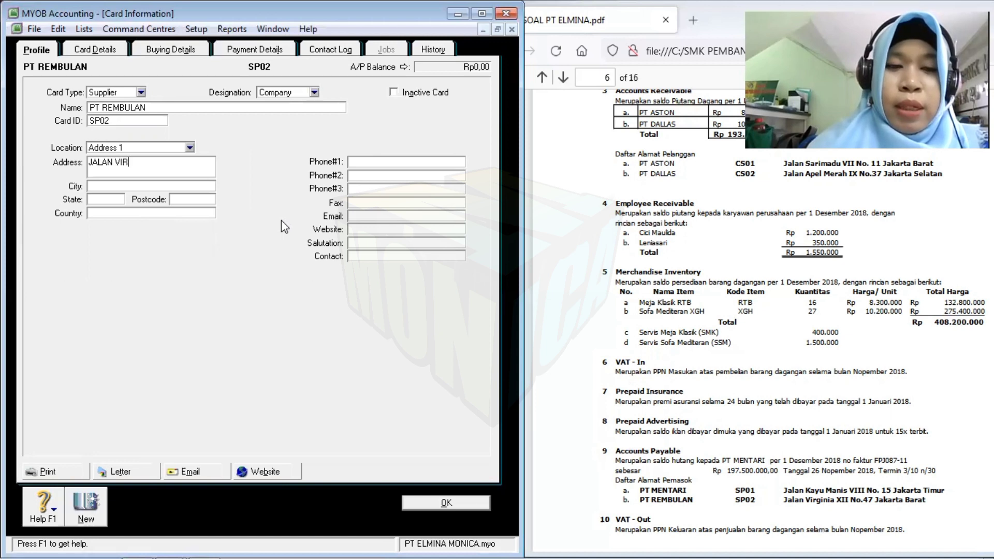
type("GINIA")
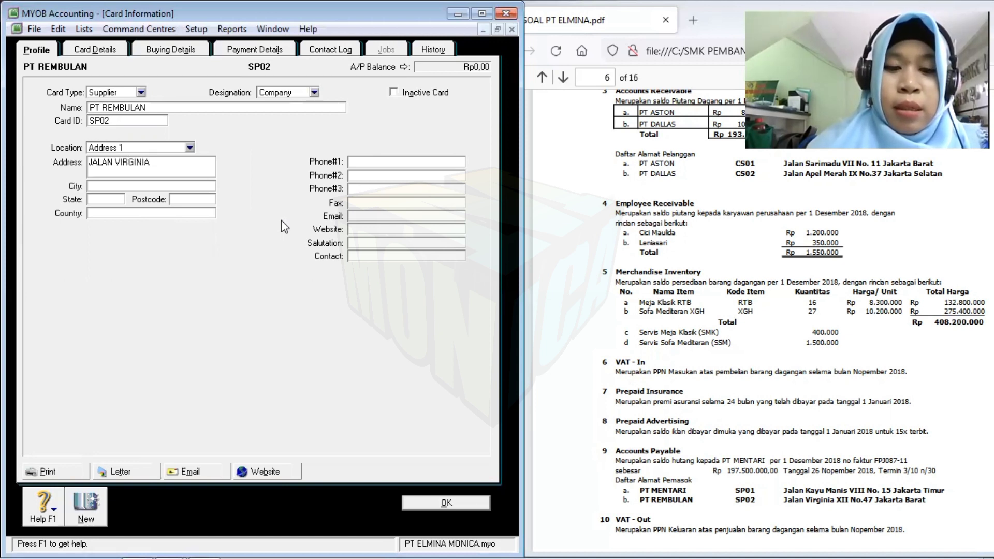
type(" XII NO")
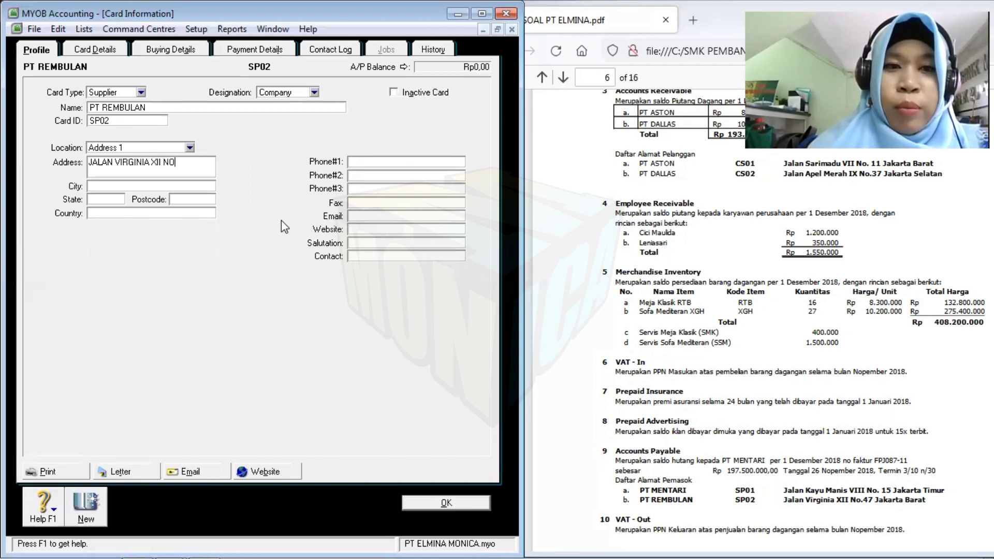
type(".4")
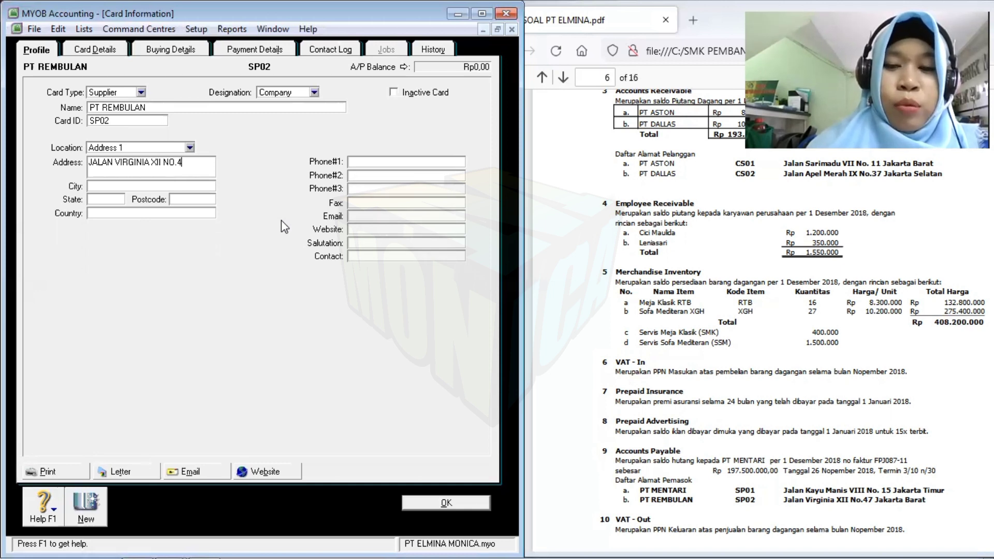
type("7 JAKART")
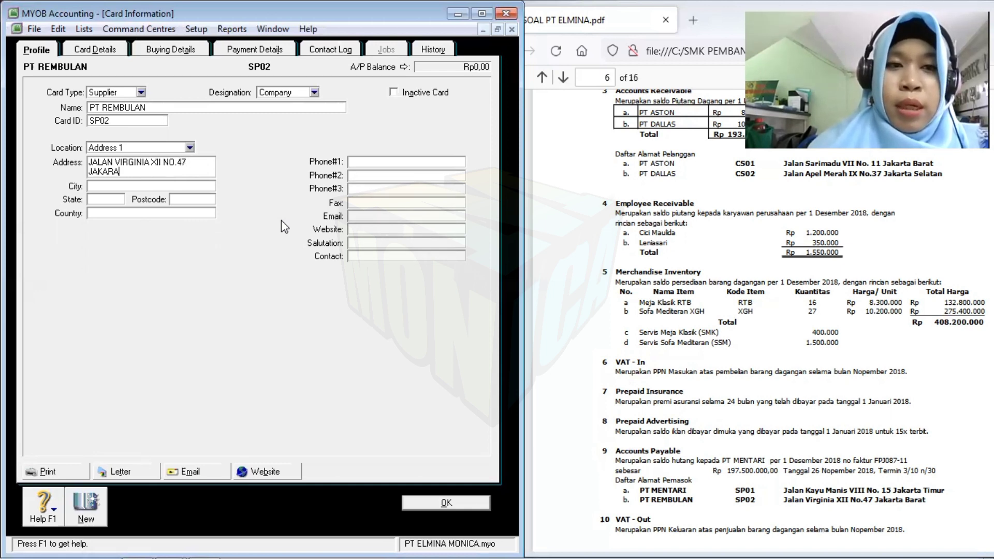
key("BackSpace")
type("TA BARAT")
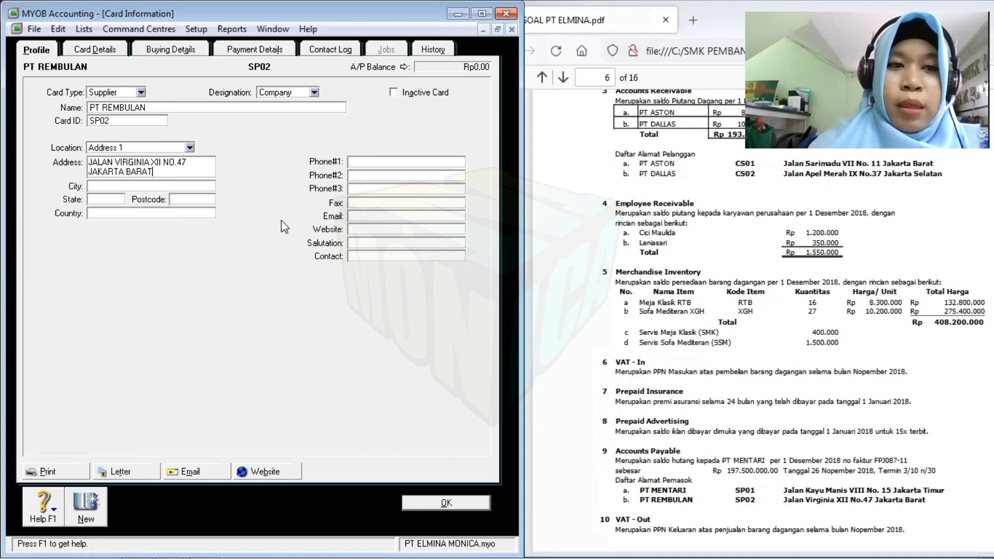
key("Tab")
type("JAKARTA B")
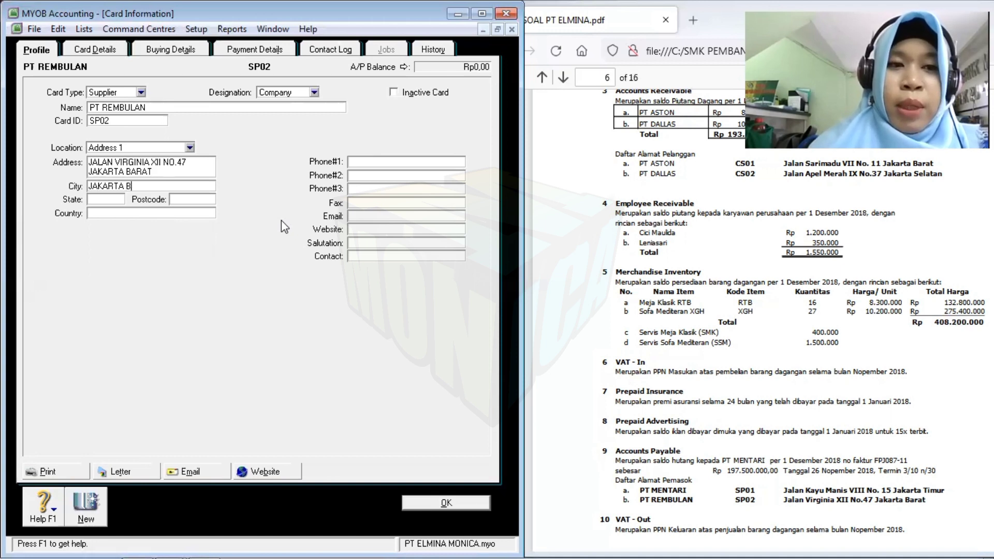
type("ARAT")
key("Tab")
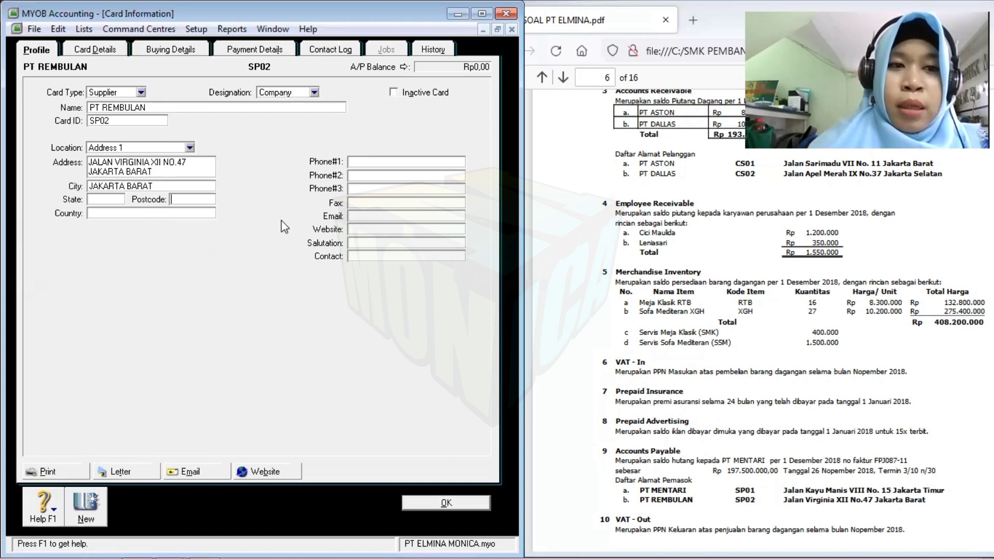
type("INDONESIA")
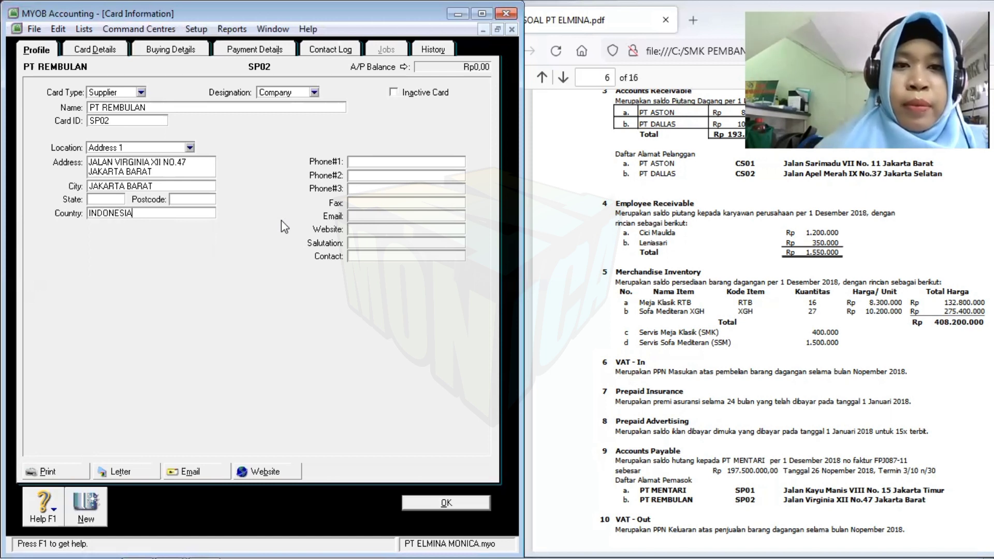
- Set the freight tax code in PT REMBULAN's buying details to N-T (Not Reportable)
left_click(177, 54)
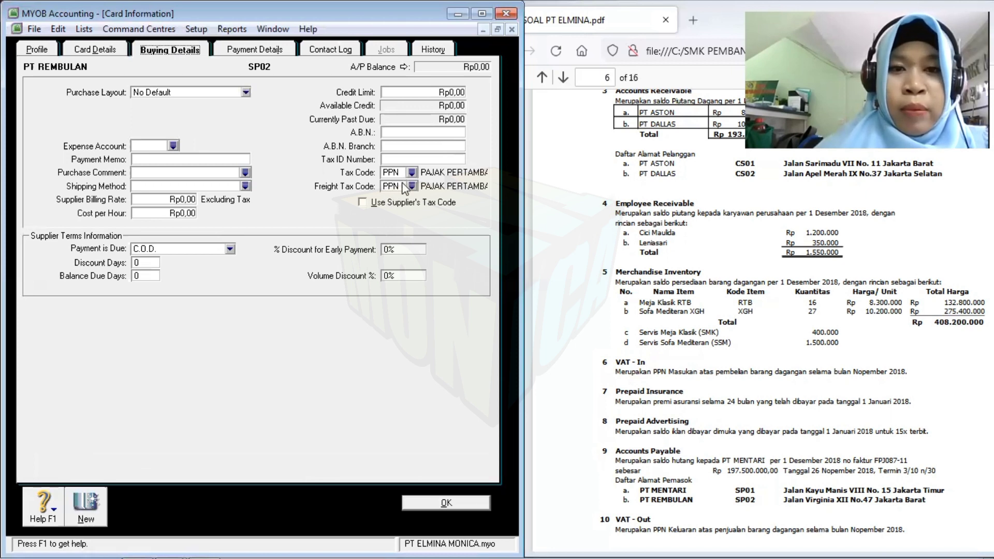
double_click(397, 186)
type("N-T")
key("Tab")
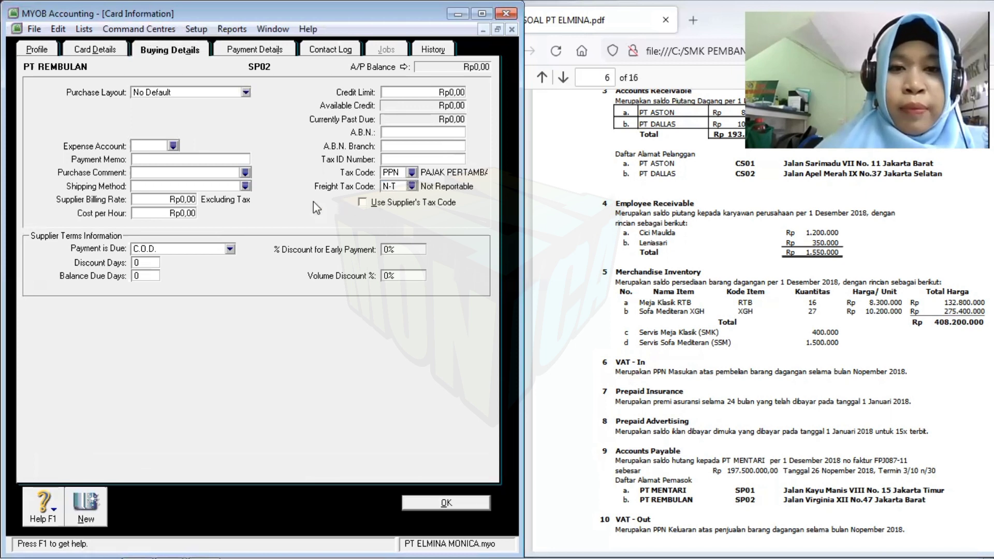
- Set PT REMBULAN's payment to be due In a Given # of Days, with 10 discount days and 30 balance due days
left_click(160, 251)
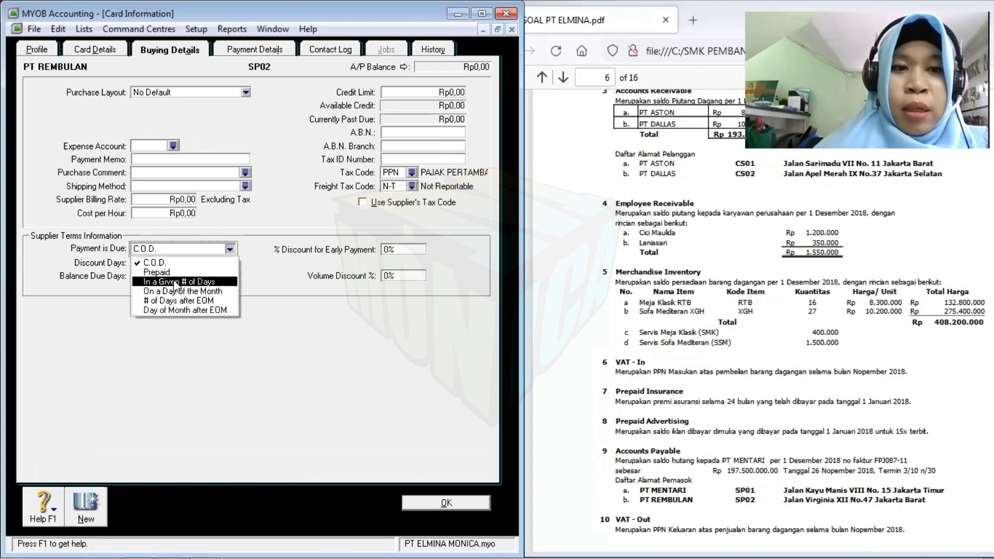
left_click(176, 283)
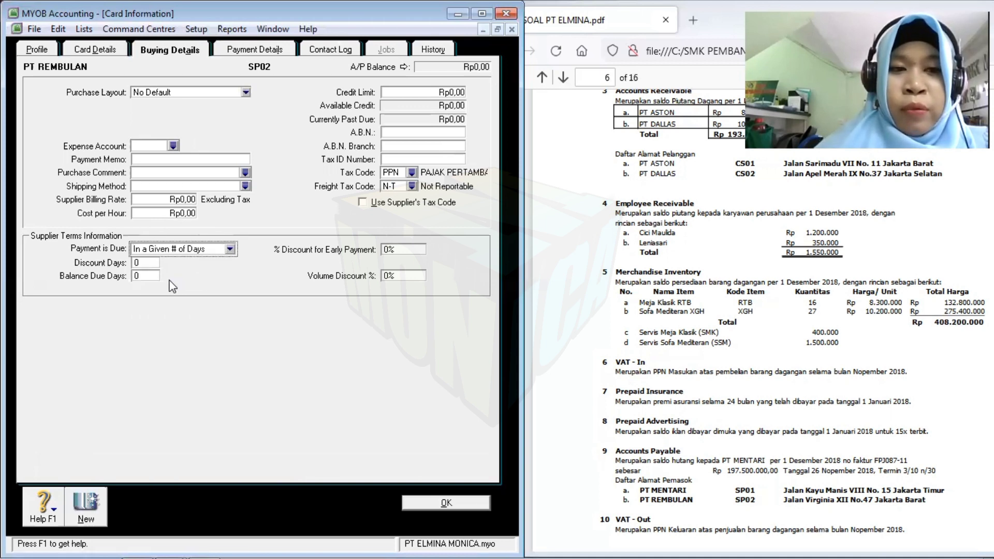
left_click(150, 261)
type("10")
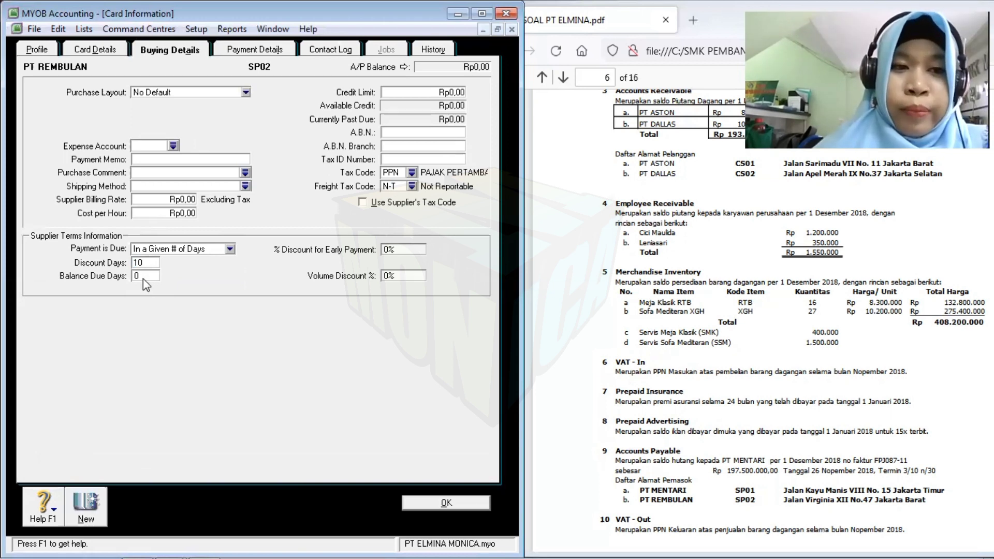
left_click(143, 278)
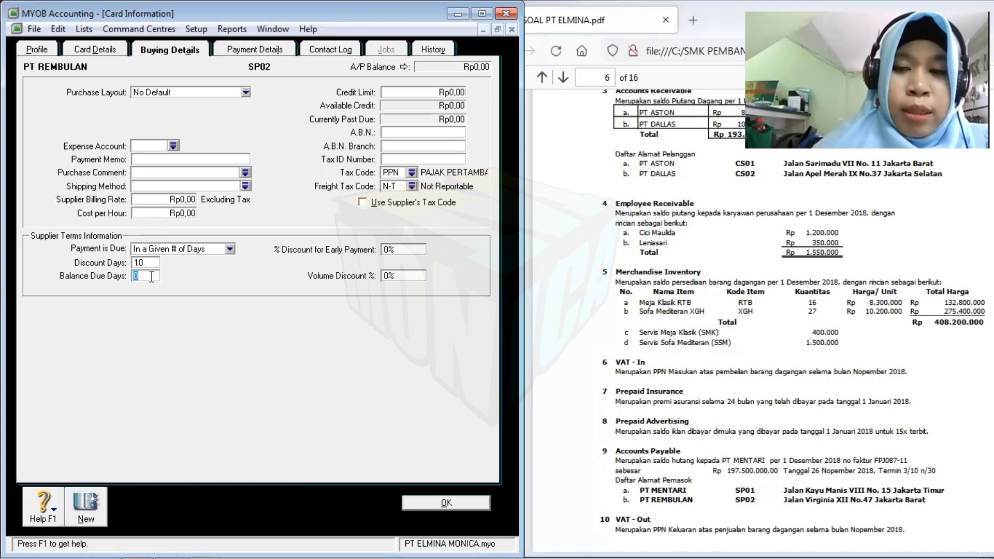
type("30")
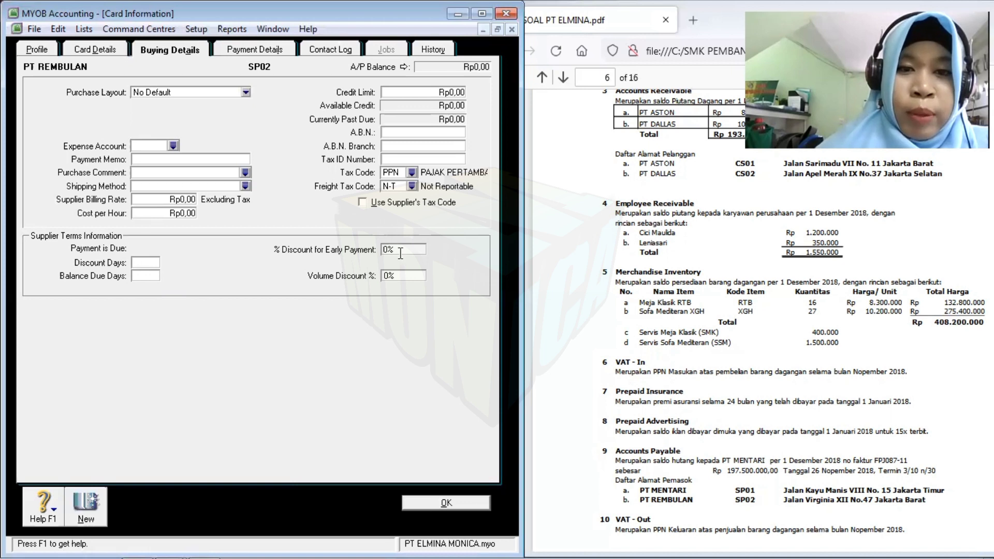
- Set PT REMBULAN's early payment discount to 2% and save the card
key("Tab")
type("2")
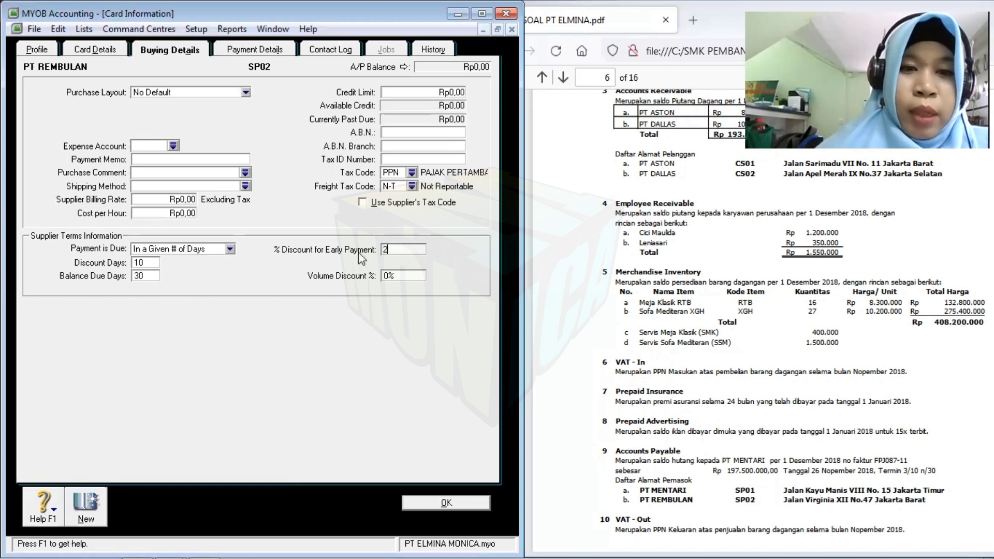
key("Tab")
key("Tab")
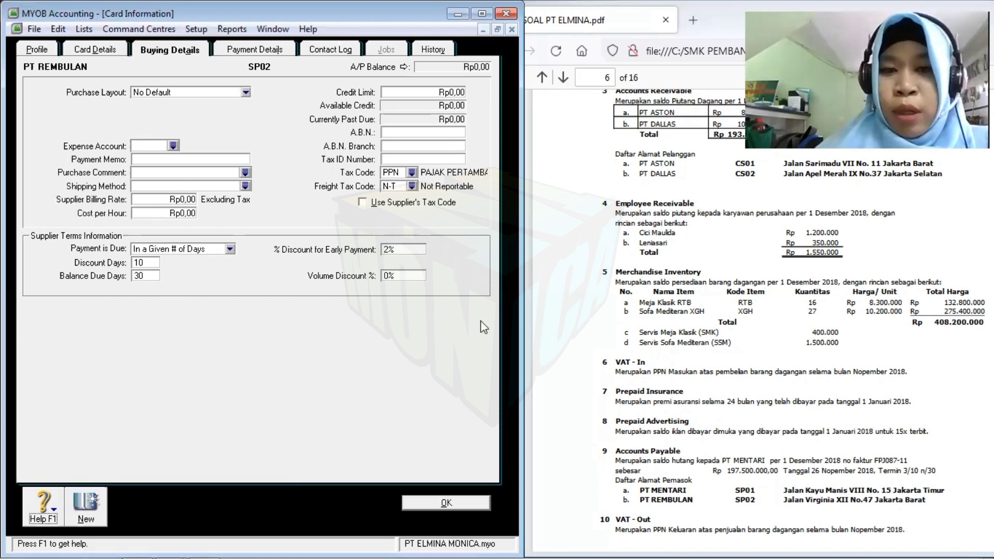
left_click(466, 502)
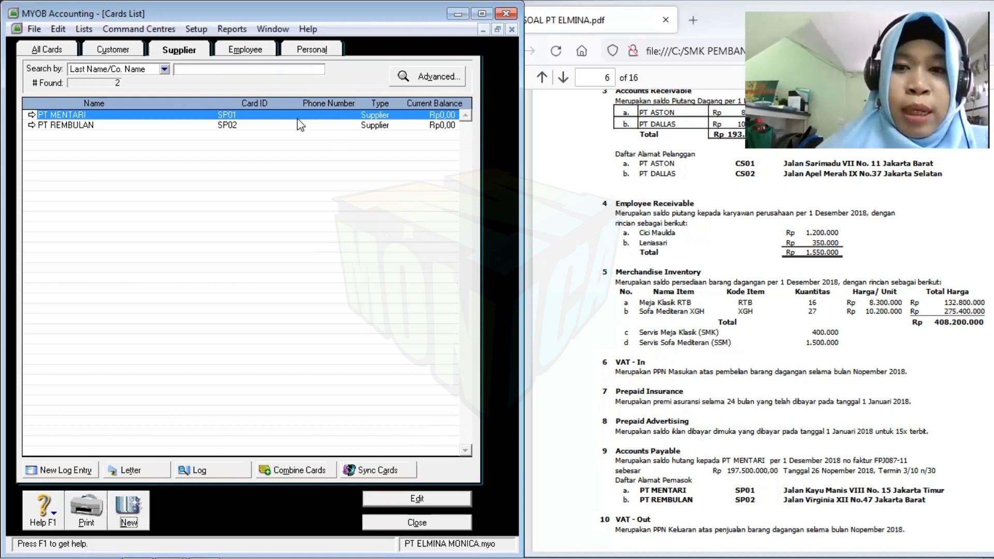
- Create an employee card for the first employee under Employee Receivable in the PDF, with card ID E001, and save it
left_click(236, 52)
left_click(128, 510)
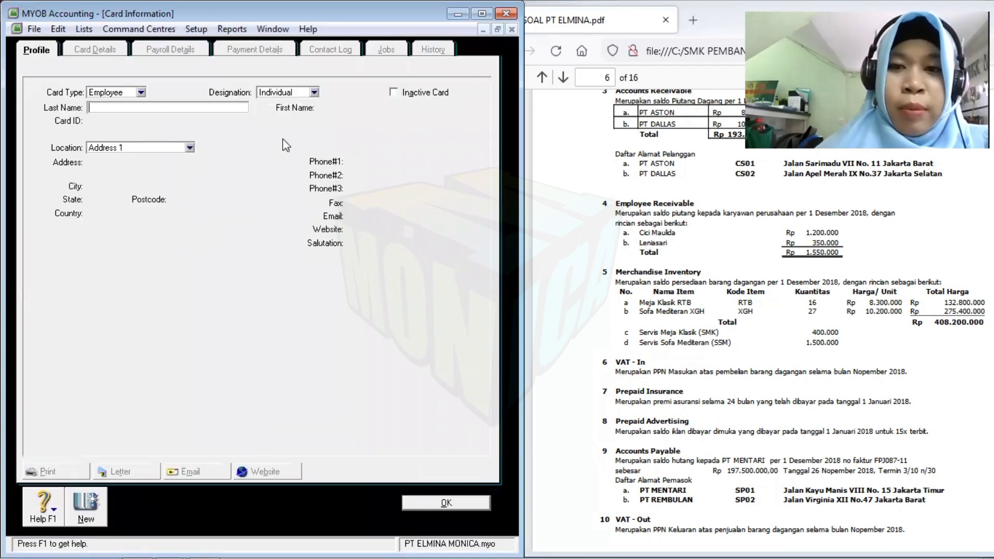
type("CICI")
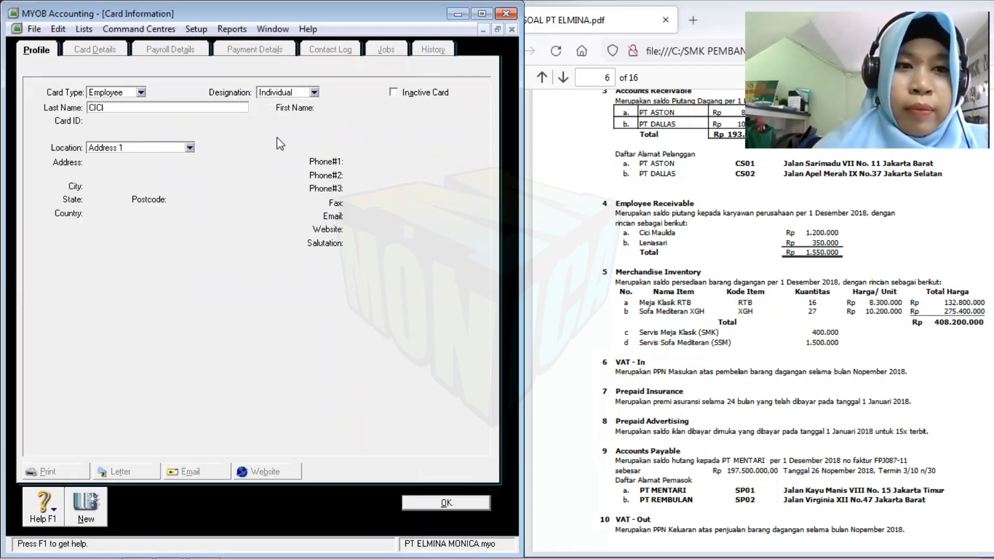
type(" MAULIDA")
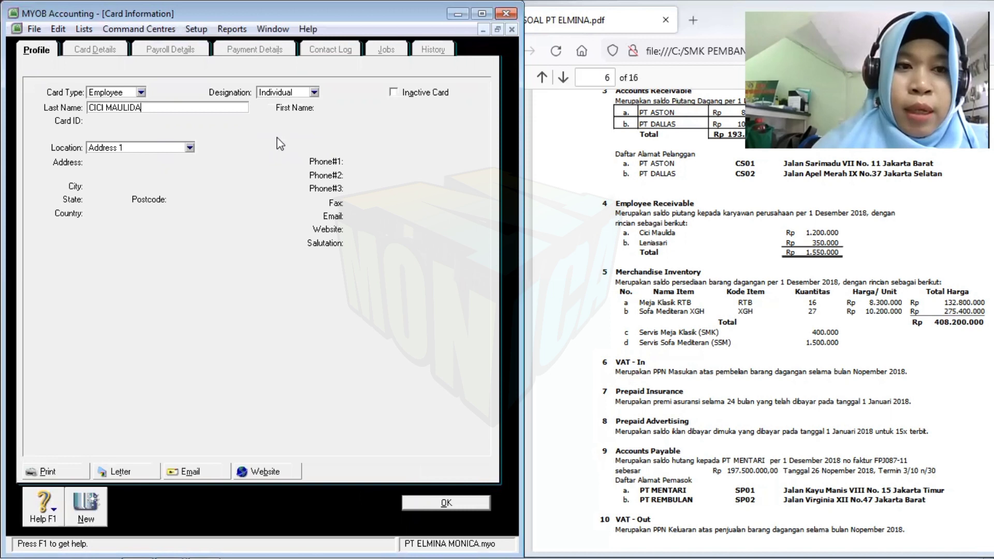
key("Tab")
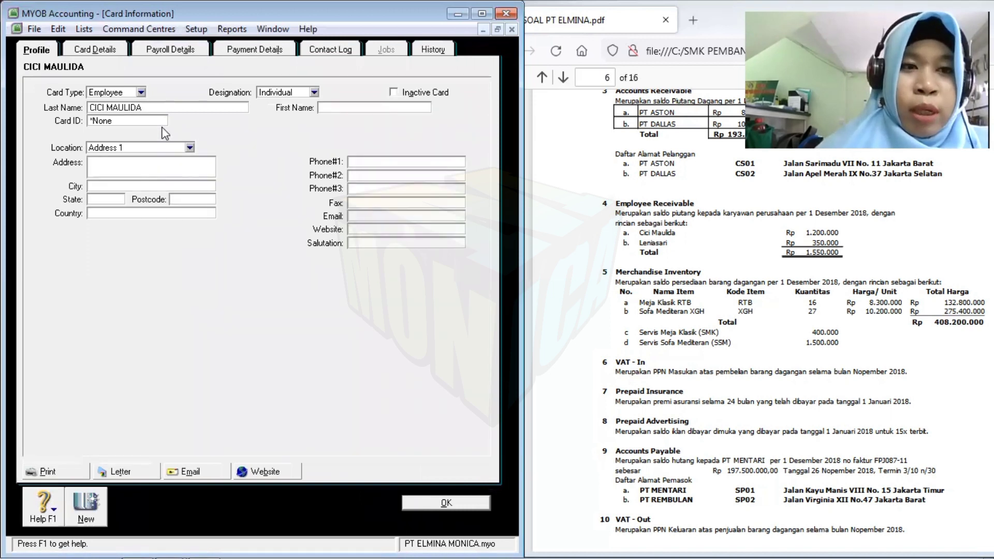
left_click(147, 123)
type("E")
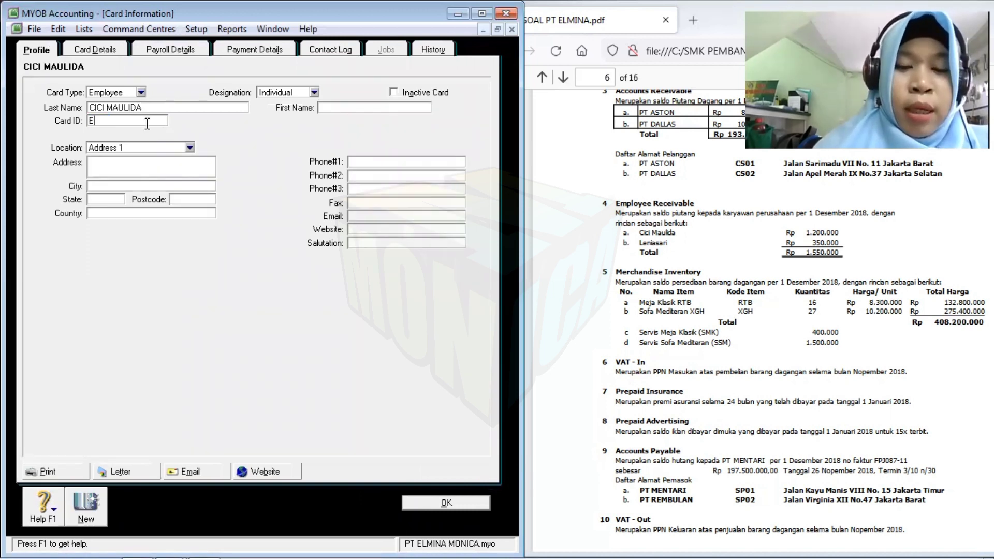
type("001")
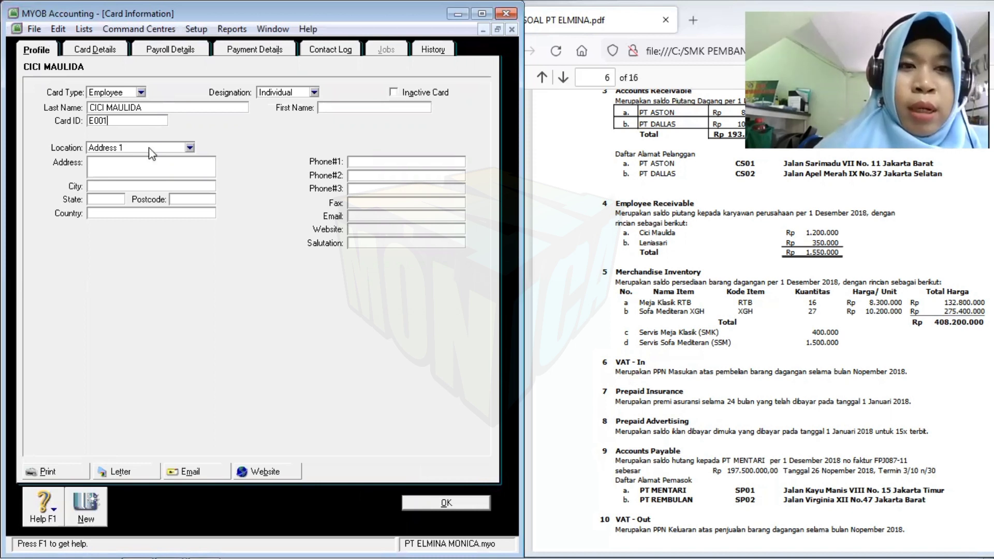
left_click(434, 502)
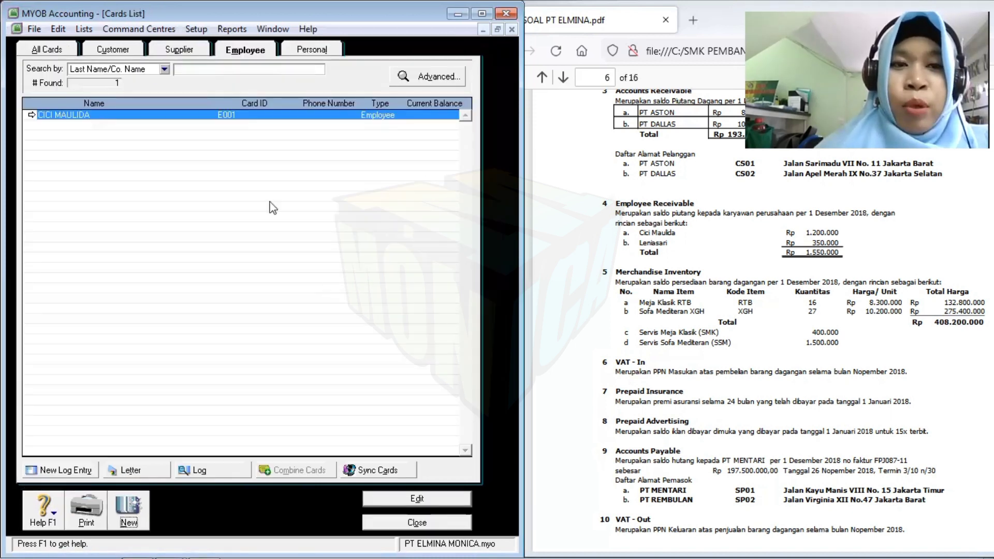
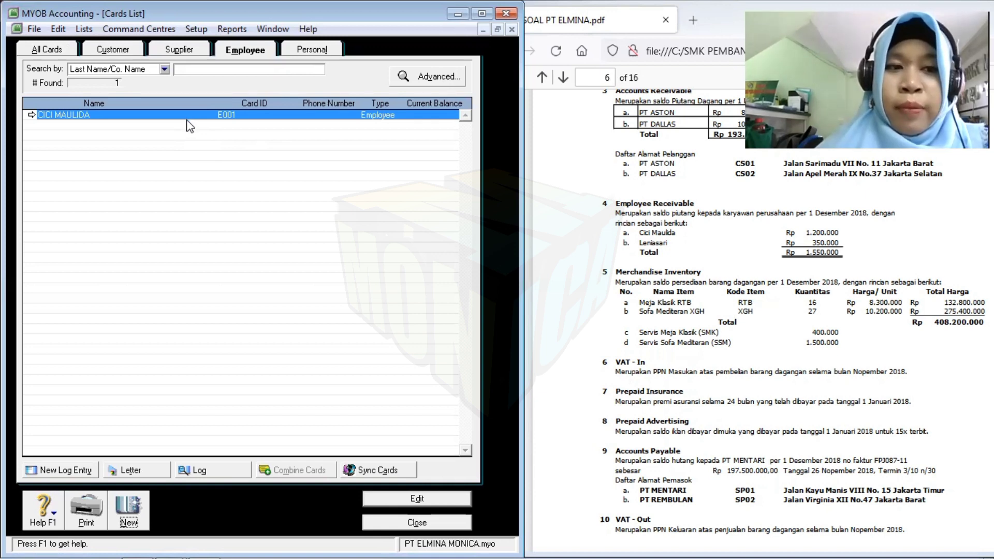
- Create an employee card for the second employee under Employee Receivable in the PDF, with card ID E002, and save it
left_click(134, 511)
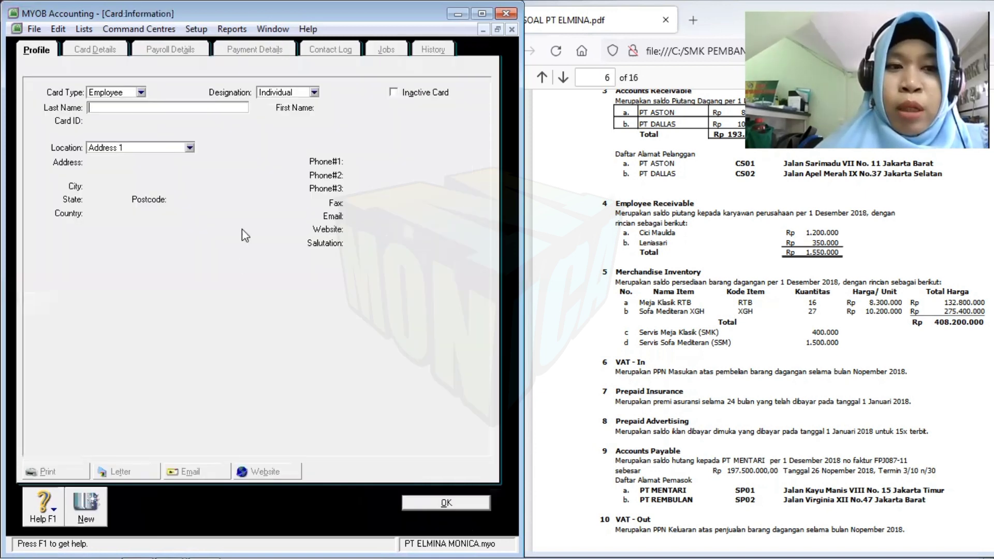
type("LE")
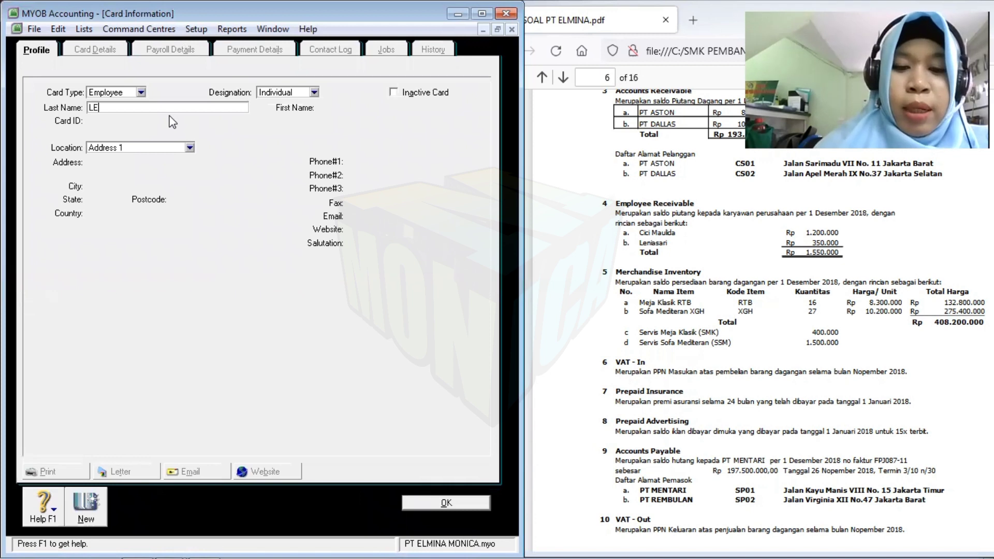
type("NIASARI")
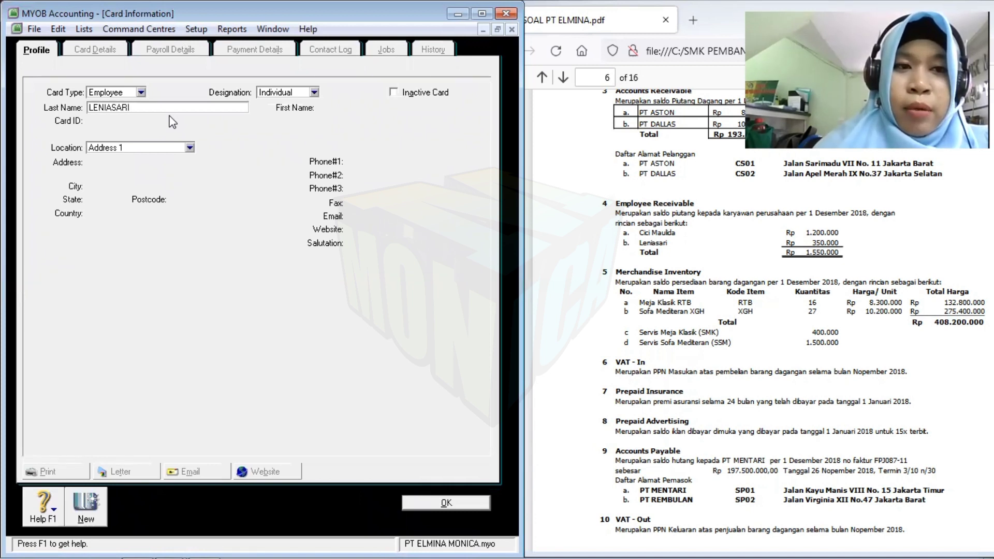
key("Tab")
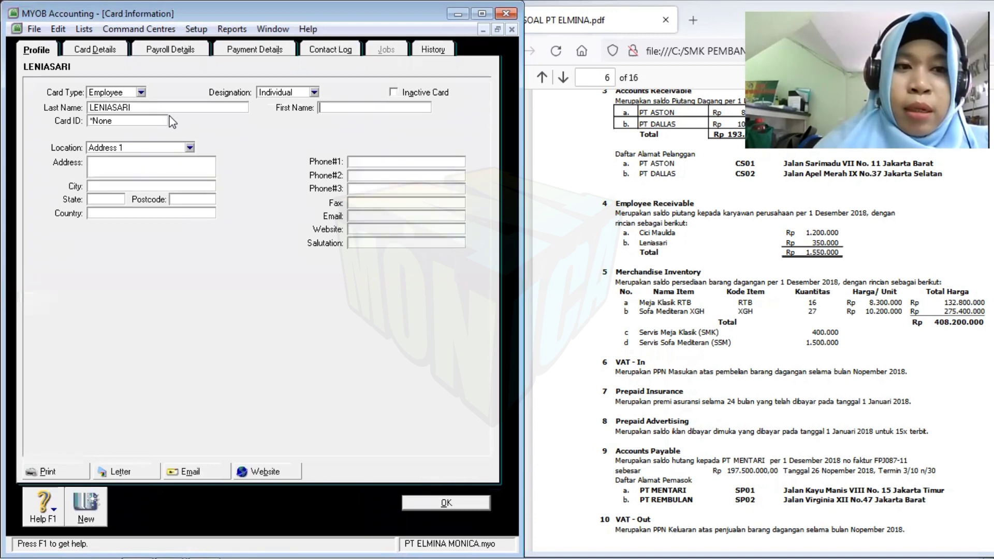
left_click(145, 119)
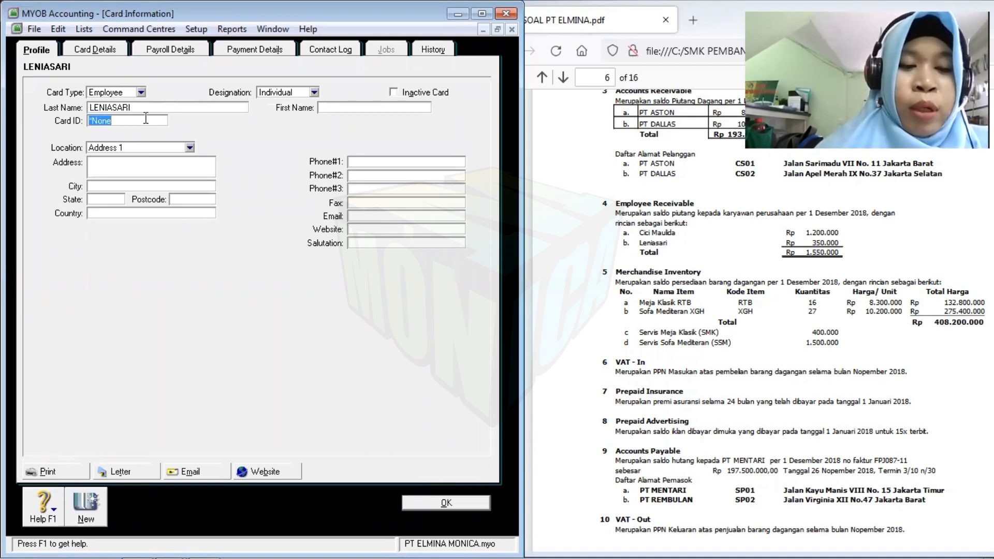
type("E")
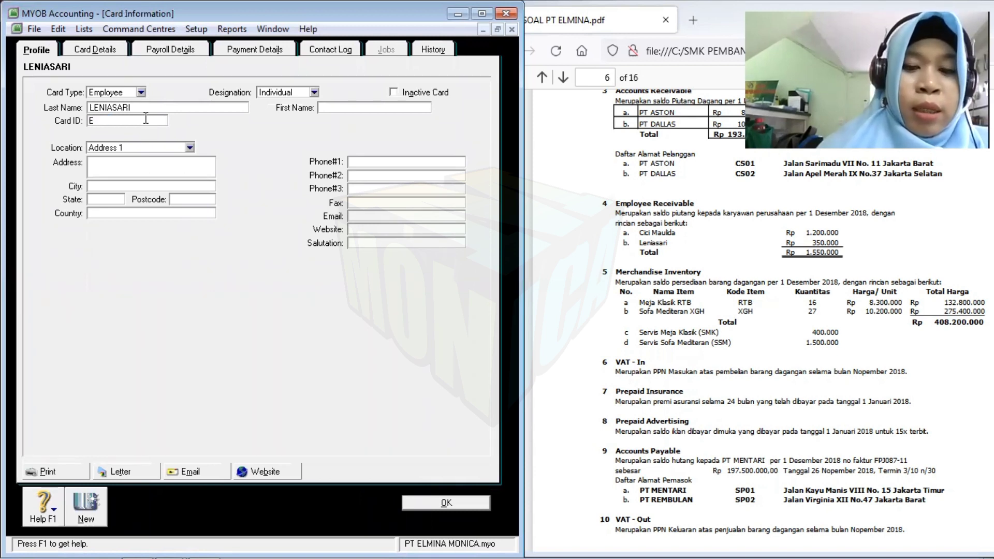
type("002")
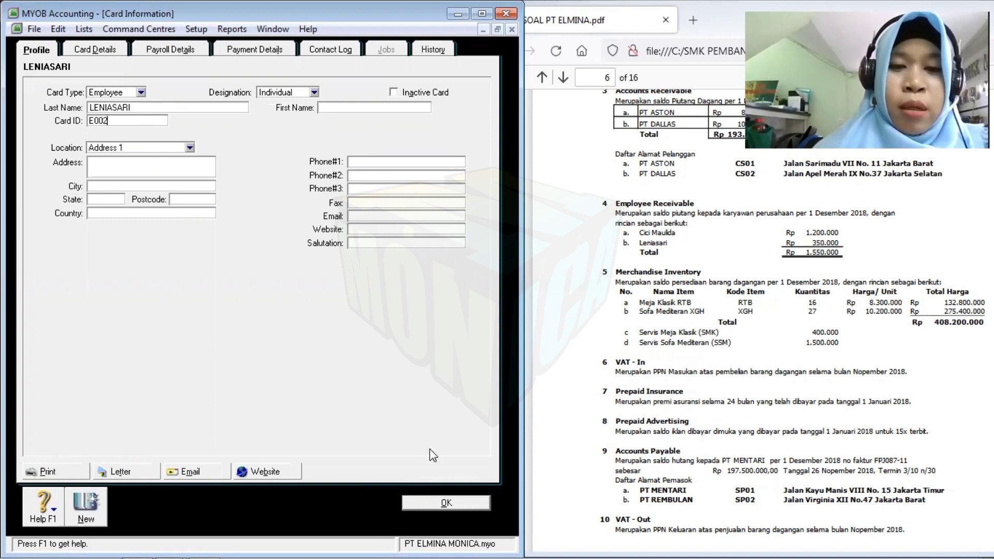
left_click(438, 505)
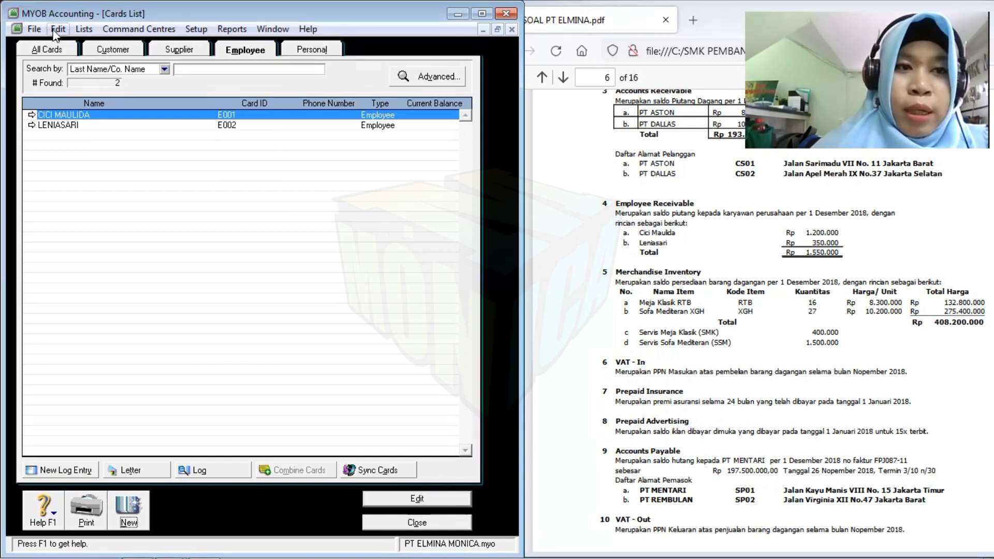
- Review the list of all cards and consult the Accounts Receivable section of the PDF
left_click(49, 50)
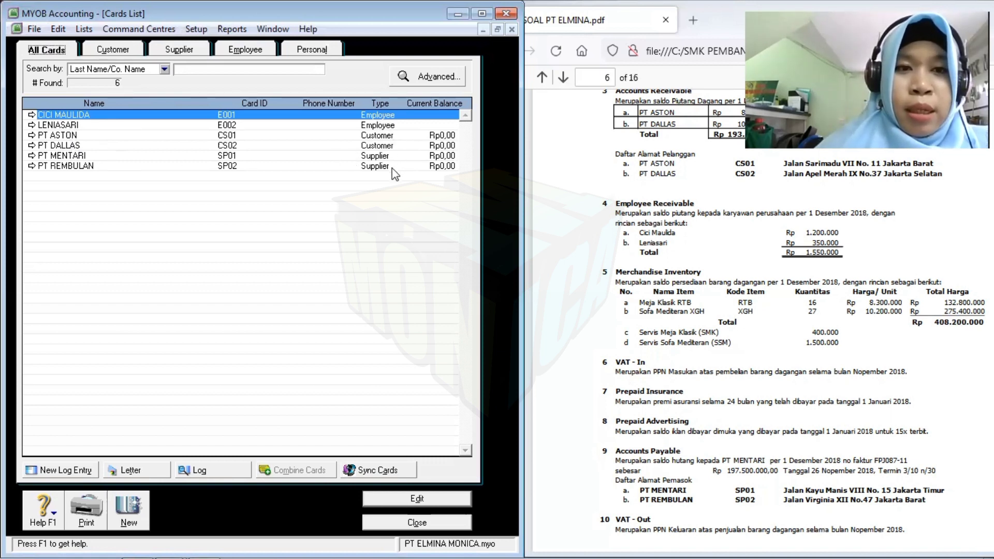
left_click(409, 524)
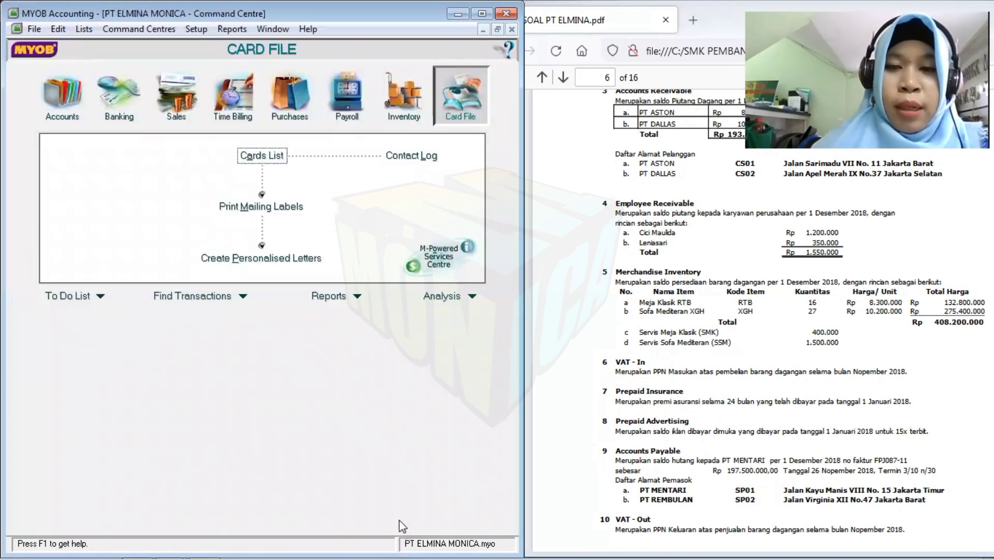
left_click(658, 327)
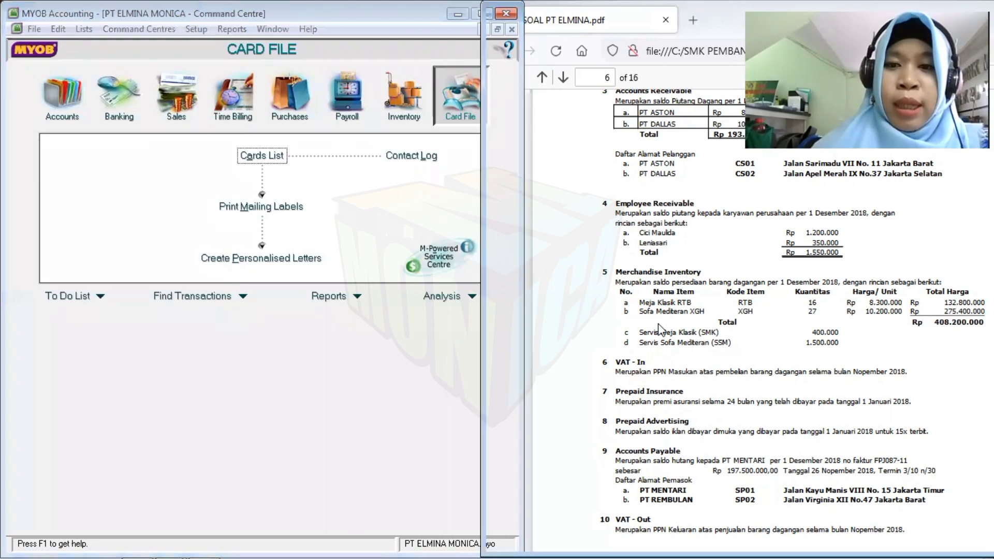
scroll(659, 327, "up", 3)
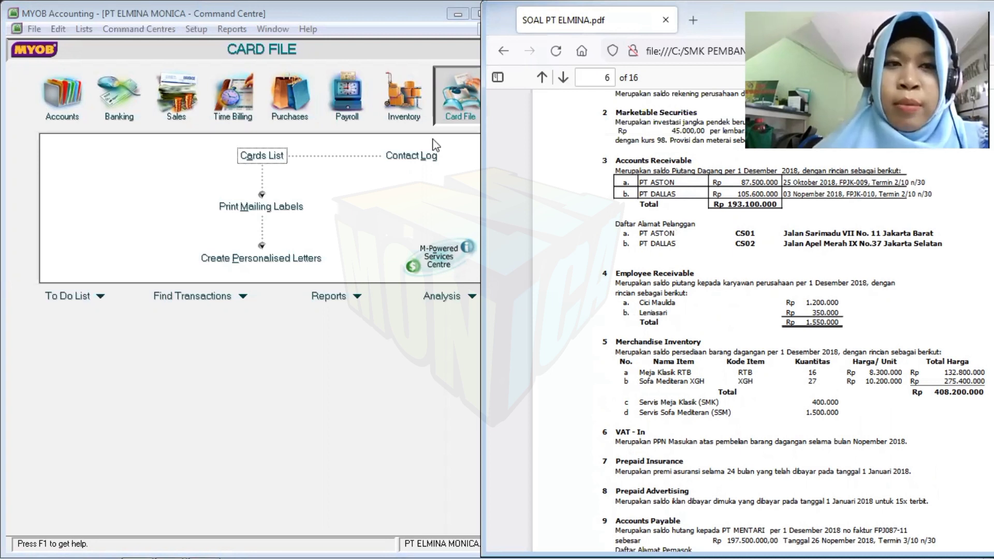
- Open the customer balances setup and start a historical sale for PT ASTON
left_click(142, 190)
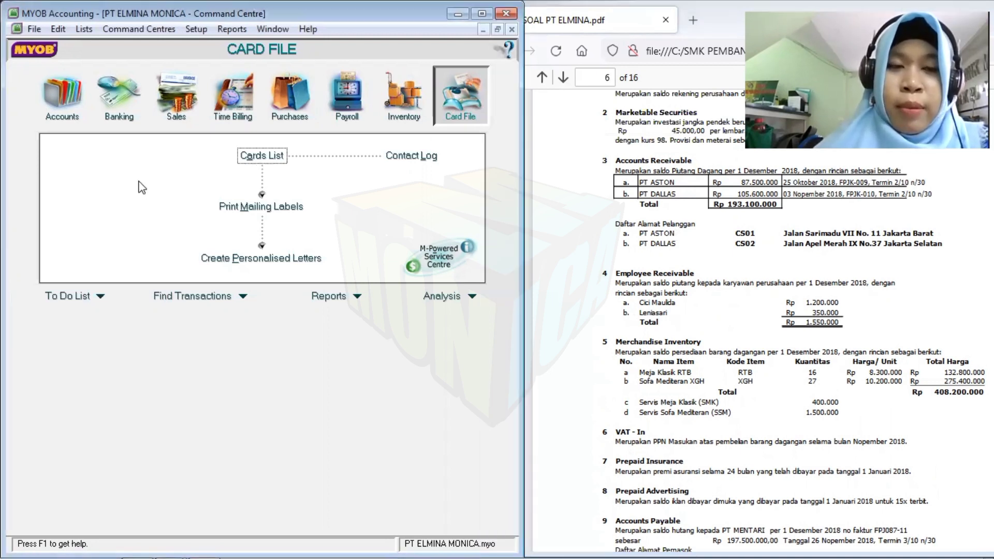
left_click(198, 30)
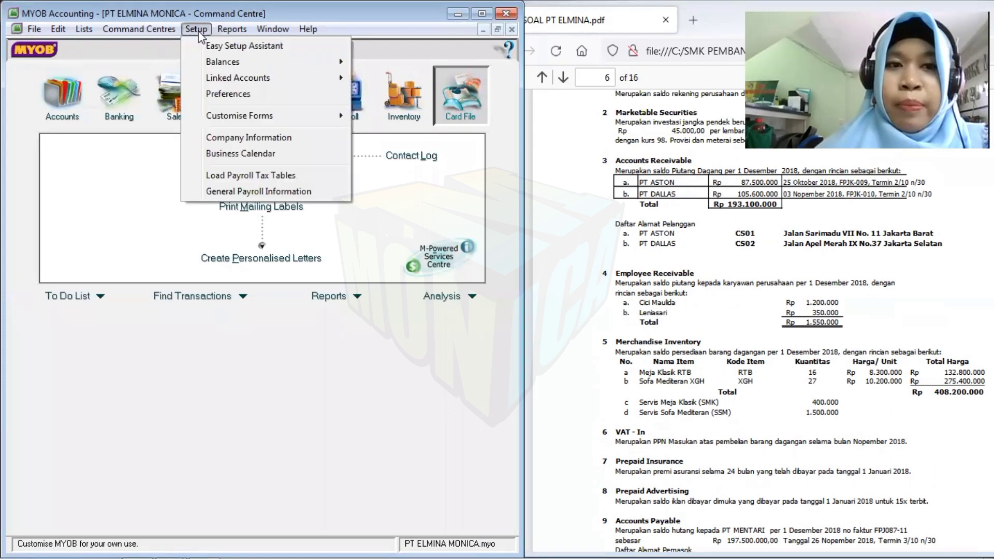
mouse_move(231, 30)
mouse_move(197, 30)
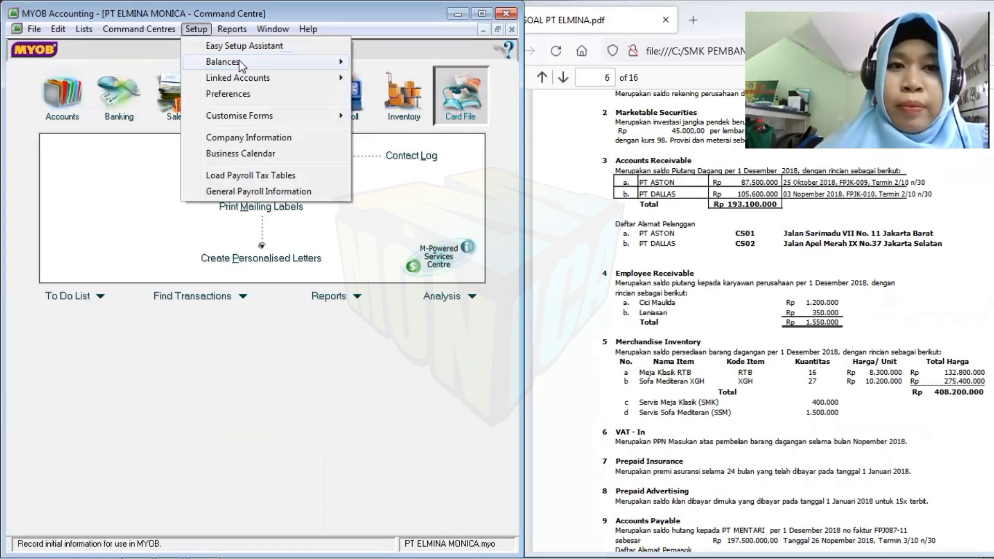
mouse_move(263, 65)
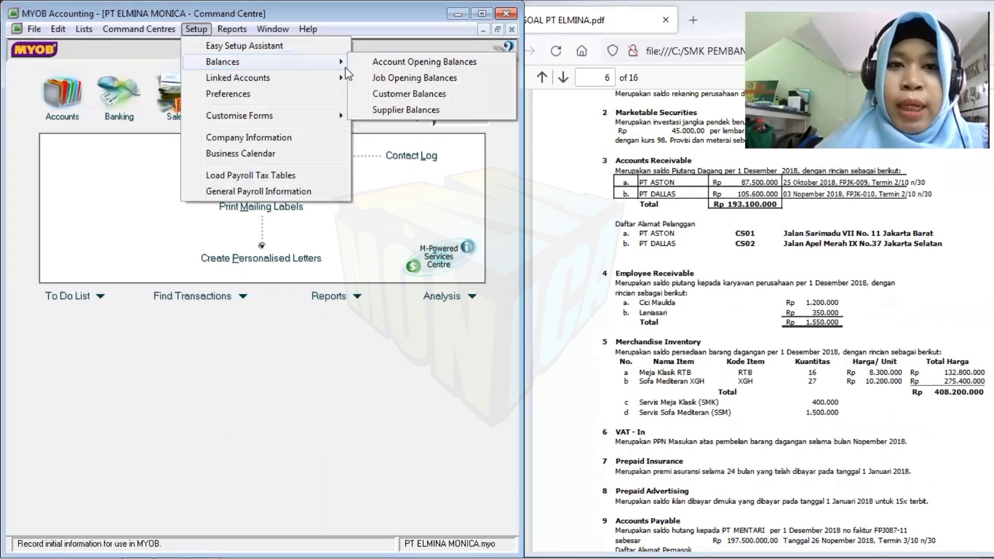
left_click(369, 95)
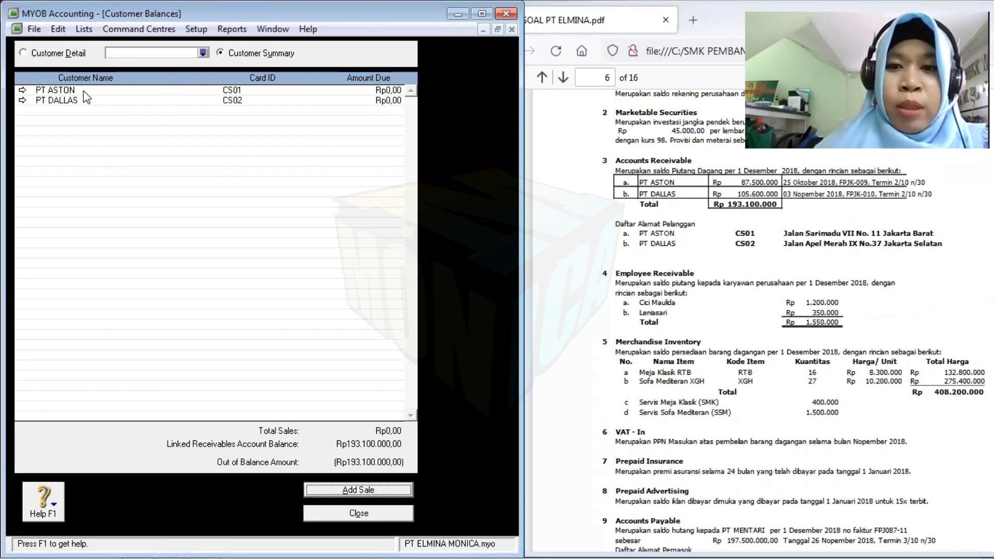
double_click(282, 91)
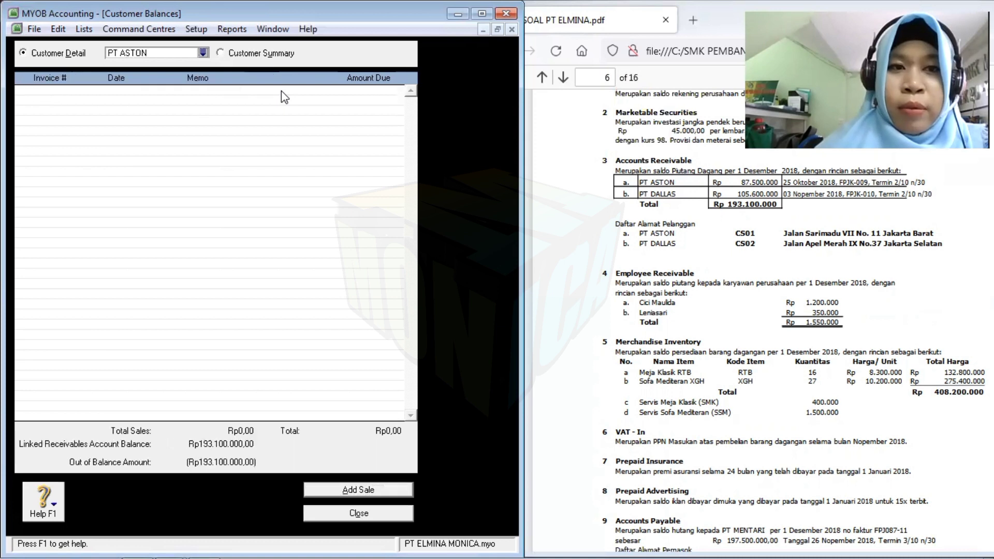
left_click(367, 490)
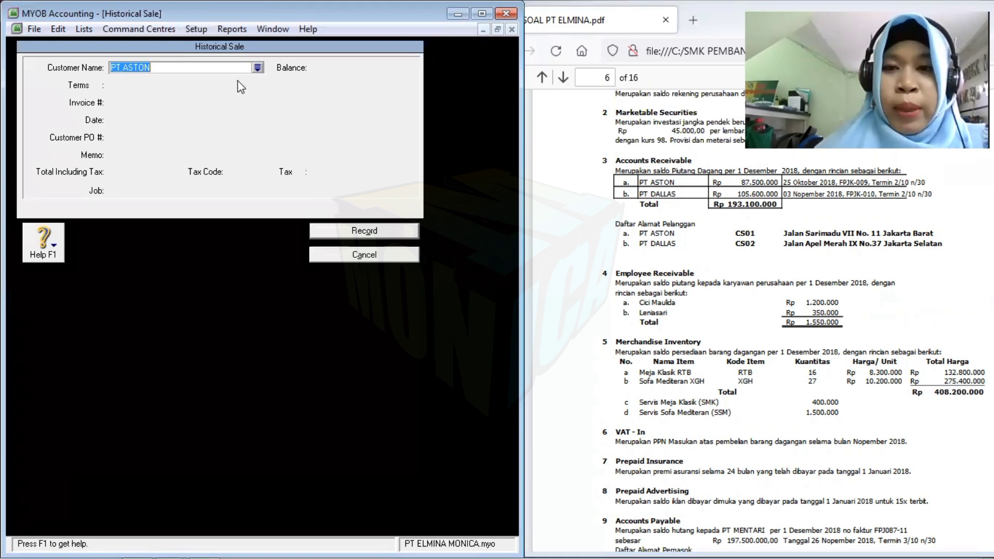
key("Tab")
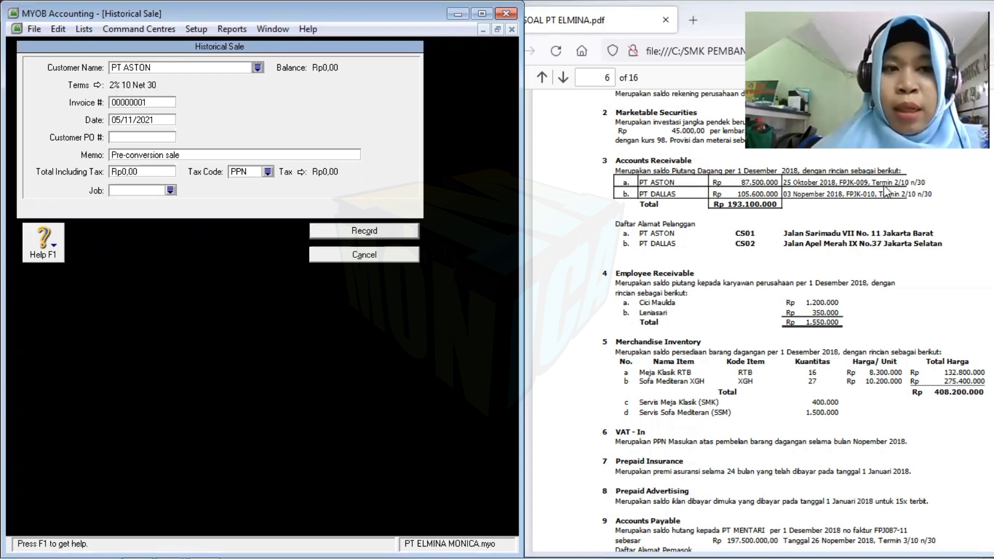
- Set the invoice number of PT ASTON's historical sale to FPJK-009 and its date to 25/10/2018
left_click(146, 104)
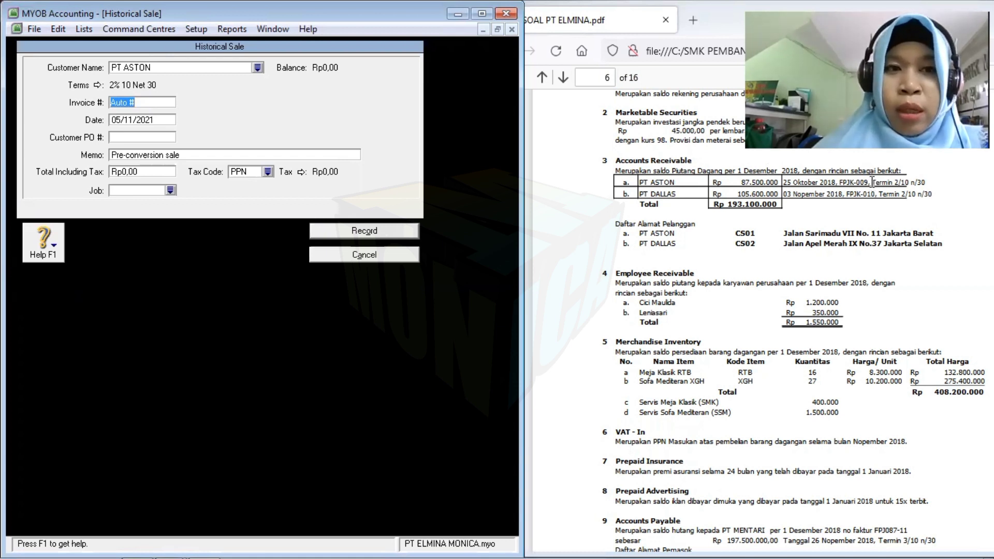
type("FPJK")
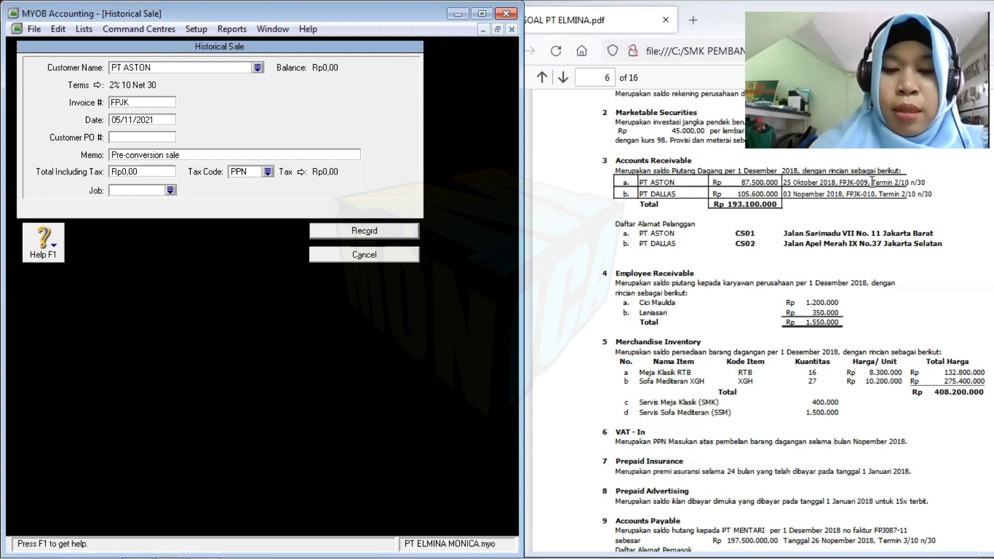
type("-009")
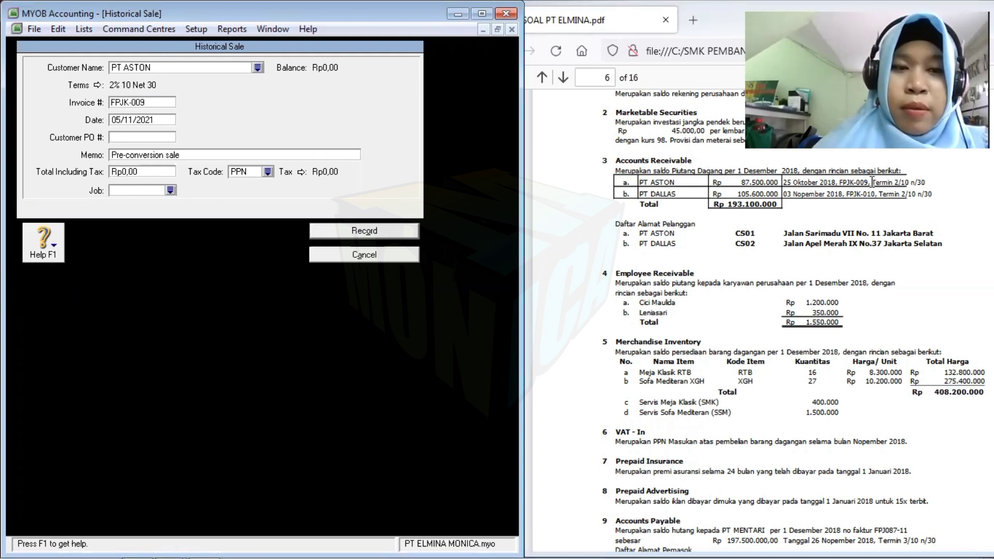
key("Tab")
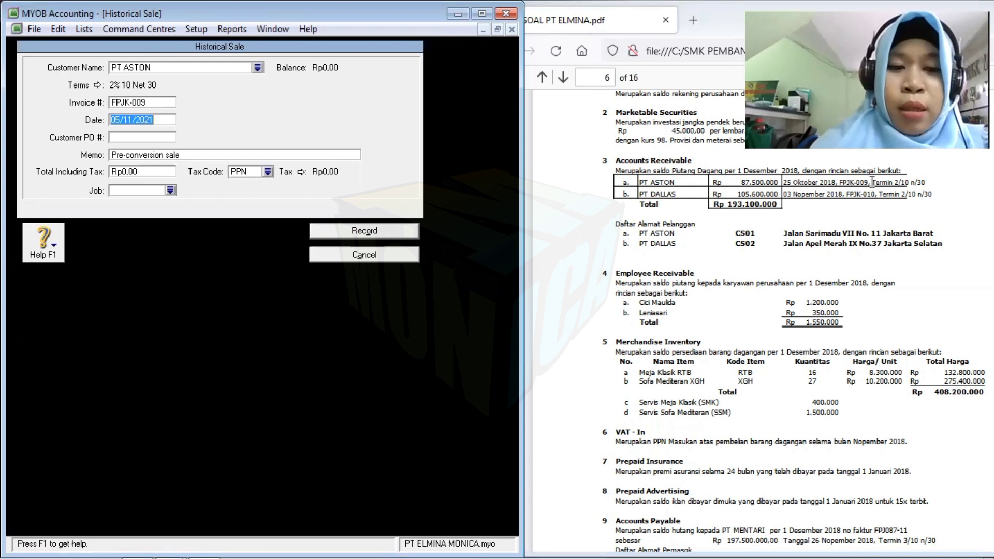
type("25")
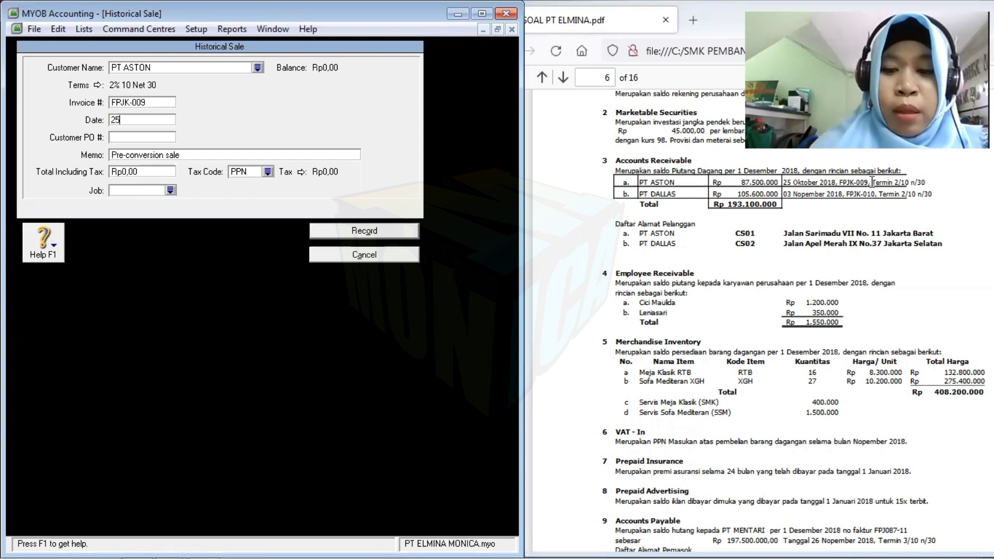
type("/10")
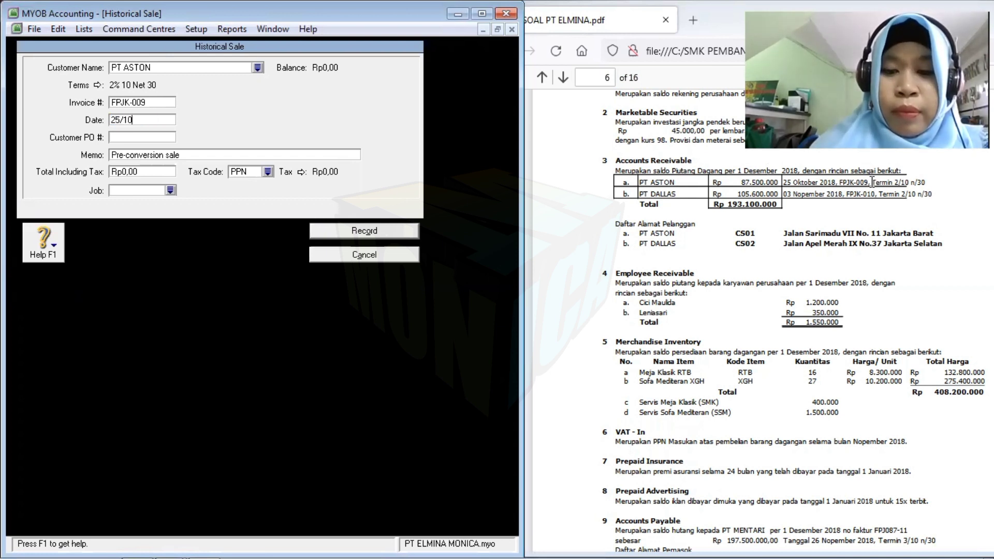
type("/2018")
key("Tab")
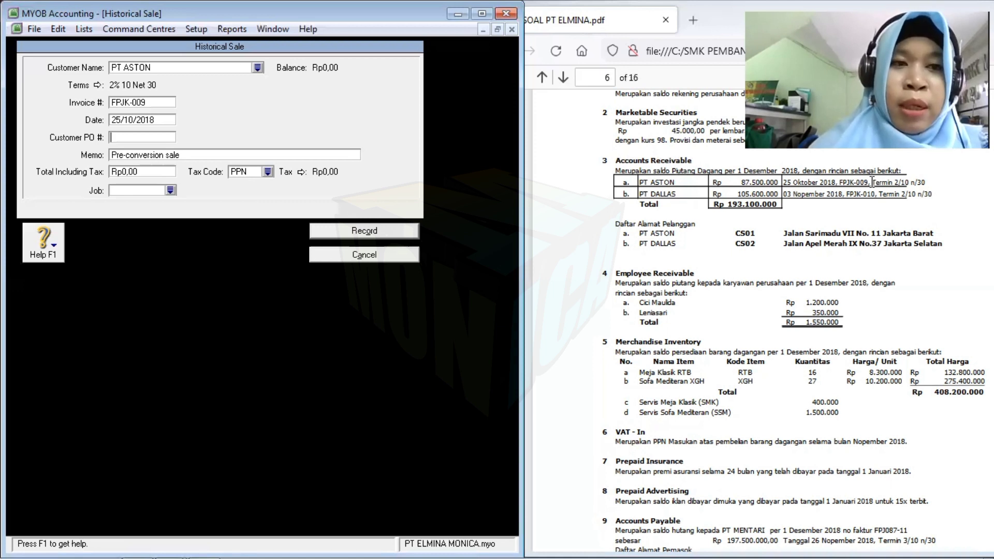
- Set the customer PO number of PT ASTON's historical sale to FPJK-009 and its memo to SALDO AWAL
type("FPJK")
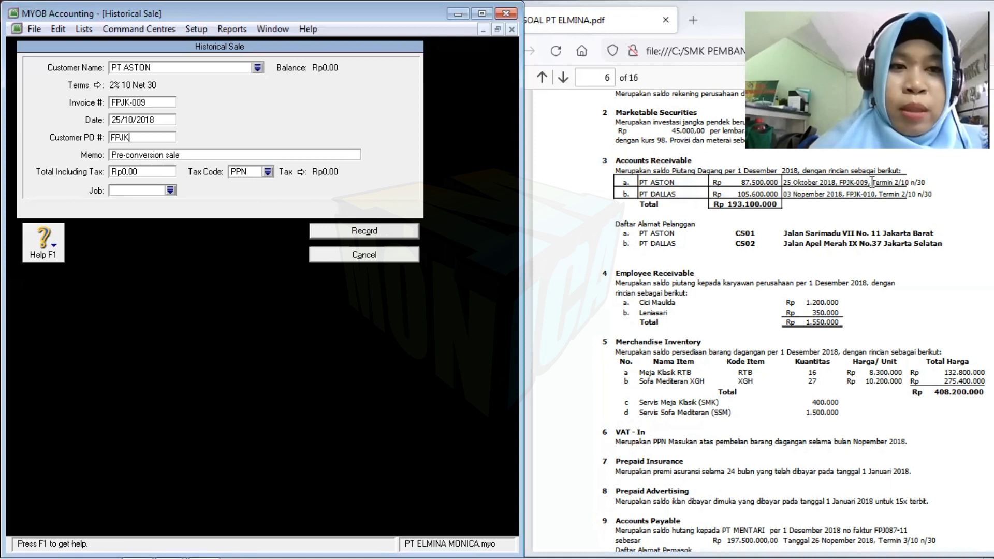
type("-009")
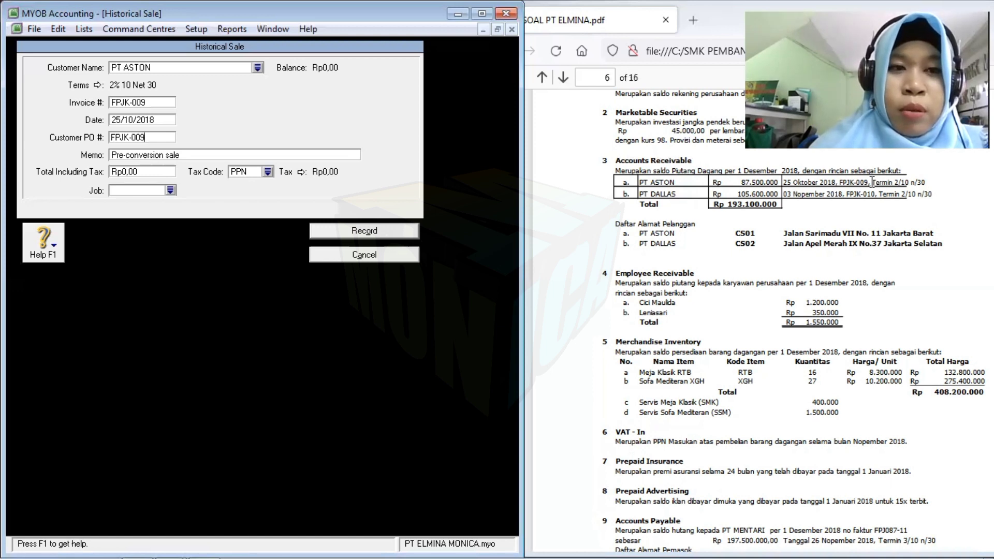
key("Tab")
type("SA")
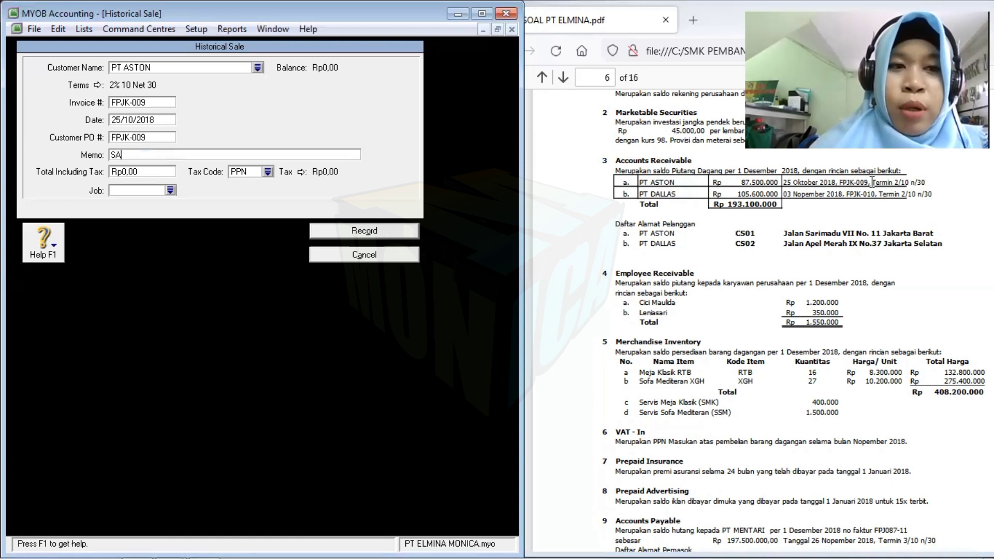
type("LDO AWAL")
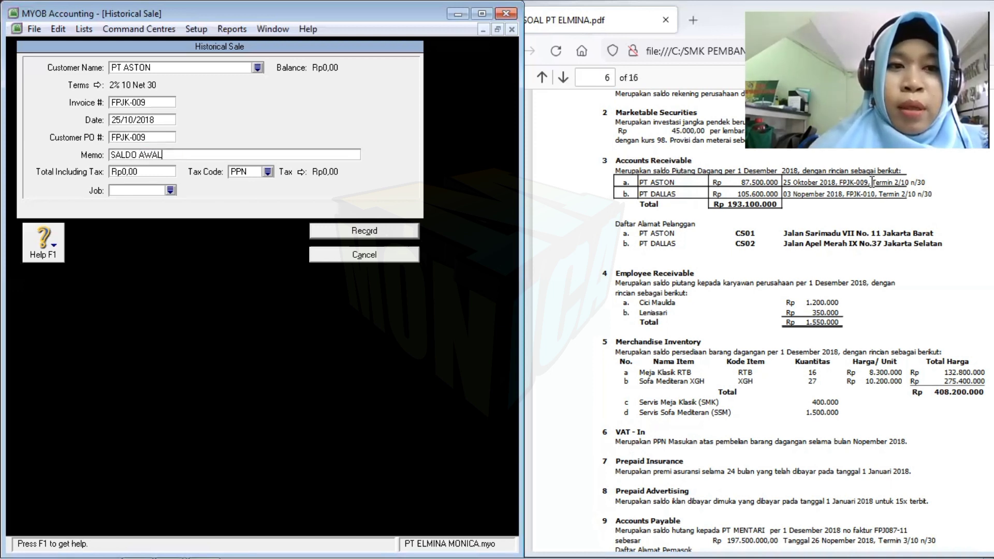
key("Tab")
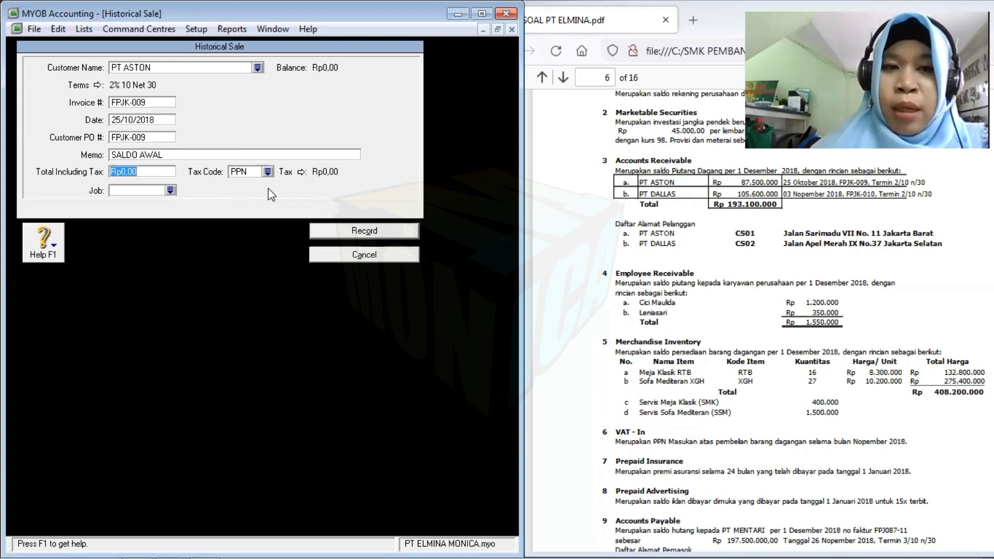
- Set the tax code of PT ASTON's historical sale to N-T and its total including tax to Rp87.500.000
left_click(239, 172)
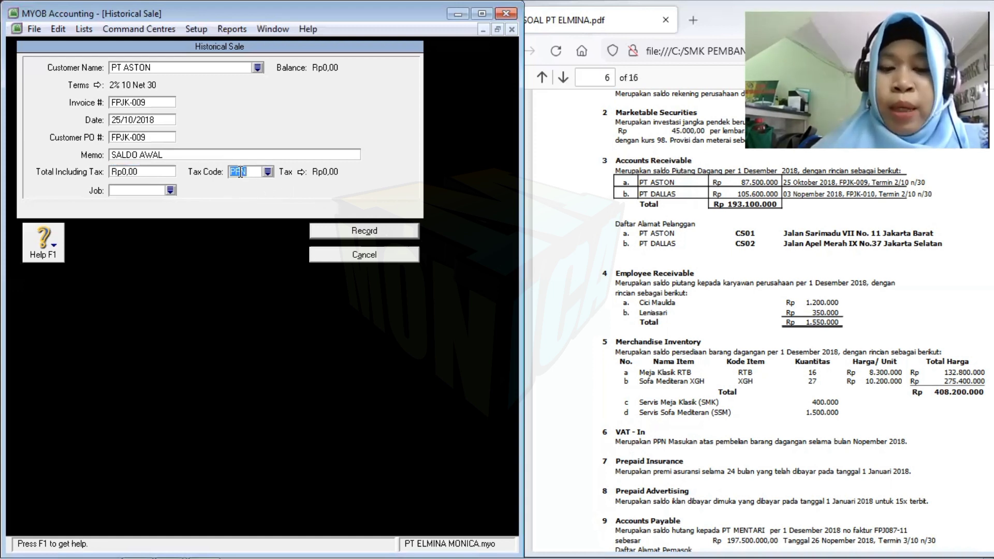
type("N-T")
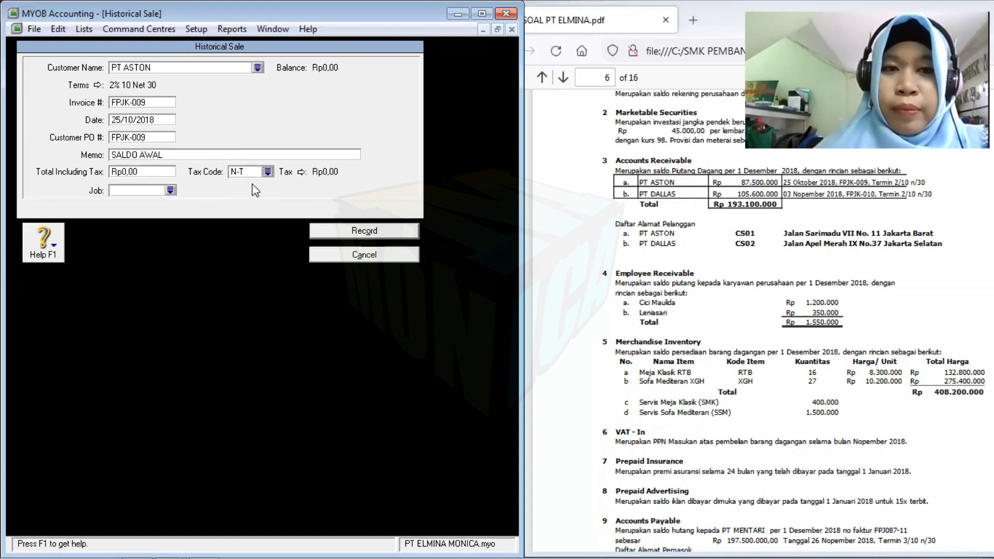
left_click(173, 170)
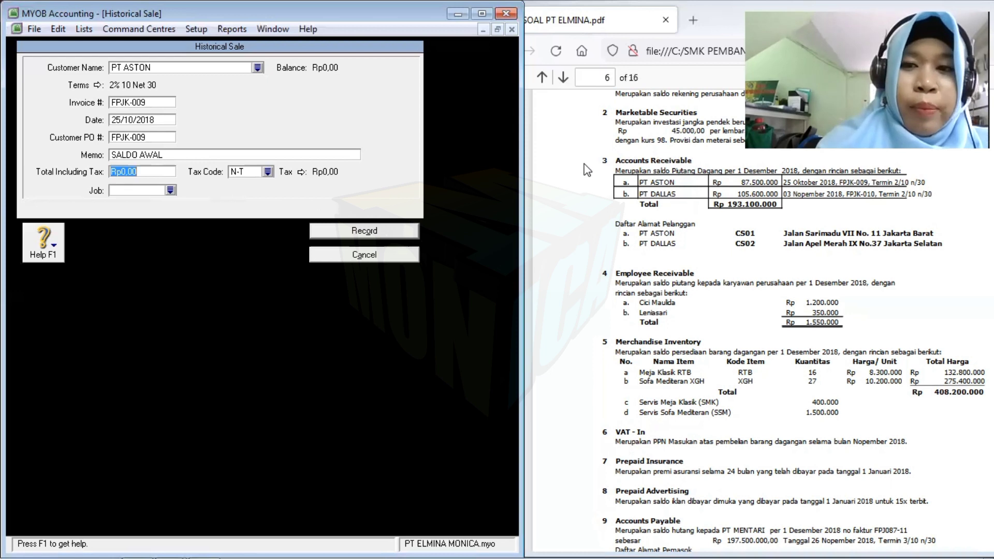
type("87.500.000")
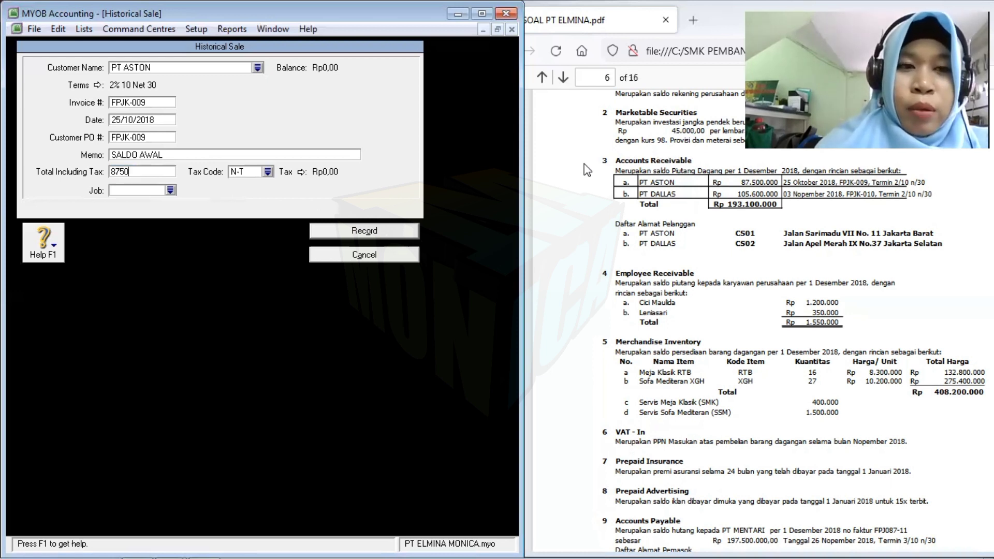
key("Tab")
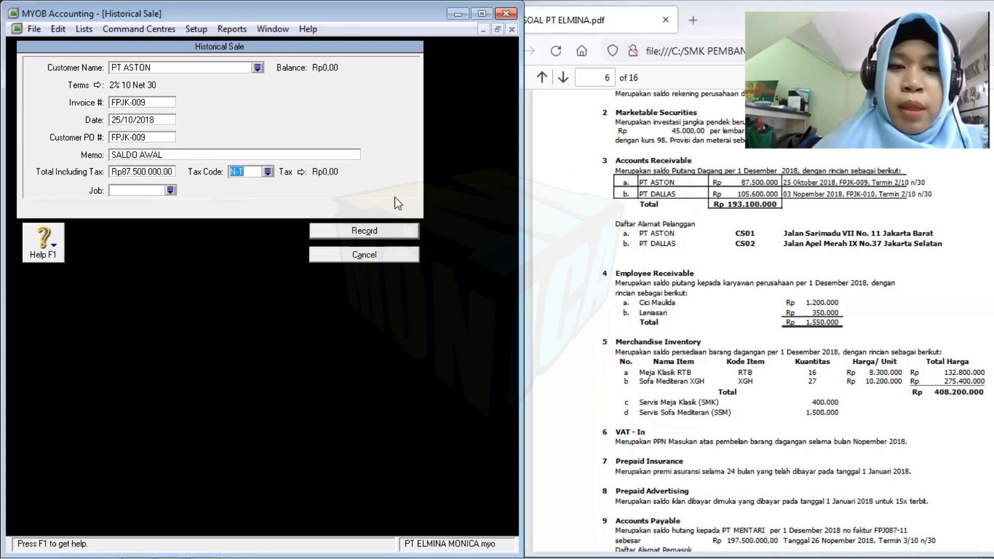
- Try the PPN tax code on PT ASTON's historical sale and restore it to N-T
left_click(268, 173)
left_click(268, 218)
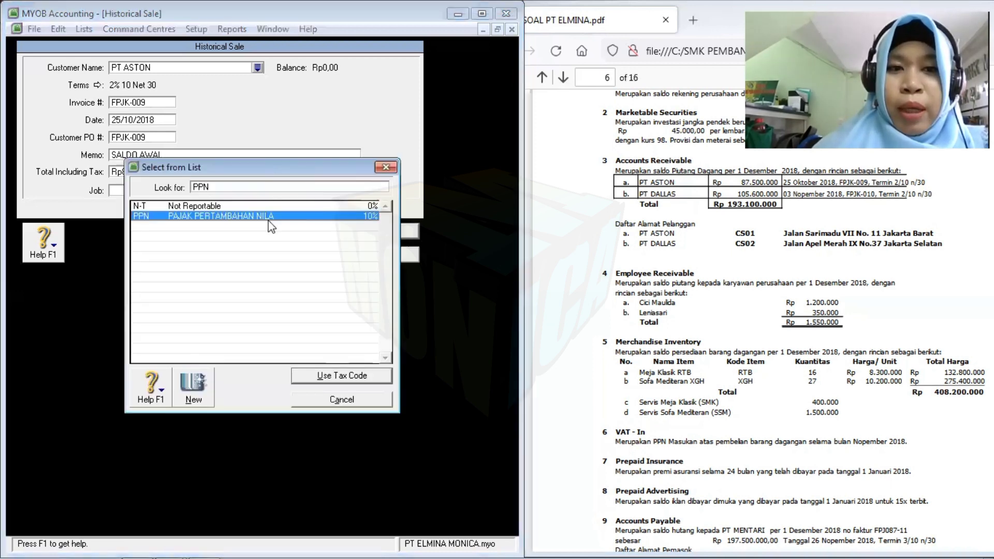
double_click(312, 216)
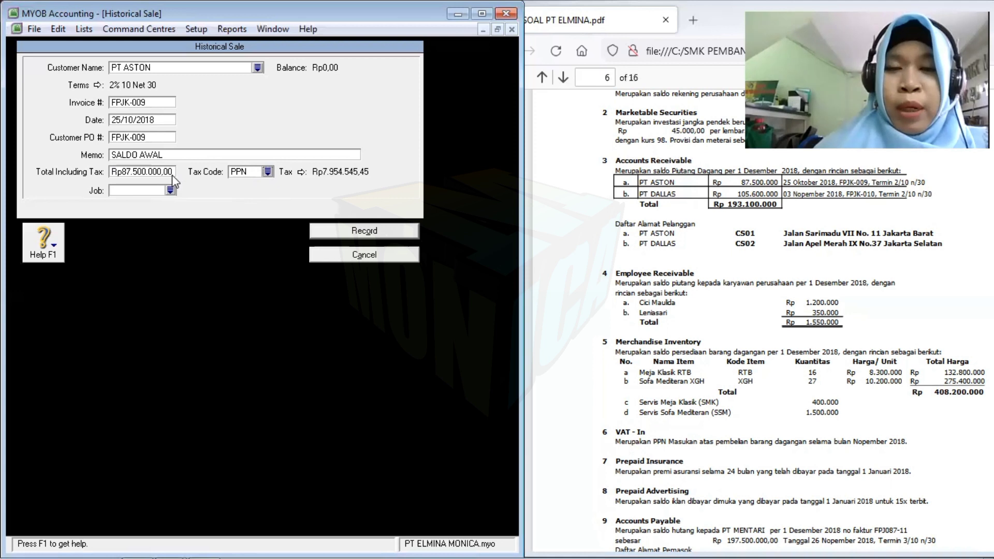
left_click(252, 173)
type("NT")
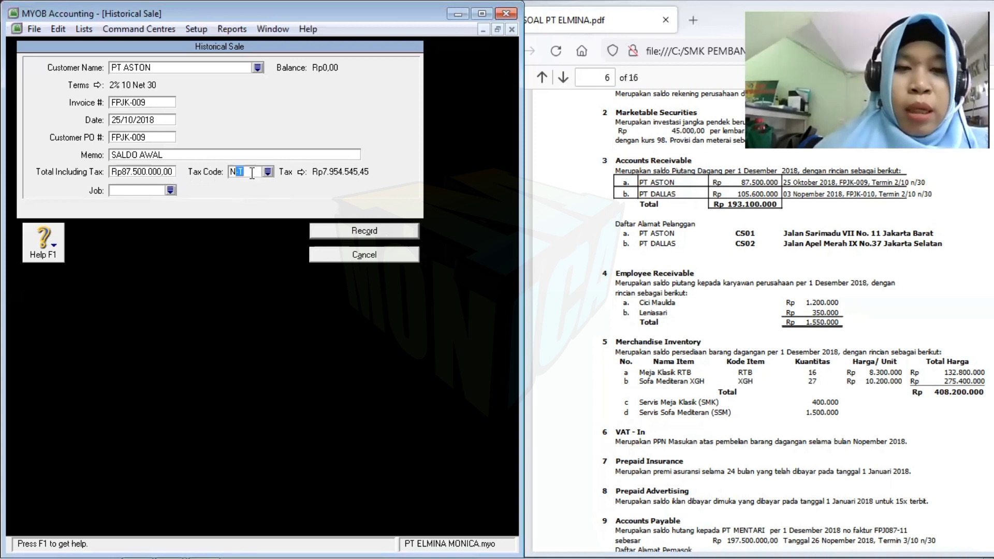
key("Tab")
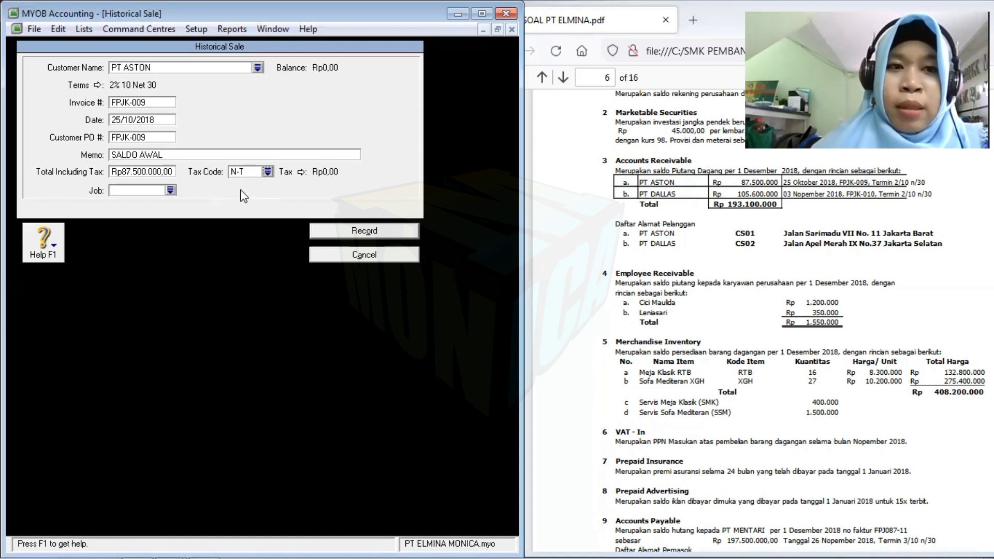
- Record PT ASTON's historical sale and start a new historical sale for PT DALLAS
left_click(370, 230)
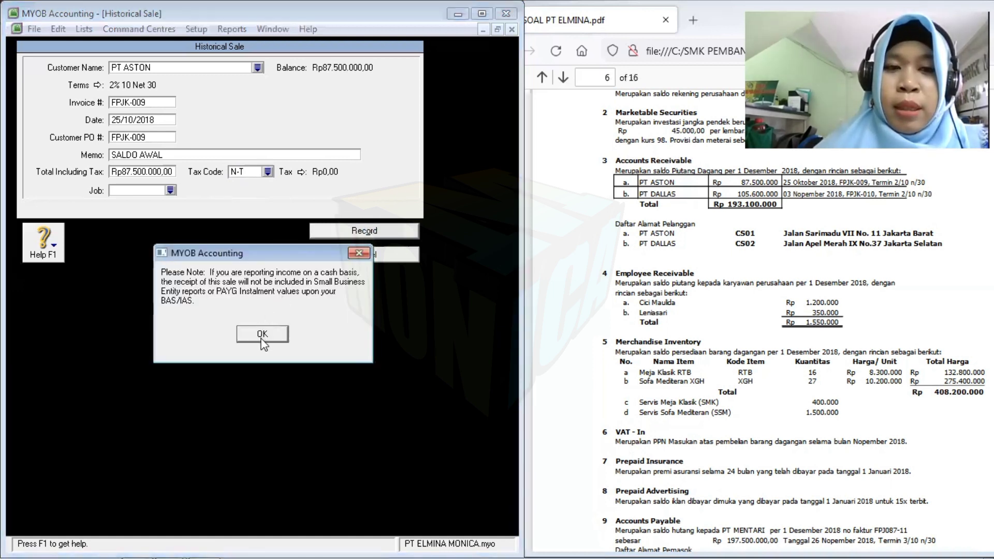
left_click(263, 335)
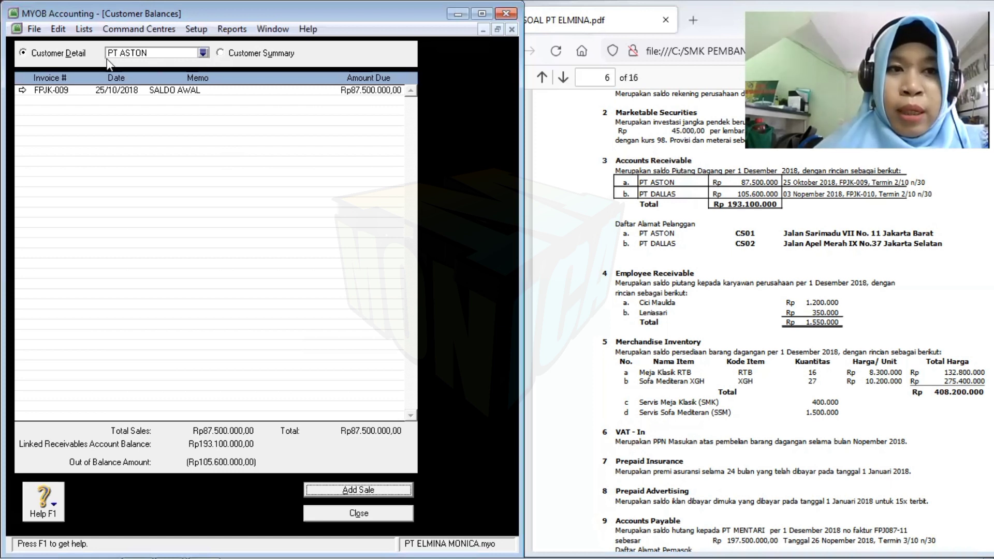
left_click(204, 53)
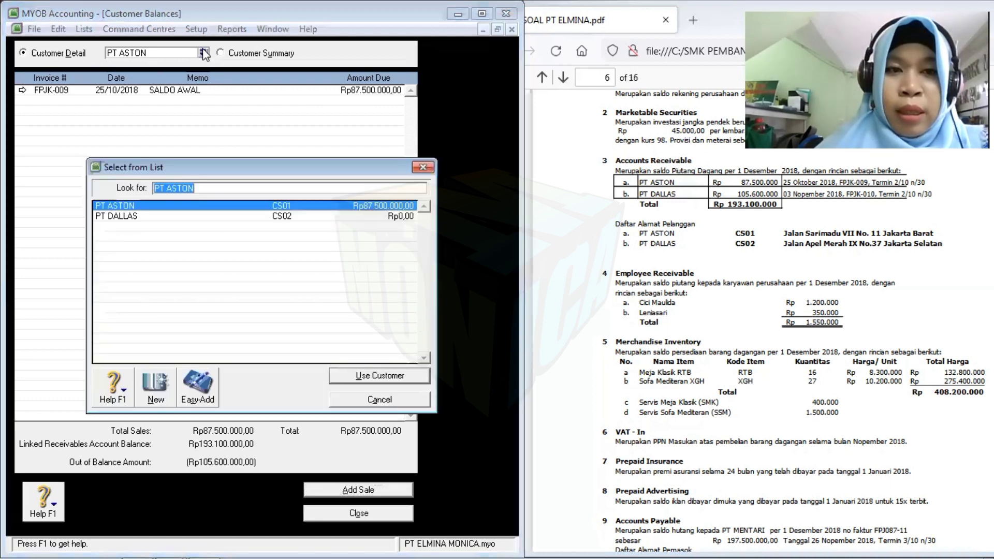
left_click(148, 216)
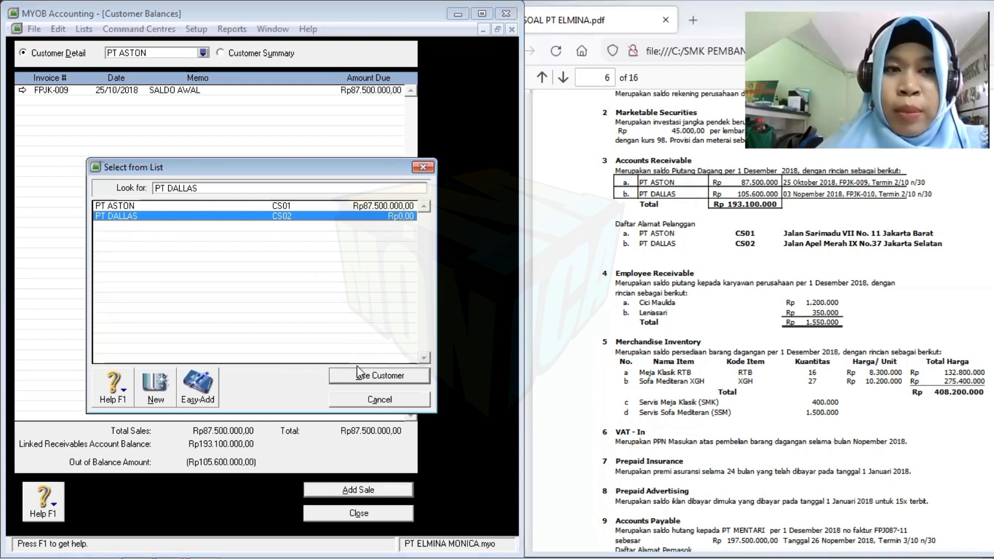
left_click(370, 377)
left_click(359, 489)
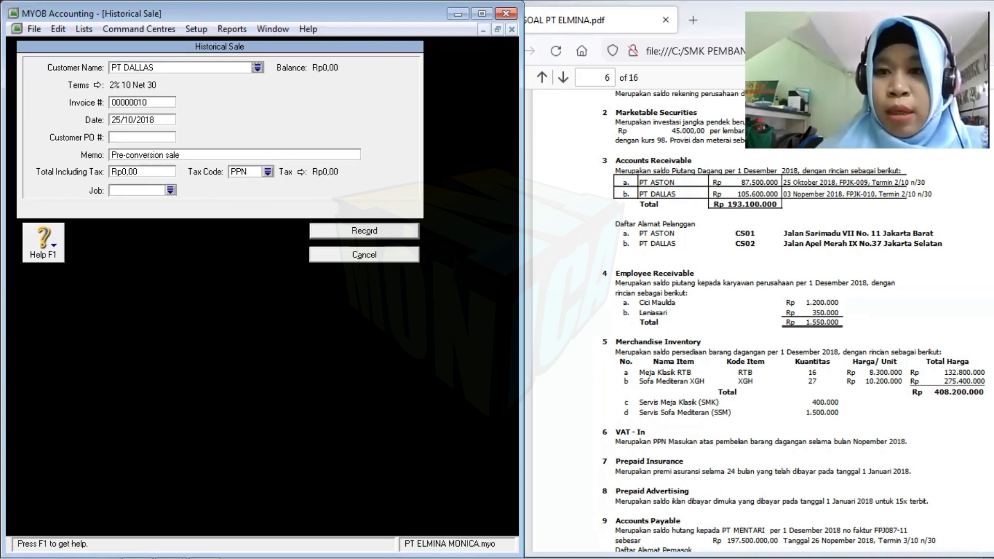
- Set the invoice number of PT DALLAS's historical sale to FPJK-010 and its date to 03/11/2018
left_click(167, 103)
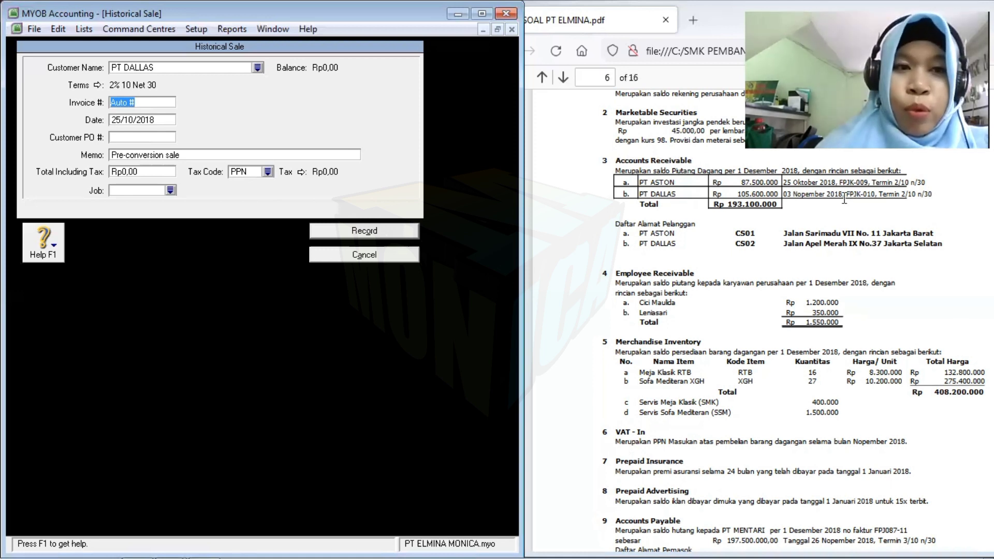
type("FPJK")
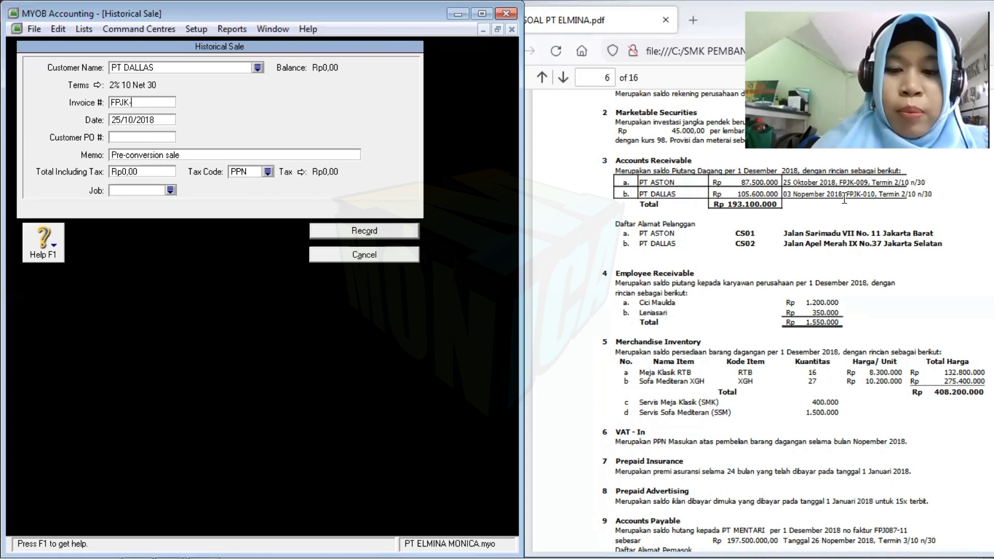
type("-010")
key("Tab")
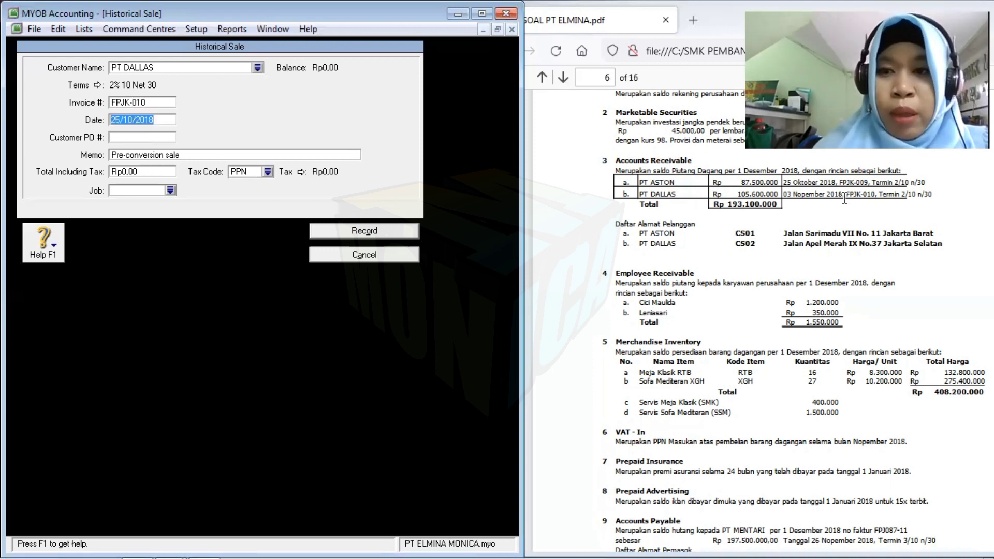
type("03/11/2")
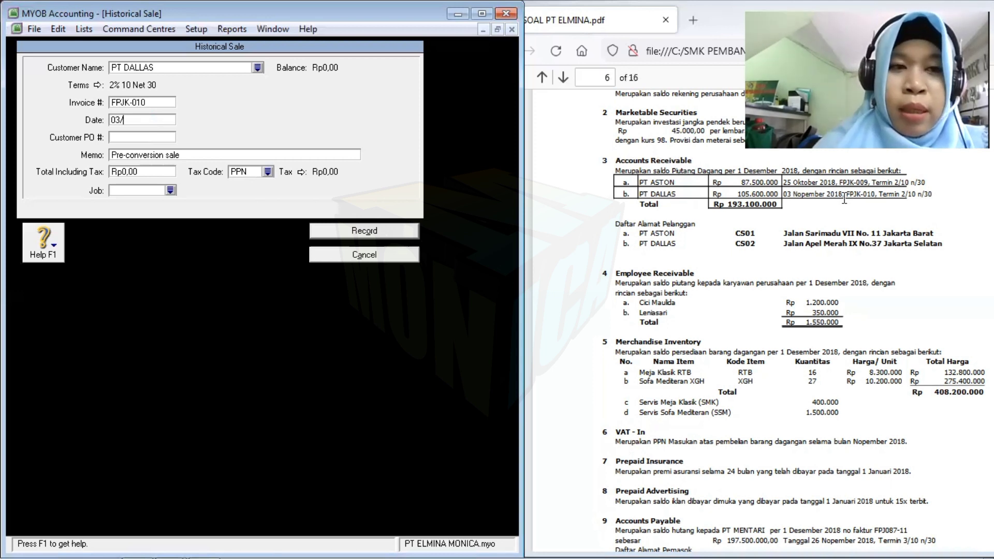
key("Tab")
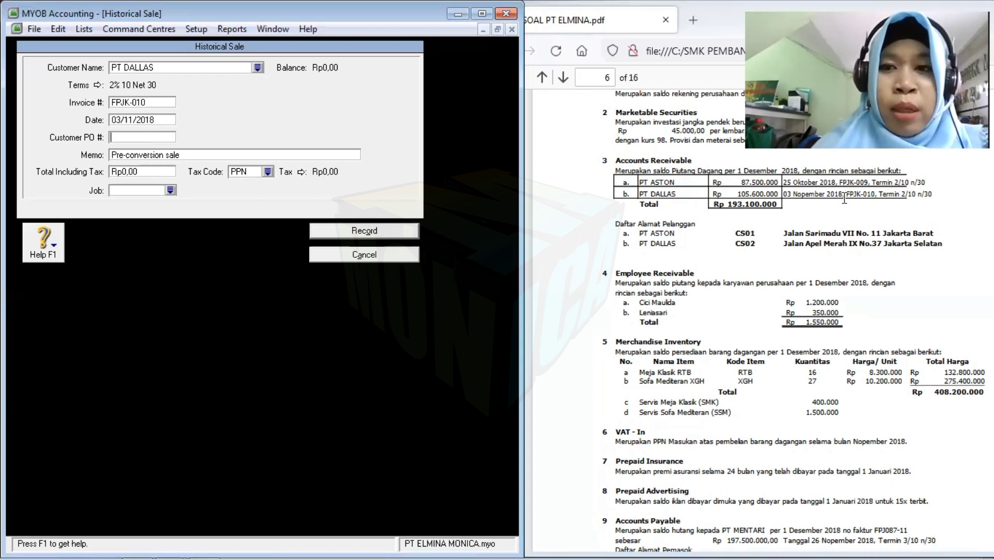
- Set the customer PO number of PT DALLAS's historical sale to FPJK-010 and its memo to SALDO AWAL
type("F")
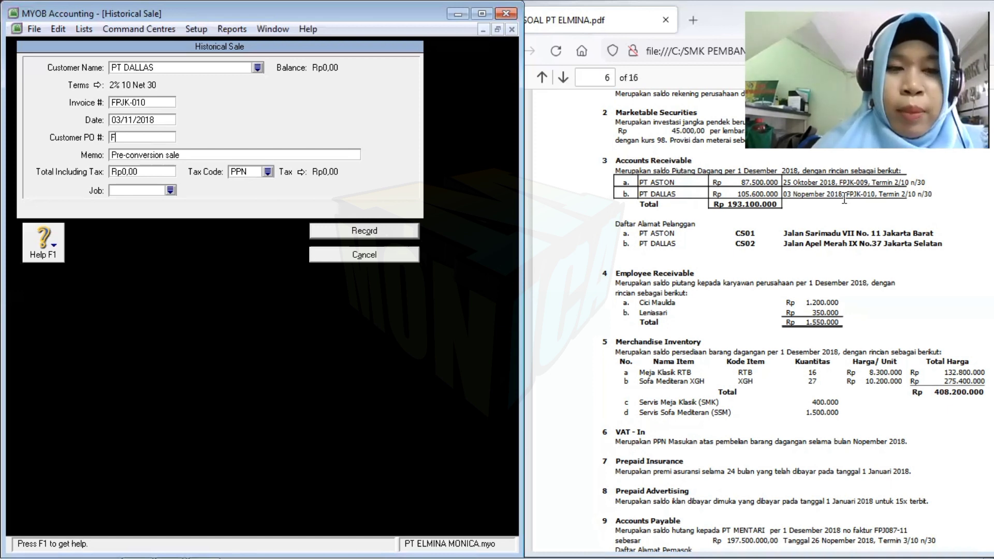
type("PJK")
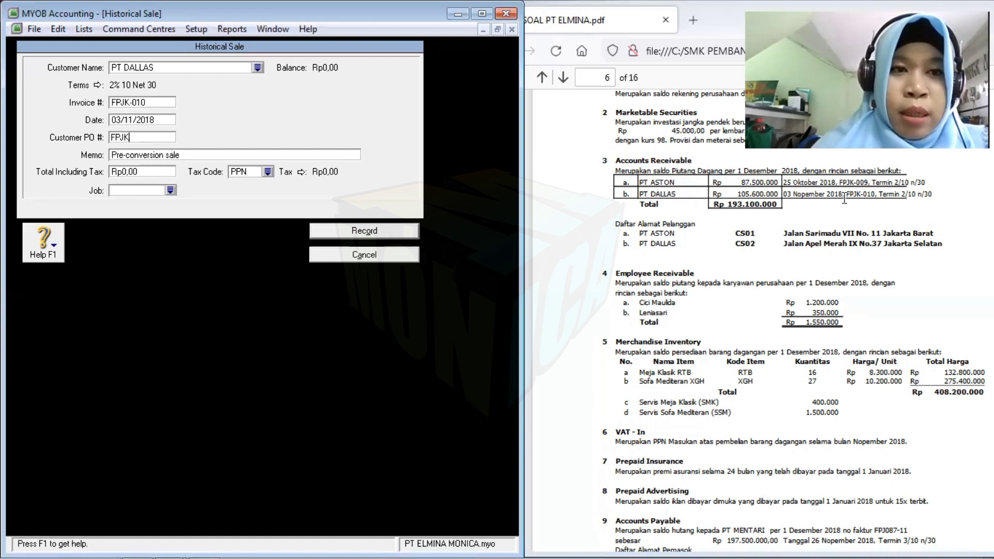
type("-010")
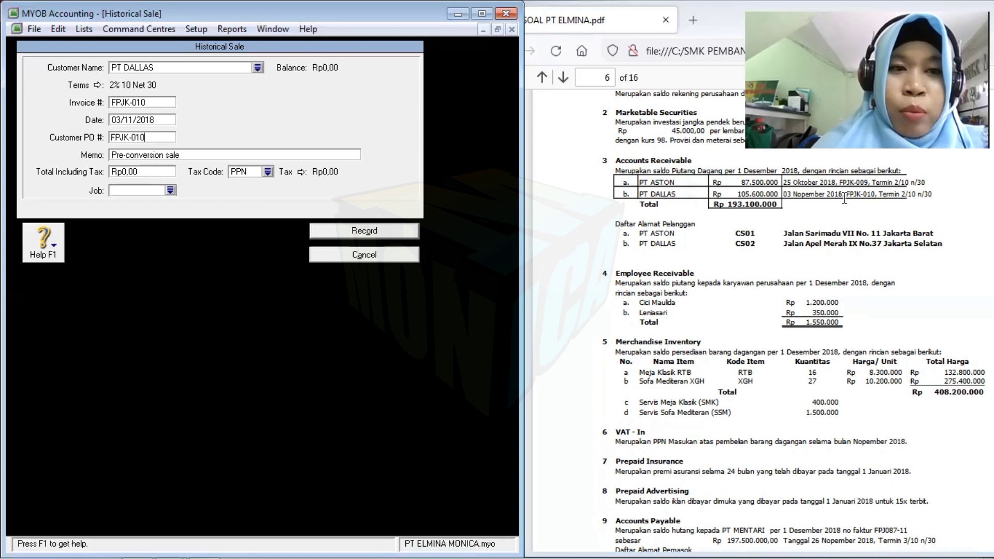
key("Tab")
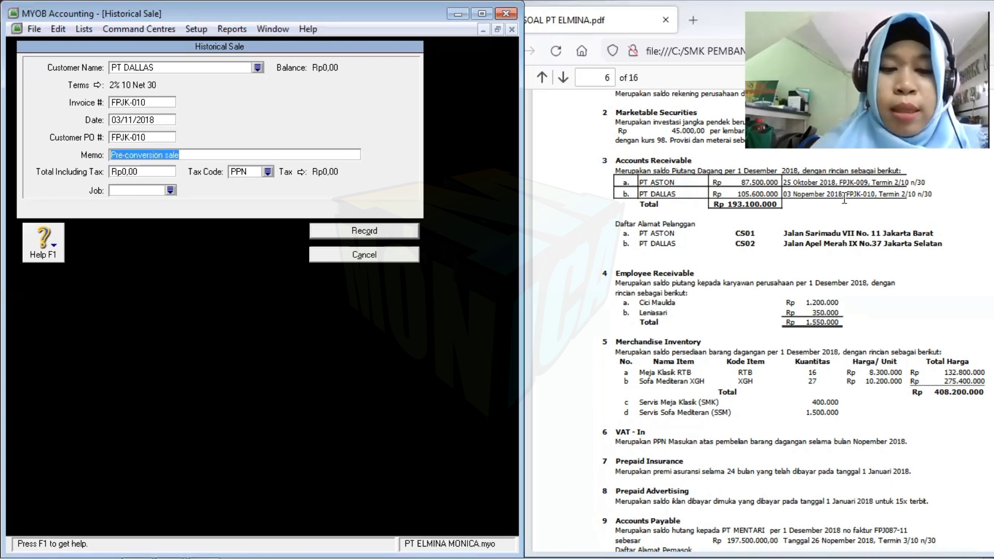
type("SALDO AWAL")
key("Tab")
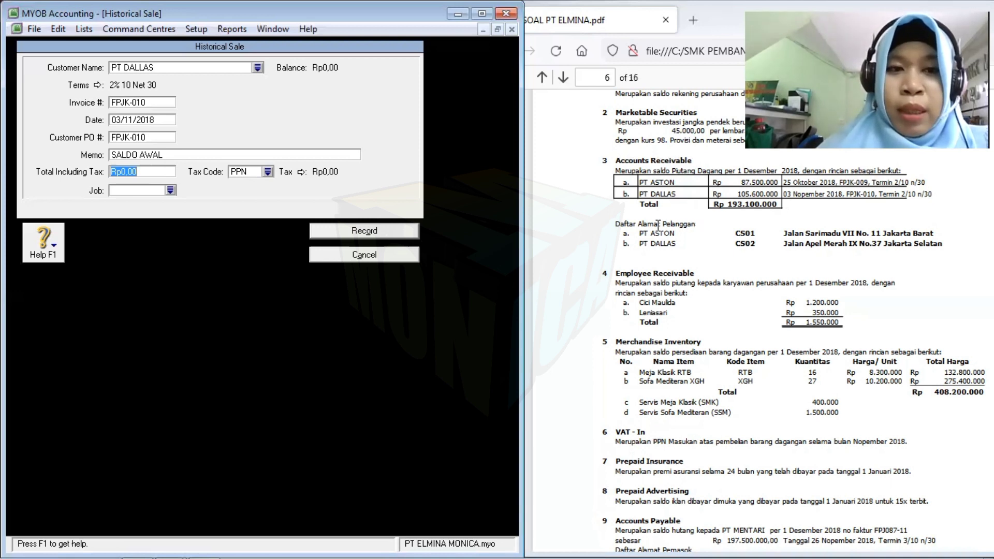
- Give PT DALLAS's historical sale the tax code N-T and a total including tax of Rp105.600.000, and record it
key("Tab")
type("N-T")
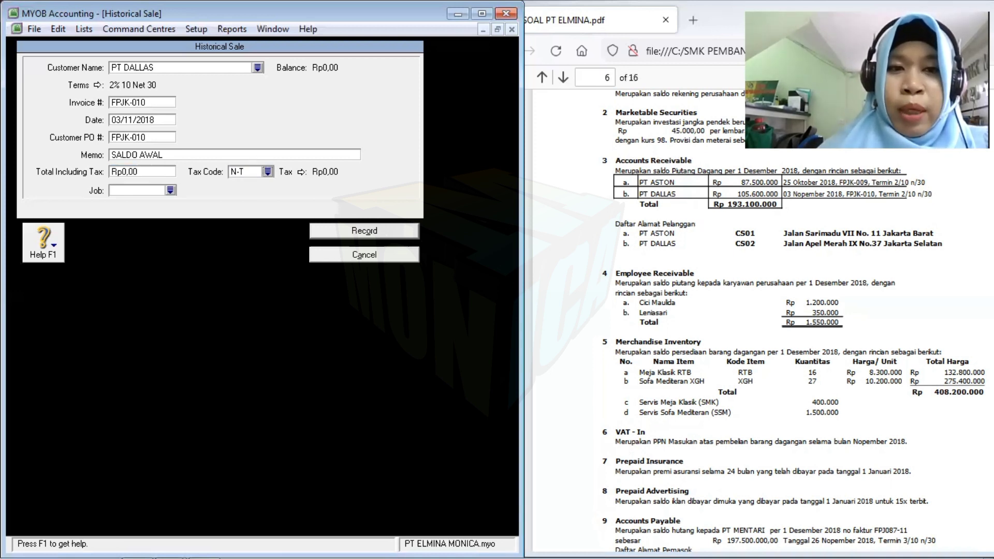
left_click(160, 173)
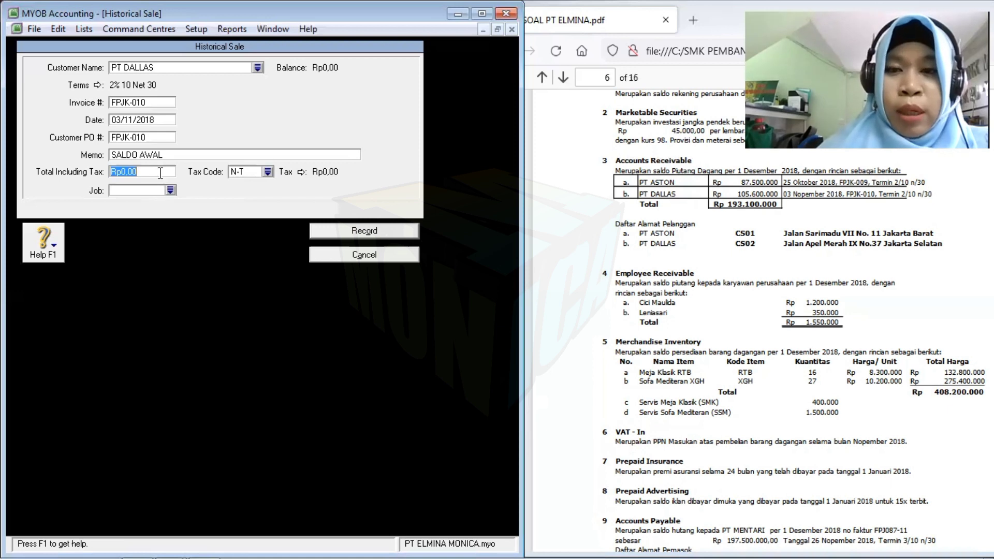
type("10")
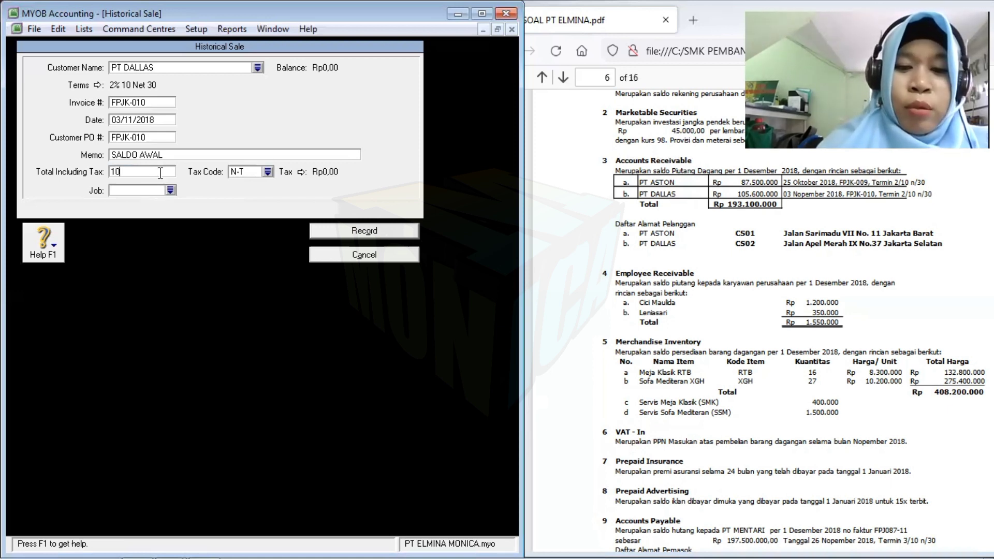
type("5.60")
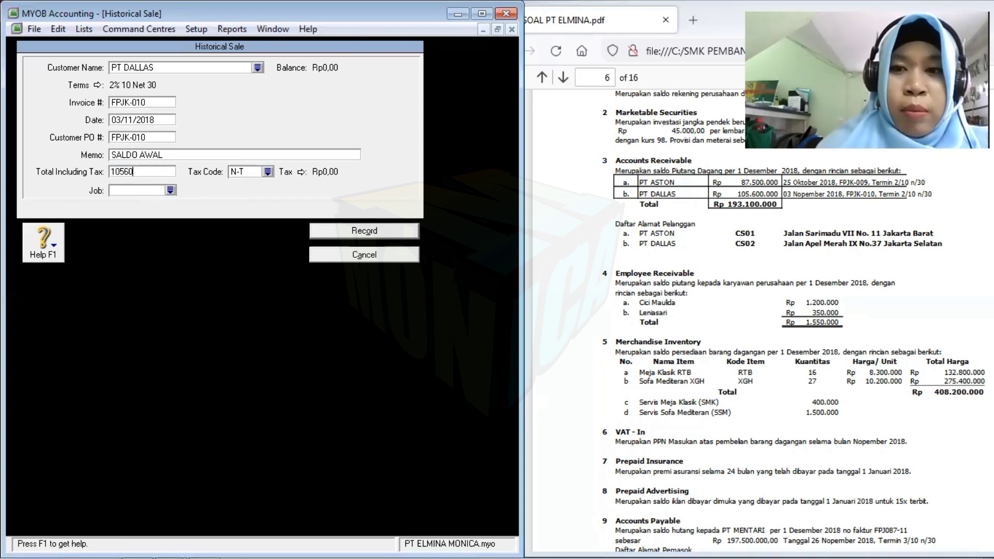
type("0.000")
key("Tab")
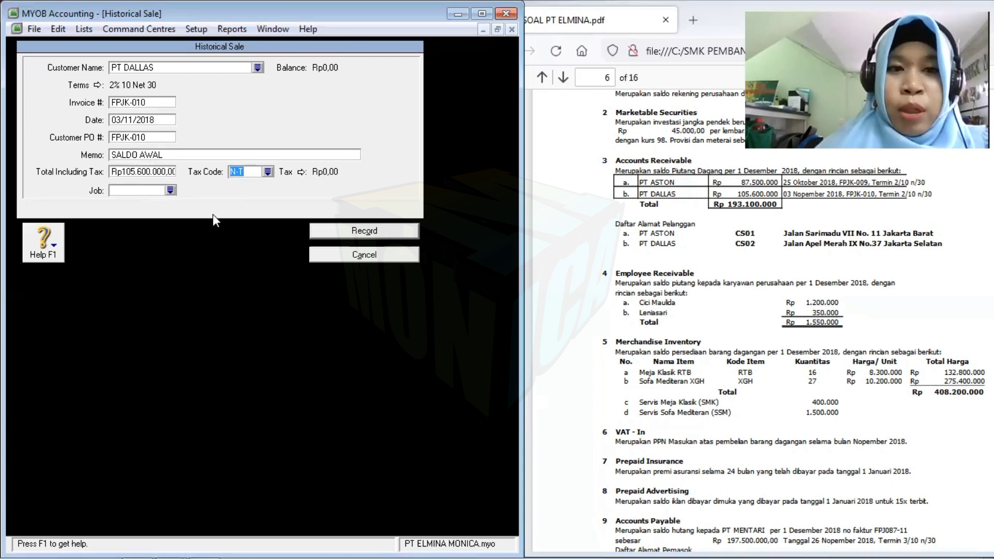
left_click(352, 231)
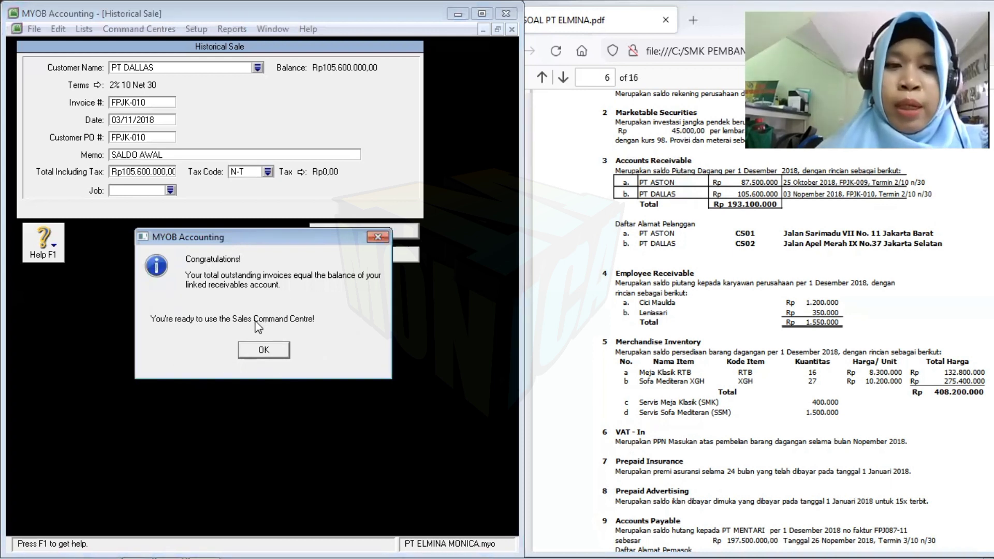
- Acknowledge the notices about PT DALLAS's recorded historical sale and close the customer balances
left_click(261, 355)
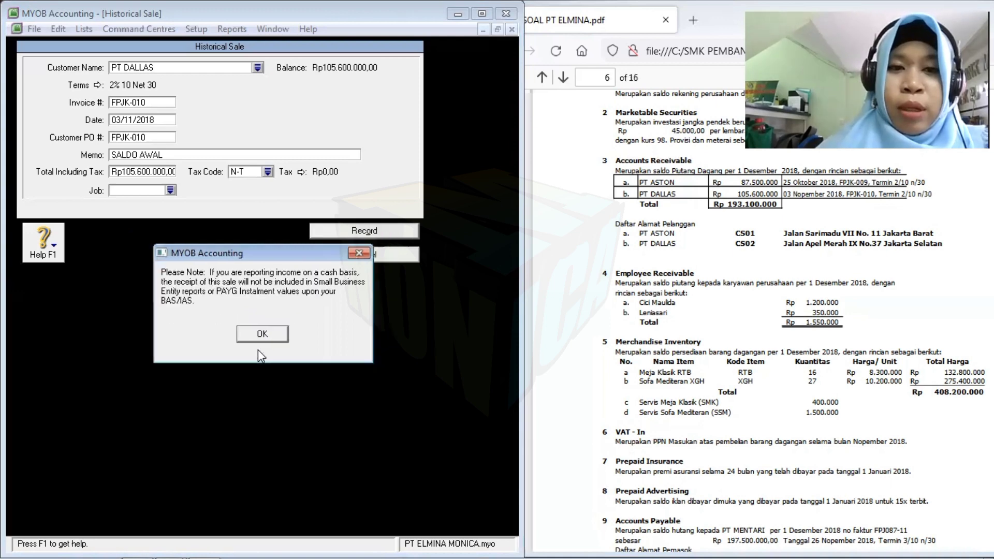
left_click(263, 334)
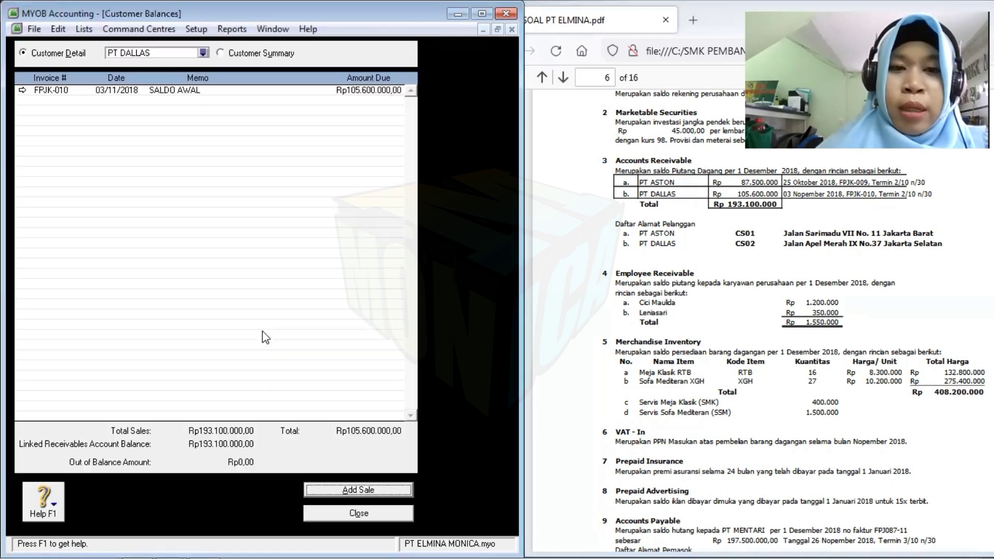
left_click(349, 516)
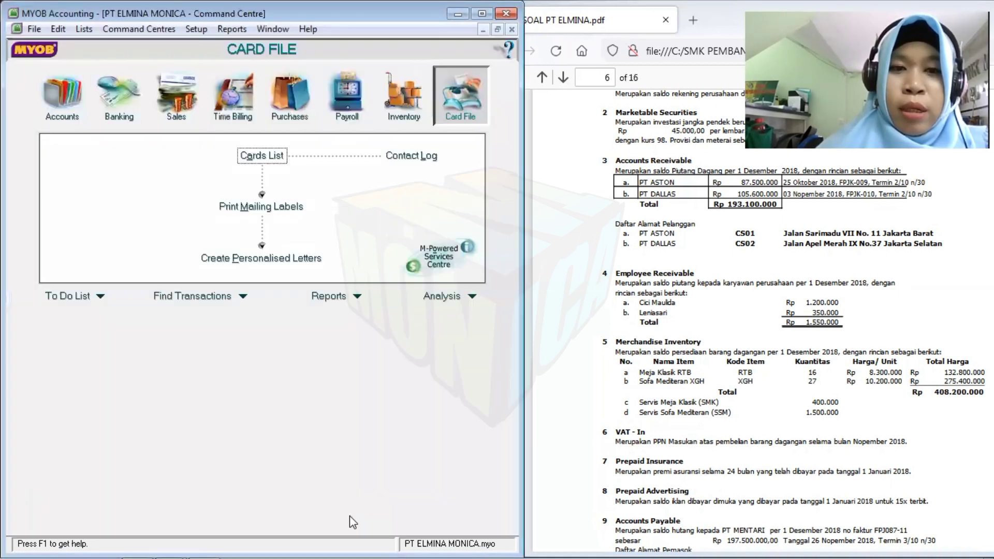
- Check the current balances of the customer cards in the cards list, and close the list
left_click(263, 163)
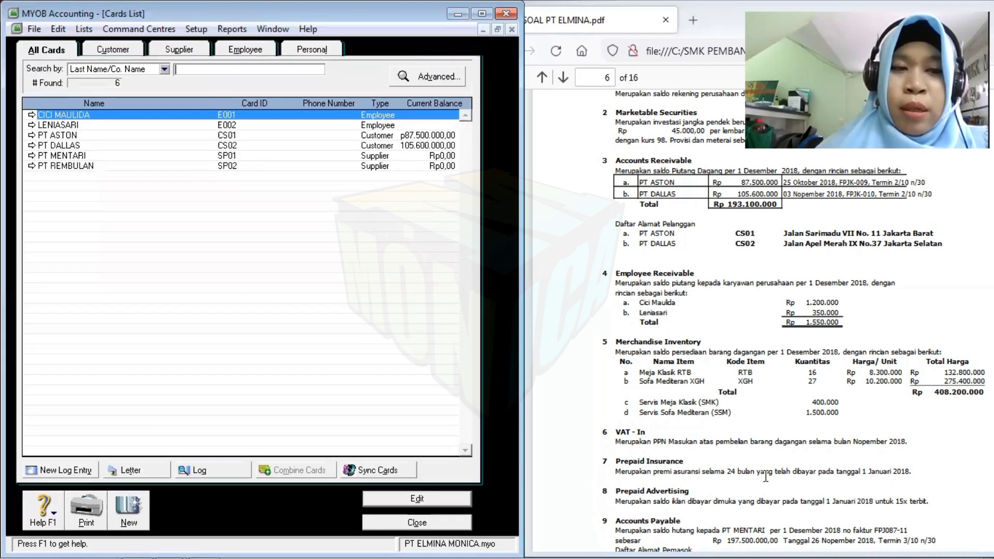
left_click(111, 49)
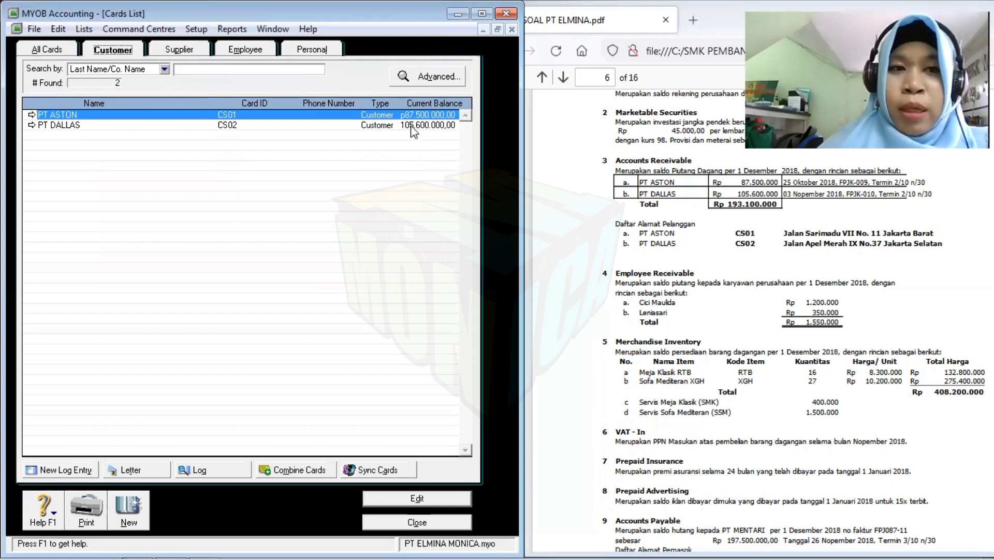
left_click(412, 126)
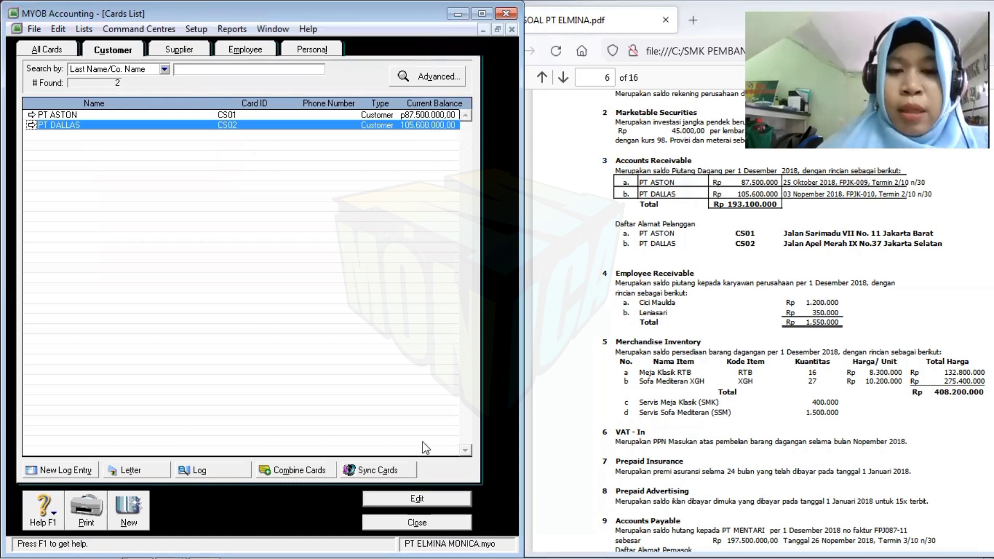
left_click(412, 523)
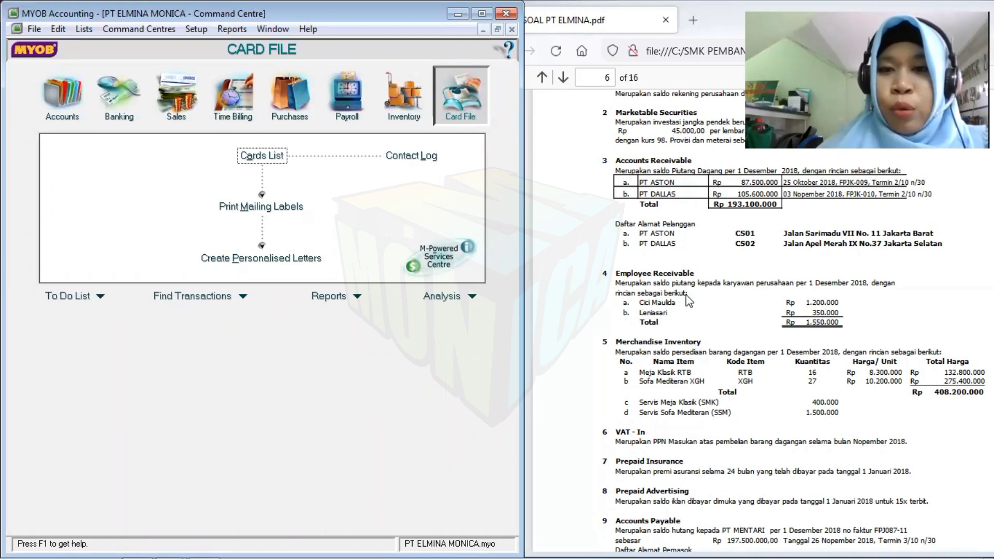
- Consult the Accounts Payable section of the PDF, and start a historical purchase for PT MENTARI from the supplier balances
left_click(732, 383)
scroll(732, 383, "down", 2)
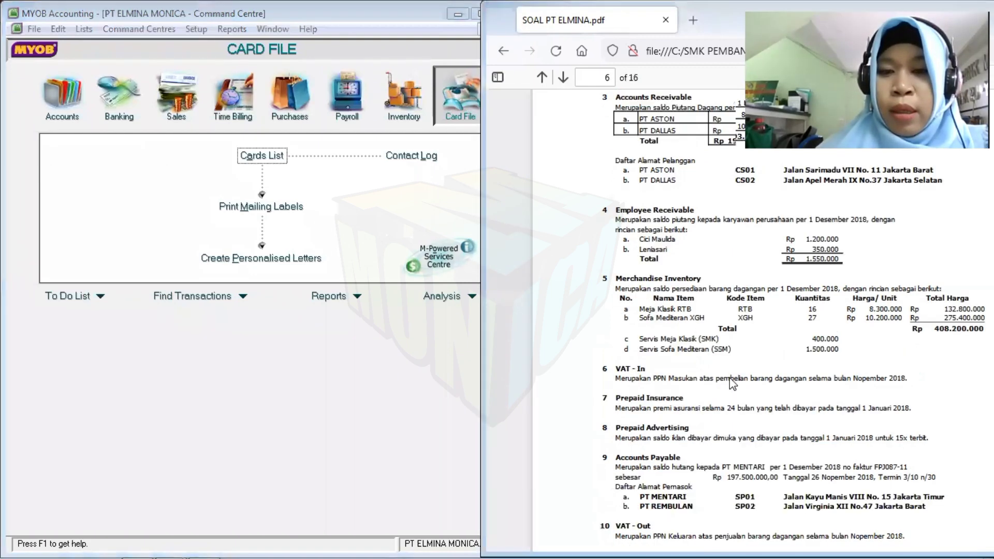
scroll(729, 383, "down", 6)
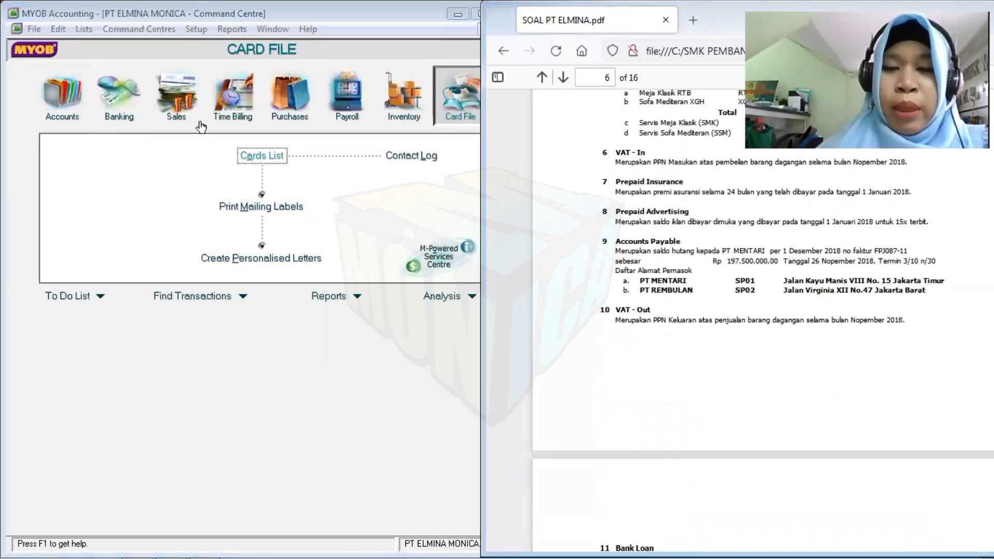
left_click(197, 29)
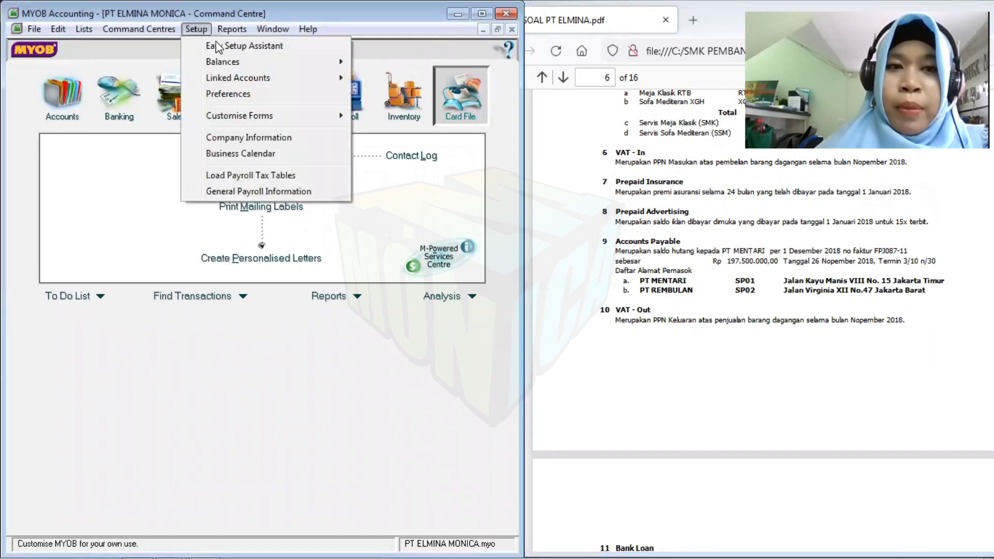
mouse_move(258, 64)
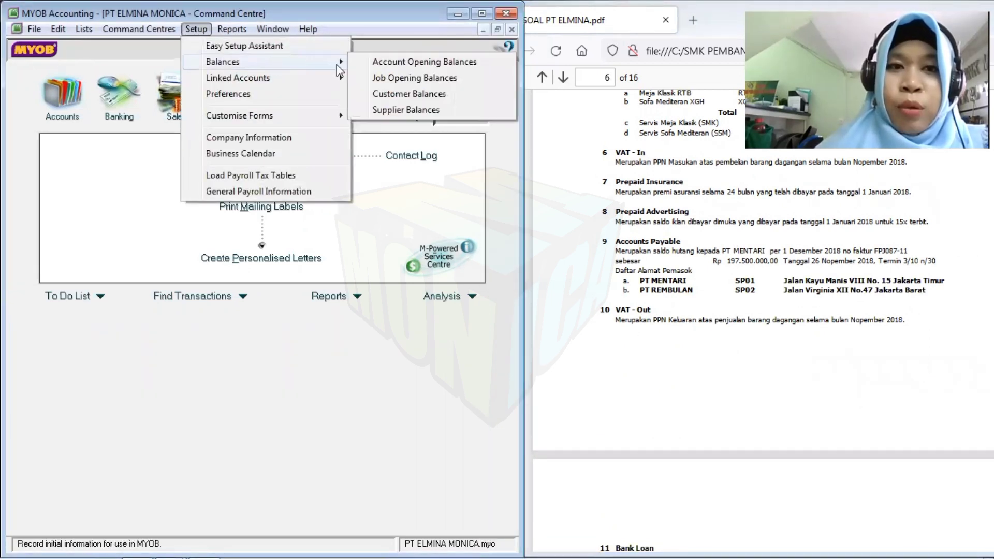
left_click(376, 110)
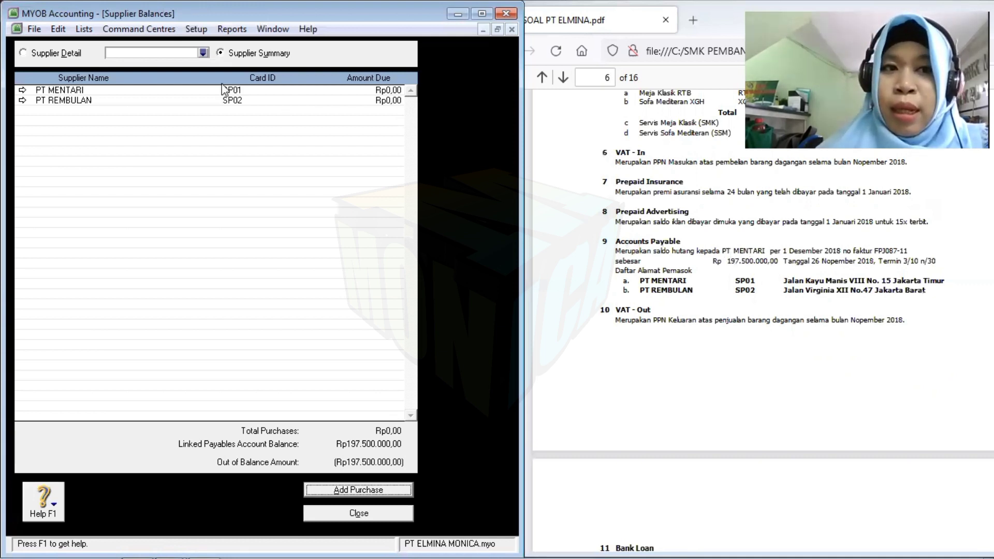
double_click(139, 95)
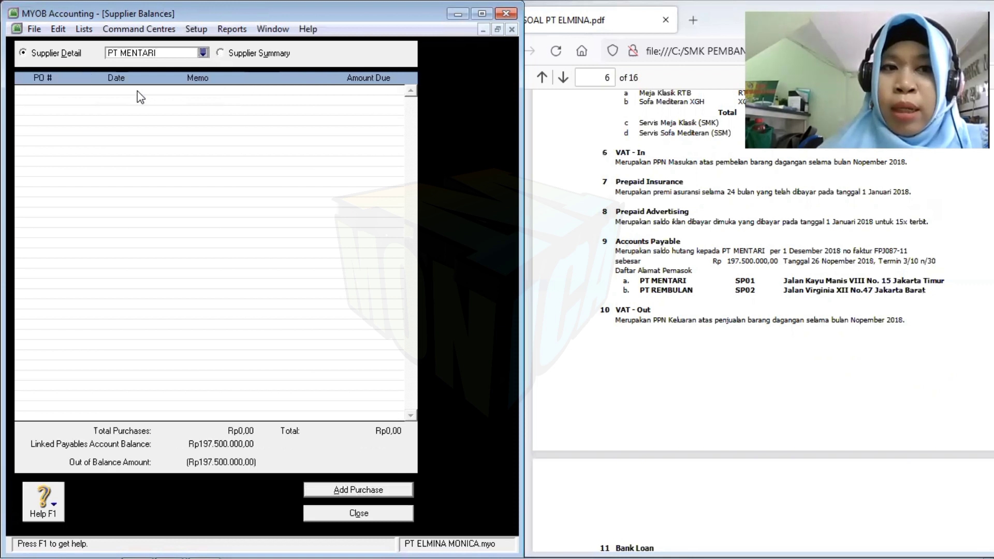
left_click(374, 489)
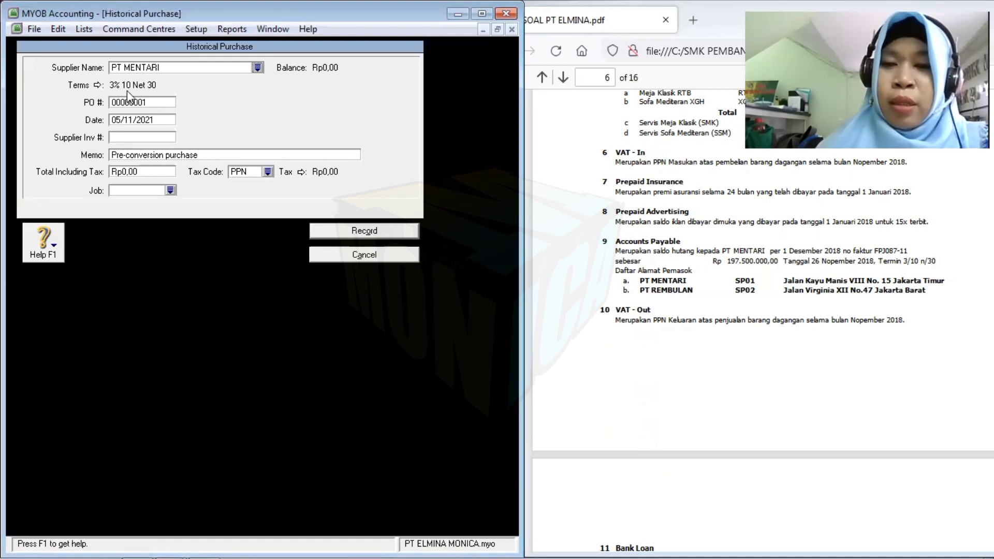
- Set the PO number of PT MENTARI's historical purchase to FPJ087-1
left_click(127, 103)
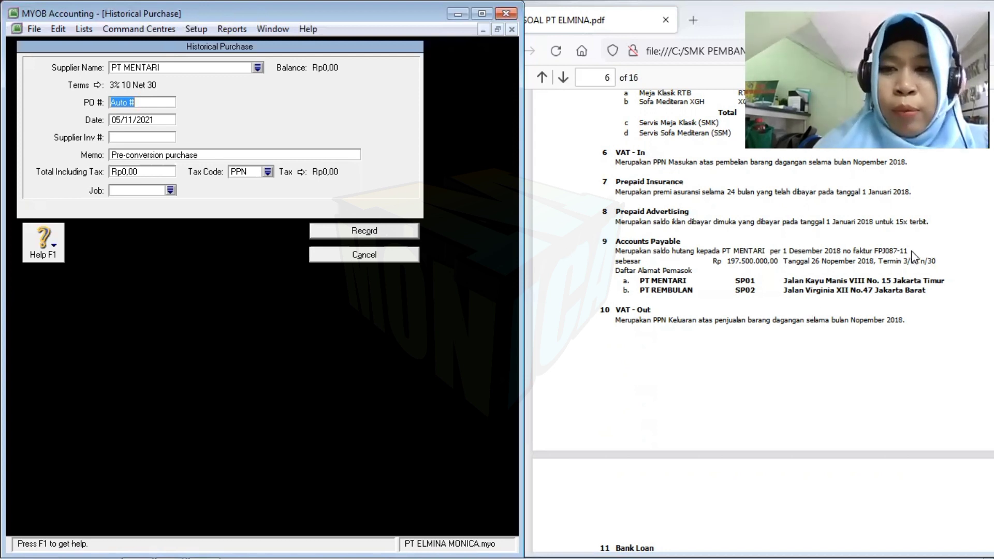
type("FP")
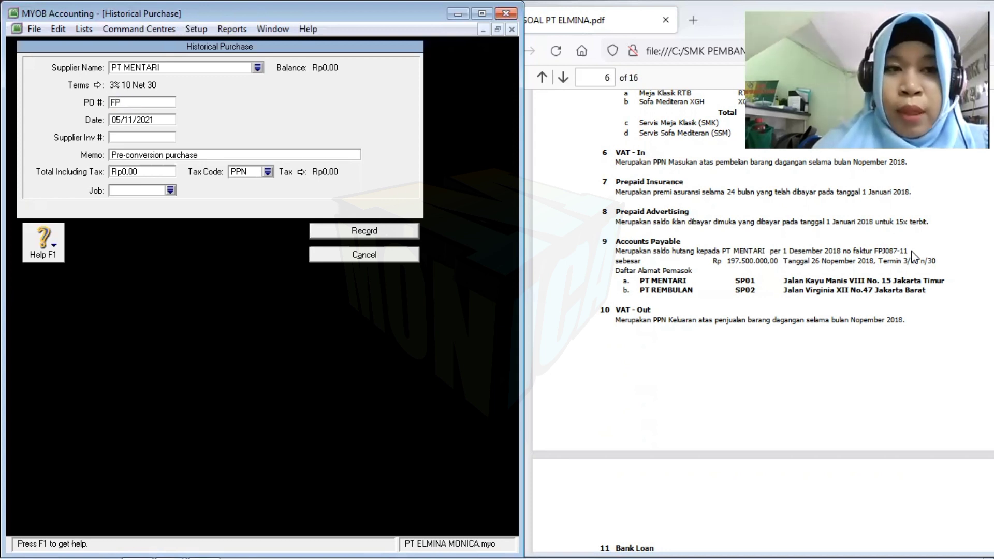
type("J08")
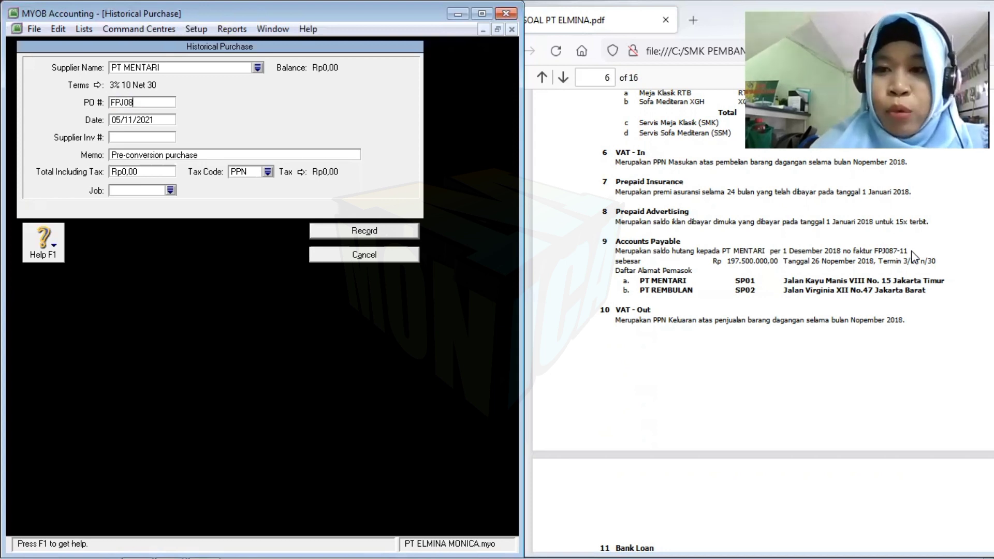
type("7")
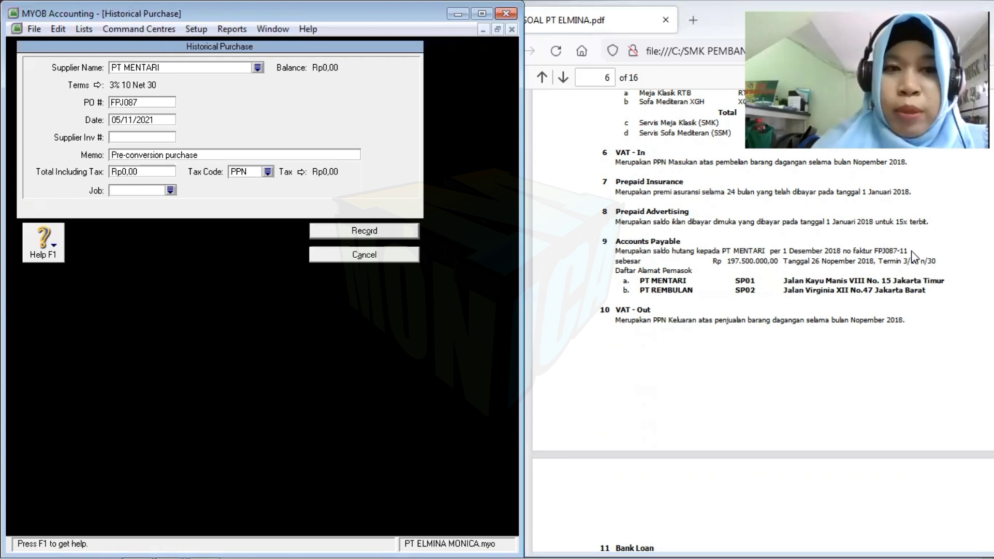
type("-")
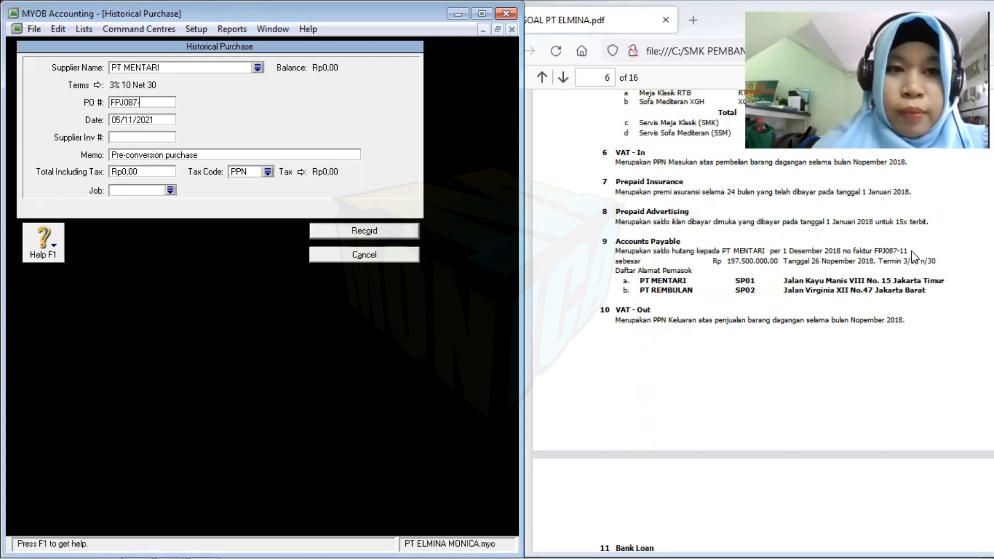
type("1")
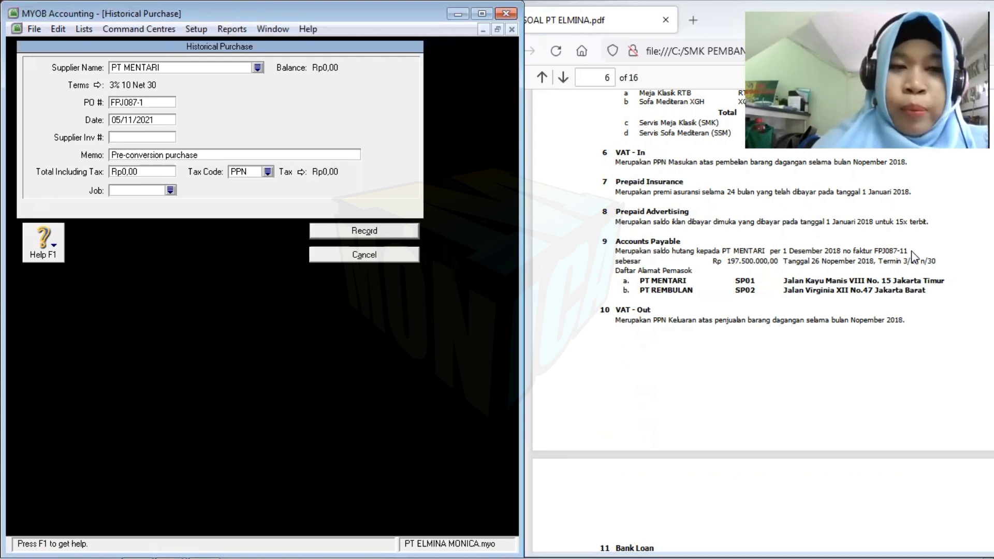
key("Tab")
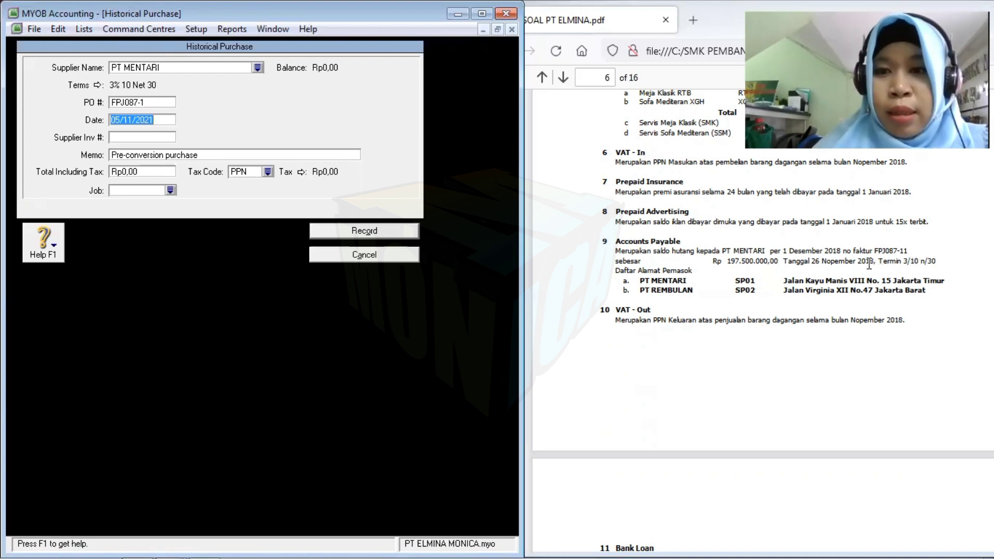
- Set the date of PT MENTARI's historical purchase to 26/11/2018
type("2")
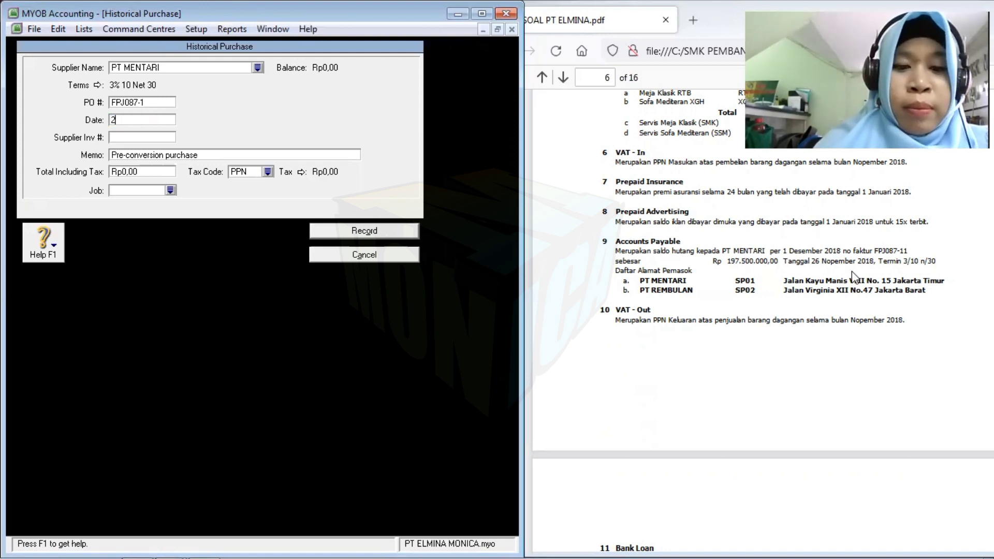
type("6/11")
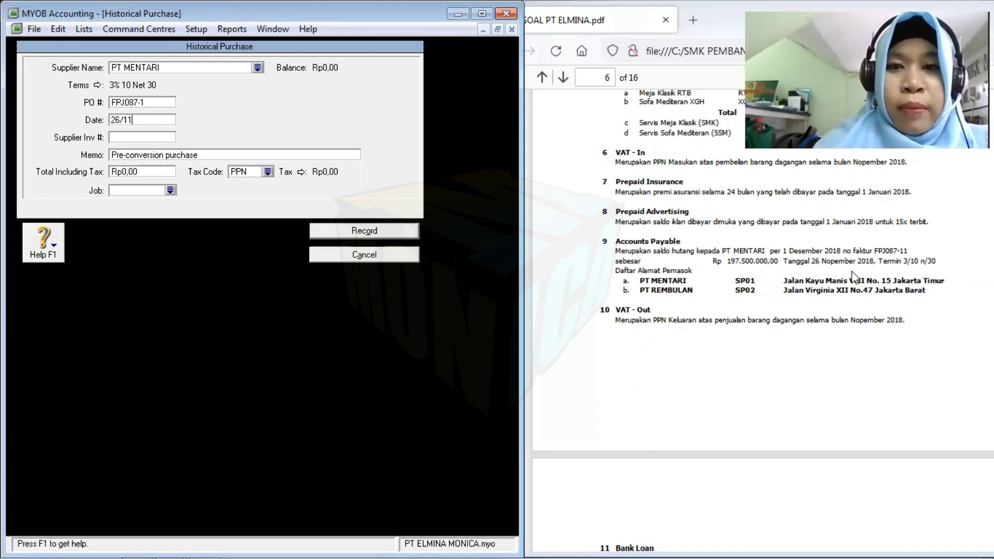
type("/")
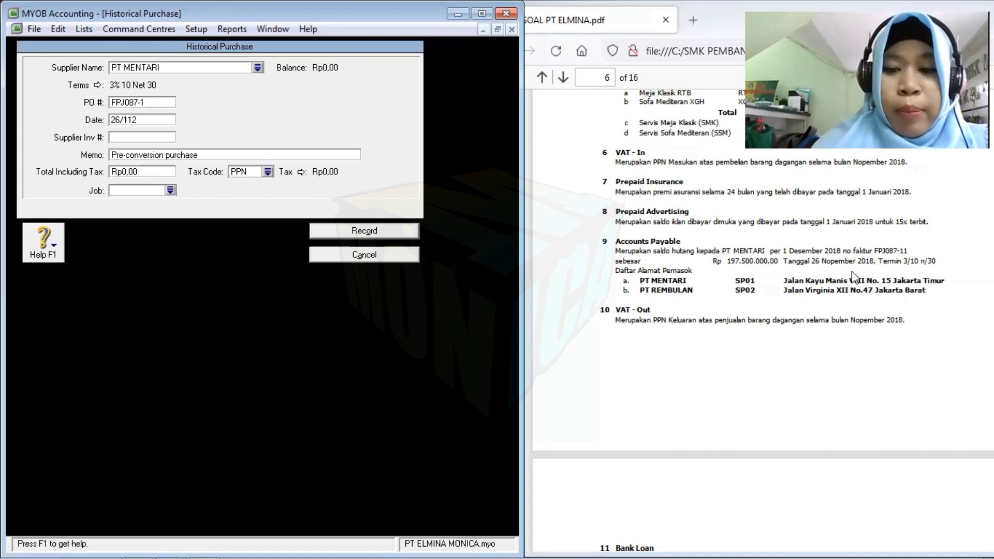
type("2018")
key("Tab")
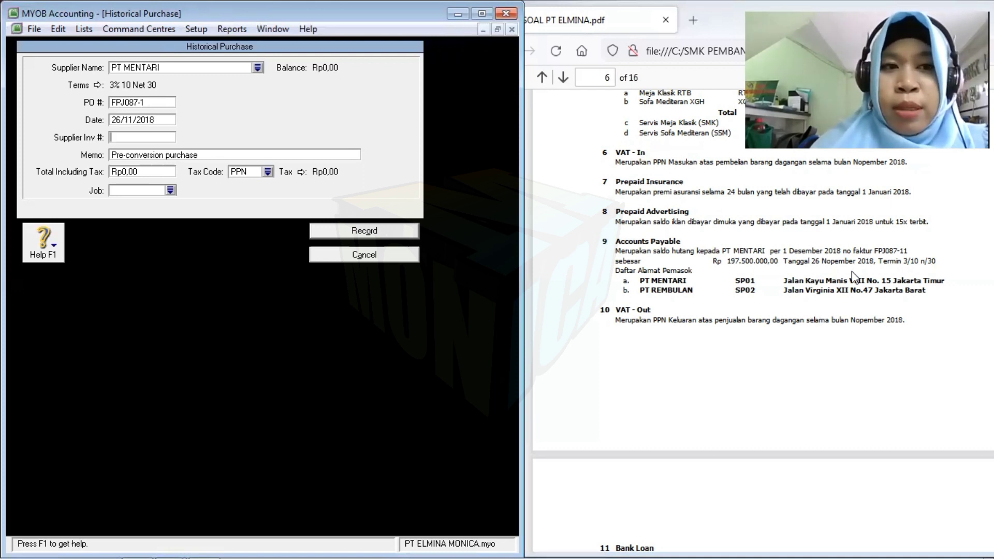
- Set the supplier invoice number of PT MENTARI's historical purchase to FPJK087-11 and its memo to SALDO AWAL
type("FPJK")
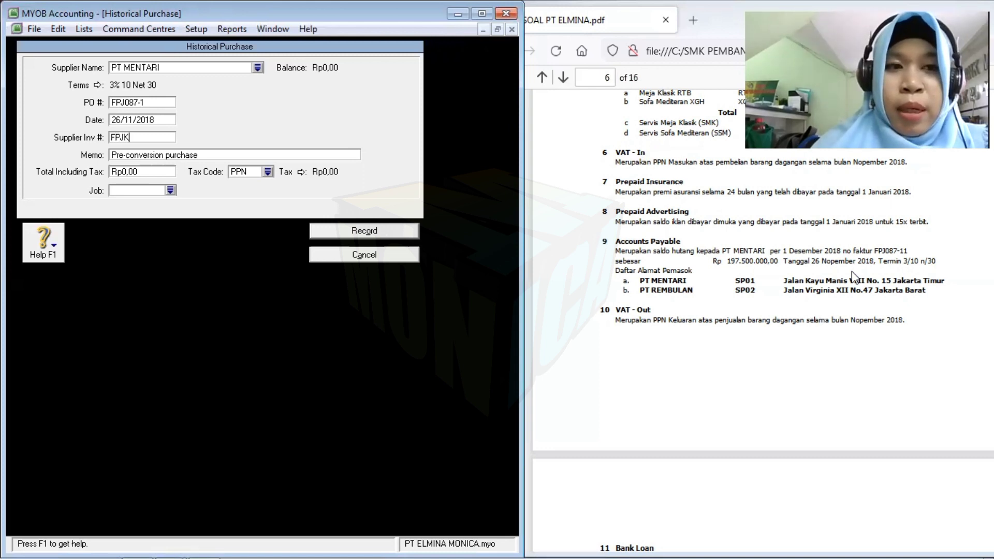
type("0")
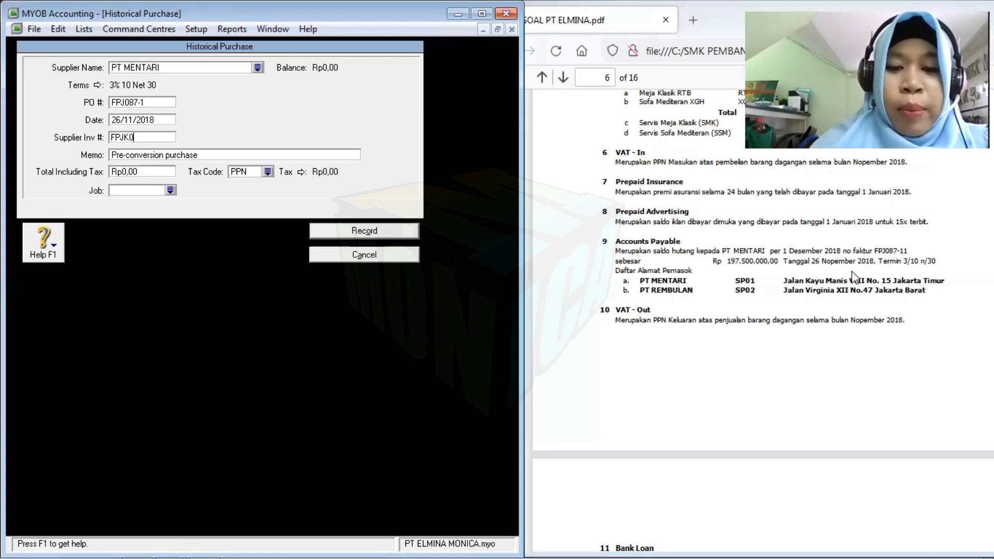
type("87-11")
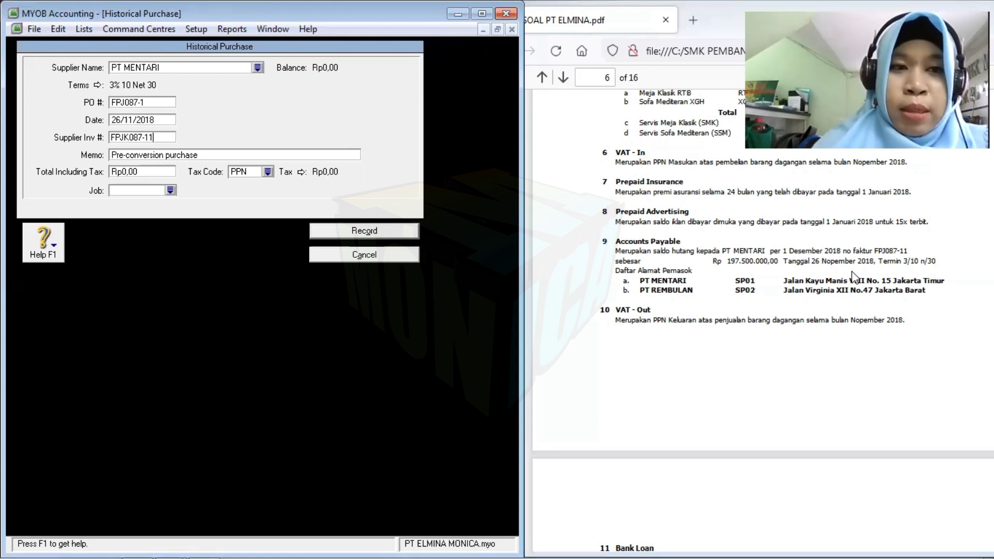
key("Tab")
type("SALD")
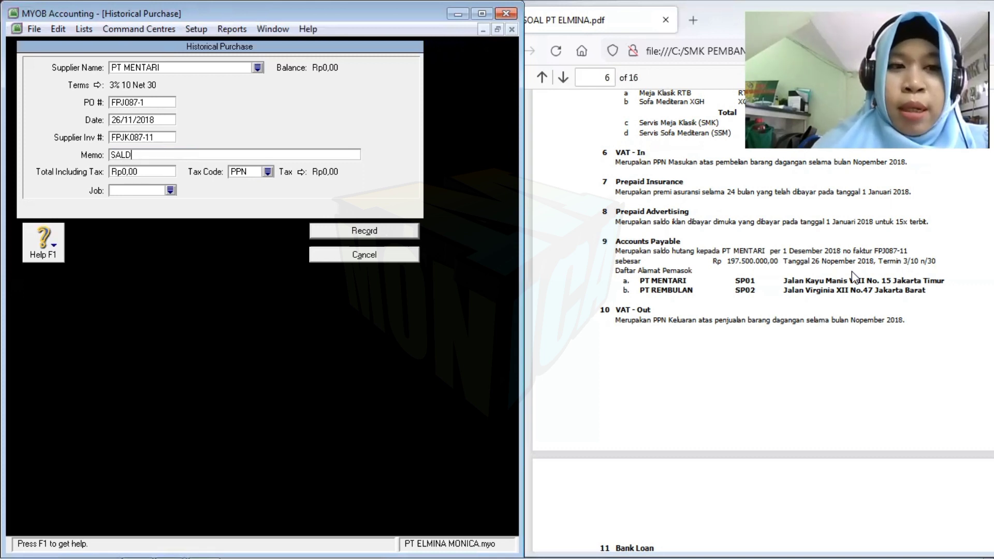
type("O AWAL")
key("Tab")
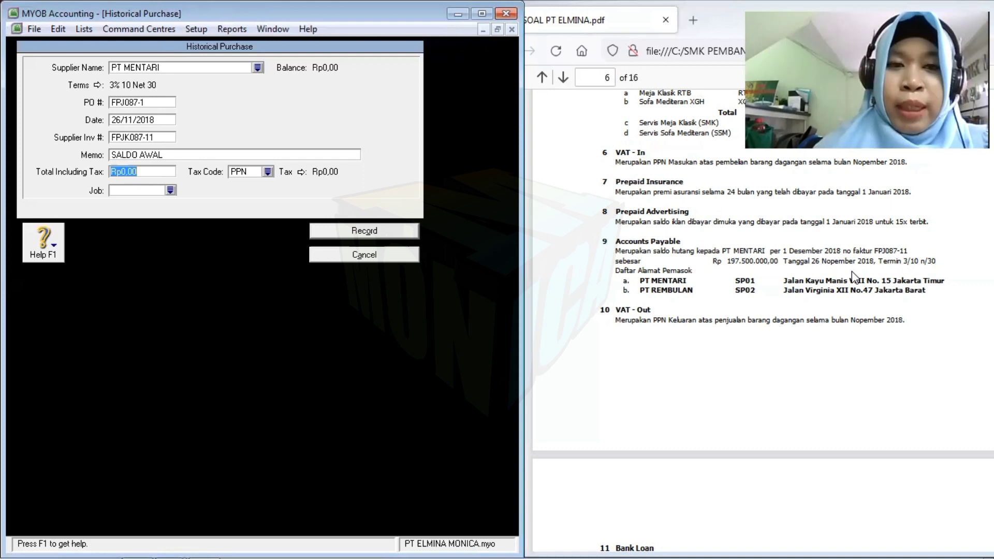
- Set the tax code of PT MENTARI's historical purchase to N-T and its total including tax to Rp197.500.000
key("Tab")
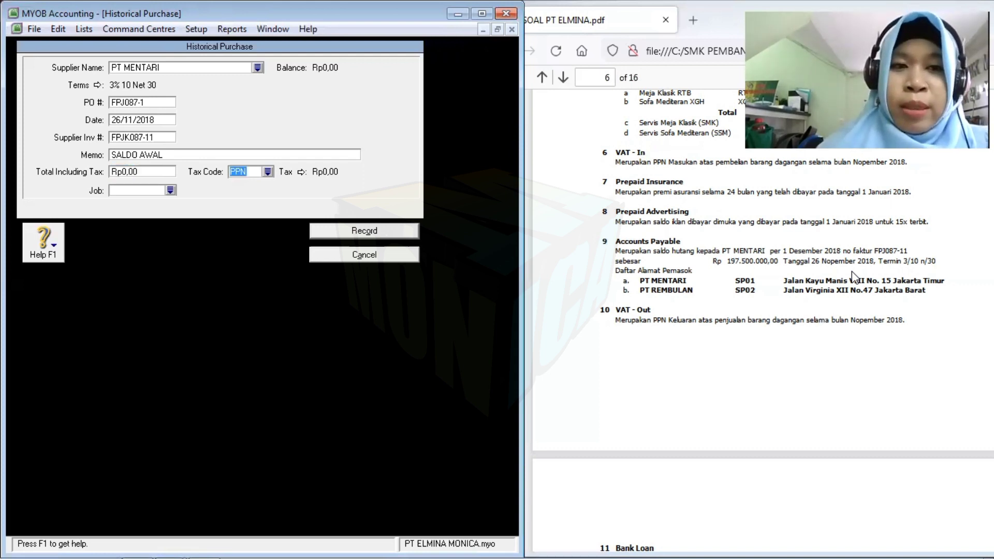
type("N-T")
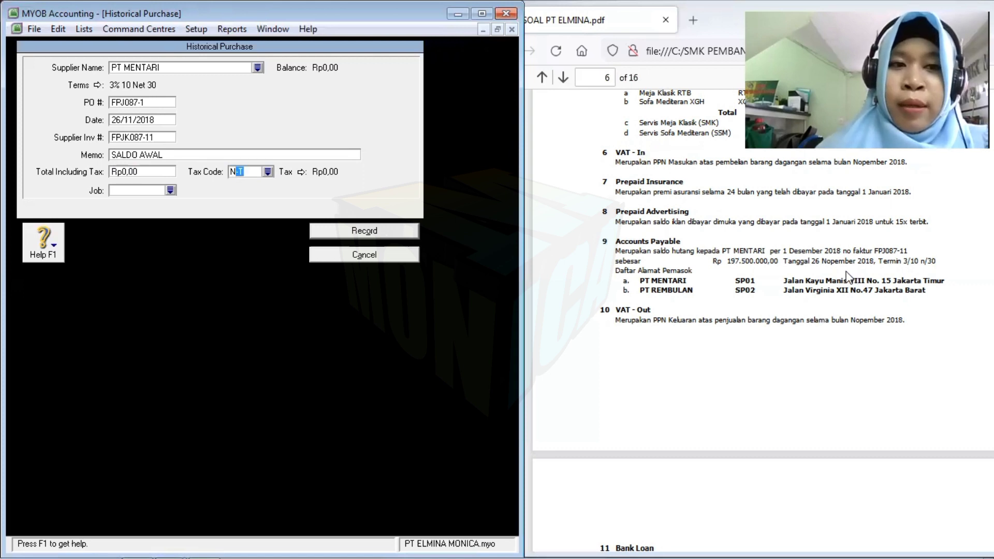
left_click(145, 175)
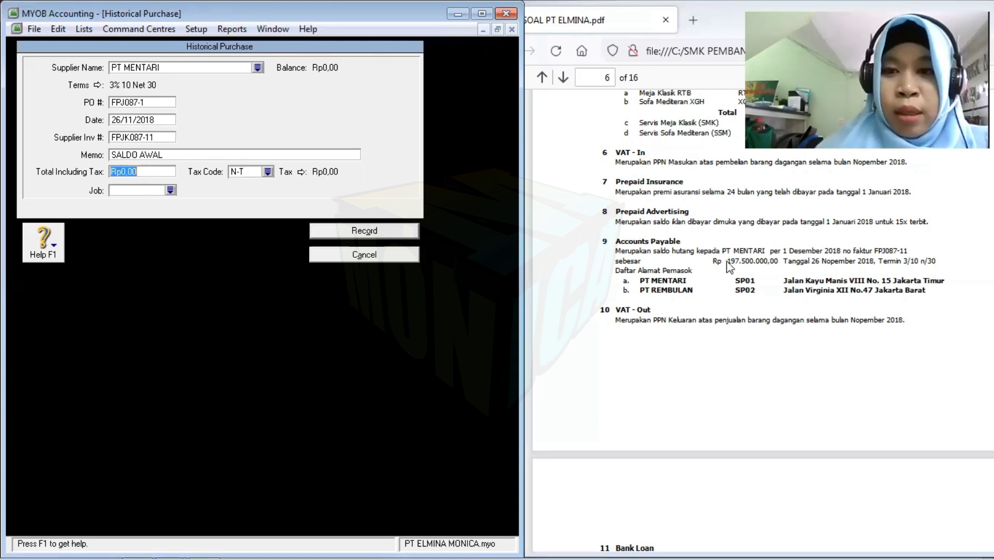
type("19")
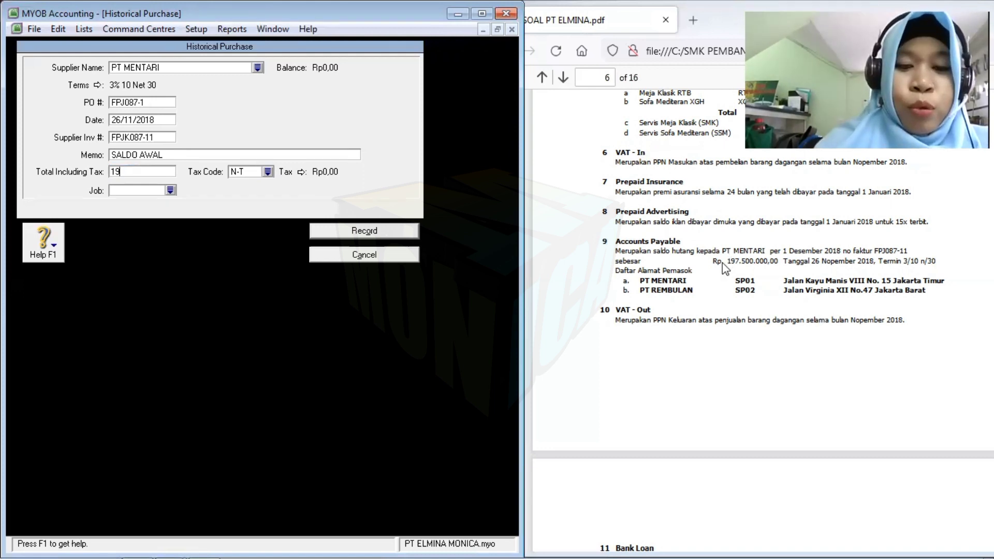
type("7.500.000")
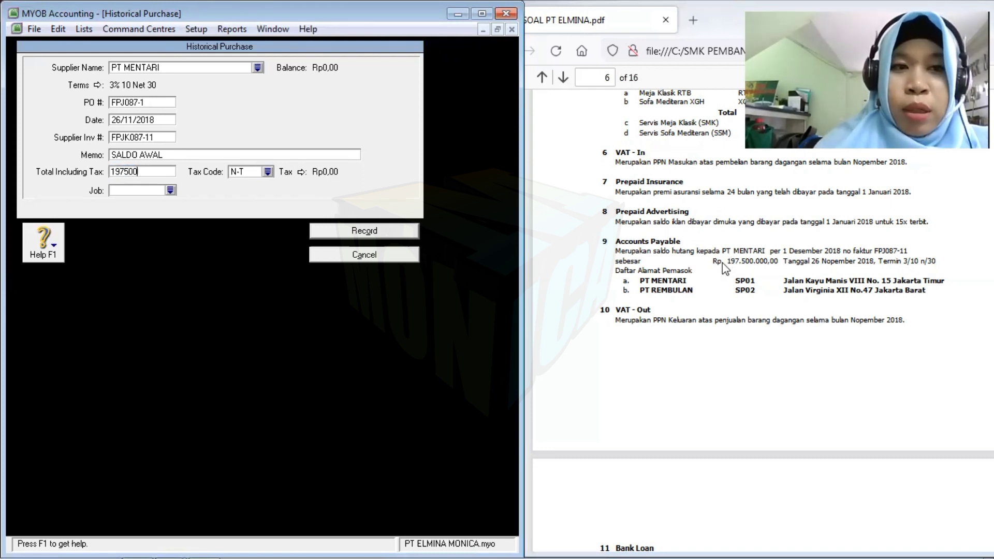
key("Tab")
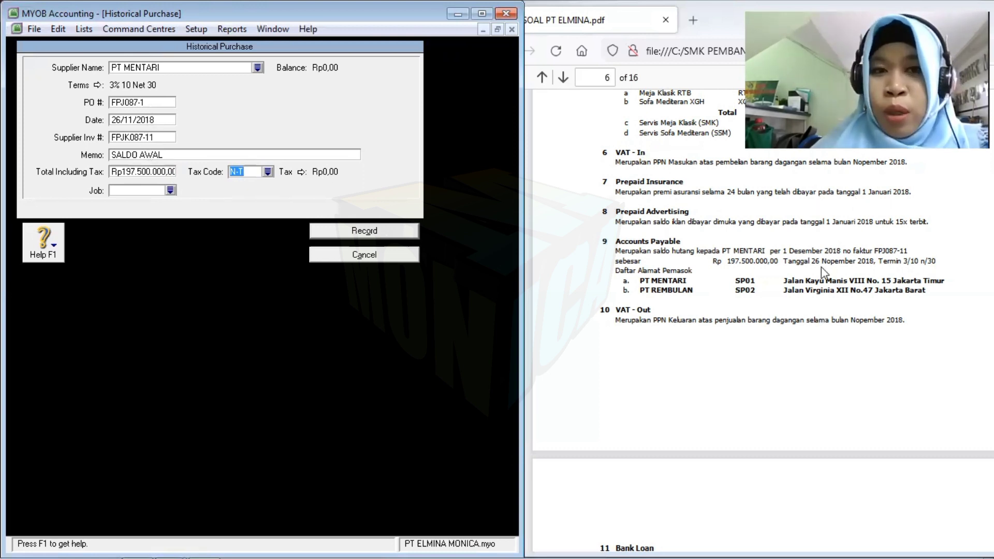
- Record PT MENTARI's historical purchase and close the supplier balances
left_click(365, 231)
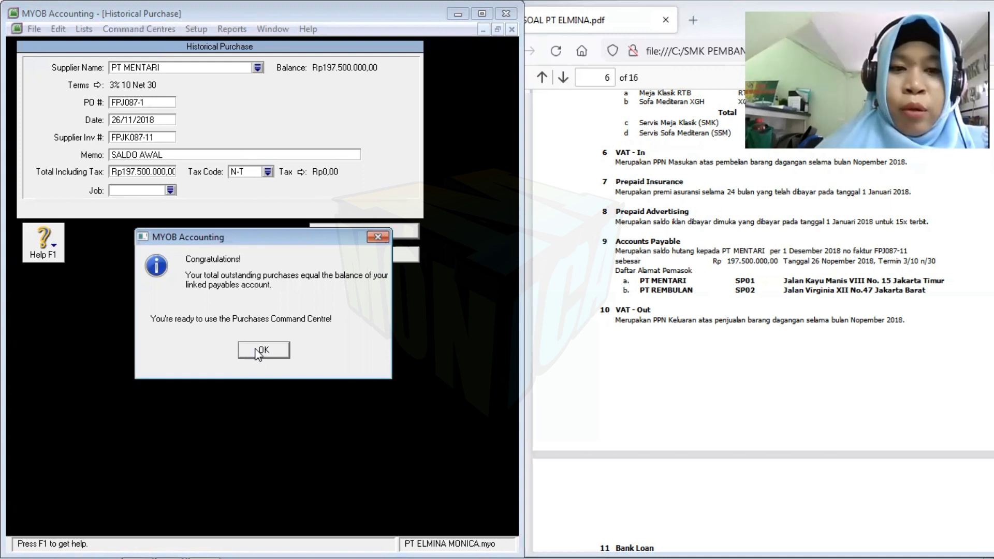
left_click(257, 353)
left_click(261, 335)
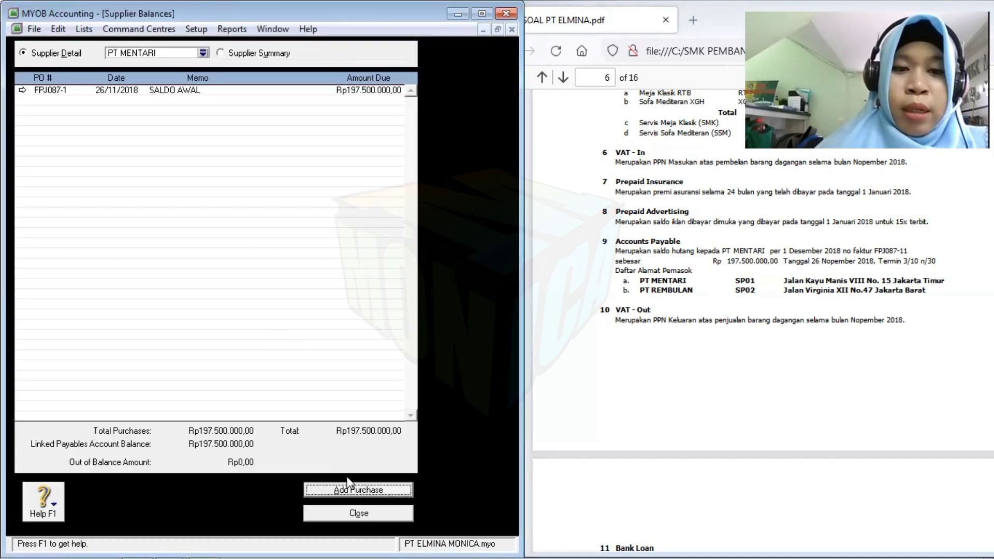
left_click(357, 514)
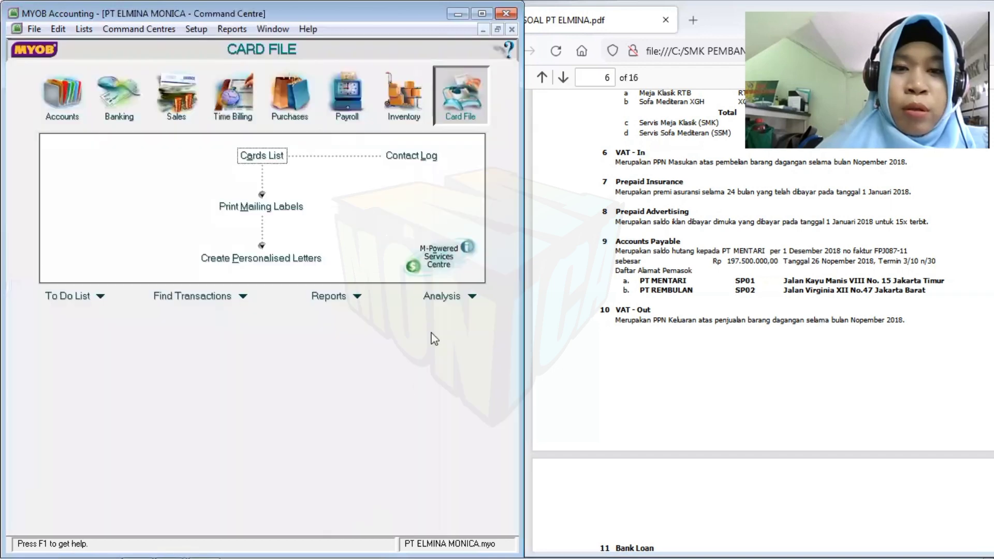
- Check the current balances of the customers and suppliers in the cards list
left_click(267, 156)
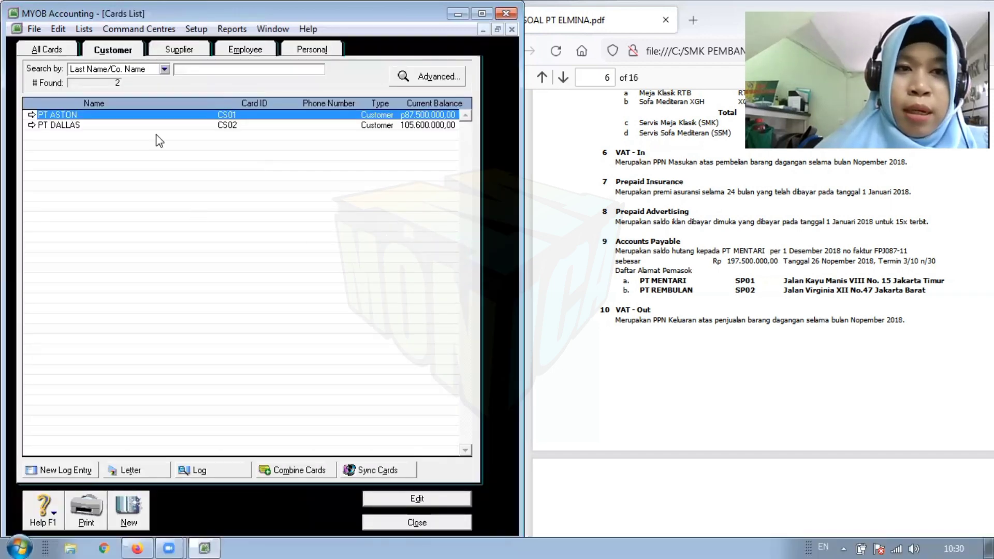
left_click(167, 48)
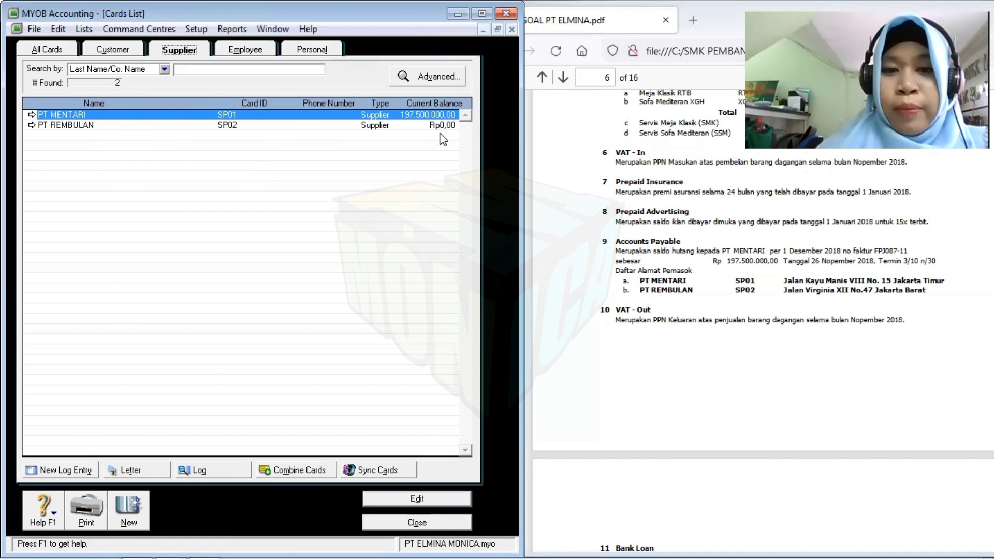
left_click(397, 523)
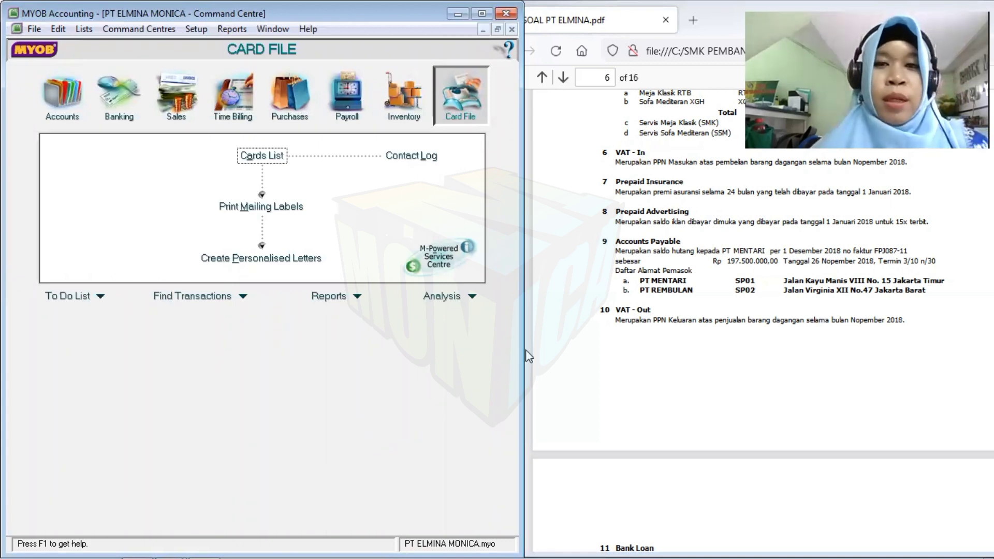
- Consult the Merchandise Inventory section of the PDF, and create an inventory item numbered RTB with the name MEJA KLASIK RTB
left_click(692, 252)
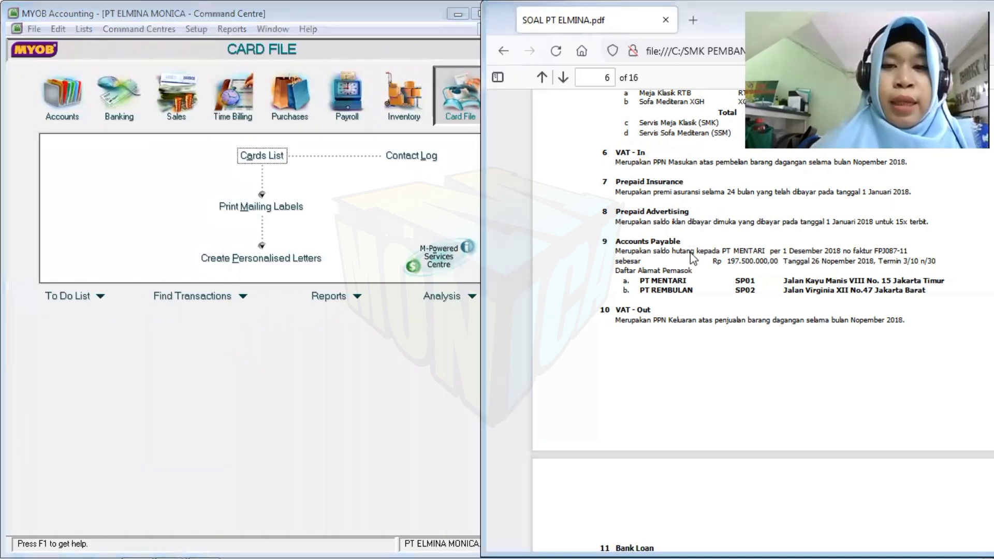
scroll(690, 254, "up", 3)
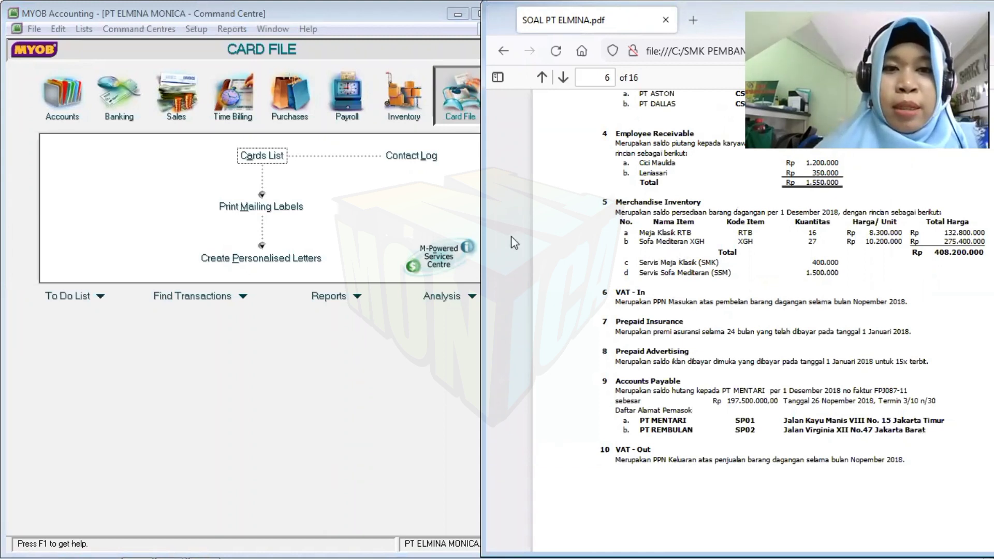
left_click(402, 120)
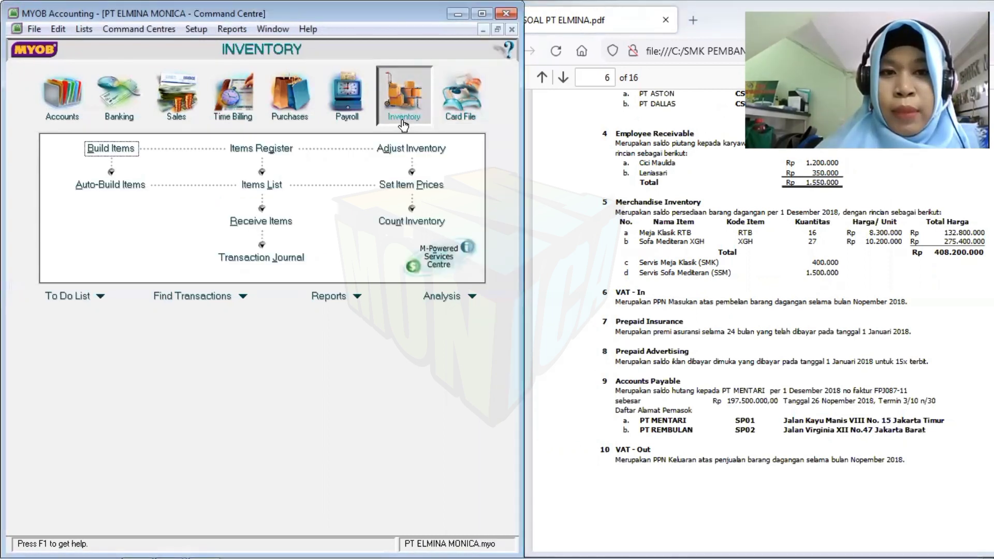
left_click(270, 187)
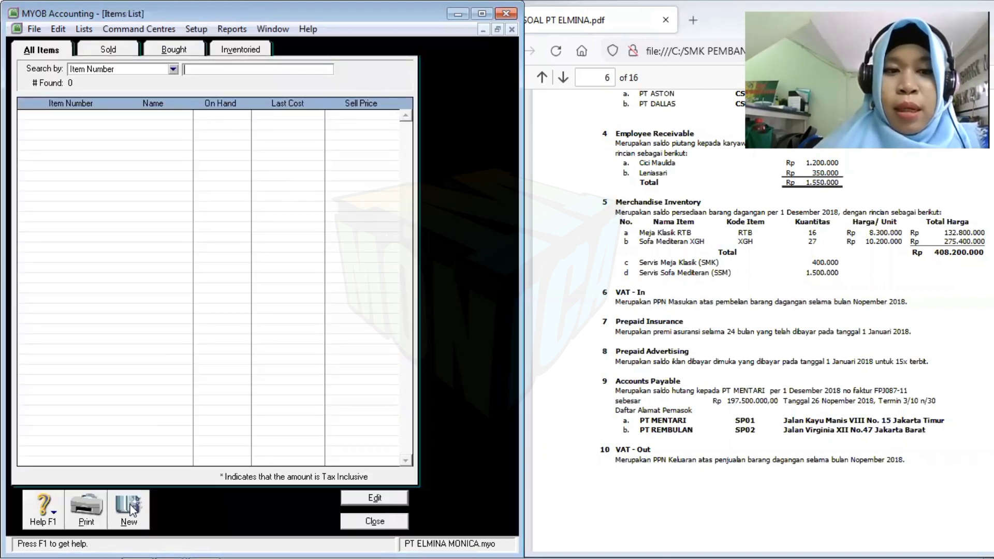
left_click(130, 510)
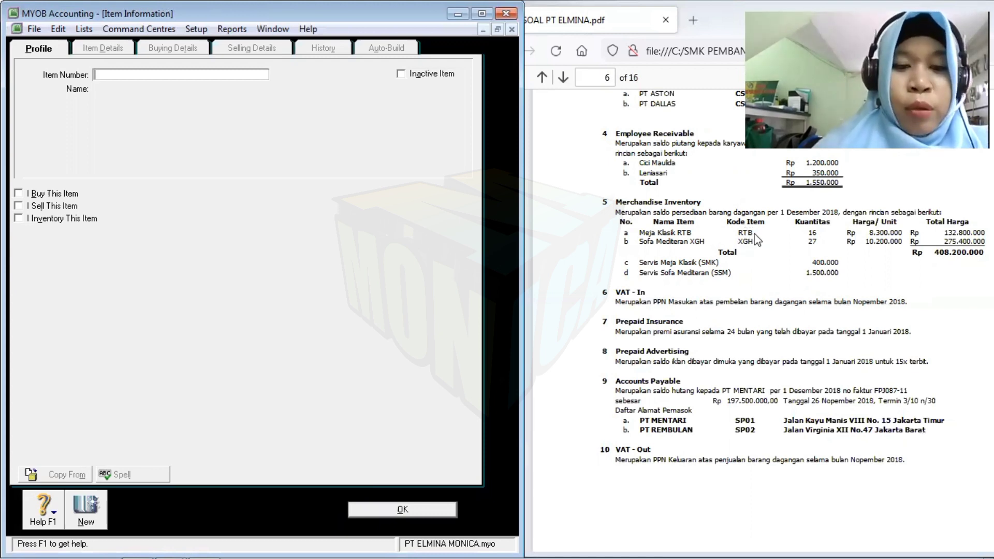
type("RTB")
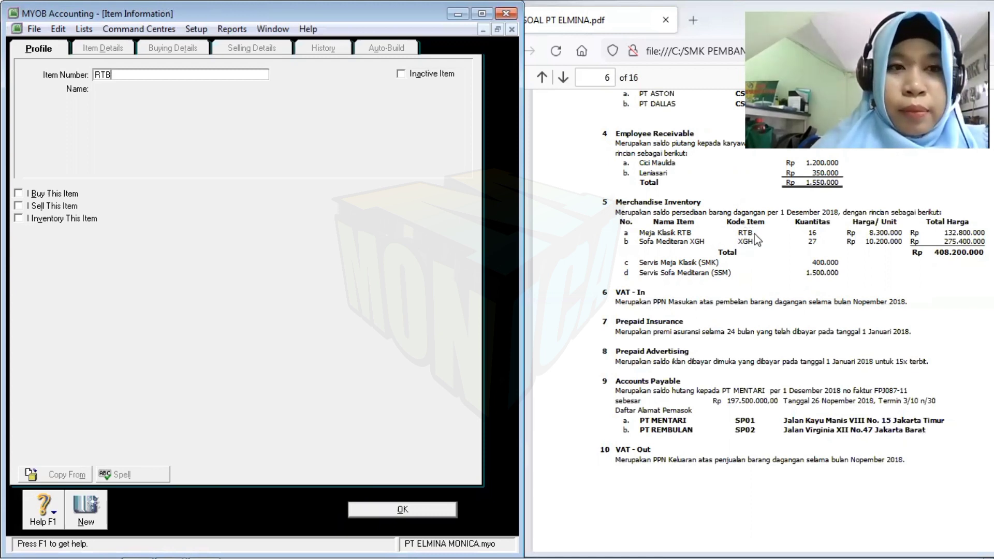
key("Tab")
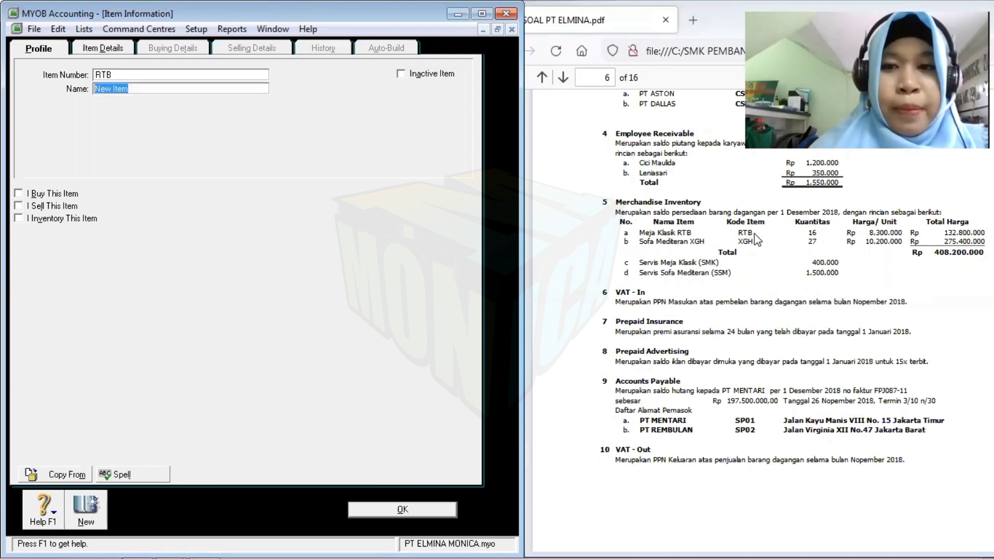
type("MEJA KLASI")
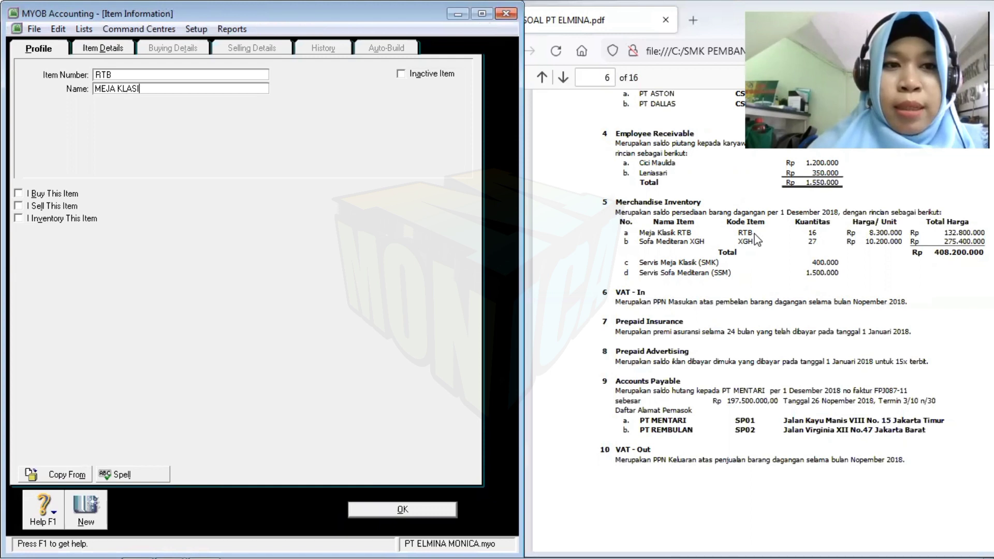
type("K RTB")
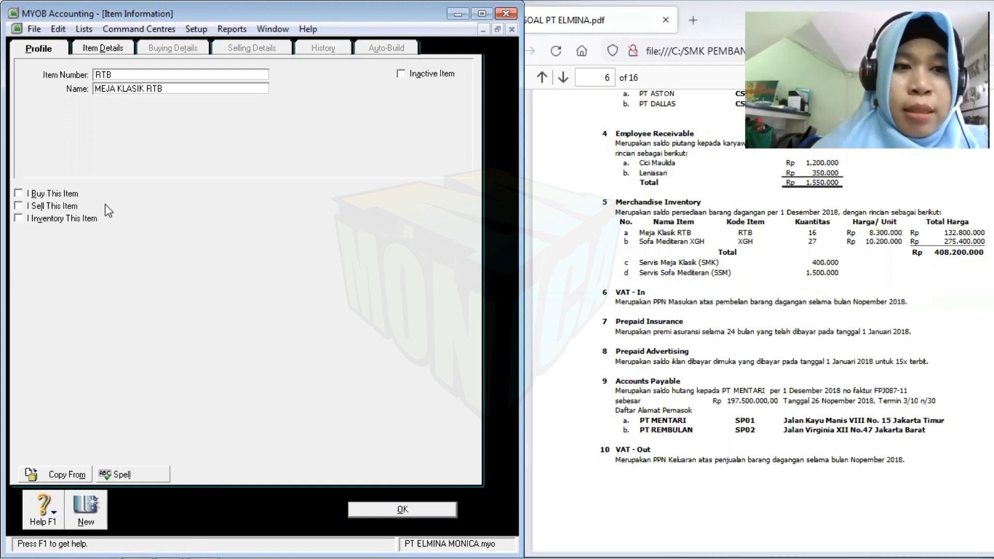
- Mark item RTB as bought, with 5-1000 Cost of Good Sold as the expense account for tracking costs
left_click(17, 194)
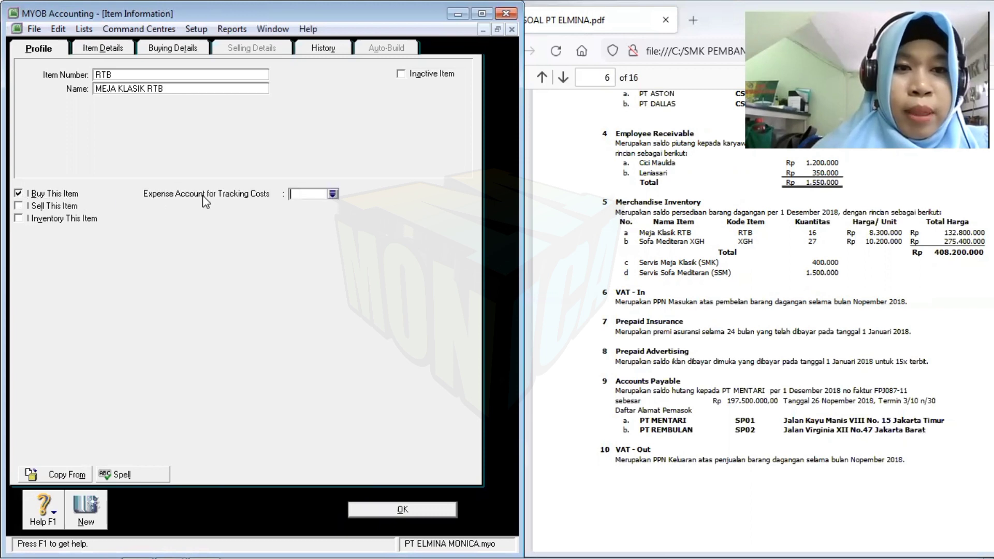
left_click(306, 193)
left_click(333, 194)
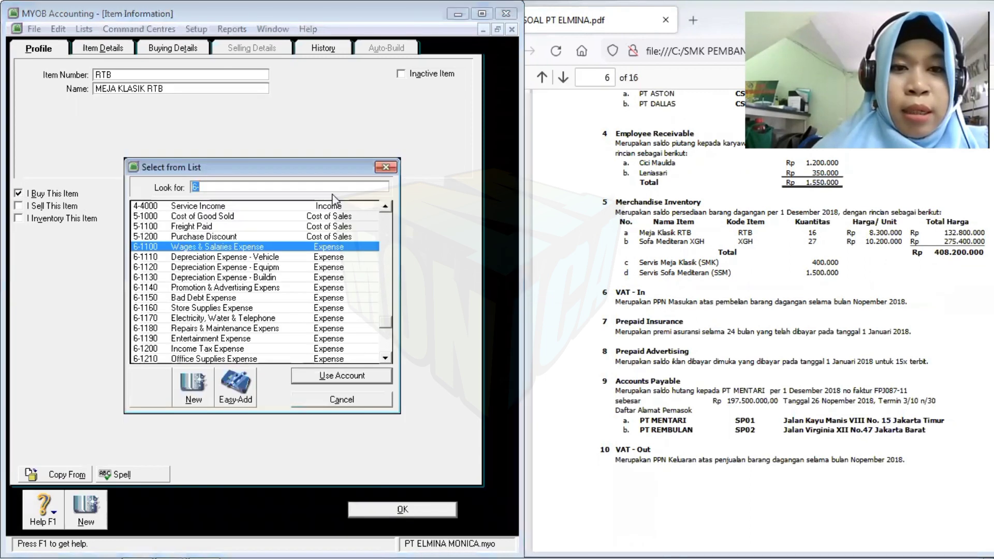
type("5")
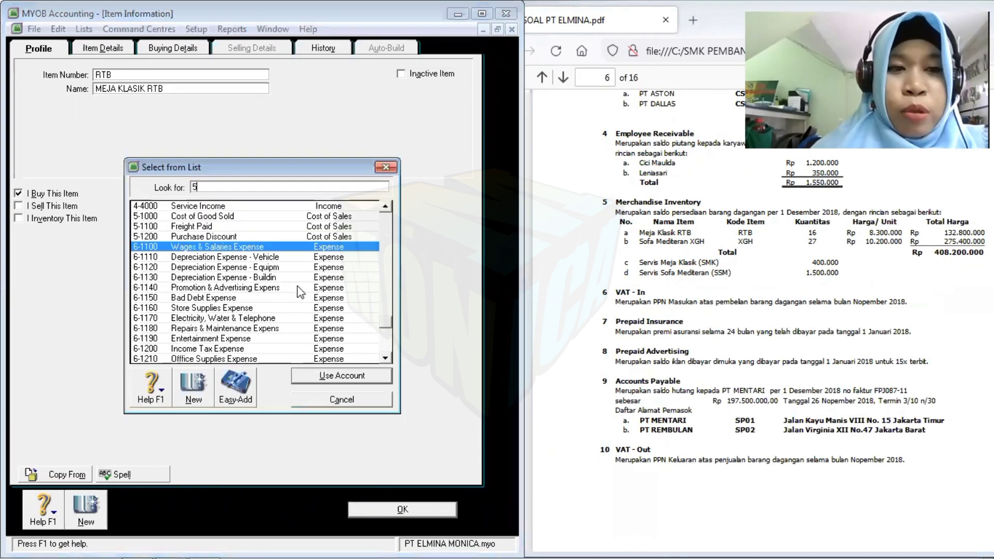
left_click(340, 374)
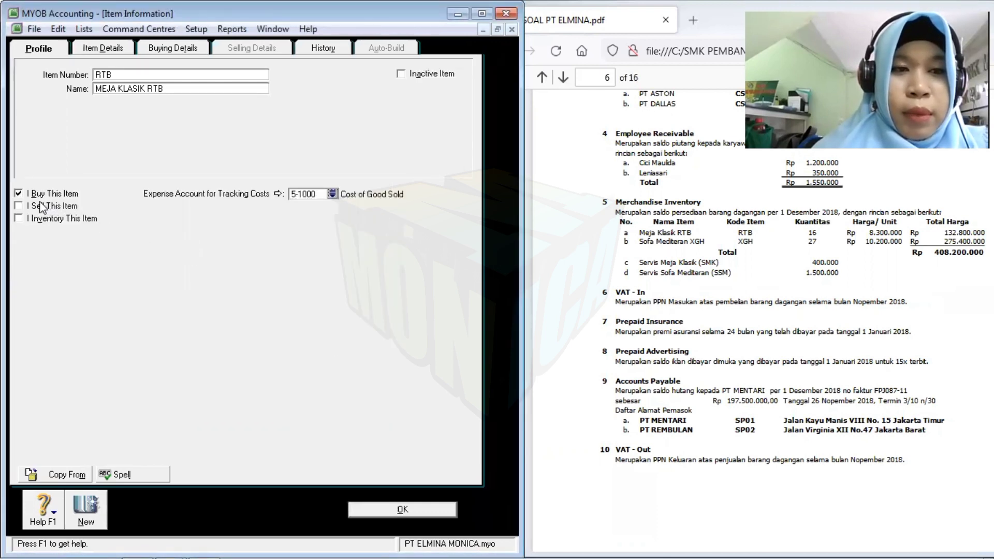
- Mark item RTB as sold, with 4-1000 Sales as the income account for tracking sales
left_click(17, 209)
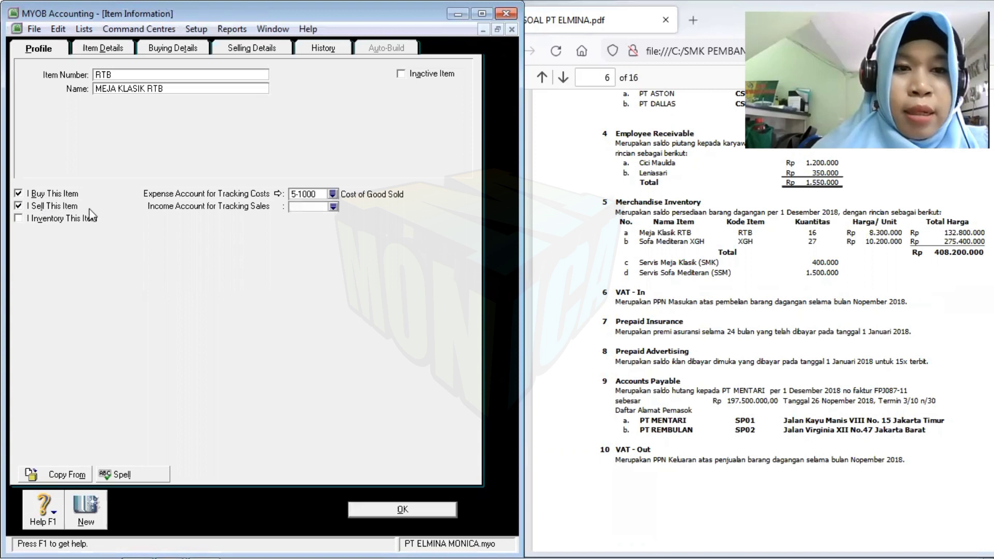
left_click(334, 207)
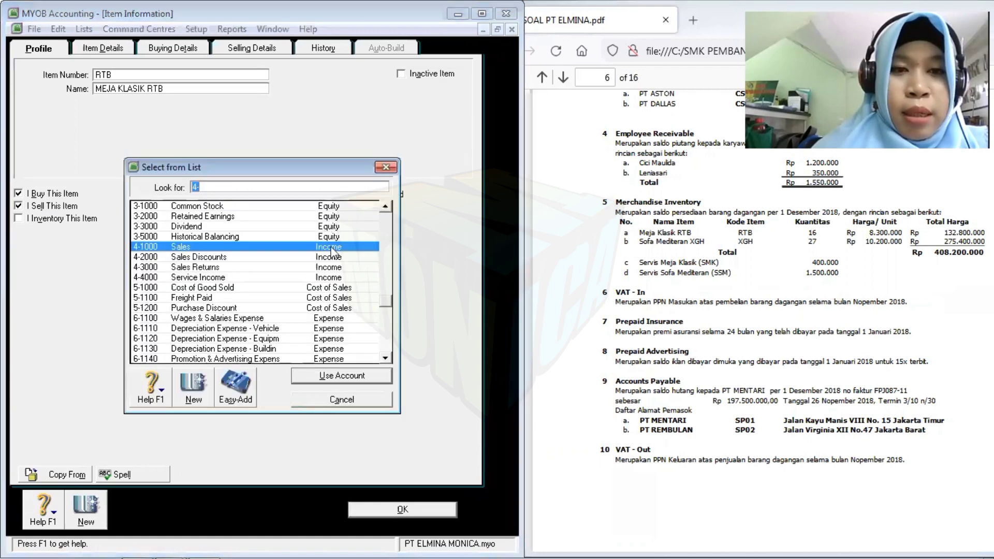
double_click(332, 248)
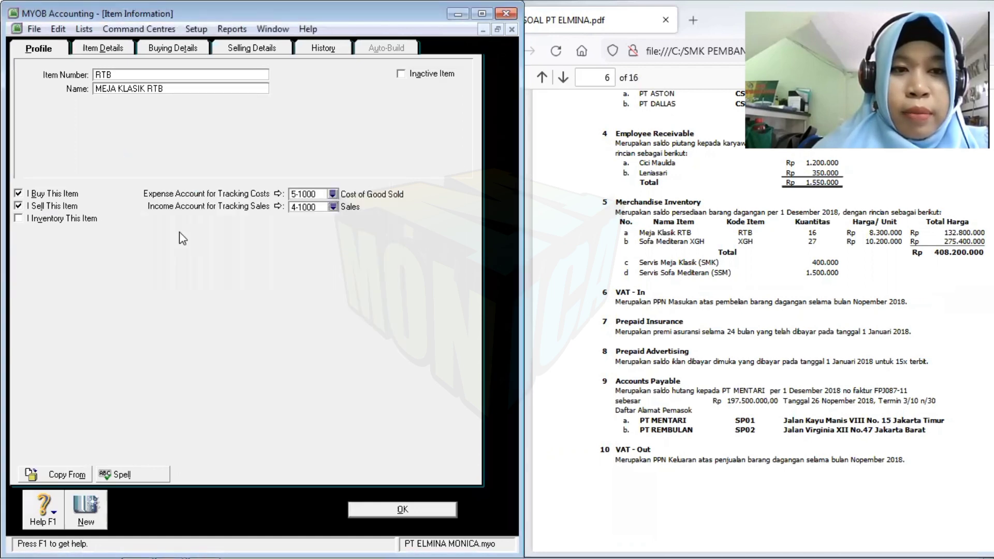
- Mark item RTB as inventoried, with asset account 1-1160 Merchandise Inventory and cost of sales account 5-1000 Cost of Good Sold
left_click(56, 224)
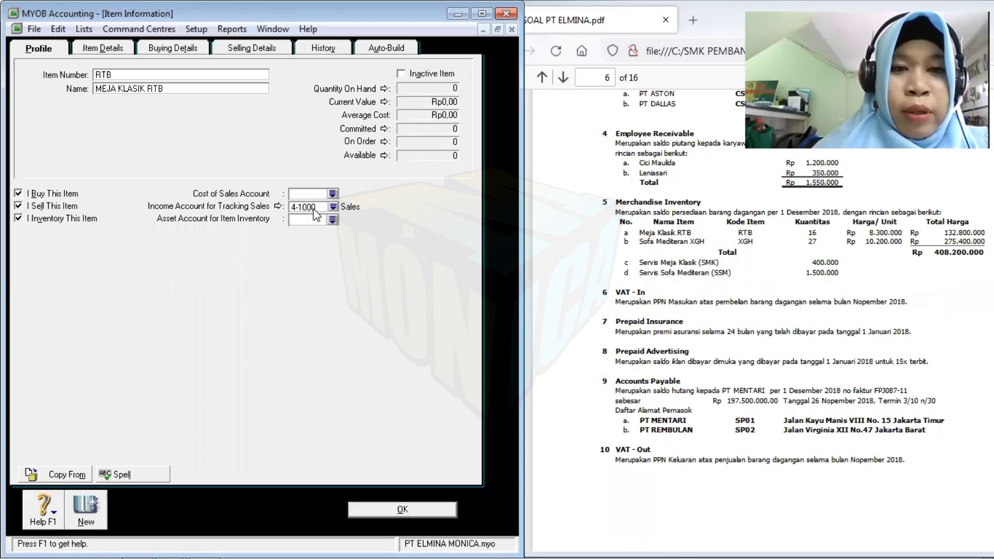
left_click(332, 221)
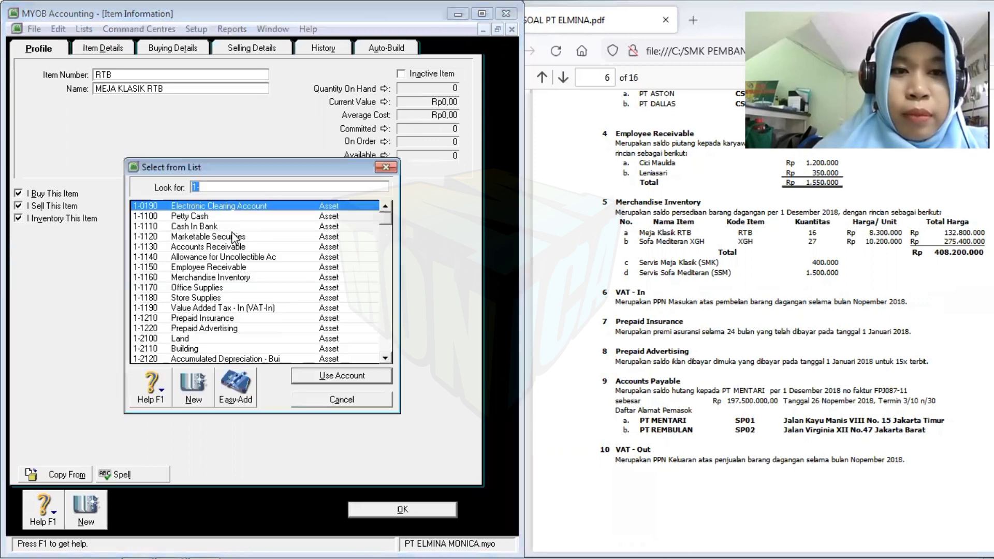
left_click(231, 276)
left_click(341, 377)
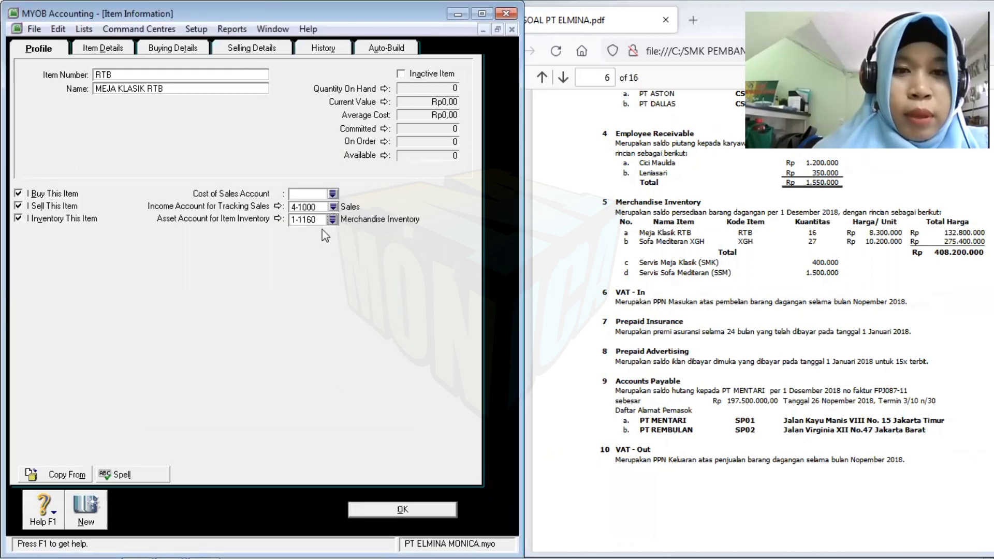
left_click(332, 194)
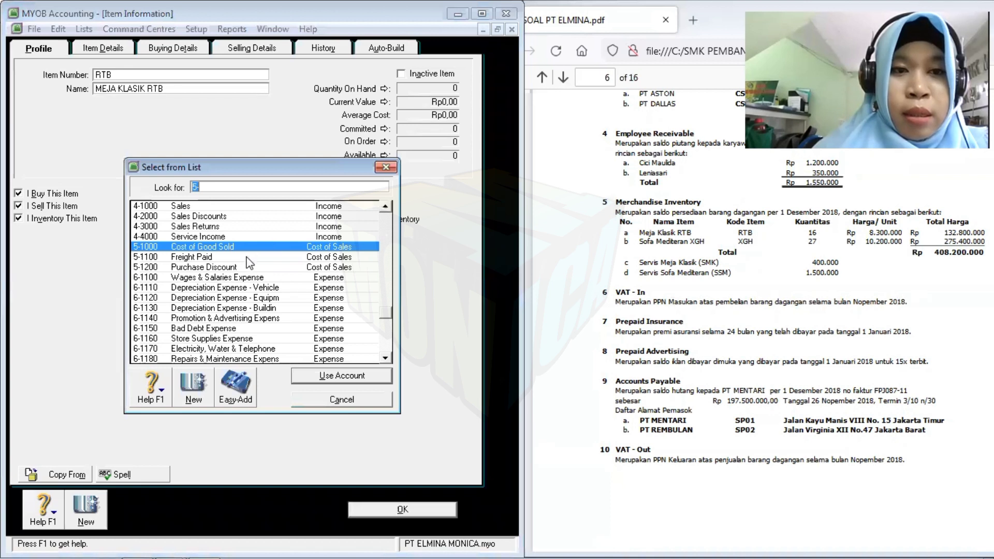
left_click(350, 375)
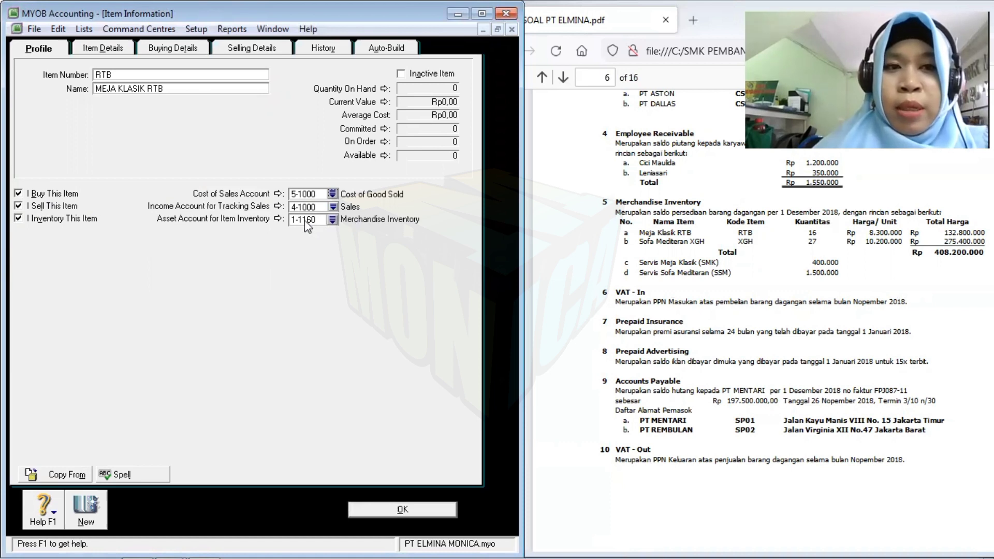
- Set item RTB's buying unit of measure to UNIT and its tax code when bought to PPN
left_click(174, 53)
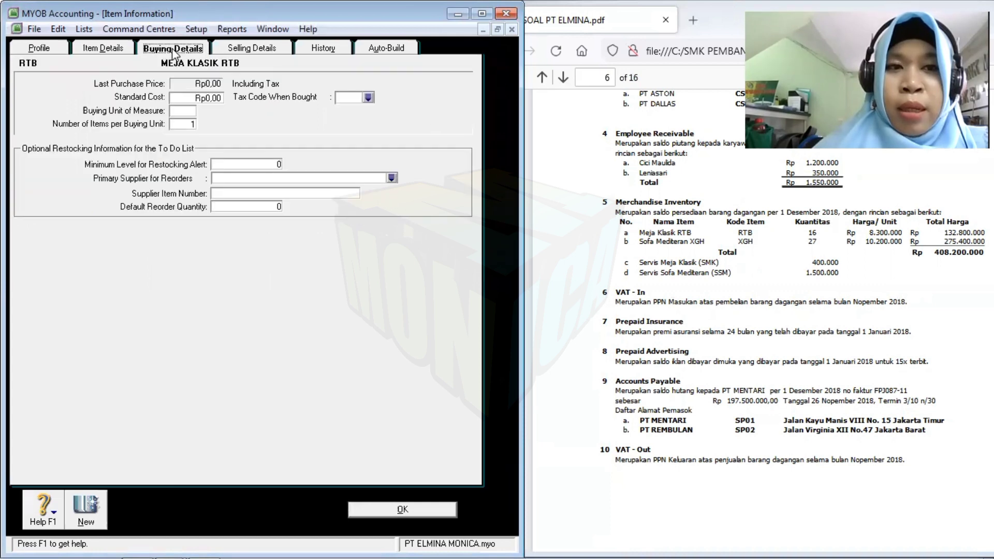
left_click(184, 111)
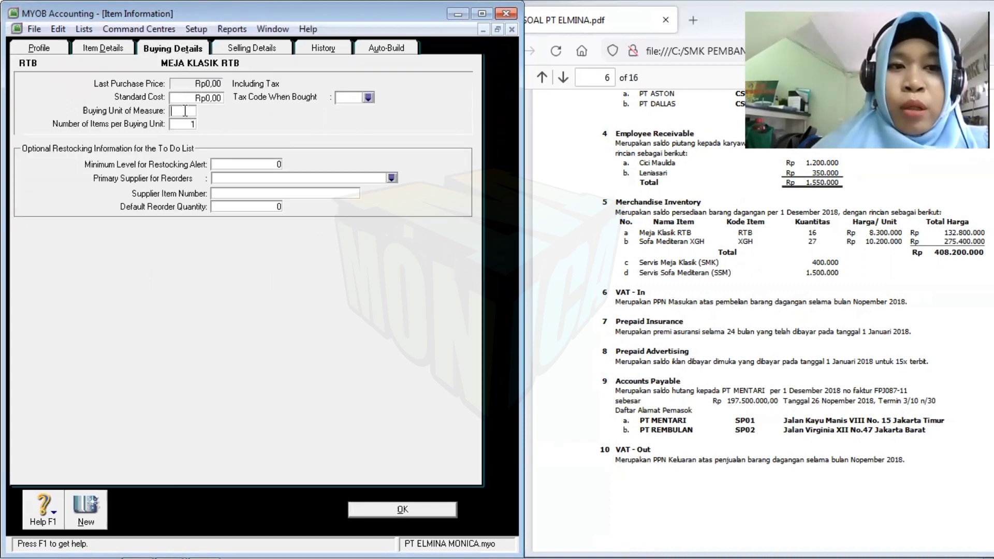
type("UNI")
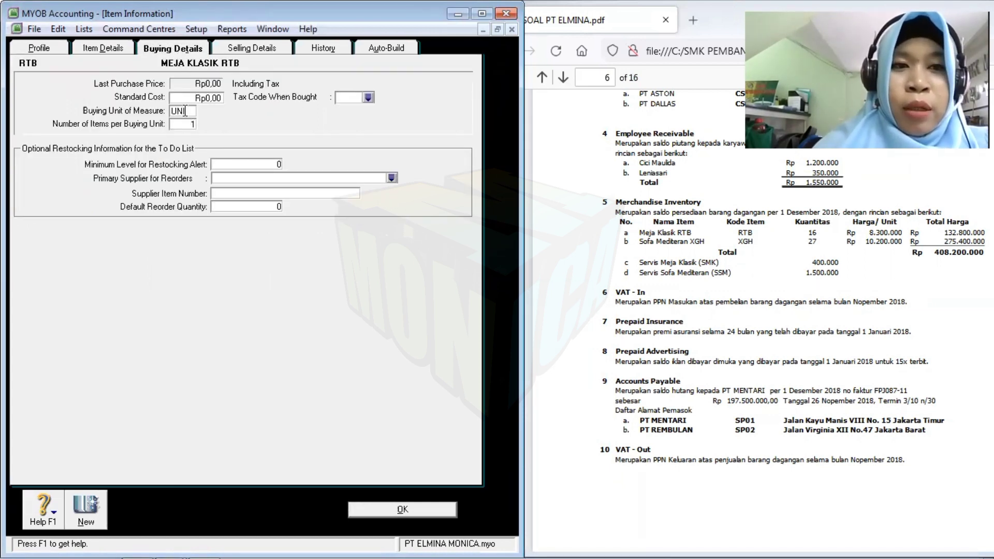
type("T")
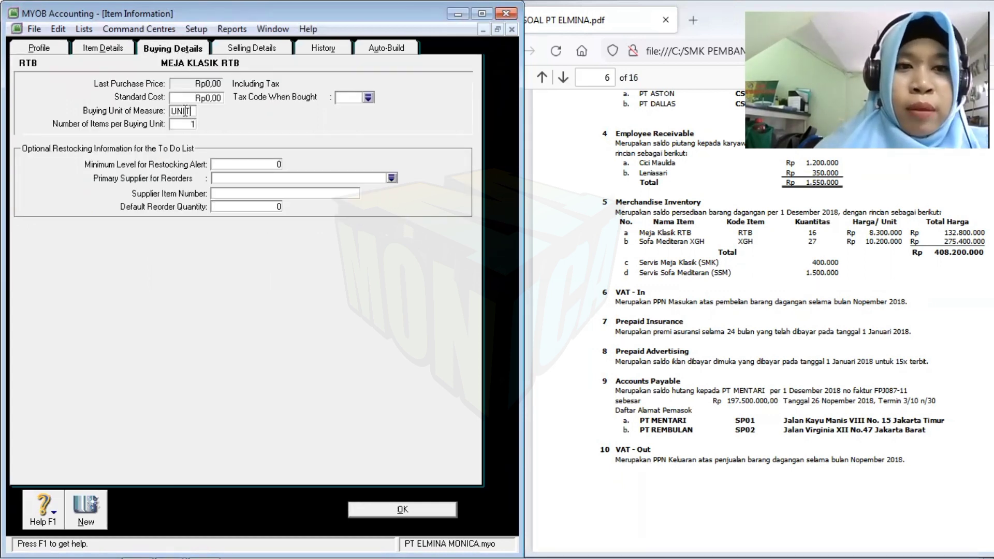
left_click(354, 97)
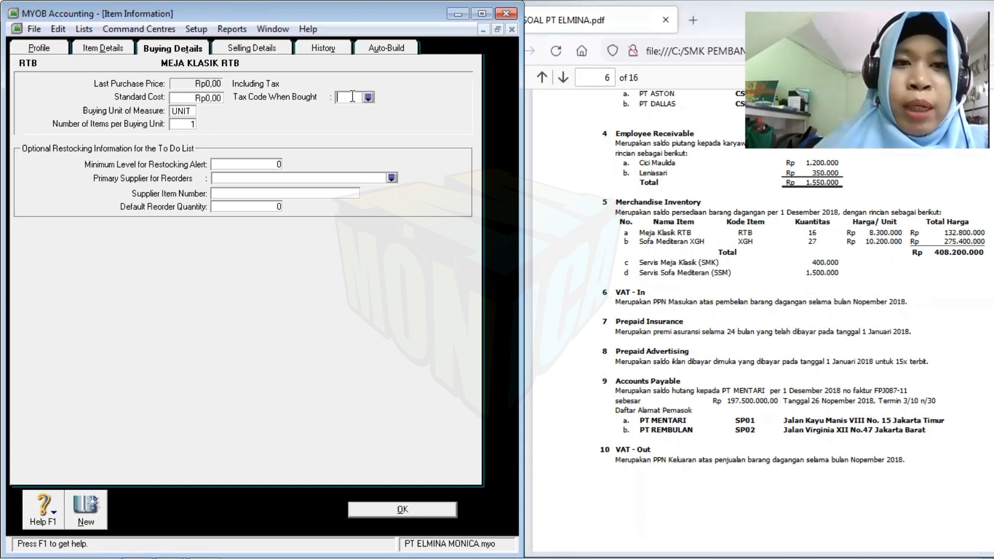
type("PPN")
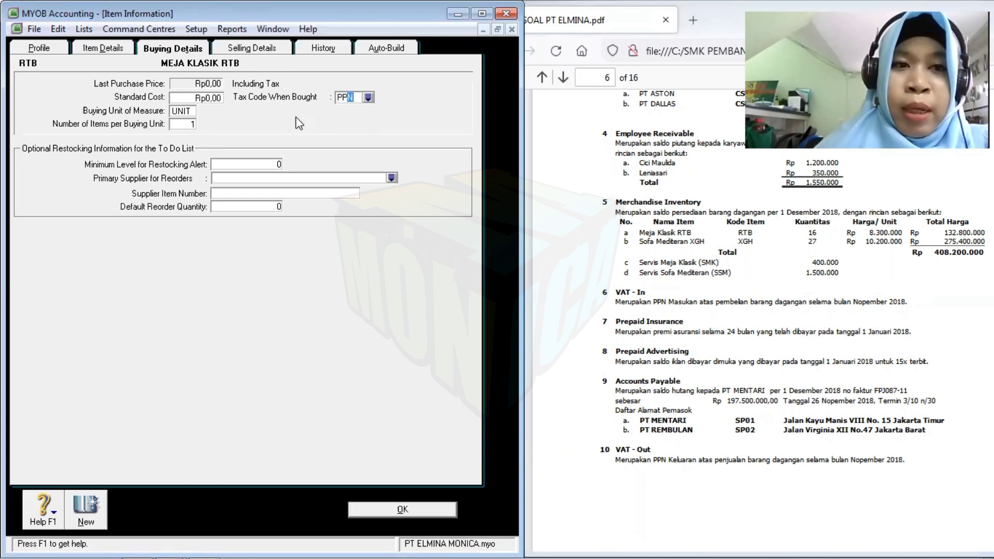
- Set item RTB's selling unit of measure to UNIT and its tax code when sold to PPN, and save the item
left_click(267, 52)
left_click(167, 90)
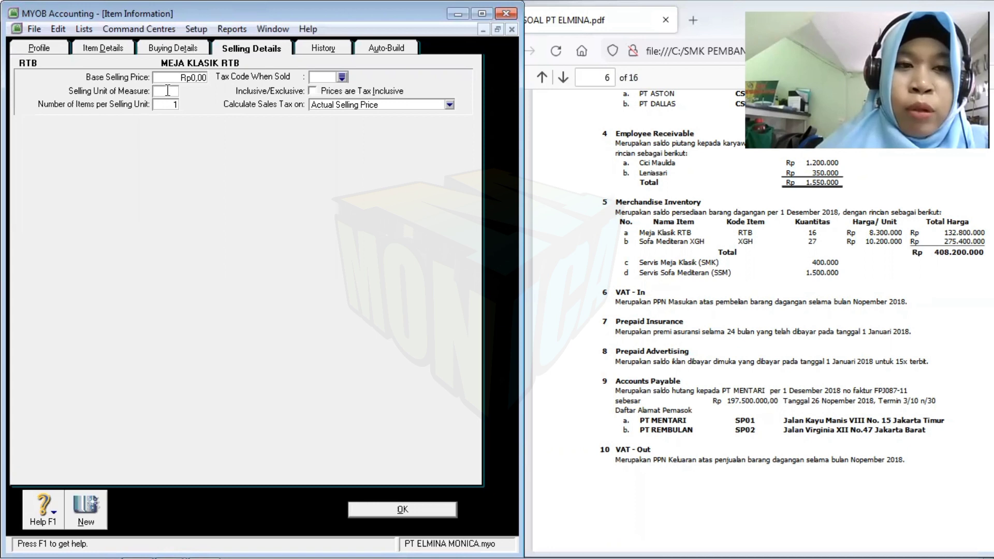
type("UNIT")
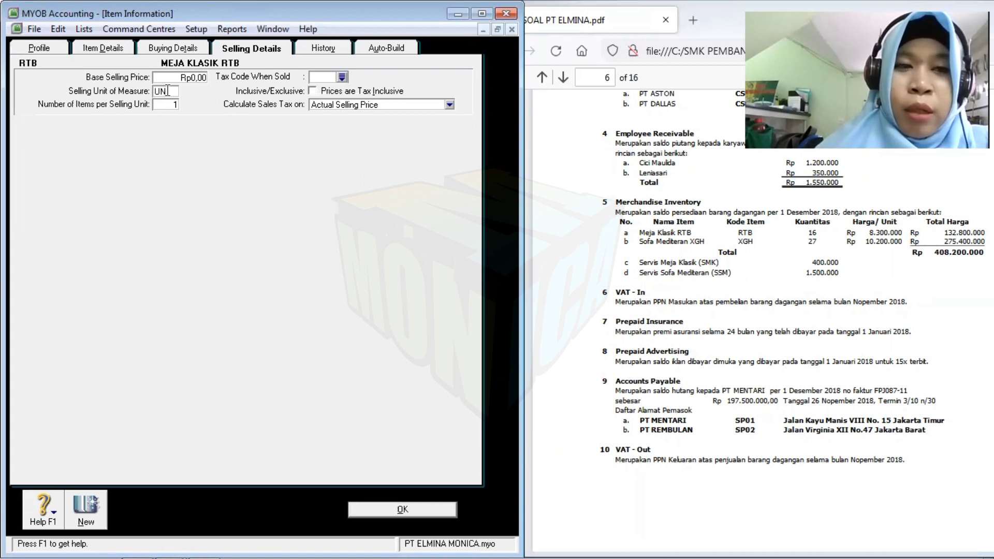
left_click(329, 78)
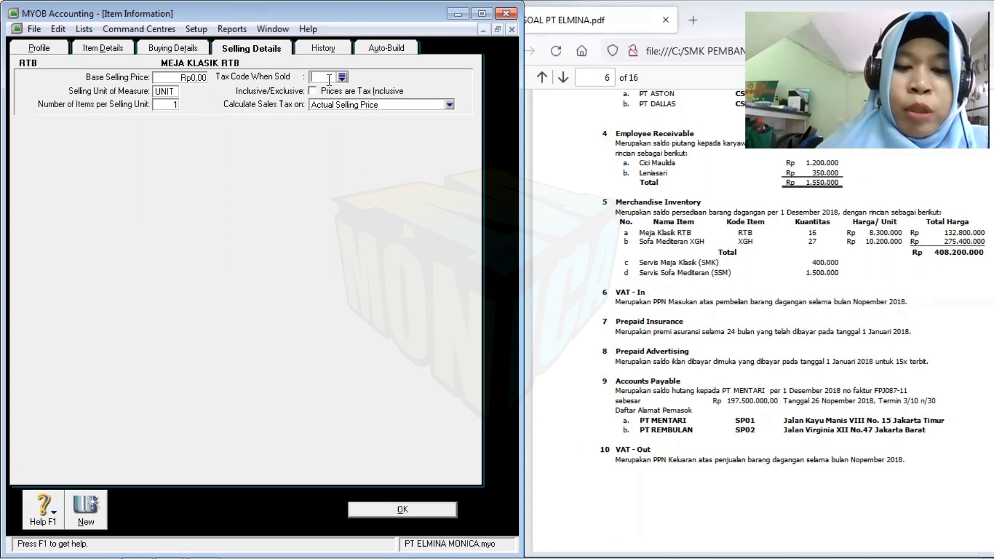
type("PPN")
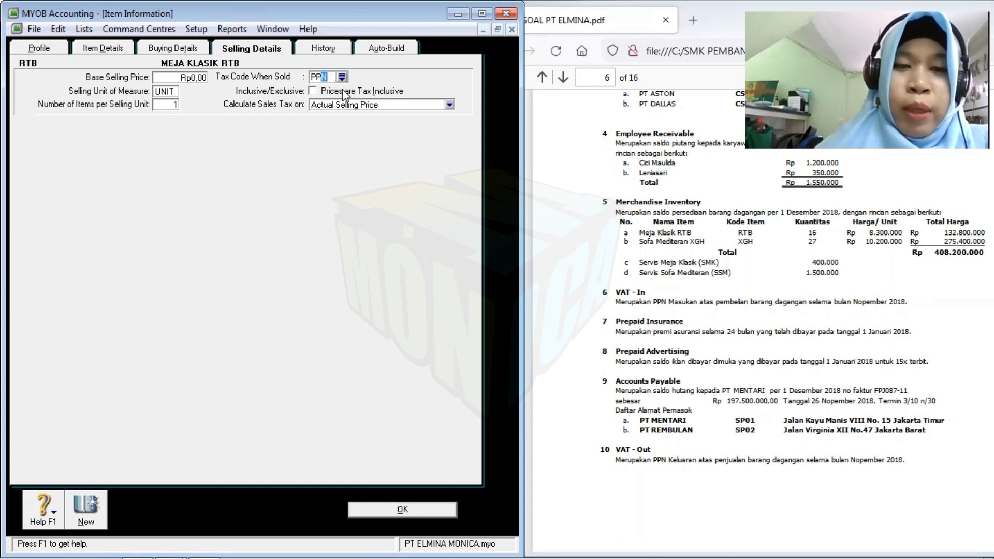
key("Tab")
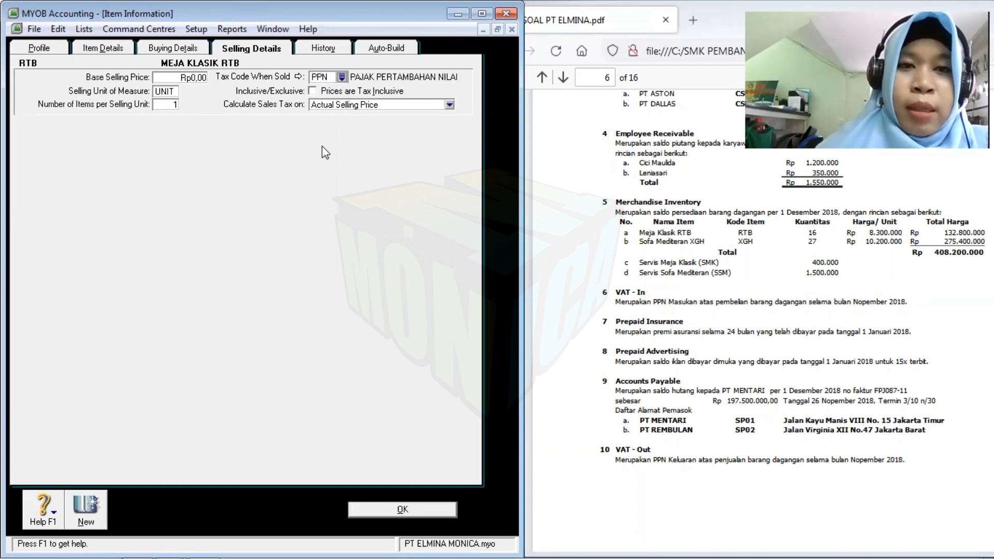
left_click(341, 77)
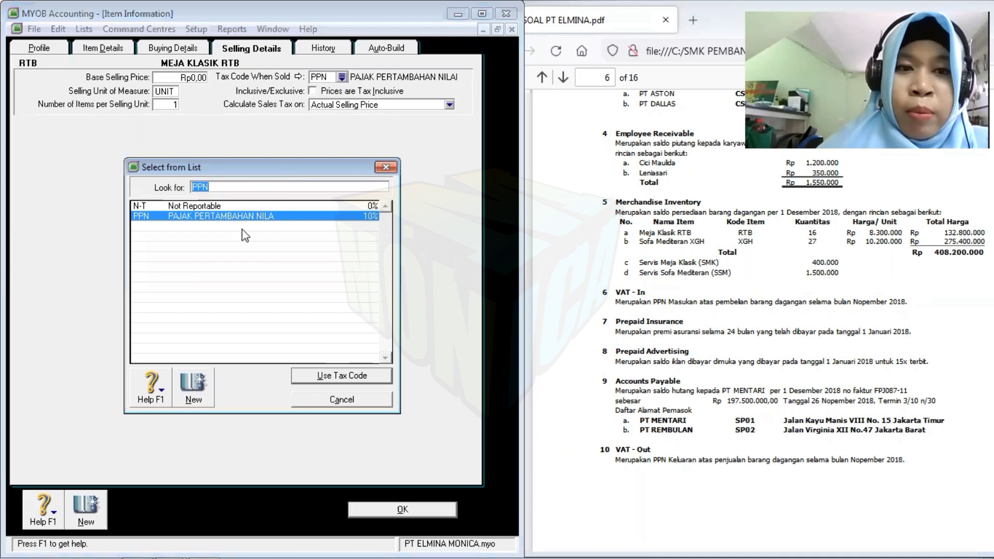
left_click(344, 376)
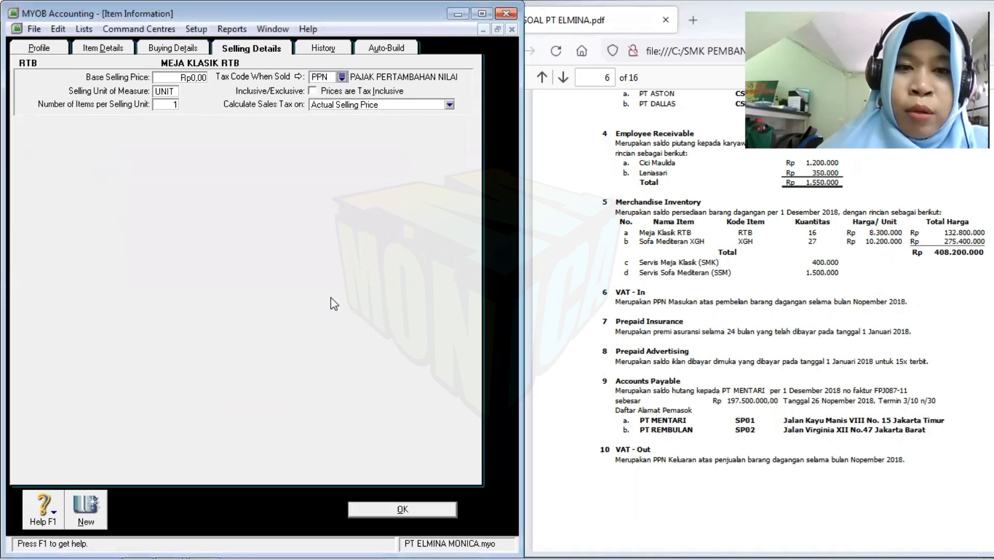
left_click(53, 49)
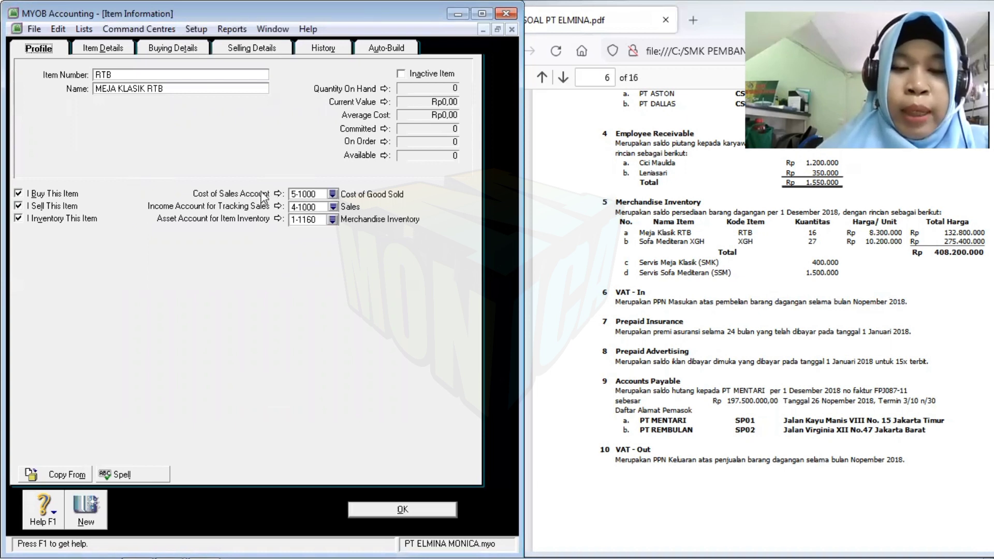
left_click(420, 509)
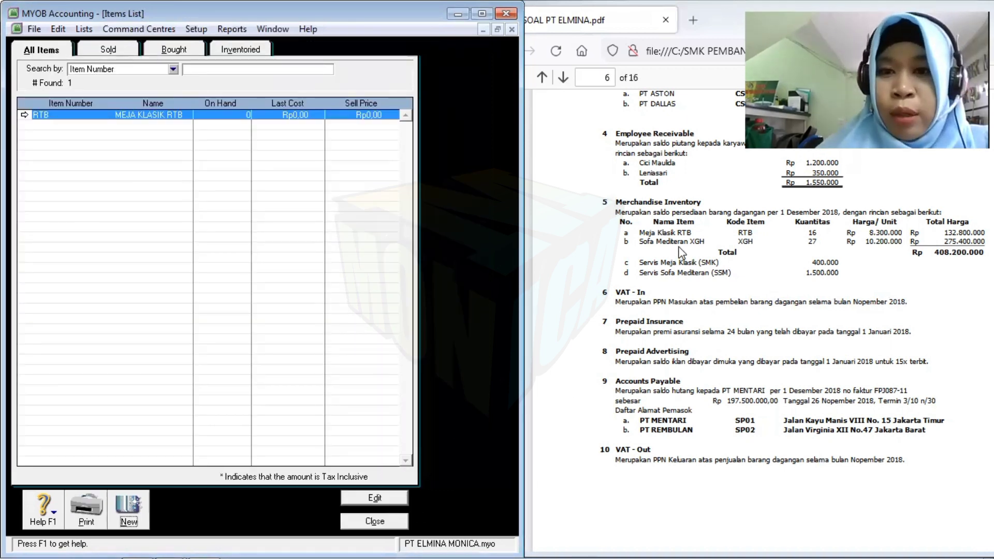
- Create an inventory item numbered XGH with the name SOFA MEDITERAN XGH
left_click(137, 510)
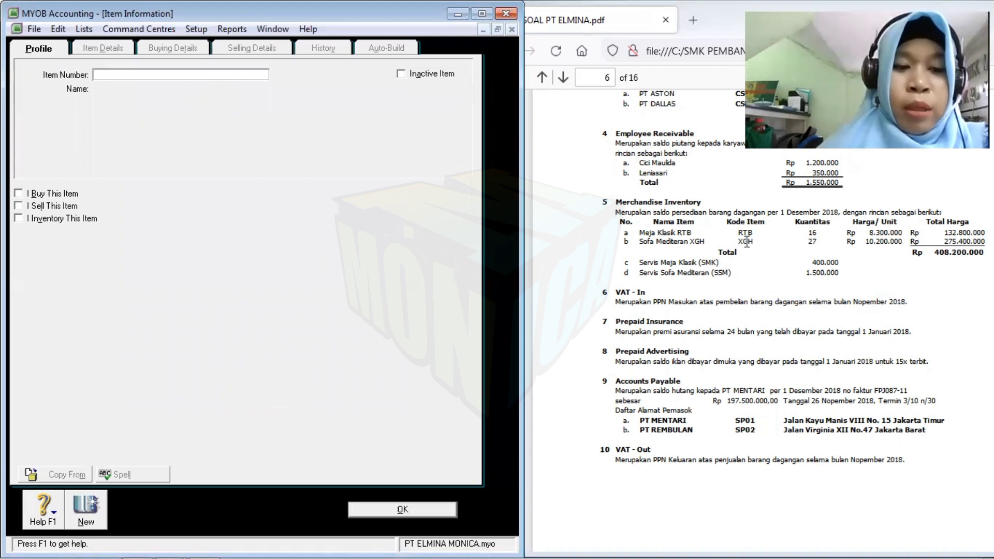
type("XGH")
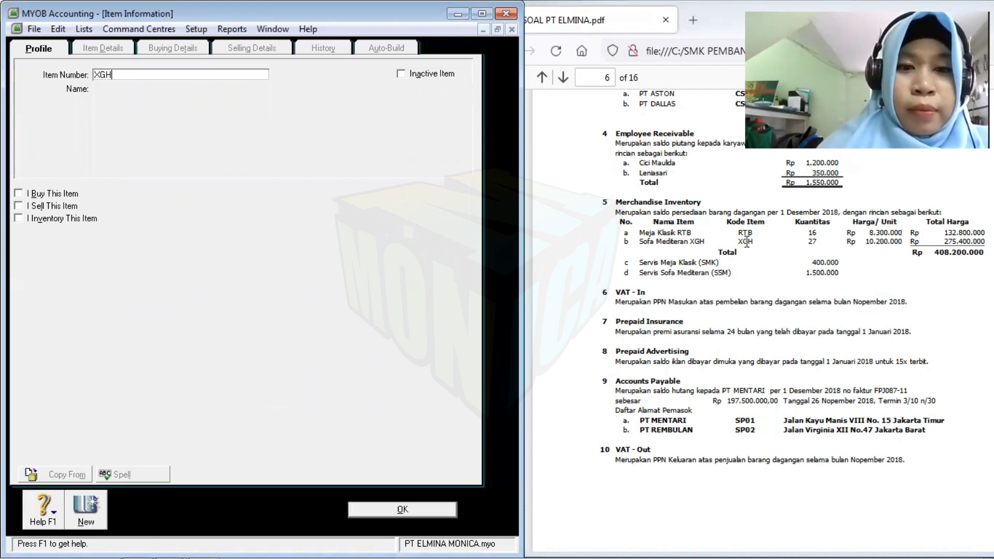
key("Tab")
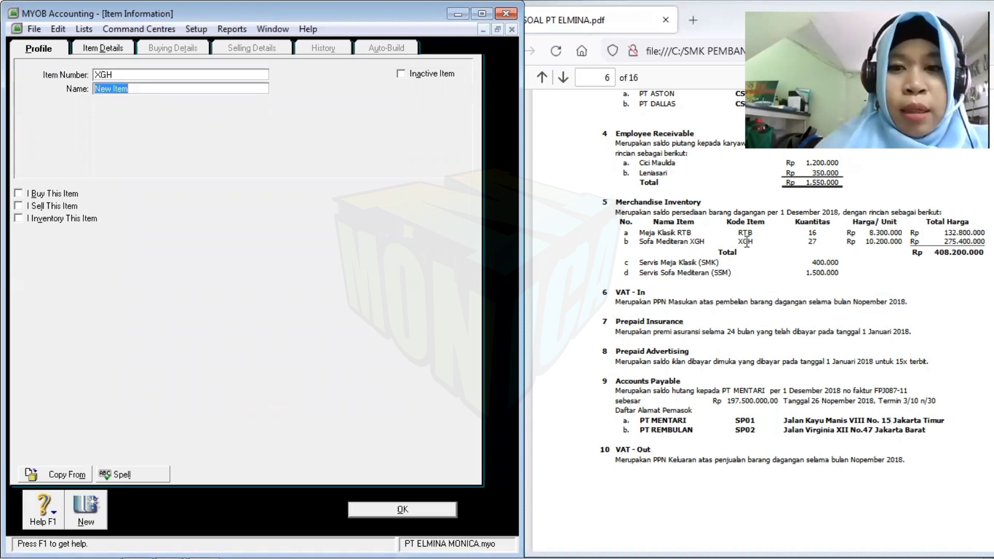
type("S")
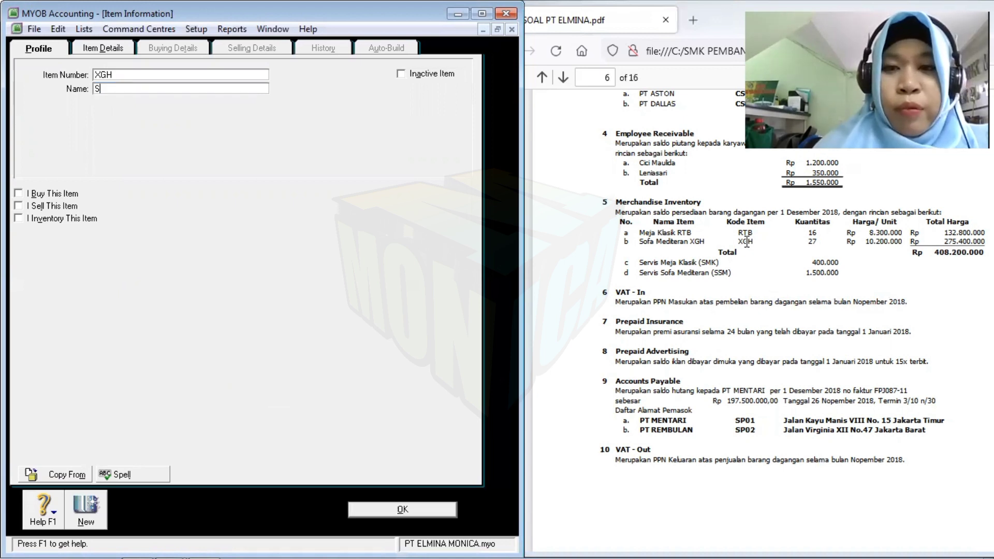
type("OFA MED")
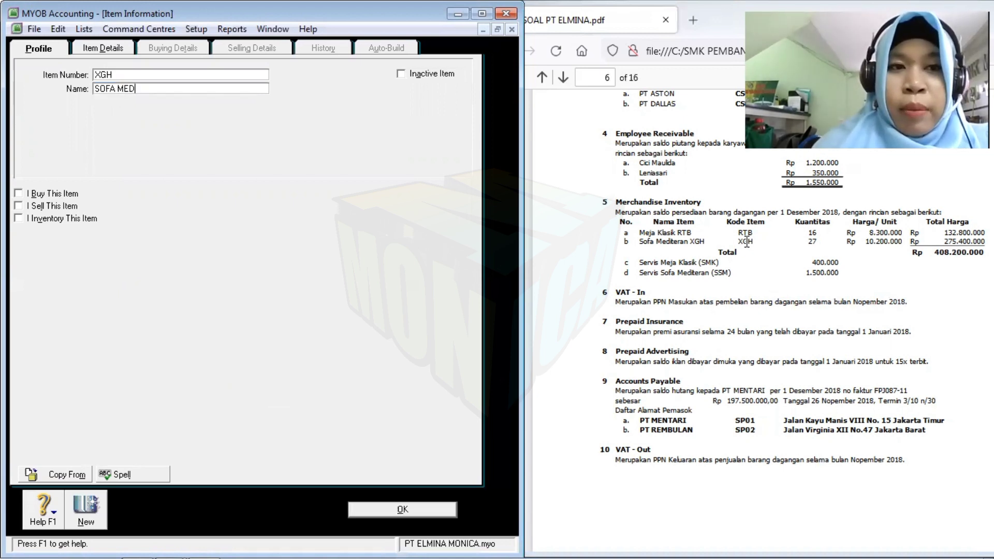
type("ITERAN XGH")
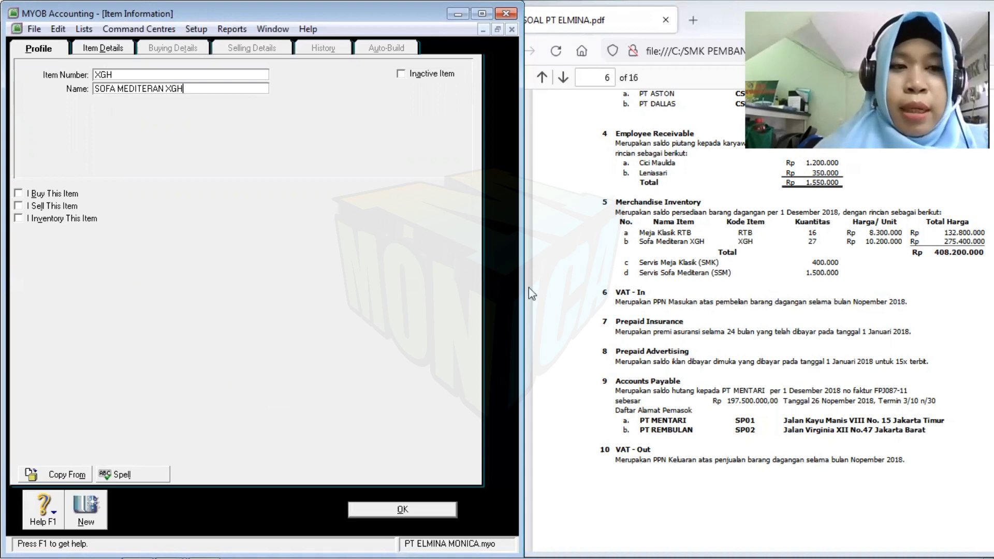
- Mark item XGH as bought, sold and inventoried
left_click(18, 195)
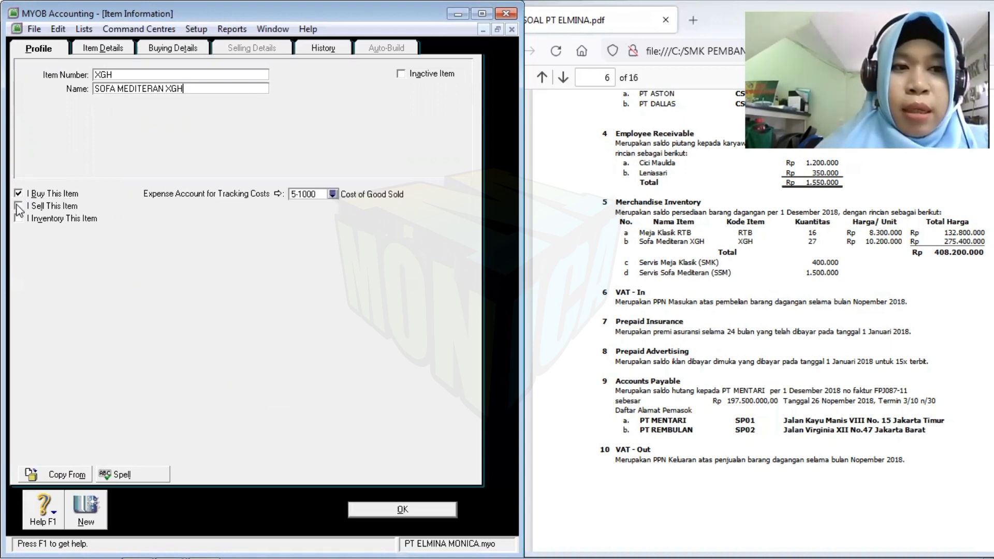
left_click(17, 208)
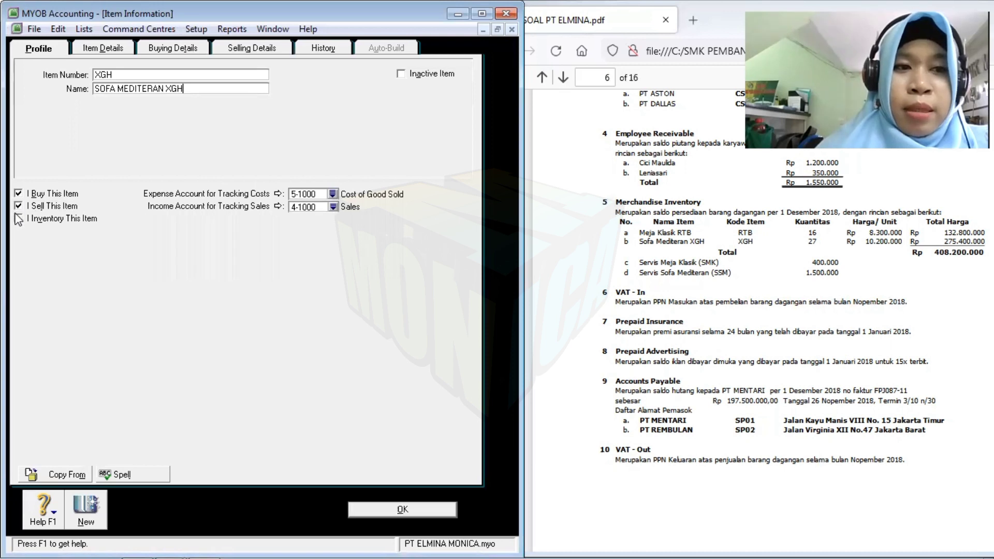
left_click(18, 219)
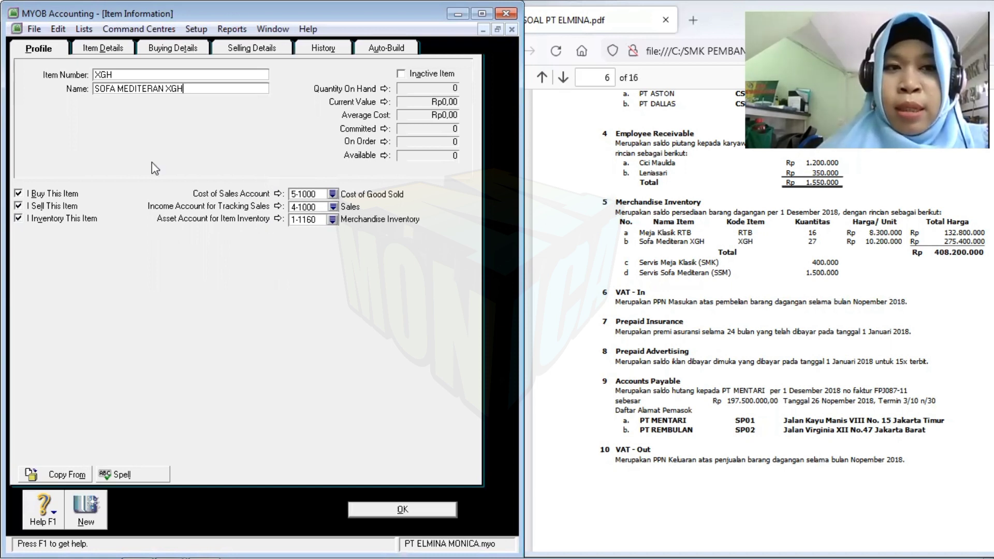
- Check the buying and selling details of item XGH, save the item and close the items list
left_click(173, 48)
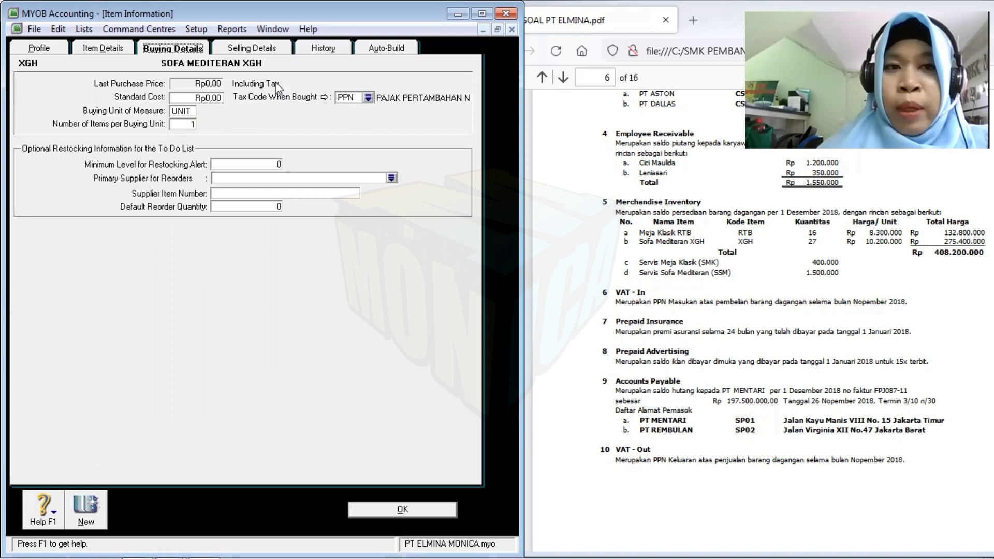
left_click(261, 52)
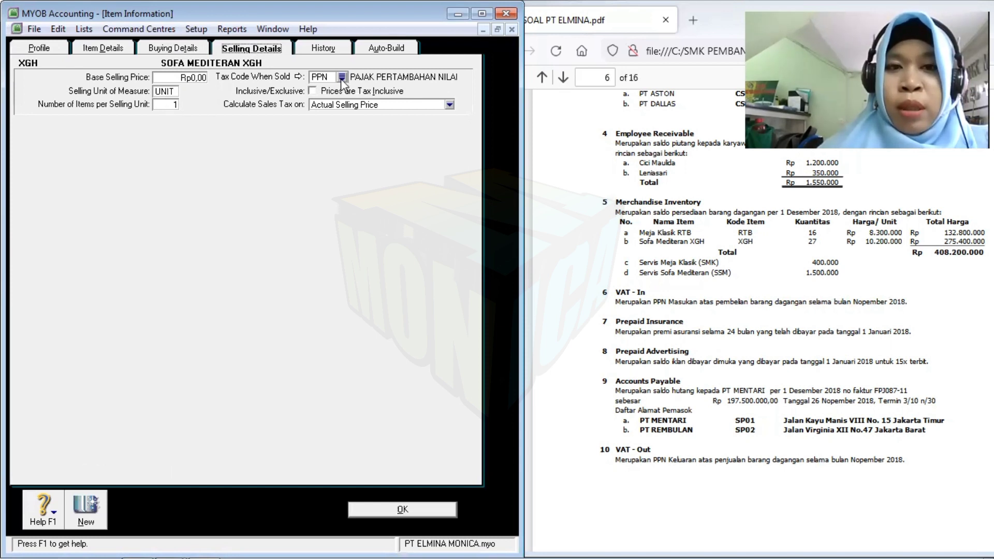
left_click(39, 47)
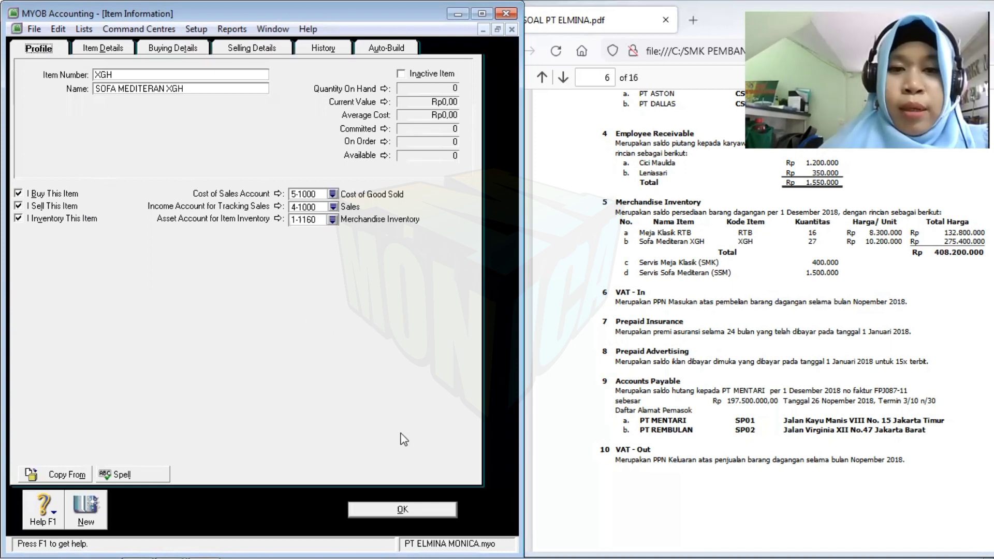
left_click(404, 510)
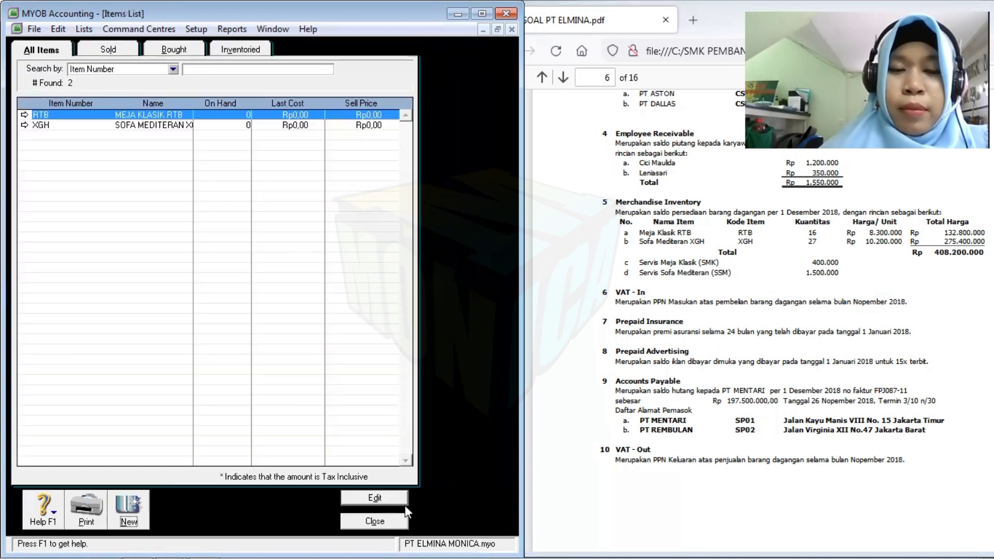
left_click(375, 522)
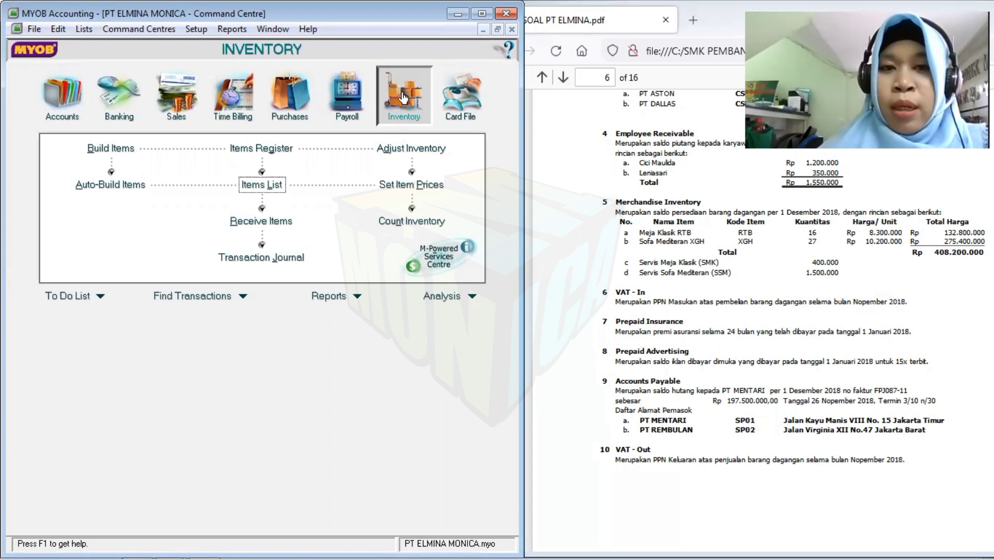
- Enter the counted inventory quantities from the PDF: 16 for item RTB and 27 for item XGH
left_click(417, 226)
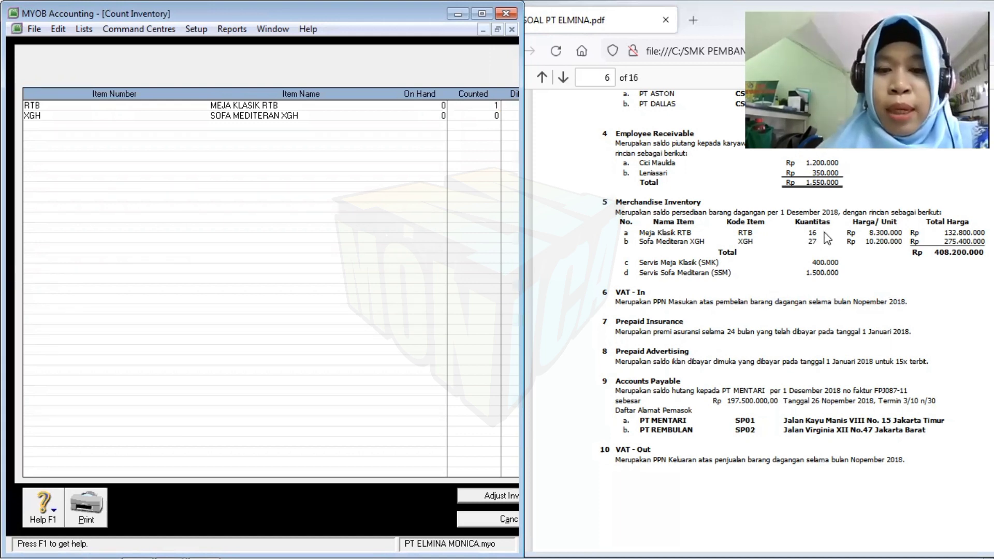
left_click(482, 115)
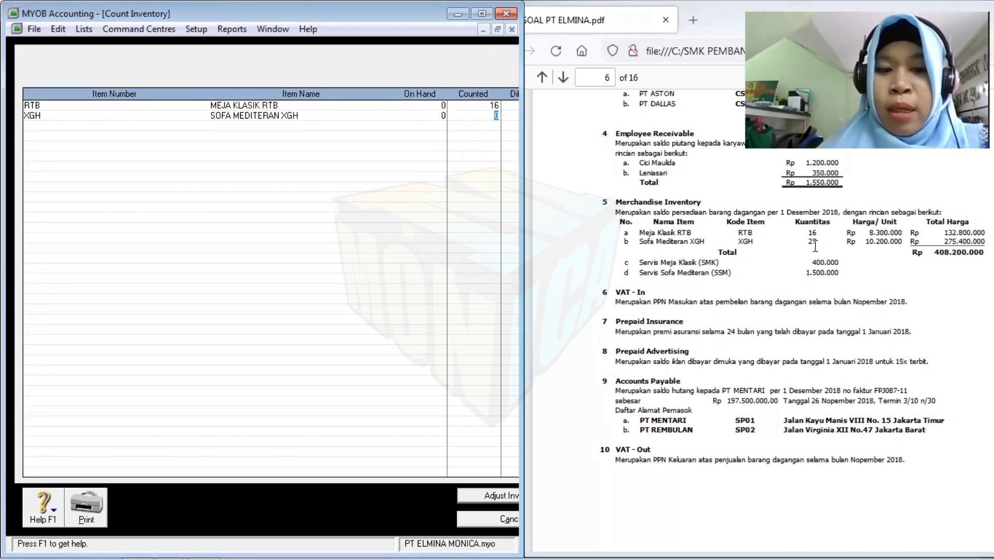
type("27")
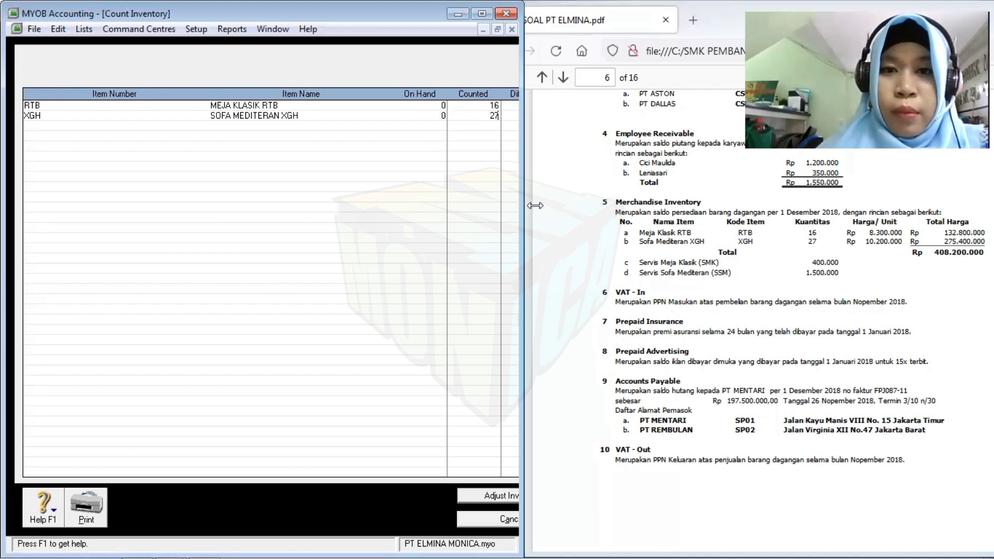
left_click_drag(521, 206, 568, 205)
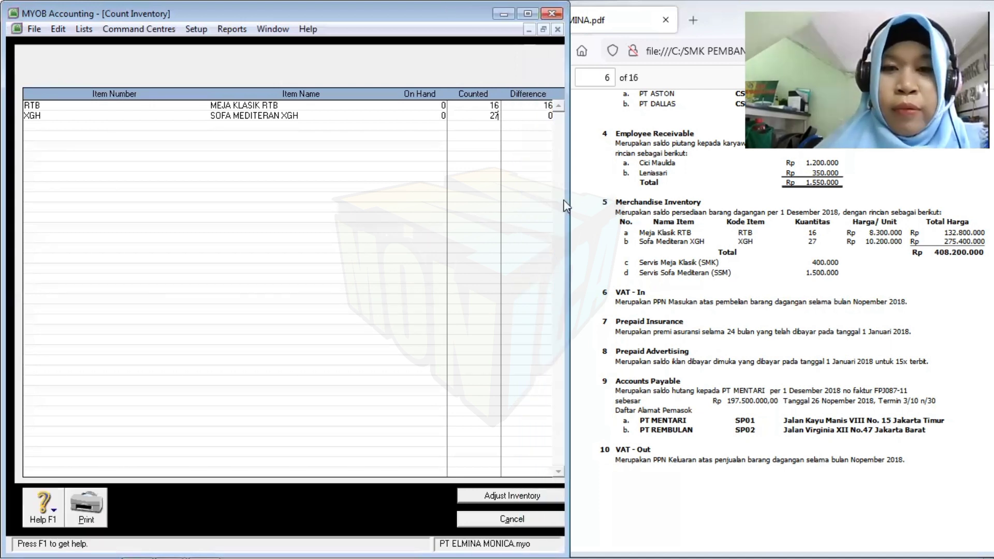
key("Tab")
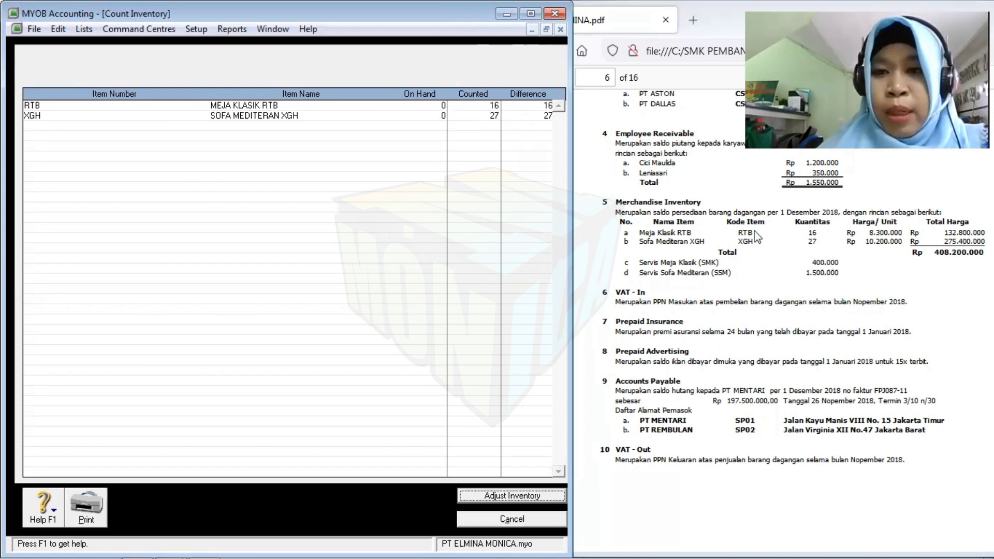
left_click(494, 115)
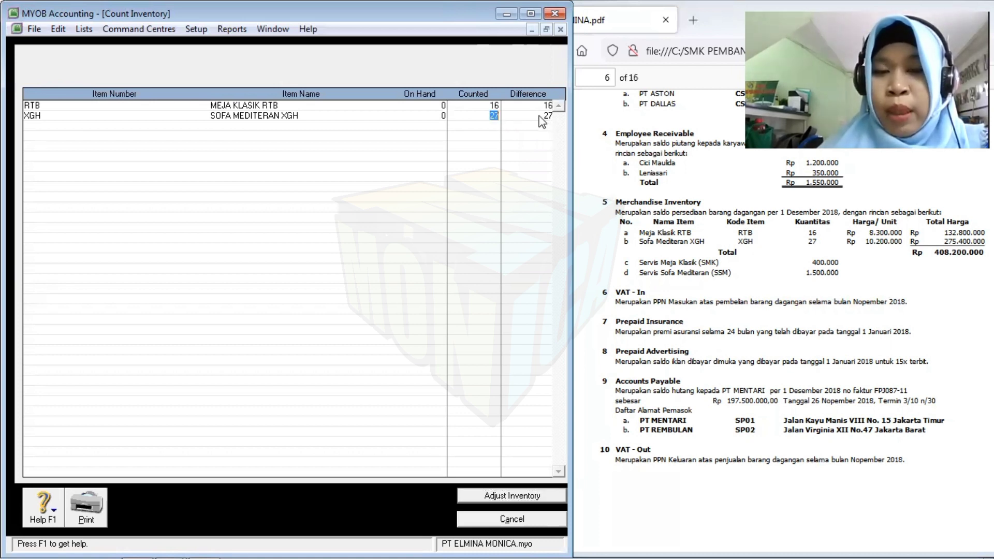
- Adjust the inventory to the counted quantities as opening balances, using 1-1160 Merchandise Inventory as the default adjustment account
key("Tab")
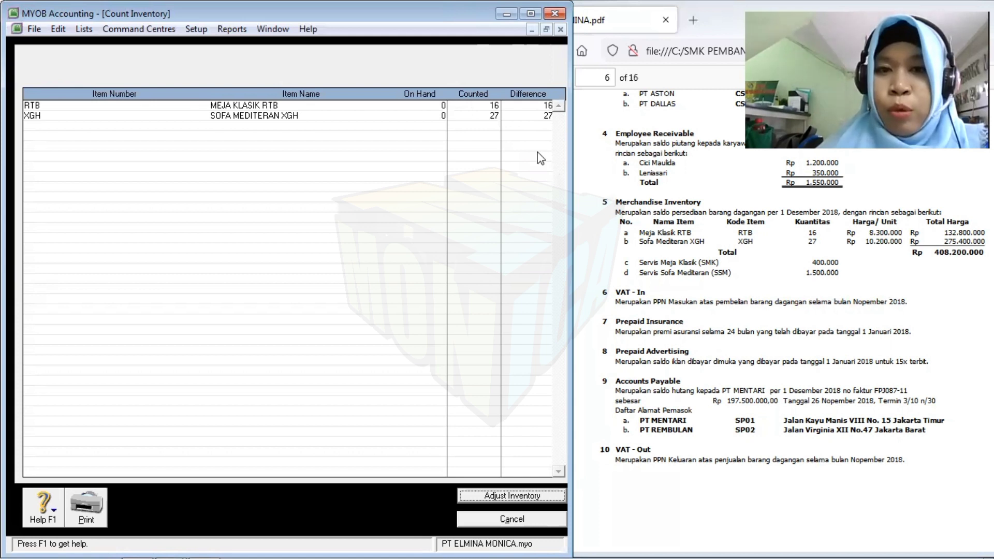
left_click(525, 498)
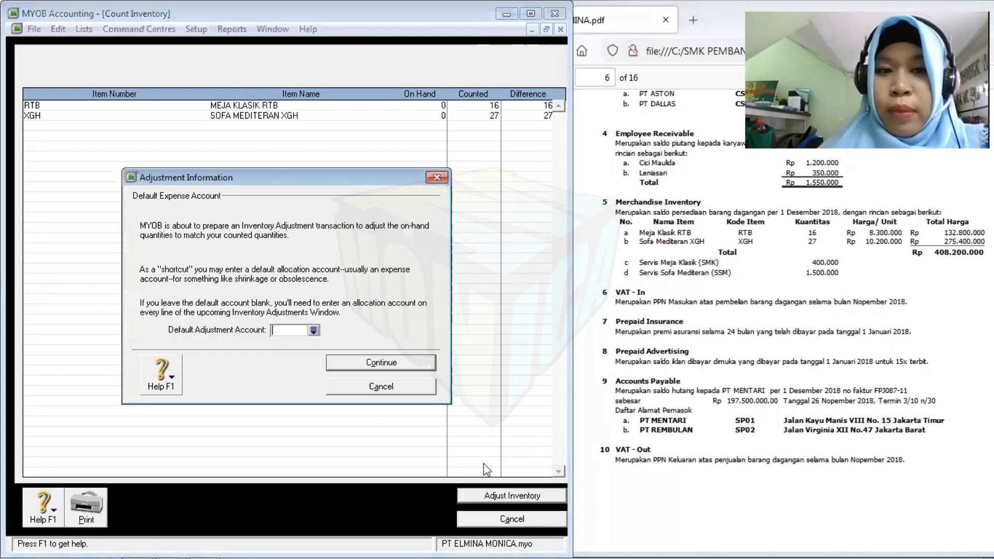
left_click(314, 330)
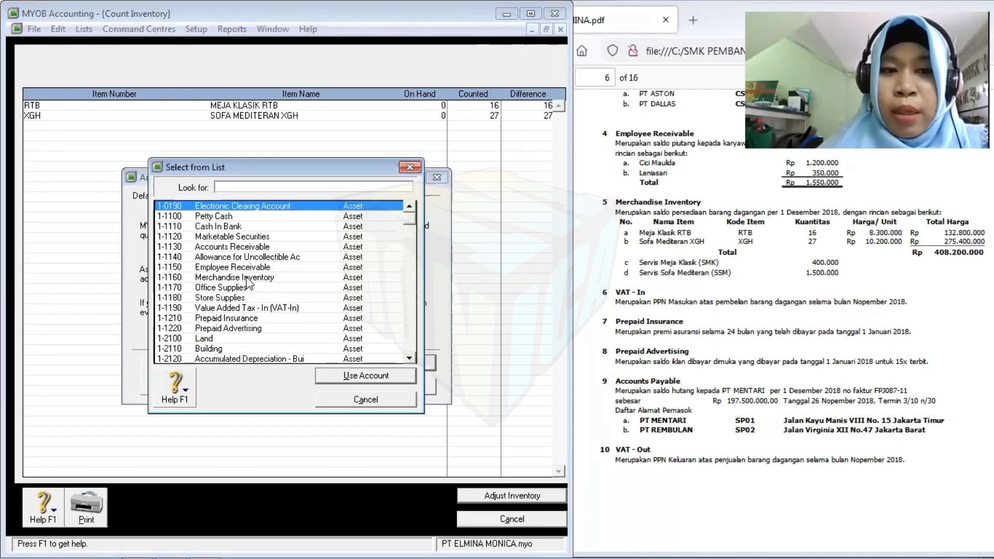
type("1-1160")
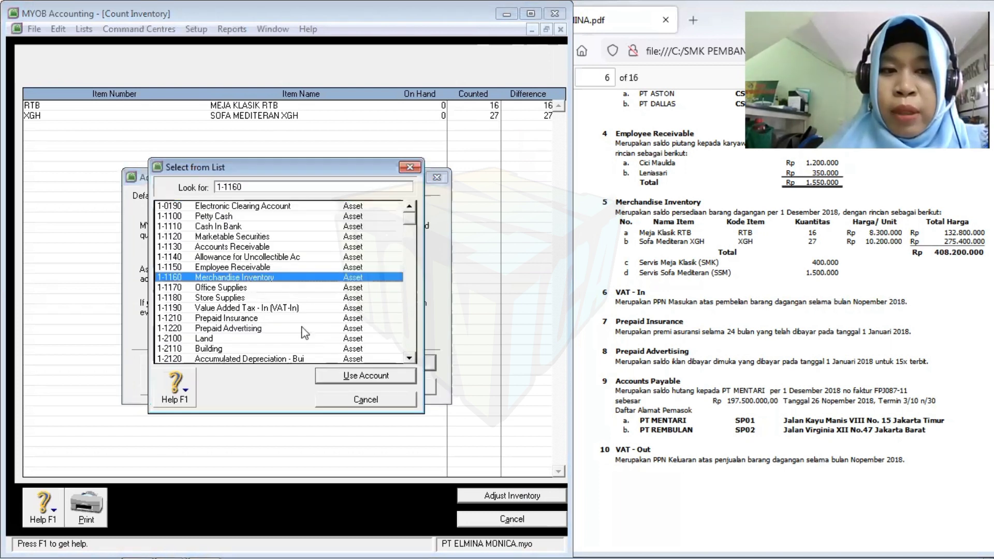
left_click(342, 376)
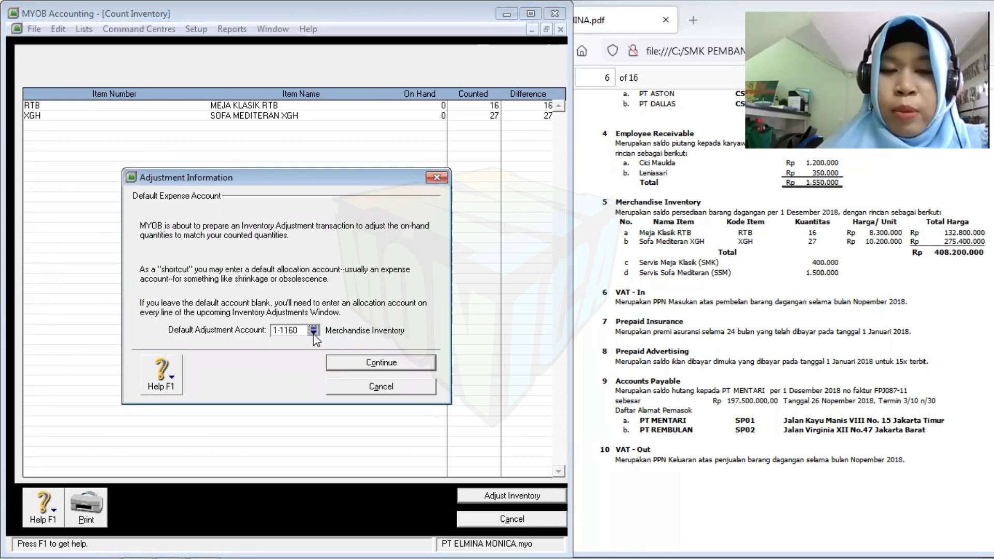
left_click(372, 364)
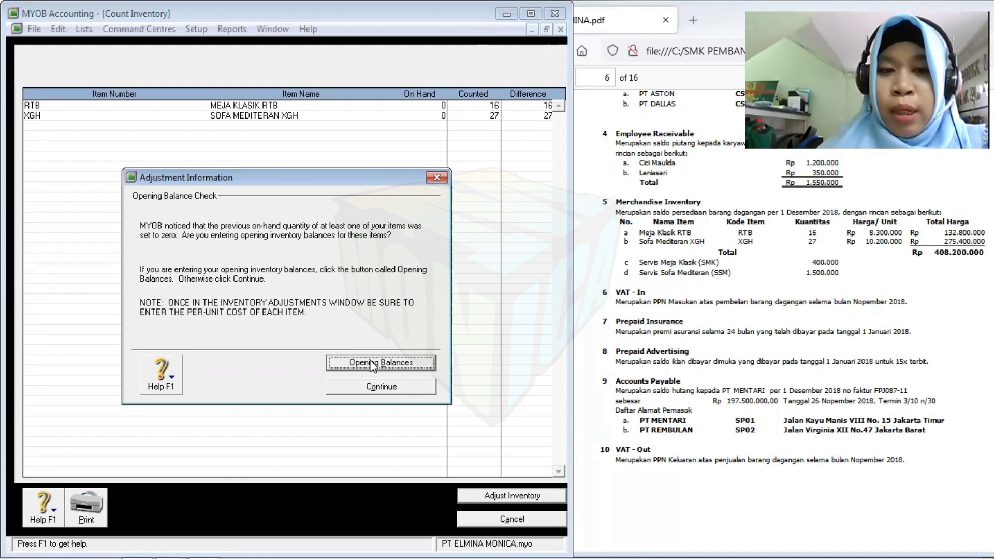
left_click(372, 364)
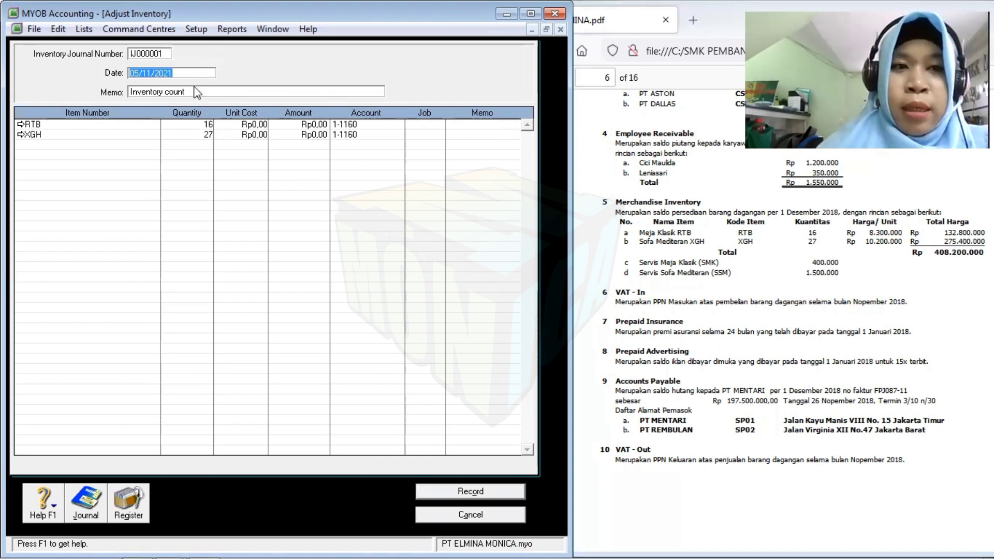
- Set the inventory adjustment's date to 01/12/2018 and its memo to SALDO AWAL
type("1/12")
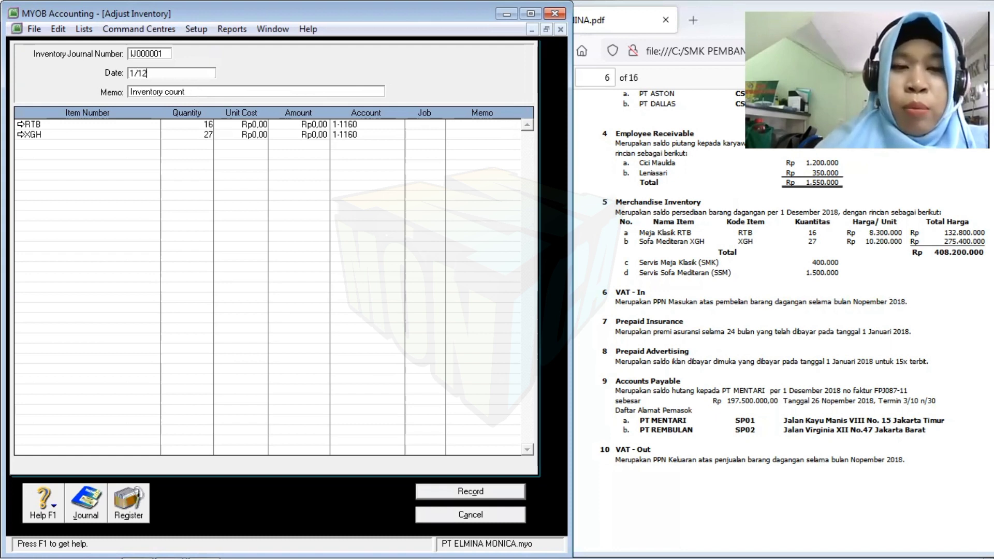
type("/2018")
key("Tab")
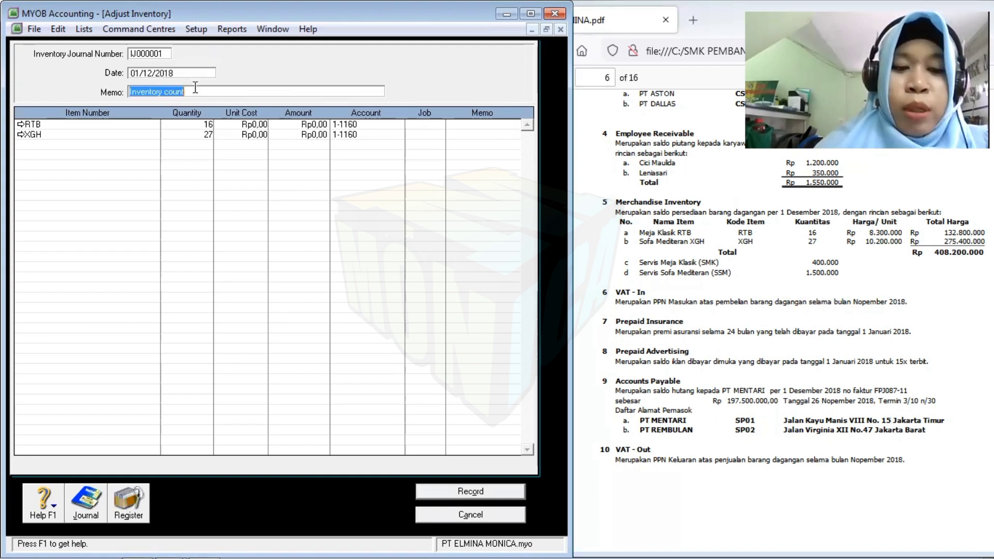
type("SALD")
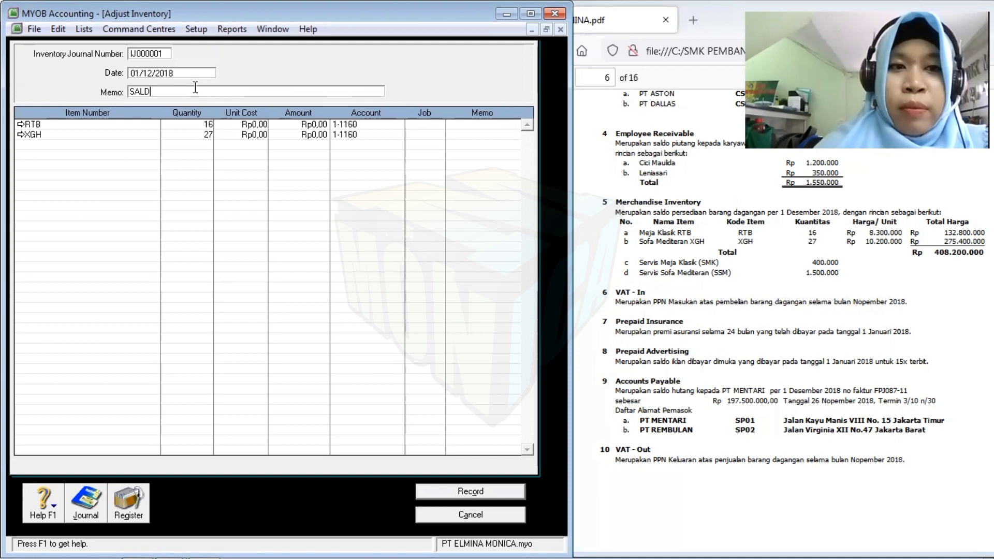
type("O AWAL")
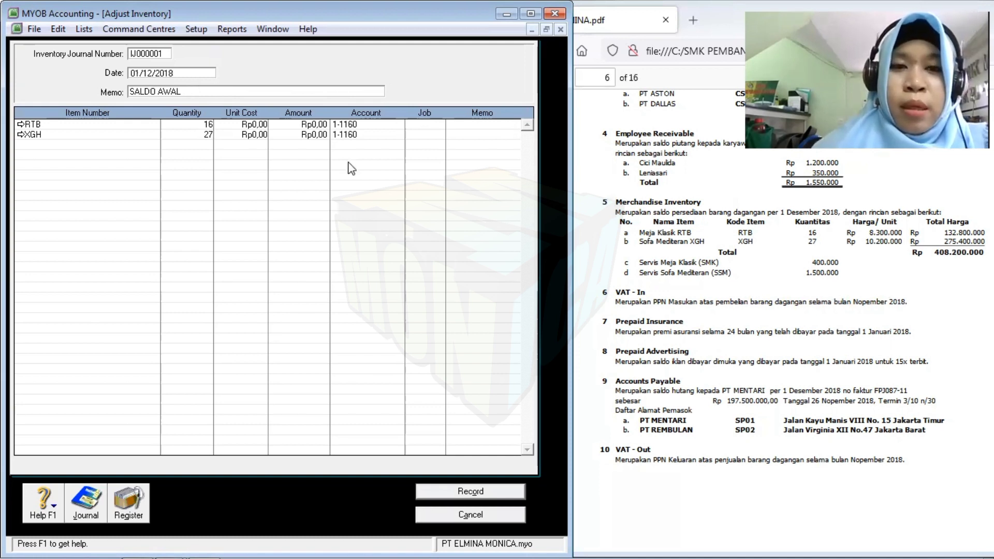
- Enter unit costs of 8.300.000 for item RTB and 10.200.000 for item XGH, and record the inventory adjustment
left_click(244, 125)
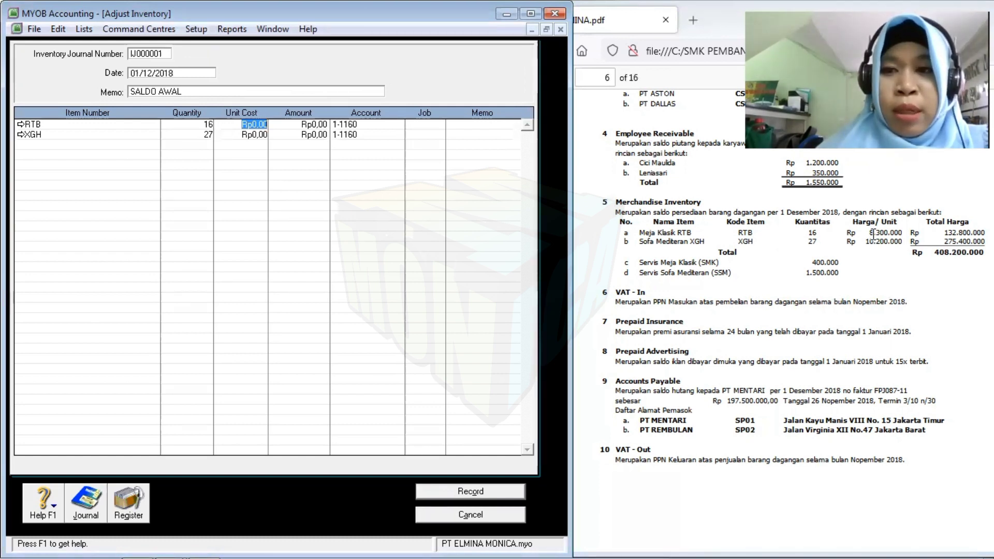
type("8.3")
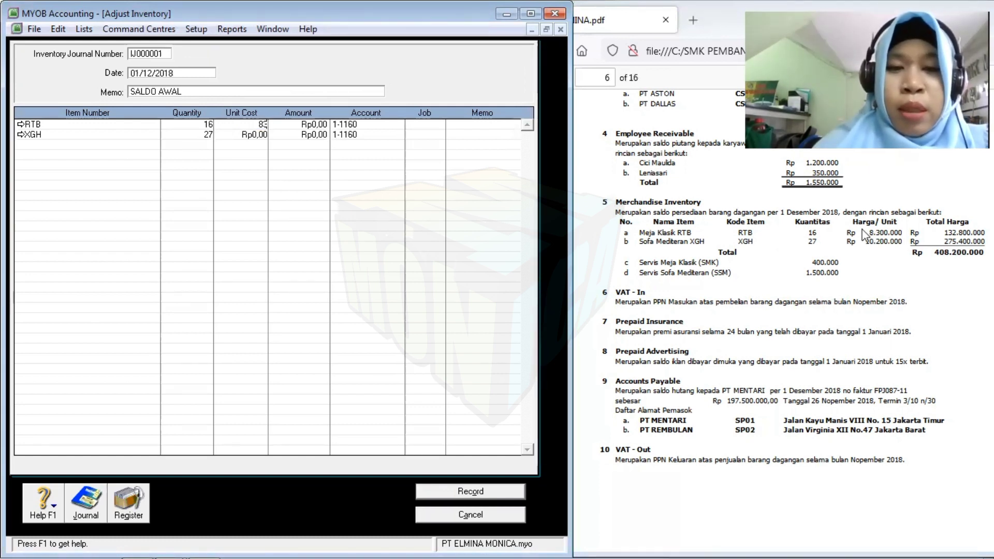
type("00.000")
key("Tab")
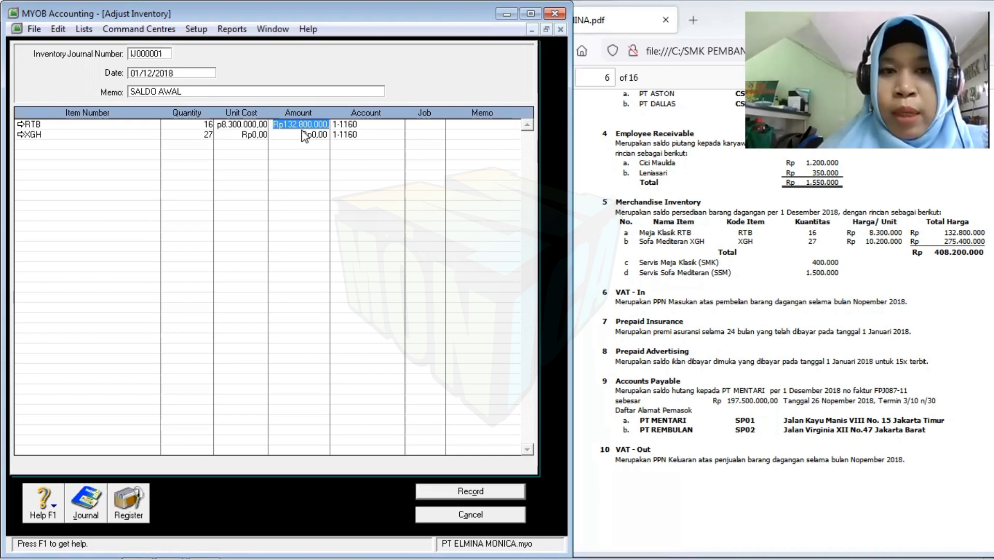
left_click(255, 138)
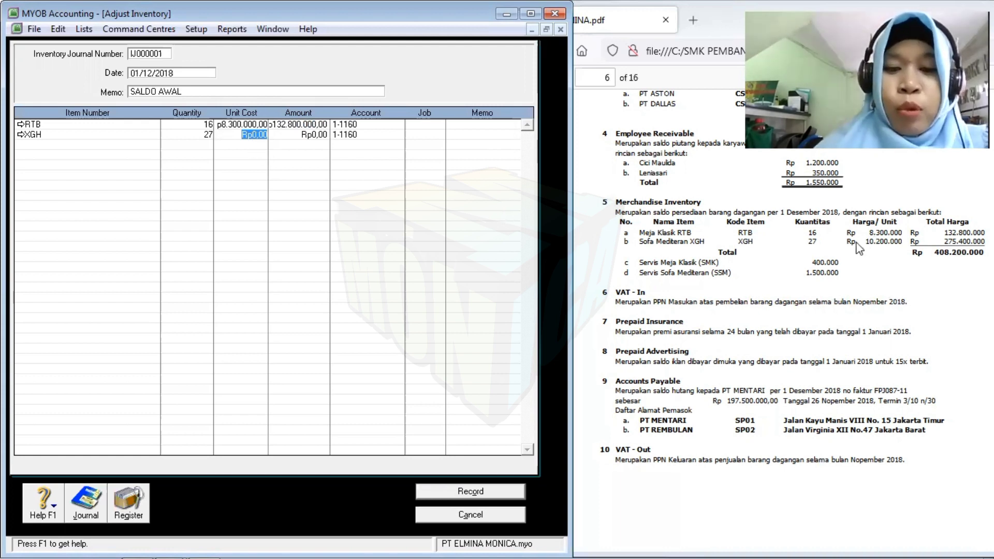
type("10.200.000")
key("Tab")
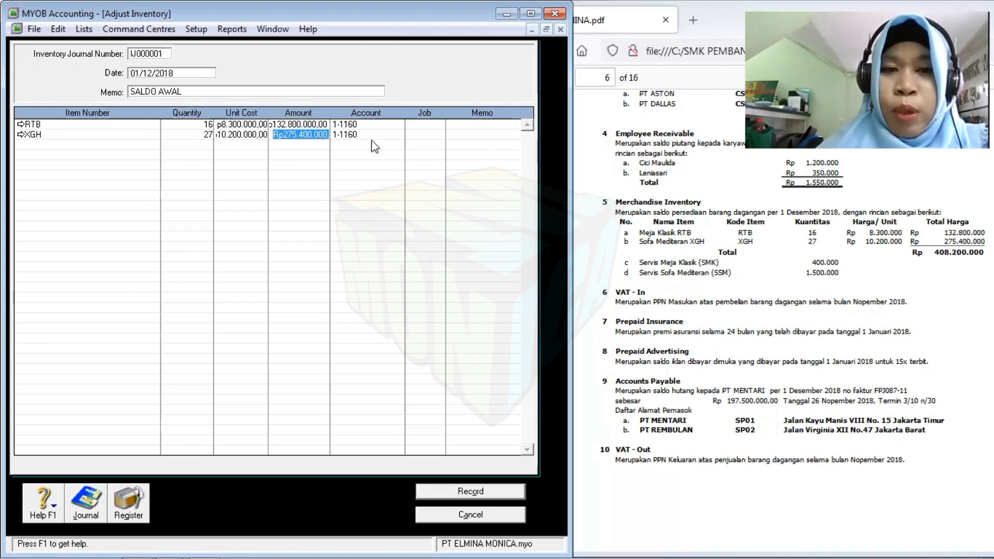
left_click(479, 491)
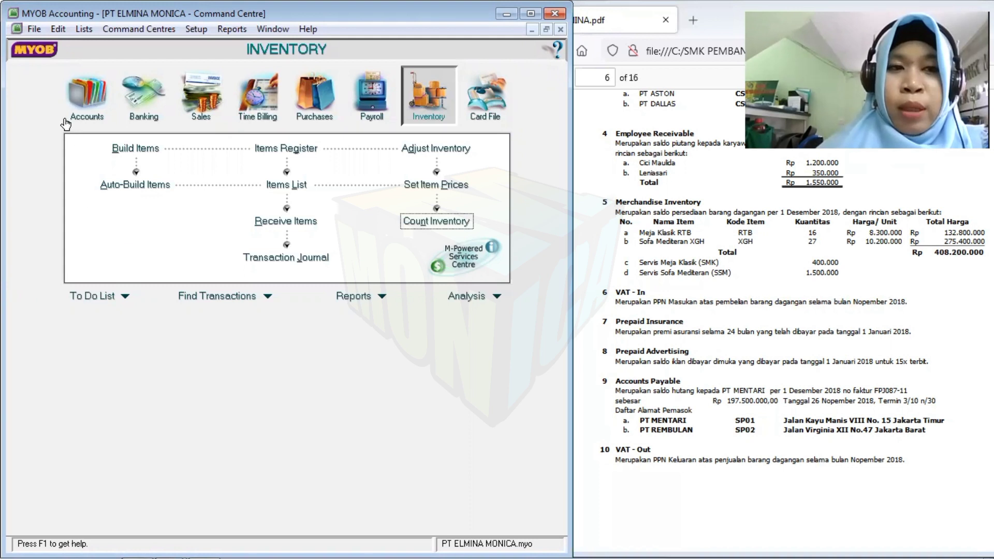
- Run the Company Data Auditor's transaction review for 01/01/2018 to 31/12/2018
left_click(79, 107)
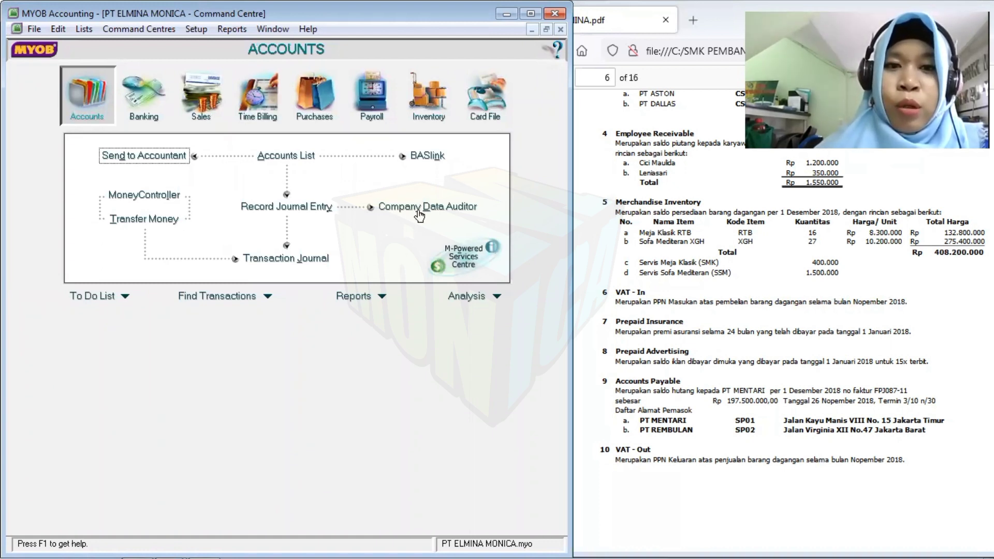
left_click(419, 209)
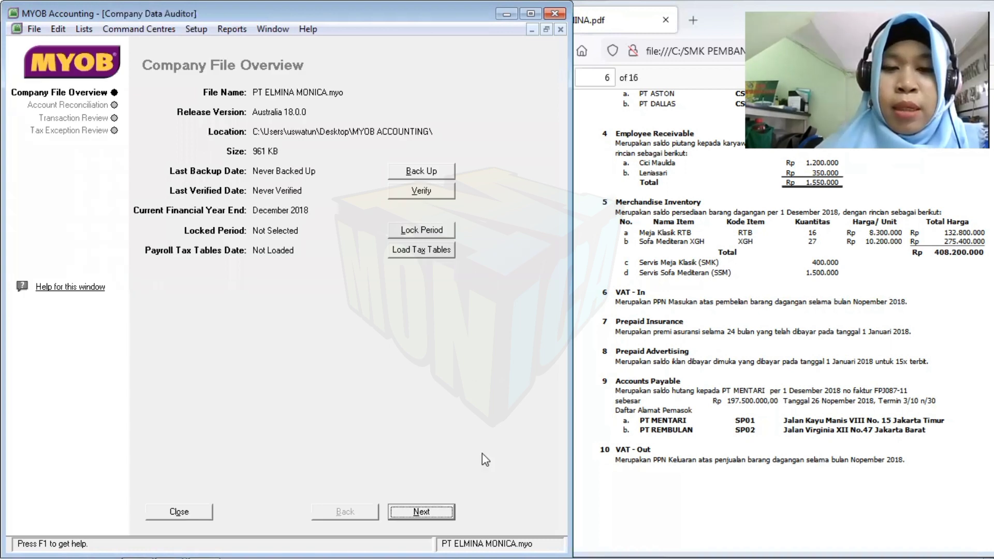
left_click(436, 510)
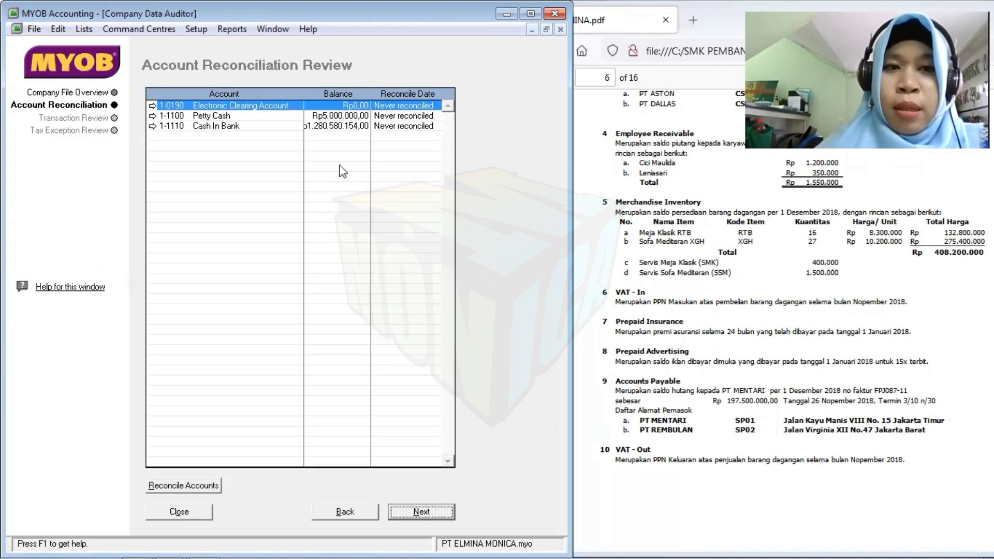
left_click(424, 512)
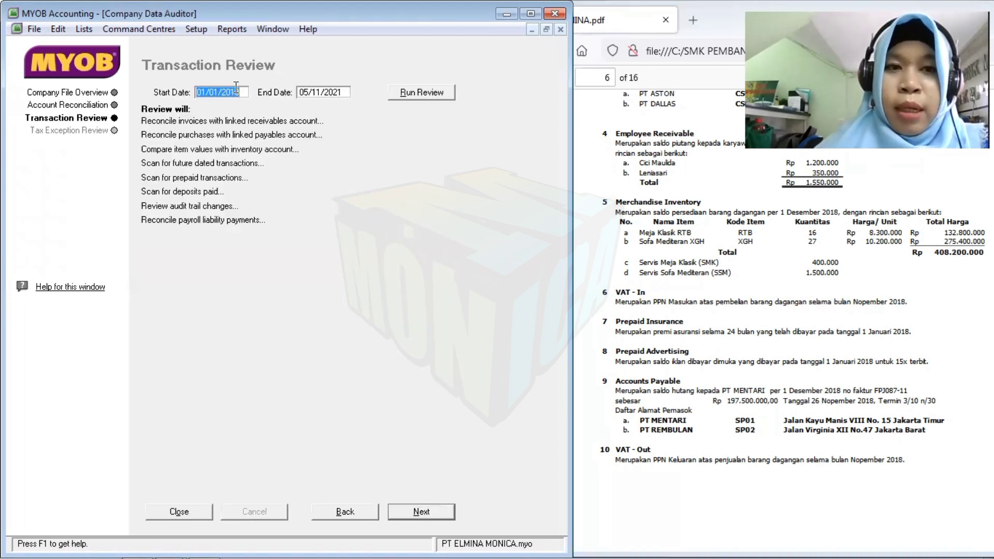
left_click(342, 92)
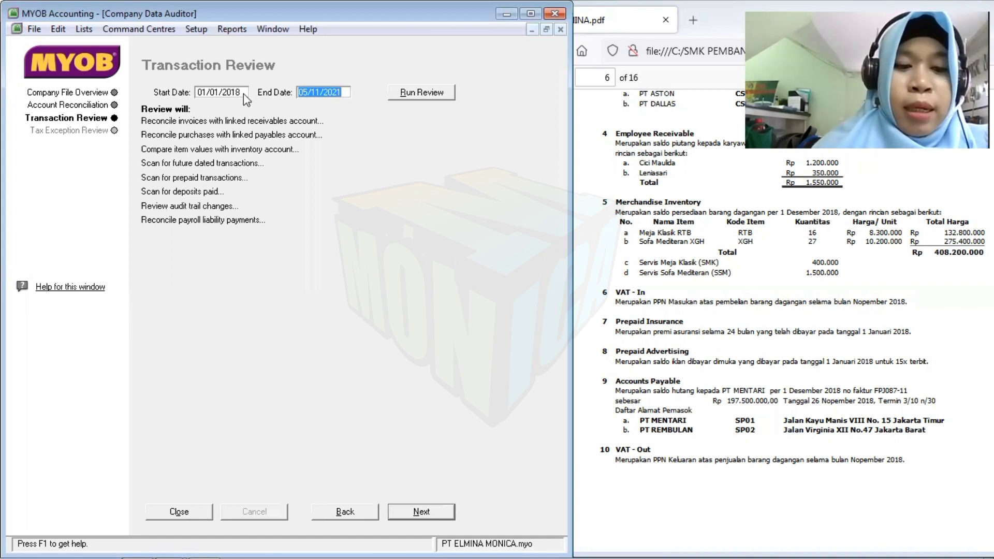
type("31/12")
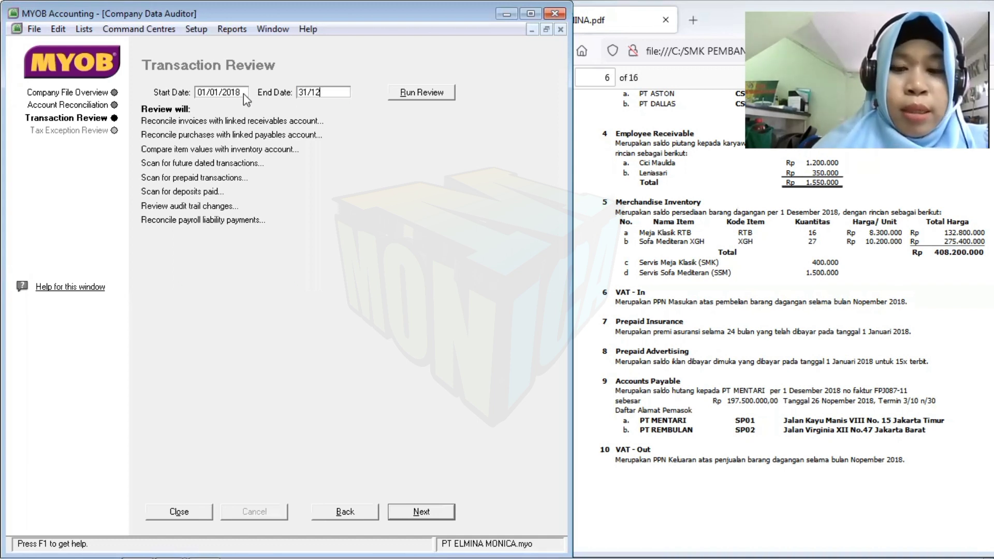
type("/2018")
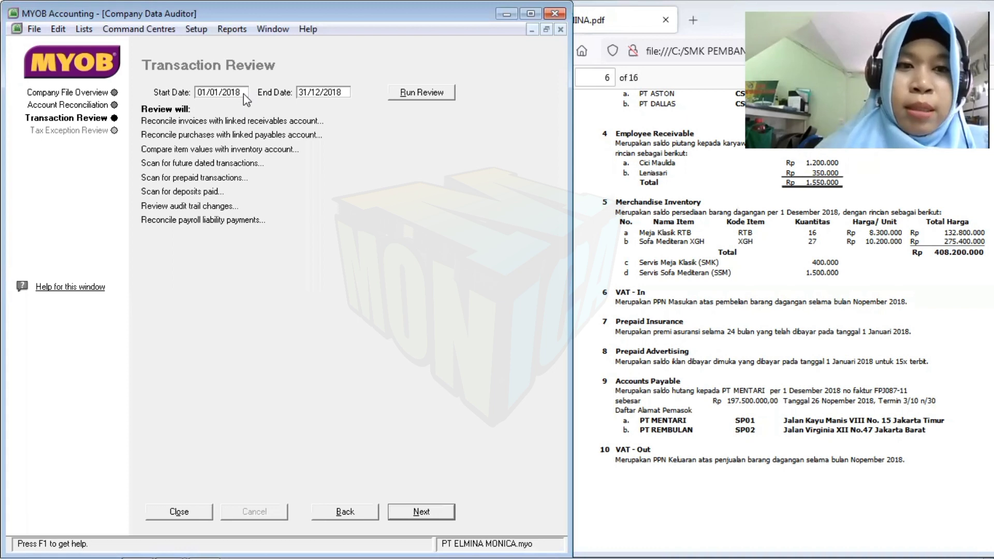
left_click(418, 93)
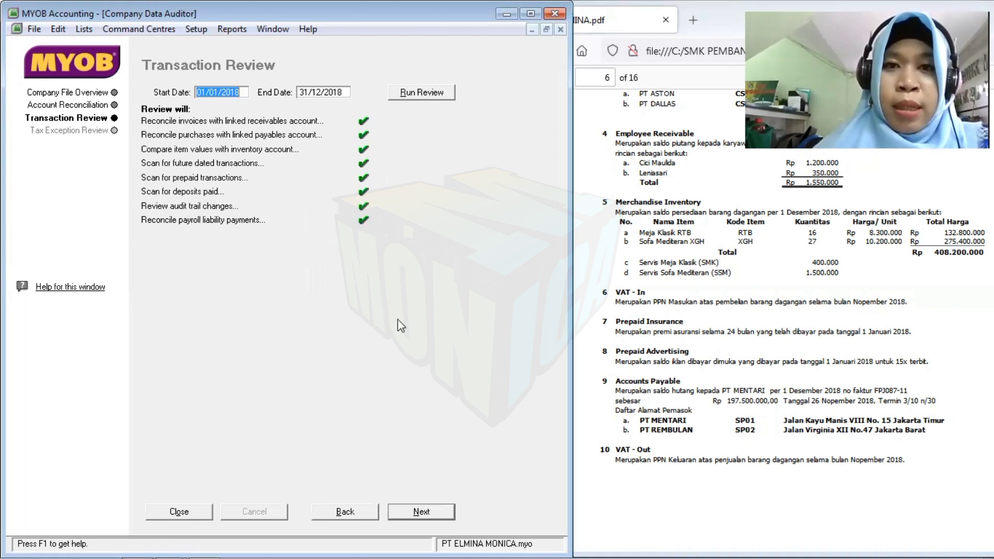
- Run the tax exception review for the same period and finish the audit without printing the summary report
left_click(439, 512)
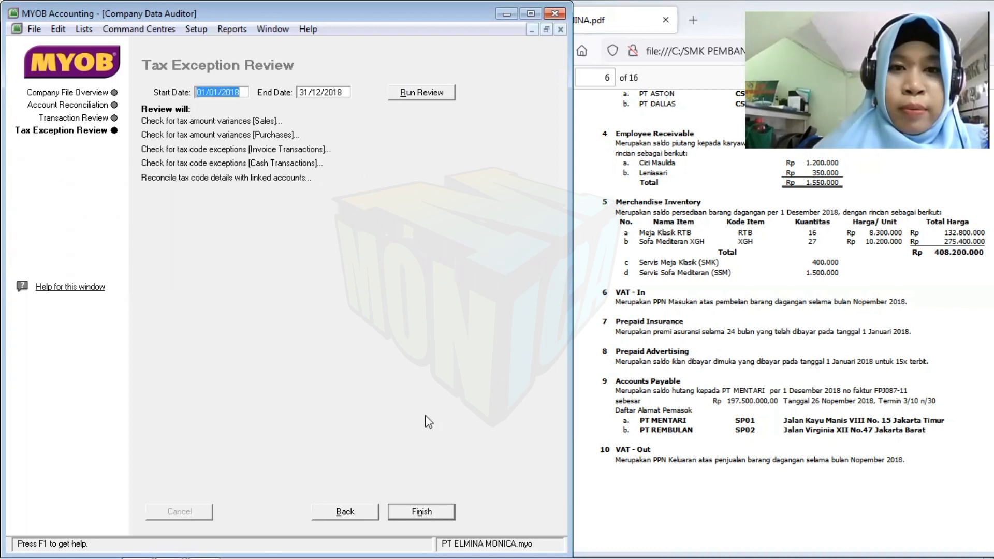
left_click(419, 96)
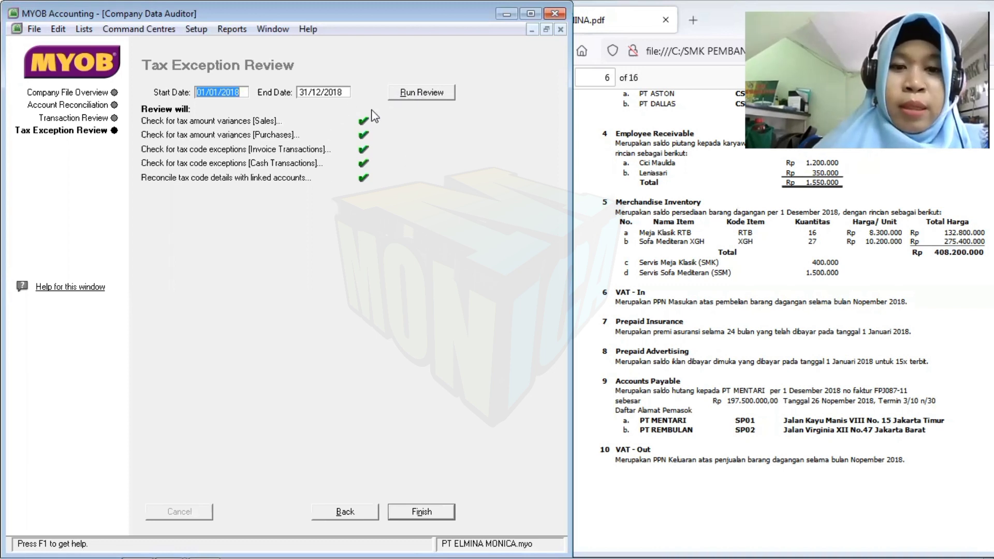
left_click(422, 512)
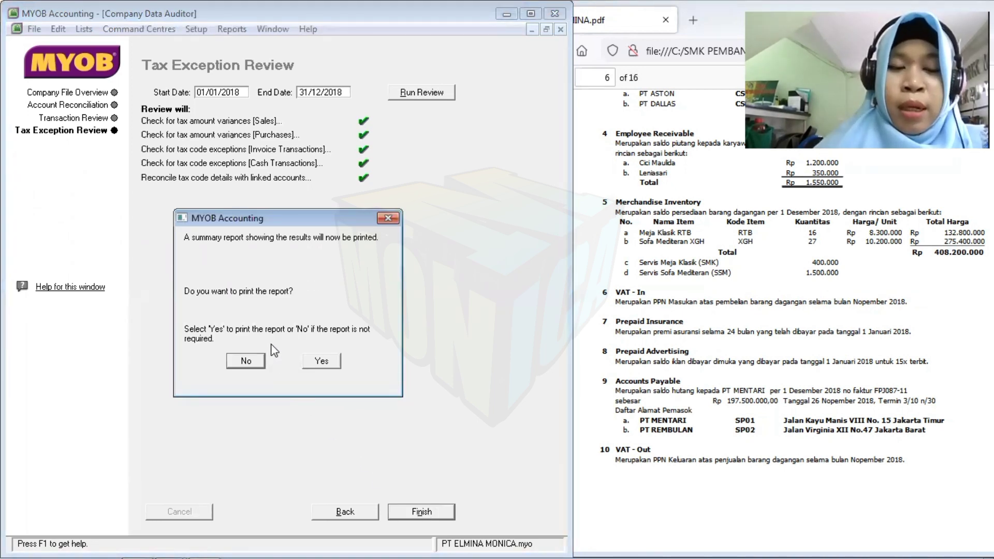
left_click(246, 362)
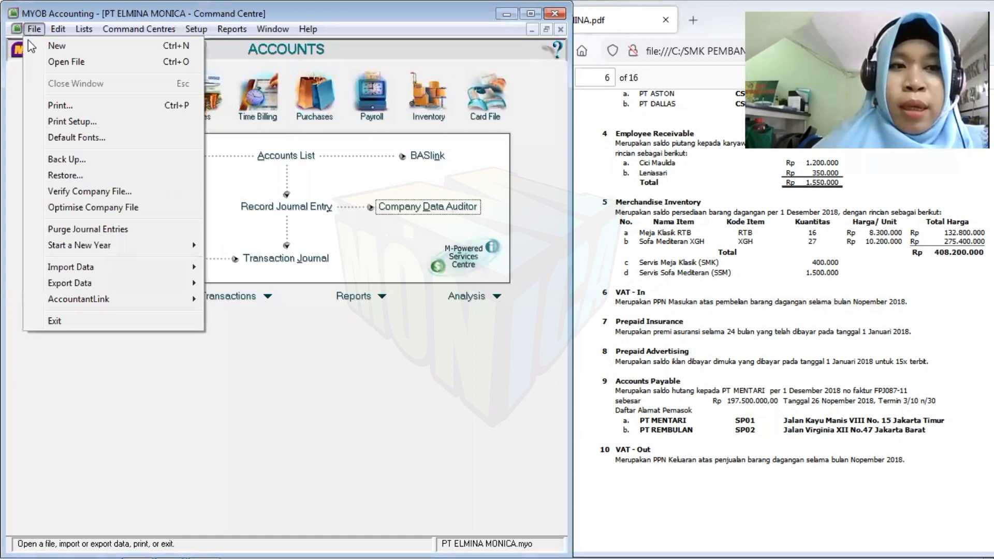
- Back up the company file and M-Powered Services Centre without an error check, saving it as FINISH SETUP AWAL MONICA.ZIP in the Backup folder
left_click(82, 159)
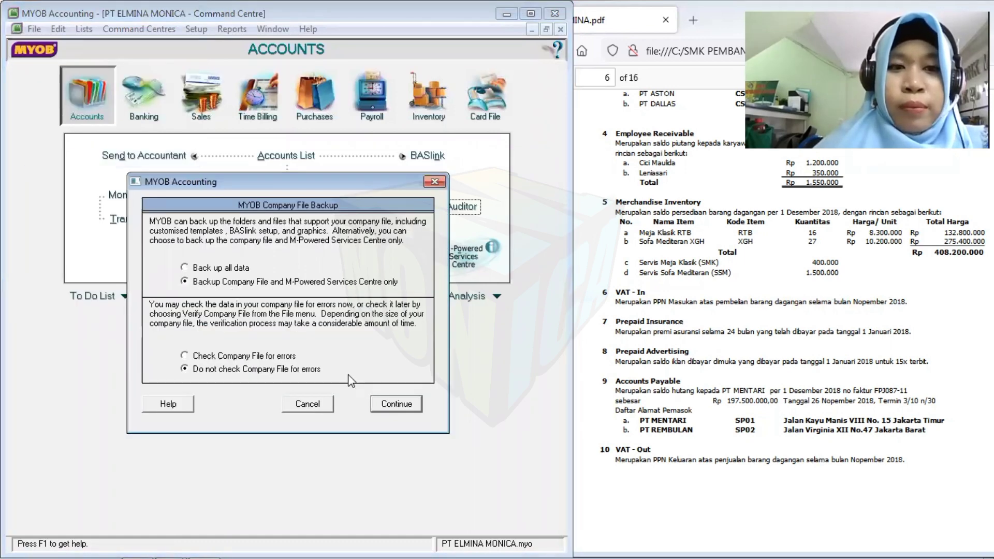
left_click(396, 404)
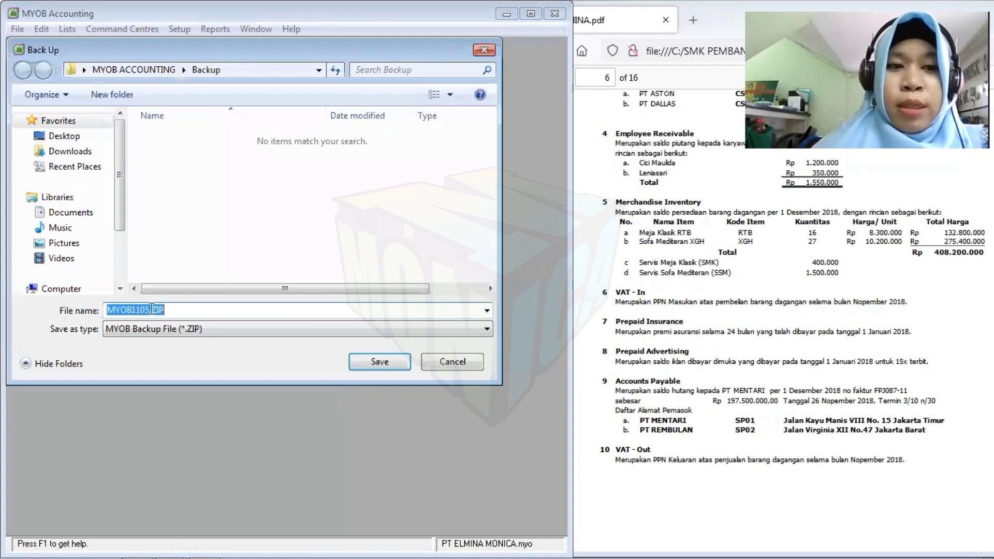
left_click_drag(151, 309, 92, 297)
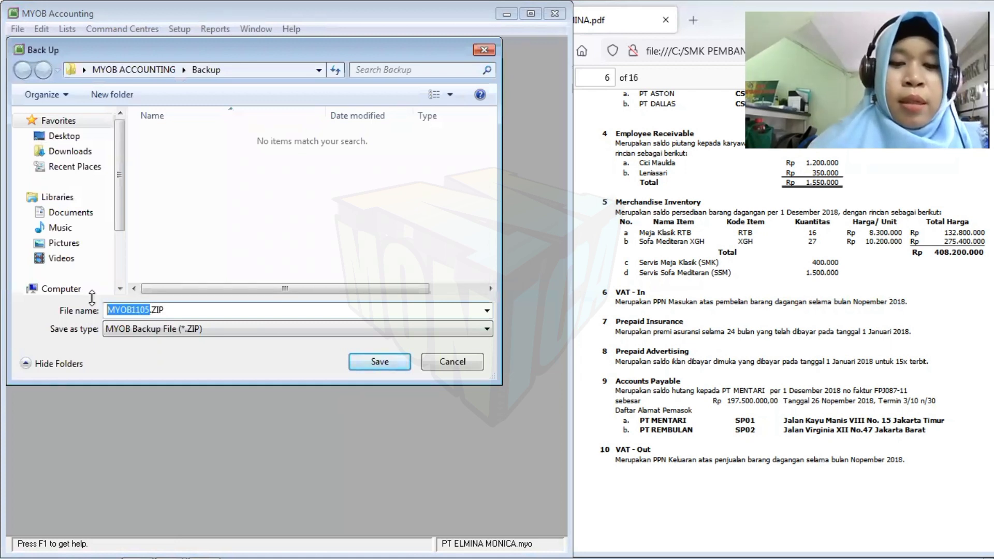
key("BackSpace")
type("FIN")
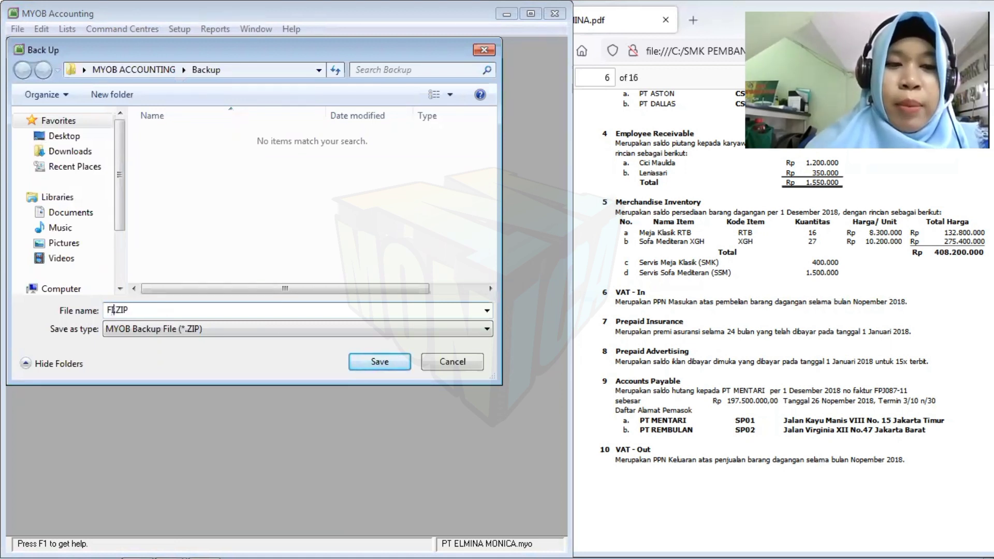
type("ISH SET")
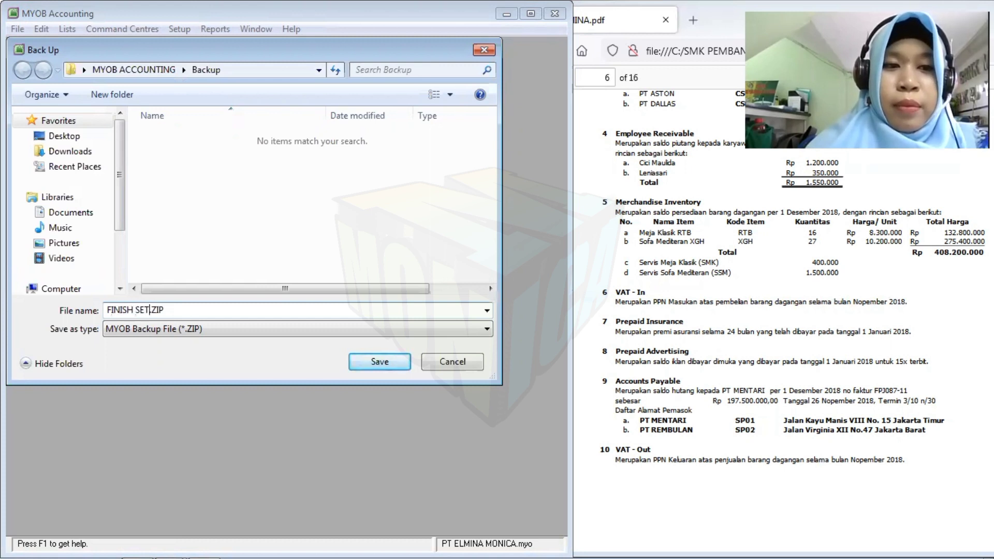
type("UP AWAL ")
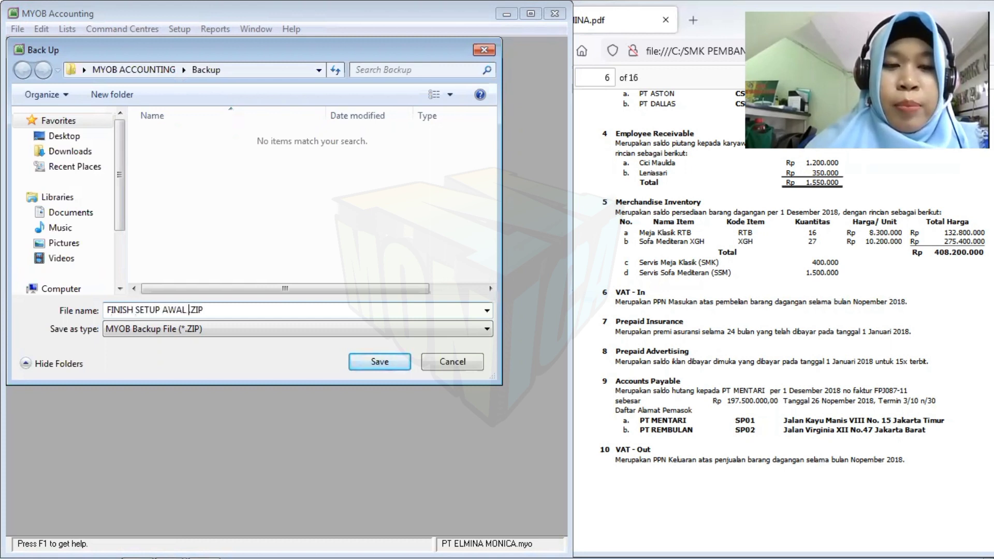
type("MONICA")
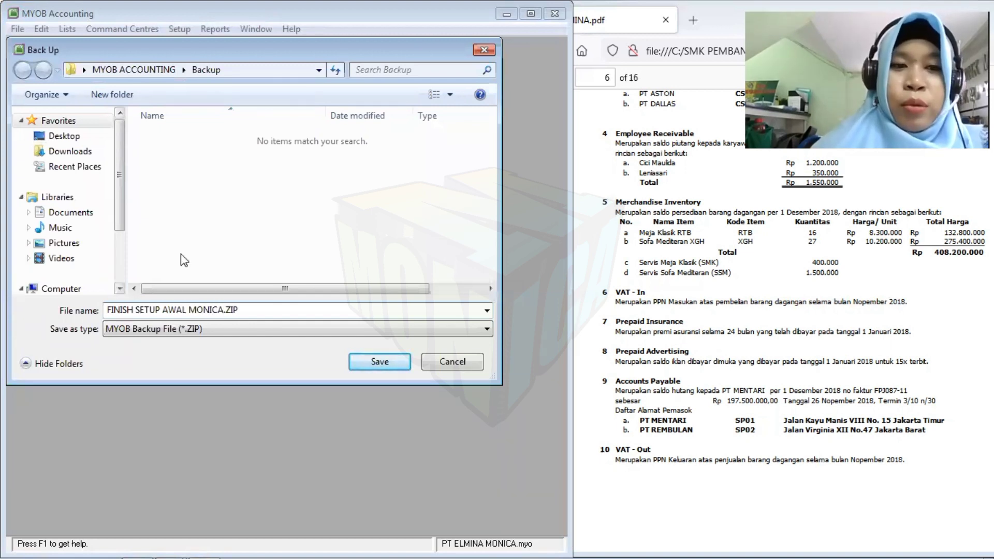
left_click(379, 362)
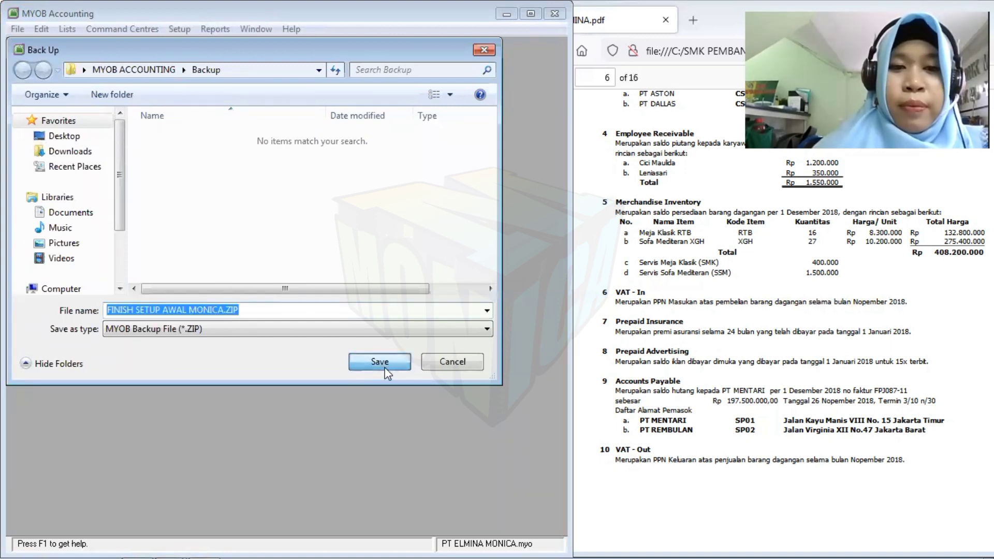